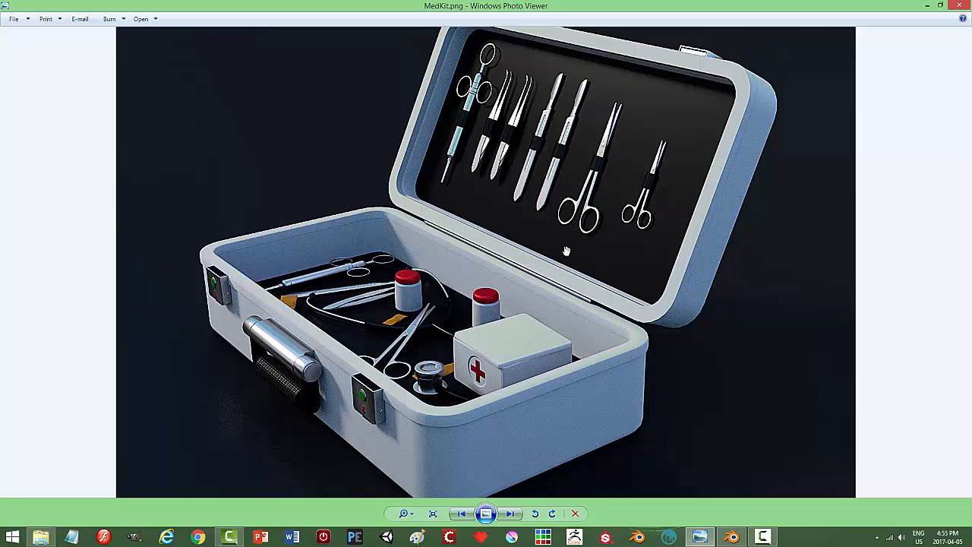
# Switch to Blender, add a mesh plane, and scale it along X by about 1.99
pyautogui.click(744, 533)
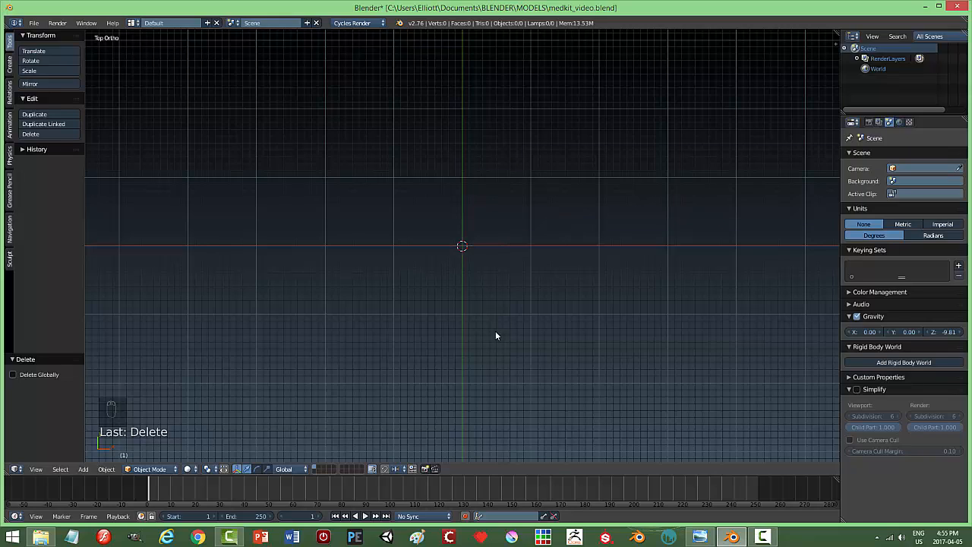
pyautogui.hotkey('shift', 'a')
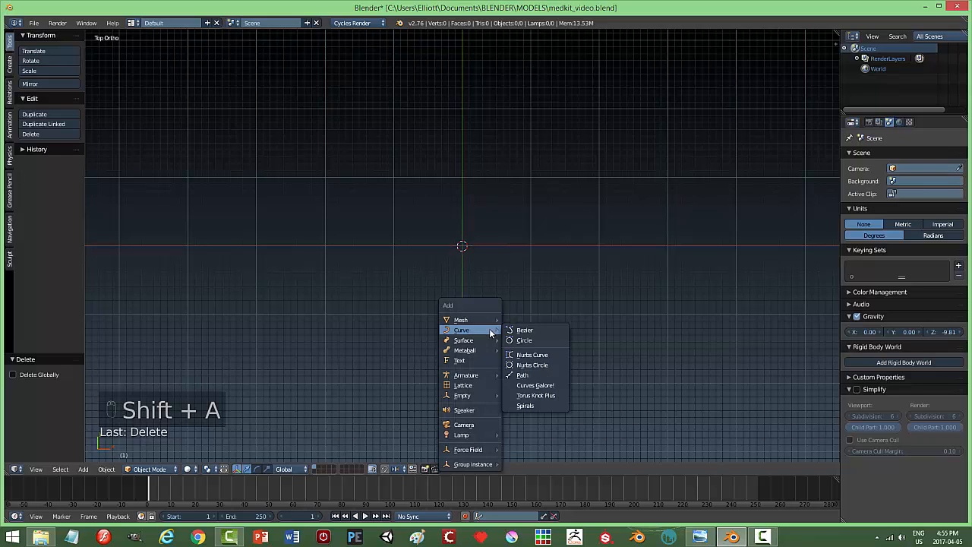
pyautogui.moveTo(474, 316)
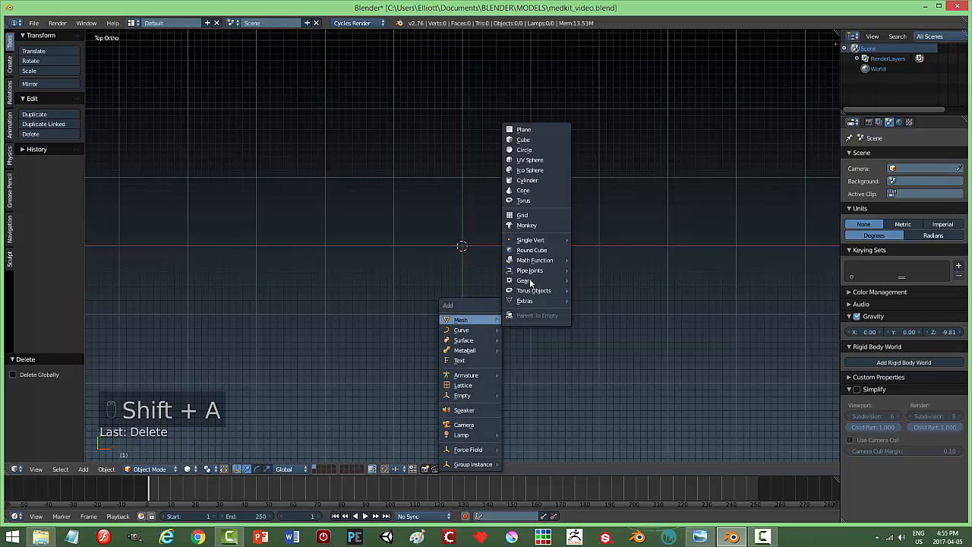
pyautogui.click(532, 128)
pyautogui.press('s')
pyautogui.press('x')
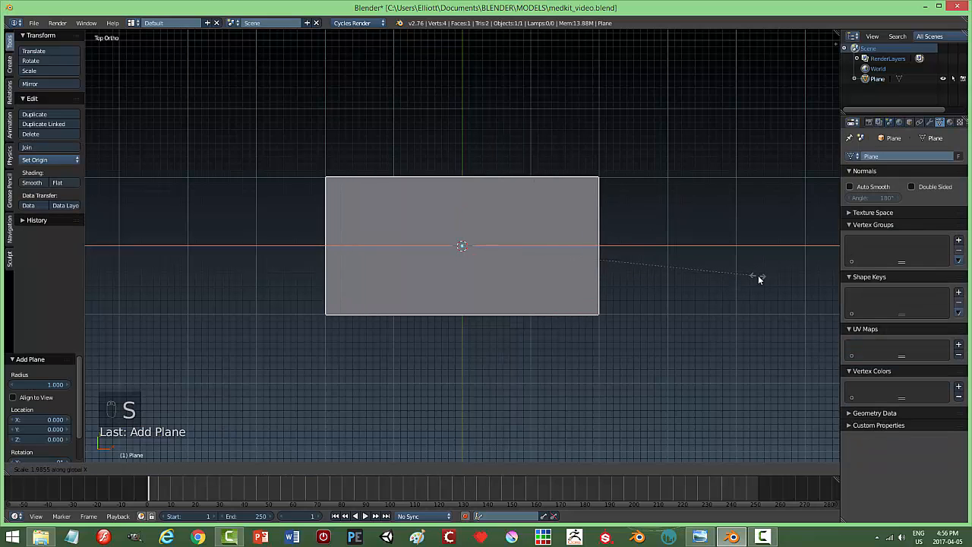
pyautogui.click(758, 276)
# Extrude the plane upward along Z by about 0.71 to form a solid box
pyautogui.moveTo(635, 369); pyautogui.dragTo(635, 292, button='middle')
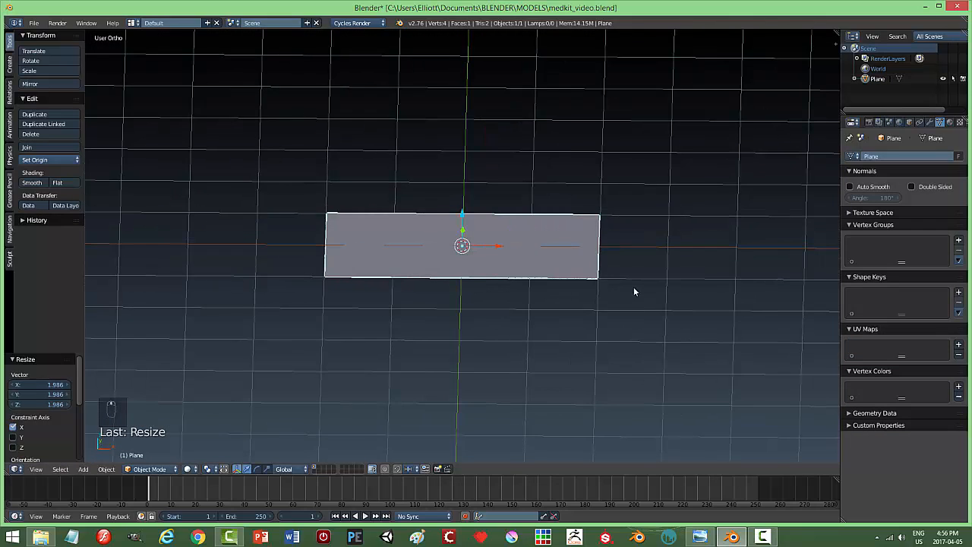
pyautogui.press('Tab')
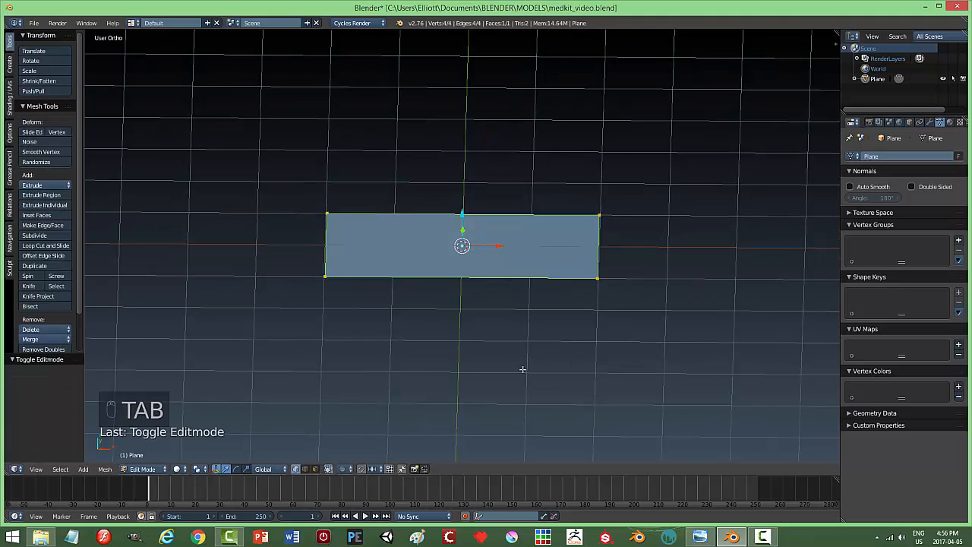
pyautogui.press('e')
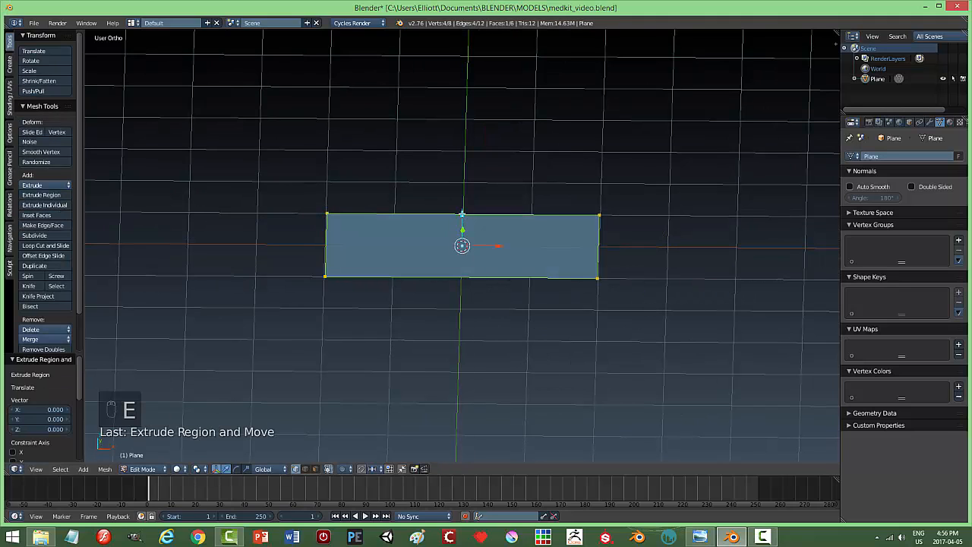
pyautogui.click(464, 163)
pyautogui.moveTo(463, 163); pyautogui.dragTo(705, 304, button='middle')
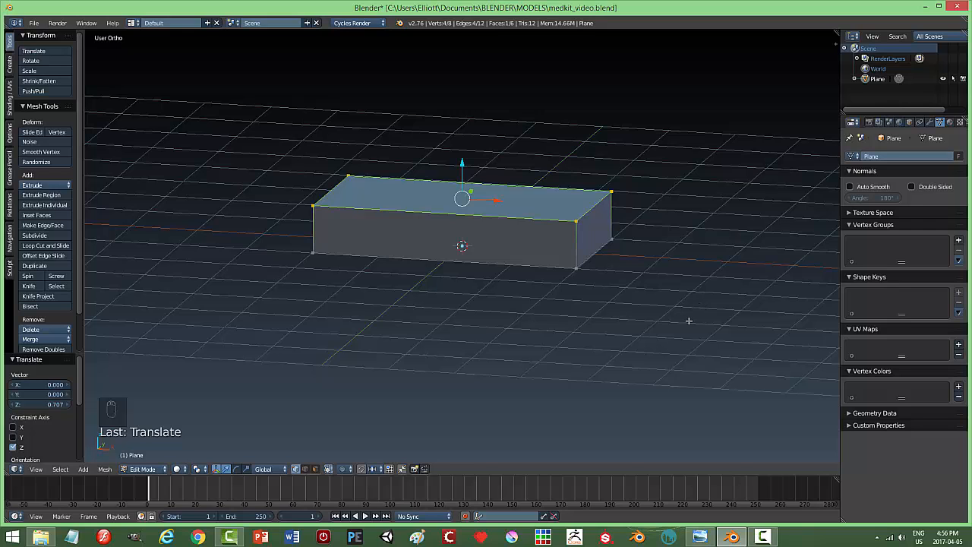
pyautogui.moveTo(660, 331); pyautogui.dragTo(658, 337, button='middle')
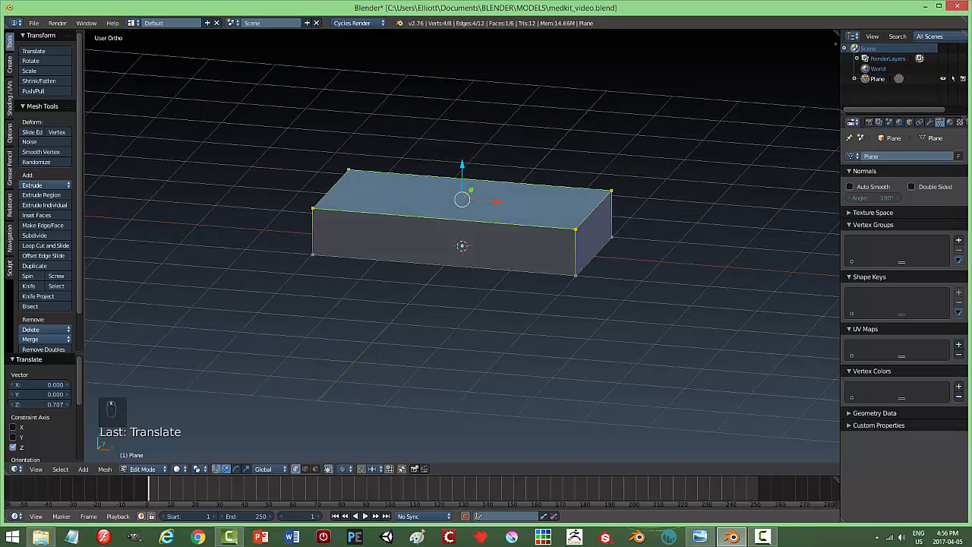
# Check the MedKit.png reference image and inset the box's top face by about 0.033 in Blender
pyautogui.click(702, 540)
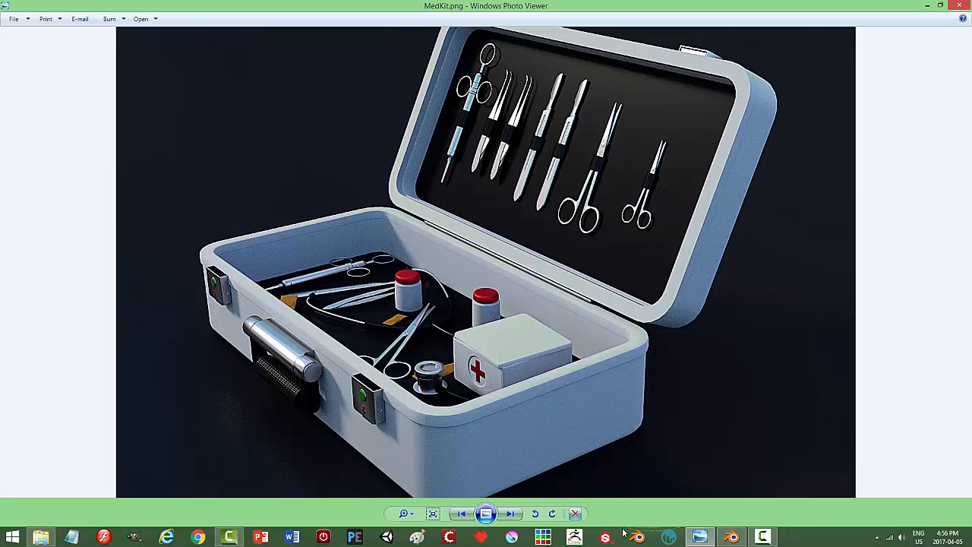
pyautogui.click(731, 537)
pyautogui.moveTo(668, 375); pyautogui.dragTo(707, 392, button='middle')
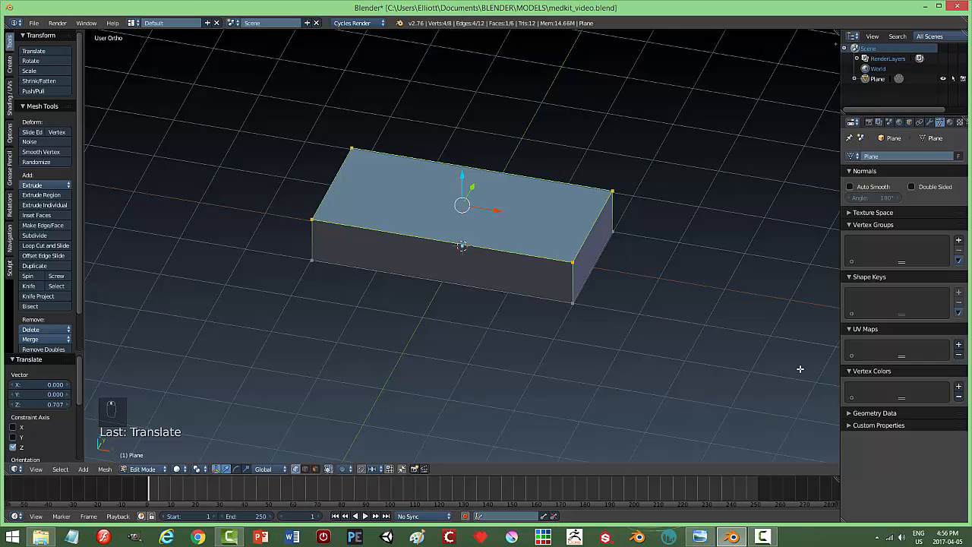
pyautogui.press('i')
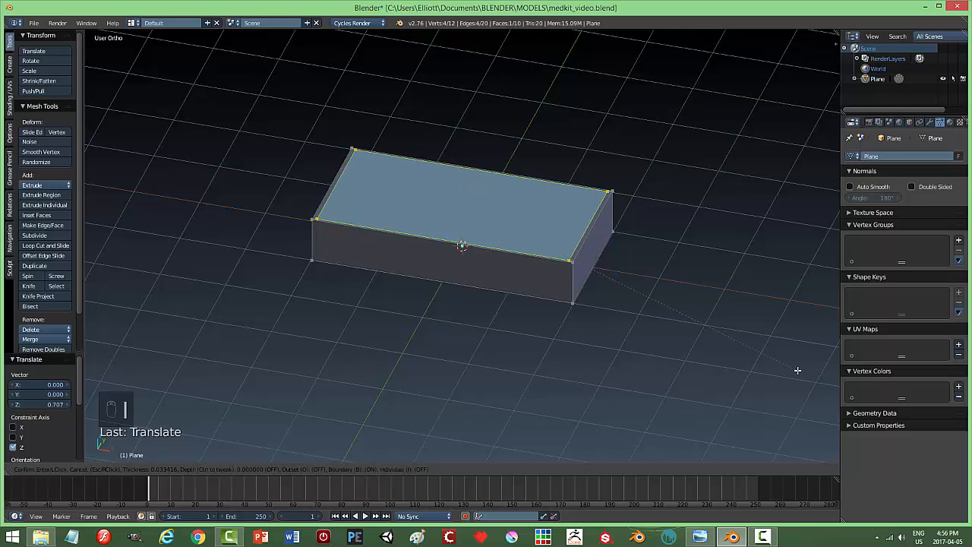
pyautogui.click(797, 370)
# Even out the rim in top view by scaling the inset face about 0.966 along Y and slightly wider along X
pyautogui.press('KP_7')
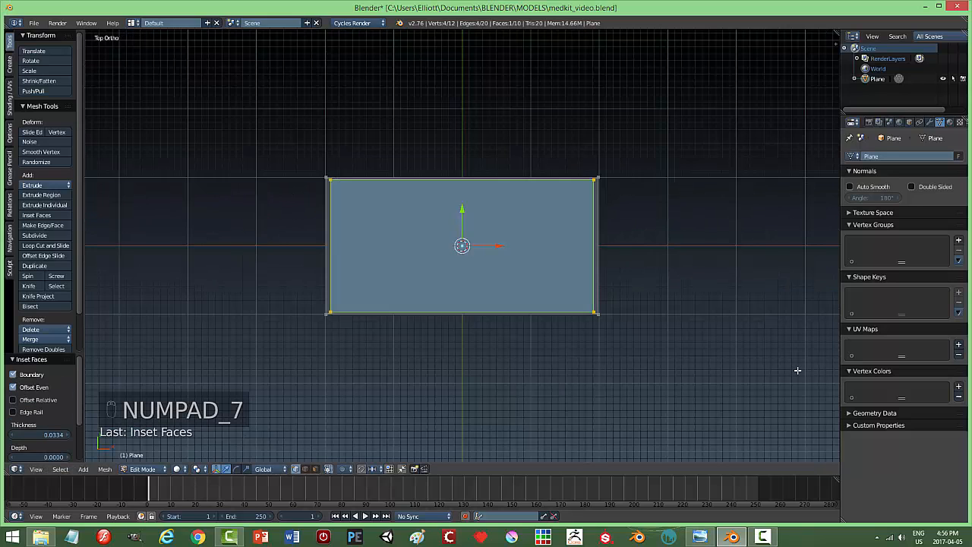
pyautogui.press('s')
pyautogui.press('y')
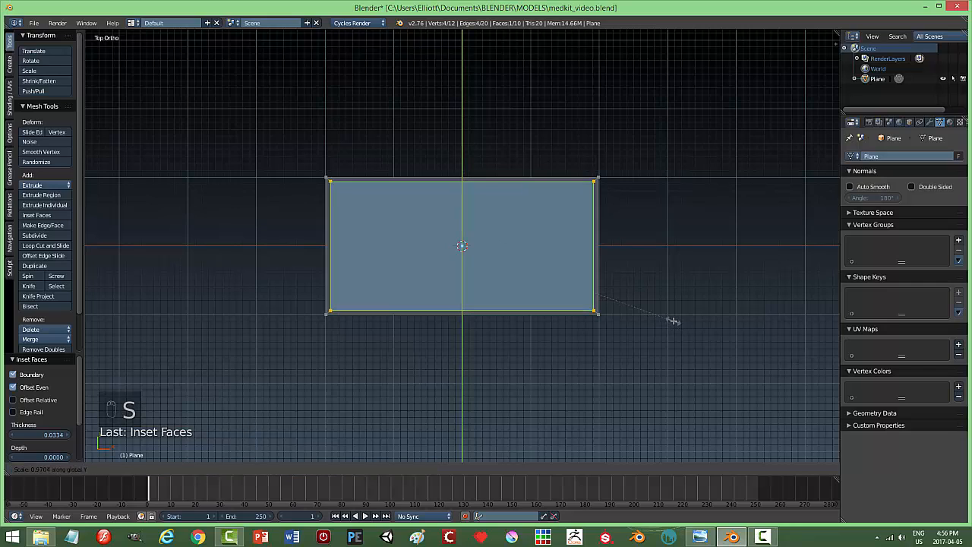
pyautogui.click(674, 320)
pyautogui.press('s')
pyautogui.press('x')
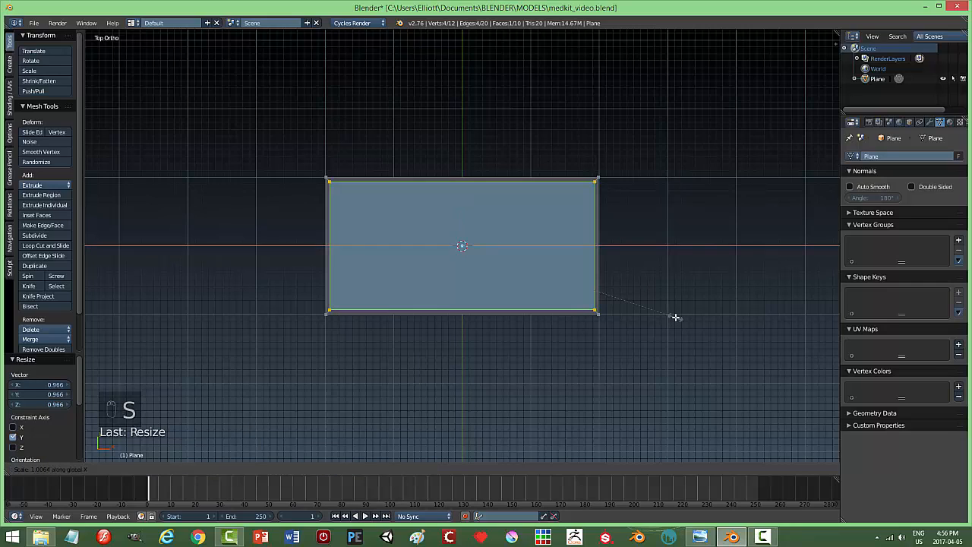
pyautogui.click(674, 317)
# In face select mode, extrude the inset face and move it down about 0.36 along Z to hollow the box
pyautogui.moveTo(683, 393); pyautogui.dragTo(676, 280, button='middle')
pyautogui.hotkey('ctrl', 'Tab')
pyautogui.click(645, 331)
pyautogui.scroll(2, 662, 337)
pyautogui.press('e')
pyautogui.rightClick(677, 281)
pyautogui.moveTo(462, 151); pyautogui.dragTo(466, 178)
# Switch to wireframe shading and lower the inner floor face to just above the box's base
pyautogui.press('z')
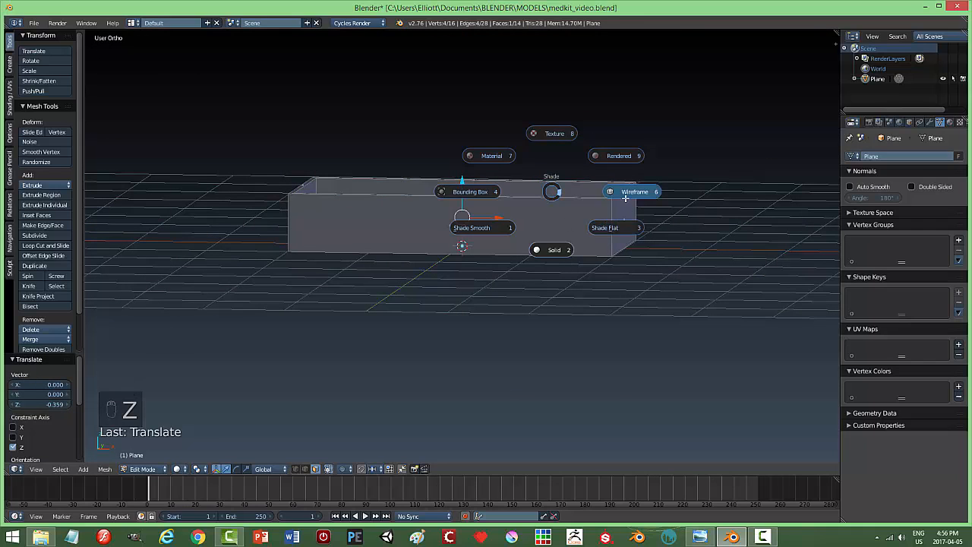
pyautogui.click(624, 200)
pyautogui.moveTo(531, 280); pyautogui.dragTo(545, 272, button='middle')
pyautogui.moveTo(459, 190); pyautogui.dragTo(464, 203)
pyautogui.press('a')
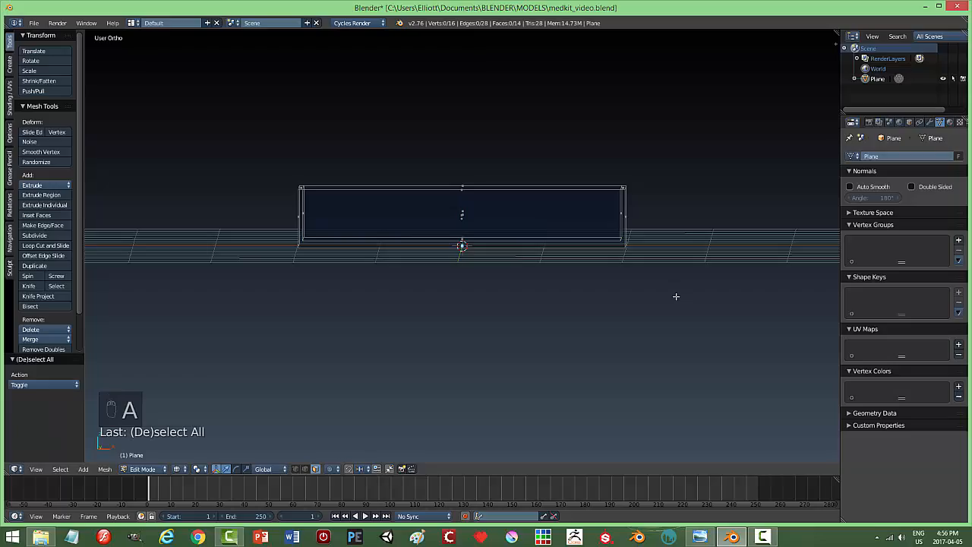
# Return the viewport to solid shading and leave Edit Mode for the hollow box
pyautogui.press('super')
pyautogui.press('super')
pyautogui.press('z')
pyautogui.click(683, 303)
pyautogui.moveTo(686, 303)
pyautogui.mouseDown(button='middle')
pyautogui.moveTo(644, 332)
pyautogui.moveTo(711, 310)
pyautogui.mouseUp(button='middle')
pyautogui.press('Tab')
pyautogui.click(629, 310)
pyautogui.moveTo(621, 303); pyautogui.dragTo(670, 332, button='middle')
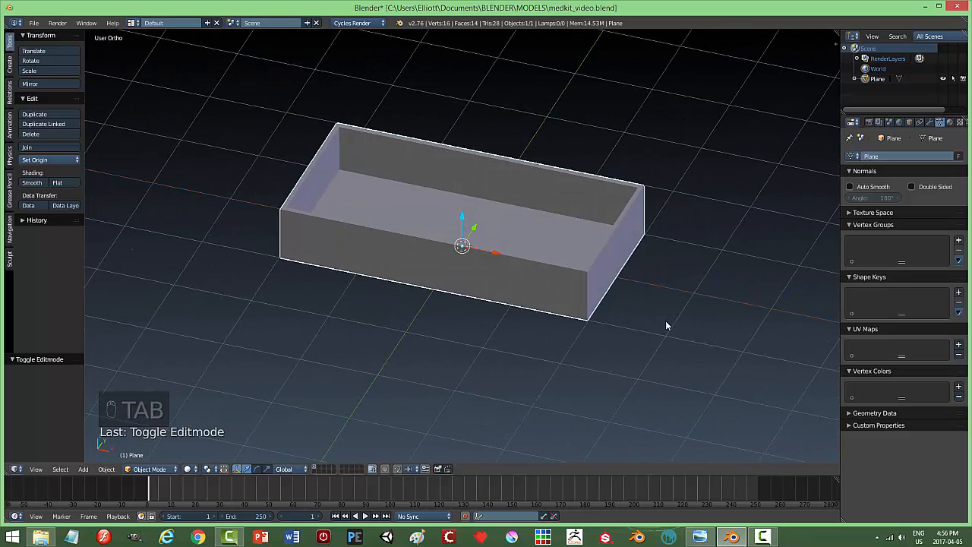
# Enable Matcap and Ambient Occlusion in the viewport shading settings, keeping the default matcap
pyautogui.press('n')
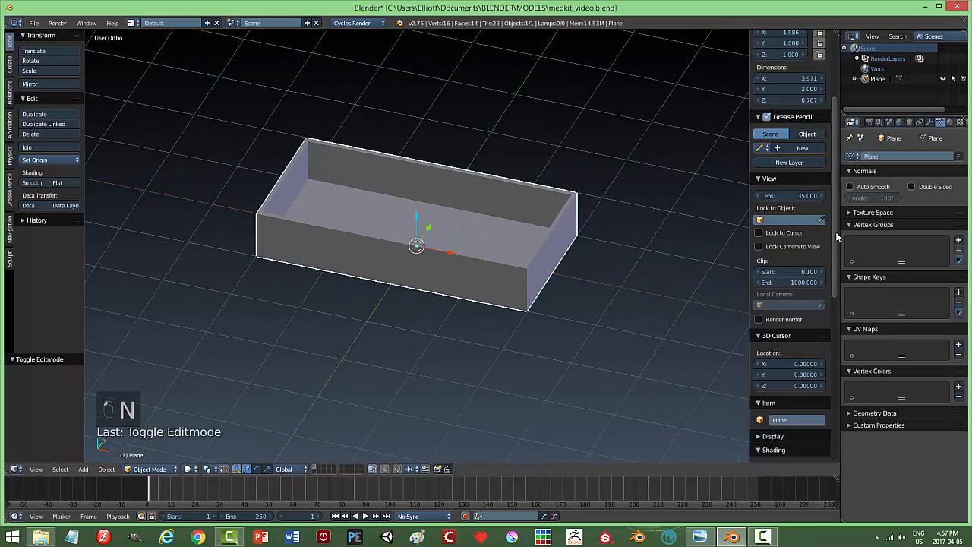
pyautogui.scroll(-8, 835, 230)
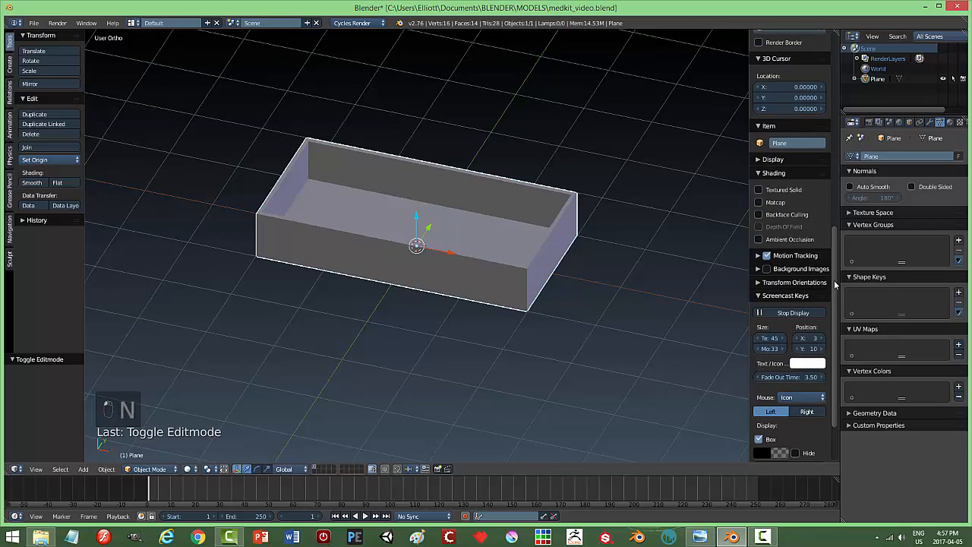
pyautogui.scroll(1, 787, 243)
pyautogui.click(772, 225)
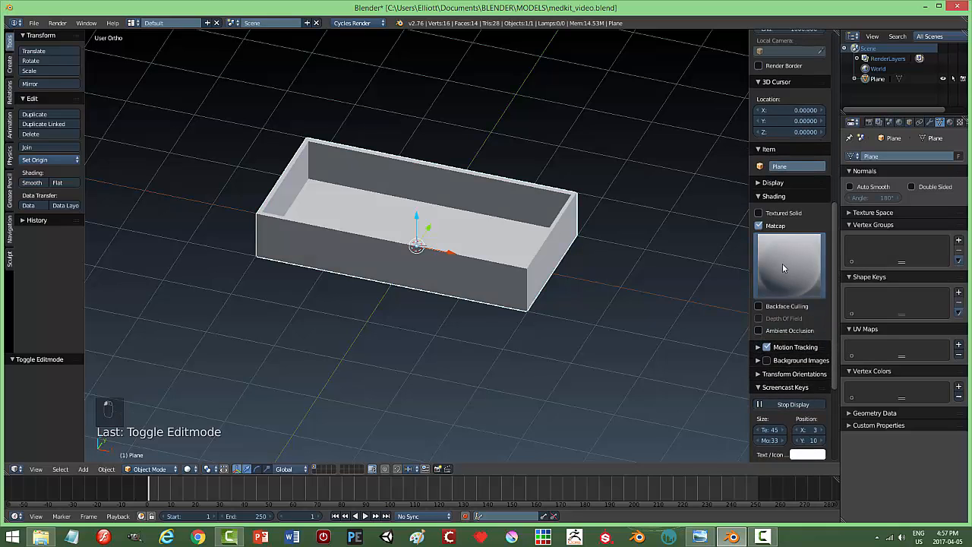
pyautogui.click(785, 267)
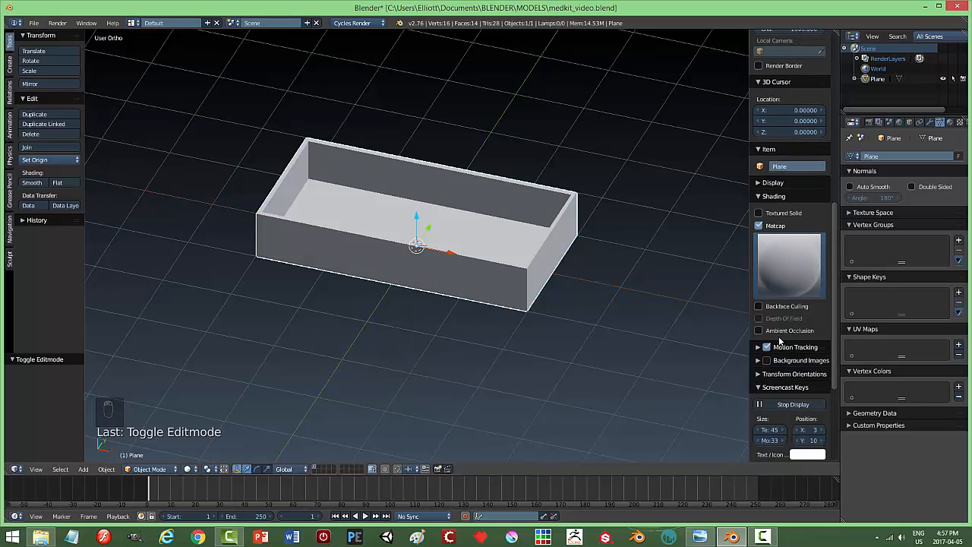
pyautogui.click(783, 332)
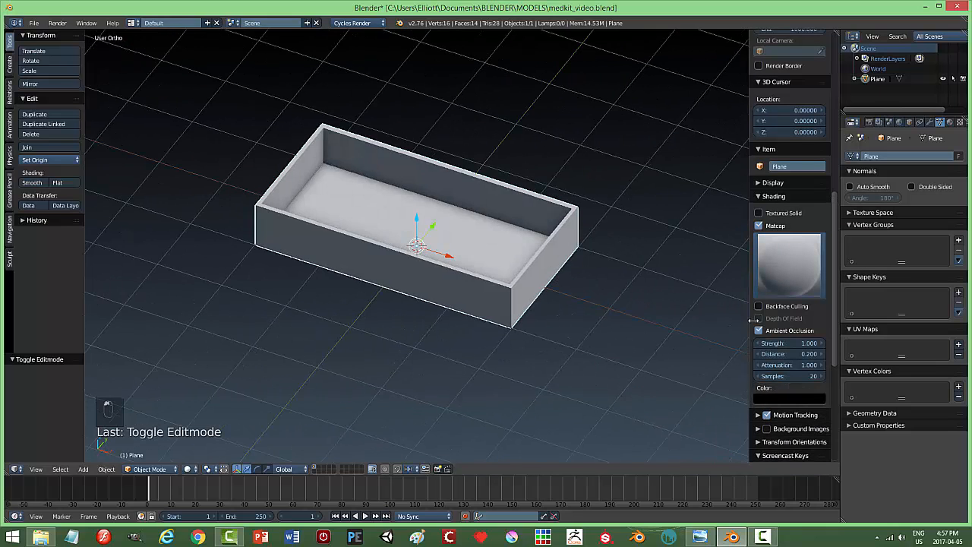
pyautogui.press('n')
pyautogui.moveTo(674, 342); pyautogui.dragTo(697, 350, button='middle')
pyautogui.scroll(4, 672, 353)
pyautogui.scroll(-2, 696, 342)
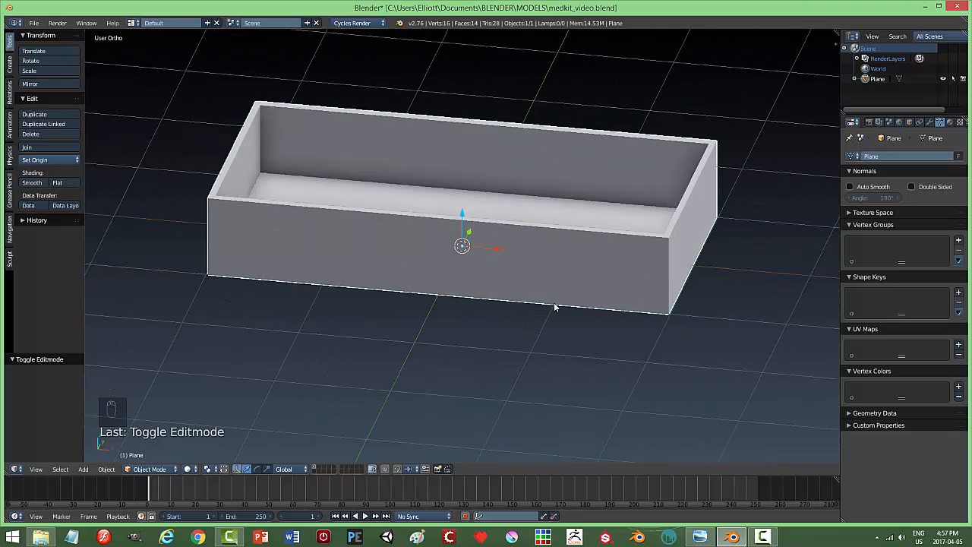
# Compare the box with the MedKit.png reference image and apply the object's scale in Blender
pyautogui.click(700, 537)
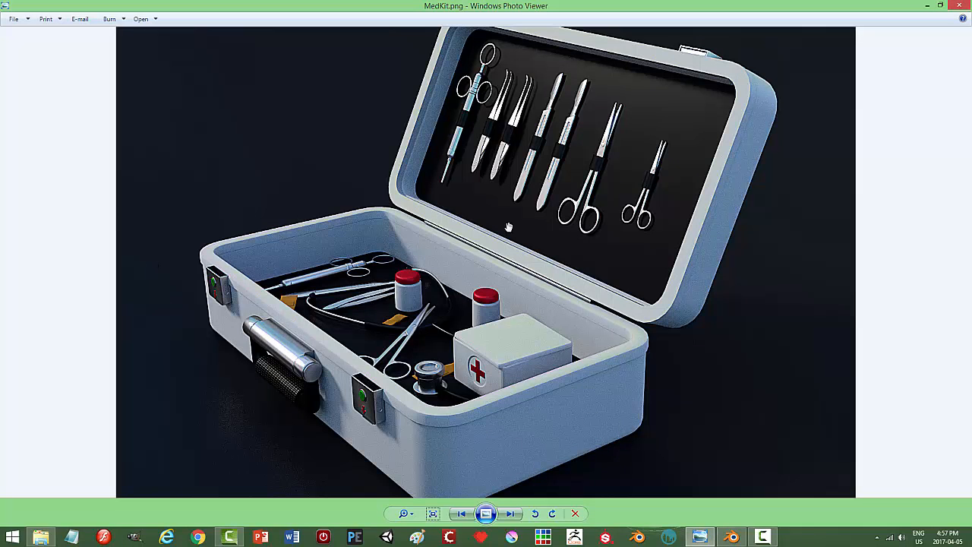
pyautogui.click(731, 537)
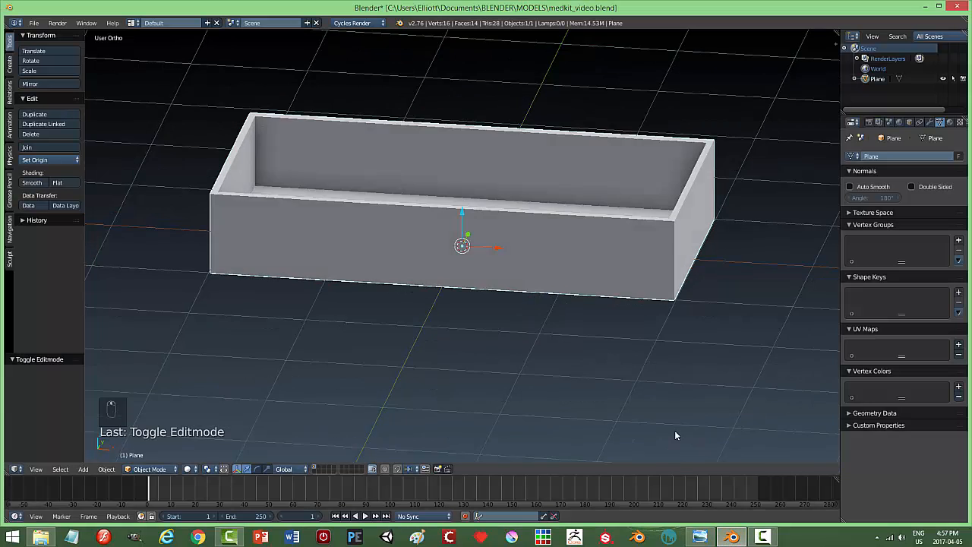
pyautogui.click(107, 468)
pyautogui.moveTo(121, 394)
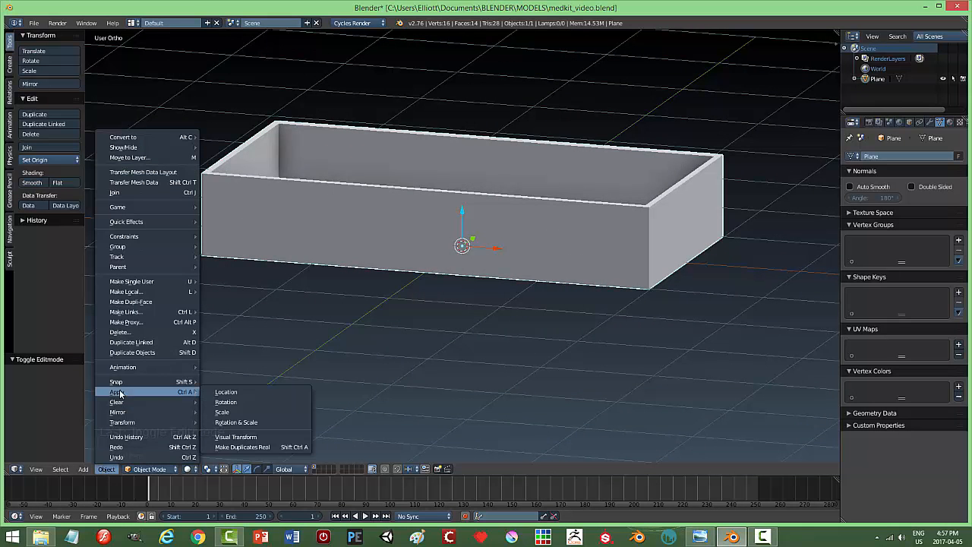
pyautogui.click(228, 413)
# In Edit Mode with edge selection, select the four vertical outer corner edges of the box
pyautogui.press('Tab')
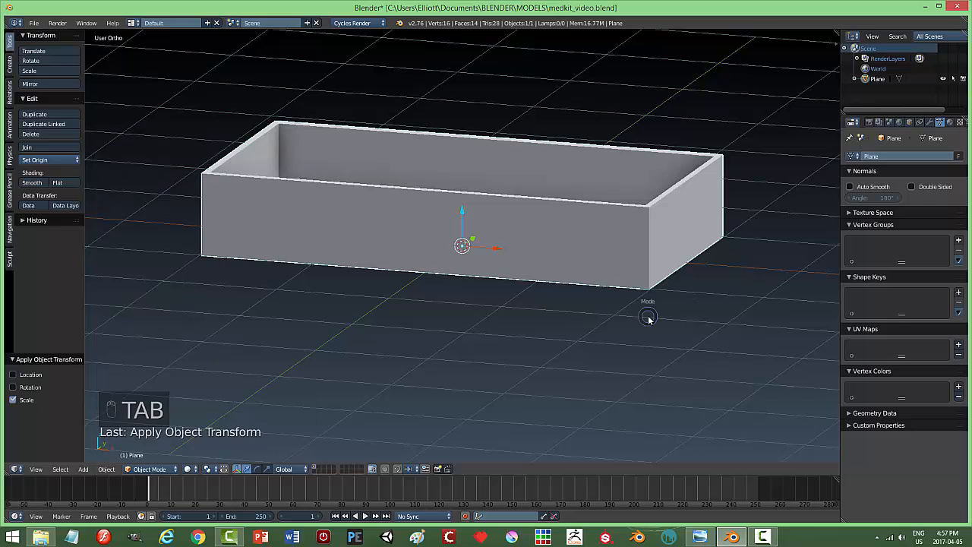
pyautogui.hotkey('ctrl', 'Tab')
pyautogui.click(668, 297)
pyautogui.rightClick(650, 249)
pyautogui.moveTo(668, 254); pyautogui.dragTo(489, 280, button='middle')
pyautogui.keyDown('shift'); pyautogui.rightClick(653, 287); pyautogui.keyUp('shift')
pyautogui.keyDown('shift'); pyautogui.rightClick(633, 274); pyautogui.keyUp('shift')
pyautogui.keyDown('shift'); pyautogui.rightClick(729, 185); pyautogui.keyUp('shift')
pyautogui.moveTo(755, 284); pyautogui.dragTo(631, 354, button='middle')
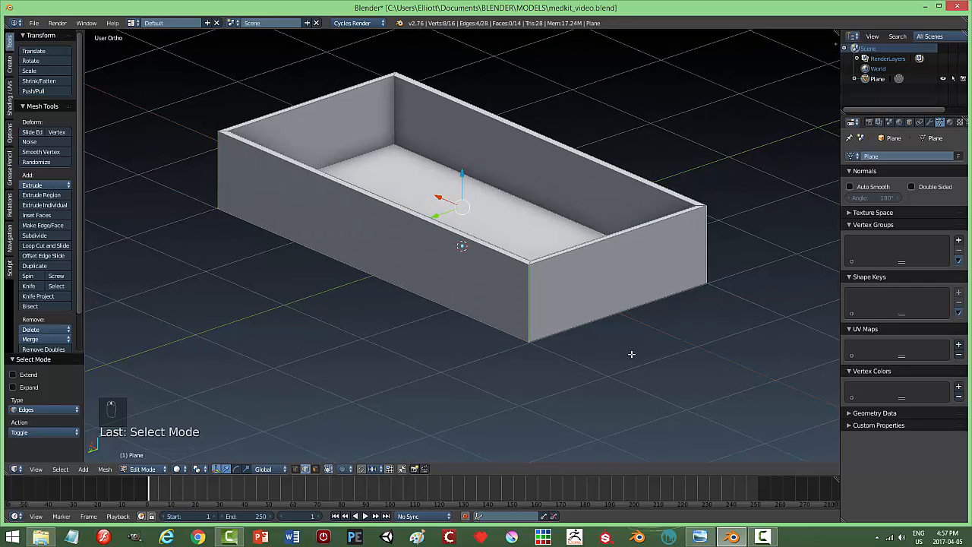
# Bevel the selected corner edges with 4 segments and an offset of about 0.064, and return to Object Mode
pyautogui.hotkey('ctrl', 'b')
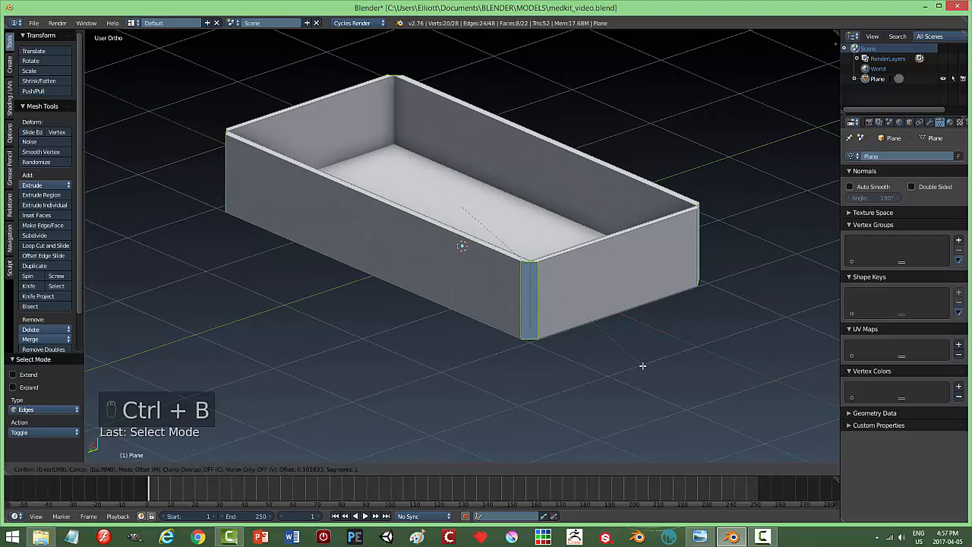
pyautogui.scroll(3, 636, 362)
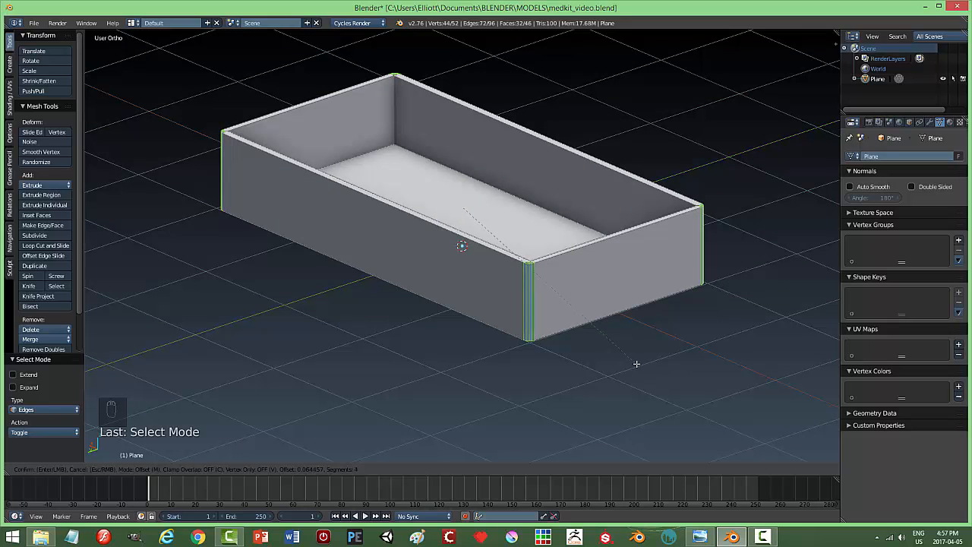
pyautogui.click(636, 363)
pyautogui.press('a')
pyautogui.press('Tab')
pyautogui.moveTo(693, 337); pyautogui.dragTo(330, 406, button='middle')
pyautogui.moveTo(423, 424); pyautogui.dragTo(373, 303, button='middle')
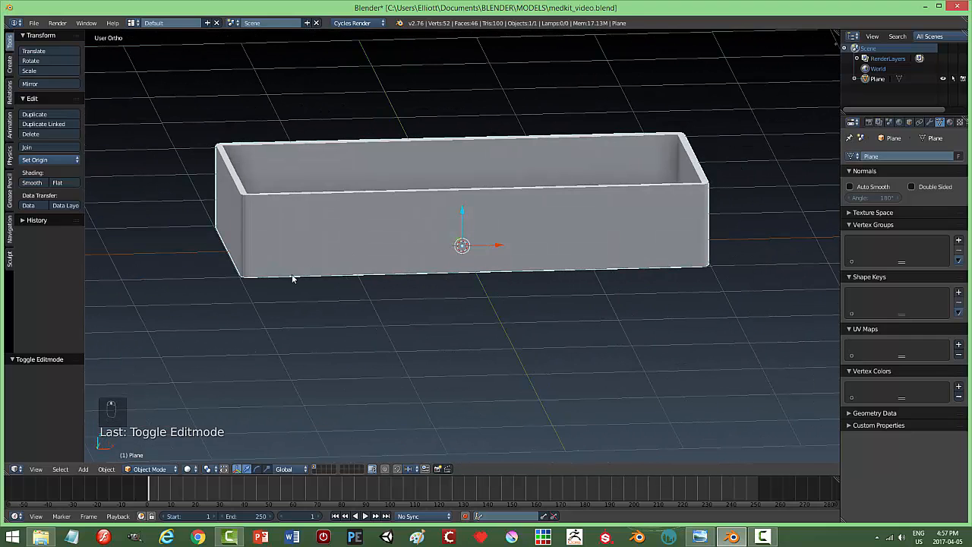
# Shade the box smooth and enable Auto Smooth with an angle of 45°
pyautogui.click(32, 182)
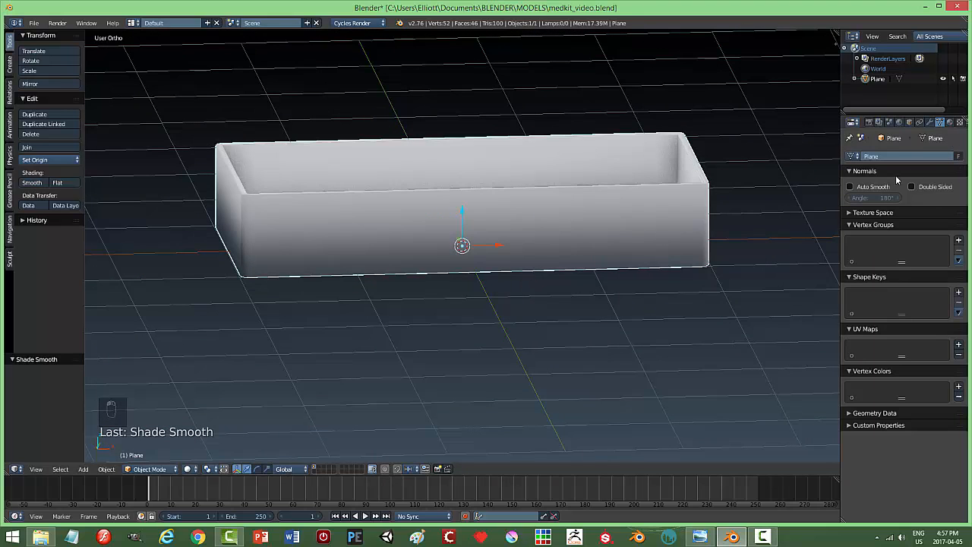
pyautogui.click(850, 186)
pyautogui.click(869, 197)
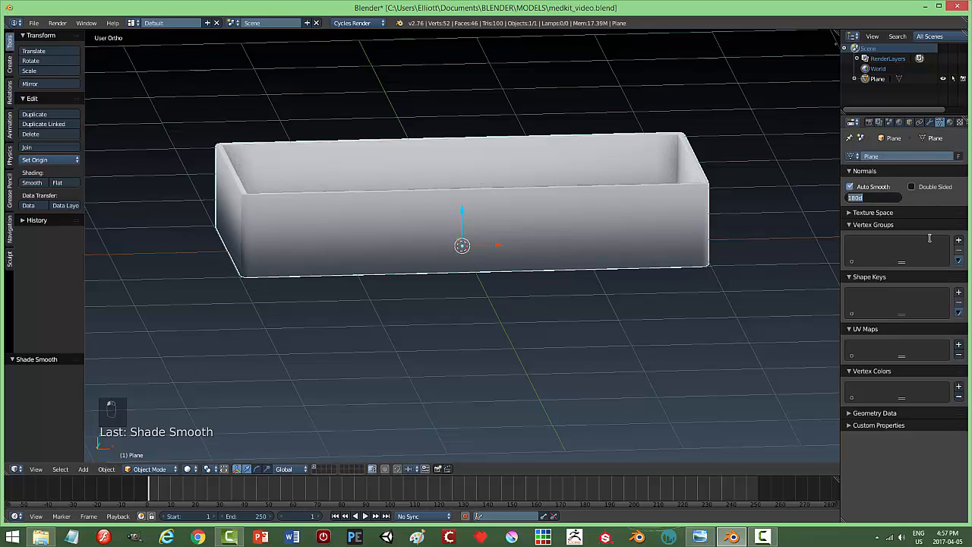
pyautogui.write('45')
pyautogui.press('Return')
pyautogui.moveTo(585, 304)
pyautogui.mouseDown(button='middle')
pyautogui.moveTo(501, 302)
pyautogui.moveTo(490, 292)
pyautogui.moveTo(450, 297)
pyautogui.moveTo(406, 313)
pyautogui.moveTo(407, 344)
pyautogui.moveTo(387, 271)
pyautogui.moveTo(357, 303)
pyautogui.moveTo(347, 339)
pyautogui.moveTo(314, 328)
pyautogui.moveTo(357, 306)
pyautogui.moveTo(397, 259)
pyautogui.moveTo(379, 273)
pyautogui.moveTo(338, 239)
pyautogui.mouseUp(button='middle')
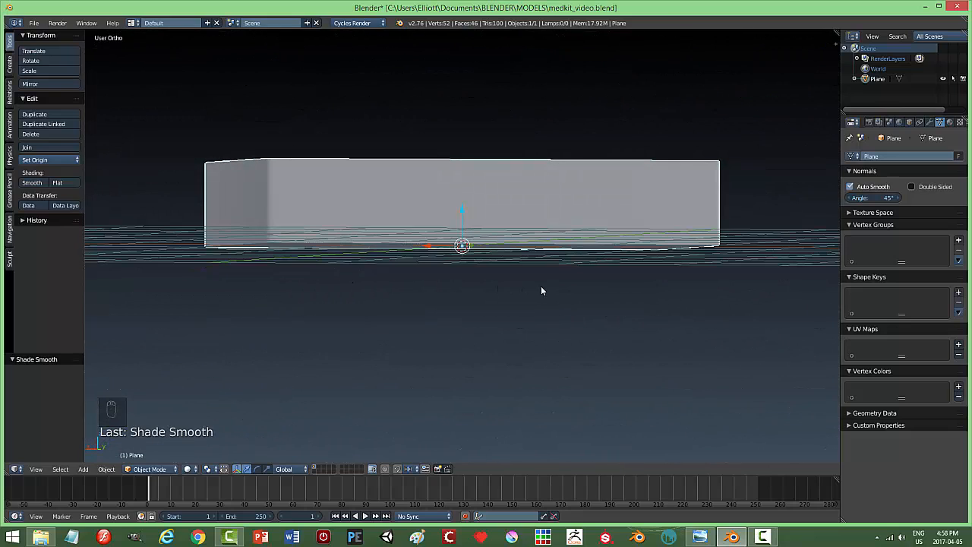
# In Edit Mode, select the bottom face of the box
pyautogui.press('Tab')
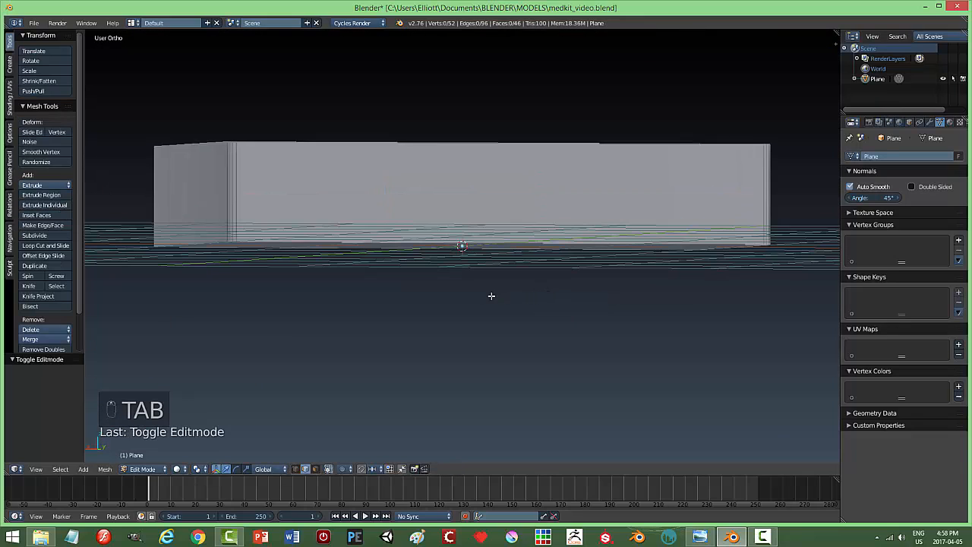
pyautogui.rightClick(337, 238)
pyautogui.moveTo(337, 238); pyautogui.dragTo(692, 276, button='middle')
# Turn off the grid floor in the viewport's display settings
pyautogui.press('n')
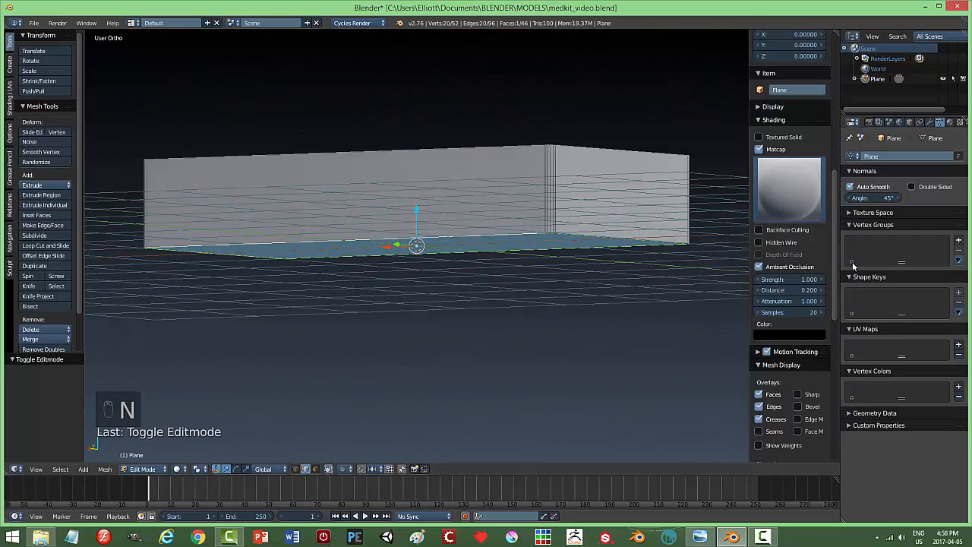
pyautogui.scroll(2, 755, 163)
pyautogui.click(757, 152)
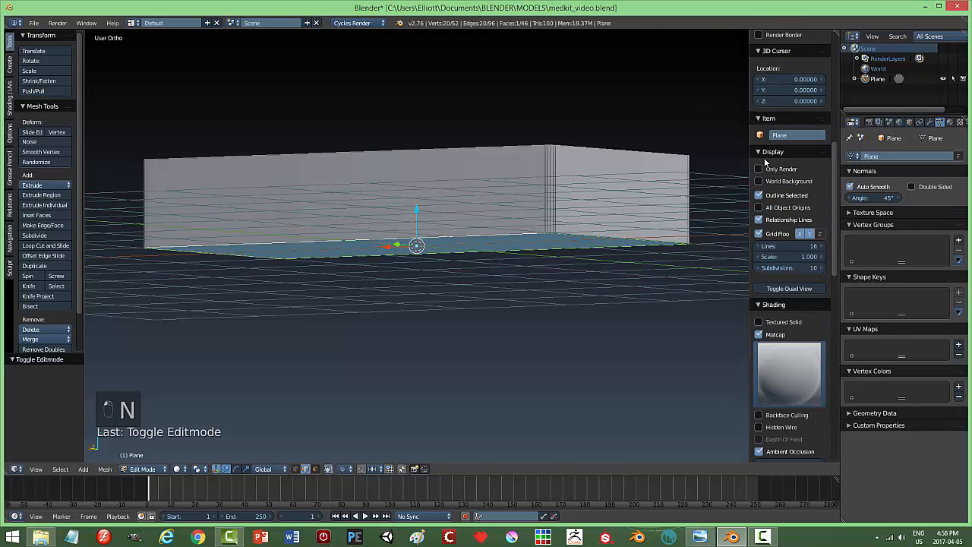
pyautogui.click(758, 233)
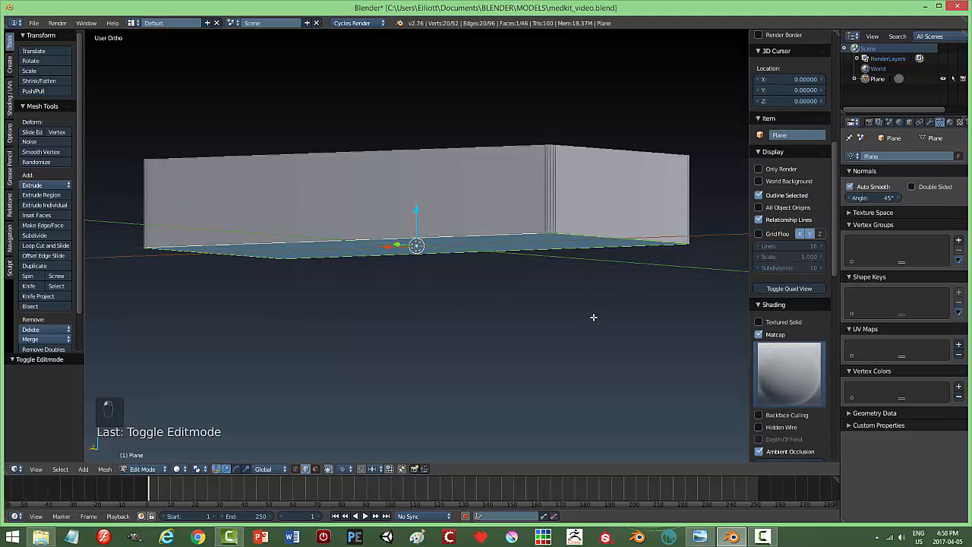
pyautogui.press('n')
# Bevel the bottom face's outer edges with 2 segments and an offset of about 0.019, and check the result in Object Mode
pyautogui.moveTo(579, 306); pyautogui.dragTo(722, 328, button='middle')
pyautogui.hotkey('ctrl', 'b')
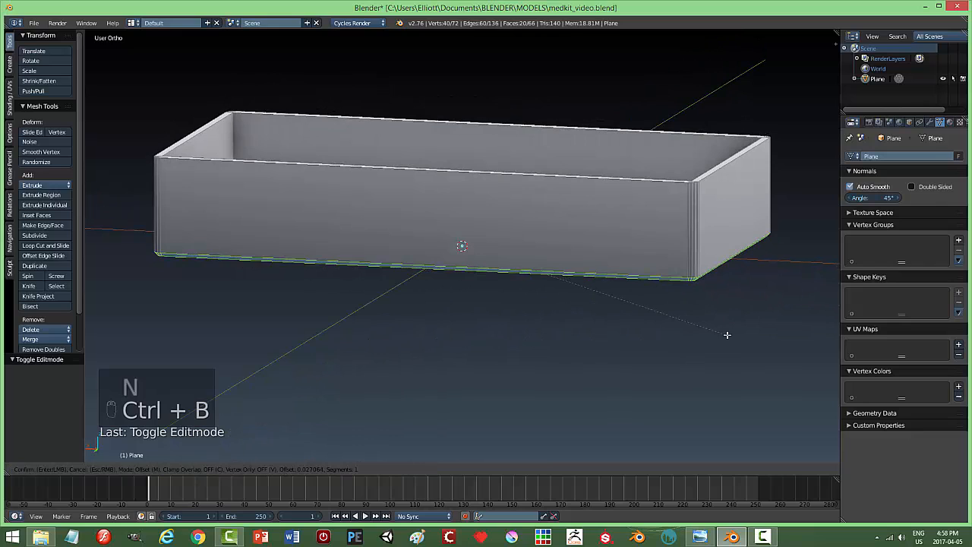
pyautogui.scroll(1, 726, 333)
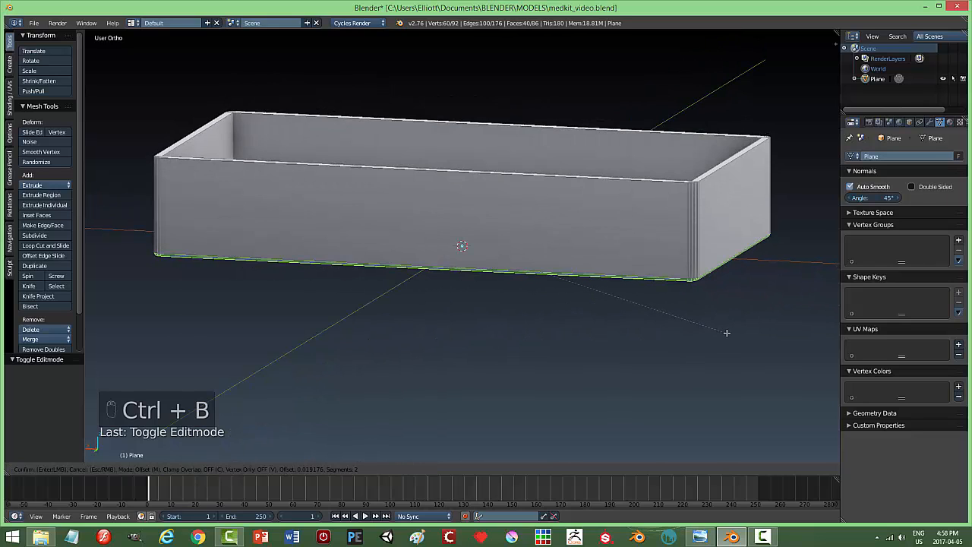
pyautogui.click(727, 331)
pyautogui.press('a')
pyautogui.press('Tab')
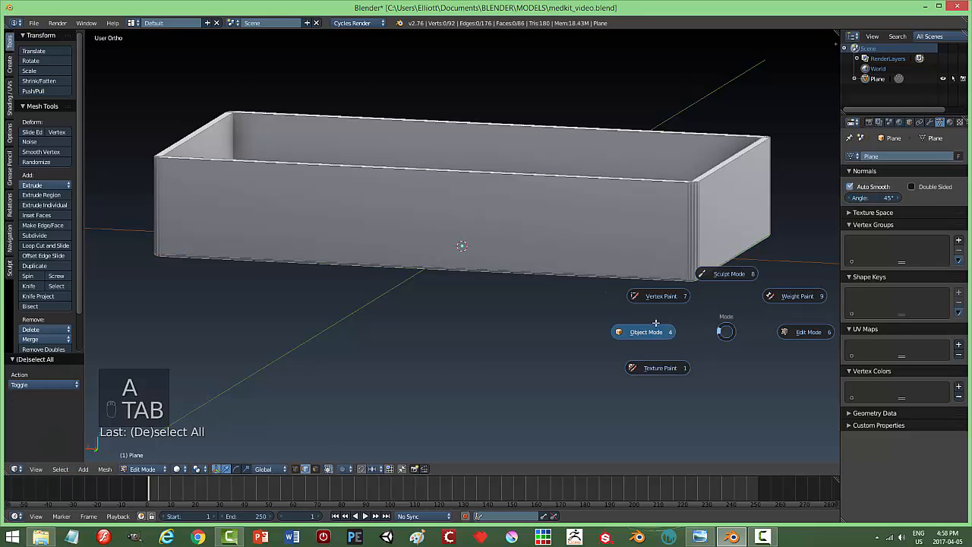
pyautogui.click(640, 334)
pyautogui.moveTo(640, 334); pyautogui.dragTo(371, 205, button='middle')
pyautogui.press('a')
pyautogui.press('a')
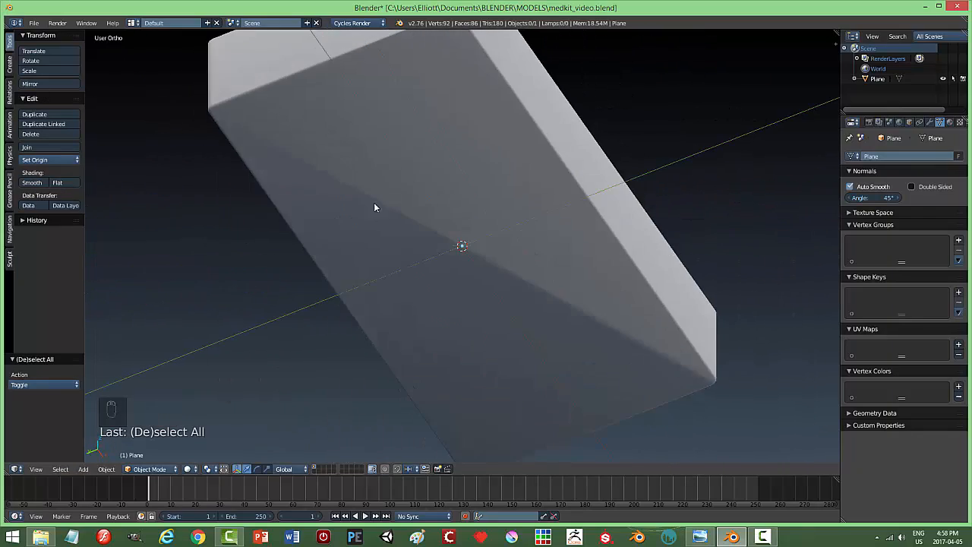
# In Edit Mode, add a horizontal loop cut around the outer walls, slid up close to the box's top rim
pyautogui.moveTo(630, 367); pyautogui.dragTo(633, 260, button='middle')
pyautogui.press('Tab')
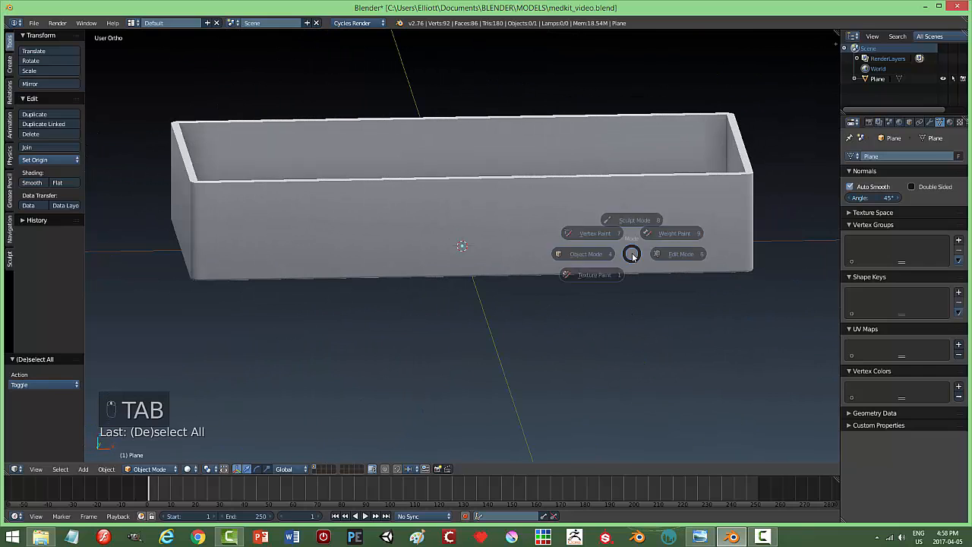
pyautogui.moveTo(629, 216); pyautogui.dragTo(671, 293, button='middle')
pyautogui.press('Tab')
pyautogui.moveTo(754, 295); pyautogui.dragTo(749, 286, button='middle')
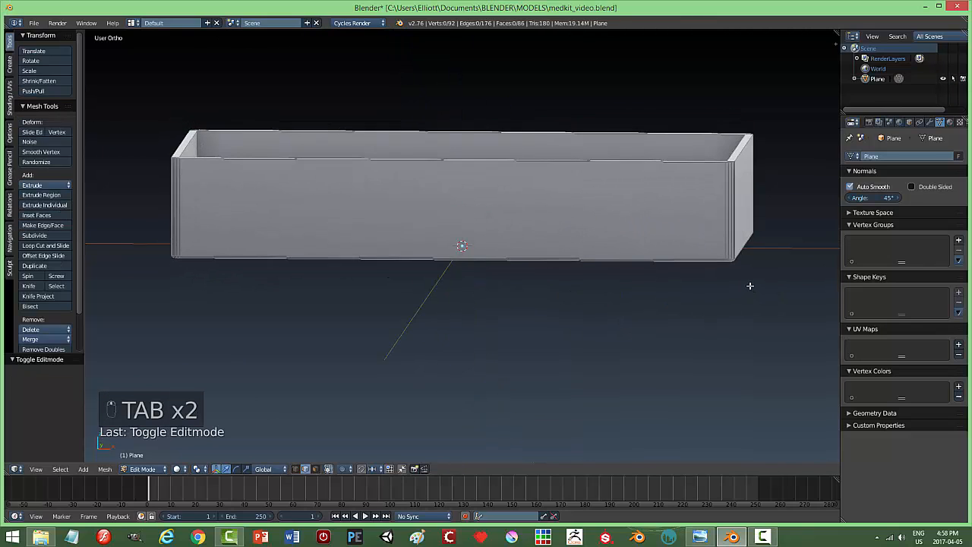
pyautogui.hotkey('ctrl', 'r')
pyautogui.click(708, 181)
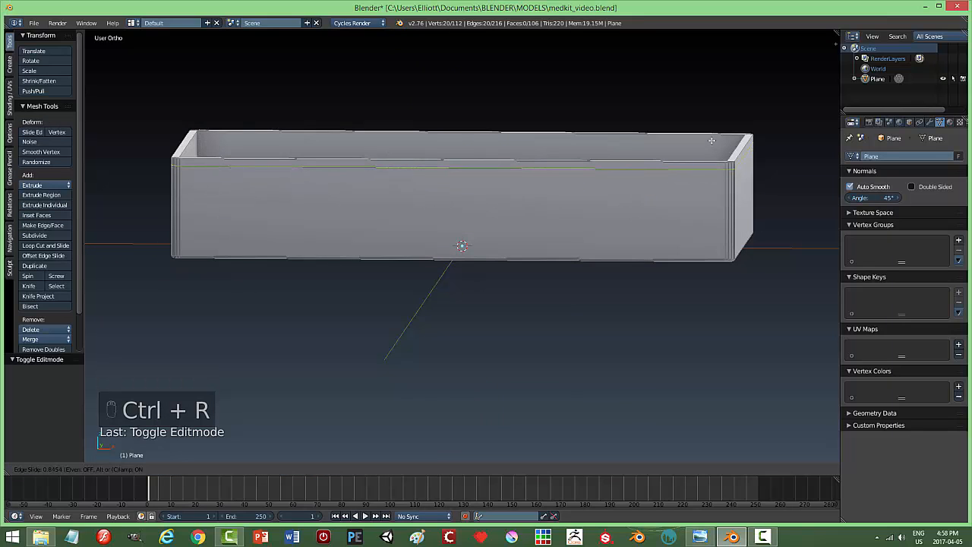
pyautogui.click(713, 158)
pyautogui.press('a')
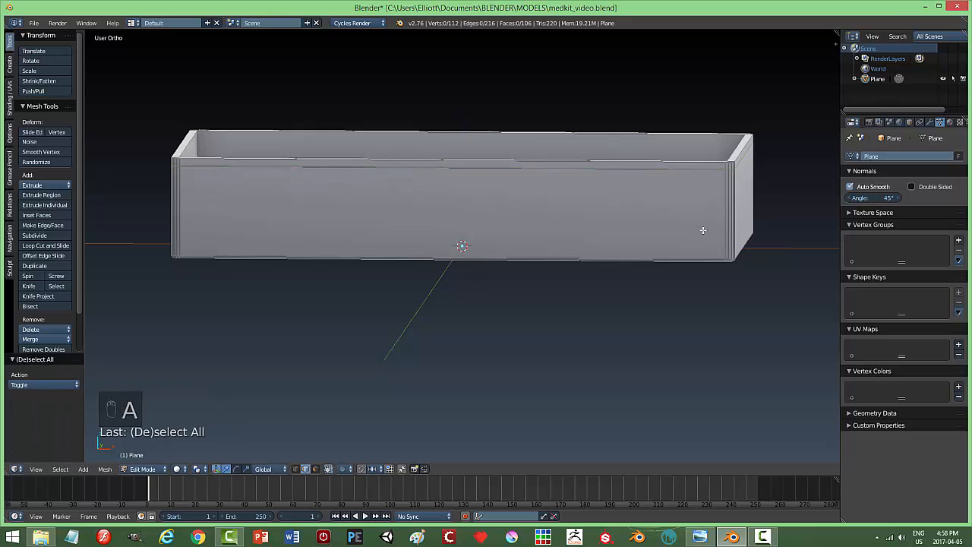
# Select the narrow loop of outer faces just below the top rim in face mode and extrude it in place
pyautogui.hotkey('ctrl', 'Tab')
pyautogui.click(683, 242)
pyautogui.keyDown('alt'); pyautogui.rightClick(727, 165); pyautogui.keyUp('alt')
pyautogui.moveTo(811, 215); pyautogui.dragTo(418, 239, button='middle')
pyautogui.scroll(3, 471, 364)
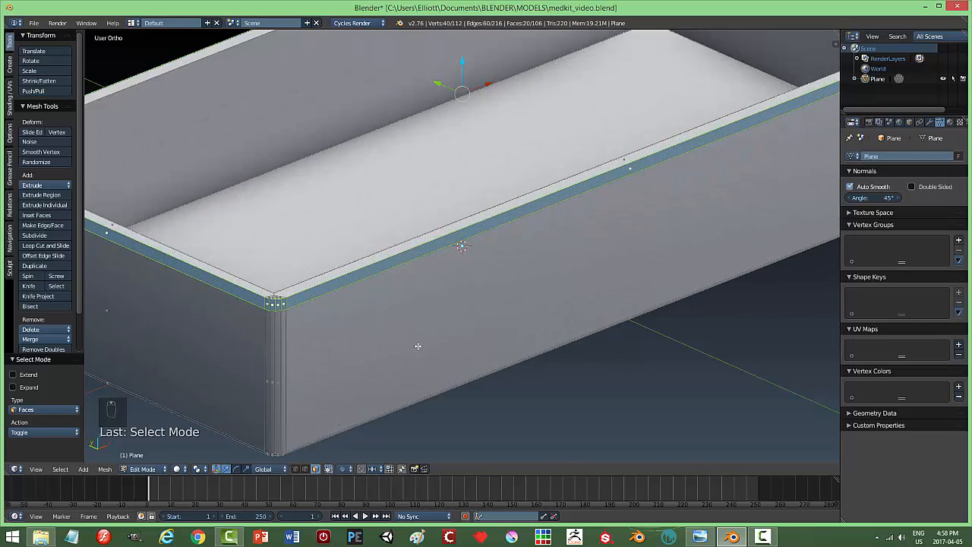
pyautogui.press('e')
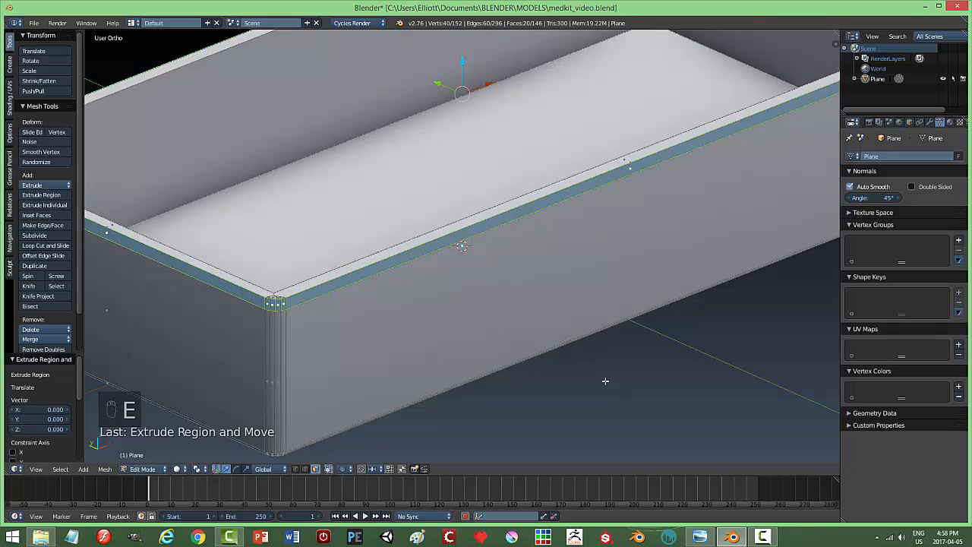
# In wireframe top view, scale the extruded rim faces outward to about 1.01 along X and 1.015 along Y
pyautogui.press('KP_7')
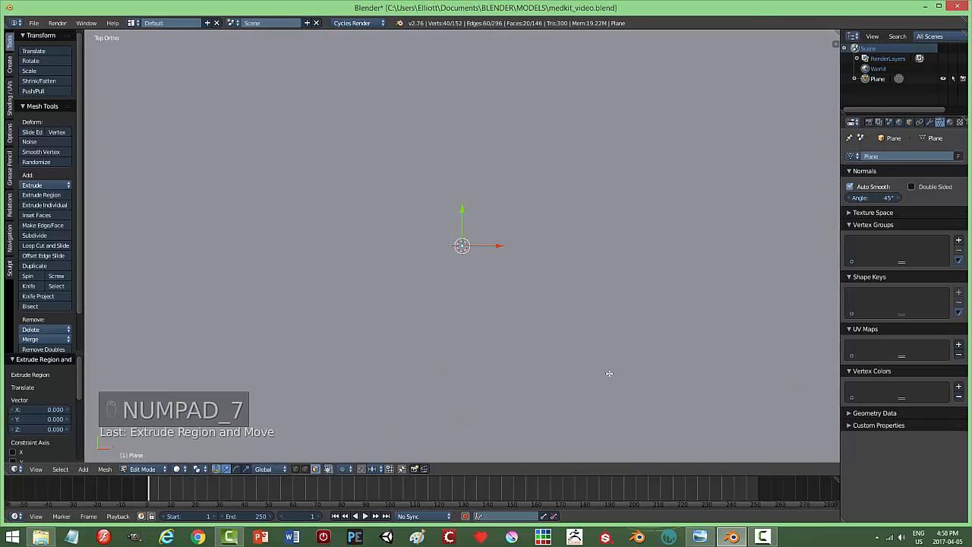
pyautogui.scroll(-4, 608, 373)
pyautogui.press('z')
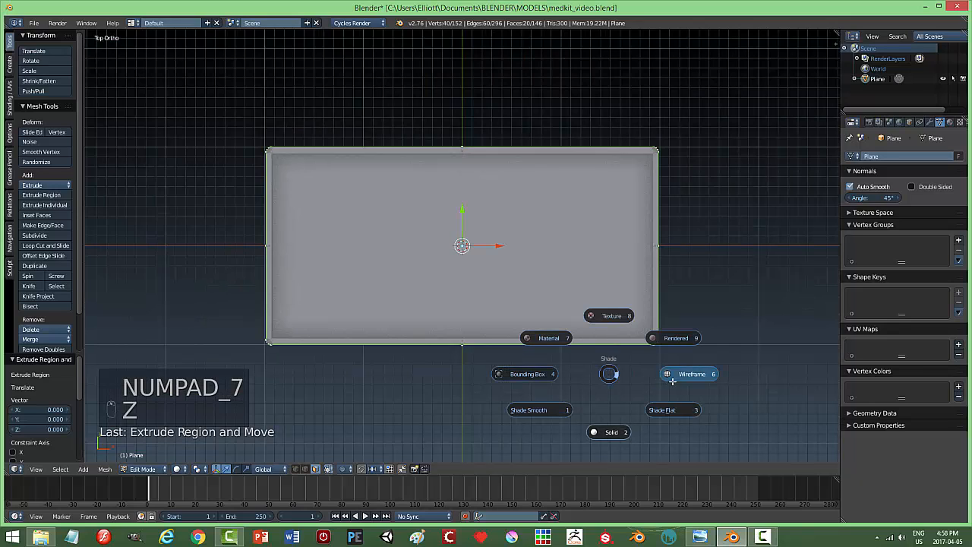
pyautogui.click(661, 354)
pyautogui.scroll(1, 669, 351)
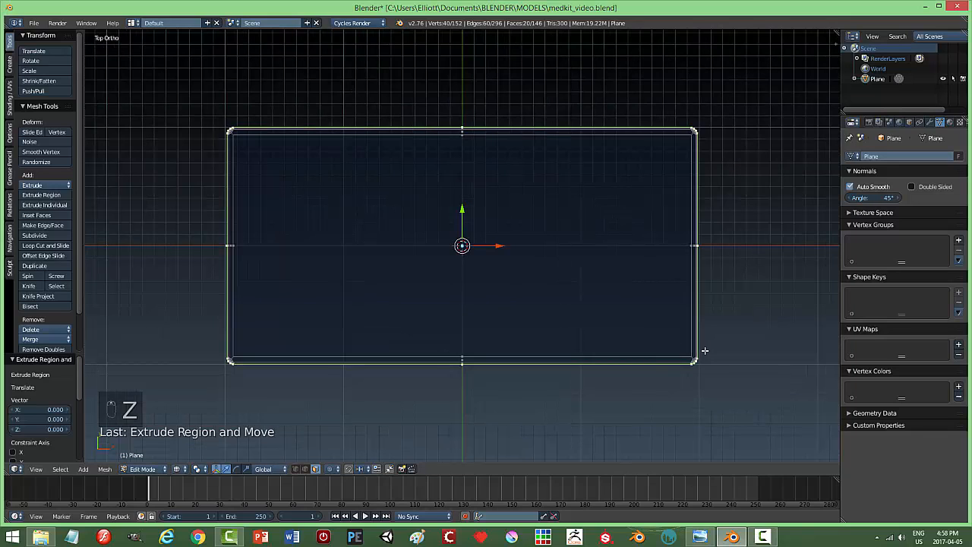
pyautogui.press('s')
pyautogui.press('x')
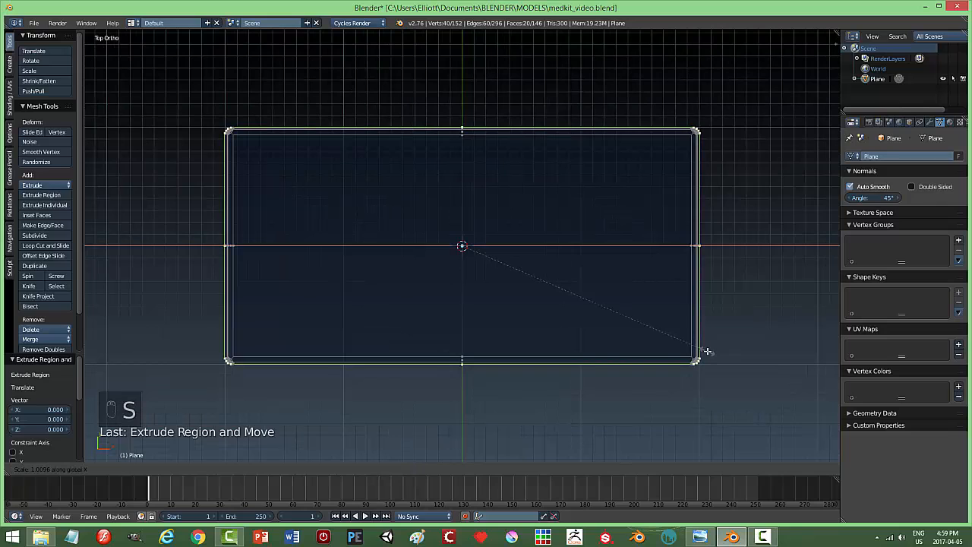
pyautogui.click(707, 351)
pyautogui.press('s')
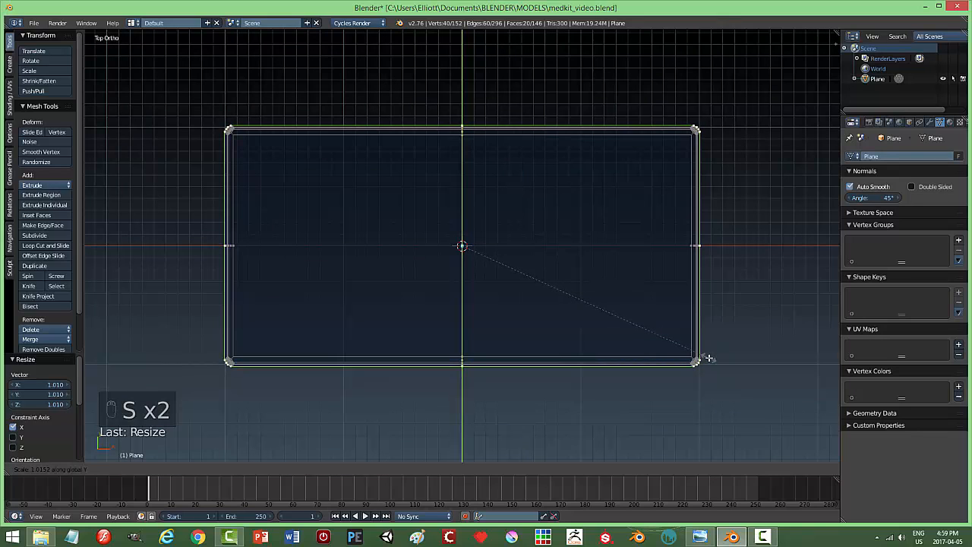
pyautogui.click(708, 358)
# Switch back to solid shading and check the protruding lip in Object Mode
pyautogui.moveTo(724, 433); pyautogui.dragTo(706, 343, button='middle')
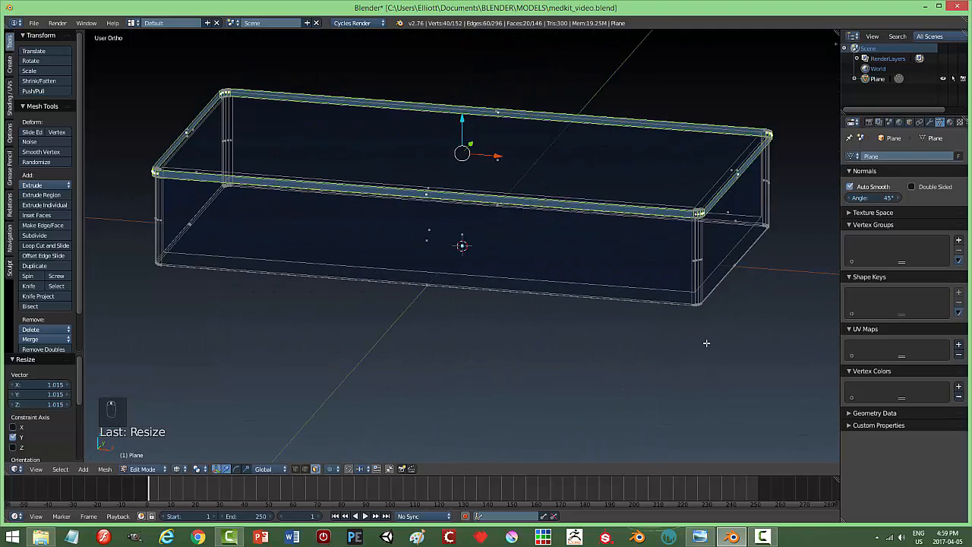
pyautogui.press('z')
pyautogui.click(719, 406)
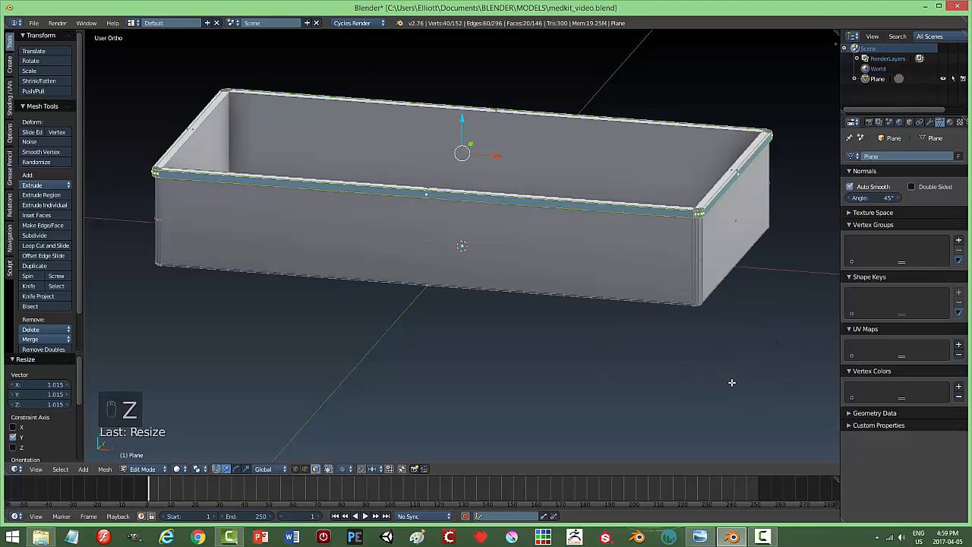
pyautogui.press('Tab')
pyautogui.click(709, 377)
pyautogui.moveTo(710, 377); pyautogui.dragTo(571, 370, button='middle')
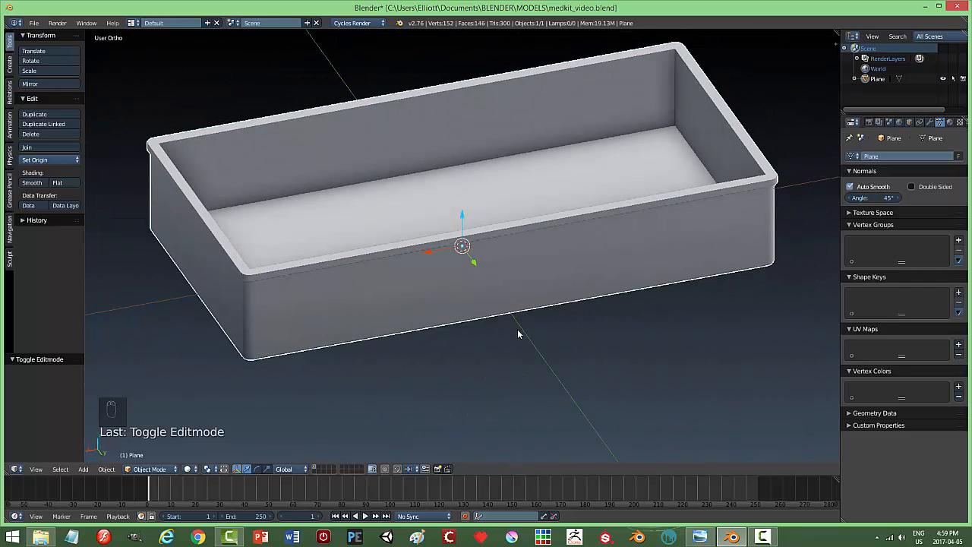
# In Edit Mode with edge selection, select the upper and lower outer edge loops of the protruding lip
pyautogui.scroll(4, 515, 323)
pyautogui.press('Tab')
pyautogui.click(596, 310)
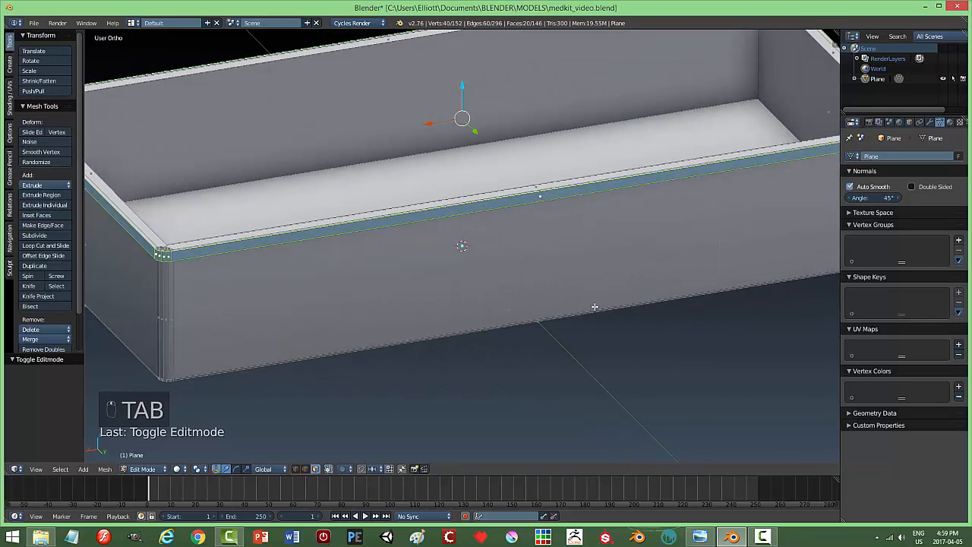
pyautogui.press('a')
pyautogui.press('a')
pyautogui.scroll(8, 452, 315)
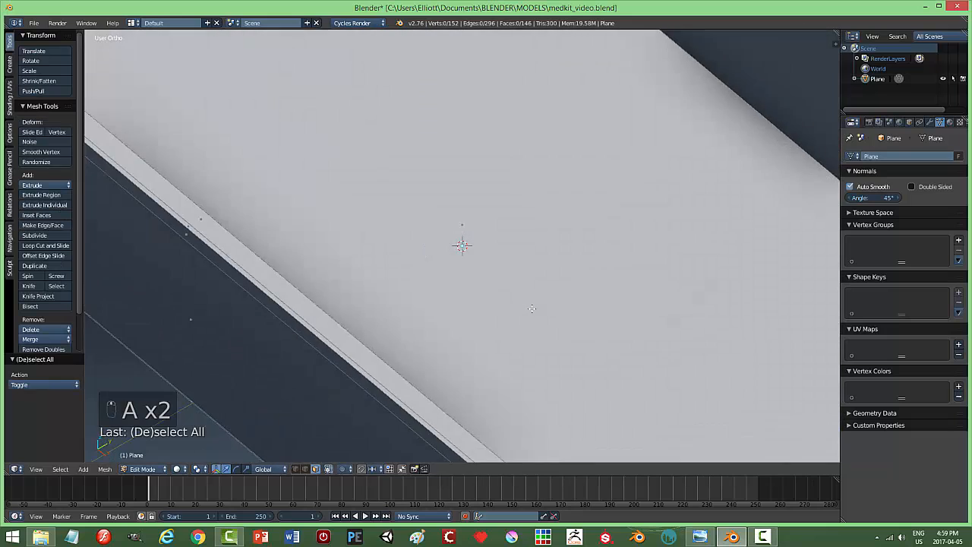
pyautogui.moveTo(531, 307); pyautogui.dragTo(449, 356, button='middle')
pyautogui.keyDown('alt'); pyautogui.rightClick(333, 324); pyautogui.keyUp('alt')
pyautogui.press('a')
pyautogui.hotkey('ctrl', 'Tab')
pyautogui.click(391, 340)
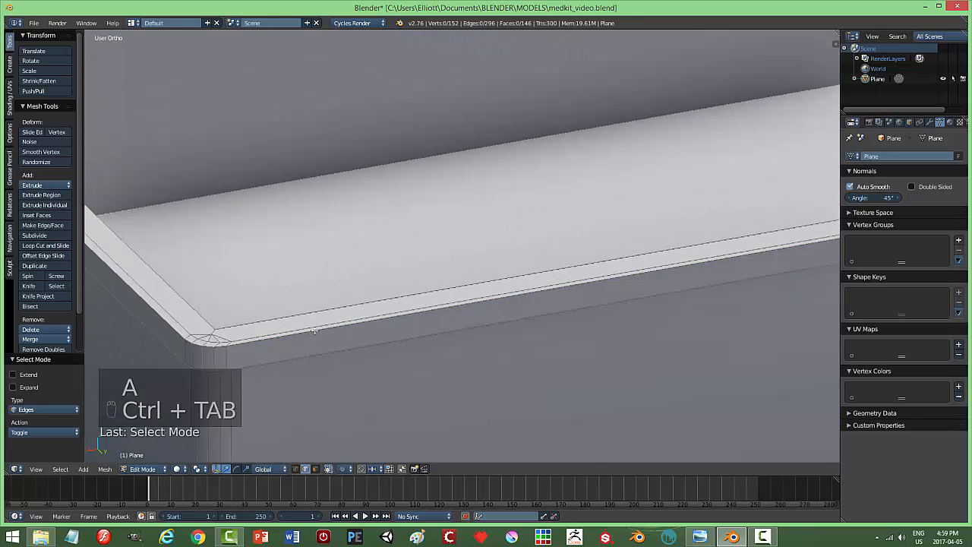
pyautogui.moveTo(280, 361); pyautogui.dragTo(355, 355, button='middle')
pyautogui.scroll(-3, 355, 354)
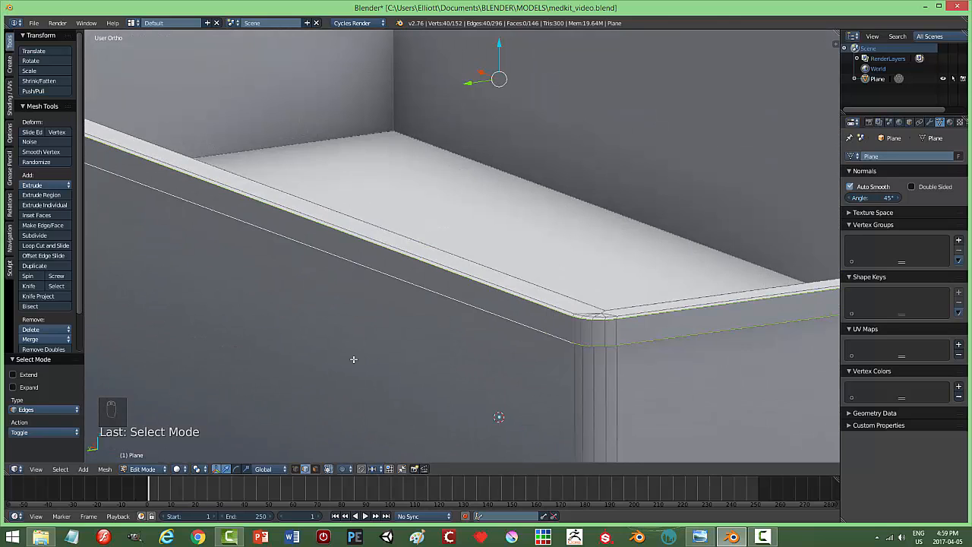
pyautogui.scroll(3, 548, 372)
# Change the viewport matcap to the dark grey sphere while staying in Edit Mode
pyautogui.press('Tab')
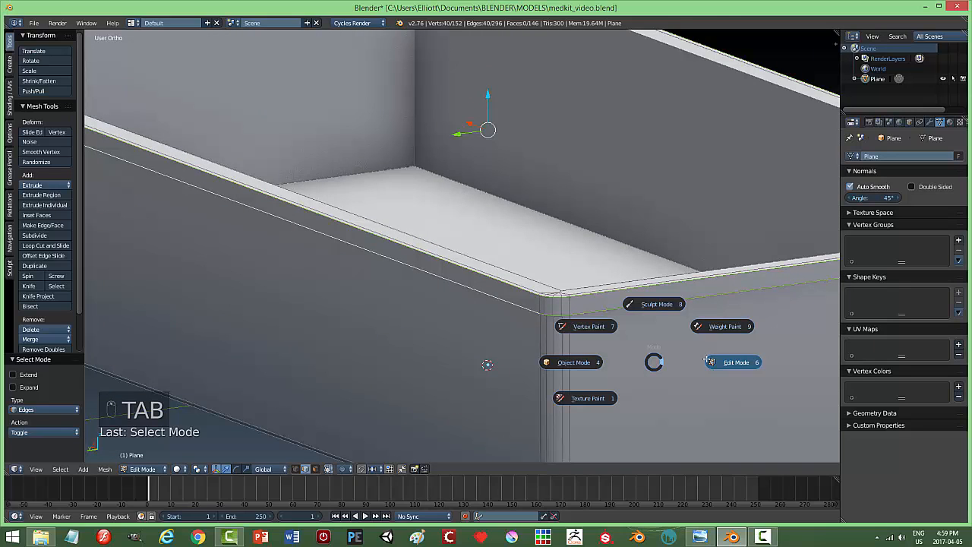
pyautogui.click(708, 361)
pyautogui.press('n')
pyautogui.click(790, 373)
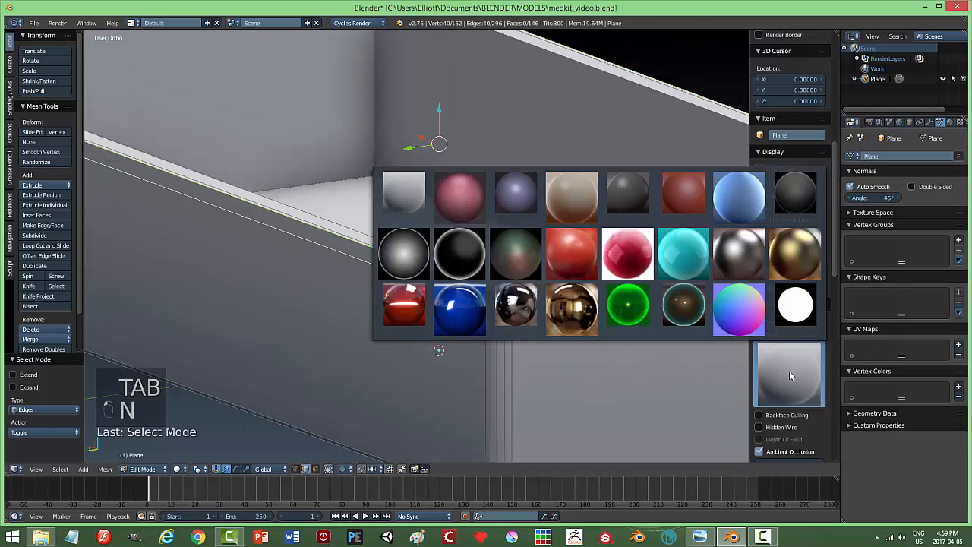
pyautogui.click(638, 316)
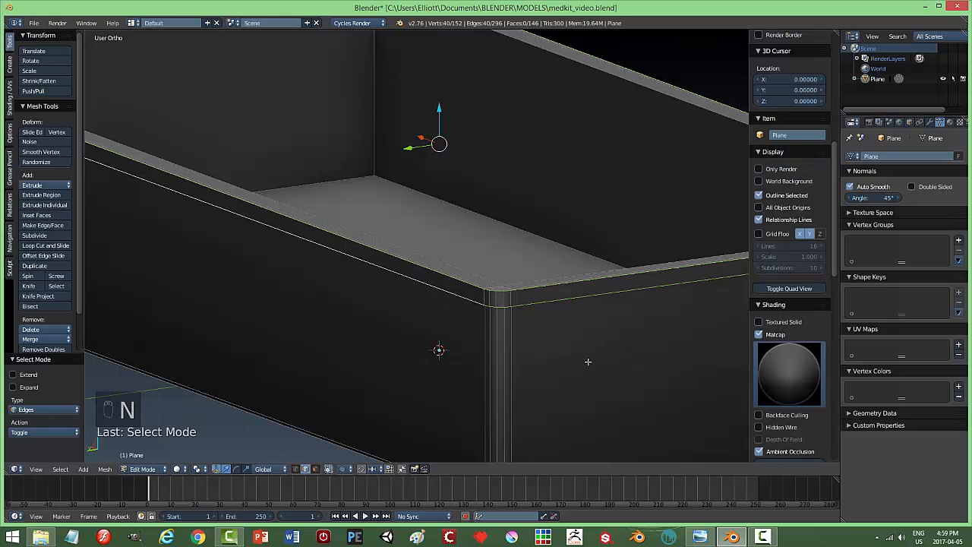
pyautogui.press('n')
# Bevel the lip's selected edge loops with 2 segments and an offset of about 0.008, and return to Object Mode
pyautogui.scroll(-4, 530, 364)
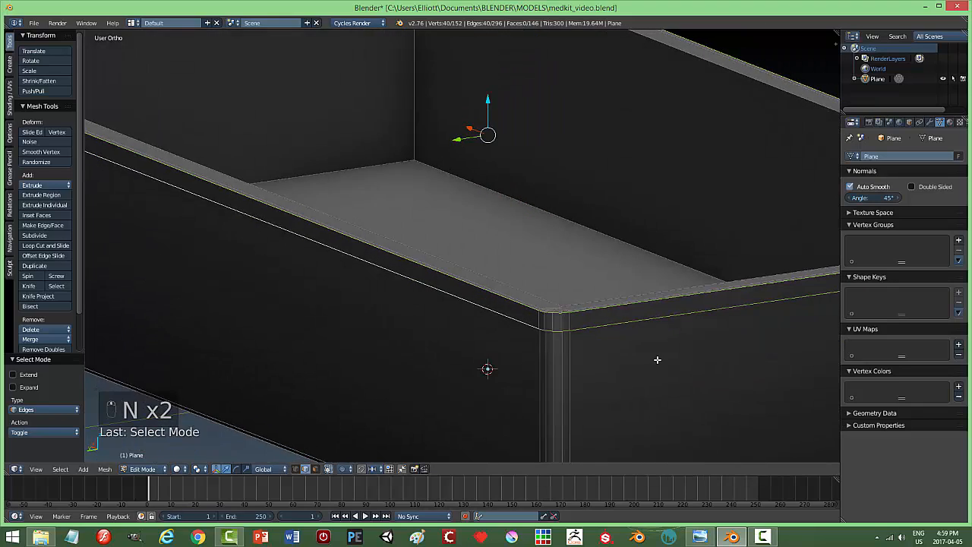
pyautogui.scroll(5, 671, 354)
pyautogui.moveTo(581, 370); pyautogui.dragTo(605, 357, button='middle')
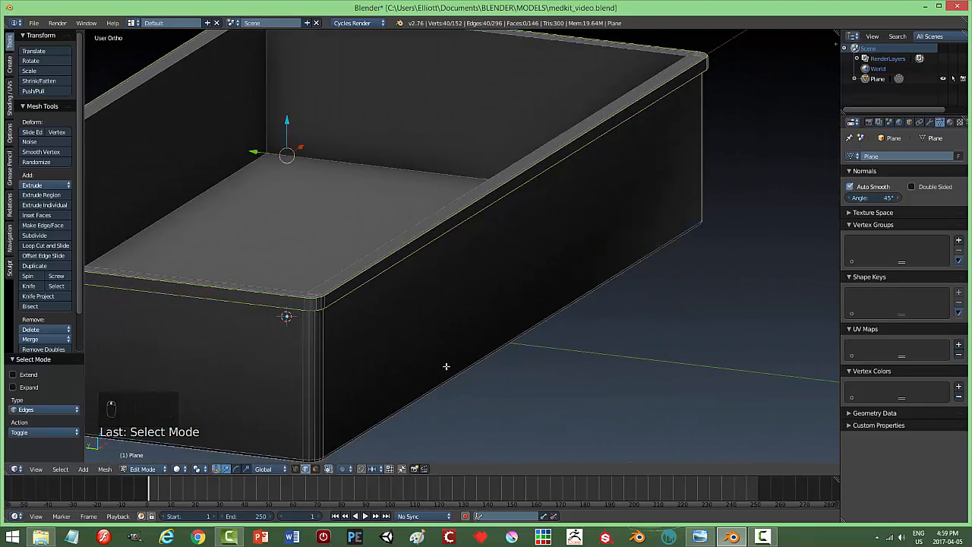
pyautogui.keyDown('shift'); pyautogui.moveTo(448, 367); pyautogui.dragTo(575, 324, button='middle'); pyautogui.keyUp('shift')
pyautogui.hotkey('ctrl', 'b')
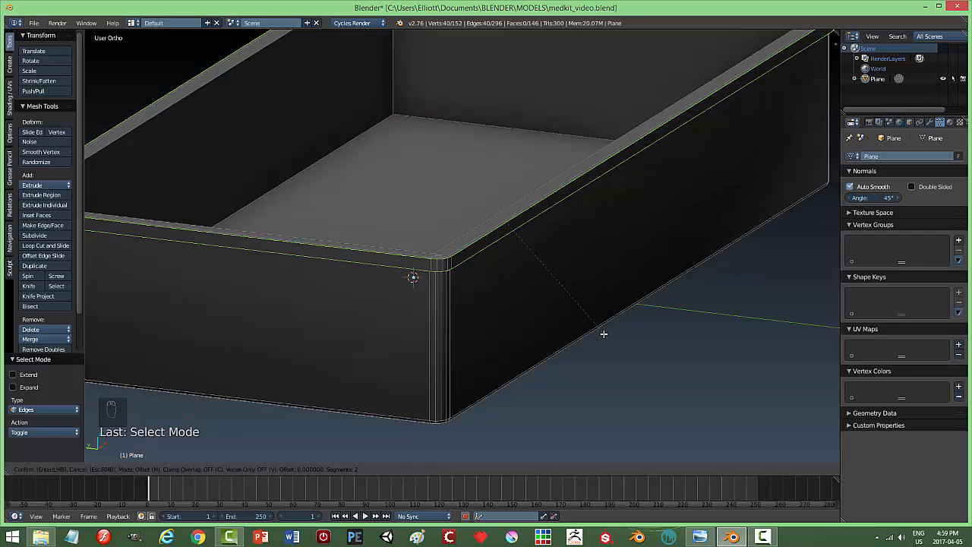
pyautogui.scroll(1, 607, 336)
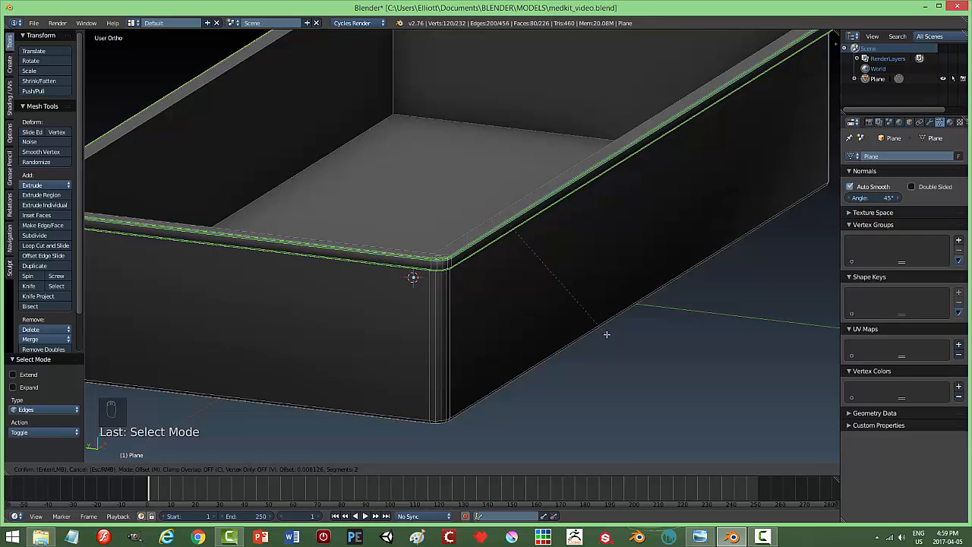
pyautogui.click(607, 334)
pyautogui.press('a')
pyautogui.press('Tab')
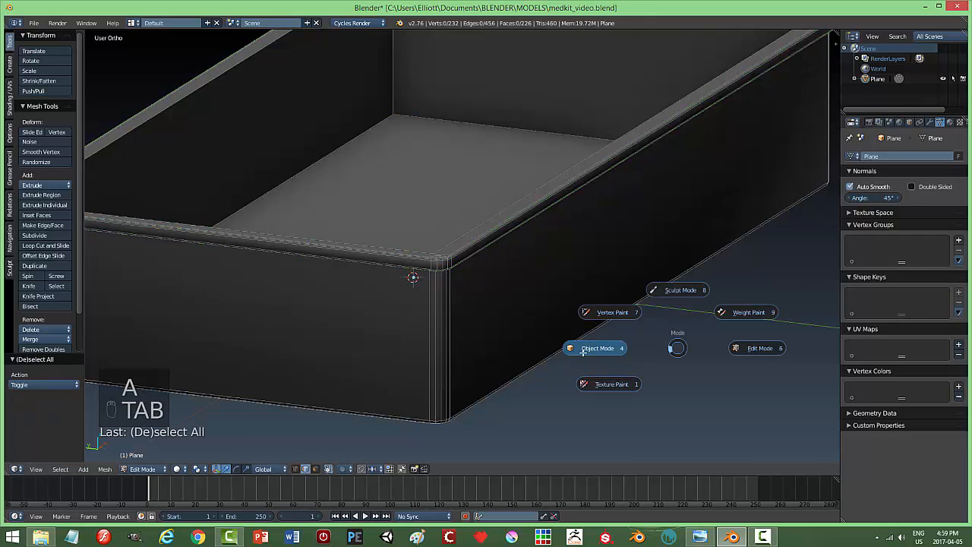
pyautogui.click(594, 349)
# Inspect the beveled lip from several angles in Object Mode and undo the last change
pyautogui.press('a')
pyautogui.press('a')
pyautogui.scroll(-3, 653, 346)
pyautogui.moveTo(654, 346); pyautogui.dragTo(438, 365, button='middle')
pyautogui.moveTo(501, 358); pyautogui.dragTo(534, 316, button='middle')
pyautogui.hotkey('ctrl', 'z')
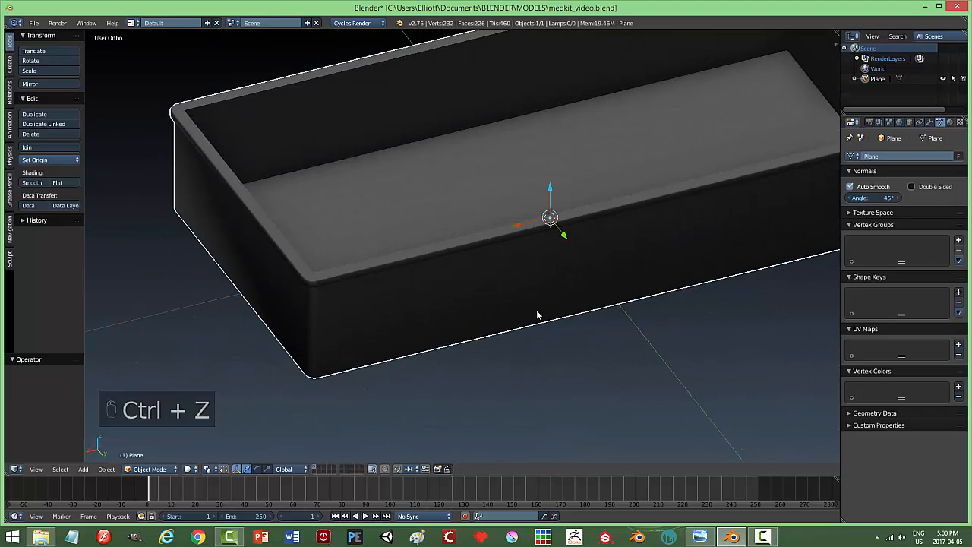
# In Edit Mode, undo the last change and select the inner edge loop along the top of the box's rim
pyautogui.press('Tab')
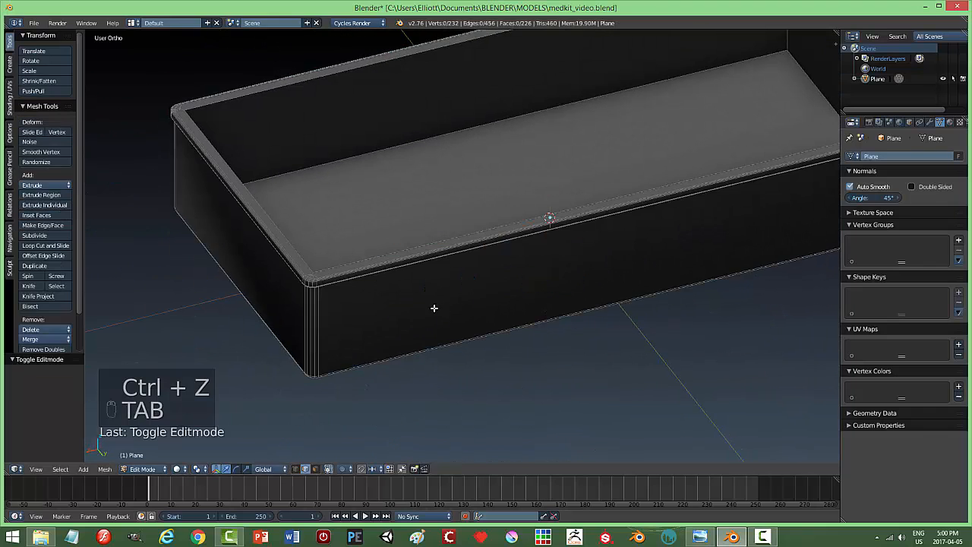
pyautogui.scroll(4, 425, 311)
pyautogui.hotkey('ctrl', 'z')
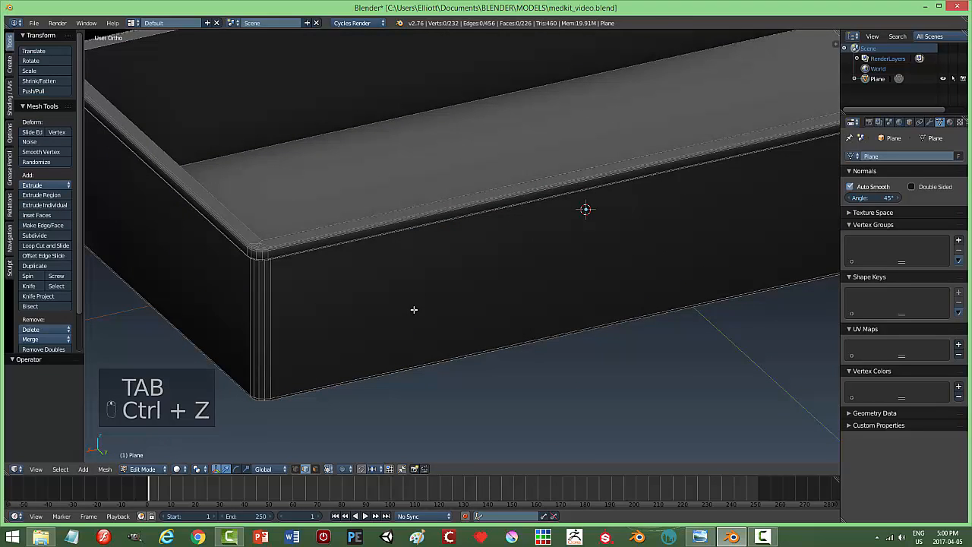
pyautogui.moveTo(415, 293); pyautogui.dragTo(412, 366, button='middle')
pyautogui.keyDown('alt'); pyautogui.rightClick(338, 278); pyautogui.keyUp('alt')
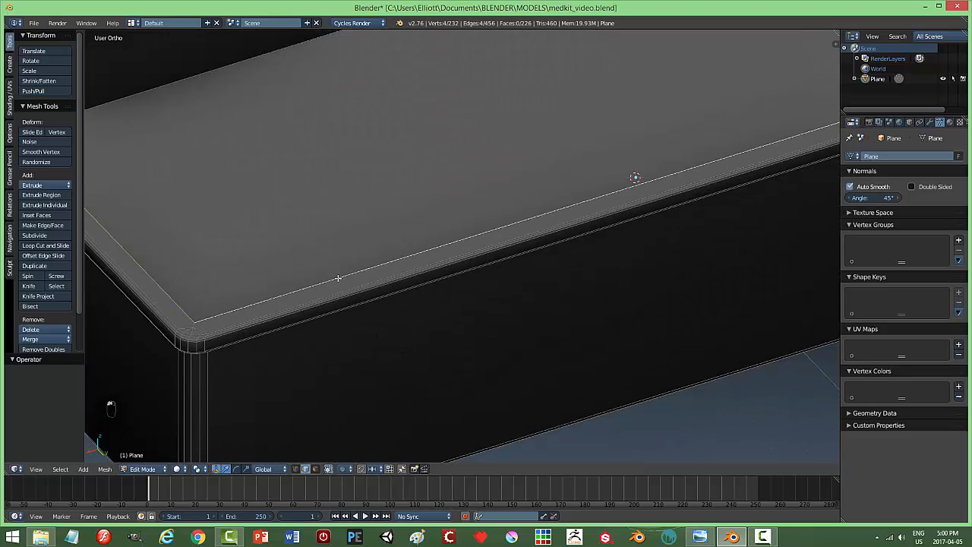
pyautogui.moveTo(507, 334); pyautogui.dragTo(392, 286, button='middle')
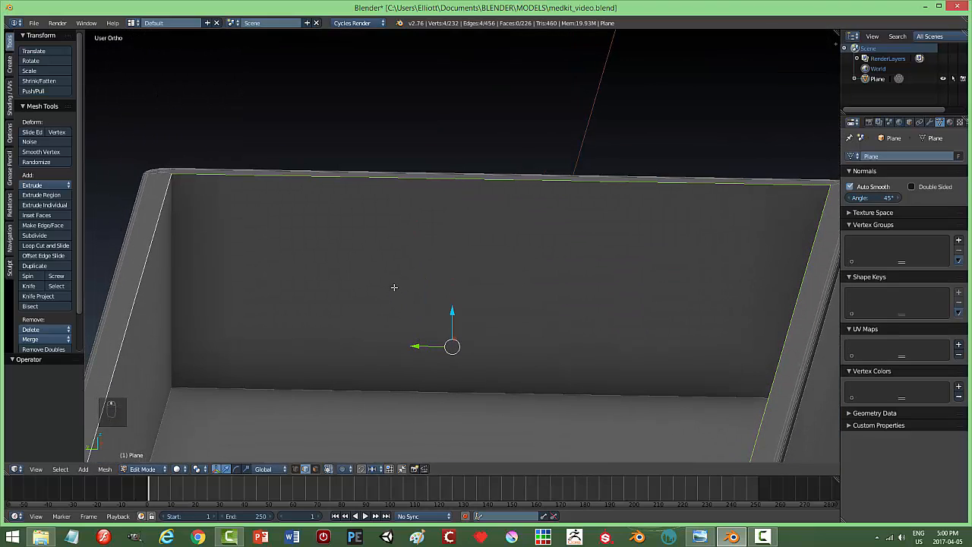
# Bevel the inner rim edge loop with 2 segments and an offset of about 0.007, then return to Object Mode
pyautogui.hotkey('ctrl', 'b')
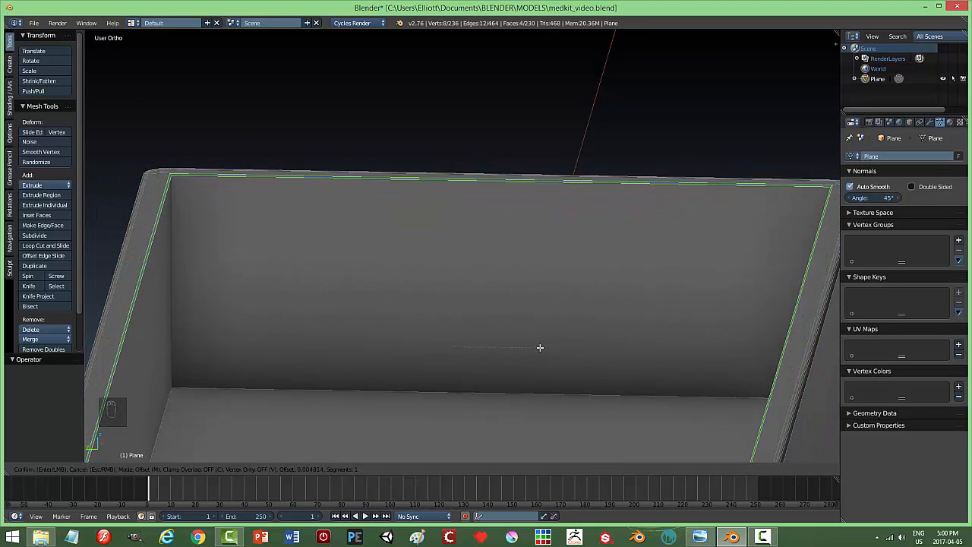
pyautogui.scroll(1, 540, 350)
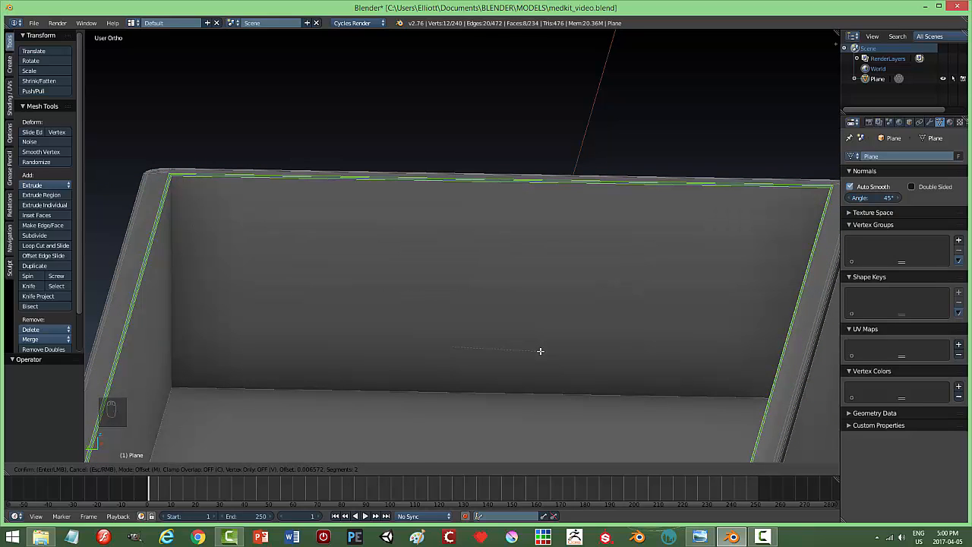
pyautogui.click(540, 350)
pyautogui.press('a')
pyautogui.press('Tab')
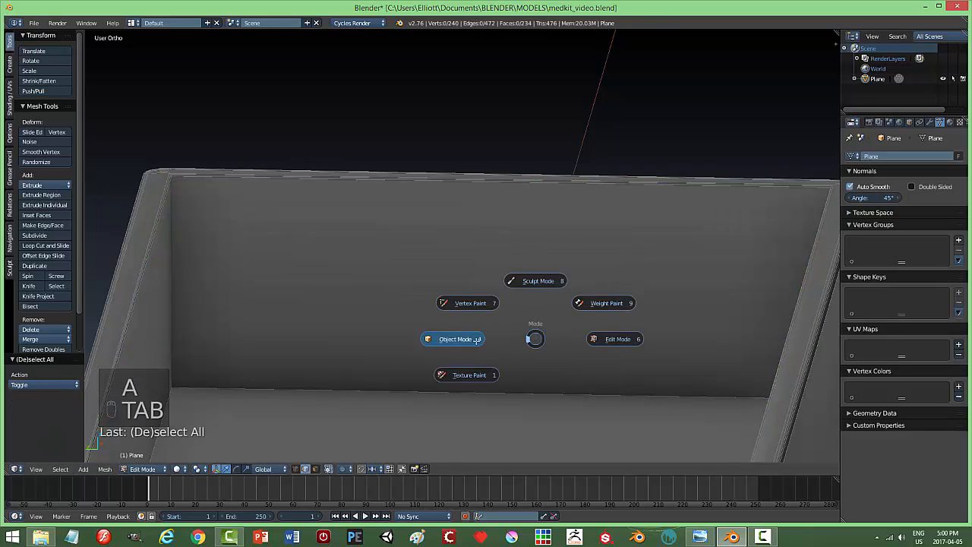
# Check the beveled rim in Object Mode with the box deselected, and save the Blender file
pyautogui.moveTo(362, 291); pyautogui.dragTo(356, 262, button='middle')
pyautogui.press('a')
pyautogui.moveTo(600, 293); pyautogui.dragTo(476, 297, button='middle')
pyautogui.hotkey('ctrl', 's')
pyautogui.moveTo(458, 263); pyautogui.dragTo(494, 266, button='middle')
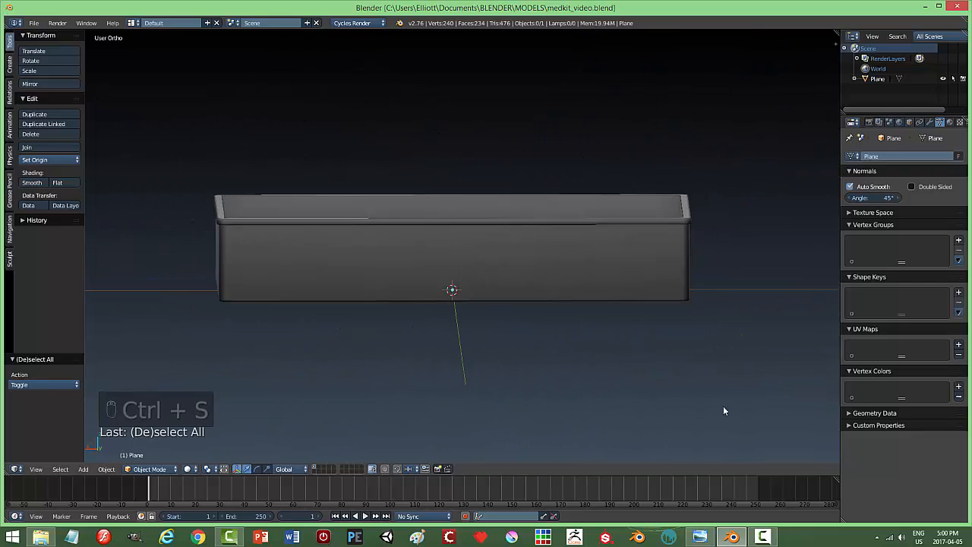
# Switch to the MedKit.png reference to examine the case's proportions, hide the recorder window, and return to Blender
pyautogui.click(702, 539)
pyautogui.click(763, 537)
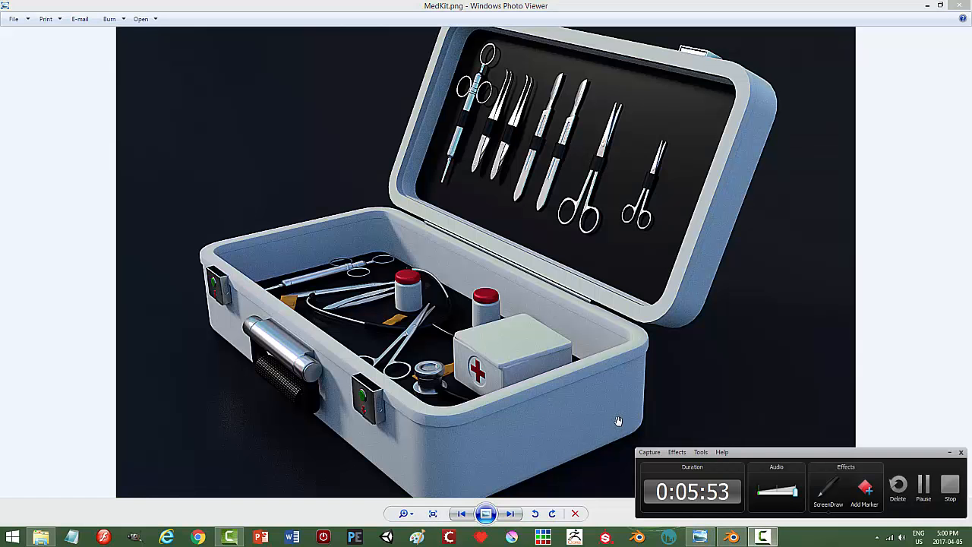
pyautogui.click(948, 454)
pyautogui.click(736, 540)
pyautogui.moveTo(581, 420)
pyautogui.mouseDown(button='middle')
pyautogui.moveTo(542, 413)
pyautogui.moveTo(543, 451)
pyautogui.moveTo(540, 418)
pyautogui.moveTo(580, 419)
pyautogui.mouseUp(button='middle')
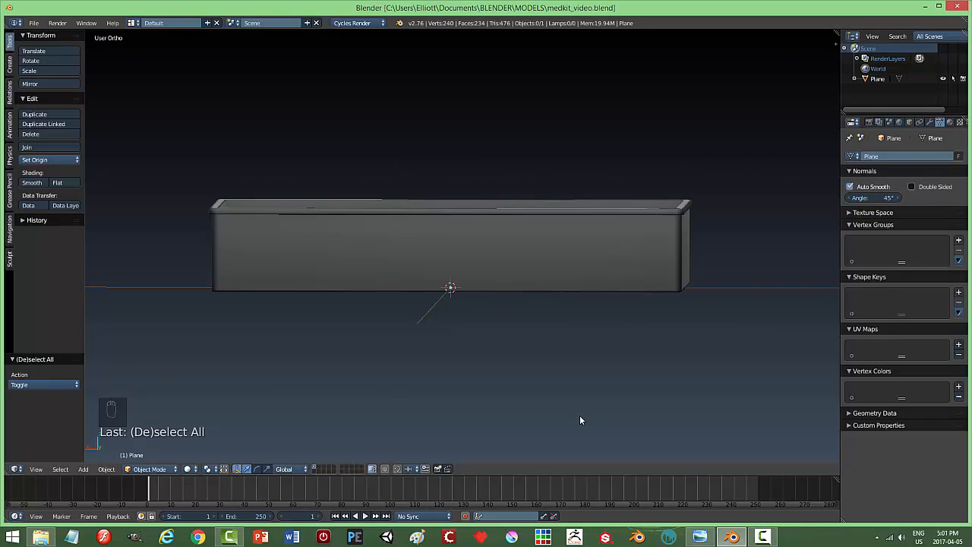
# In front-view wireframe Edit Mode, select the upper part of the box including the rim and raise it slightly along Z
pyautogui.press('KP_1')
pyautogui.press('Tab')
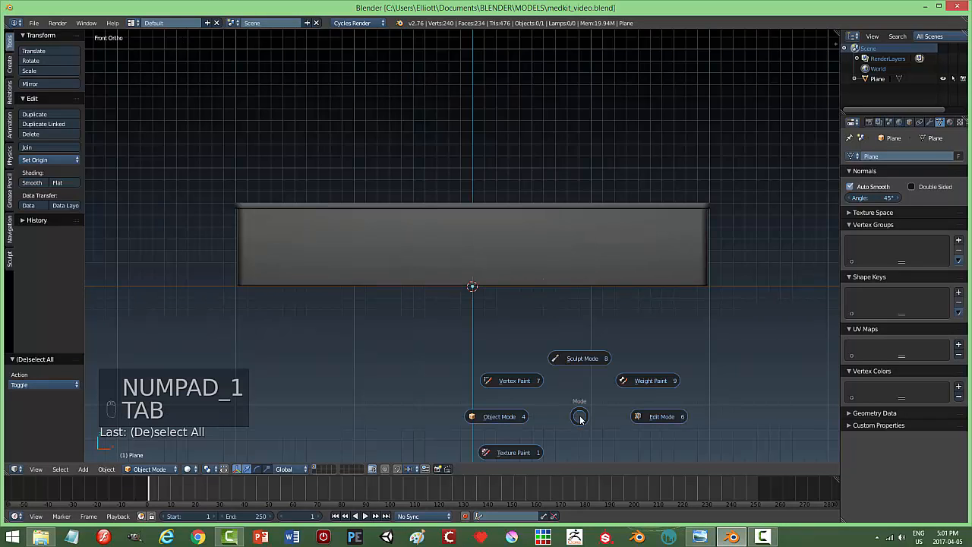
pyautogui.click(651, 416)
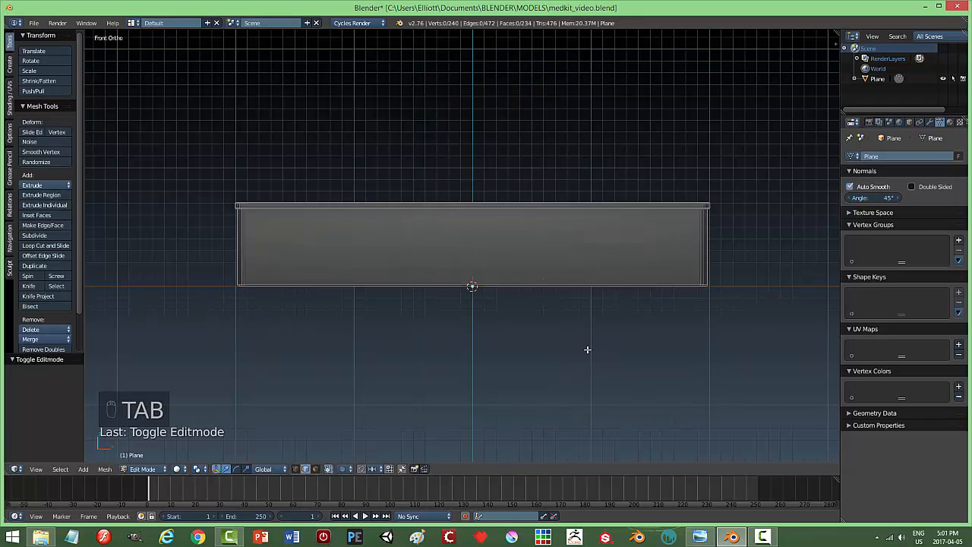
pyautogui.press('z')
pyautogui.click(656, 350)
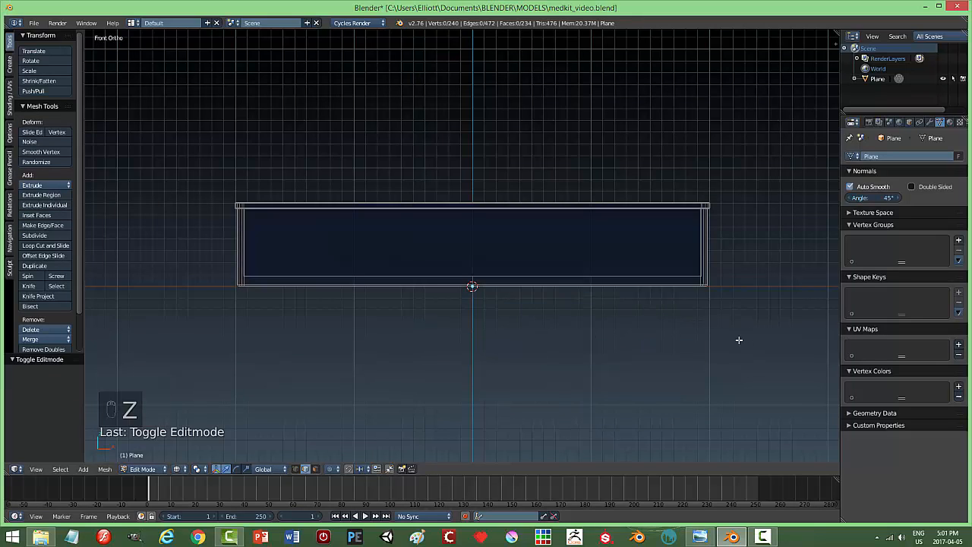
pyautogui.press('b')
pyautogui.moveTo(175, 148); pyautogui.dragTo(741, 243)
pyautogui.moveTo(473, 168); pyautogui.dragTo(473, 157)
# Deselect the geometry, return to Object Mode and restore solid shading on the box
pyautogui.press('a')
pyautogui.press('Tab')
pyautogui.click(560, 240)
pyautogui.moveTo(561, 243)
pyautogui.mouseDown(button='middle')
pyautogui.moveTo(585, 288)
pyautogui.moveTo(529, 339)
pyautogui.moveTo(481, 289)
pyautogui.moveTo(642, 299)
pyautogui.moveTo(649, 309)
pyautogui.moveTo(592, 323)
pyautogui.moveTo(603, 354)
pyautogui.moveTo(631, 328)
pyautogui.mouseUp(button='middle')
pyautogui.press('z')
pyautogui.click(584, 344)
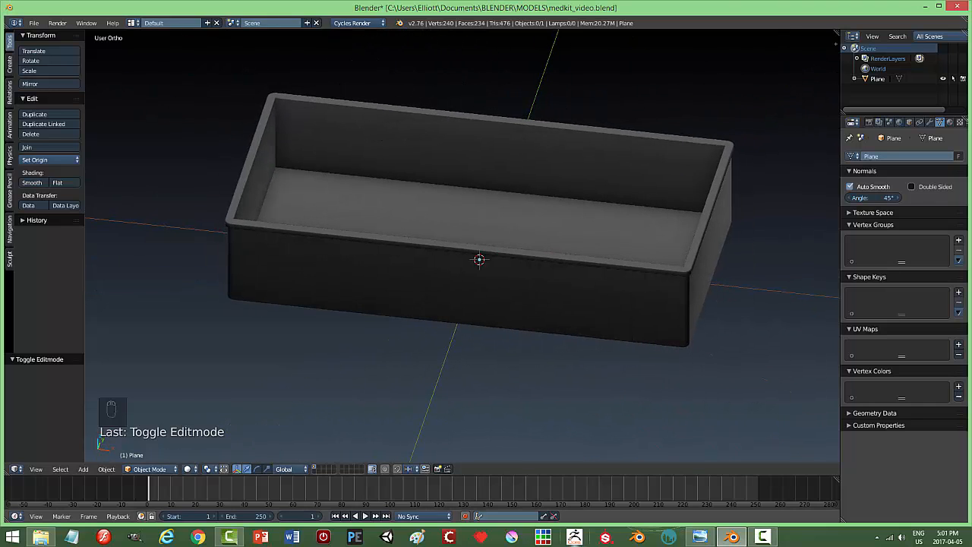
# Check the lid in MedKit.png, then duplicate the box in Blender and move the copy up about 1.11 along Z
pyautogui.click(699, 539)
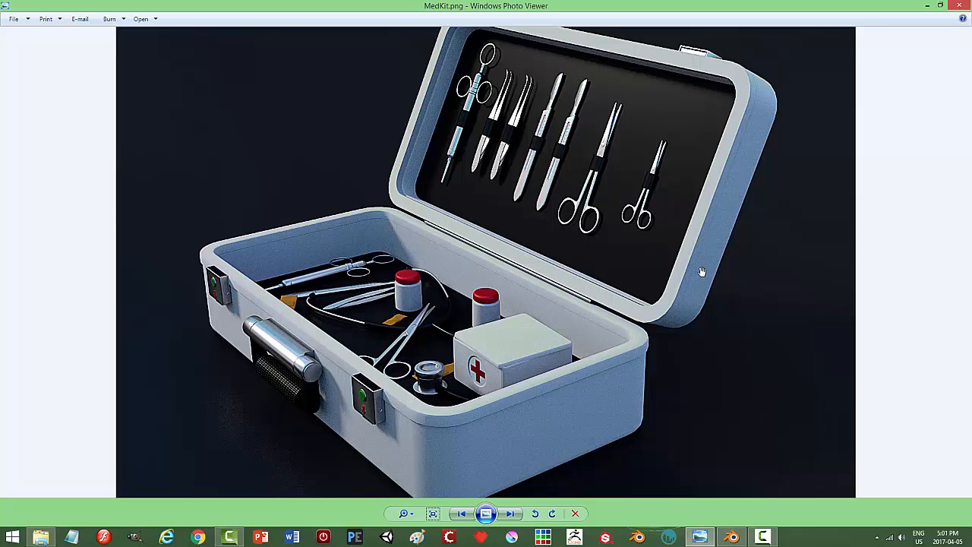
pyautogui.click(731, 537)
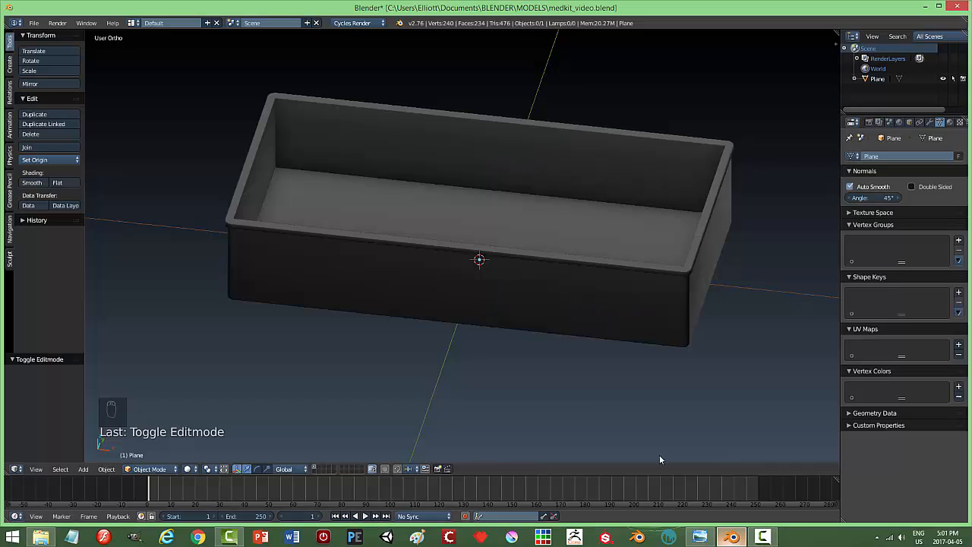
pyautogui.rightClick(549, 300)
pyautogui.moveTo(571, 378); pyautogui.dragTo(589, 346, button='middle')
pyautogui.hotkey('shift', 'd')
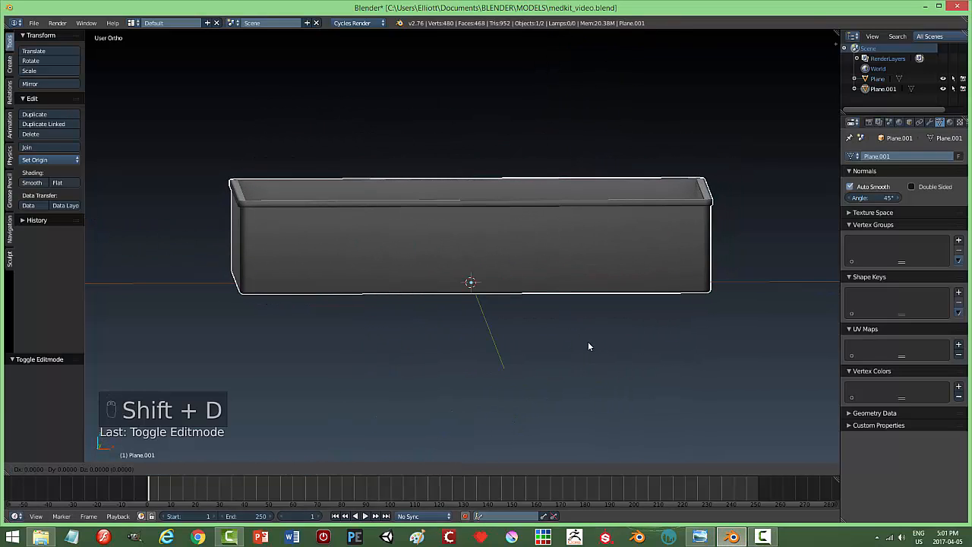
pyautogui.press('z')
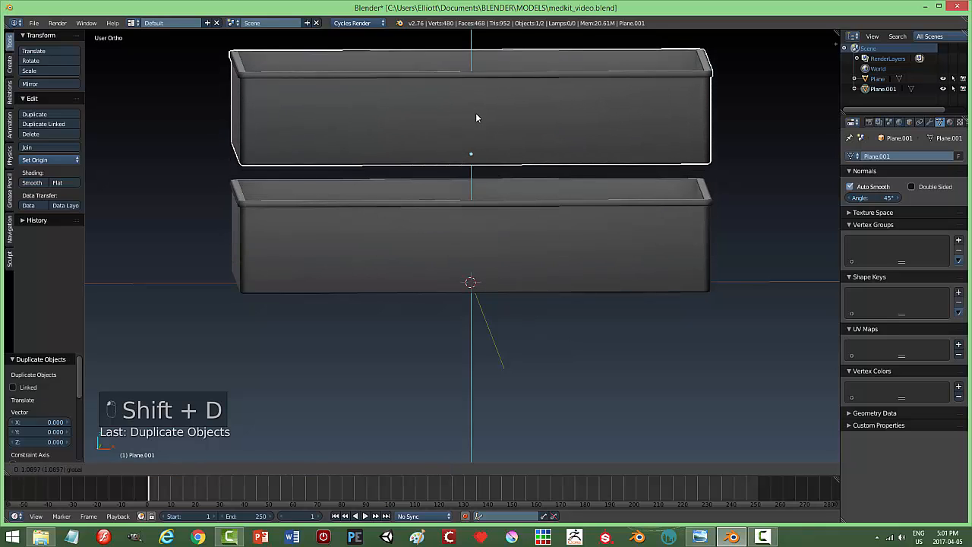
pyautogui.click(476, 112)
pyautogui.moveTo(540, 183); pyautogui.dragTo(606, 184, button='middle')
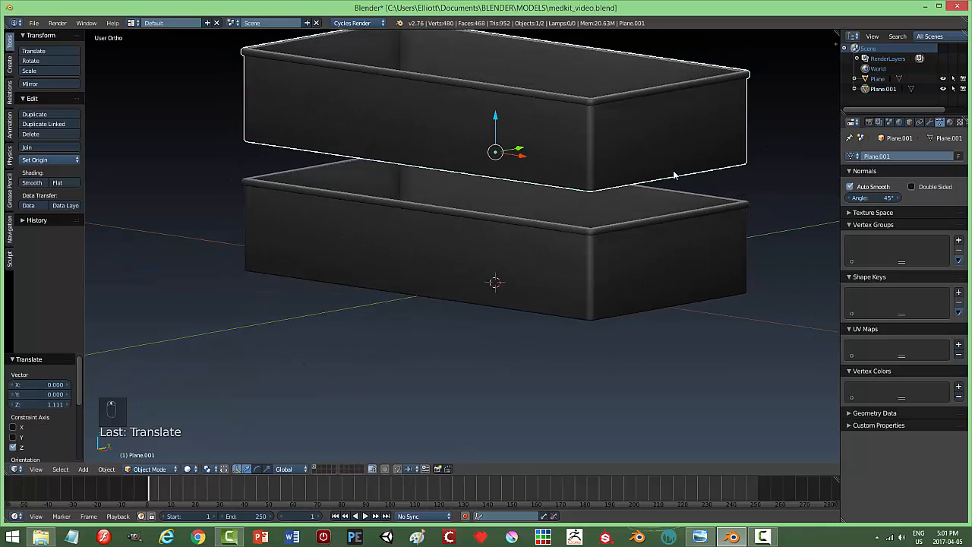
# Rotate the duplicated box 180 degrees about the X axis and raise it about 0.576 along Z above the base
pyautogui.press('r')
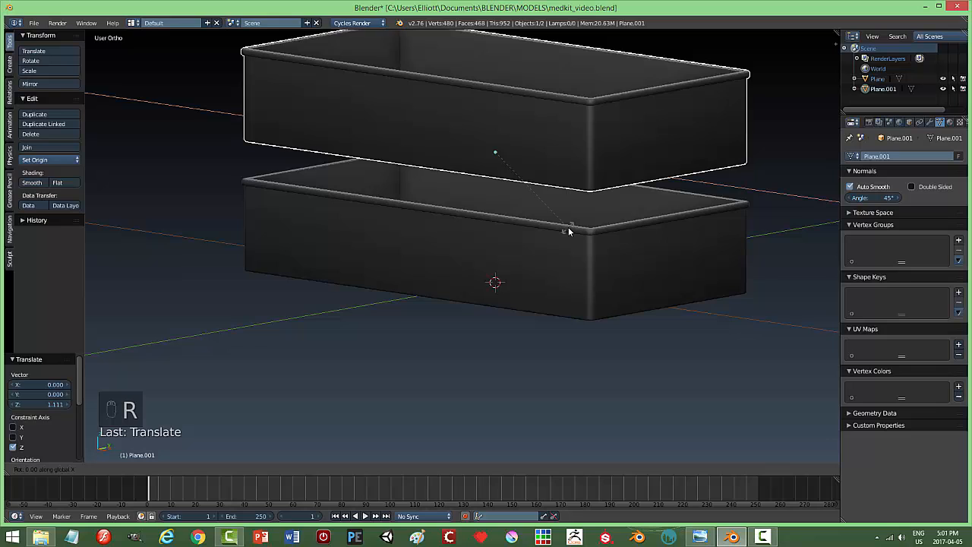
pyautogui.press('x')
pyautogui.press('1')
pyautogui.press('8')
pyautogui.press('0')
pyautogui.click(568, 227)
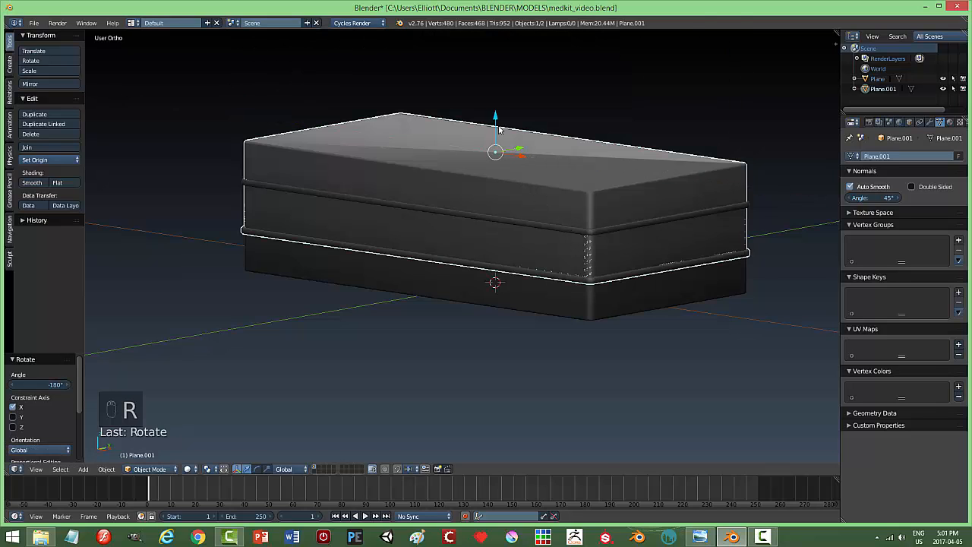
pyautogui.moveTo(497, 119); pyautogui.dragTo(497, 57)
pyautogui.moveTo(562, 186); pyautogui.dragTo(637, 199, button='middle')
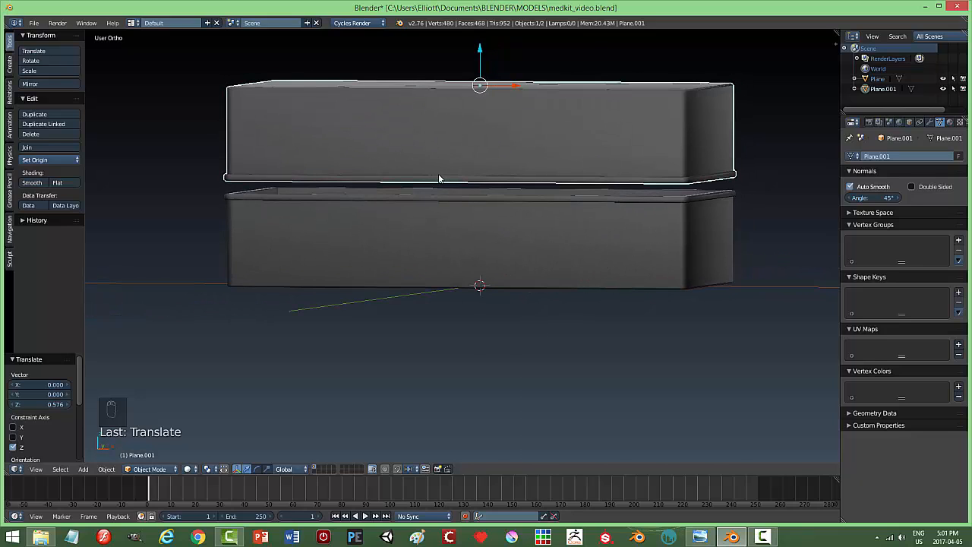
# In front-view wireframe Edit Mode, select the upturned copy's top geometry and lower it about 0.564 along Z to form a shallow lid
pyautogui.press('KP_1')
pyautogui.click(539, 175)
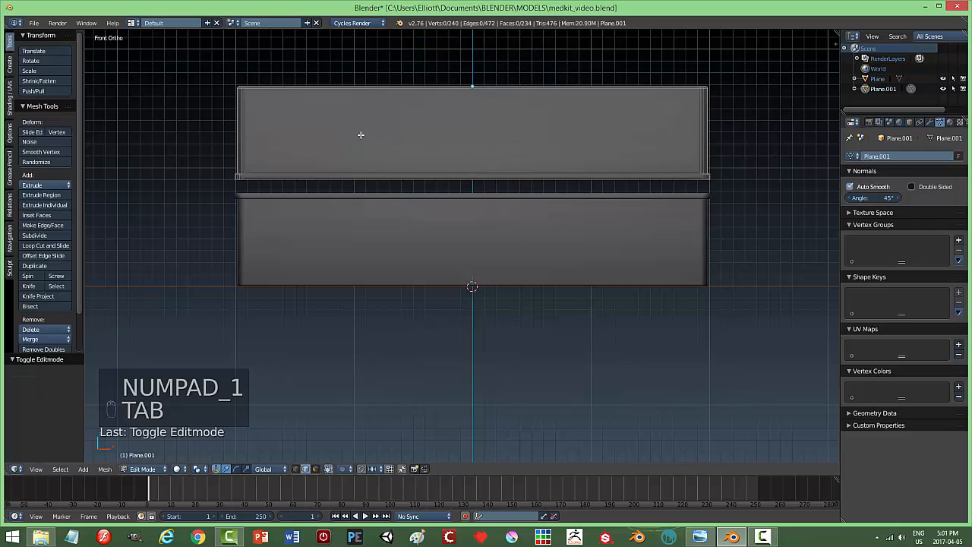
pyautogui.press('z')
pyautogui.click(363, 136)
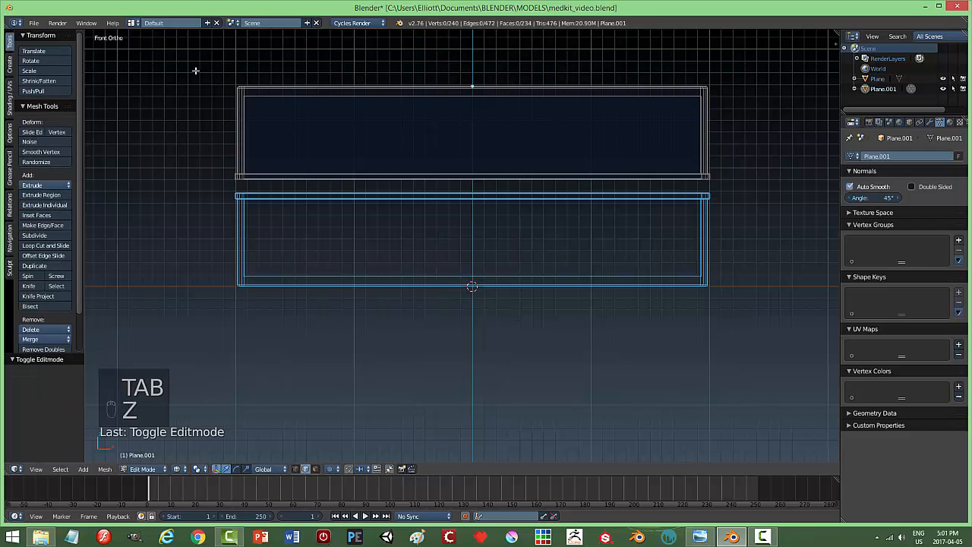
pyautogui.press('b')
pyautogui.moveTo(169, 47); pyautogui.dragTo(735, 123)
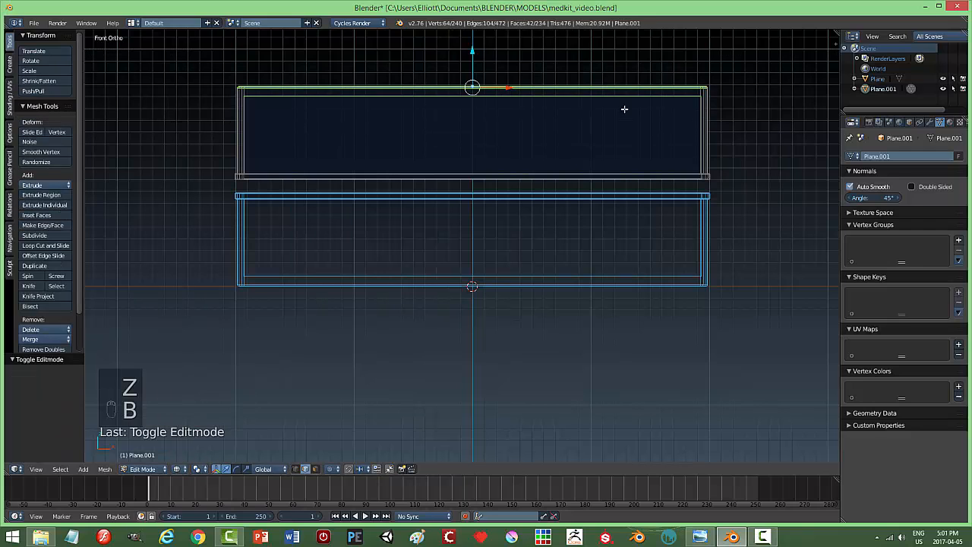
pyautogui.moveTo(472, 50); pyautogui.dragTo(473, 117)
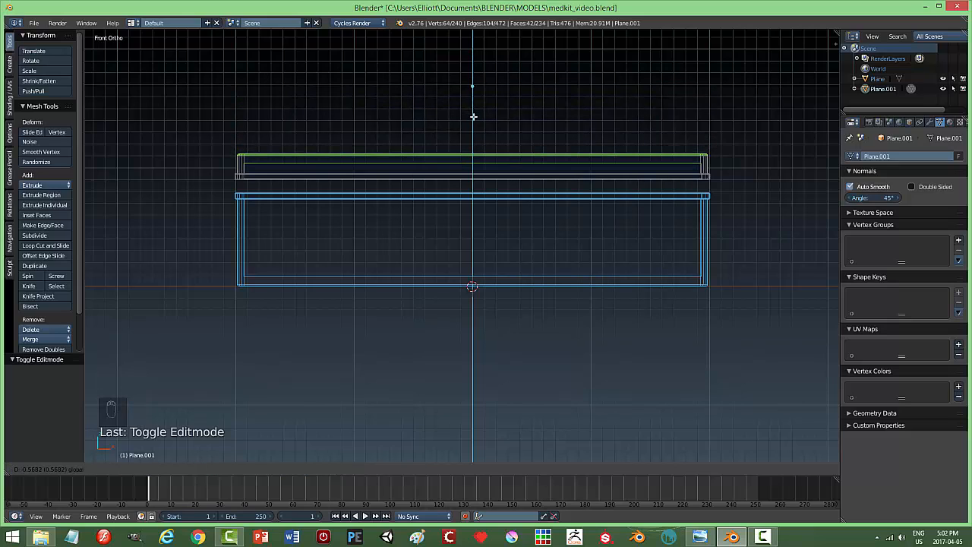
pyautogui.moveTo(473, 117); pyautogui.dragTo(473, 118)
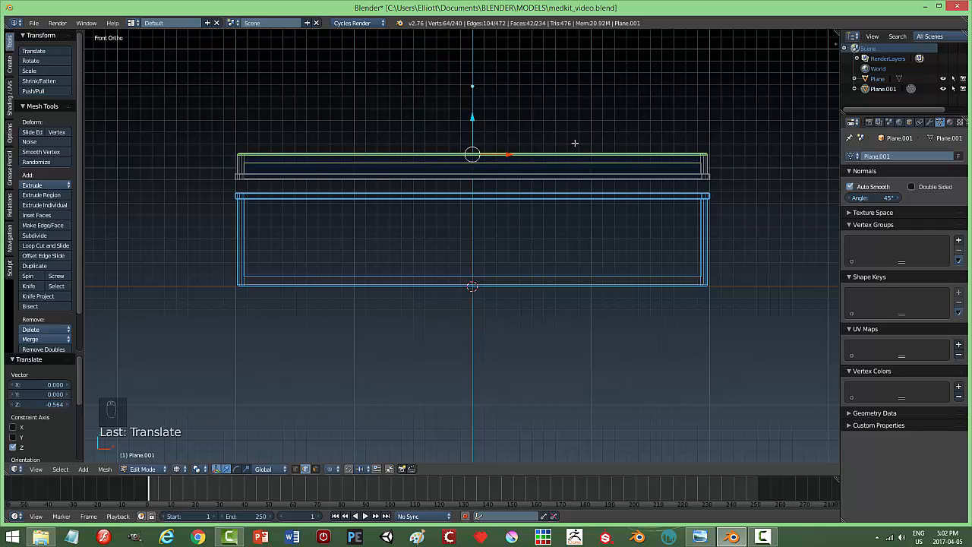
# Deselect the lid's geometry, return to Object Mode and switch the model back to solid shading
pyautogui.press('a')
pyautogui.press('Tab')
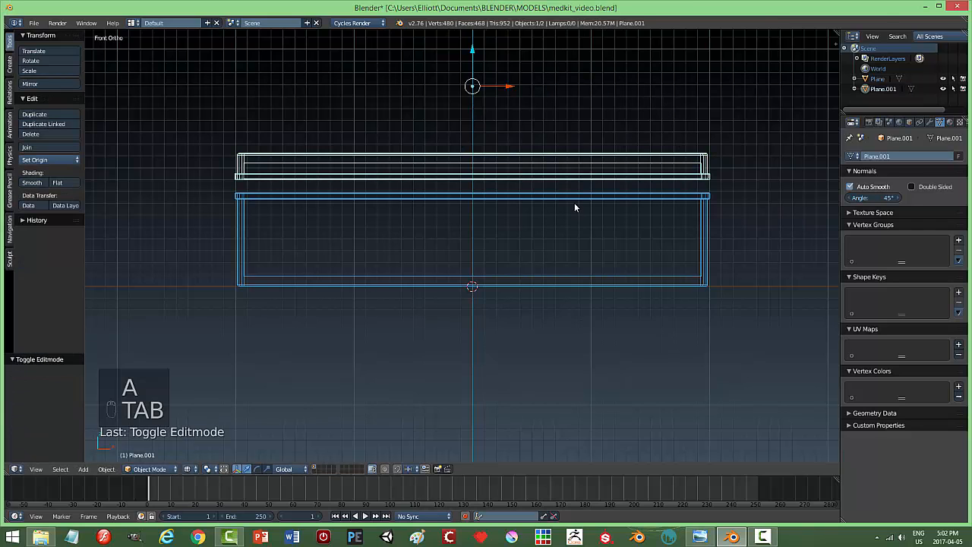
pyautogui.press('z')
pyautogui.click(565, 262)
pyautogui.moveTo(650, 196)
pyautogui.mouseDown(button='middle')
pyautogui.moveTo(574, 206)
pyautogui.moveTo(534, 227)
pyautogui.moveTo(582, 219)
pyautogui.moveTo(585, 197)
pyautogui.moveTo(614, 181)
pyautogui.moveTo(661, 180)
pyautogui.moveTo(673, 202)
pyautogui.moveTo(532, 162)
pyautogui.mouseUp(button='middle')
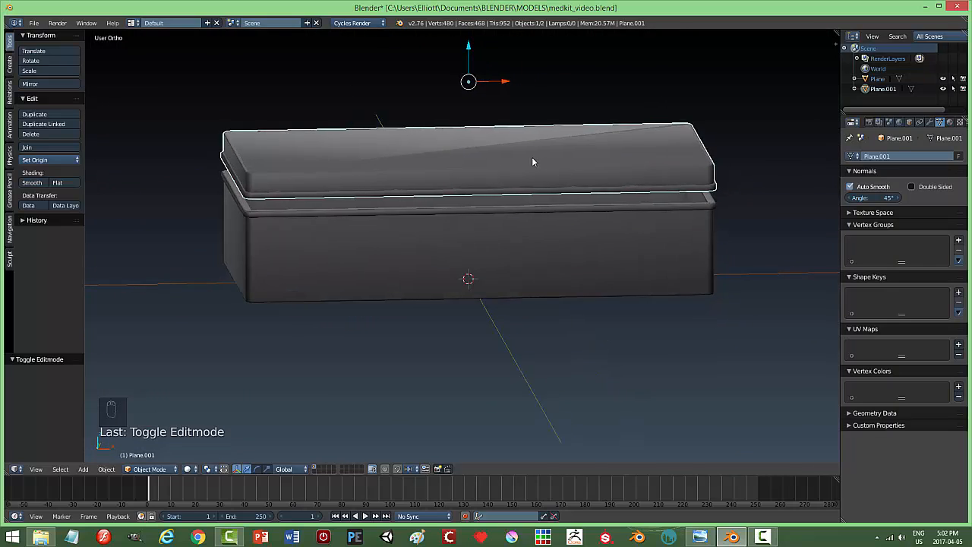
# Lower the lid along Z onto the base's rim, deselect it, and compare the closed case with MedKit.png
pyautogui.moveTo(467, 48); pyautogui.dragTo(466, 59)
pyautogui.moveTo(466, 59); pyautogui.dragTo(610, 148, button='middle')
pyautogui.press('a')
pyautogui.moveTo(655, 204); pyautogui.dragTo(627, 205, button='middle')
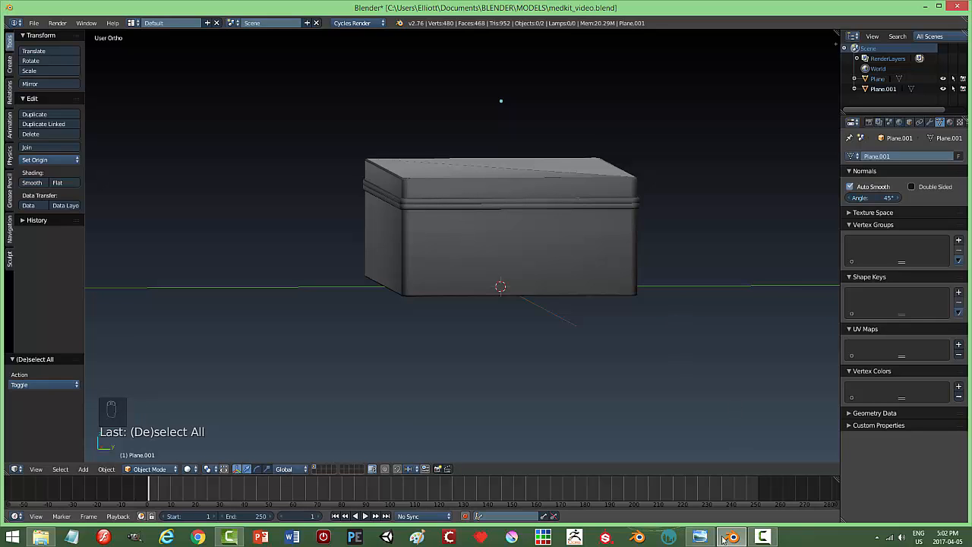
pyautogui.click(700, 537)
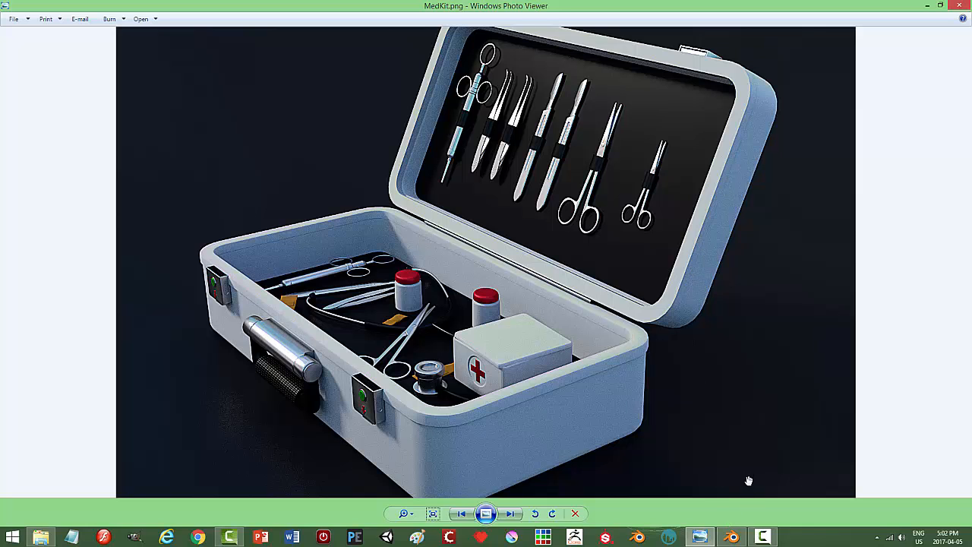
pyautogui.click(742, 538)
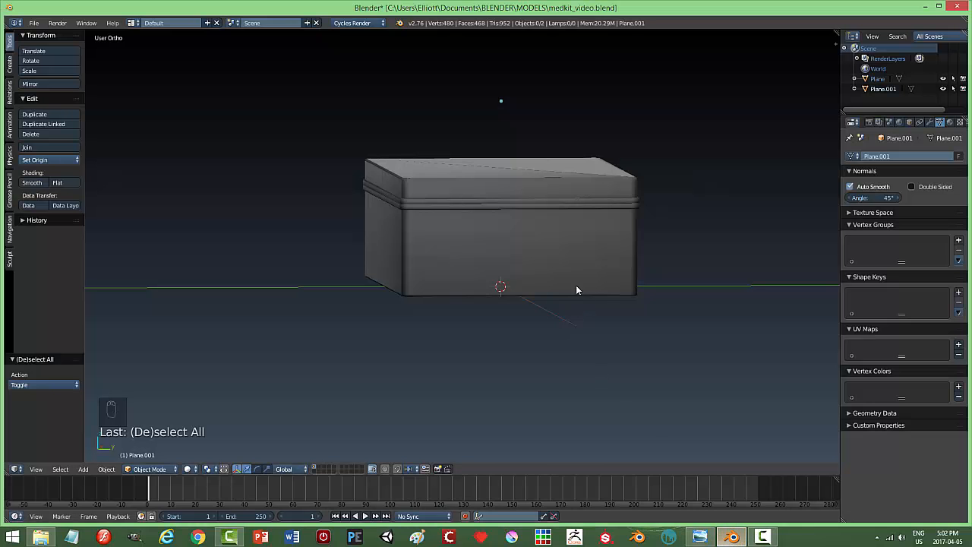
# Select the lid and raise it slightly along Z to open a gap above the base
pyautogui.moveTo(450, 276); pyautogui.dragTo(521, 289, button='middle')
pyautogui.rightClick(539, 246)
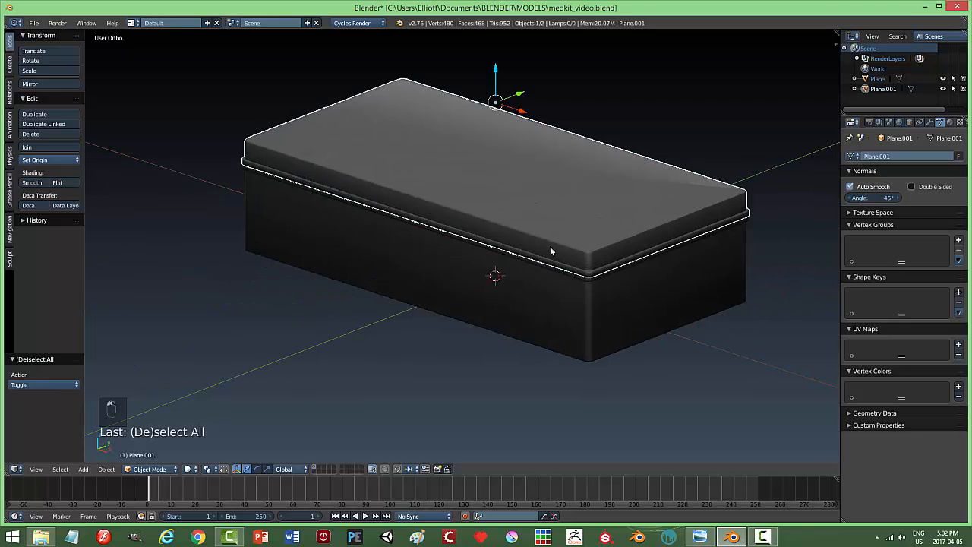
pyautogui.moveTo(496, 72); pyautogui.dragTo(496, 63)
# Add two edge loops around the lid's protruding lip, one close to each edge of the band, and return to Object Mode
pyautogui.moveTo(496, 64); pyautogui.dragTo(661, 256, button='middle')
pyautogui.press('Tab')
pyautogui.click(716, 256)
pyautogui.scroll(8, 629, 211)
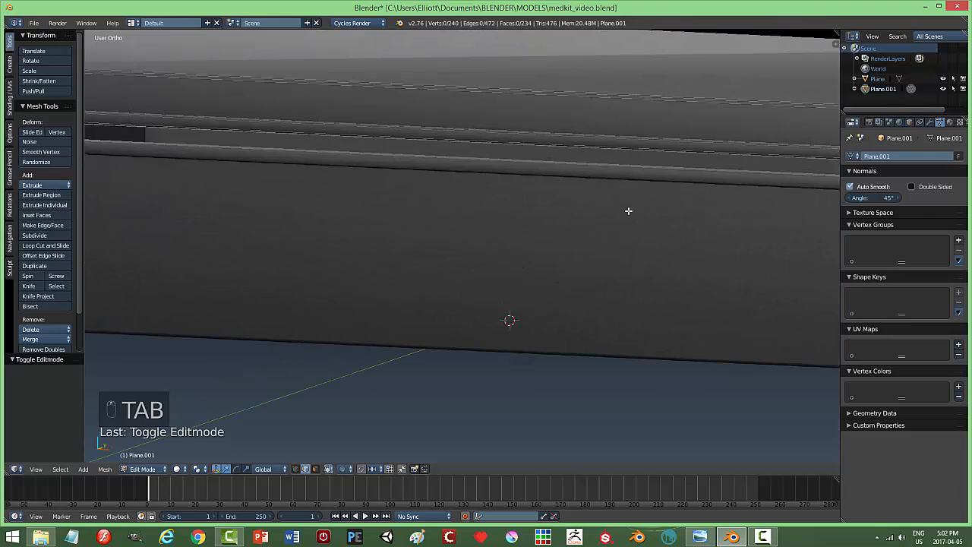
pyautogui.scroll(-2, 702, 349)
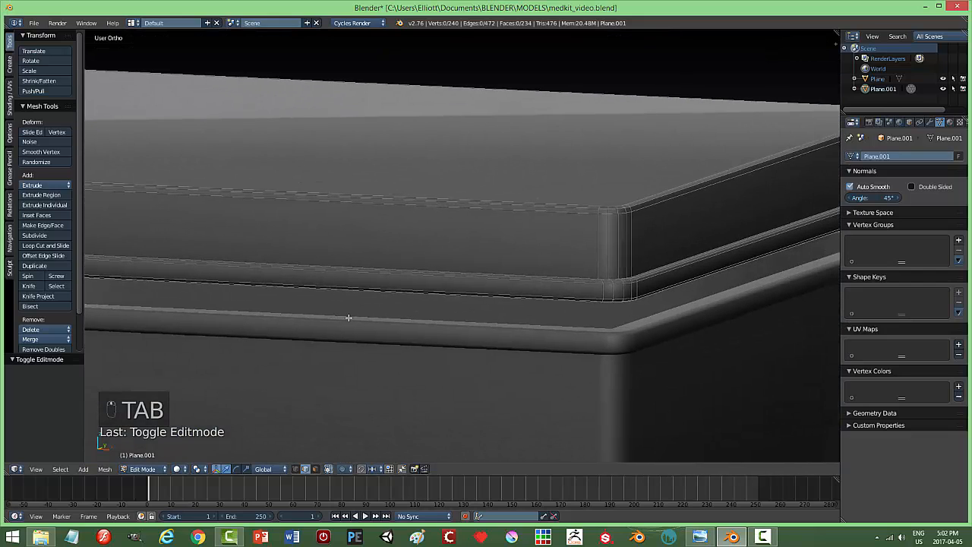
pyautogui.hotkey('ctrl', 'r')
pyautogui.click(604, 296)
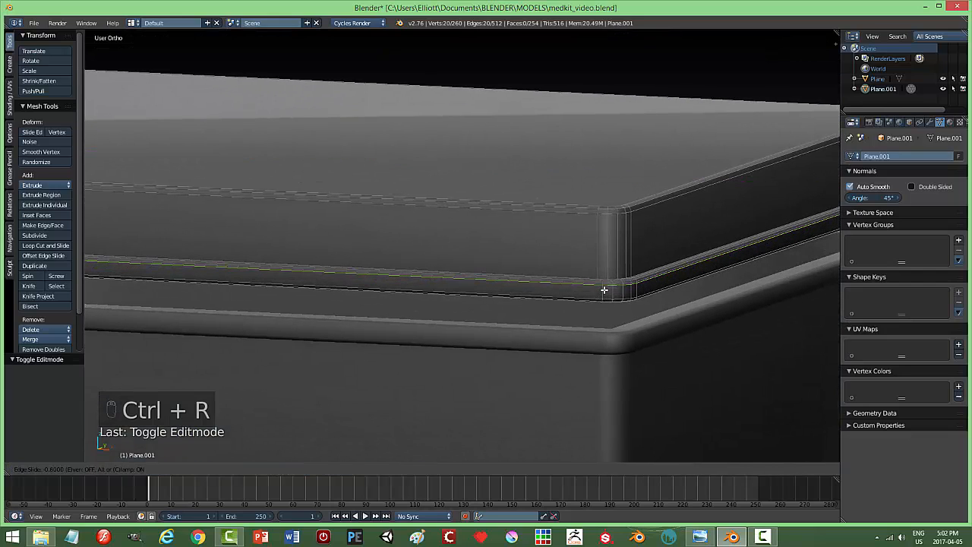
pyautogui.click(627, 295)
pyautogui.hotkey('ctrl', 'r')
pyautogui.click(627, 294)
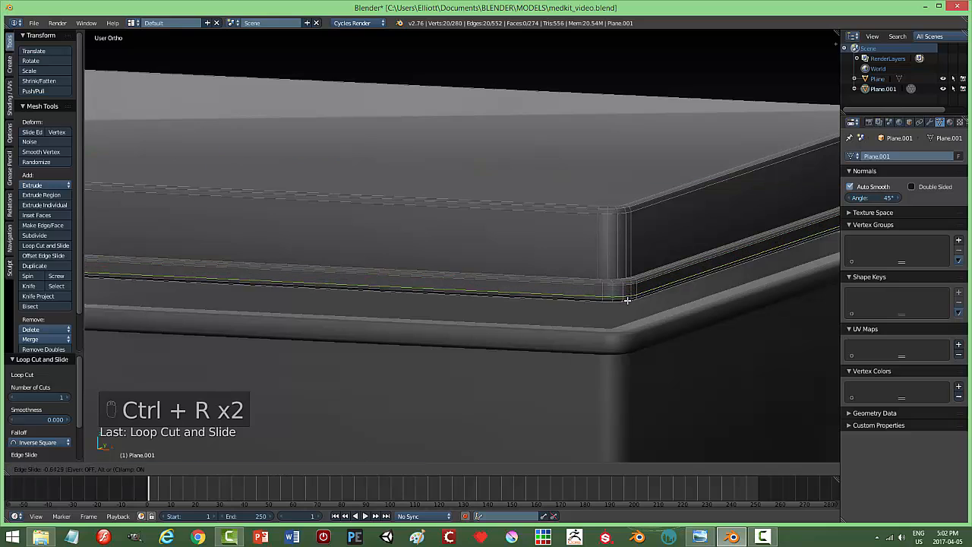
pyautogui.click(647, 301)
pyautogui.press('Tab')
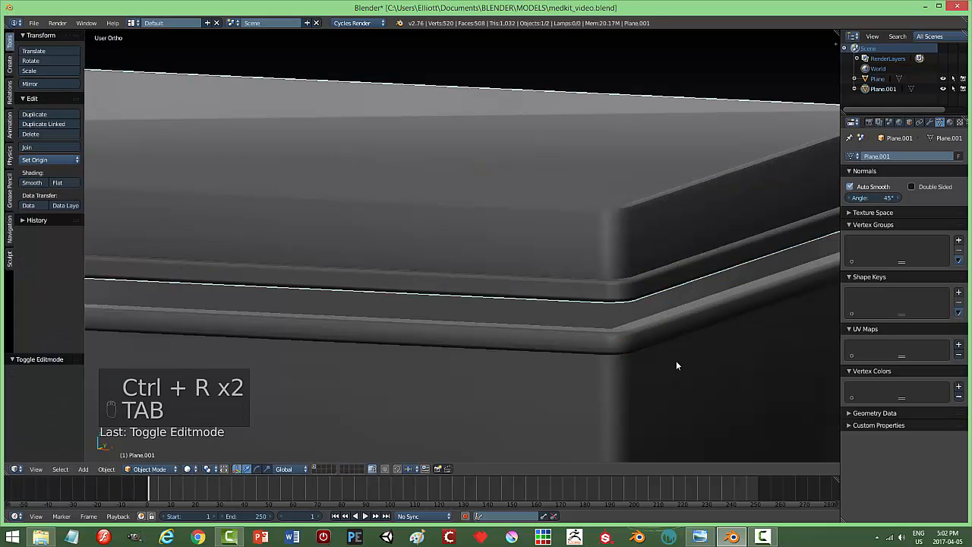
# Select the base, enter Edit Mode and add an edge loop around its rim lip
pyautogui.press('a')
pyautogui.press('a')
pyautogui.moveTo(601, 371); pyautogui.dragTo(608, 316, button='middle')
pyautogui.rightClick(608, 316)
pyautogui.press('Tab')
pyautogui.click(773, 318)
pyautogui.moveTo(729, 309); pyautogui.dragTo(649, 312, button='middle')
pyautogui.hotkey('ctrl', 'r')
pyautogui.click(650, 311)
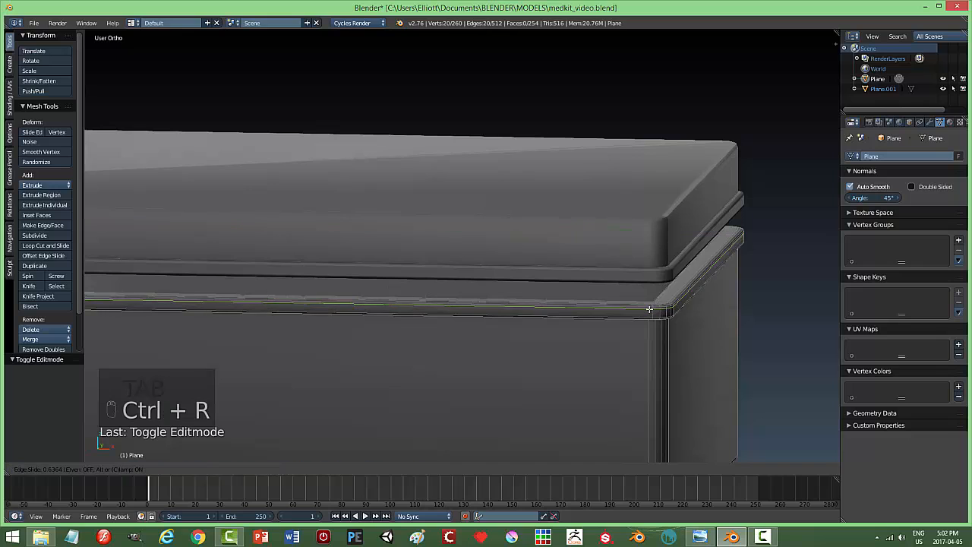
pyautogui.rightClick(651, 310)
# Add a second edge loop along the lower edge of the base's lip, deselect it and return to Object Mode
pyautogui.hotkey('ctrl', 'r')
pyautogui.click(669, 313)
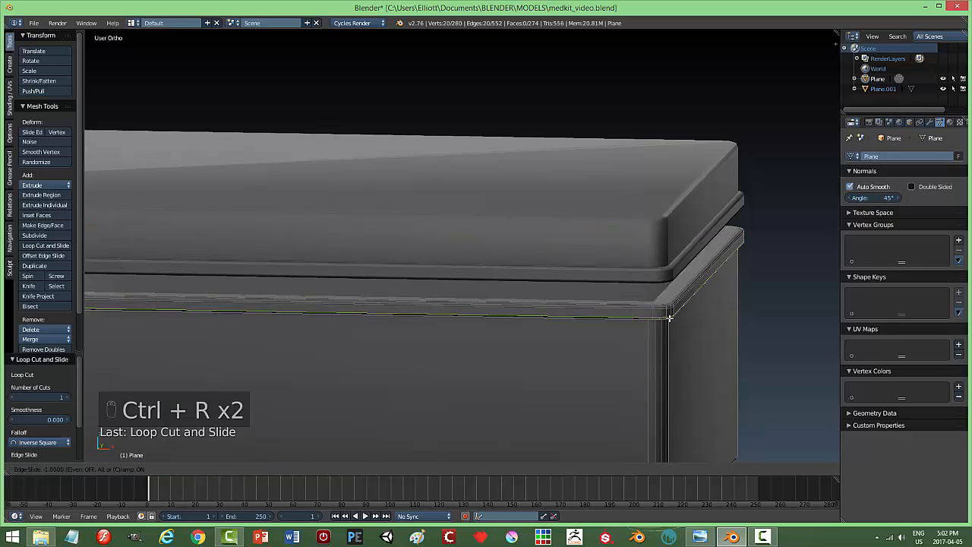
pyautogui.click(669, 318)
pyautogui.press('a')
pyautogui.press('Tab')
pyautogui.click(657, 372)
# Open the lid in Edit Mode and show it in front view with wireframe shading
pyautogui.moveTo(710, 369)
pyautogui.mouseDown(button='middle')
pyautogui.moveTo(711, 378)
pyautogui.moveTo(722, 369)
pyautogui.moveTo(716, 379)
pyautogui.mouseUp(button='middle')
pyautogui.rightClick(629, 284)
pyautogui.press('Tab')
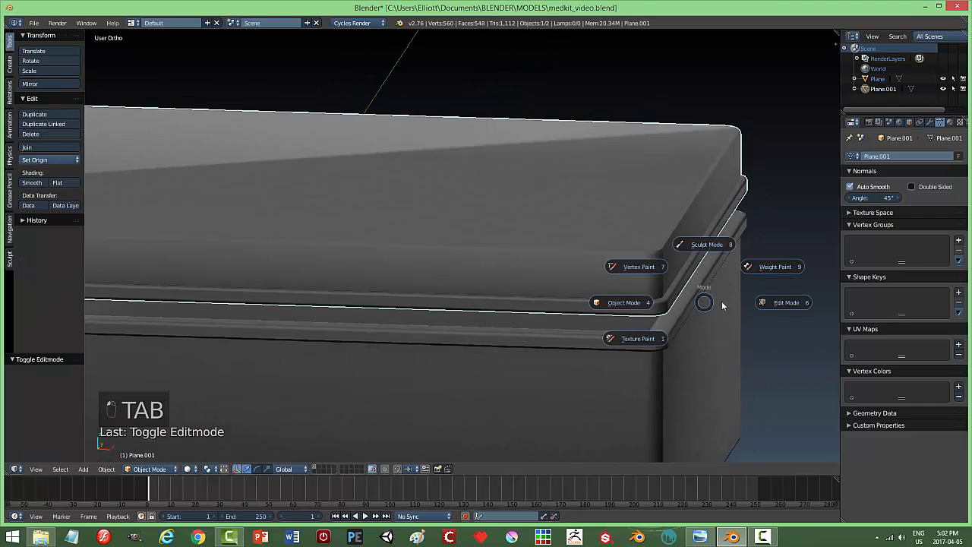
pyautogui.click(761, 302)
pyautogui.press('KP_1')
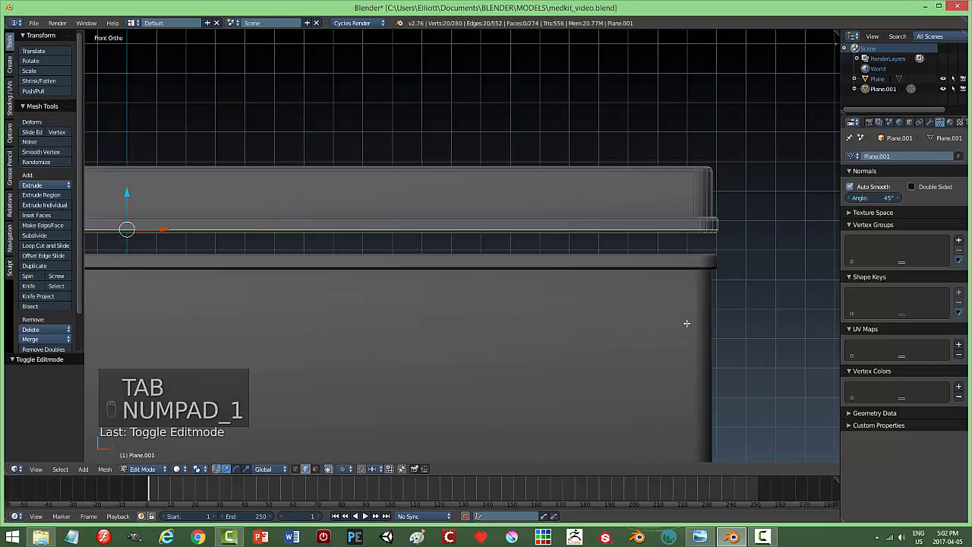
pyautogui.scroll(3, 721, 262)
pyautogui.scroll(-2, 708, 235)
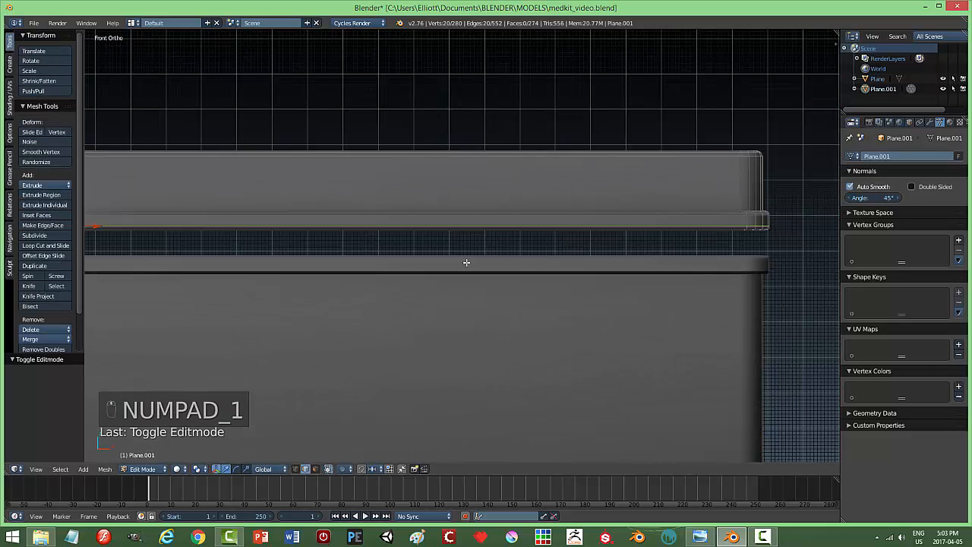
pyautogui.scroll(-4, 277, 245)
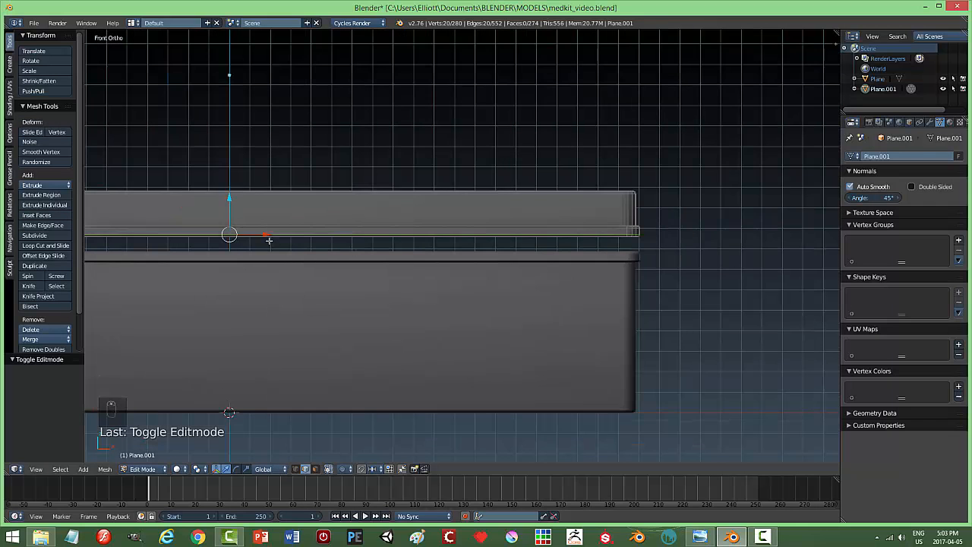
pyautogui.scroll(-1, 276, 241)
pyautogui.keyDown('shift'); pyautogui.moveTo(351, 254); pyautogui.dragTo(491, 273, button='middle'); pyautogui.keyUp('shift')
pyautogui.scroll(2, 375, 274)
pyautogui.keyDown('shift'); pyautogui.moveTo(396, 278); pyautogui.dragTo(422, 280, button='middle'); pyautogui.keyUp('shift')
pyautogui.scroll(-1, 465, 269)
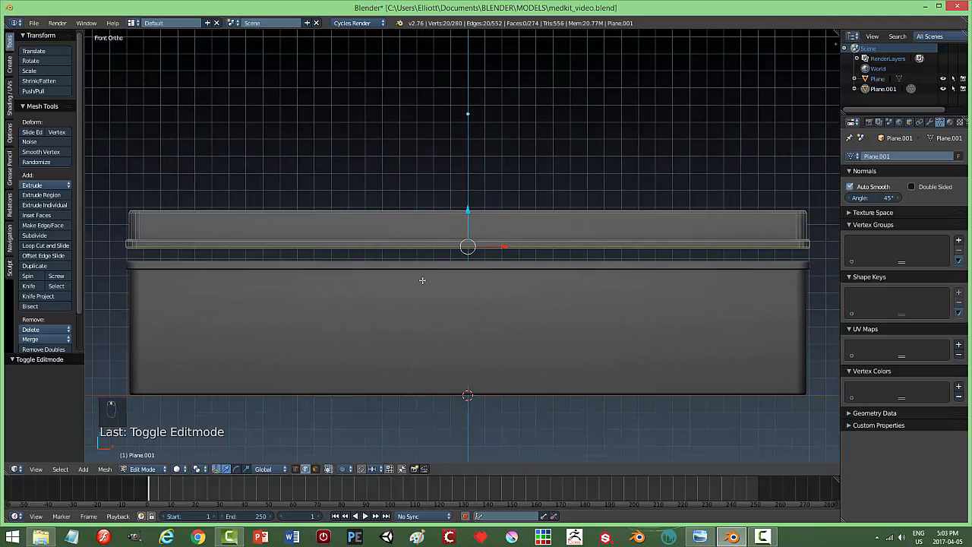
pyautogui.press('z')
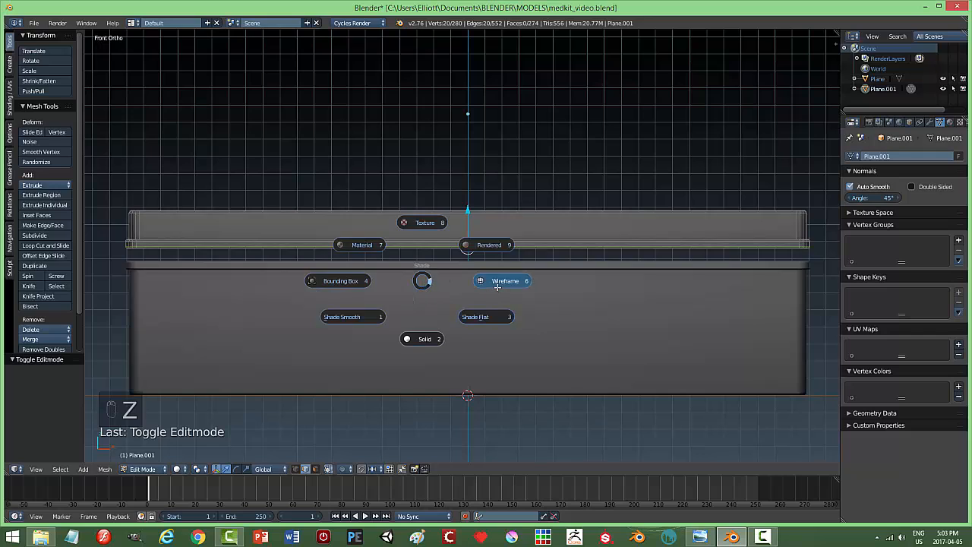
pyautogui.click(449, 287)
# Box-select the upper edge loops of the lid's lip and raise them about 0.036 along Z to heighten the lip
pyautogui.press('a')
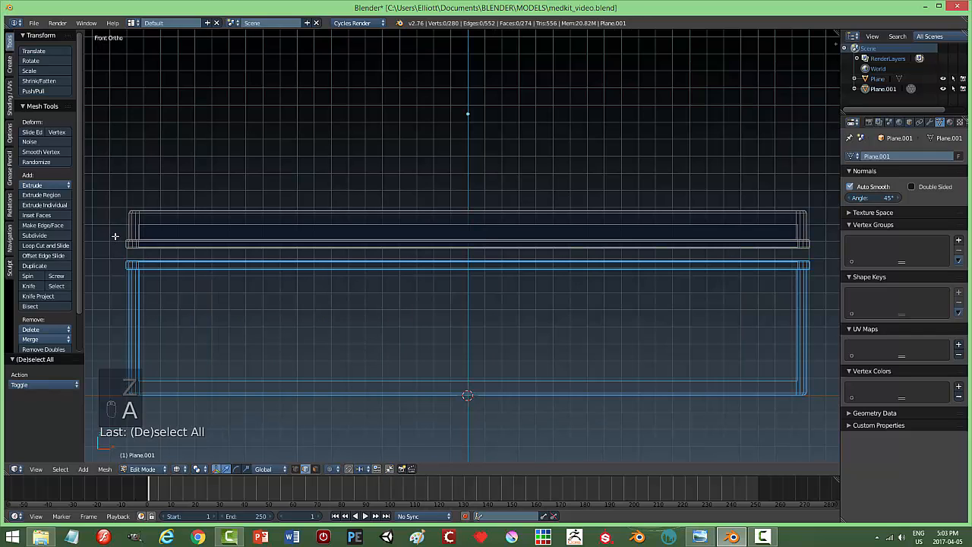
pyautogui.press('b')
pyautogui.moveTo(114, 232); pyautogui.dragTo(811, 244)
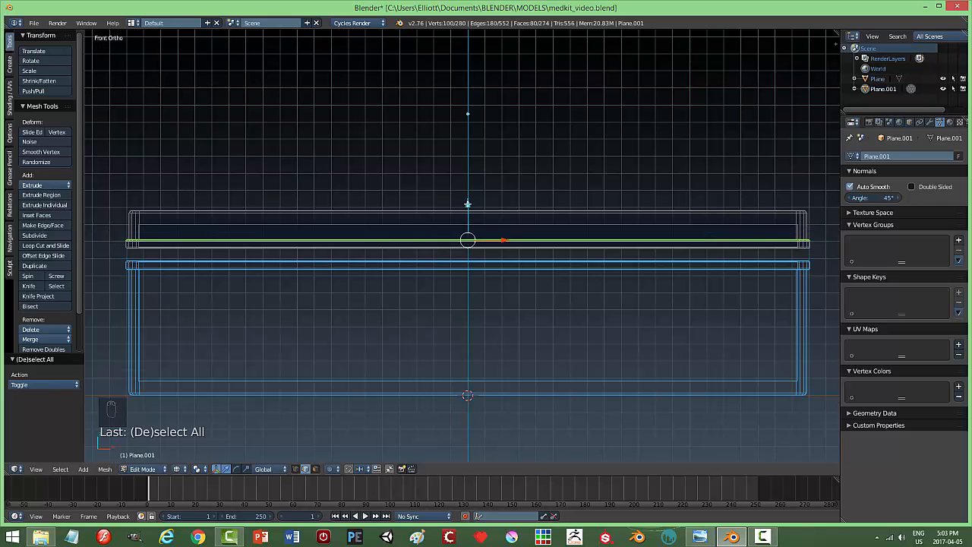
pyautogui.press('g')
pyautogui.press('z')
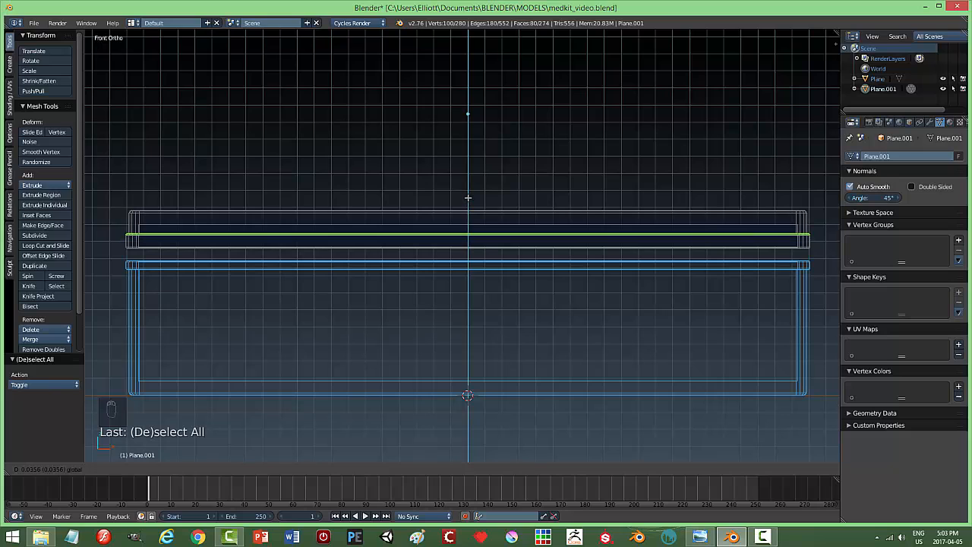
pyautogui.click(468, 197)
# Clear the lid's geometry selection, return to Object Mode with solid shading and deselect the lid
pyautogui.press('a')
pyautogui.press('Tab')
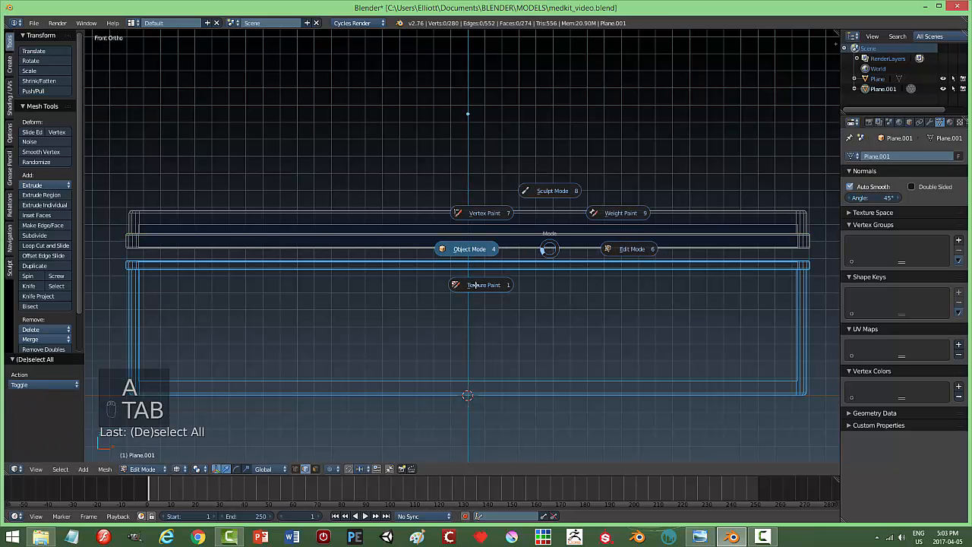
pyautogui.click(473, 252)
pyautogui.press('z')
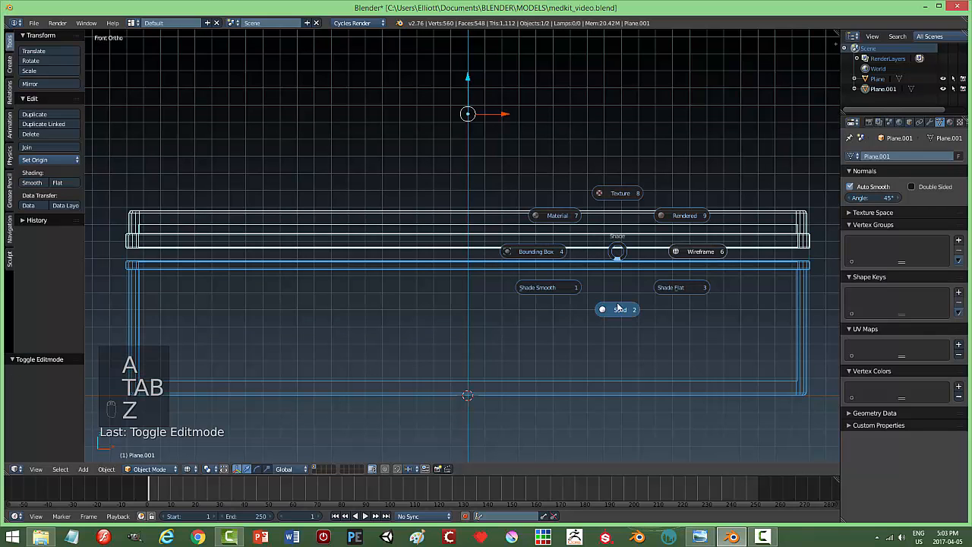
pyautogui.click(682, 263)
pyautogui.moveTo(682, 263); pyautogui.dragTo(659, 303, button='middle')
pyautogui.press('a')
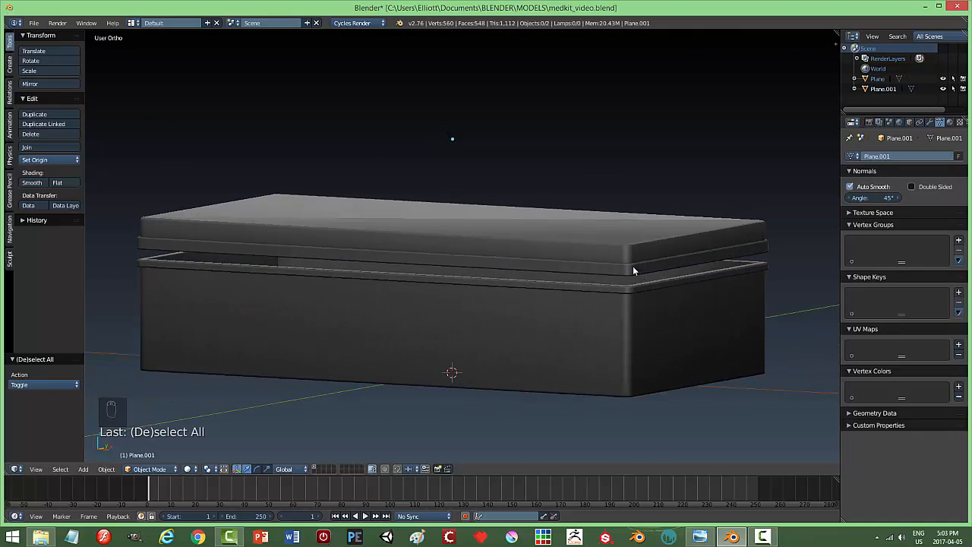
# In front-view wireframe Edit Mode, box-select the lower edge loops of the base's lip and lower them about 0.03 along Z
pyautogui.scroll(1, 636, 343)
pyautogui.moveTo(636, 341); pyautogui.dragTo(591, 308, button='middle')
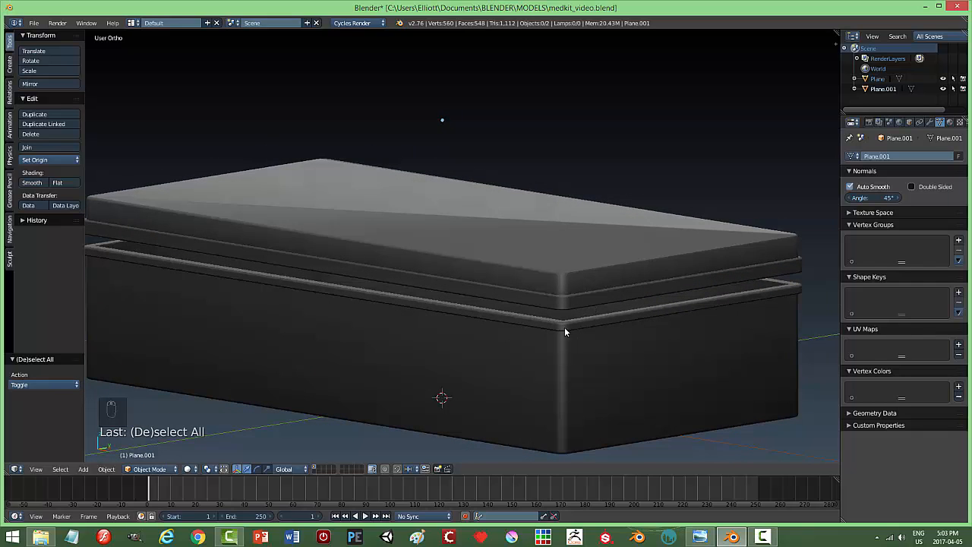
pyautogui.moveTo(516, 344); pyautogui.dragTo(605, 344, button='right')
pyautogui.press('Escape')
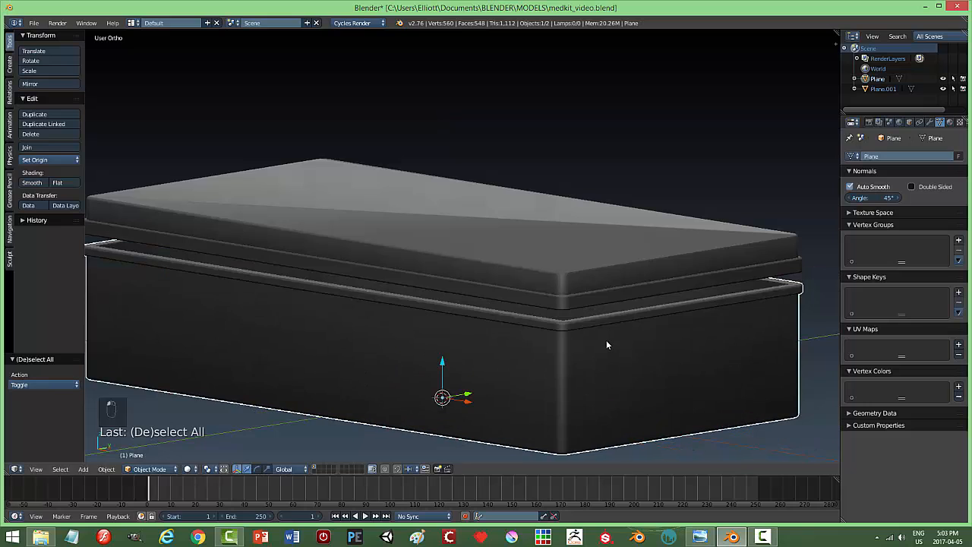
pyautogui.press('KP_1')
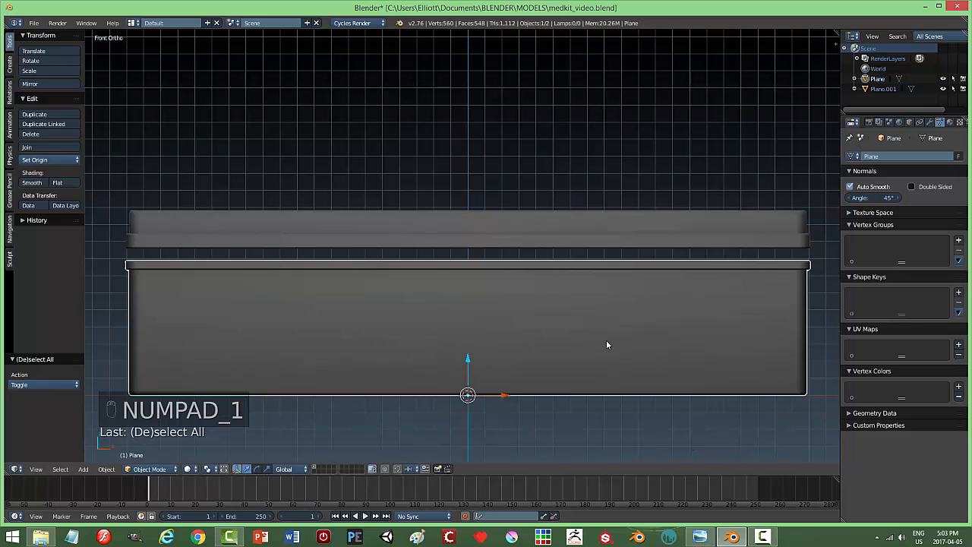
pyautogui.press('Tab')
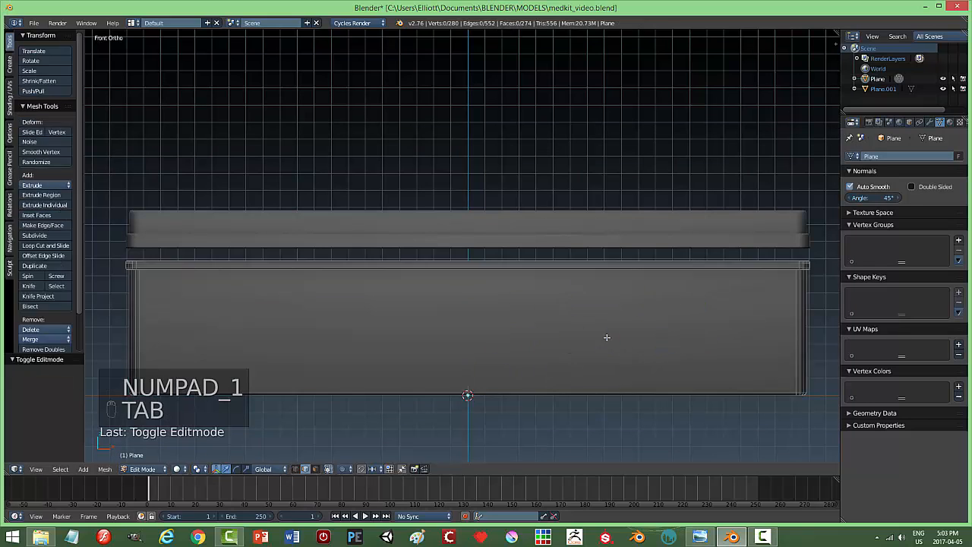
pyautogui.press('z')
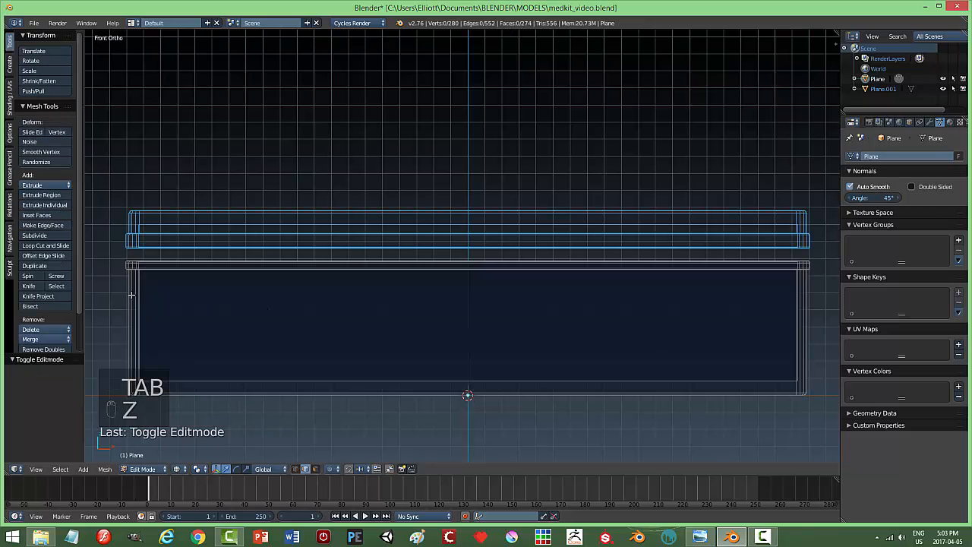
pyautogui.press('b')
pyautogui.moveTo(111, 265); pyautogui.dragTo(822, 284)
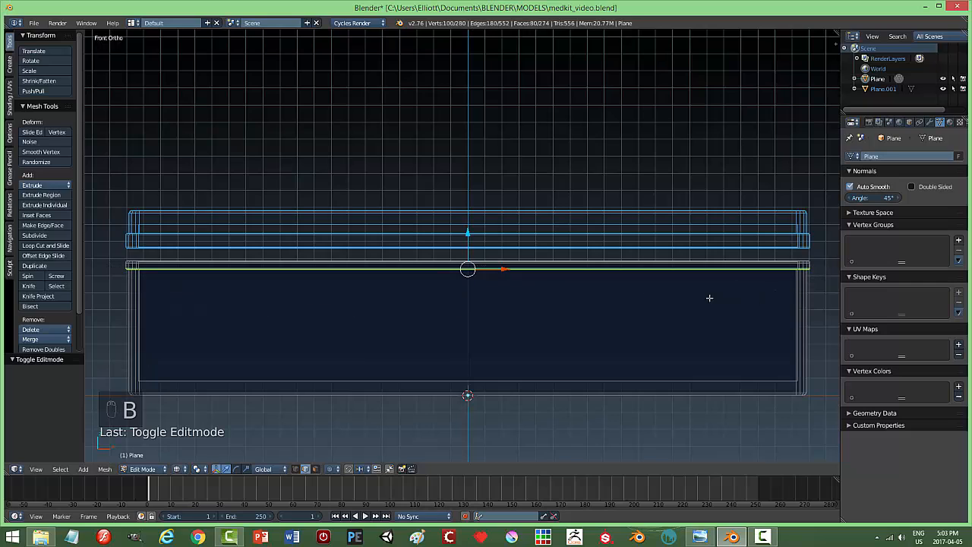
pyautogui.press('g')
pyautogui.press('z')
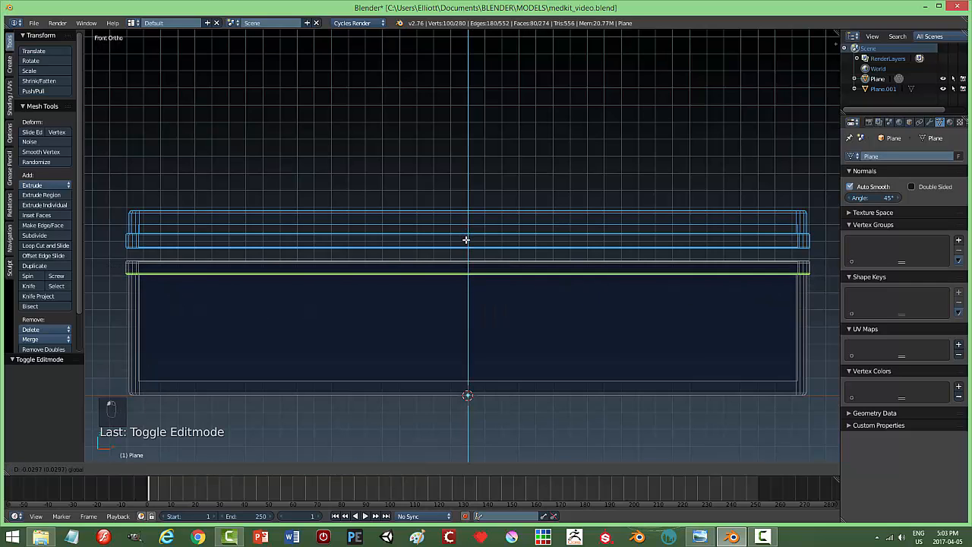
pyautogui.click(466, 241)
# Clear the base's geometry selection, return to Object Mode with solid shading and deselect the base
pyautogui.press('a')
pyautogui.press('Tab')
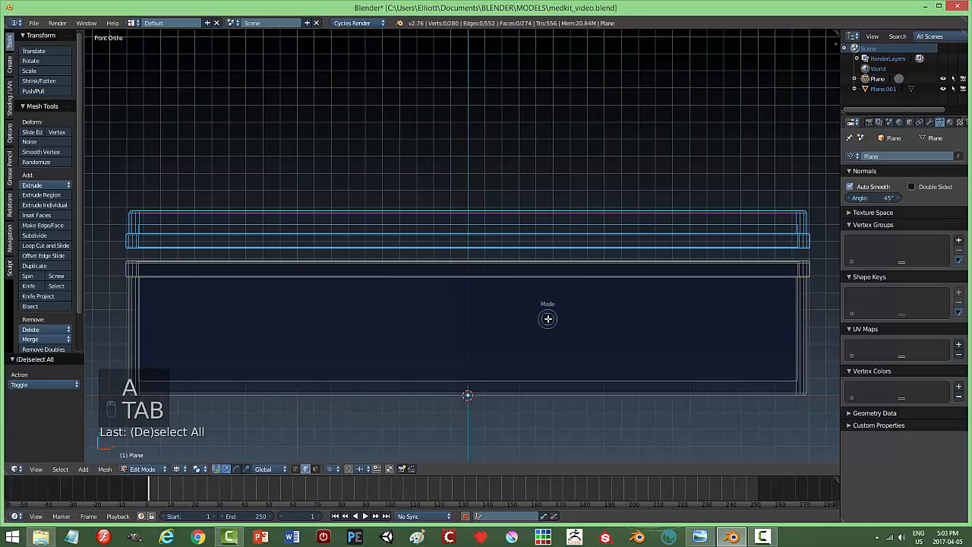
pyautogui.press('z')
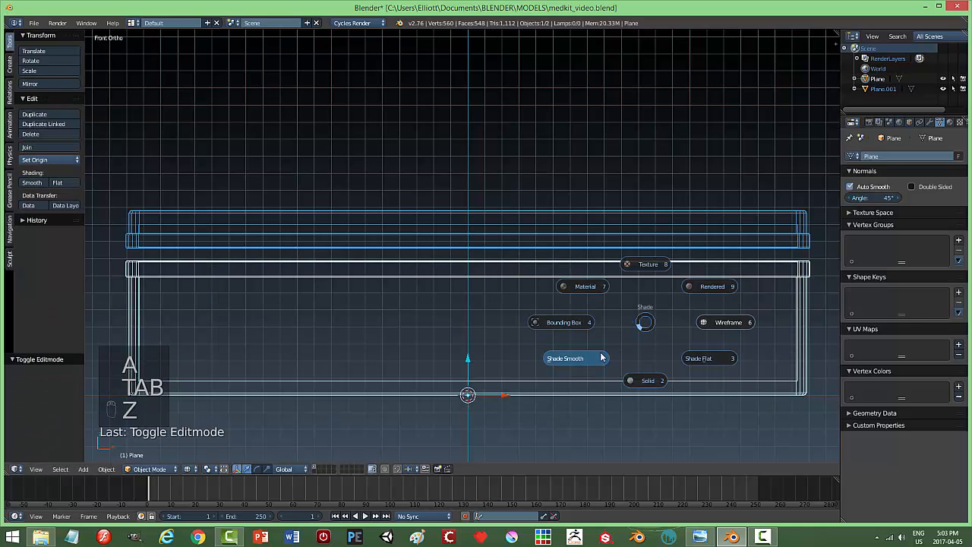
pyautogui.click(660, 357)
pyautogui.press('a')
# Select the lid and hide it to expose the base's interior
pyautogui.moveTo(698, 337); pyautogui.dragTo(377, 255, button='middle')
pyautogui.rightClick(714, 284)
pyautogui.press('h')
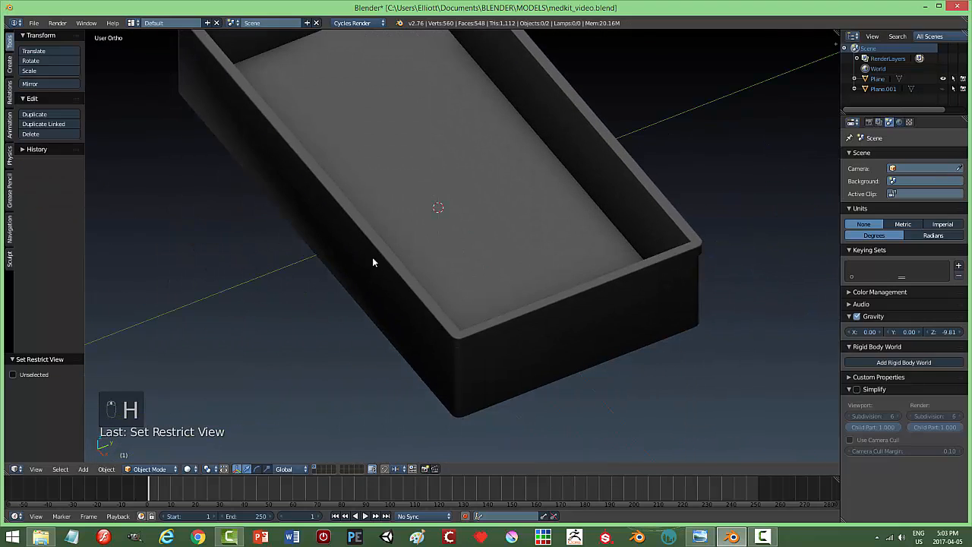
# Examine the base's rim and corner edges in Edit Mode, and return to Object Mode
pyautogui.rightClick(432, 265)
pyautogui.press('Tab')
pyautogui.click(576, 288)
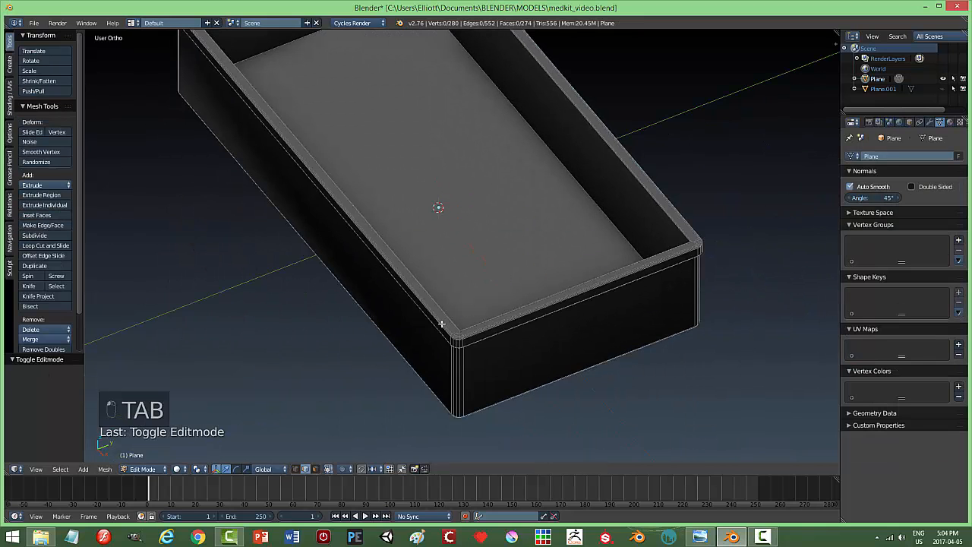
pyautogui.moveTo(439, 321); pyautogui.dragTo(409, 344, button='middle')
pyautogui.scroll(3, 577, 344)
pyautogui.keyDown('shift'); pyautogui.moveTo(711, 332); pyautogui.dragTo(558, 306, button='middle'); pyautogui.keyUp('shift')
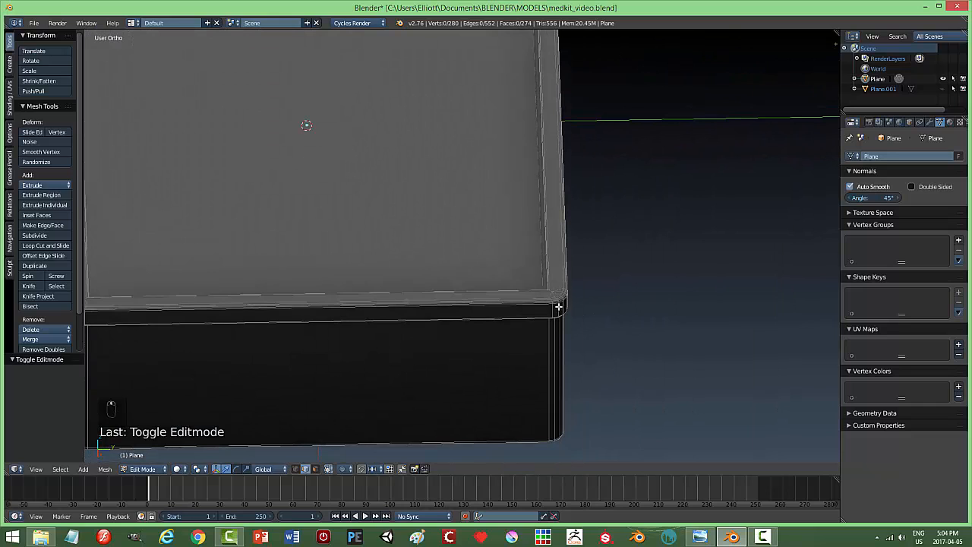
pyautogui.press('Tab')
pyautogui.click(556, 303)
pyautogui.scroll(-3, 496, 316)
pyautogui.moveTo(495, 321); pyautogui.dragTo(598, 282, button='middle')
# Save the file and unhide the lid, leaving nothing selected
pyautogui.hotkey('ctrl', 's')
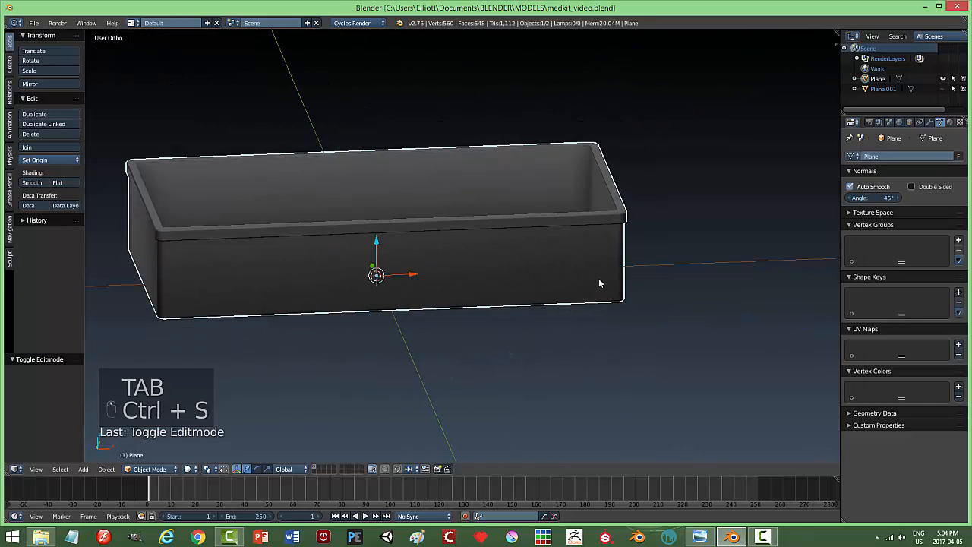
pyautogui.hotkey('alt', 'h')
pyautogui.press('a')
pyautogui.moveTo(551, 326); pyautogui.dragTo(552, 299, button='middle')
# Select the lid and set its Auto Smooth angle to 25°
pyautogui.click(596, 246)
pyautogui.moveTo(721, 273); pyautogui.dragTo(655, 431, button='middle')
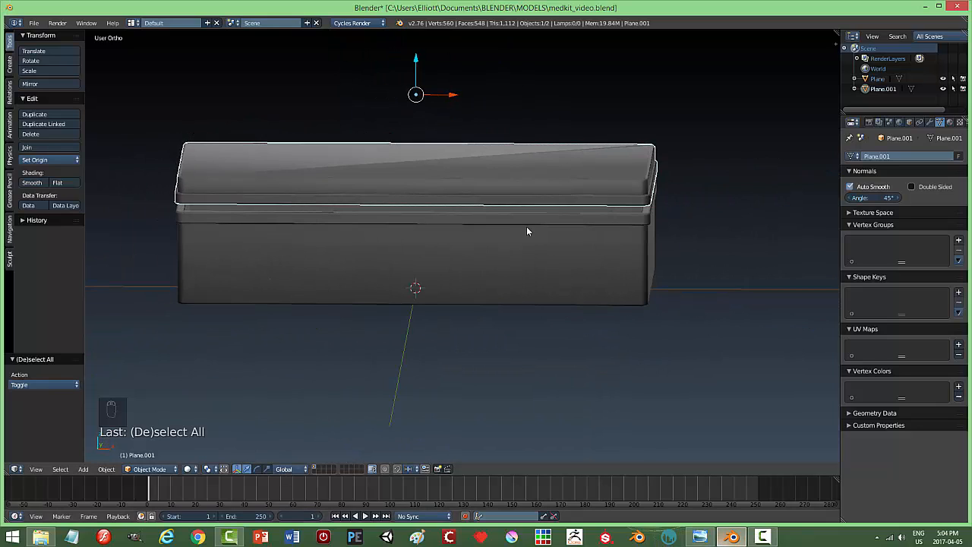
pyautogui.click(901, 197)
pyautogui.press('Return')
pyautogui.click(874, 199)
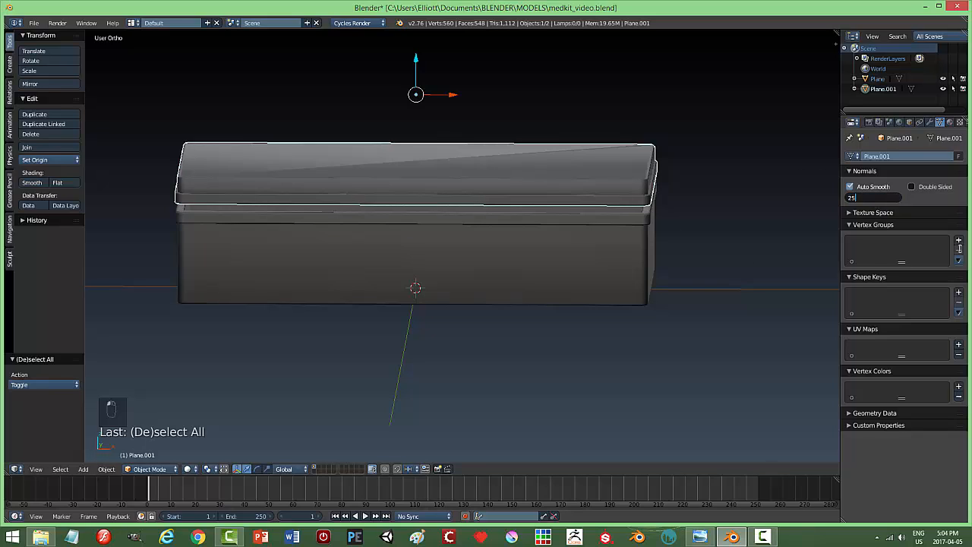
pyautogui.press('Return')
# Try an Auto Smooth angle of 15° on the lid
pyautogui.moveTo(560, 176)
pyautogui.mouseDown(button='middle')
pyautogui.moveTo(569, 182)
pyautogui.moveTo(540, 203)
pyautogui.moveTo(560, 237)
pyautogui.moveTo(556, 172)
pyautogui.mouseUp(button='middle')
pyautogui.click(861, 198)
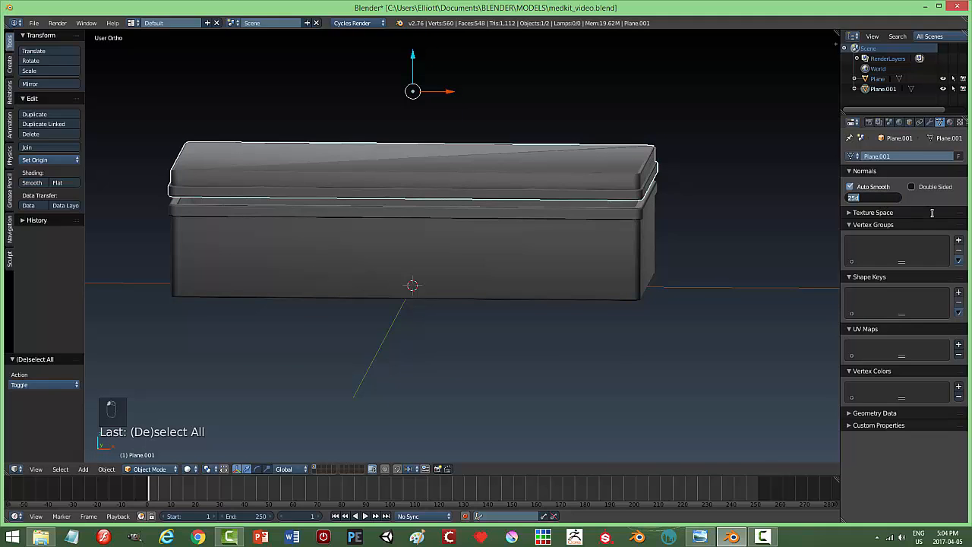
pyautogui.write('15')
pyautogui.press('Return')
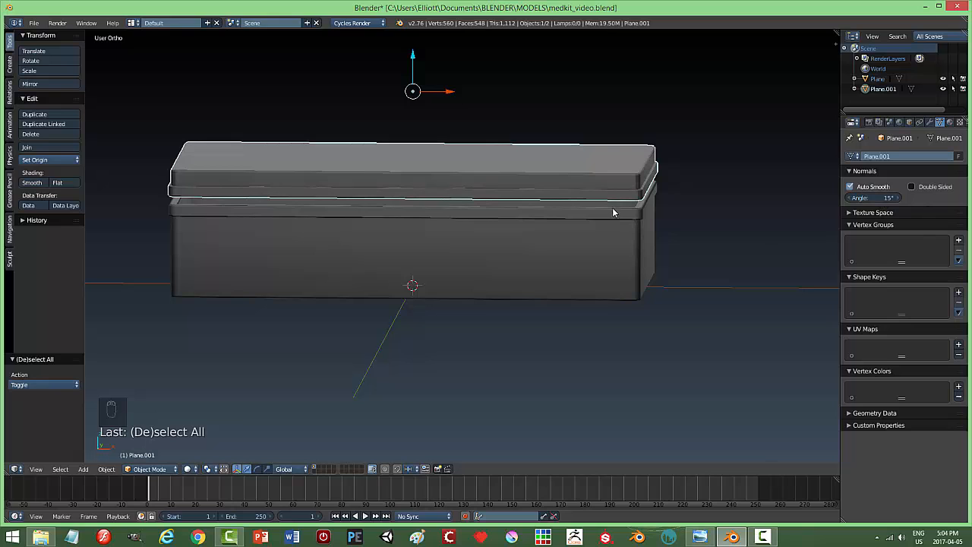
# Set the lid's Auto Smooth angle to 20° and deselect it
pyautogui.click(873, 197)
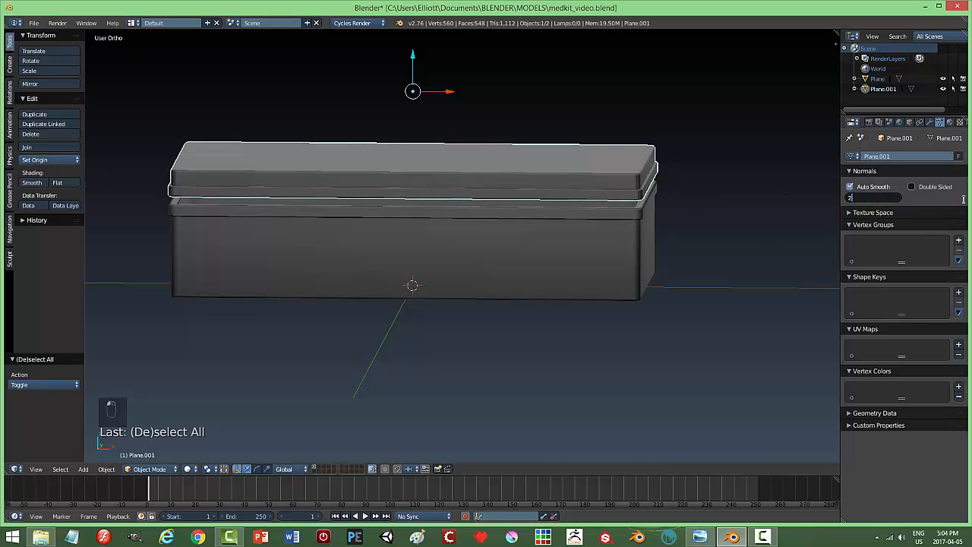
pyautogui.write('20')
pyautogui.press('Return')
pyautogui.press('a')
# Set the base's Auto Smooth angle to 20°, deselect it and save the file
pyautogui.moveTo(651, 192); pyautogui.dragTo(569, 191, button='middle')
pyautogui.rightClick(585, 255)
pyautogui.click(873, 197)
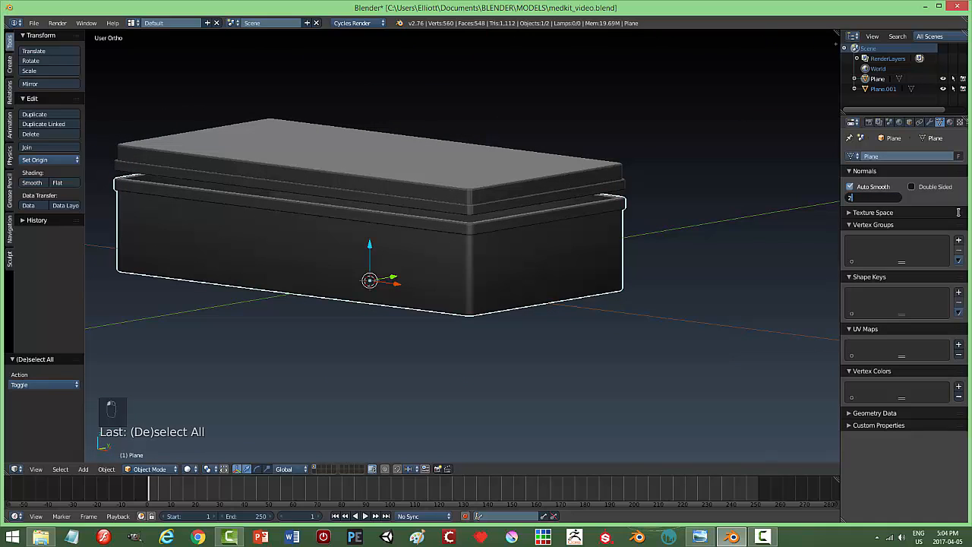
pyautogui.press('Return')
pyautogui.press('a')
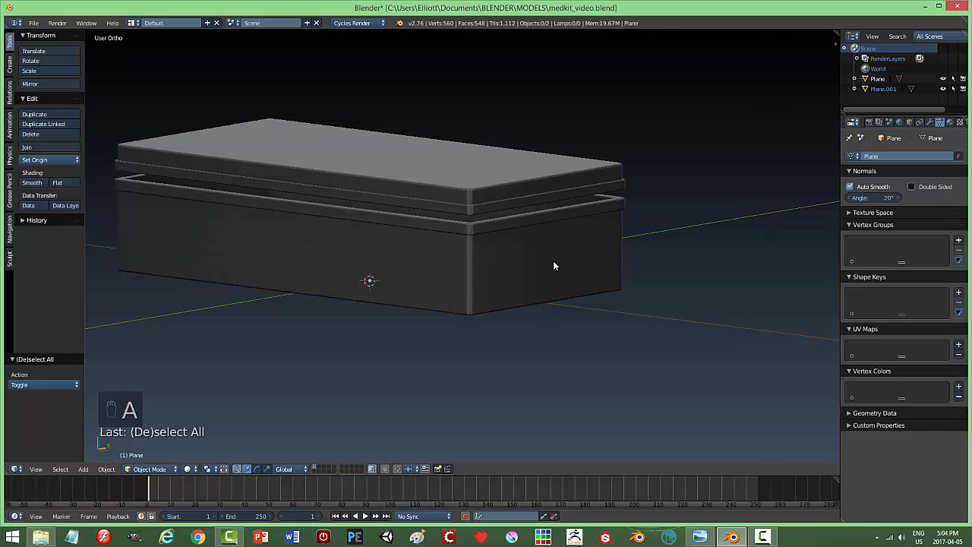
pyautogui.hotkey('ctrl', 's')
# Switch to the MedKit.png reference image to check the case's details, and return to the Blender model
pyautogui.moveTo(460, 277); pyautogui.dragTo(639, 389, button='middle')
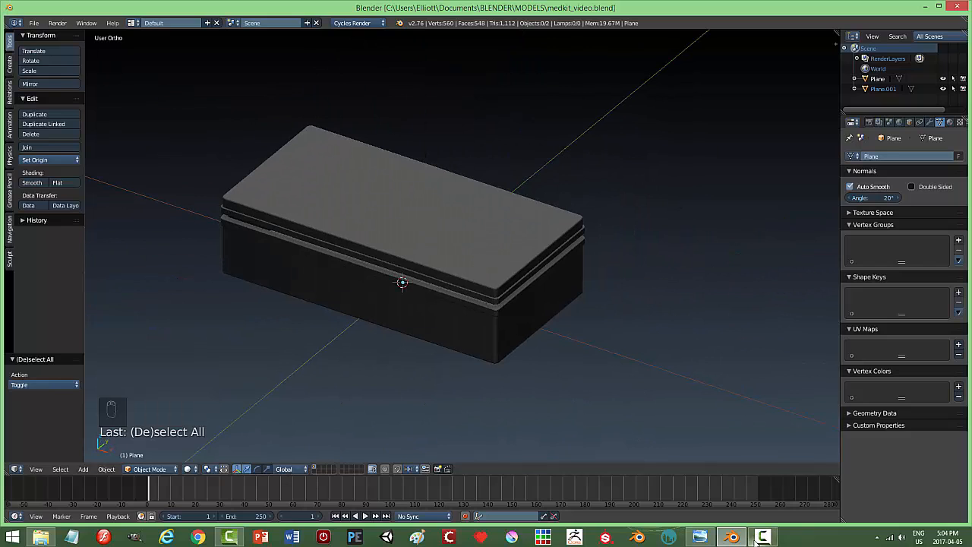
pyautogui.click(699, 537)
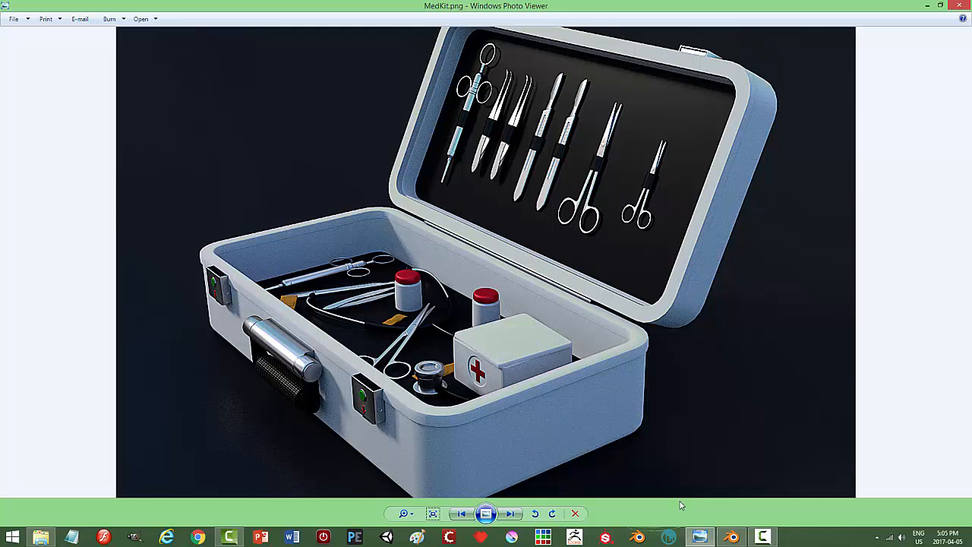
pyautogui.click(732, 536)
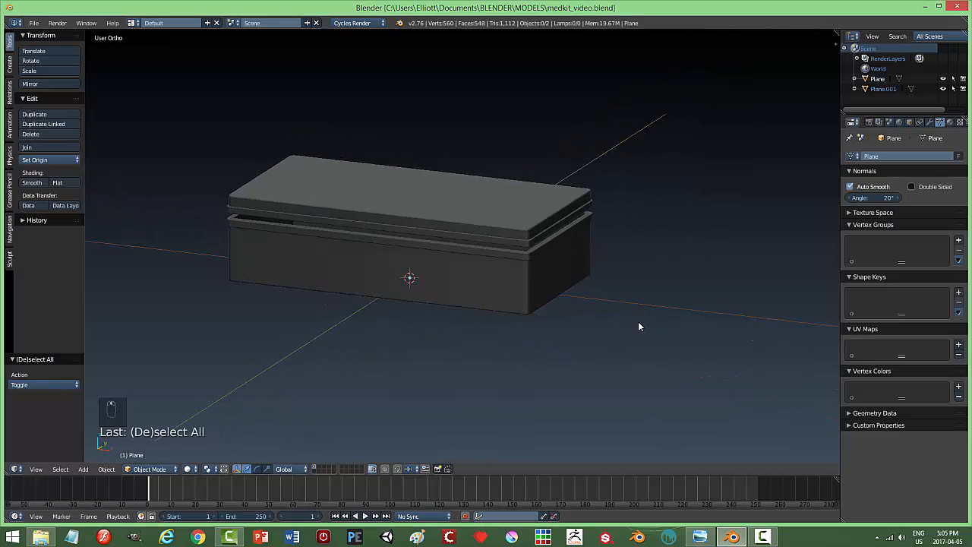
pyautogui.moveTo(637, 323); pyautogui.dragTo(536, 294, button='middle')
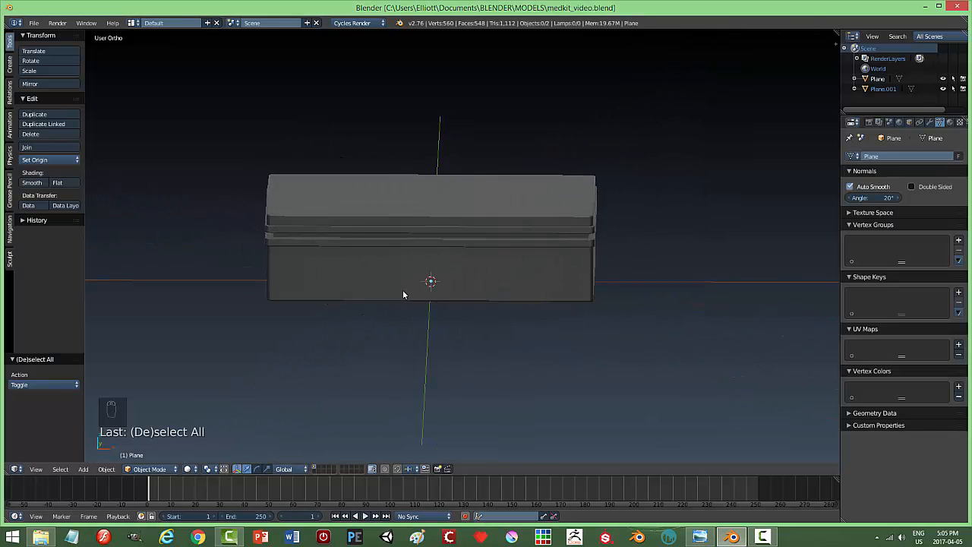
pyautogui.moveTo(672, 278); pyautogui.dragTo(583, 276, button='middle')
# Snap the 3D cursor to the large face at one short end of the base, and return to Object Mode
pyautogui.rightClick(476, 266)
pyautogui.moveTo(476, 266); pyautogui.dragTo(674, 289, button='middle')
pyautogui.press('Tab')
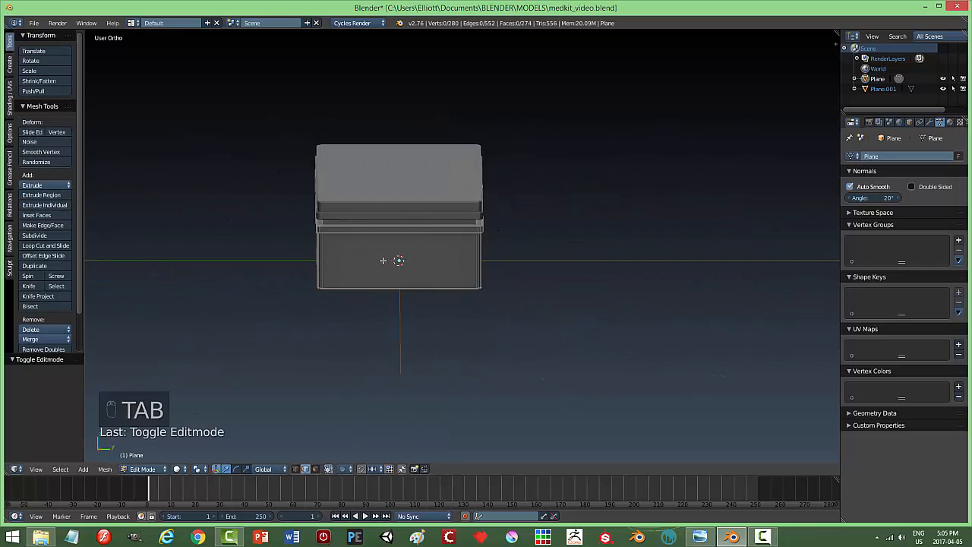
pyautogui.click(541, 304)
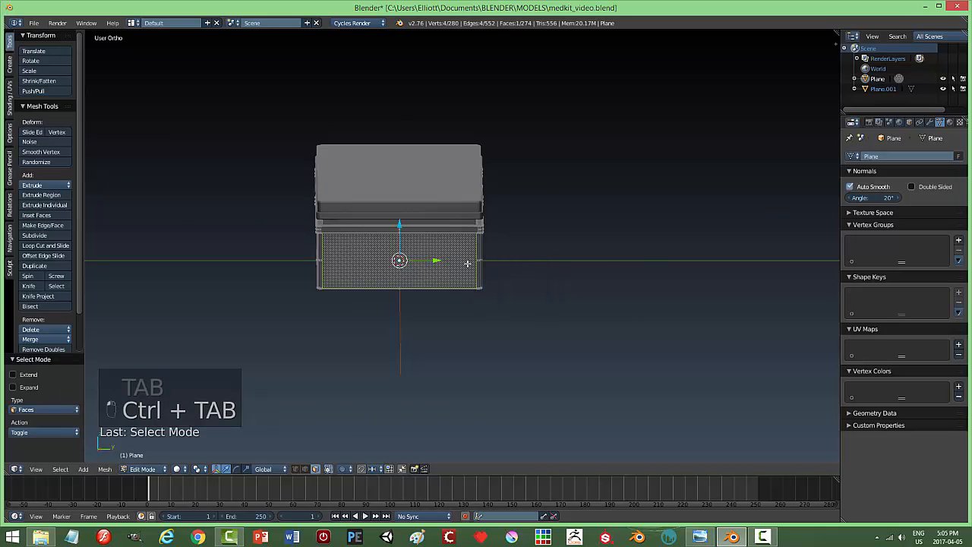
pyautogui.hotkey('shift', 's')
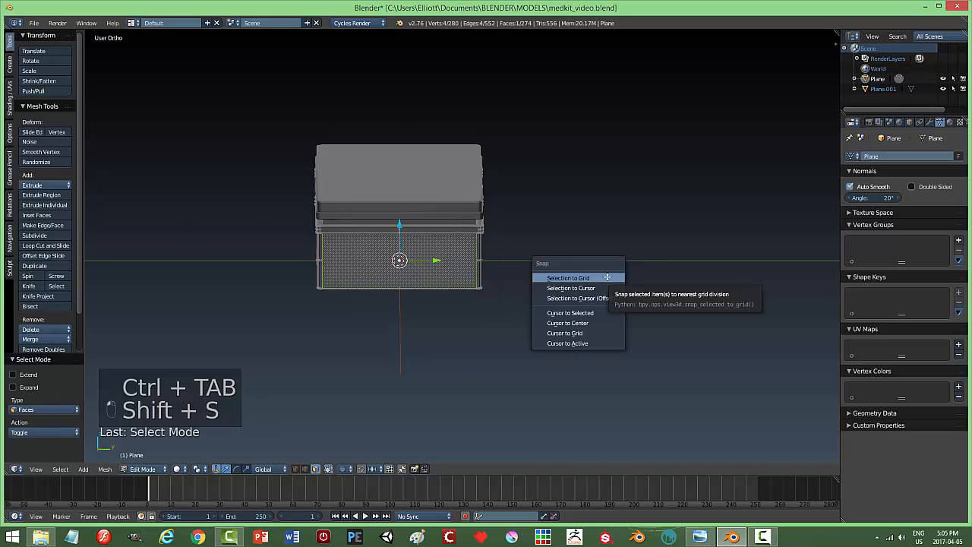
pyautogui.click(569, 313)
pyautogui.press('a')
pyautogui.press('Tab')
pyautogui.click(636, 322)
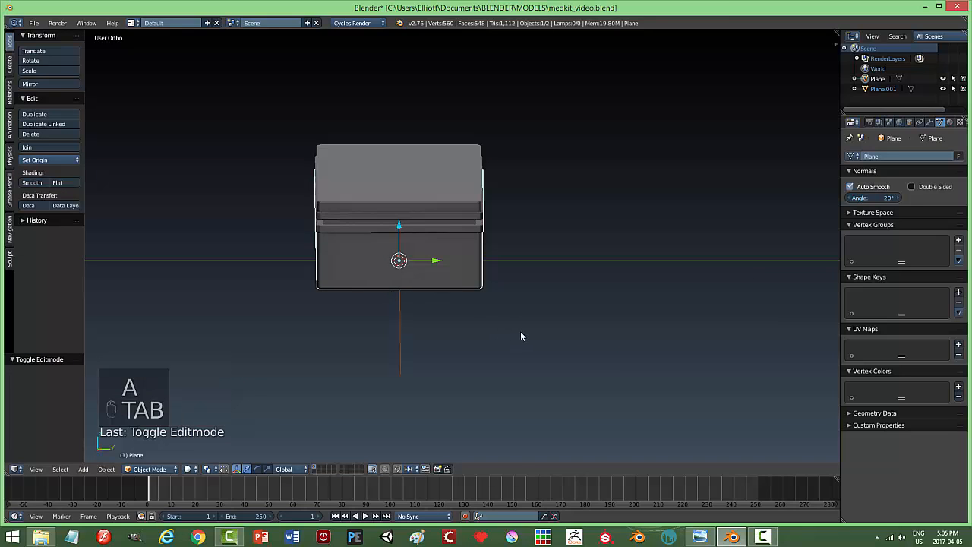
# Add a mesh circle at the 3D cursor and rotate it 90° about the Y axis
pyautogui.hotkey('shift', 'a')
pyautogui.moveTo(639, 327)
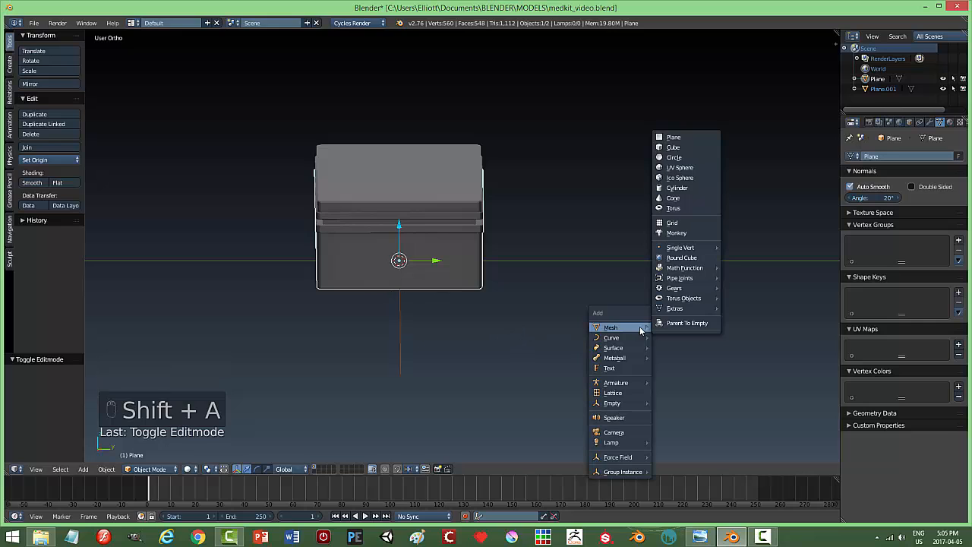
pyautogui.click(674, 158)
pyautogui.moveTo(697, 180); pyautogui.dragTo(587, 263, button='middle')
pyautogui.write('ry90')
pyautogui.press('Return')
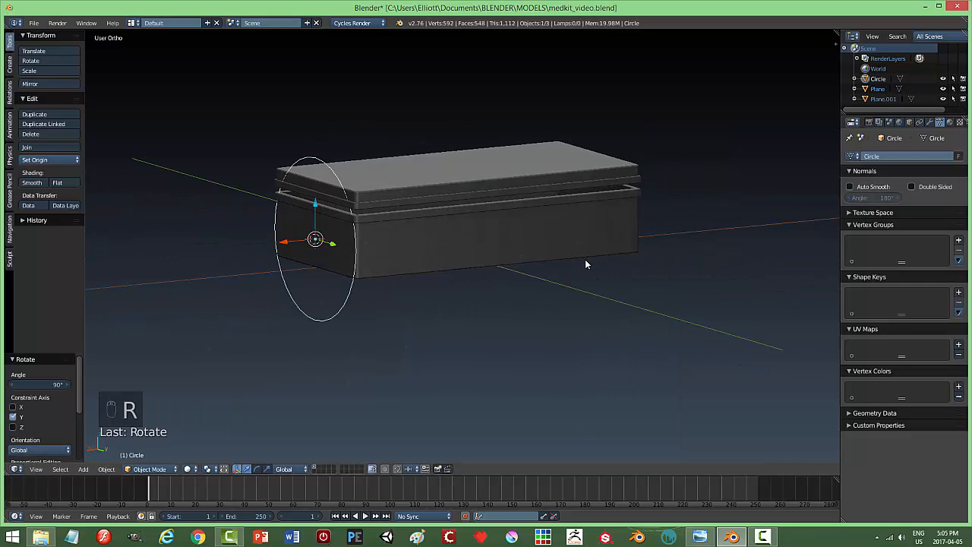
# Scale the circle by about 0.255 so it fits within the base's end face
pyautogui.press('s')
pyautogui.click(385, 243)
pyautogui.moveTo(385, 243); pyautogui.dragTo(656, 240, button='middle')
pyautogui.scroll(5, 464, 278)
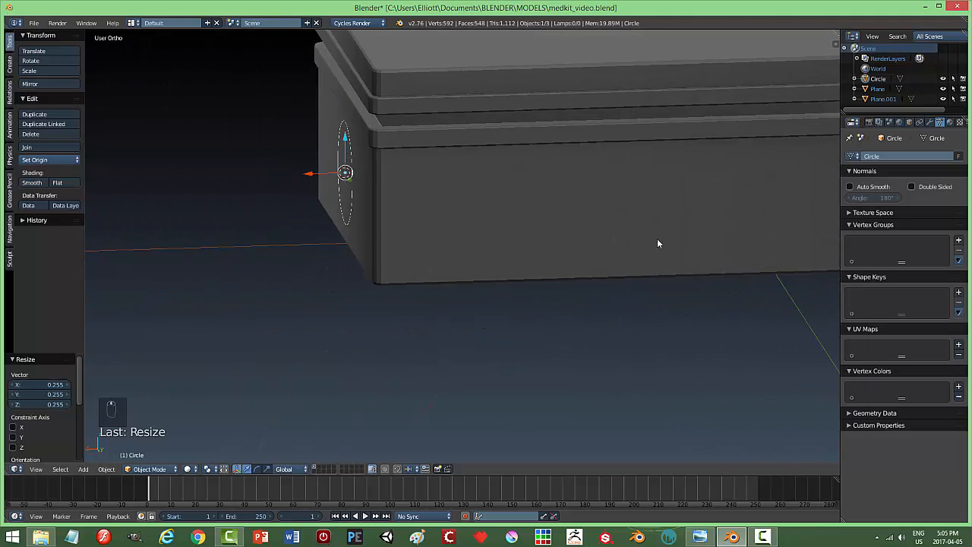
# Fill the circle and extrude it about 0.028 outward along X into a thin disc, and return to Object Mode
pyautogui.press('Tab')
pyautogui.click(721, 232)
pyautogui.press('f')
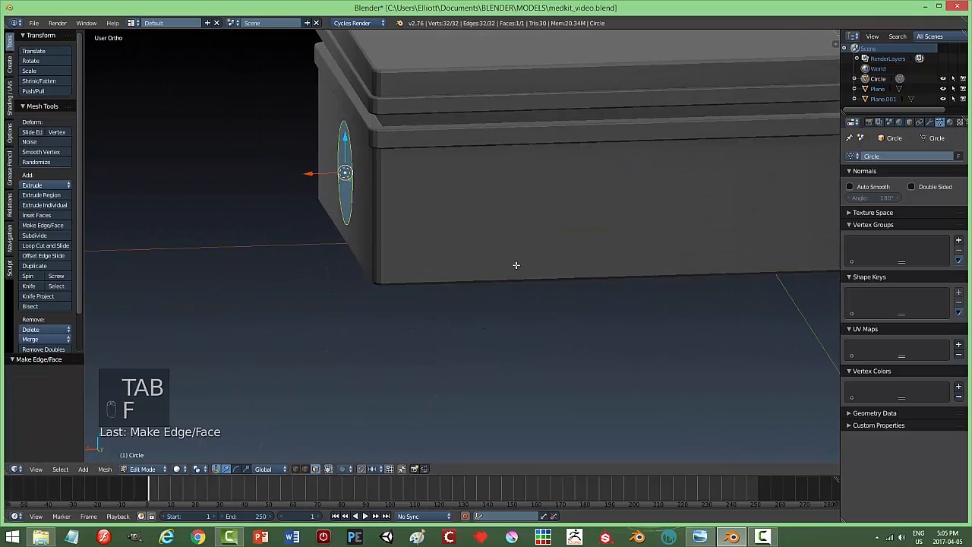
pyautogui.press('e')
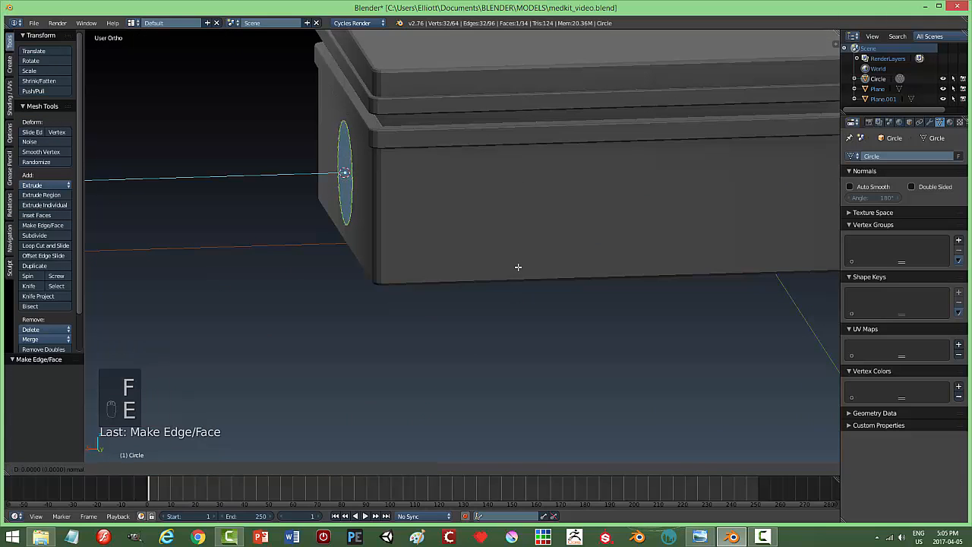
pyautogui.rightClick(271, 169)
pyautogui.press('e')
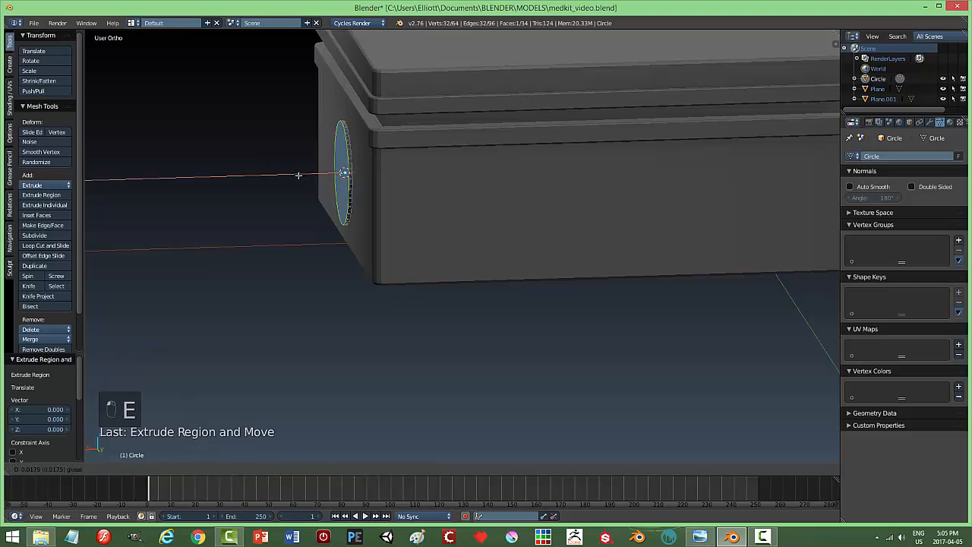
pyautogui.click(299, 179)
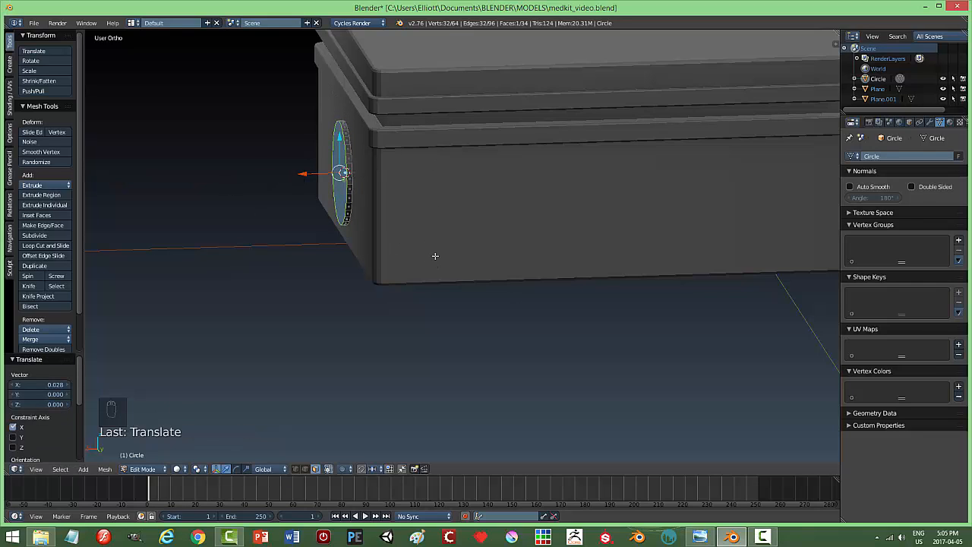
pyautogui.press('a')
pyautogui.press('Tab')
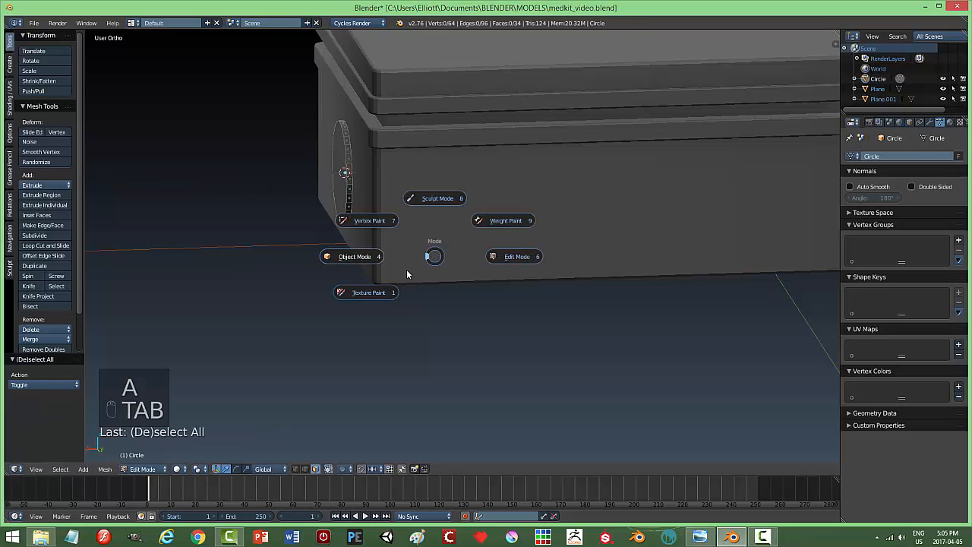
pyautogui.click(368, 256)
# Move the disc about 0.012 inward along X towards the base's end wall
pyautogui.click(106, 469)
pyautogui.moveTo(167, 391)
pyautogui.click(283, 421)
pyautogui.moveTo(366, 249); pyautogui.dragTo(339, 195, button='middle')
pyautogui.moveTo(307, 168); pyautogui.dragTo(310, 179)
# Fine-tune the disc's X position in front wireframe view so it sits partly embedded in the base's end wall
pyautogui.press('KP_1')
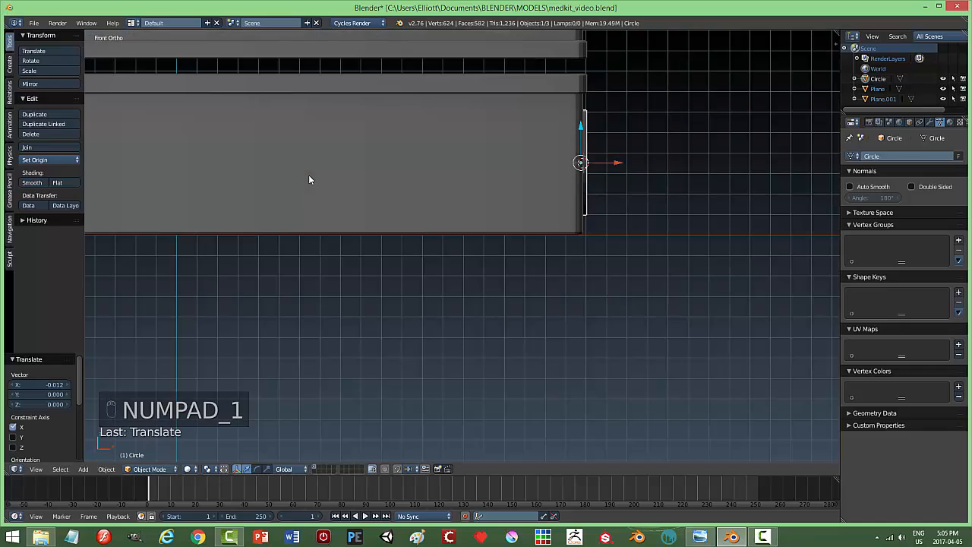
pyautogui.press('z')
pyautogui.click(610, 256)
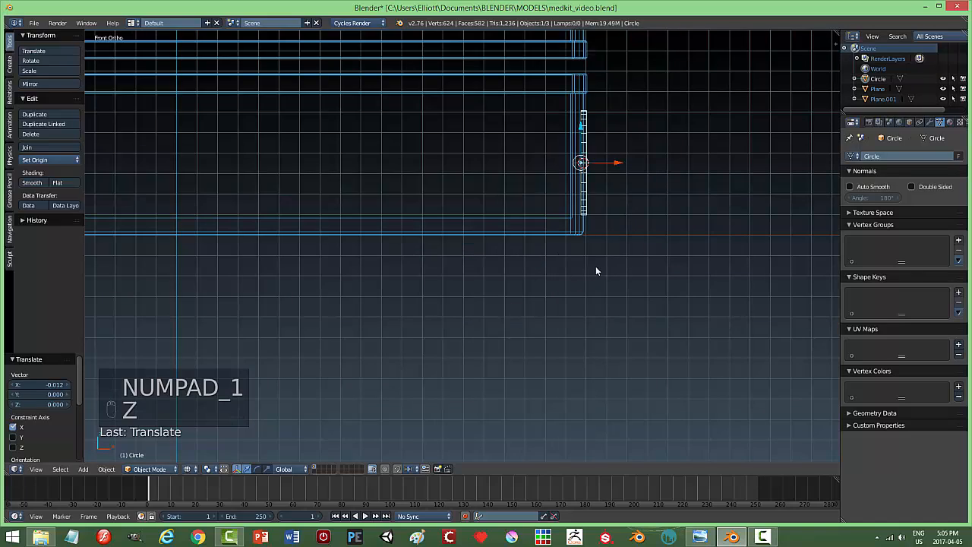
pyautogui.scroll(3, 615, 236)
pyautogui.scroll(-2, 646, 196)
pyautogui.scroll(3, 672, 349)
pyautogui.keyDown('shift'); pyautogui.moveTo(700, 296); pyautogui.dragTo(635, 314, button='middle'); pyautogui.keyUp('shift')
pyautogui.moveTo(617, 311)
pyautogui.mouseDown()
pyautogui.moveTo(630, 310)
pyautogui.moveTo(621, 312)
pyautogui.mouseUp()
pyautogui.moveTo(621, 313); pyautogui.dragTo(647, 322, button='middle')
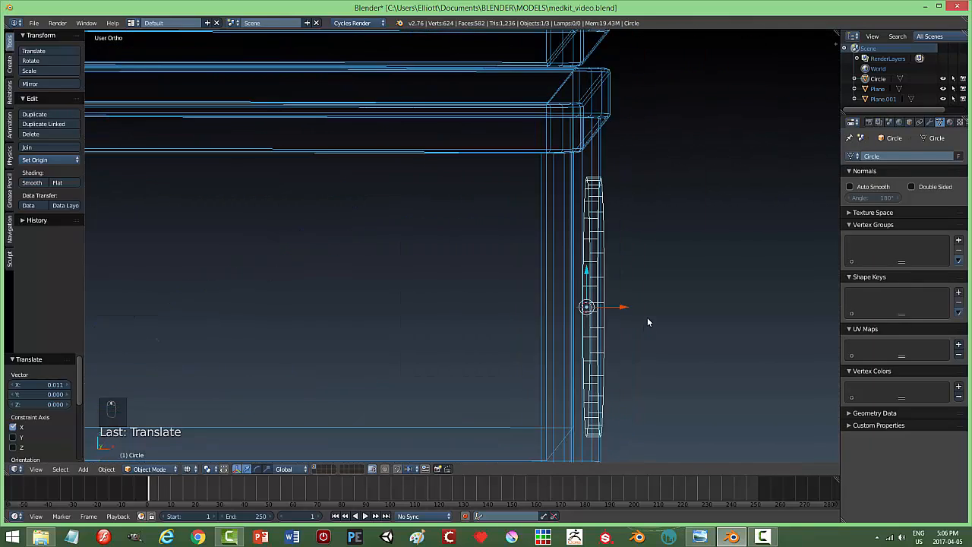
pyautogui.press('KP_1')
pyautogui.moveTo(624, 308); pyautogui.dragTo(618, 308)
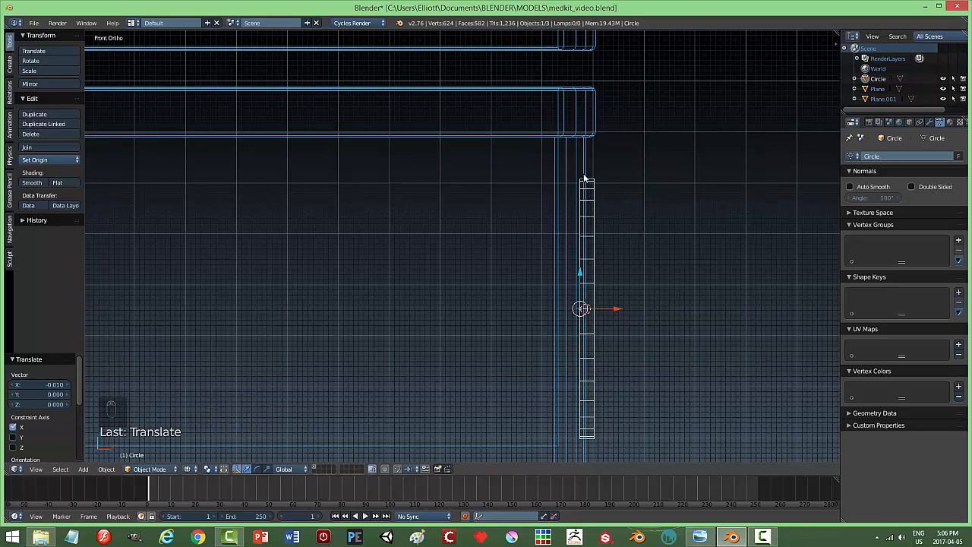
# Duplicate the disc and move the copy about 3.982 in negative X to the base's opposite end
pyautogui.scroll(-3, 644, 372)
pyautogui.keyDown('shift'); pyautogui.moveTo(533, 354); pyautogui.dragTo(787, 341, button='middle'); pyautogui.keyUp('shift')
pyautogui.scroll(-1, 615, 365)
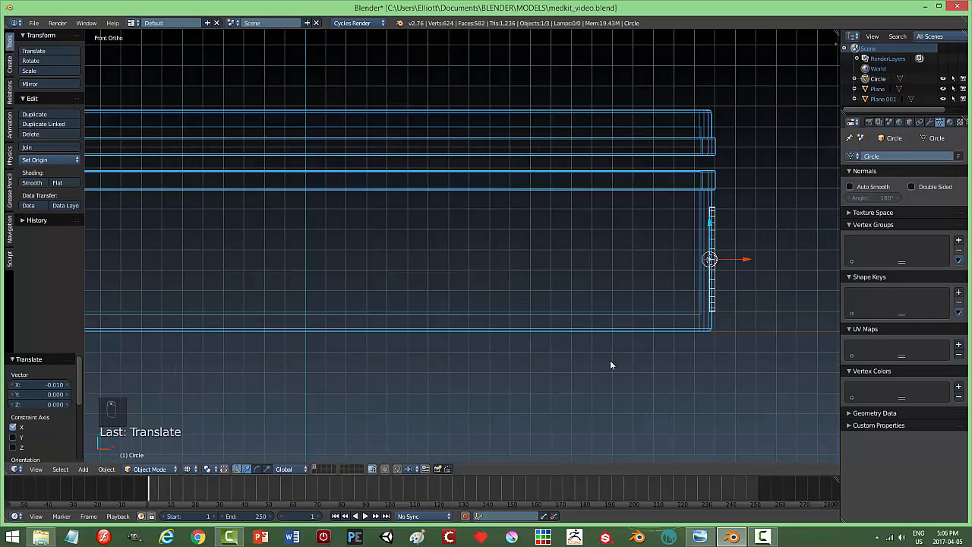
pyautogui.keyDown('shift'); pyautogui.moveTo(565, 350); pyautogui.dragTo(624, 346, button='middle'); pyautogui.keyUp('shift')
pyautogui.scroll(-3, 569, 342)
pyautogui.hotkey('shift', 'd')
pyautogui.rightClick(691, 294)
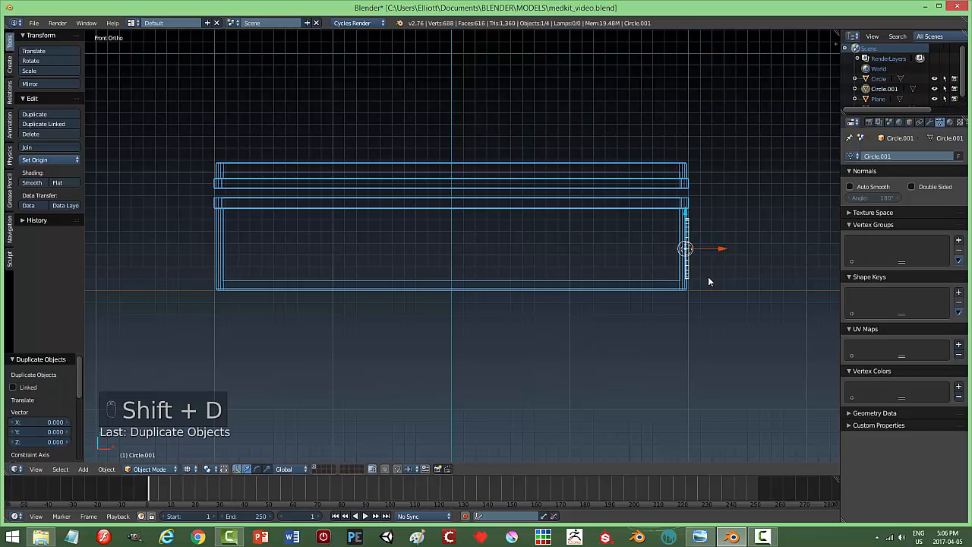
pyautogui.moveTo(717, 249); pyautogui.dragTo(253, 290)
# Nudge the duplicated disc about 0.005 along X into the base's end wall
pyautogui.press('KP_Decimal')
pyautogui.press('KP_1')
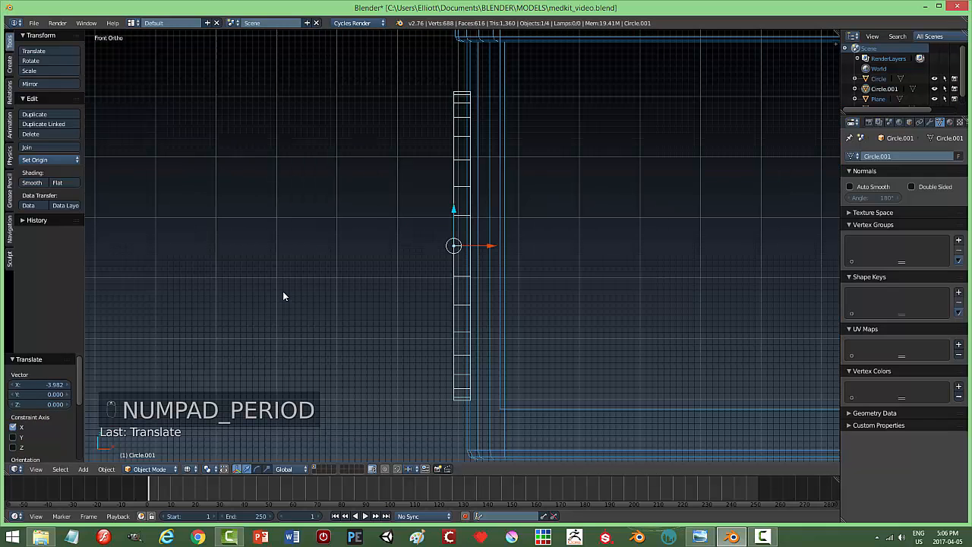
pyautogui.moveTo(493, 247); pyautogui.dragTo(496, 249)
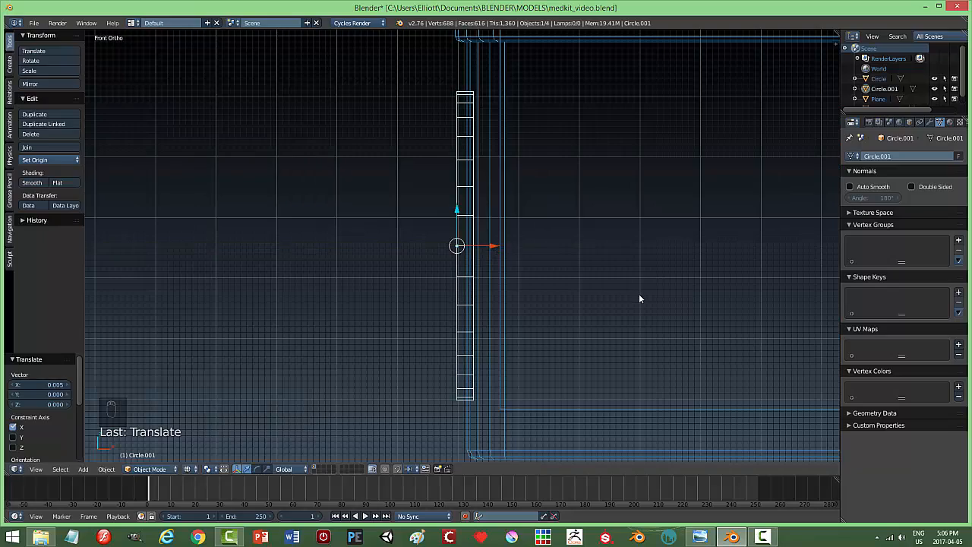
# Compare how deeply the two discs sit in the base's opposite end walls in the front wireframe view
pyautogui.scroll(-3, 666, 292)
pyautogui.keyDown('shift'); pyautogui.moveTo(667, 292); pyautogui.dragTo(205, 325, button='middle'); pyautogui.keyUp('shift')
pyautogui.scroll(-4, 604, 333)
pyautogui.moveTo(688, 308); pyautogui.dragTo(586, 303, button='middle')
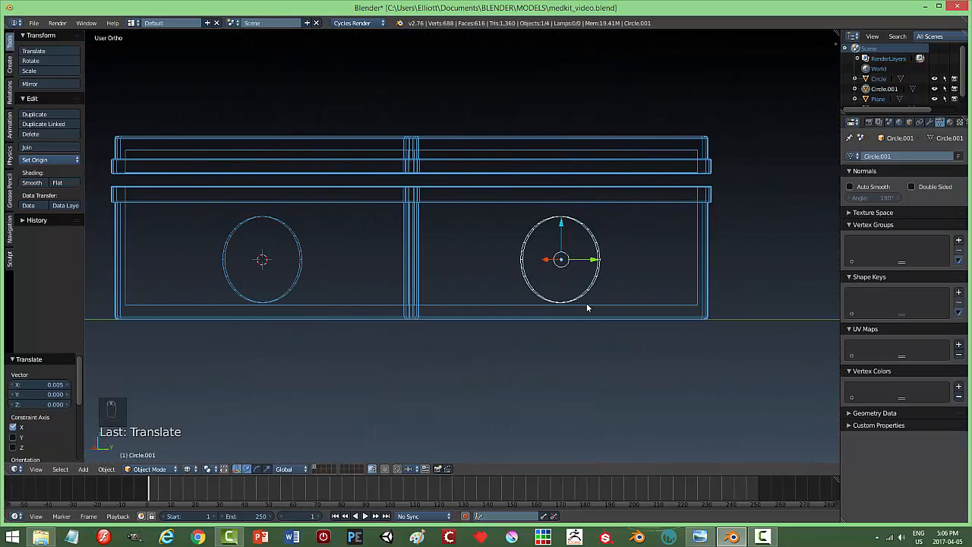
pyautogui.press('KP_1')
pyautogui.keyDown('shift'); pyautogui.moveTo(609, 259); pyautogui.dragTo(545, 260, button='middle'); pyautogui.keyUp('shift')
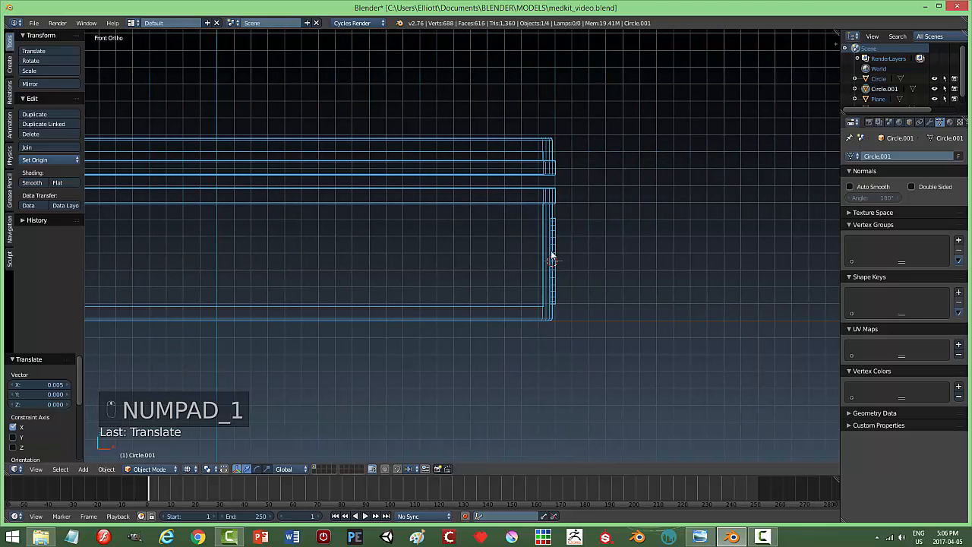
pyautogui.scroll(5, 610, 259)
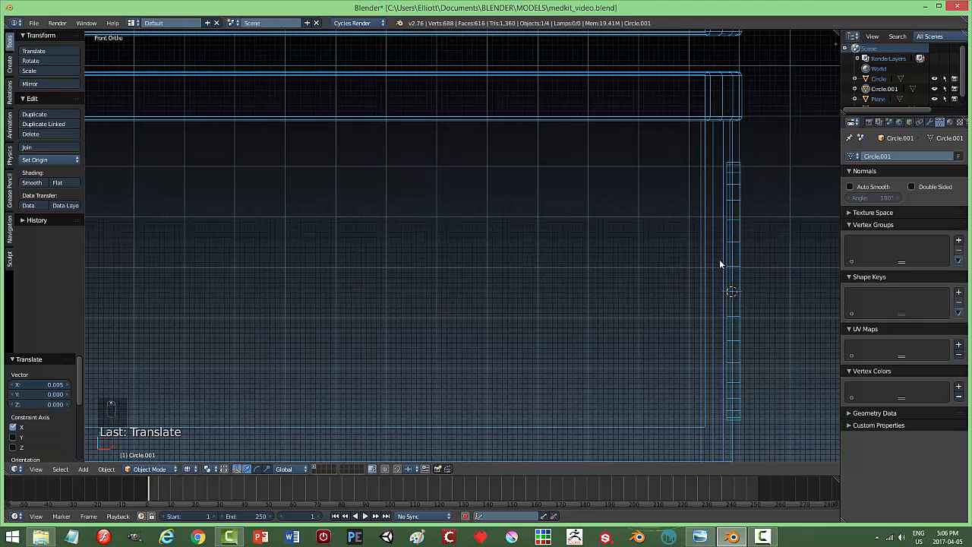
pyautogui.scroll(-8, 449, 271)
pyautogui.keyDown('shift'); pyautogui.moveTo(266, 282); pyautogui.dragTo(637, 291, button='middle'); pyautogui.keyUp('shift')
pyautogui.scroll(5, 488, 297)
pyautogui.scroll(3, 471, 300)
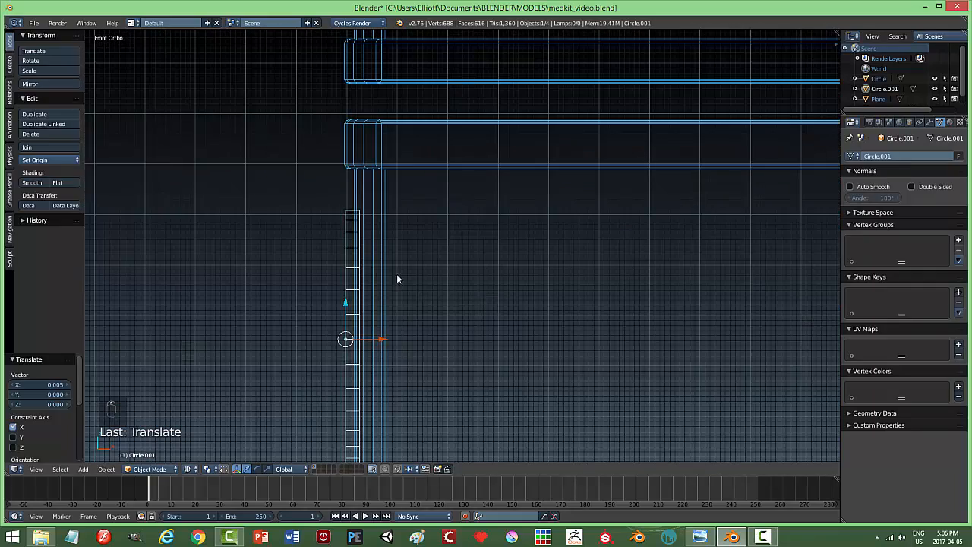
pyautogui.scroll(-5, 428, 304)
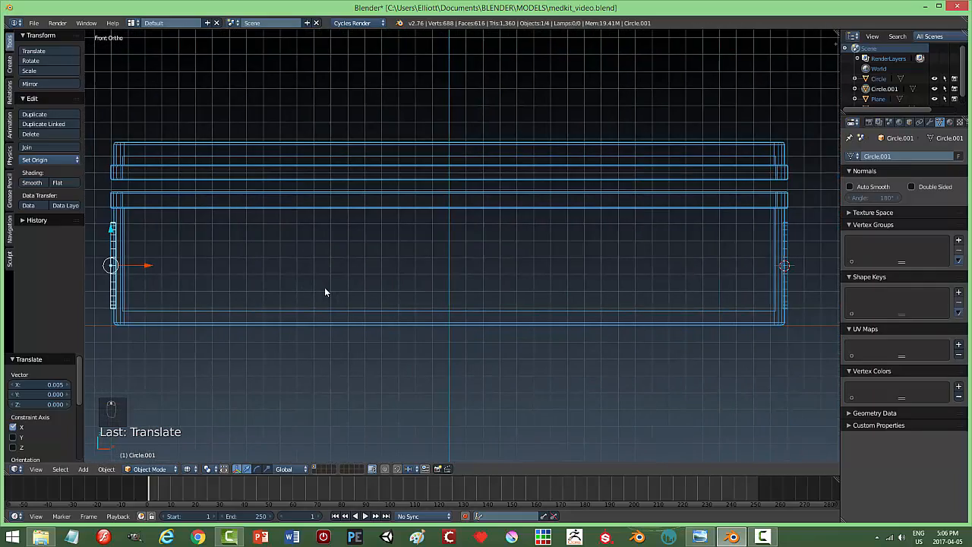
# Join the two end-wall discs into one object and set its origin to its geometry
pyautogui.rightClick(785, 243)
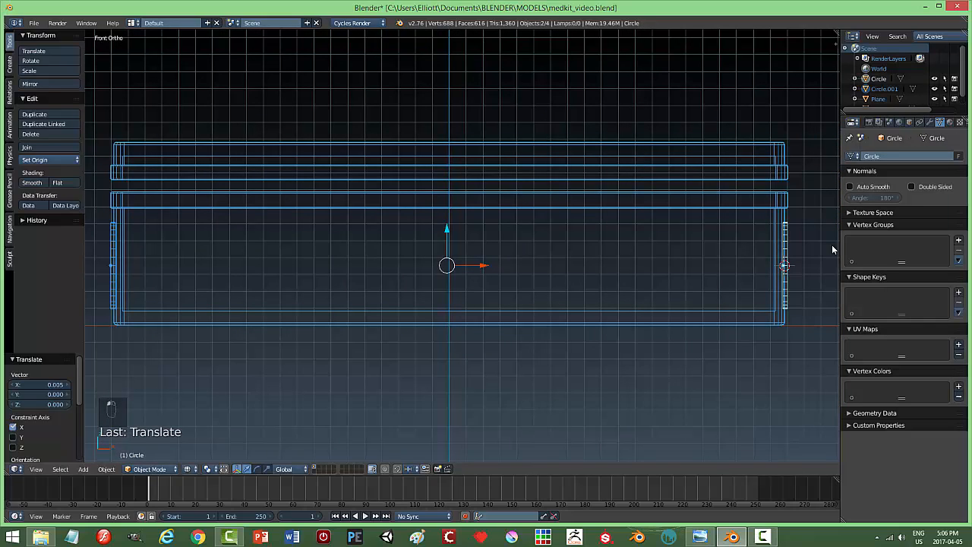
pyautogui.hotkey('ctrl', 'j')
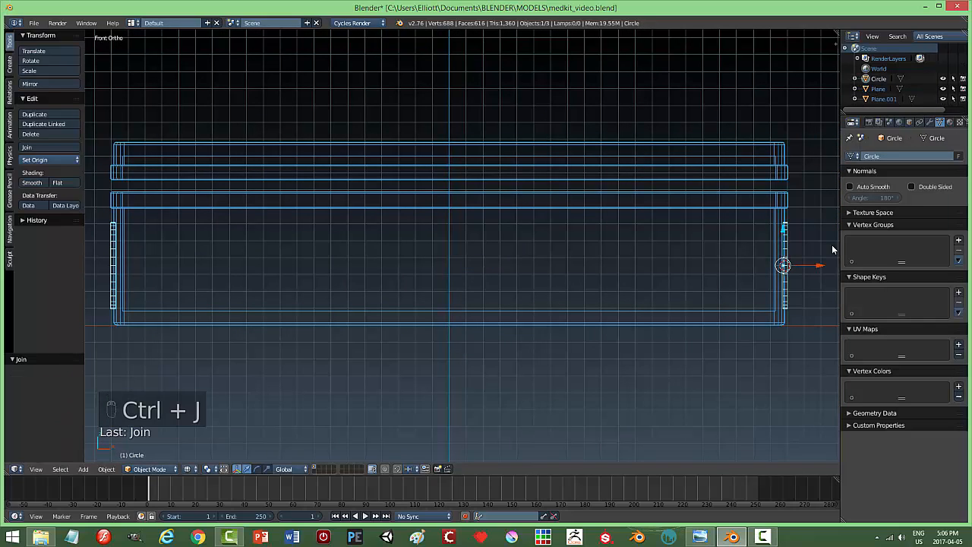
pyautogui.click(45, 160)
pyautogui.click(46, 182)
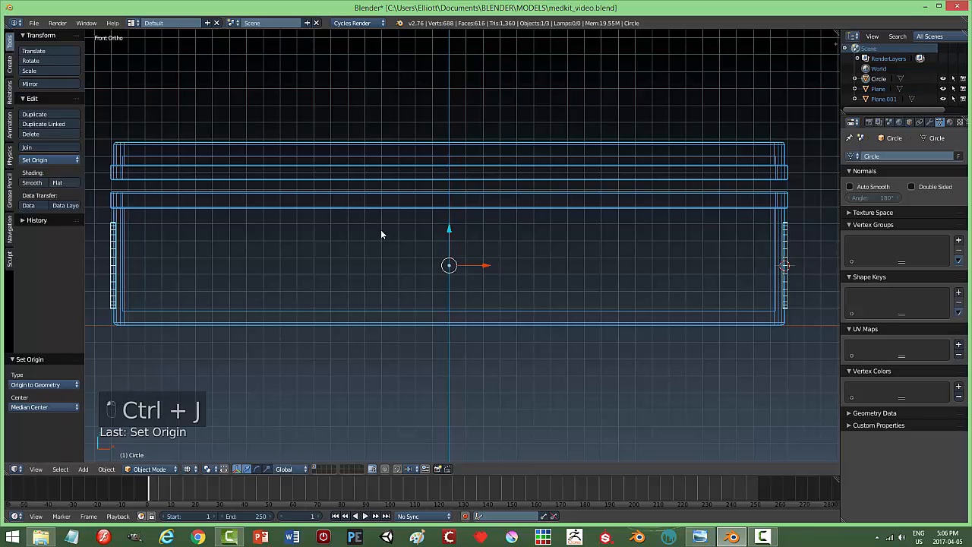
# In solid shading, cut the joined discs out of the base with a Boolean modifier set to Difference, and apply it
pyautogui.press('z')
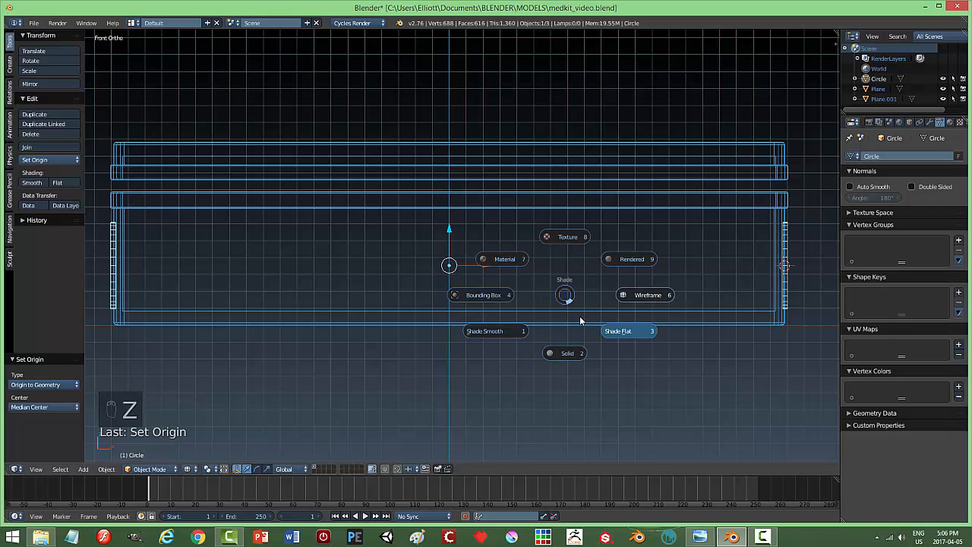
pyautogui.click(564, 353)
pyautogui.rightClick(590, 292)
pyautogui.moveTo(672, 405); pyautogui.dragTo(648, 412, button='middle')
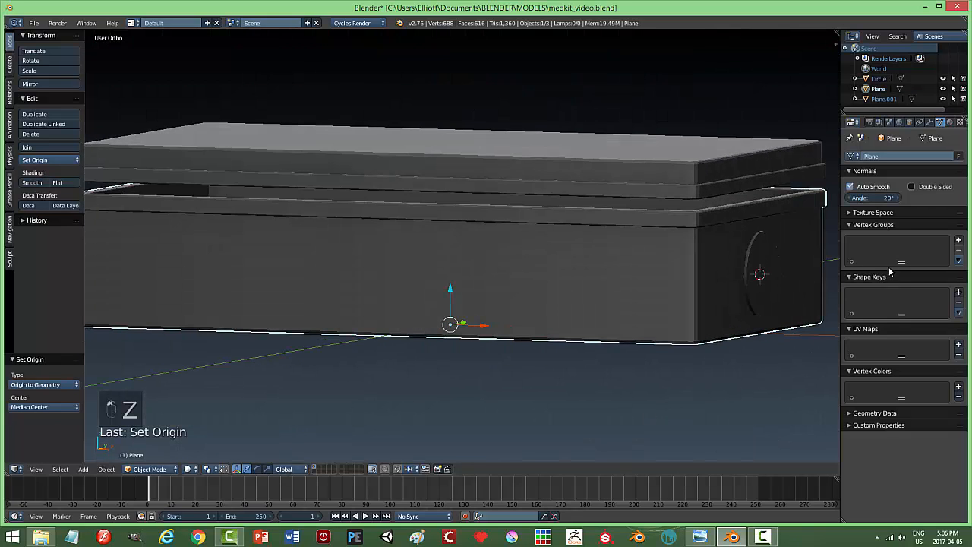
pyautogui.click(930, 122)
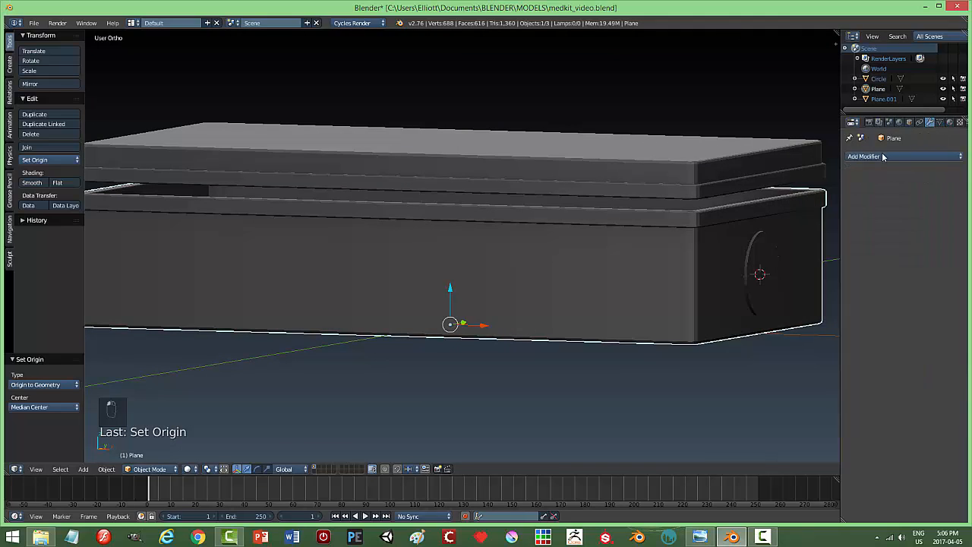
pyautogui.click(904, 155)
pyautogui.click(758, 203)
pyautogui.click(875, 215)
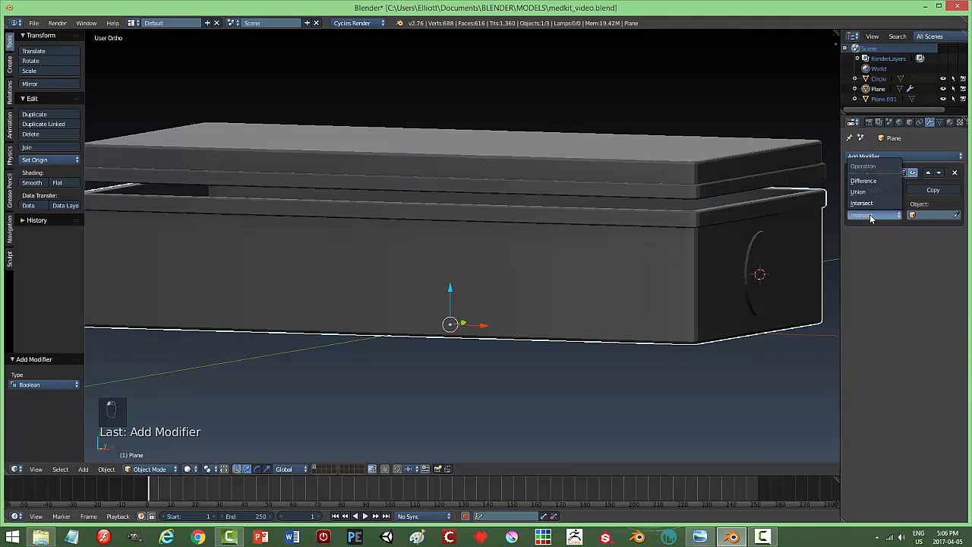
pyautogui.click(873, 181)
pyautogui.click(752, 258)
pyautogui.click(873, 190)
# Hide the disc object and examine the circular recess cut into the base's end wall
pyautogui.rightClick(779, 250)
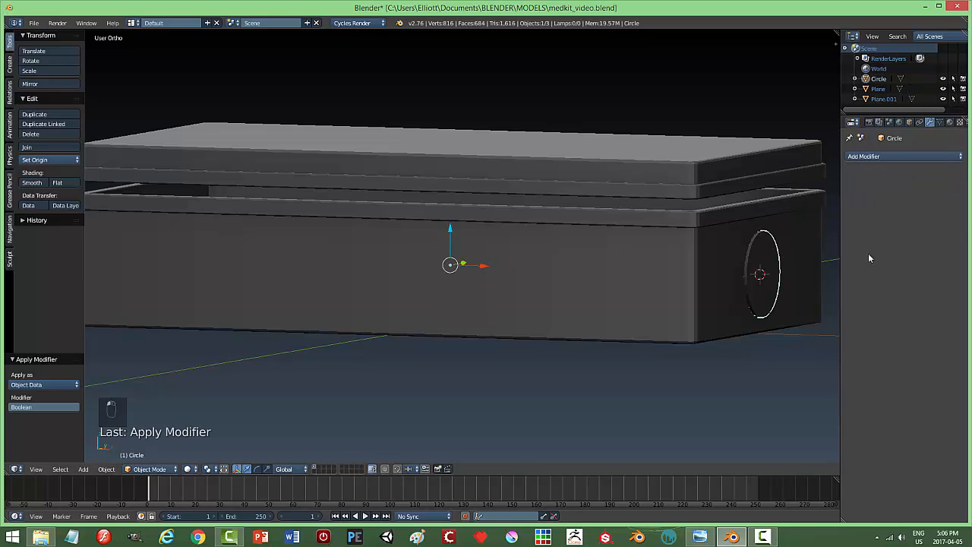
pyautogui.press('h')
pyautogui.rightClick(756, 274)
pyautogui.press('h')
pyautogui.moveTo(772, 256); pyautogui.dragTo(608, 378, button='middle')
pyautogui.scroll(5, 584, 395)
pyautogui.moveTo(568, 411); pyautogui.dragTo(560, 353, button='middle')
pyautogui.scroll(-3, 608, 342)
pyautogui.scroll(-3, 620, 343)
pyautogui.scroll(5, 585, 298)
pyautogui.scroll(1, 575, 335)
# Edit the base in edge select mode and select the rim edge loop of one end-wall recess
pyautogui.rightClick(692, 295)
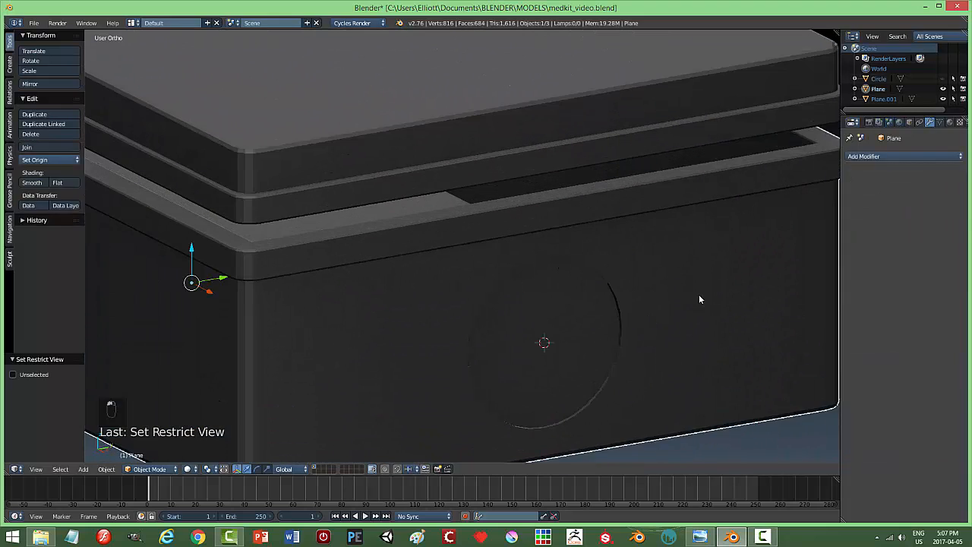
pyautogui.press('Tab')
pyautogui.click(792, 301)
pyautogui.scroll(3, 644, 350)
pyautogui.moveTo(624, 379); pyautogui.dragTo(669, 344, button='middle')
pyautogui.hotkey('ctrl', 'Tab')
pyautogui.click(667, 335)
pyautogui.keyDown('alt'); pyautogui.rightClick(678, 158); pyautogui.keyUp('alt')
pyautogui.keyDown('alt'); pyautogui.keyDown('shift'); pyautogui.rightClick(510, 90); pyautogui.keyUp('shift'); pyautogui.keyUp('alt')
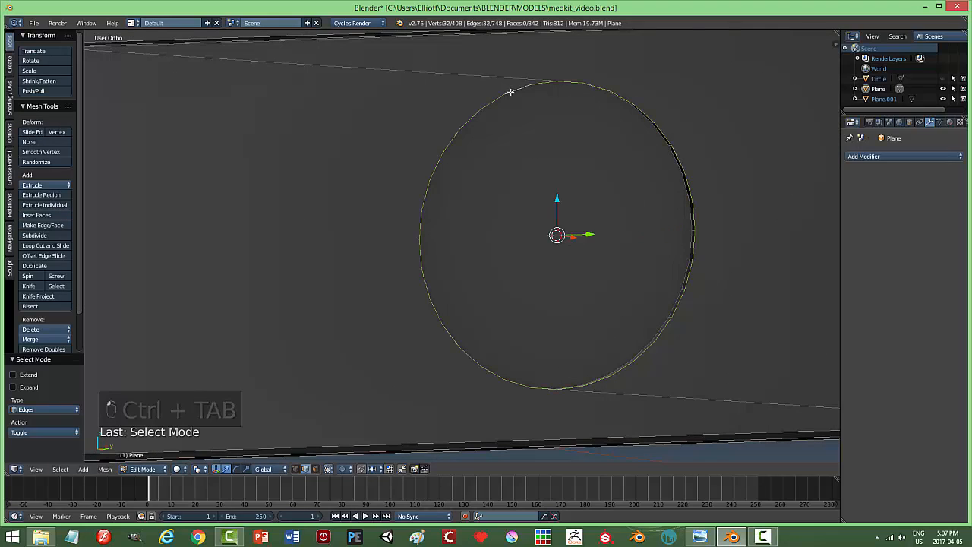
# Add the rim edge loop of the recess on the base's opposite end wall to the selection
pyautogui.moveTo(709, 220); pyautogui.dragTo(711, 224, button='middle')
pyautogui.scroll(-5, 395, 281)
pyautogui.moveTo(314, 270); pyautogui.dragTo(486, 263, button='middle')
pyautogui.scroll(4, 392, 221)
pyautogui.keyDown('shift'); pyautogui.moveTo(406, 223); pyautogui.dragTo(457, 252, button='middle'); pyautogui.keyUp('shift')
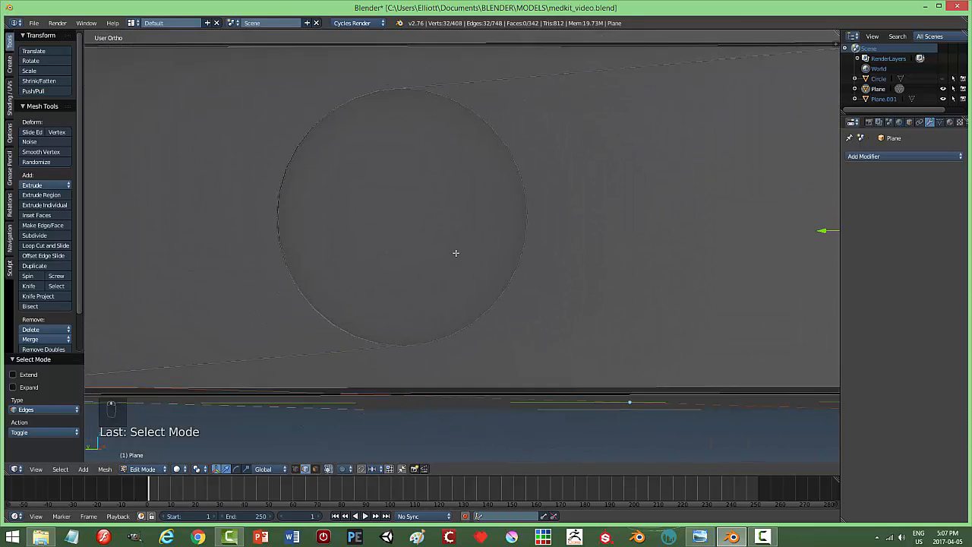
pyautogui.keyDown('alt'); pyautogui.keyDown('shift'); pyautogui.rightClick(347, 107); pyautogui.keyUp('shift'); pyautogui.keyUp('alt')
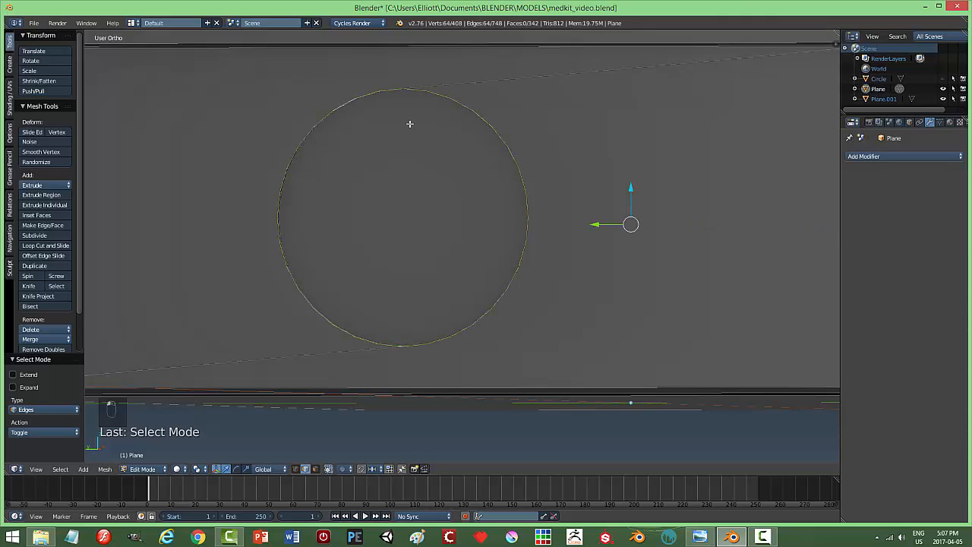
# Try to bevel the selected rim edge loops of both recesses
pyautogui.press('KP_Decimal')
pyautogui.keyDown('shift'); pyautogui.moveTo(287, 302); pyautogui.dragTo(838, 238, button='middle'); pyautogui.keyUp('shift')
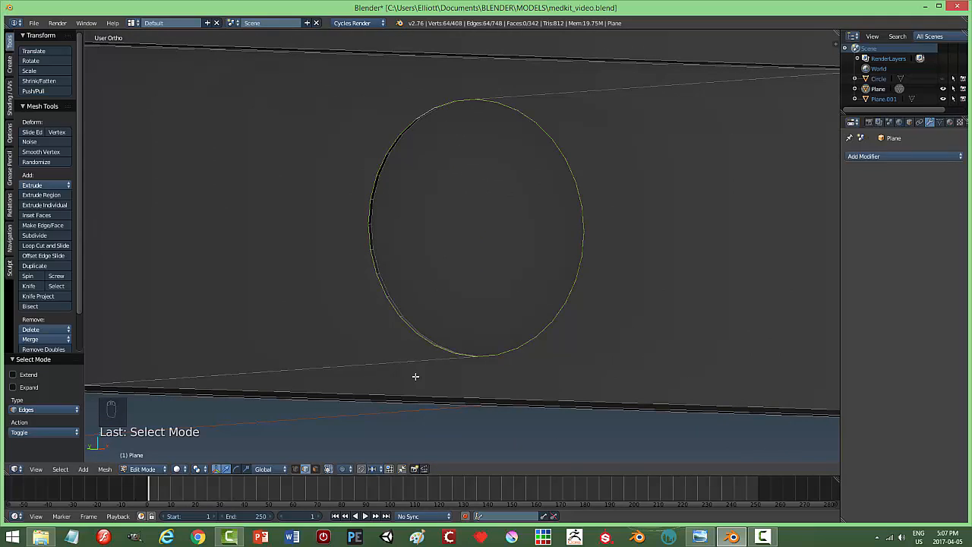
pyautogui.moveTo(546, 372); pyautogui.dragTo(559, 361, button='middle')
pyautogui.hotkey('ctrl', 'b')
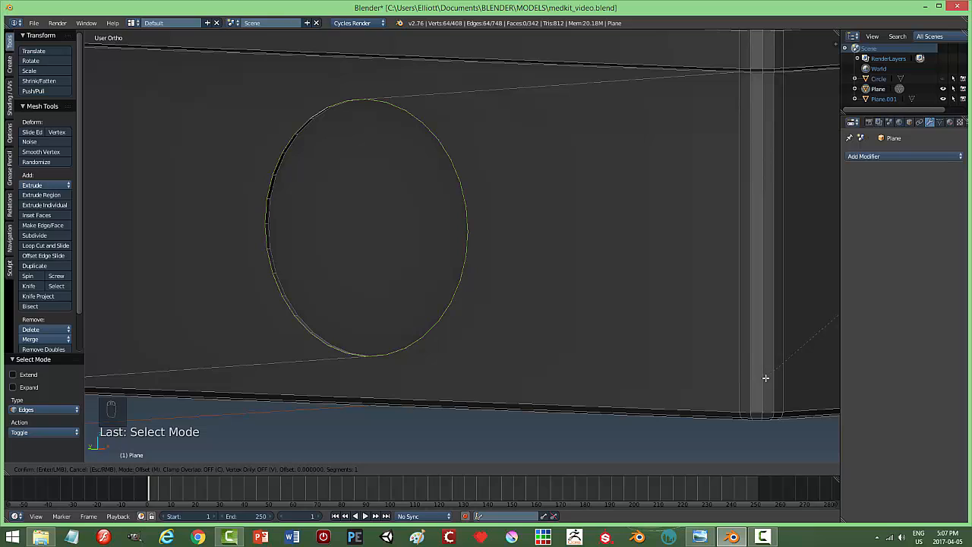
pyautogui.rightClick(104, 363)
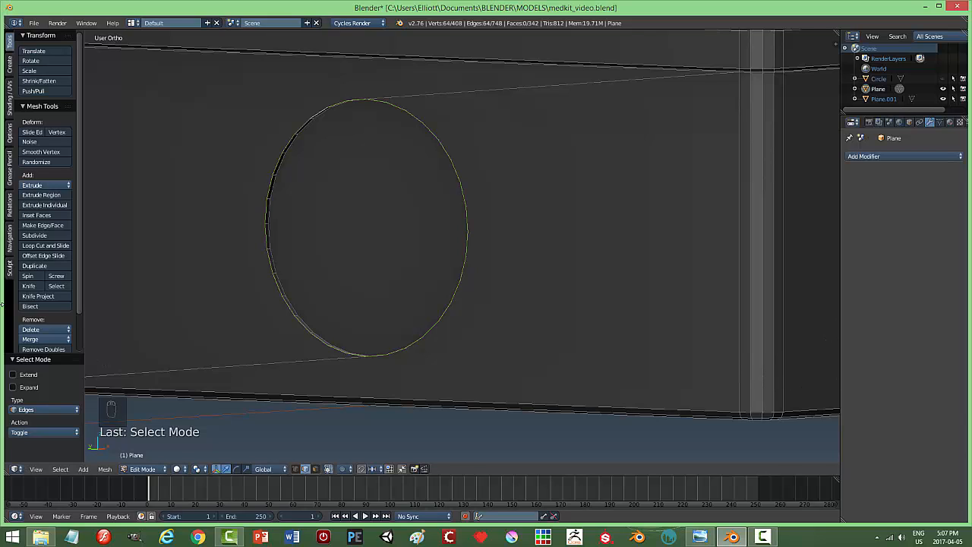
# Reselect the recess edge loops and bevel them with 2 segments and an offset of about 0.005
pyautogui.rightClick(345, 101)
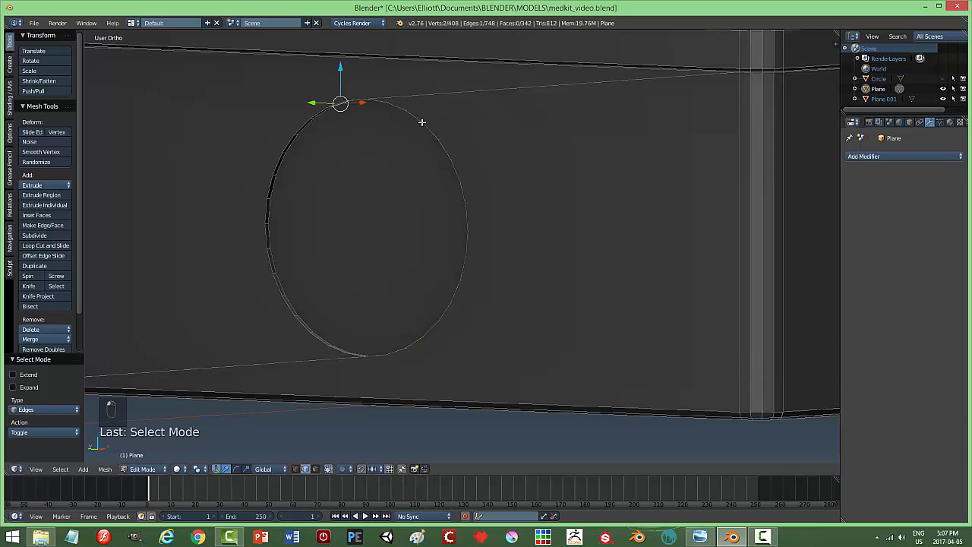
pyautogui.keyDown('alt'); pyautogui.keyDown('shift'); pyautogui.rightClick(421, 120); pyautogui.keyUp('shift'); pyautogui.keyUp('alt')
pyautogui.keyDown('alt'); pyautogui.keyDown('shift'); pyautogui.rightClick(289, 136); pyautogui.keyUp('shift'); pyautogui.keyUp('alt')
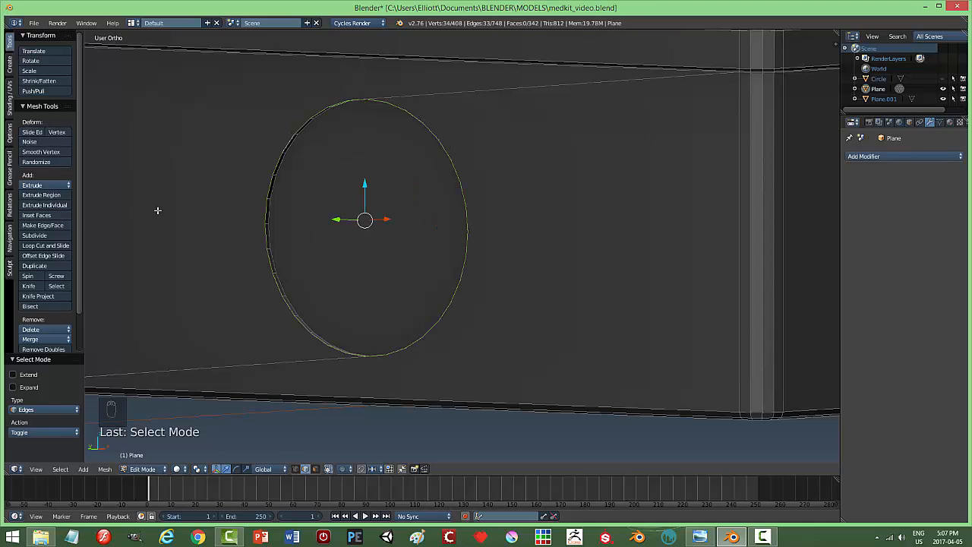
pyautogui.moveTo(585, 303); pyautogui.dragTo(467, 226, button='middle')
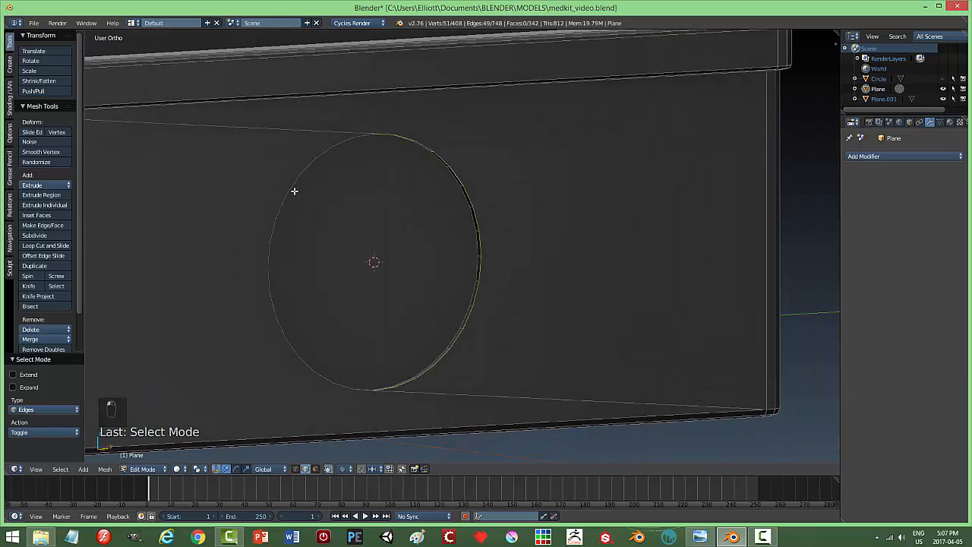
pyautogui.hotkey('ctrl', 'b')
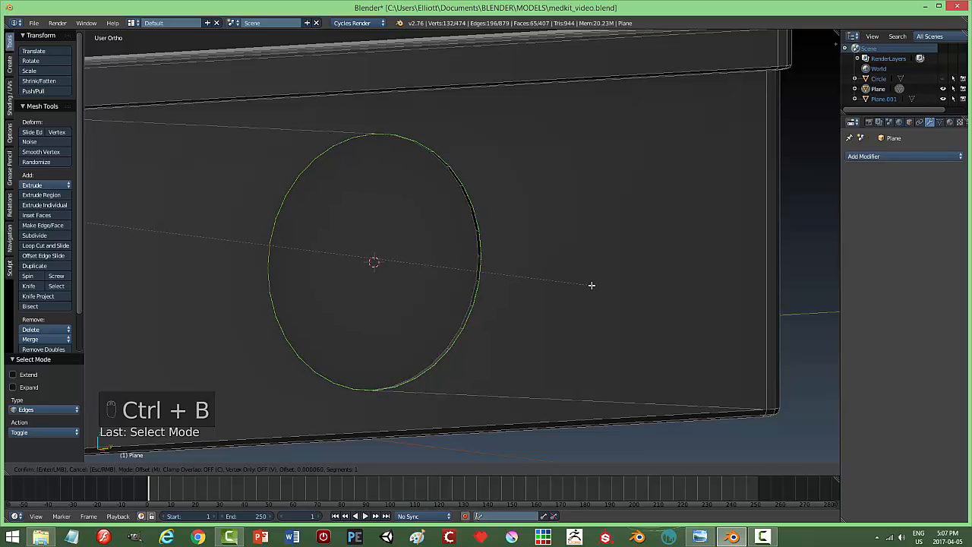
pyautogui.scroll(1, 593, 286)
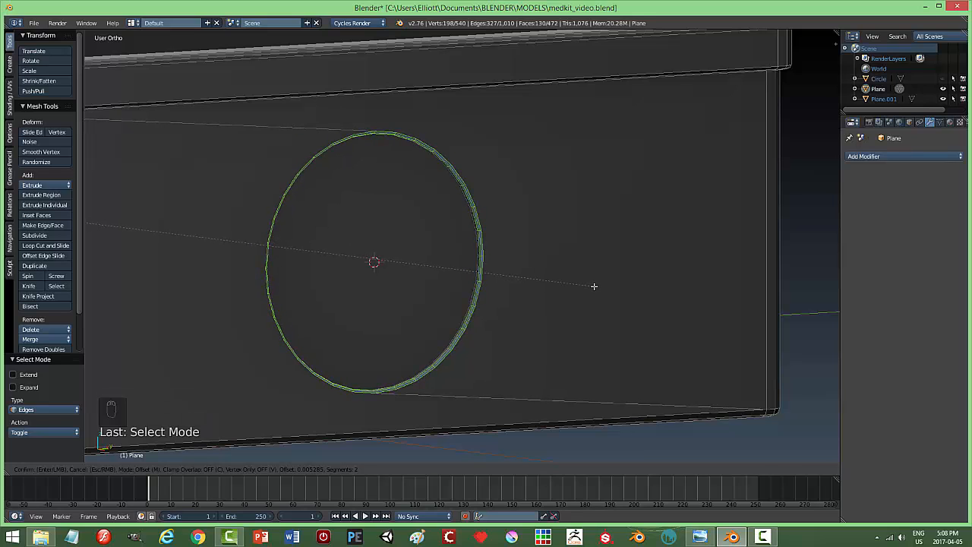
pyautogui.click(593, 287)
# Return to Object Mode and examine the shading around the bevelled recess rim up close
pyautogui.press('a')
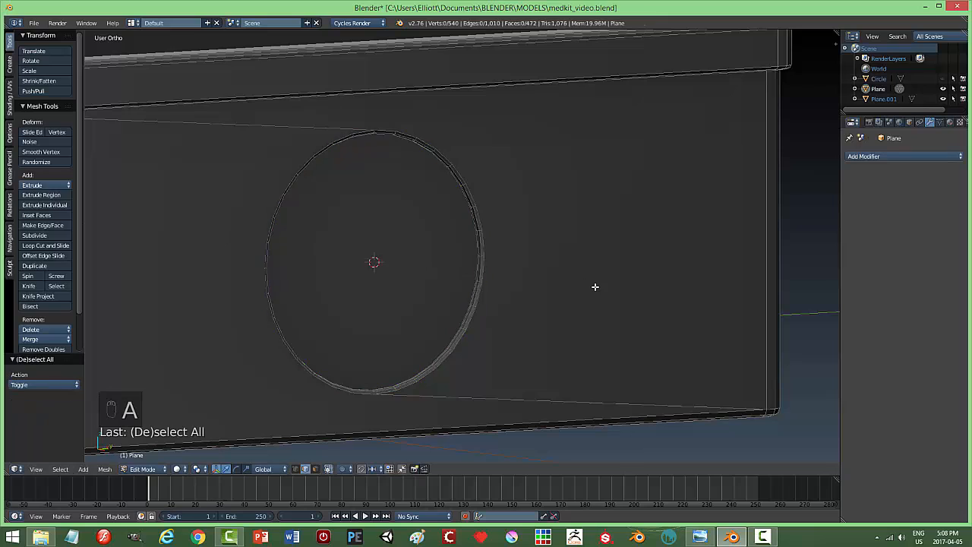
pyautogui.press('Tab')
pyautogui.click(562, 290)
pyautogui.moveTo(592, 287); pyautogui.dragTo(766, 298, button='middle')
pyautogui.scroll(3, 591, 184)
pyautogui.keyDown('shift'); pyautogui.moveTo(590, 184); pyautogui.dragTo(618, 357, button='middle'); pyautogui.keyUp('shift')
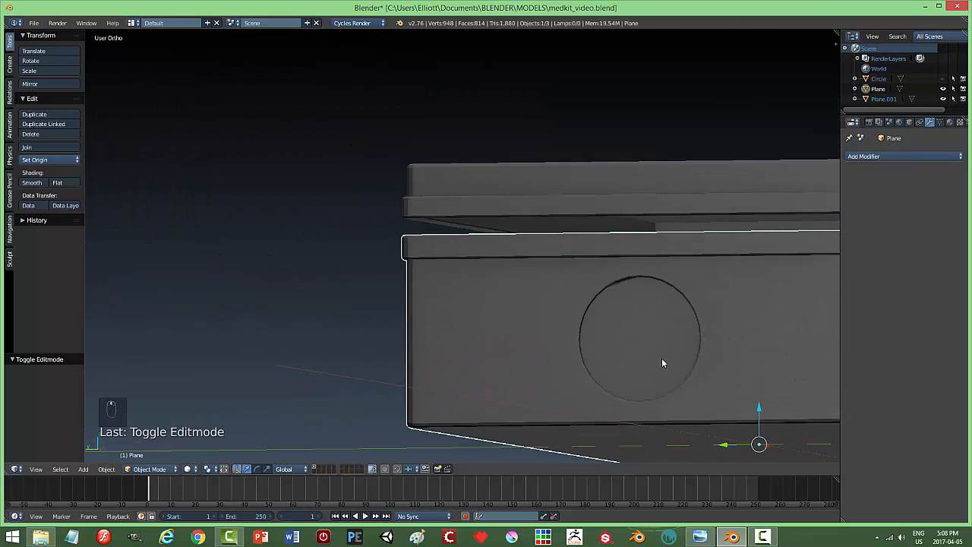
pyautogui.scroll(4, 617, 356)
pyautogui.keyDown('shift'); pyautogui.moveTo(735, 337); pyautogui.dragTo(492, 334, button='middle'); pyautogui.keyUp('shift')
pyautogui.scroll(3, 592, 350)
pyautogui.keyDown('shift'); pyautogui.moveTo(634, 343); pyautogui.dragTo(517, 252, button='middle'); pyautogui.keyUp('shift')
# Undo the bevel on the base's recess edges and stay in Object Mode
pyautogui.hotkey('ctrl', 'z')
pyautogui.scroll(-3, 684, 340)
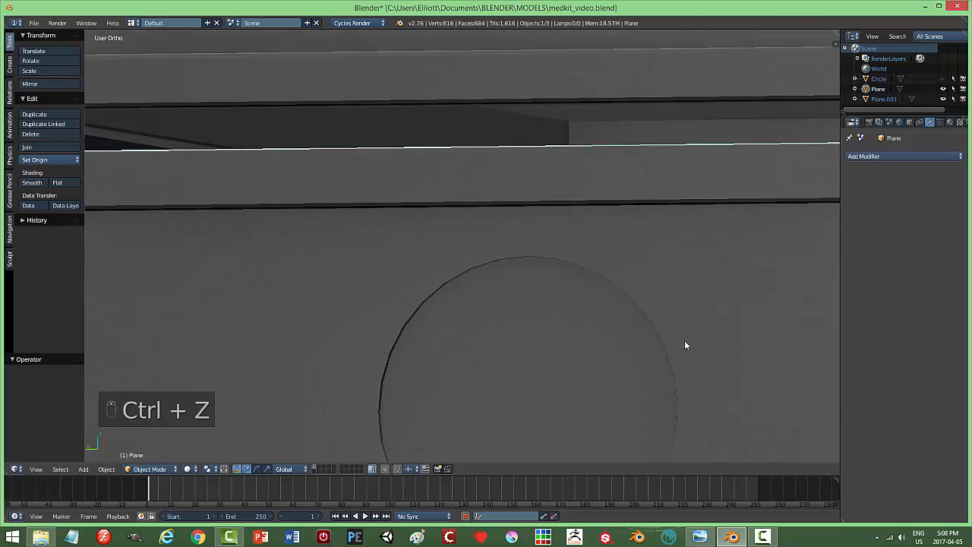
pyautogui.moveTo(688, 341); pyautogui.dragTo(520, 351, button='middle')
pyautogui.scroll(-3, 494, 311)
pyautogui.press('Tab')
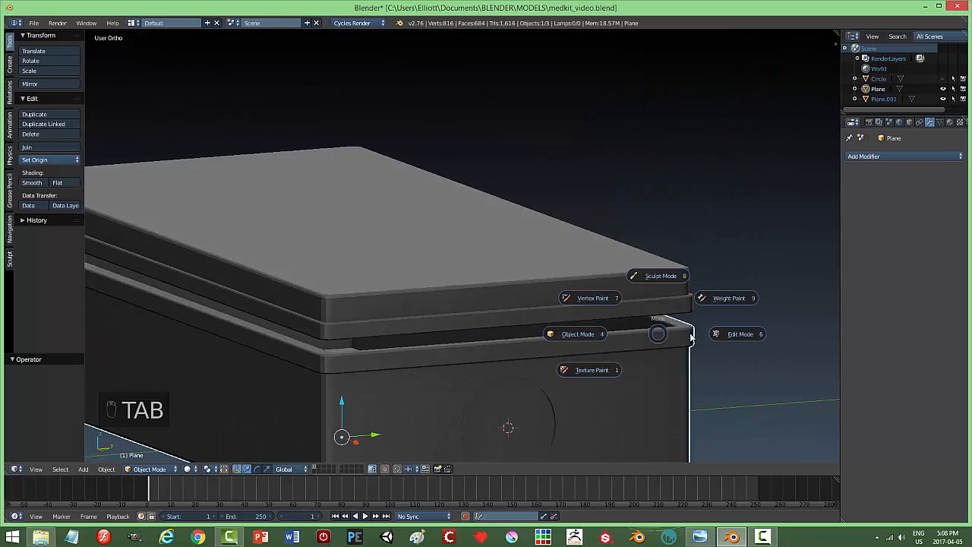
pyautogui.click(584, 333)
# Unhide the joined disc object, delete it, and save the file
pyautogui.hotkey('alt', 'h')
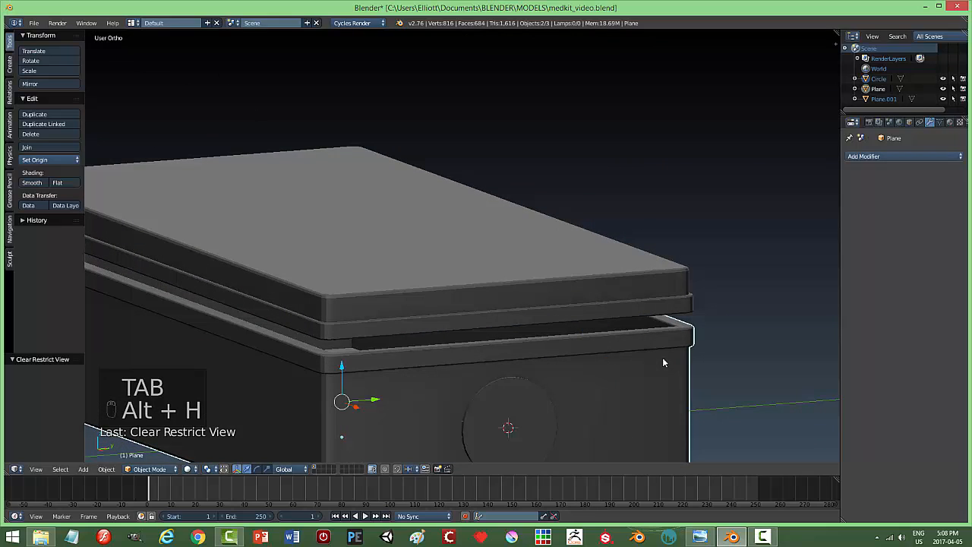
pyautogui.rightClick(585, 401)
pyautogui.press('x')
pyautogui.click(577, 403)
pyautogui.moveTo(617, 403); pyautogui.dragTo(525, 368, button='middle')
pyautogui.hotkey('ctrl', 's')
# Add a cube at the recess centre on the base's end wall and scale it to about 0.065
pyautogui.scroll(4, 516, 363)
pyautogui.moveTo(530, 429); pyautogui.dragTo(615, 353, button='middle')
pyautogui.click(646, 233)
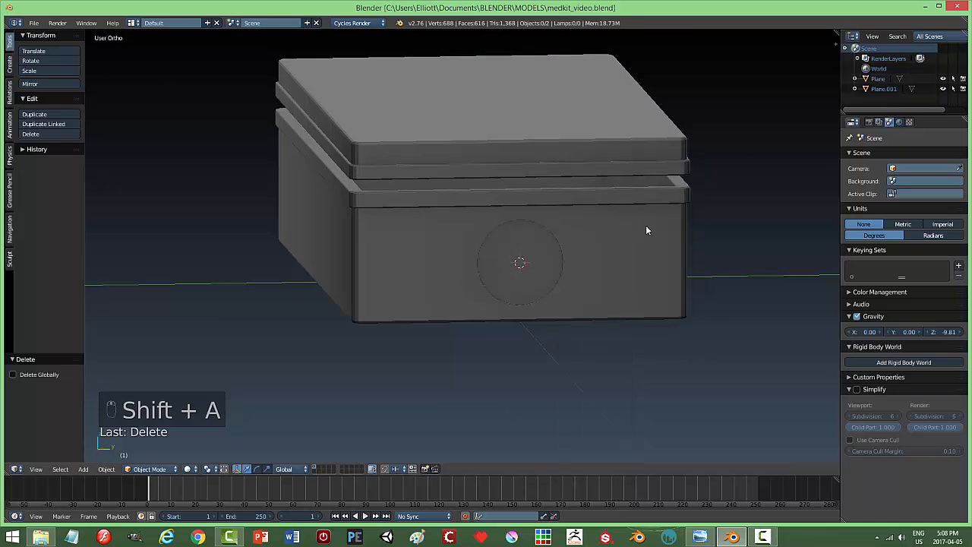
pyautogui.hotkey('shift', 'a')
pyautogui.moveTo(544, 348)
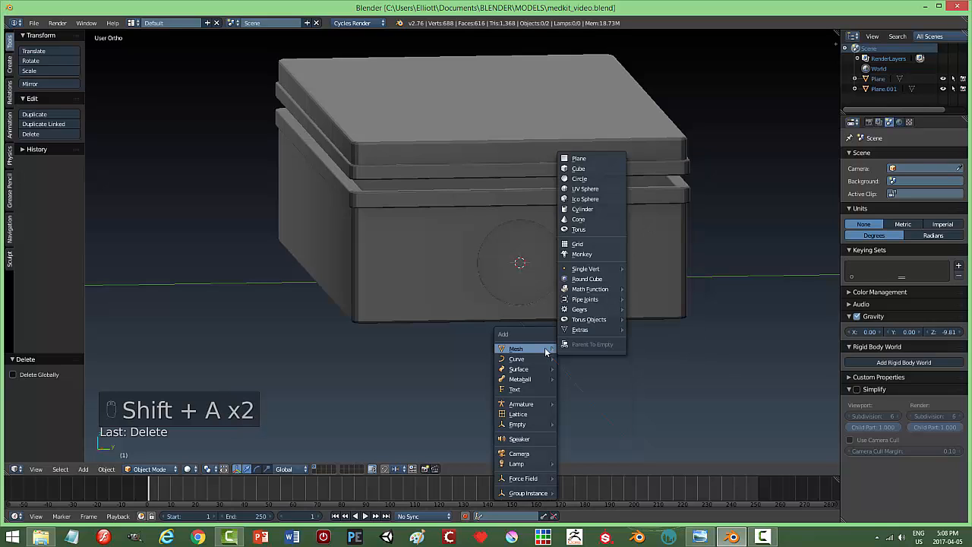
pyautogui.click(591, 169)
pyautogui.press('s')
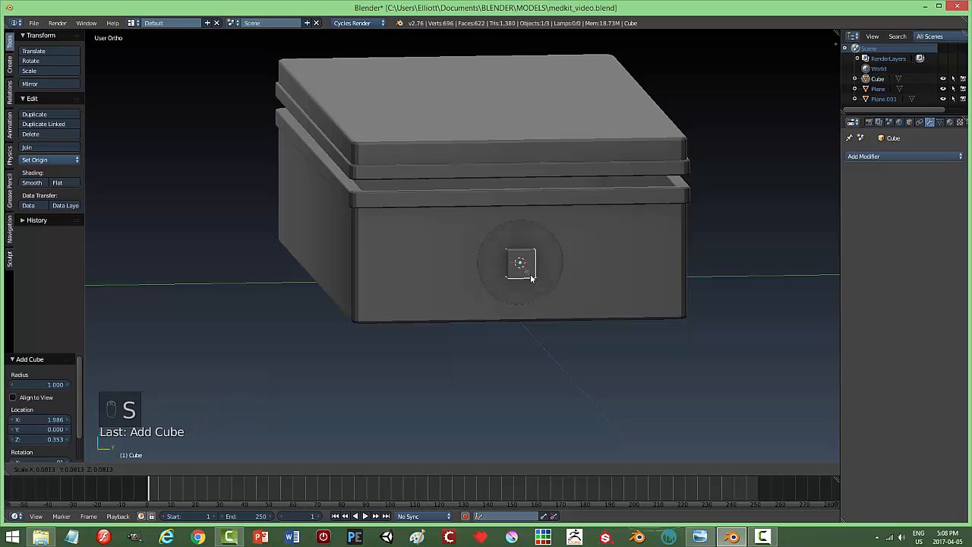
pyautogui.click(530, 275)
# Stretch the small cube along Y by a factor of about 3.041 into a horizontal bar
pyautogui.press('s')
pyautogui.press('y')
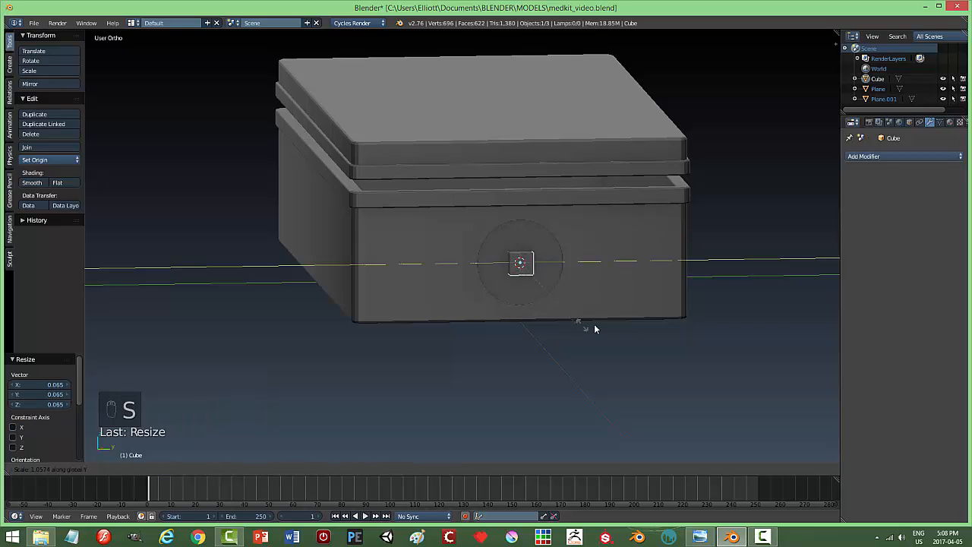
pyautogui.click(752, 334)
pyautogui.moveTo(660, 347); pyautogui.dragTo(625, 357, button='middle')
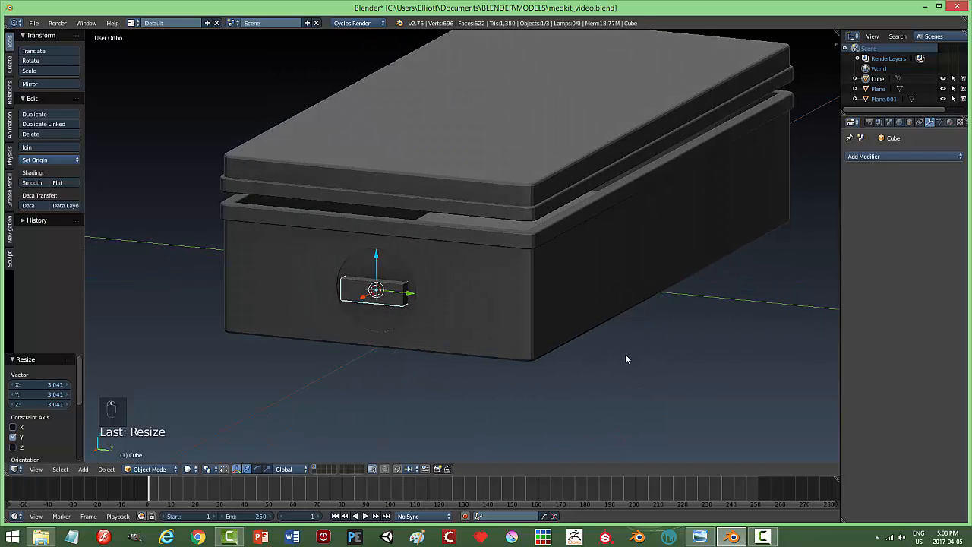
# Duplicate the bar in place and rotate the copy 90° about X to form a cross
pyautogui.hotkey('shift', 'd')
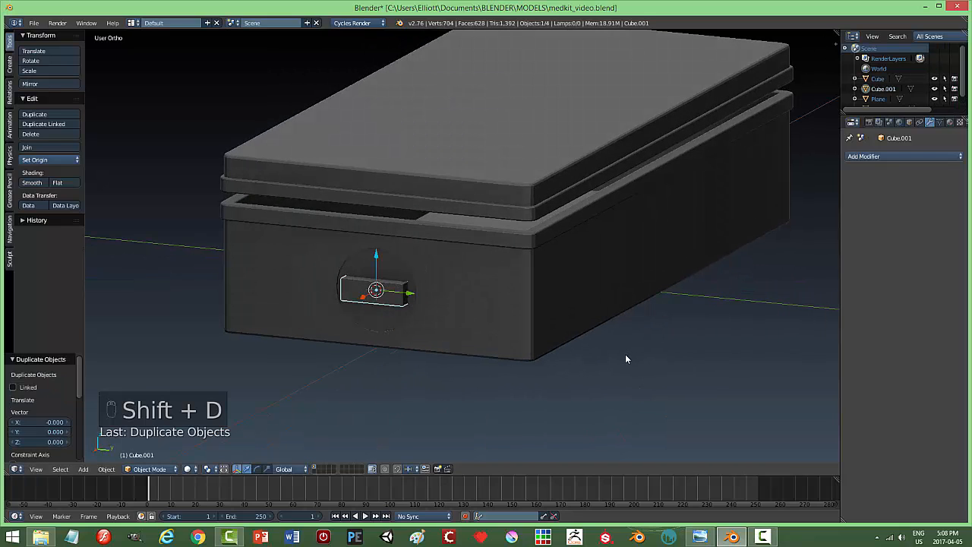
pyautogui.write('rx90')
pyautogui.press('Return')
# Join the two crossed bars into a single cross object
pyautogui.rightClick(404, 291)
pyautogui.hotkey('ctrl', 'u')
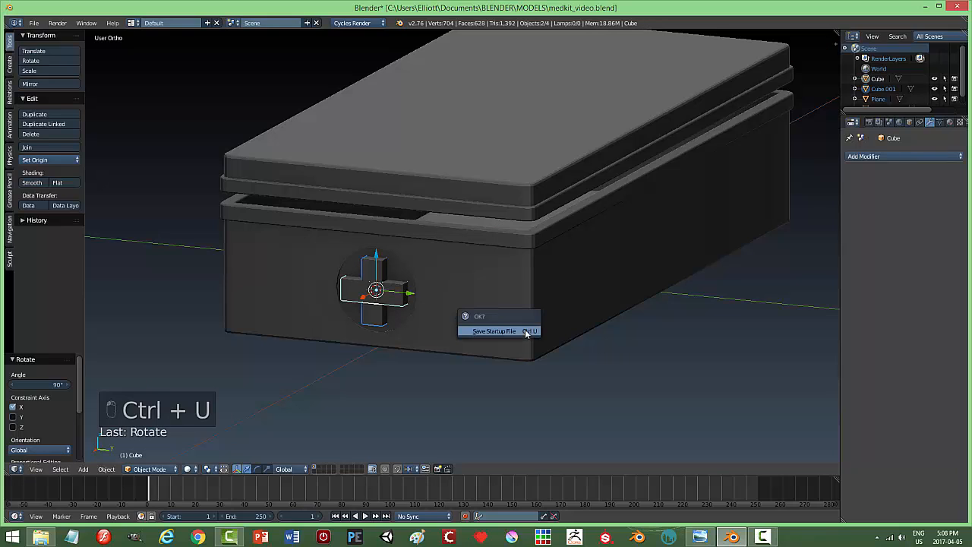
pyautogui.click(526, 331)
pyautogui.hotkey('ctrl', 'j')
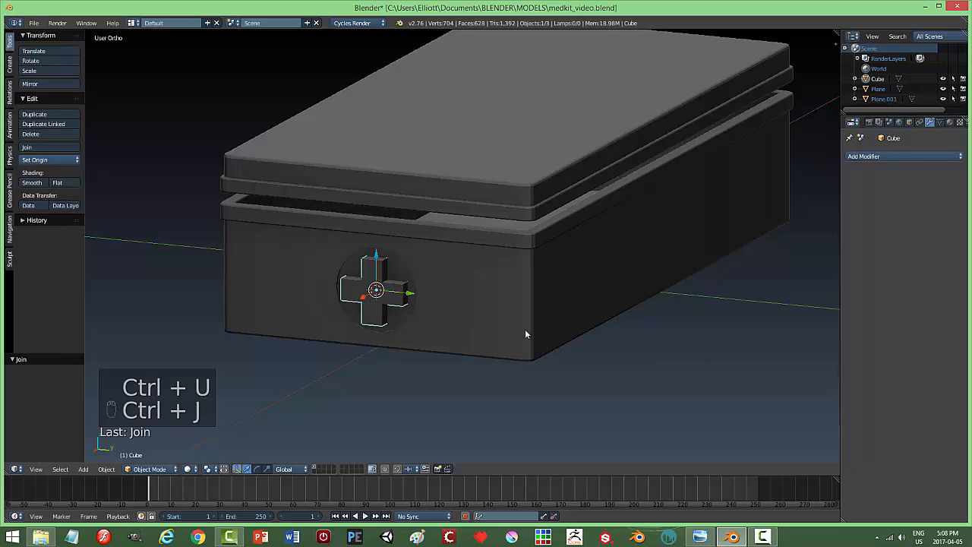
# Move the cross about 0.997 along X away from the end wall and scale its X thickness by about 0.324
pyautogui.scroll(-3, 462, 321)
pyautogui.moveTo(390, 286); pyautogui.dragTo(344, 307)
pyautogui.moveTo(565, 346); pyautogui.dragTo(524, 354, button='middle')
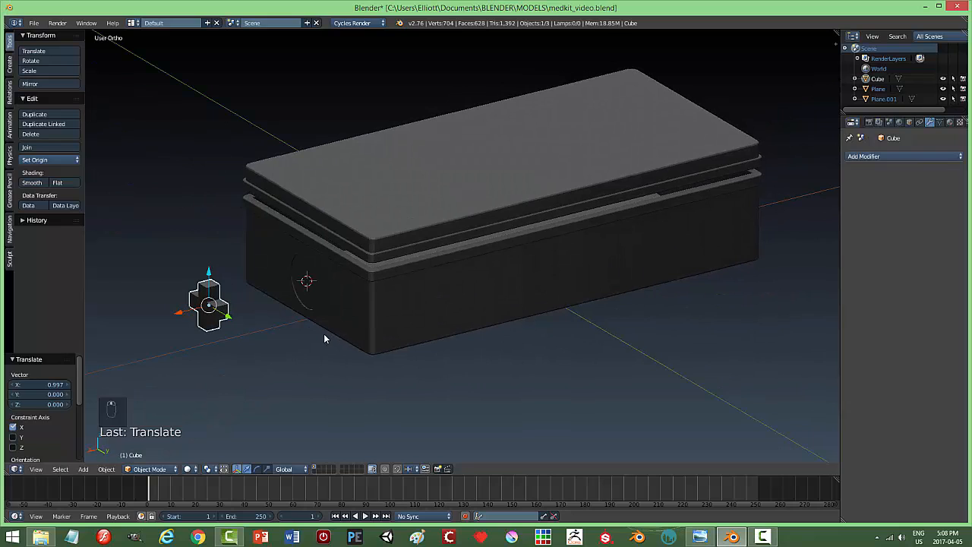
pyautogui.press('s')
pyautogui.click(243, 321)
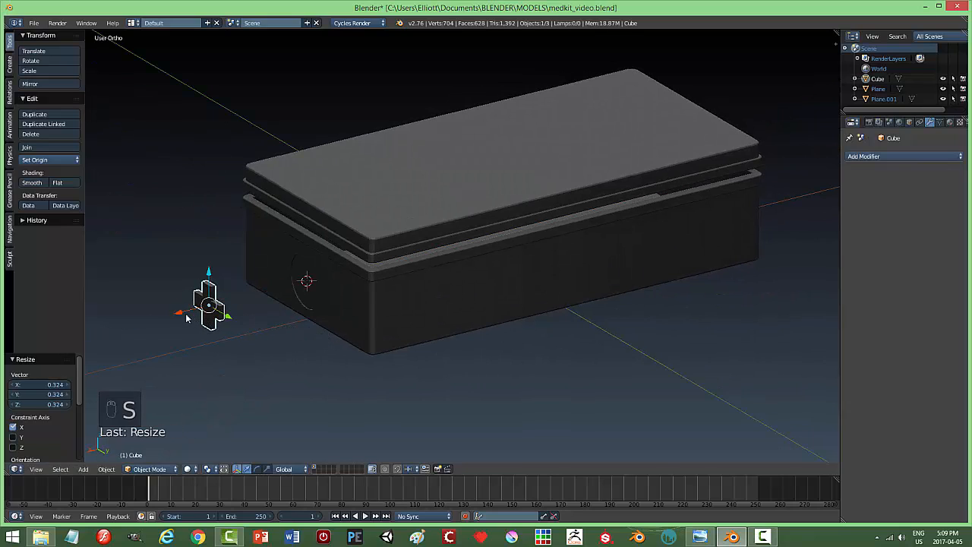
# Move the cross about -1.002 along X onto the round recess in the base's end wall
pyautogui.press('g')
pyautogui.click(280, 297)
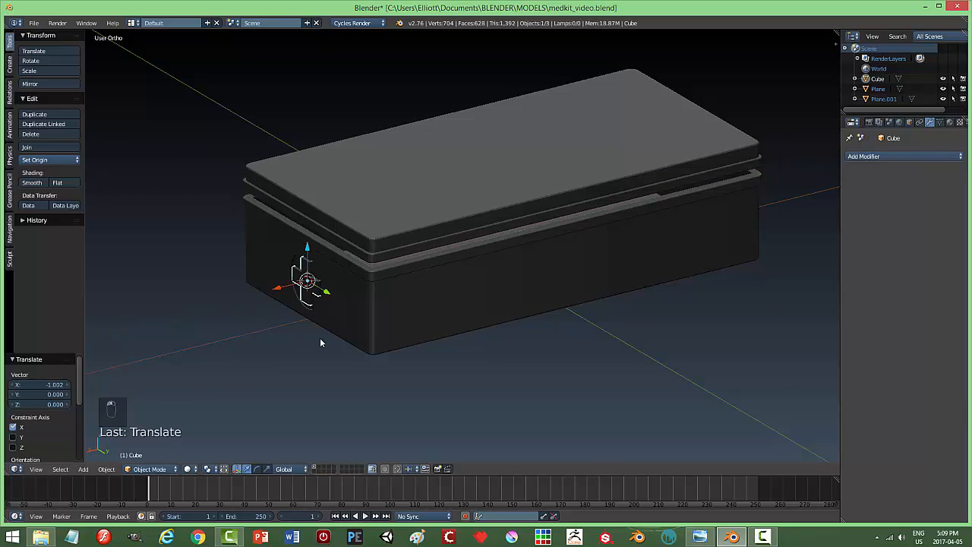
pyautogui.moveTo(310, 339); pyautogui.dragTo(492, 360, button='middle')
pyautogui.scroll(4, 515, 357)
pyautogui.press('KP_Decimal')
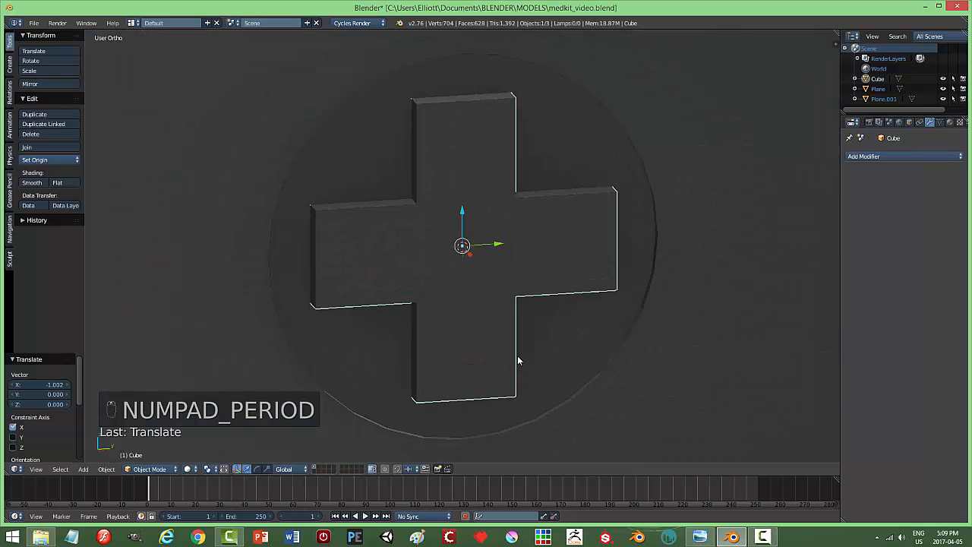
pyautogui.moveTo(605, 334); pyautogui.dragTo(555, 325, button='middle')
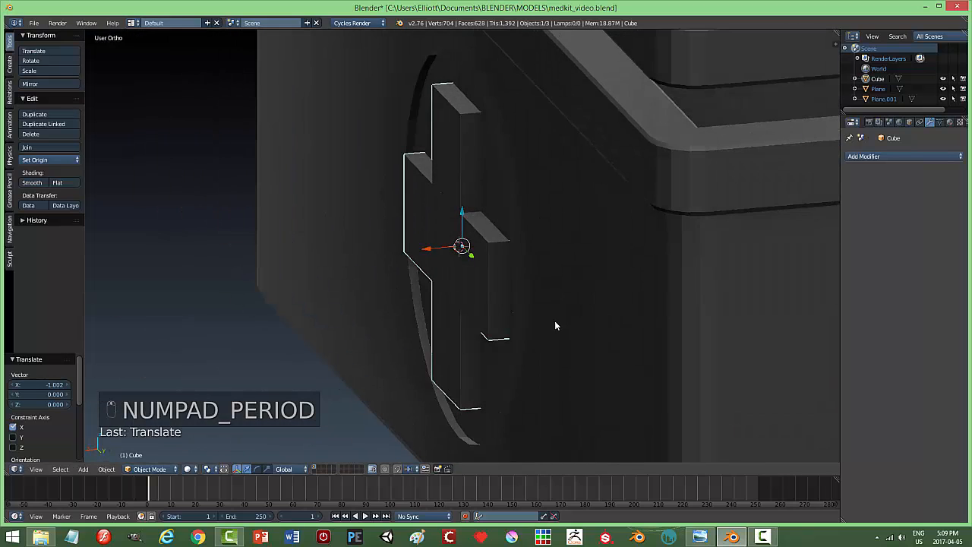
# Scale the cross's X thickness by about 0.220 and nudge it along X to sit in the recess
pyautogui.press('s')
pyautogui.press('x')
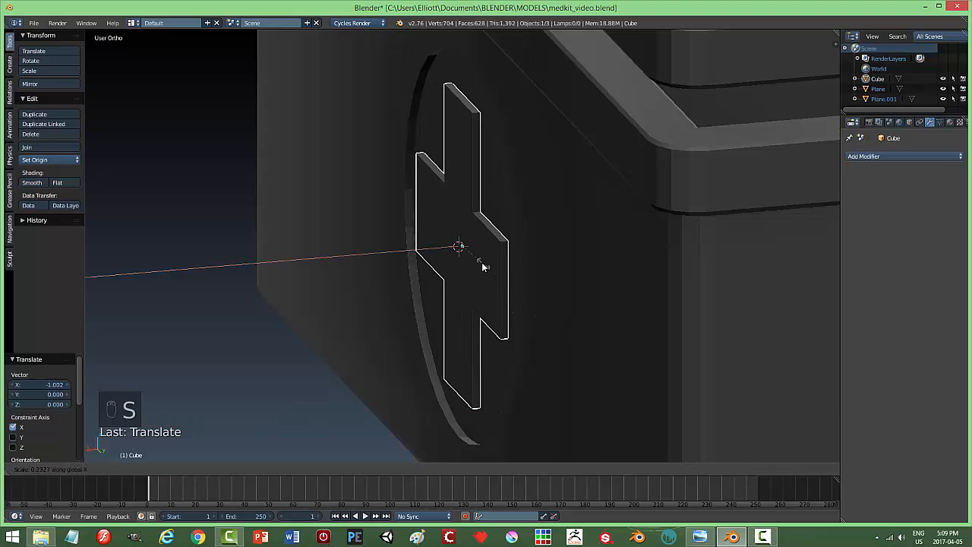
pyautogui.click(482, 266)
pyautogui.press('g')
pyautogui.press('x')
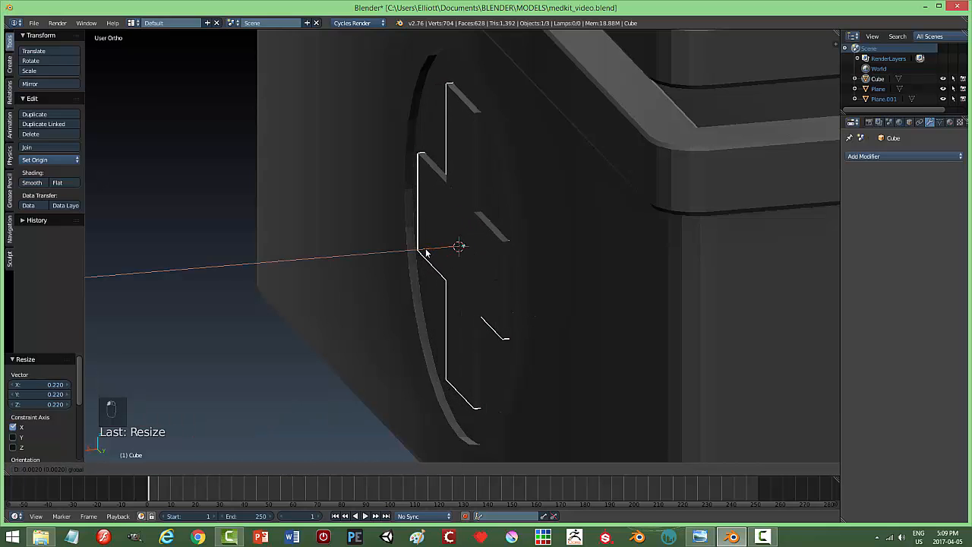
pyautogui.click(426, 253)
pyautogui.press('a')
pyautogui.moveTo(558, 318); pyautogui.dragTo(649, 304, button='middle')
pyautogui.rightClick(575, 258)
pyautogui.moveTo(575, 258); pyautogui.dragTo(514, 278, button='middle')
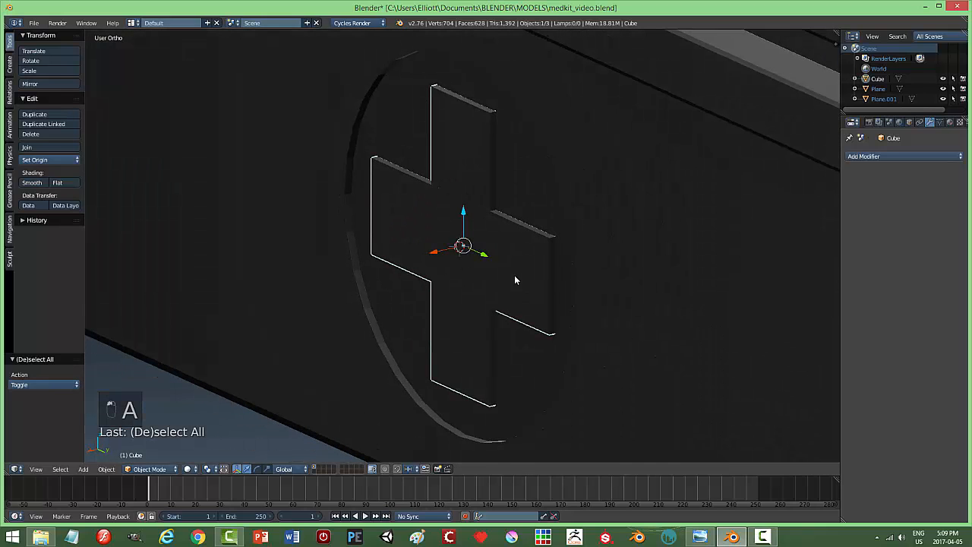
# Bevel all edges of the cross with an offset of about 0.018 and one segment
pyautogui.press('Tab')
pyautogui.press('Tab')
pyautogui.click(675, 275)
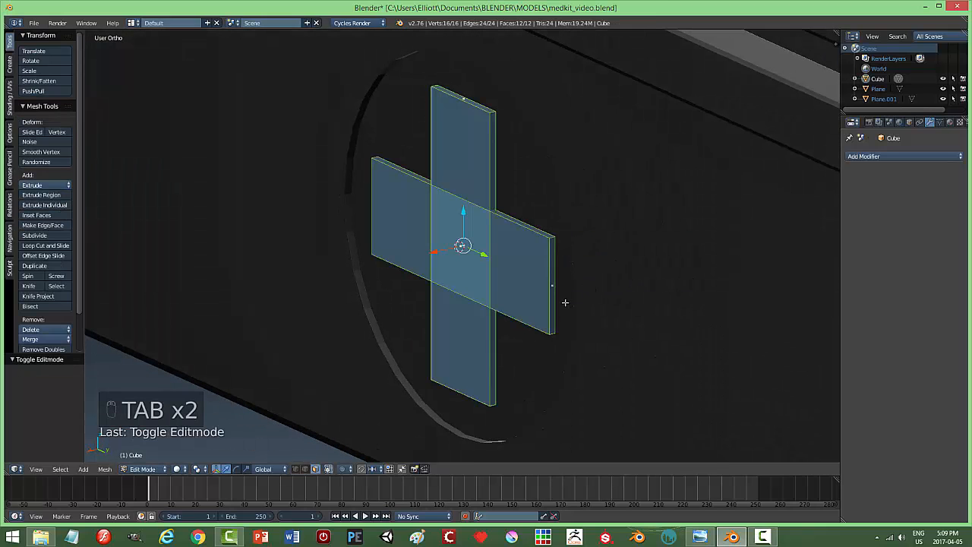
pyautogui.press('a')
pyautogui.press('a')
pyautogui.press('a')
pyautogui.press('a')
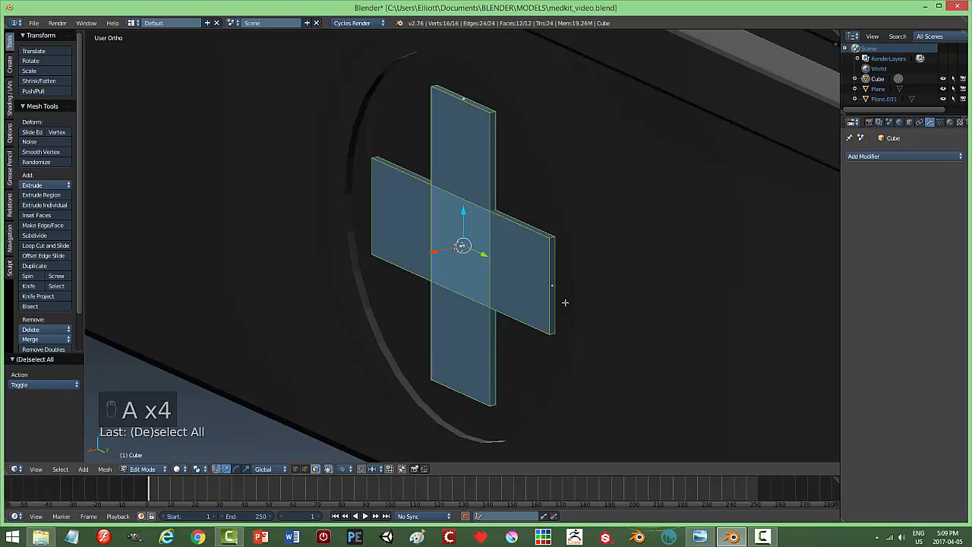
pyautogui.hotkey('ctrl', 'b')
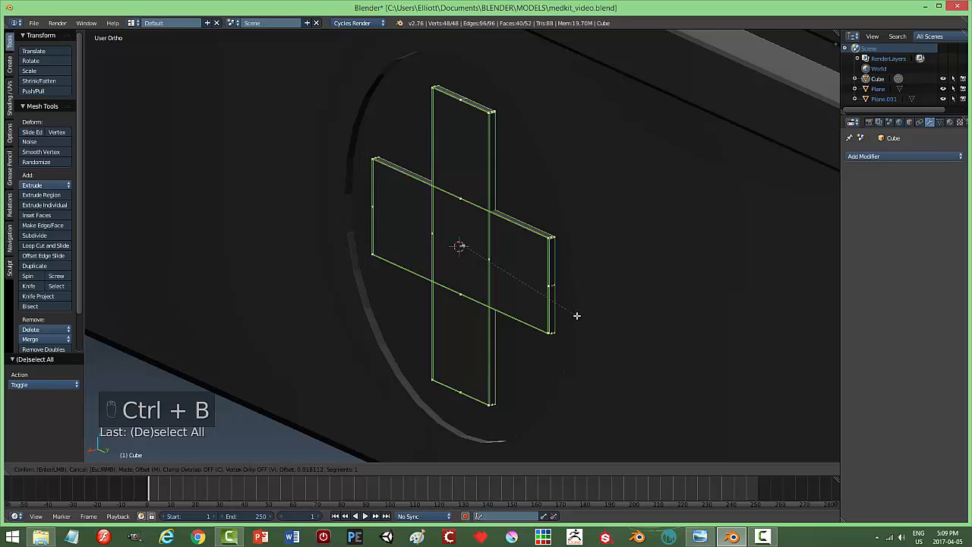
pyautogui.click(576, 315)
pyautogui.press('a')
pyautogui.press('Tab')
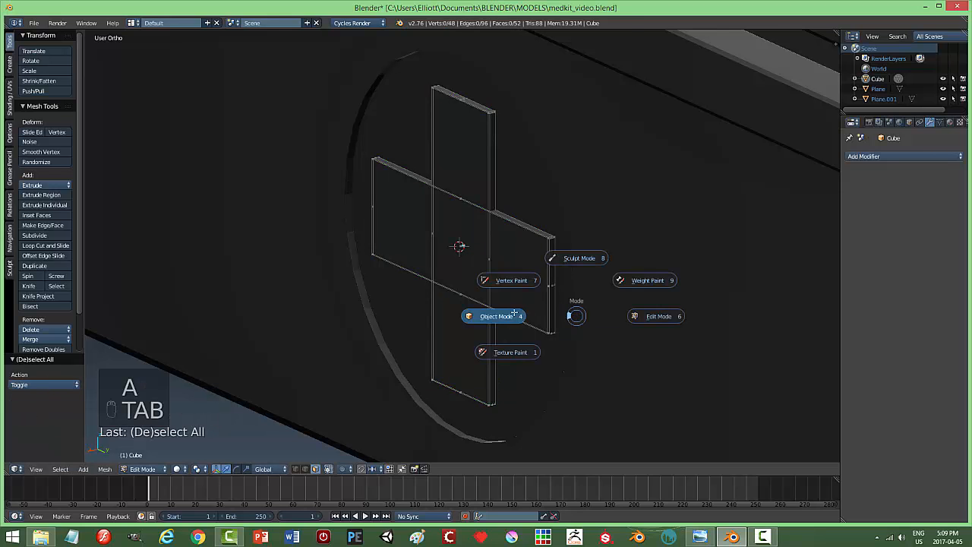
# Scale the beveled cross along X and adjust its depth in the recess
pyautogui.press('a')
pyautogui.moveTo(640, 295); pyautogui.dragTo(607, 284, button='middle')
pyautogui.rightClick(461, 271)
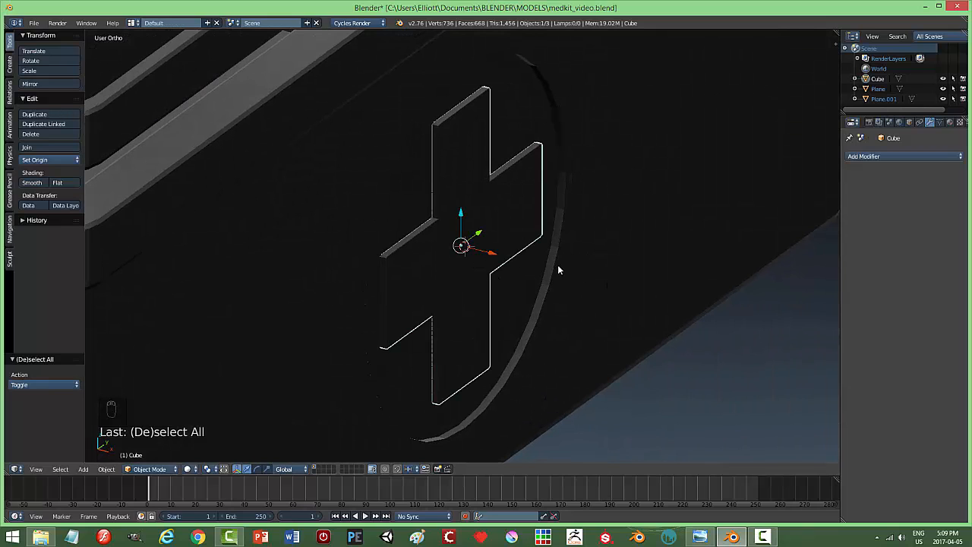
pyautogui.press('s')
pyautogui.press('x')
pyautogui.click(525, 259)
pyautogui.moveTo(494, 254); pyautogui.dragTo(489, 254)
pyautogui.press('a')
# Duplicate the cross in place and move the copy along X toward the base's opposite end
pyautogui.moveTo(535, 270); pyautogui.dragTo(493, 257, button='middle')
pyautogui.scroll(-7, 491, 274)
pyautogui.rightClick(476, 247)
pyautogui.hotkey('shift', 'd')
pyautogui.rightClick(521, 305)
pyautogui.moveTo(493, 247); pyautogui.dragTo(206, 260)
pyautogui.scroll(-4, 256, 256)
# Shift the cross copy about -0.956 along X and seat it in the opposite end wall's recess
pyautogui.moveTo(337, 248); pyautogui.dragTo(303, 275)
pyautogui.moveTo(303, 275); pyautogui.dragTo(313, 278, button='middle')
pyautogui.press('KP_Decimal')
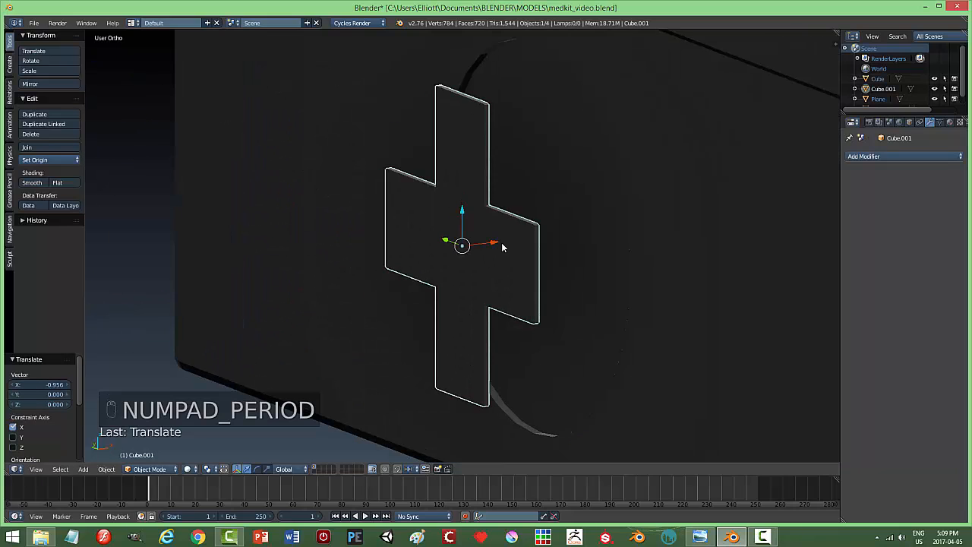
pyautogui.moveTo(499, 247); pyautogui.dragTo(575, 239)
pyautogui.press('a')
pyautogui.moveTo(616, 269)
pyautogui.mouseDown(button='middle')
pyautogui.moveTo(579, 275)
pyautogui.moveTo(568, 260)
pyautogui.moveTo(643, 240)
pyautogui.moveTo(694, 261)
pyautogui.moveTo(636, 312)
pyautogui.moveTo(530, 246)
pyautogui.moveTo(526, 270)
pyautogui.moveTo(770, 268)
pyautogui.moveTo(630, 263)
pyautogui.mouseUp(button='middle')
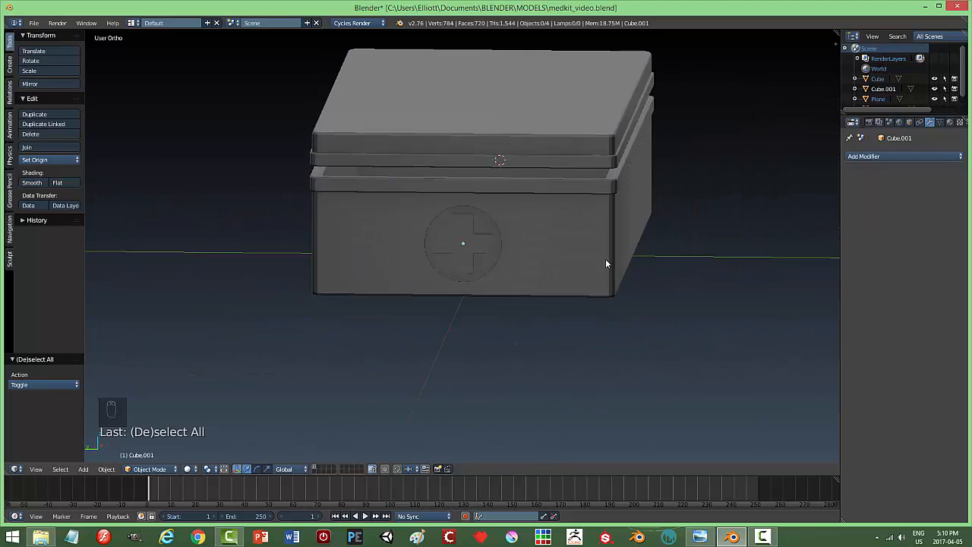
# Join the copied cross into the case's base object
pyautogui.rightClick(488, 246)
pyautogui.keyDown('shift'); pyautogui.rightClick(648, 242); pyautogui.keyUp('shift')
pyautogui.hotkey('ctrl', 'j')
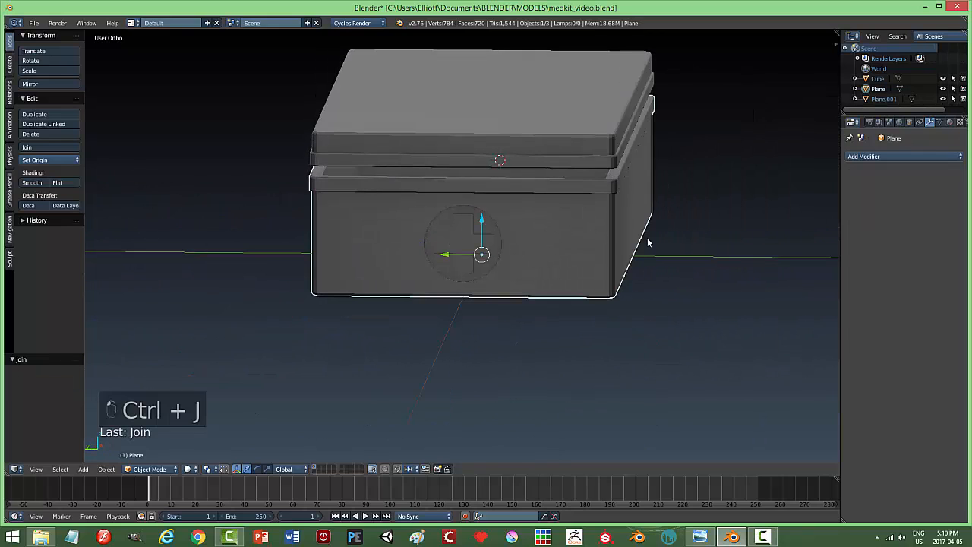
# Join the remaining cross on the other end wall into the base and save the file
pyautogui.scroll(-4, 641, 247)
pyautogui.moveTo(638, 252); pyautogui.dragTo(475, 244, button='middle')
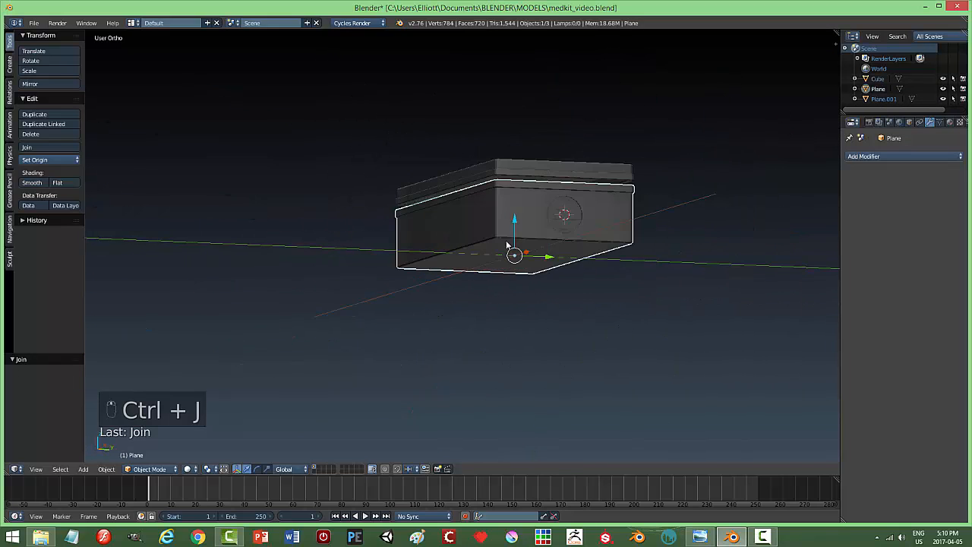
pyautogui.rightClick(561, 219)
pyautogui.keyDown('shift'); pyautogui.click(605, 217); pyautogui.keyUp('shift')
pyautogui.keyDown('shift'); pyautogui.rightClick(623, 209); pyautogui.keyUp('shift')
pyautogui.hotkey('ctrl', 'j')
pyautogui.press('a')
pyautogui.moveTo(655, 209); pyautogui.dragTo(451, 296, button='middle')
pyautogui.scroll(4, 532, 196)
pyautogui.hotkey('ctrl', 's')
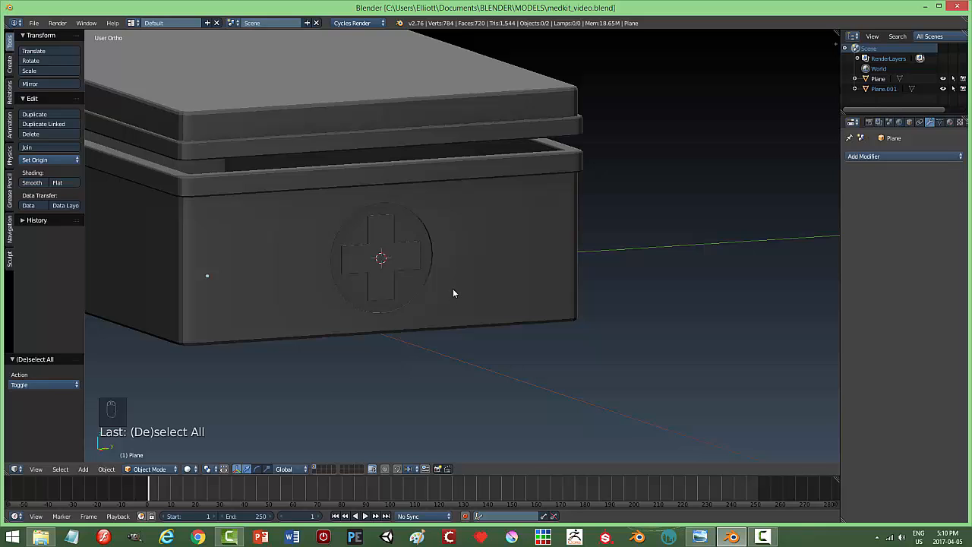
# Snap the 3D cursor to the center of the base's long side face and return to Object Mode
pyautogui.moveTo(372, 291); pyautogui.dragTo(367, 251, button='middle')
pyautogui.scroll(-3, 347, 266)
pyautogui.rightClick(583, 255)
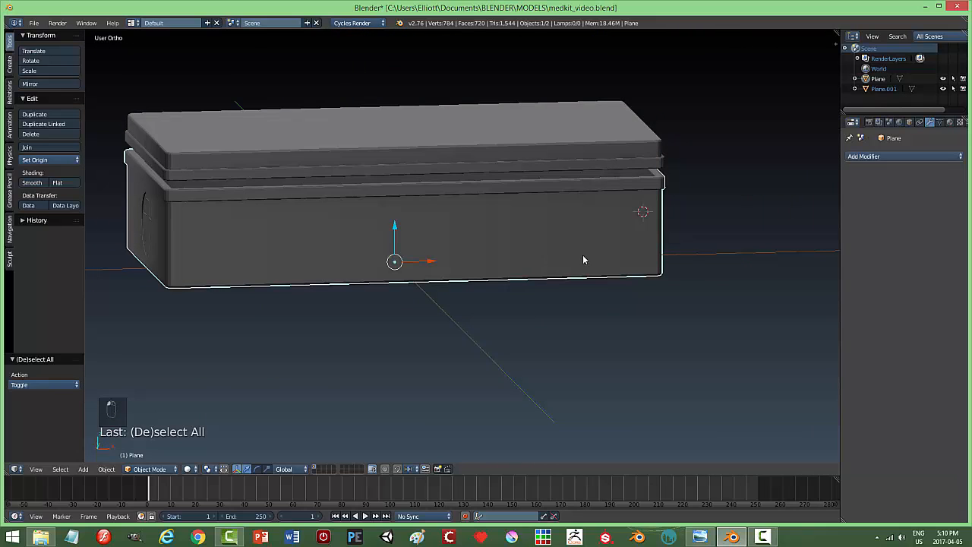
pyautogui.press('Tab')
pyautogui.rightClick(581, 260)
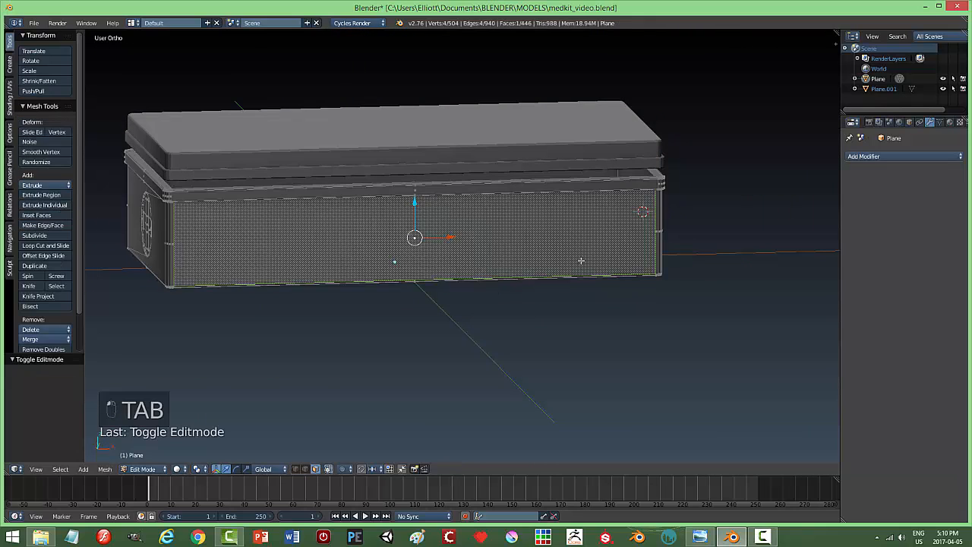
pyautogui.hotkey('shift', 's')
pyautogui.click(596, 332)
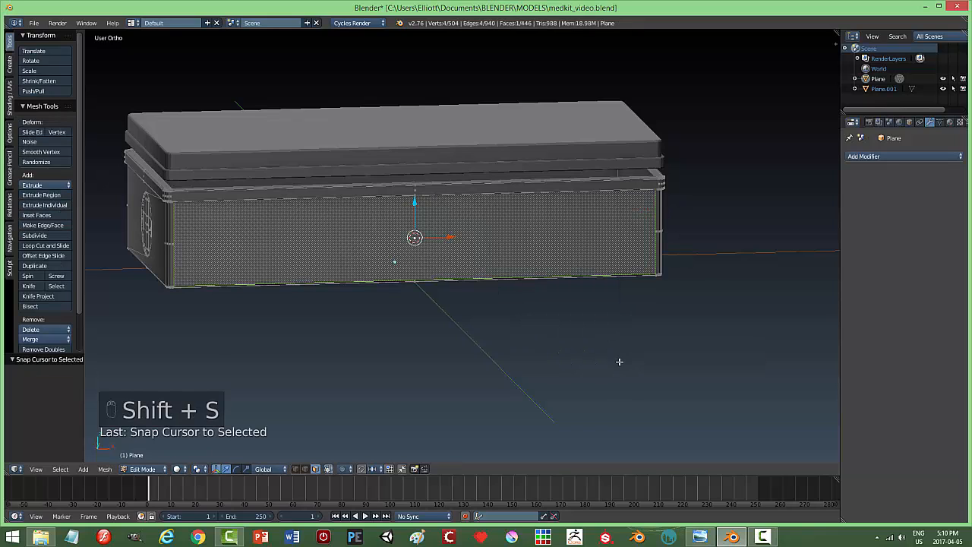
pyautogui.press('a')
pyautogui.press('Tab')
pyautogui.click(542, 364)
# Check the handle in the MedKit.png reference in Windows Photo Viewer, and back in Blender add a mesh cylinder at the 3D cursor
pyautogui.moveTo(623, 312); pyautogui.dragTo(360, 283, button='middle')
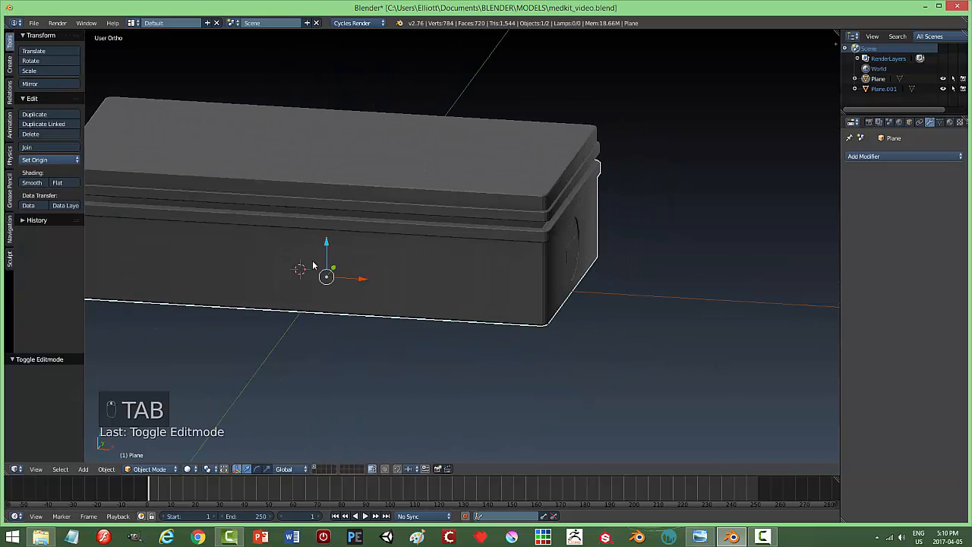
pyautogui.click(700, 537)
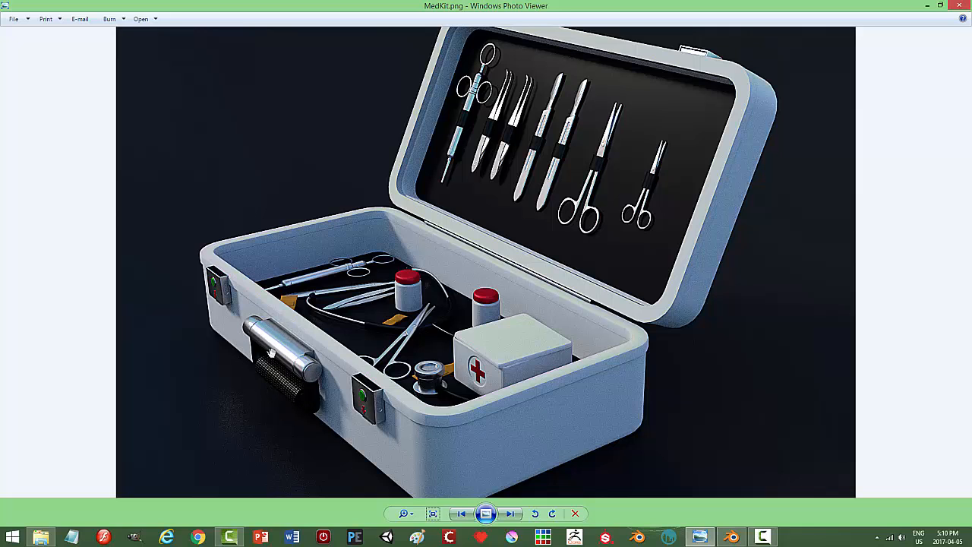
pyautogui.click(730, 537)
pyautogui.moveTo(466, 321); pyautogui.dragTo(413, 330, button='middle')
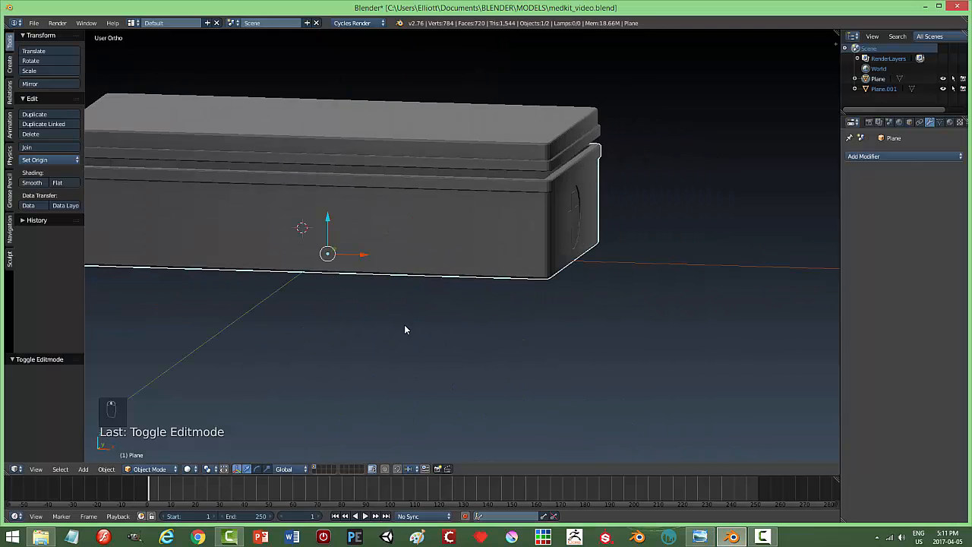
pyautogui.press('KP_Decimal')
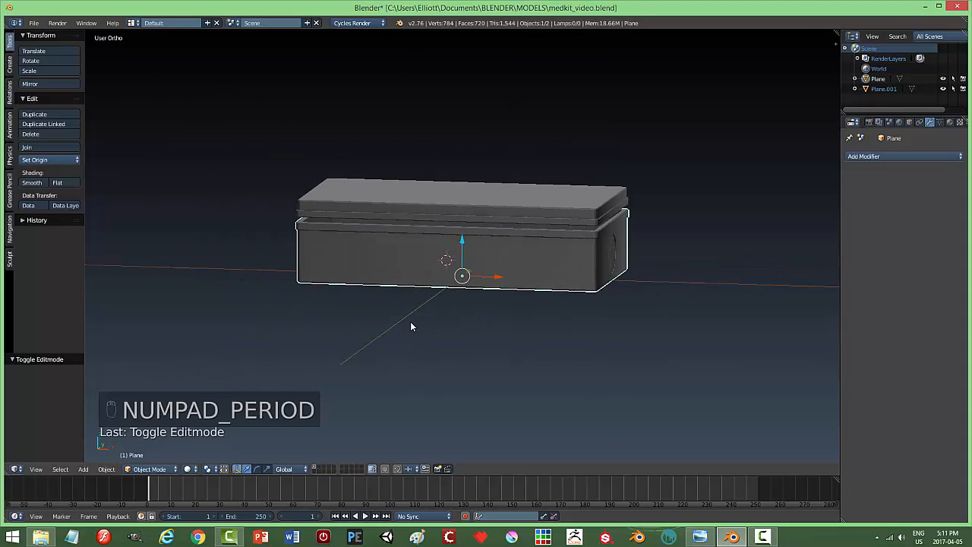
pyautogui.hotkey('shift', 'a')
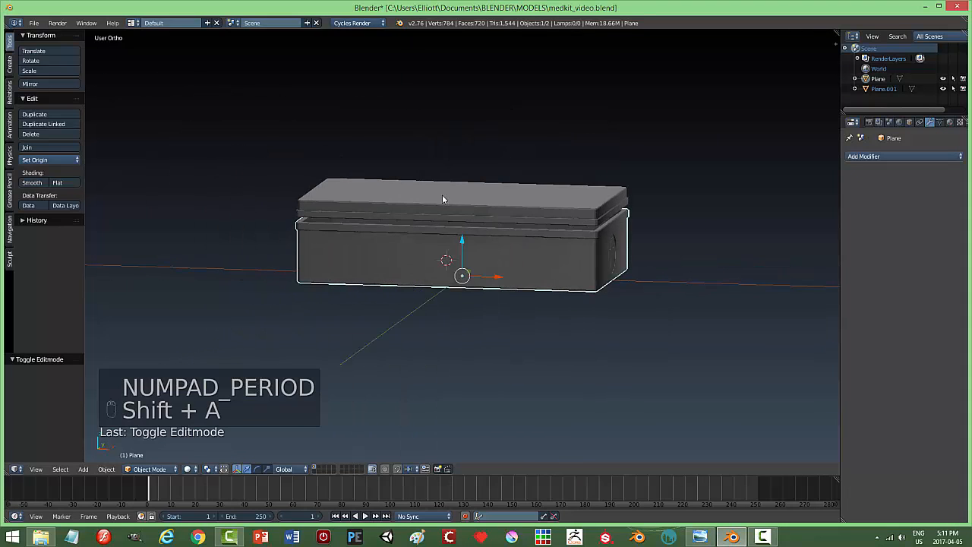
pyautogui.hotkey('shift', 'a')
pyautogui.moveTo(394, 323)
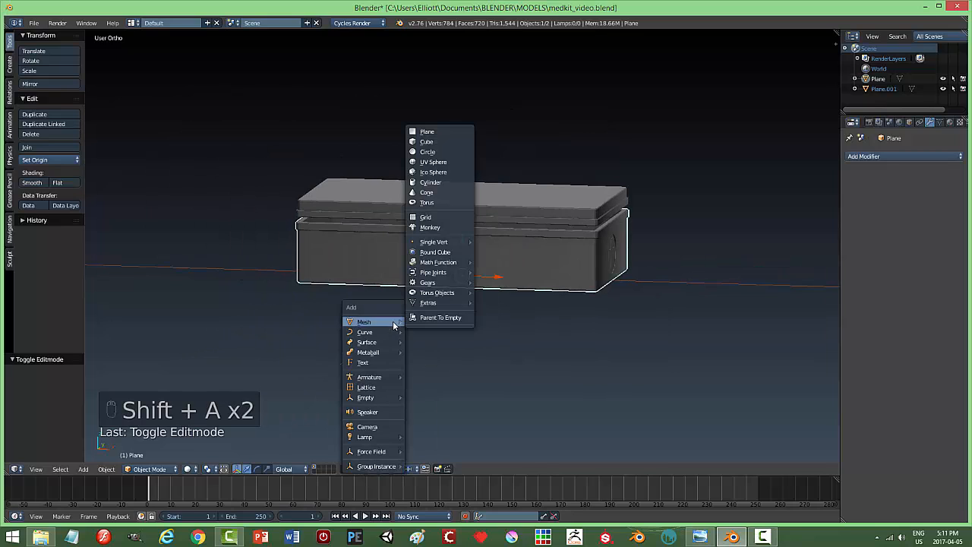
pyautogui.click(428, 183)
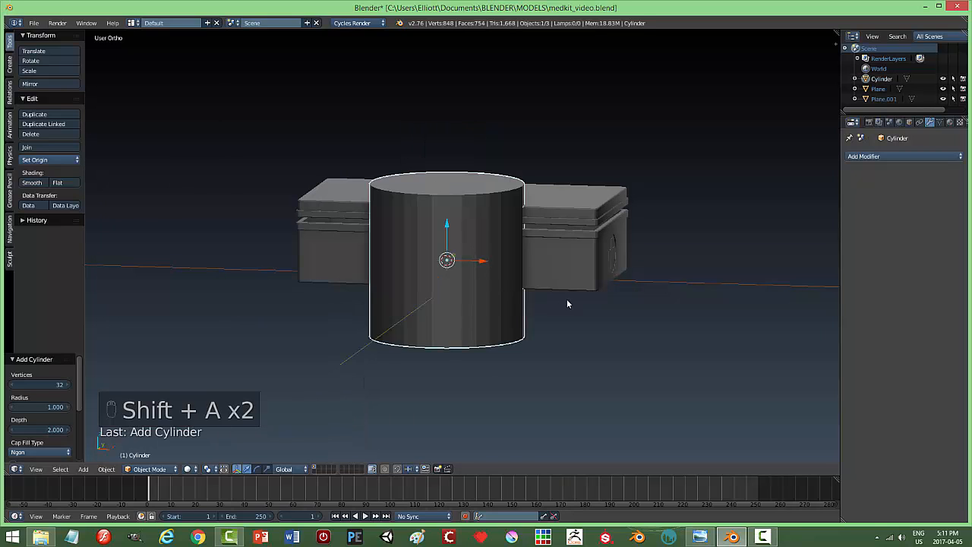
# Rotate the cylinder 90° about Y so it lies along the case's length
pyautogui.press('r')
pyautogui.press('y')
pyautogui.press('9')
pyautogui.press('0')
pyautogui.press('Return')
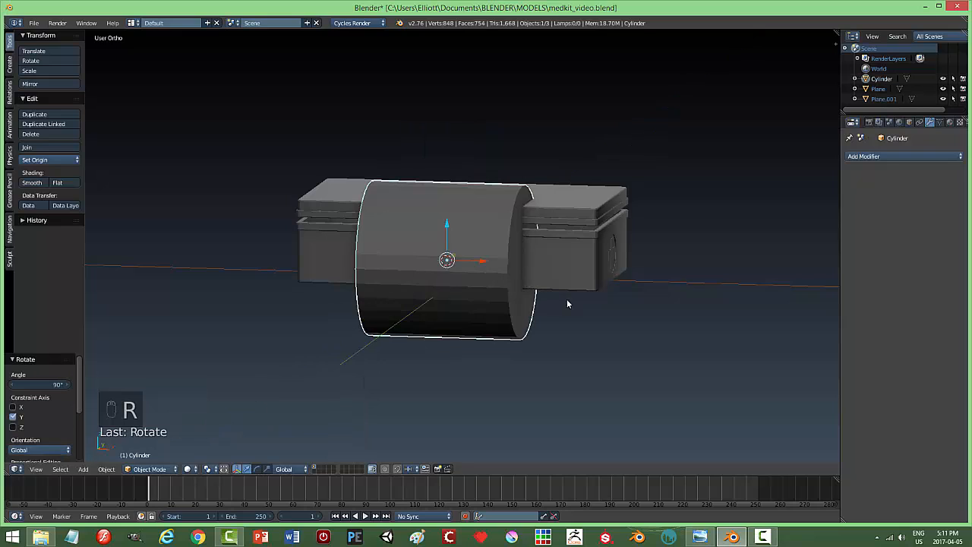
# Scale the cylinder down to roughly a tenth of its size and stretch it along X into a handle bar
pyautogui.press('s')
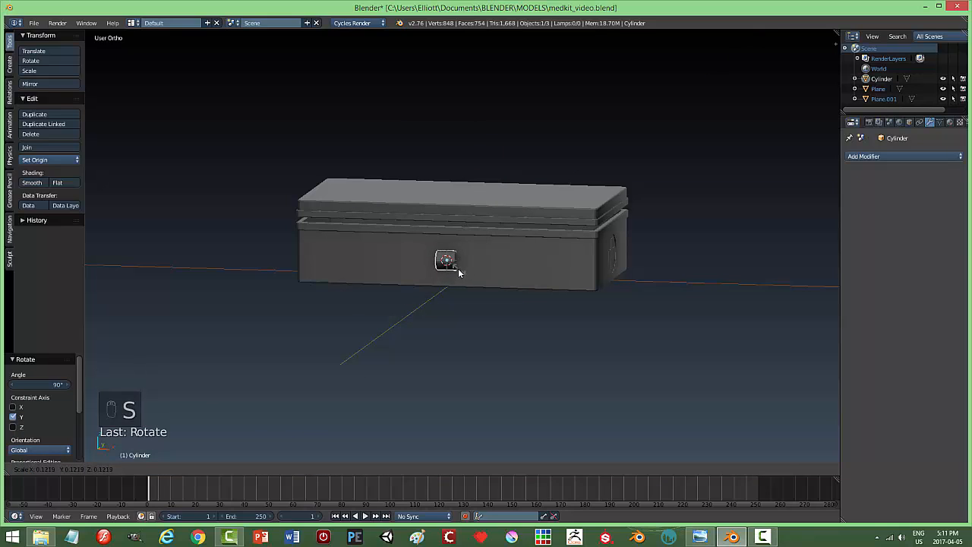
pyautogui.click(455, 268)
pyautogui.press('s')
pyautogui.press('x')
pyautogui.click(611, 278)
# Raise the handle cylinder about 0.199 along Z and position it along Y just outside the long wall, shifting it a further -0.071
pyautogui.moveTo(612, 278); pyautogui.dragTo(456, 258, button='middle')
pyautogui.moveTo(418, 252); pyautogui.dragTo(381, 206)
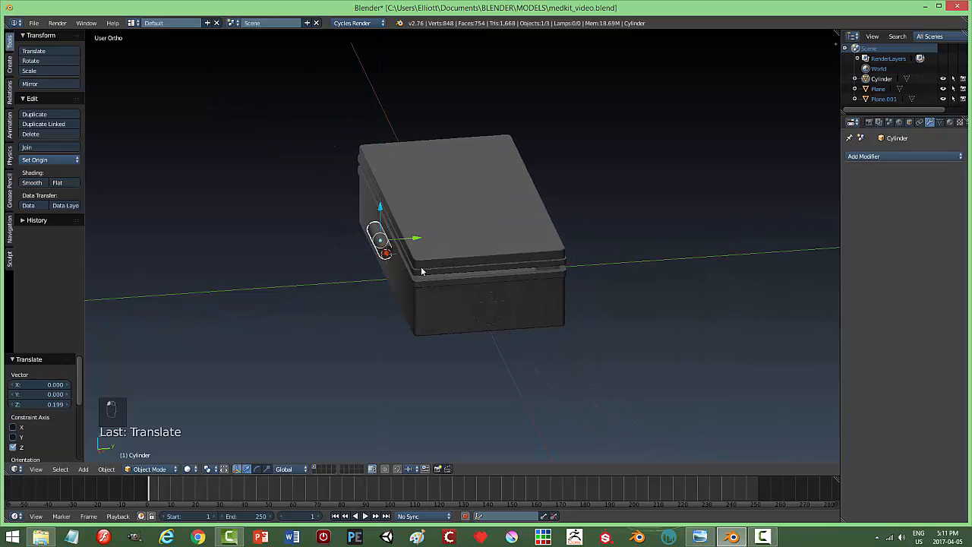
pyautogui.press('KP_Decimal')
pyautogui.scroll(-3, 462, 269)
pyautogui.moveTo(462, 270); pyautogui.dragTo(497, 271, button='middle')
pyautogui.moveTo(495, 246); pyautogui.dragTo(478, 249)
# Shrink the handle cylinder uniformly to make it thinner, and scale its length along X
pyautogui.moveTo(449, 299); pyautogui.dragTo(705, 269, button='middle')
pyautogui.press('s')
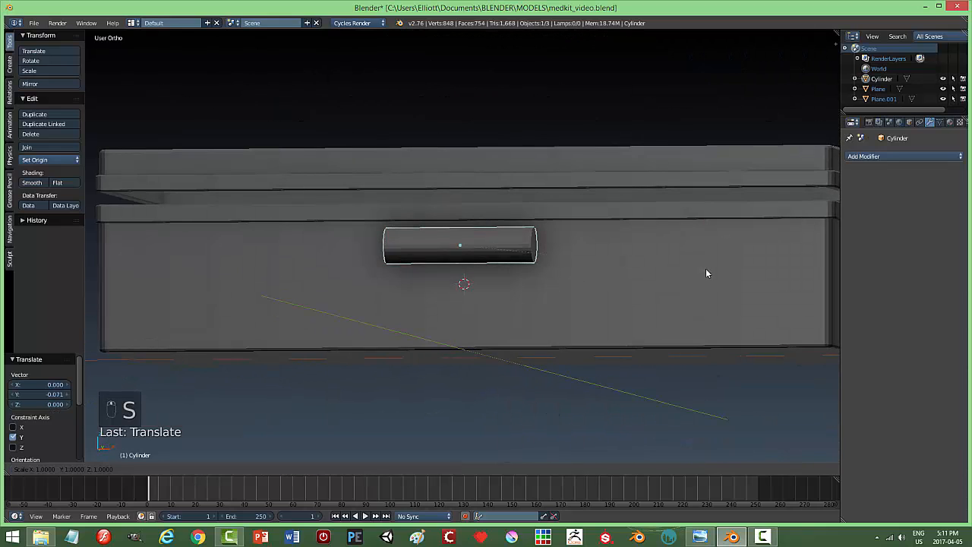
pyautogui.click(612, 300)
pyautogui.press('s')
pyautogui.press('x')
pyautogui.click(658, 307)
# Nudge the handle cylinder's position by the wall and, after comparing with MedKit.png, scale its length along X by about 1.082
pyautogui.moveTo(658, 307); pyautogui.dragTo(624, 301, button='middle')
pyautogui.moveTo(487, 246); pyautogui.dragTo(490, 260)
pyautogui.moveTo(489, 259); pyautogui.dragTo(640, 369, button='middle')
pyautogui.click(710, 539)
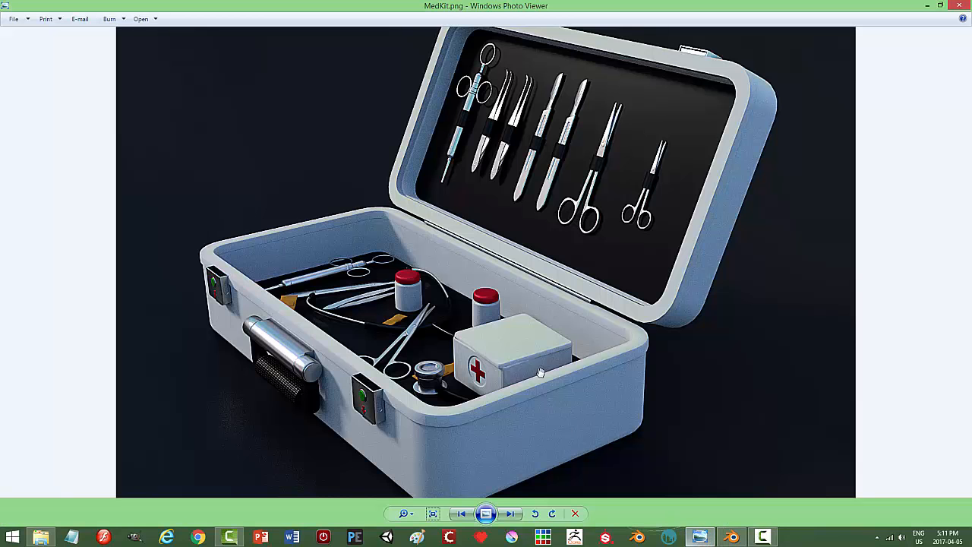
pyautogui.click(732, 539)
pyautogui.moveTo(566, 378); pyautogui.dragTo(636, 291, button='middle')
pyautogui.press('s')
pyautogui.press('x')
pyautogui.click(582, 316)
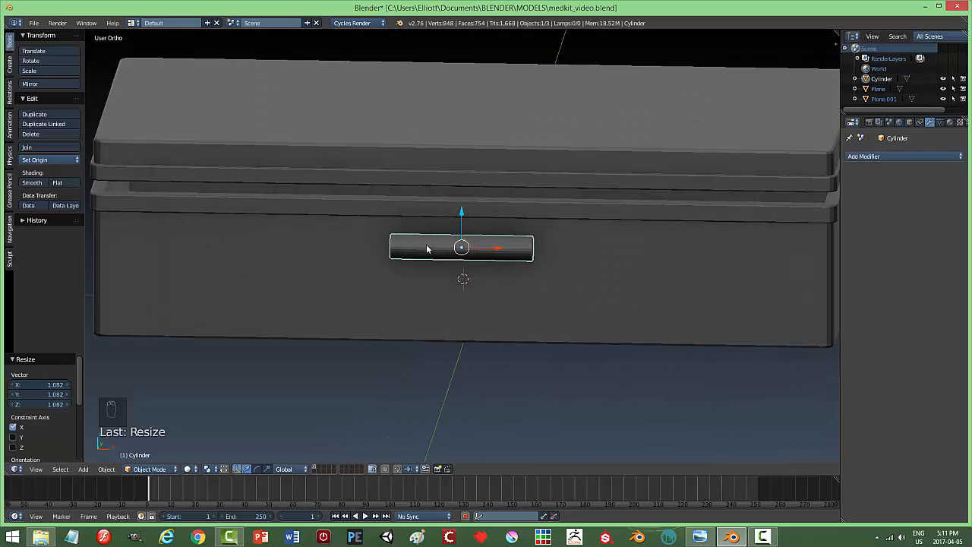
# Add two loop cuts around the handle cylinder and spread them toward its ends by scaling about 1.891 along X
pyautogui.press('Tab')
pyautogui.click(616, 282)
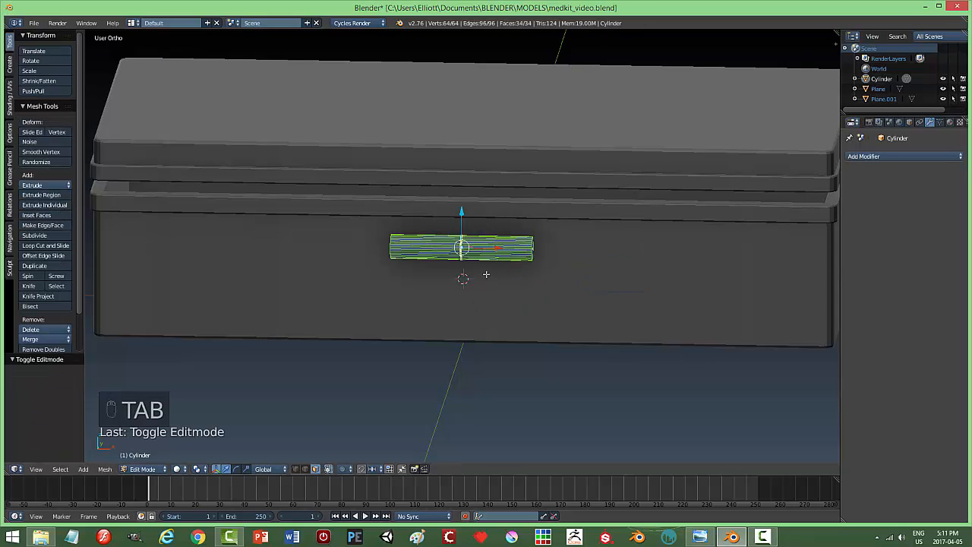
pyautogui.hotkey('ctrl', 'r')
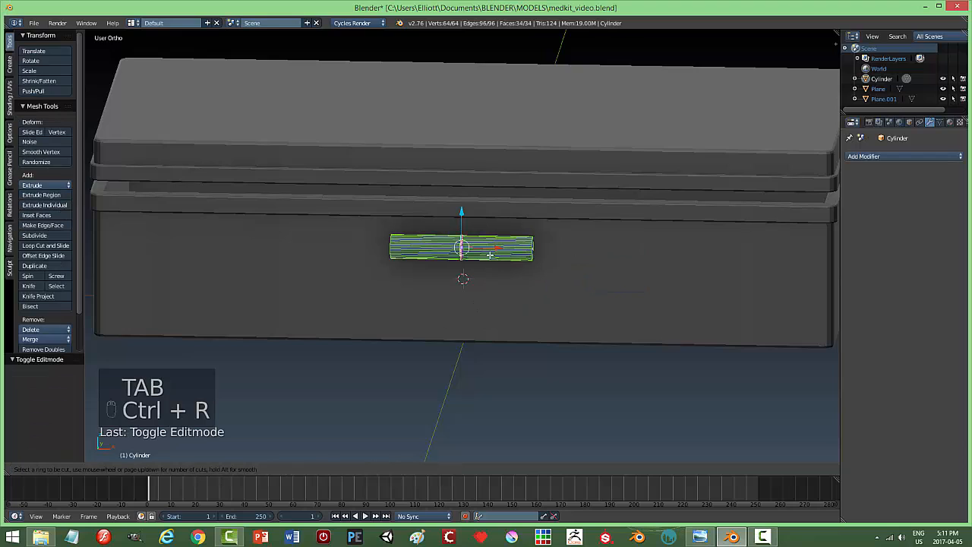
pyautogui.scroll(1, 489, 254)
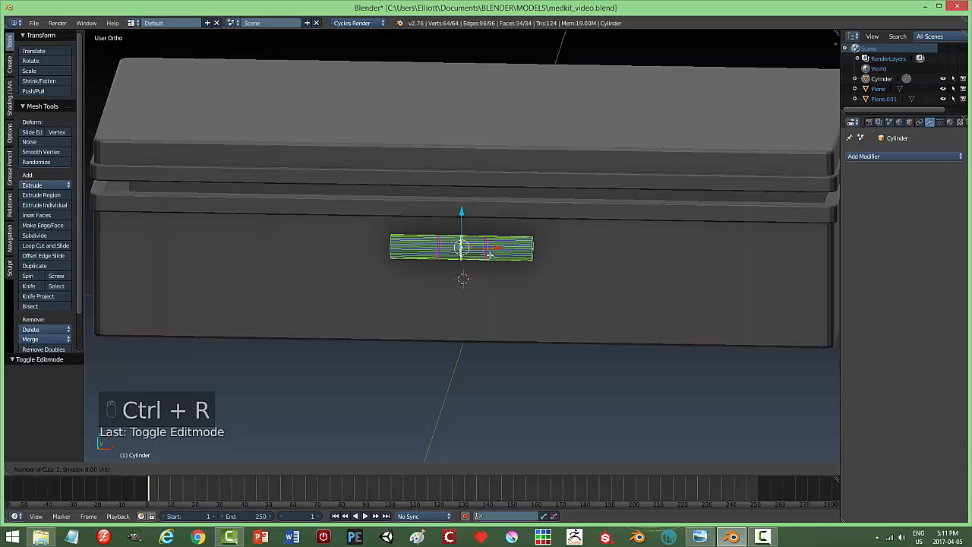
pyautogui.click(490, 255)
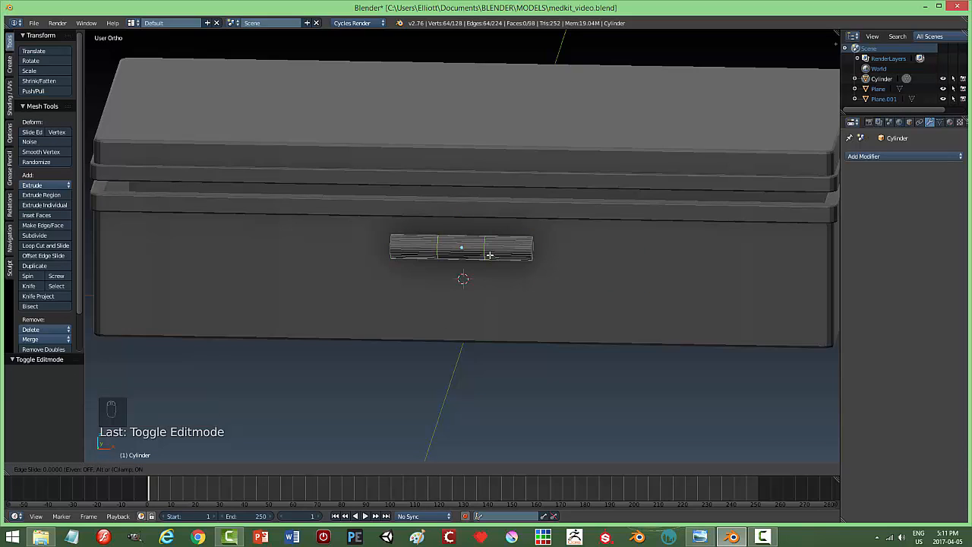
pyautogui.click(489, 255)
pyautogui.press('s')
pyautogui.press('x')
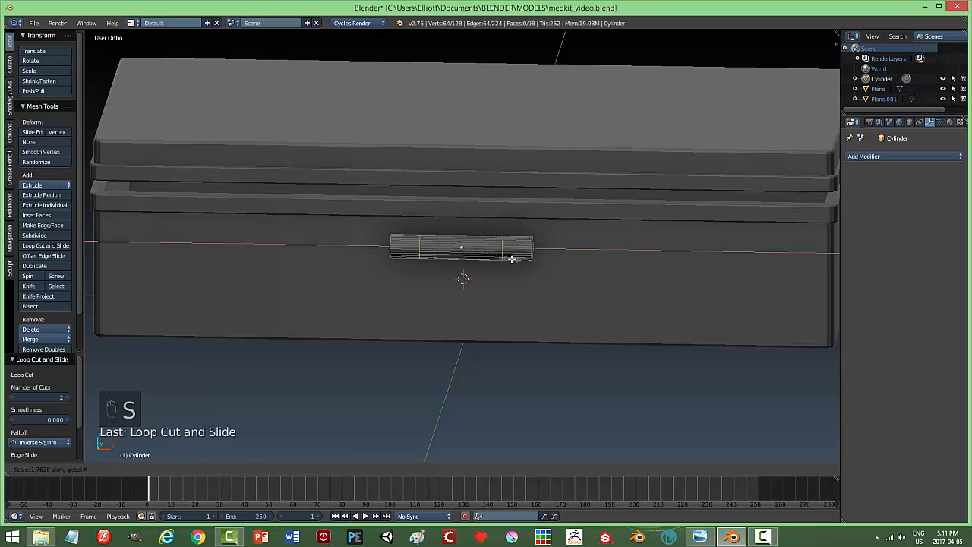
pyautogui.click(515, 260)
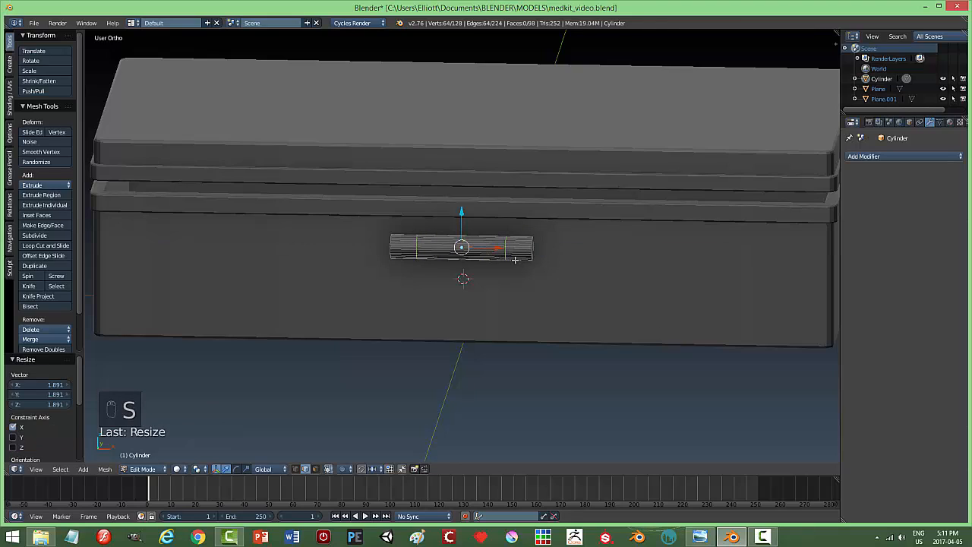
# Separate the ring of faces between the two loop cuts into its own object and return to Object Mode
pyautogui.moveTo(583, 268)
pyautogui.mouseDown(button='middle')
pyautogui.moveTo(515, 294)
pyautogui.moveTo(577, 283)
pyautogui.mouseUp(button='middle')
pyautogui.scroll(2, 577, 291)
pyautogui.hotkey('ctrl', 'Tab')
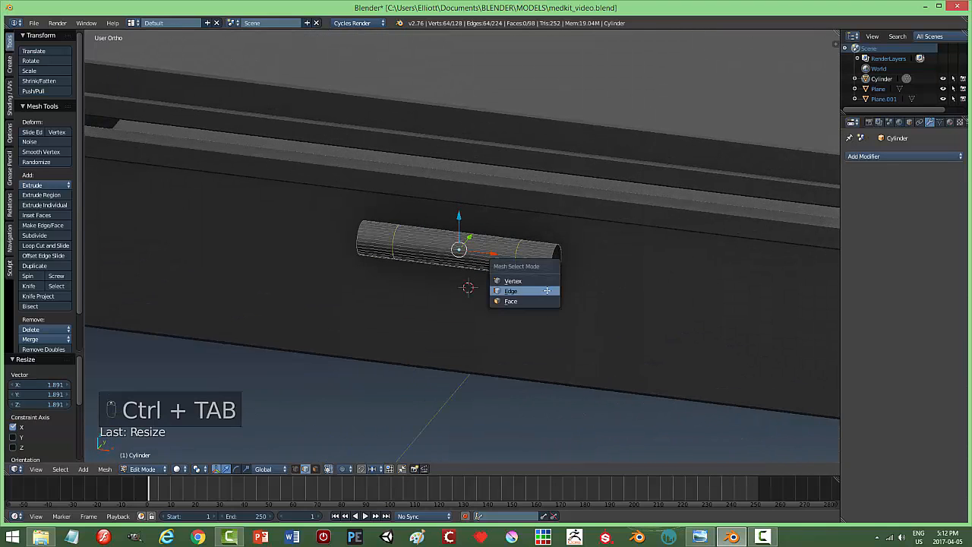
pyautogui.click(521, 300)
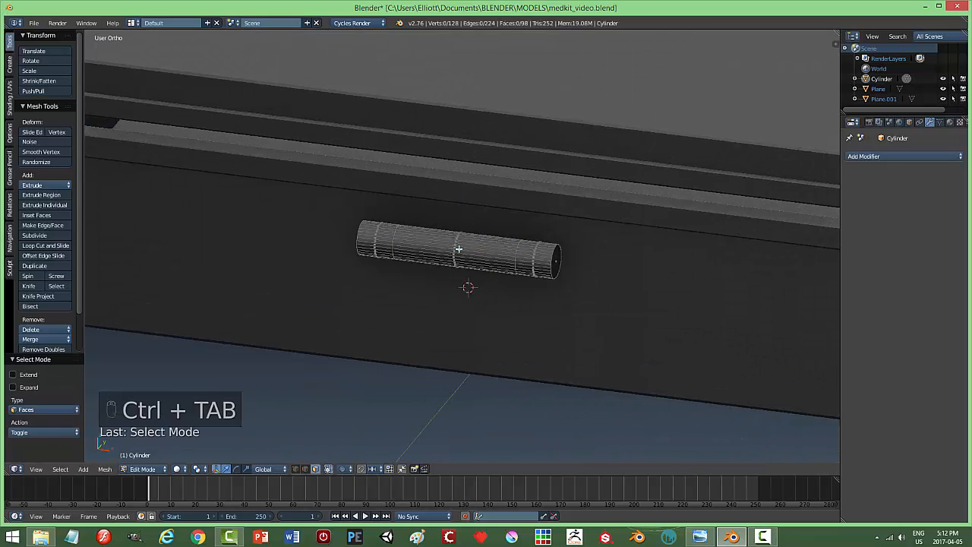
pyautogui.keyDown('alt'); pyautogui.rightClick(458, 249); pyautogui.keyUp('alt')
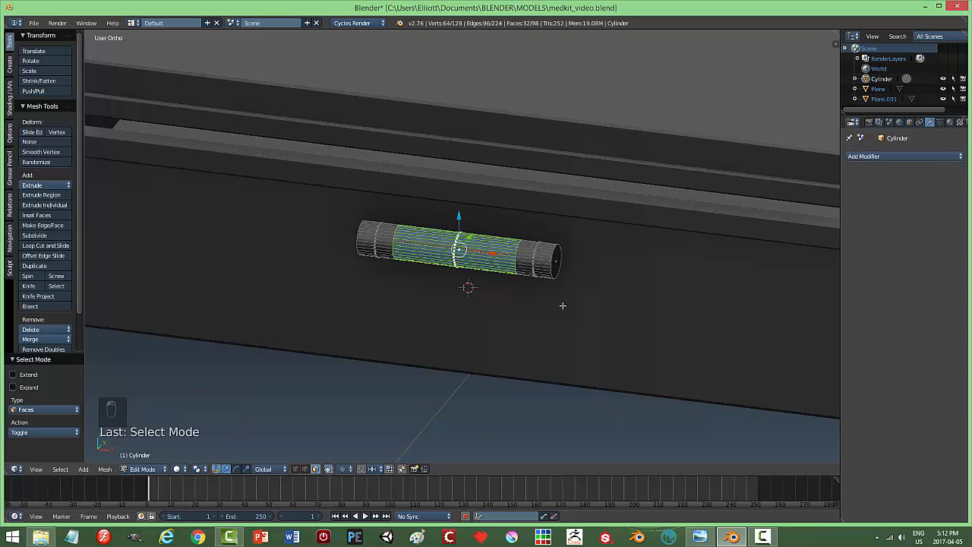
pyautogui.press('p')
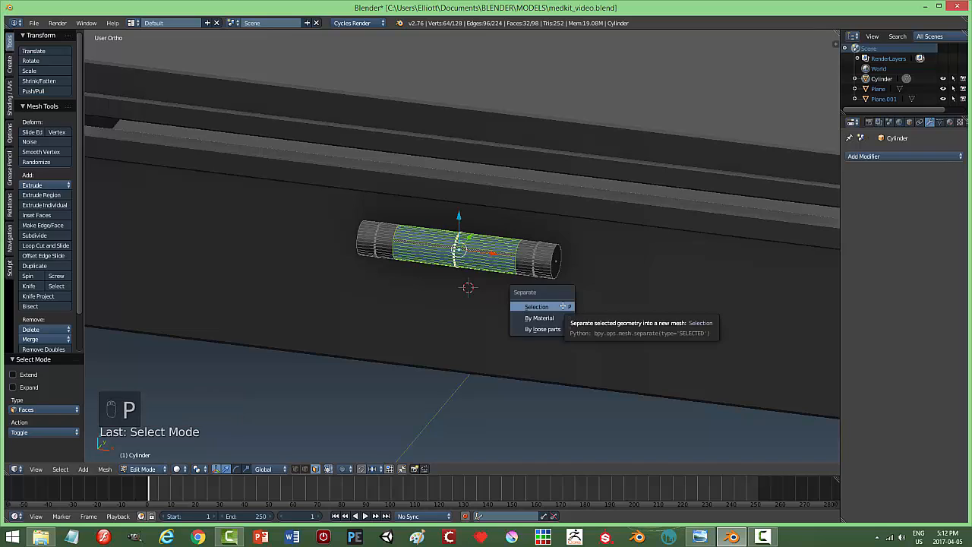
pyautogui.click(563, 304)
pyautogui.press('Tab')
pyautogui.click(495, 307)
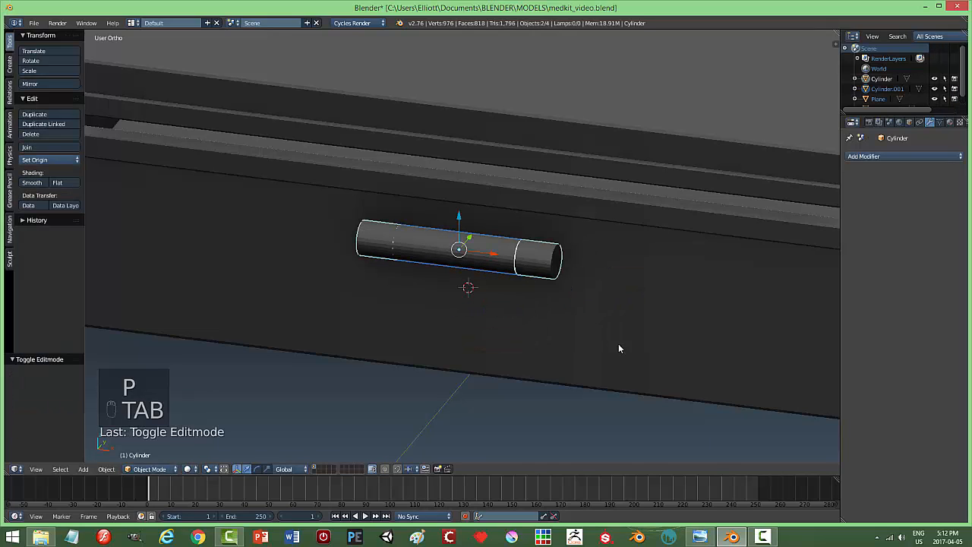
# Scale the separated middle handle section along X by about 0.986 to leave a thin gap at its ends
pyautogui.rightClick(497, 263)
pyautogui.scroll(3, 562, 318)
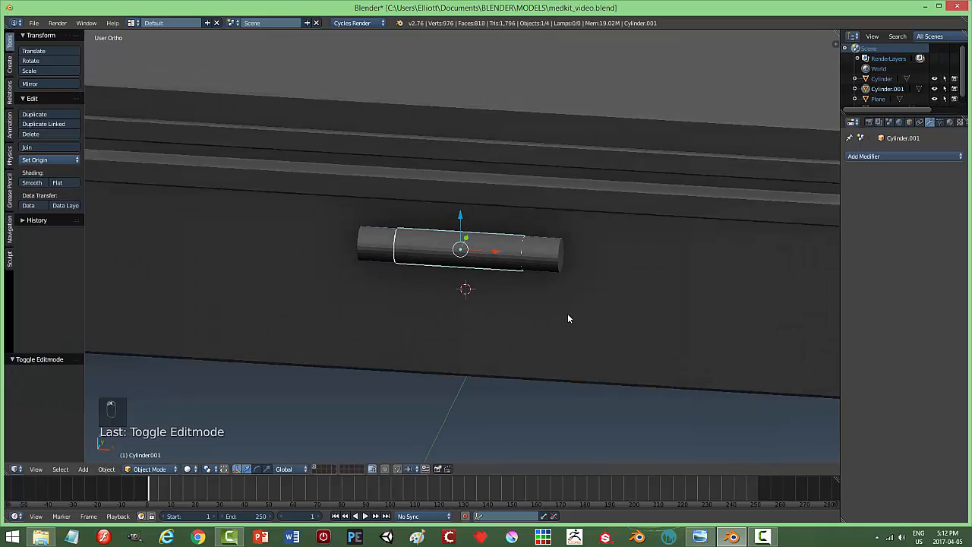
pyautogui.press('s')
pyautogui.press('x')
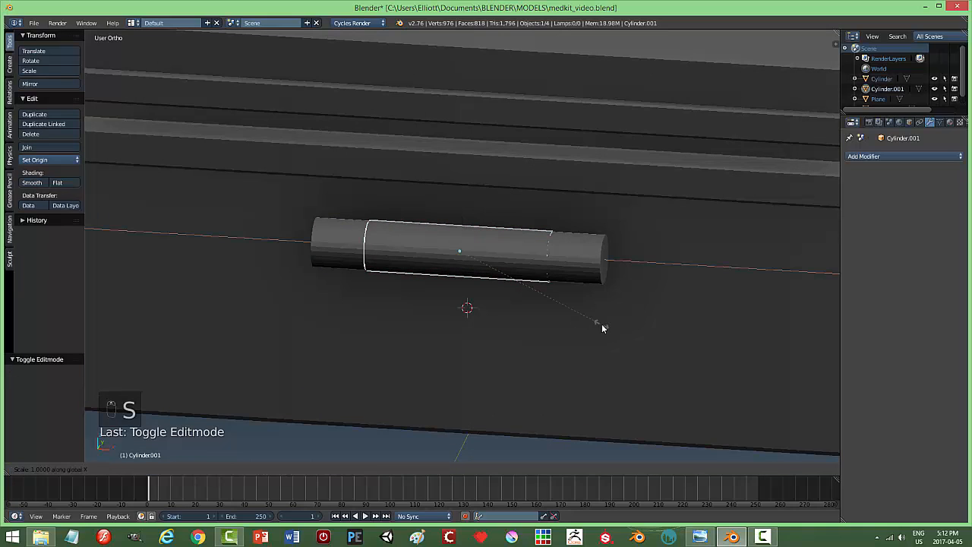
pyautogui.click(599, 327)
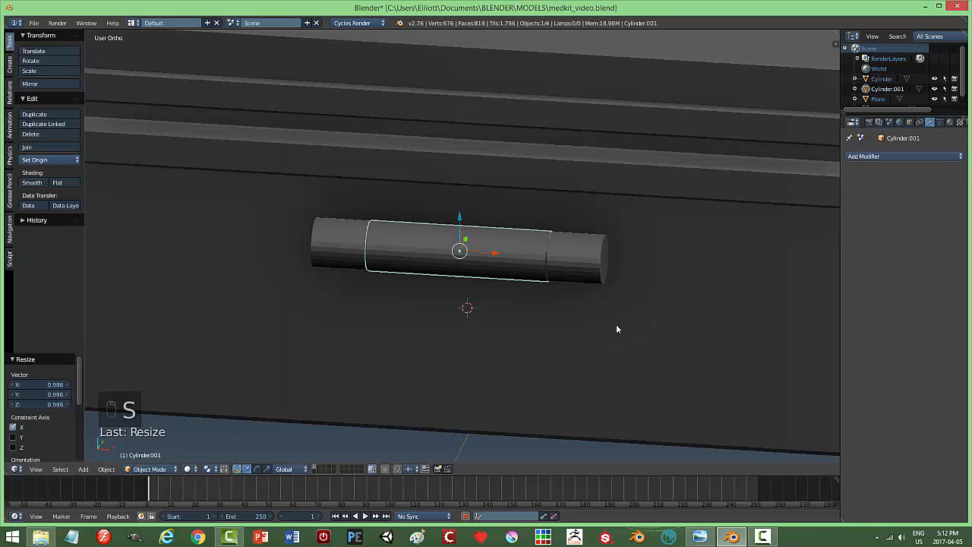
# Hide the middle section and fill the open inner edge loop of one handle end piece with a face
pyautogui.press('h')
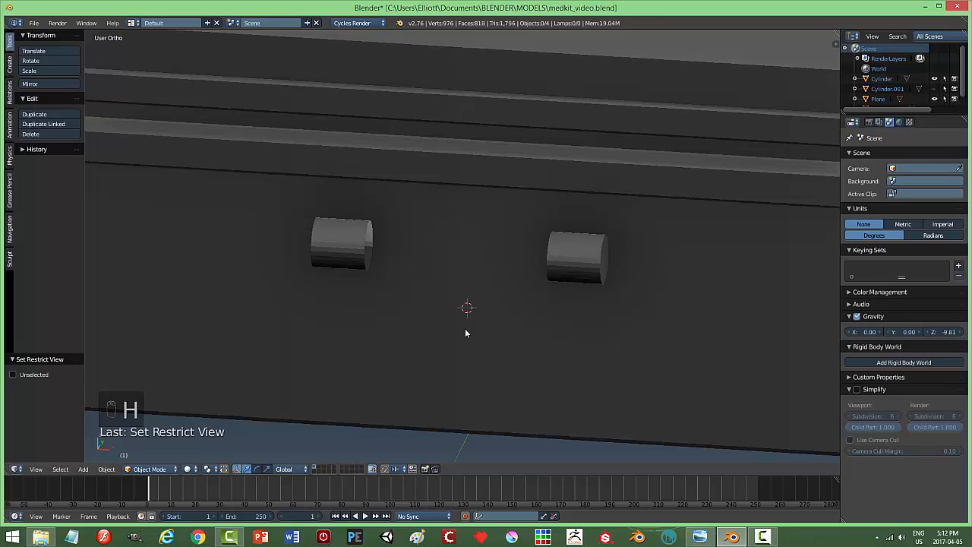
pyautogui.press('Tab')
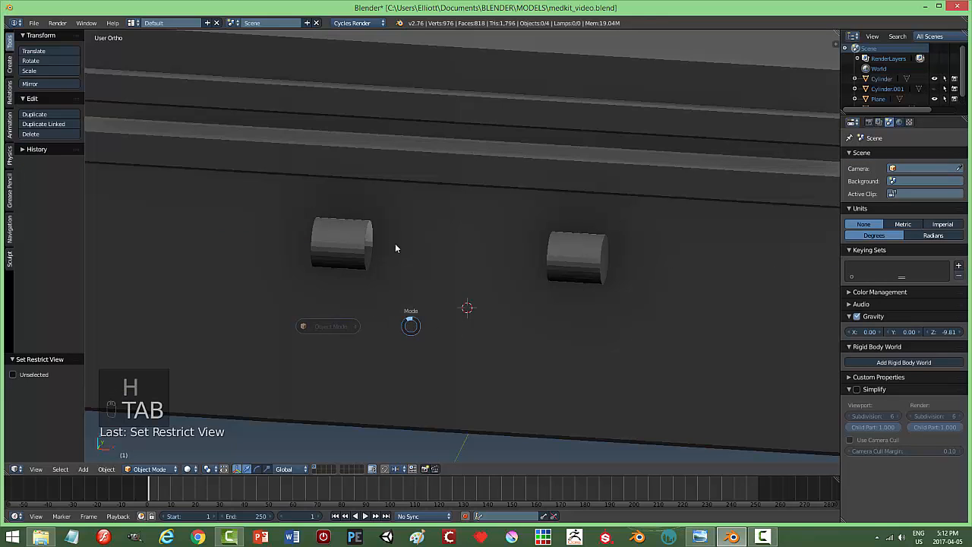
pyautogui.rightClick(341, 244)
pyautogui.press('Tab')
pyautogui.click(498, 248)
pyautogui.scroll(3, 413, 286)
pyautogui.hotkey('ctrl', 'Tab')
pyautogui.click(399, 279)
pyautogui.keyDown('alt'); pyautogui.rightClick(300, 240); pyautogui.keyUp('alt')
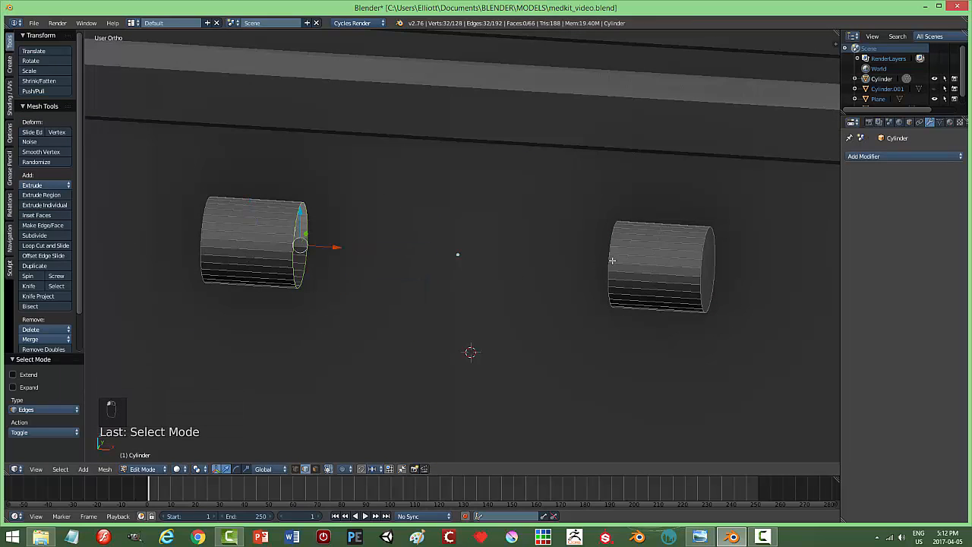
pyautogui.press('f')
# Fill the inner opening of the other handle end piece with a face and return to Object Mode
pyautogui.moveTo(521, 294); pyautogui.dragTo(602, 247, button='middle')
pyautogui.keyDown('alt'); pyautogui.keyDown('shift'); pyautogui.rightClick(632, 226); pyautogui.keyUp('shift'); pyautogui.keyUp('alt')
pyautogui.press('f')
pyautogui.press('a')
pyautogui.press('Tab')
pyautogui.click(564, 282)
# Unhide the middle handle section, hide the two end pieces, and select the middle section
pyautogui.moveTo(564, 281); pyautogui.dragTo(541, 304, button='middle')
pyautogui.hotkey('alt', 'h')
pyautogui.rightClick(577, 280)
pyautogui.rightClick(646, 261)
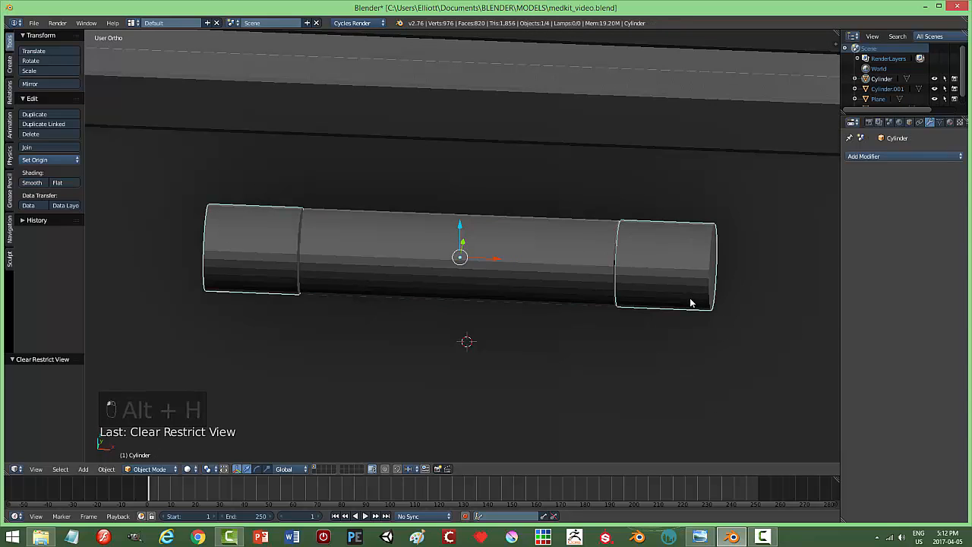
pyautogui.press('h')
pyautogui.moveTo(648, 306); pyautogui.dragTo(620, 303, button='middle')
pyautogui.rightClick(620, 303)
# Cap both open ends of the middle handle section with faces and return to Object Mode
pyautogui.press('Tab')
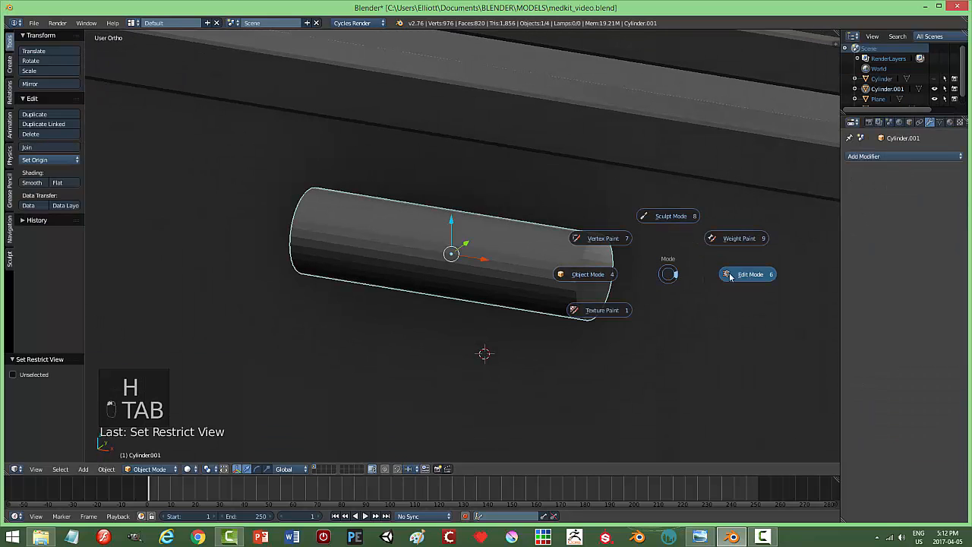
pyautogui.keyDown('alt'); pyautogui.rightClick(586, 249); pyautogui.keyUp('alt')
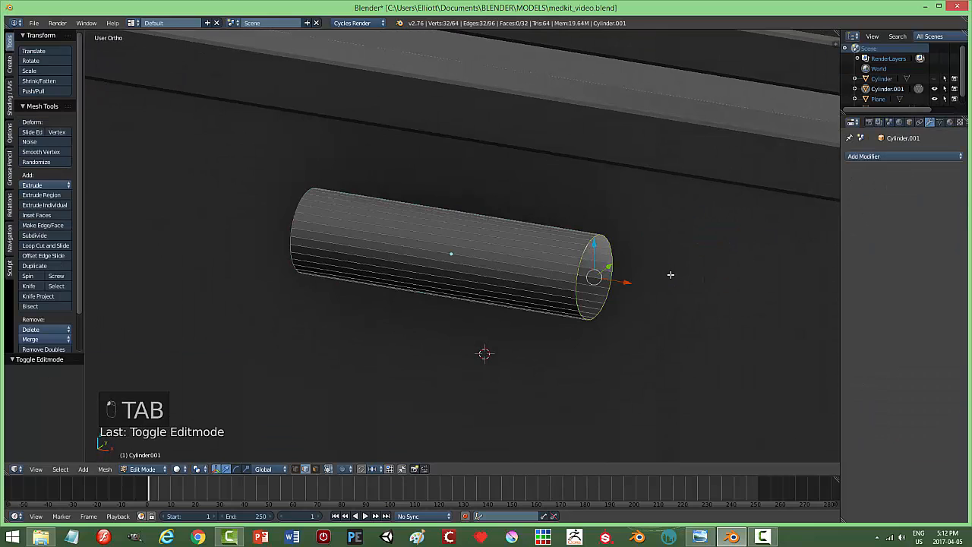
pyautogui.press('f')
pyautogui.moveTo(523, 343); pyautogui.dragTo(625, 333, button='middle')
pyautogui.rightClick(433, 263)
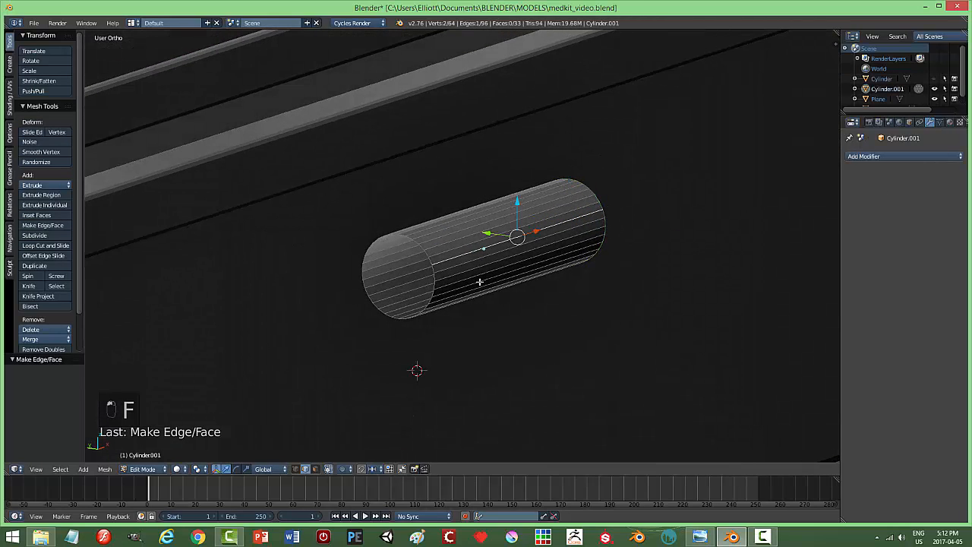
pyautogui.keyDown('alt'); pyautogui.rightClick(425, 252); pyautogui.keyUp('alt')
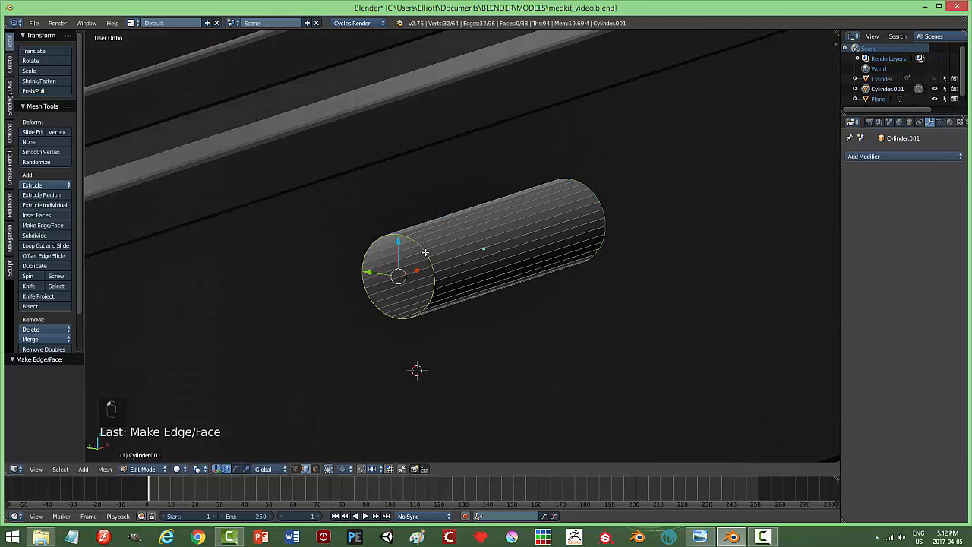
pyautogui.press('f')
pyautogui.press('a')
pyautogui.press('Tab')
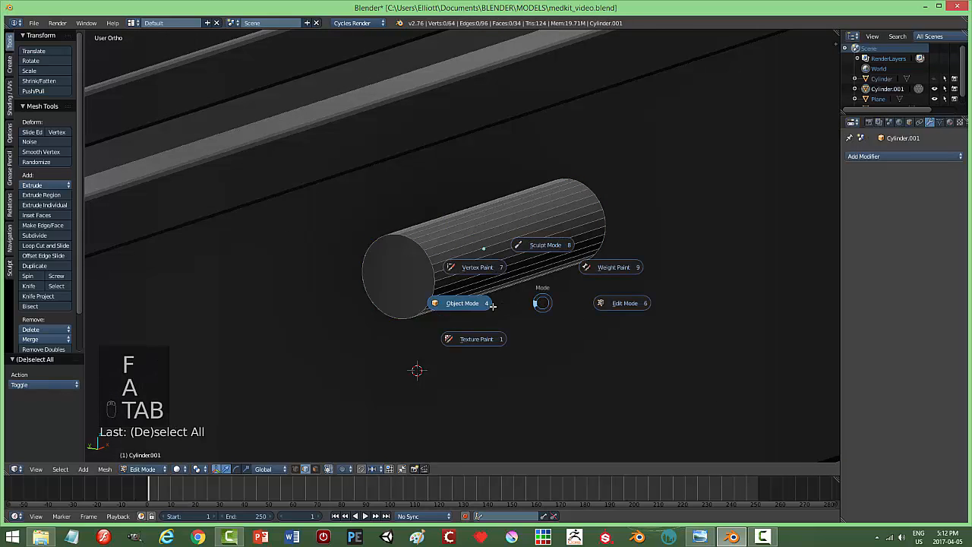
# Hide the case body and lid so only the middle handle section remains in view
pyautogui.moveTo(653, 310); pyautogui.dragTo(551, 326, button='middle')
pyautogui.rightClick(805, 251)
pyautogui.press('h')
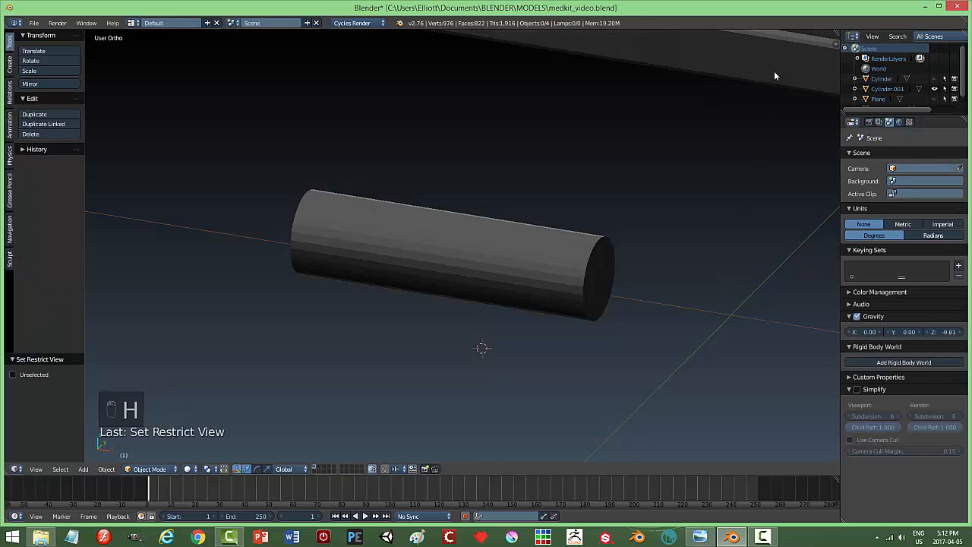
pyautogui.rightClick(775, 80)
pyautogui.press('h')
pyautogui.moveTo(660, 270); pyautogui.dragTo(653, 273, button='middle')
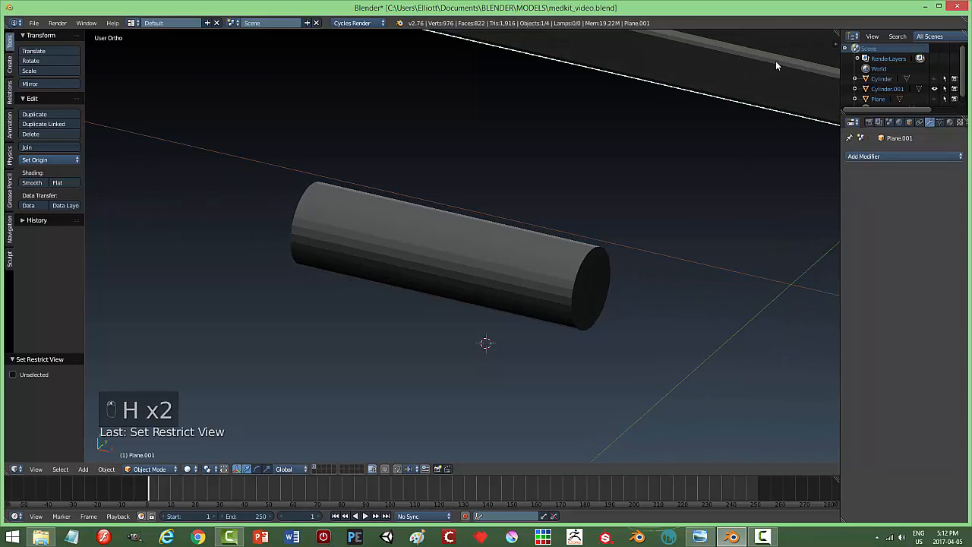
pyautogui.press('h')
# Select the middle handle section and open its mesh for editing in face select mode
pyautogui.moveTo(676, 215); pyautogui.dragTo(510, 257, button='middle')
pyautogui.rightClick(511, 256)
pyautogui.moveTo(684, 253); pyautogui.dragTo(622, 265, button='middle')
pyautogui.press('Tab')
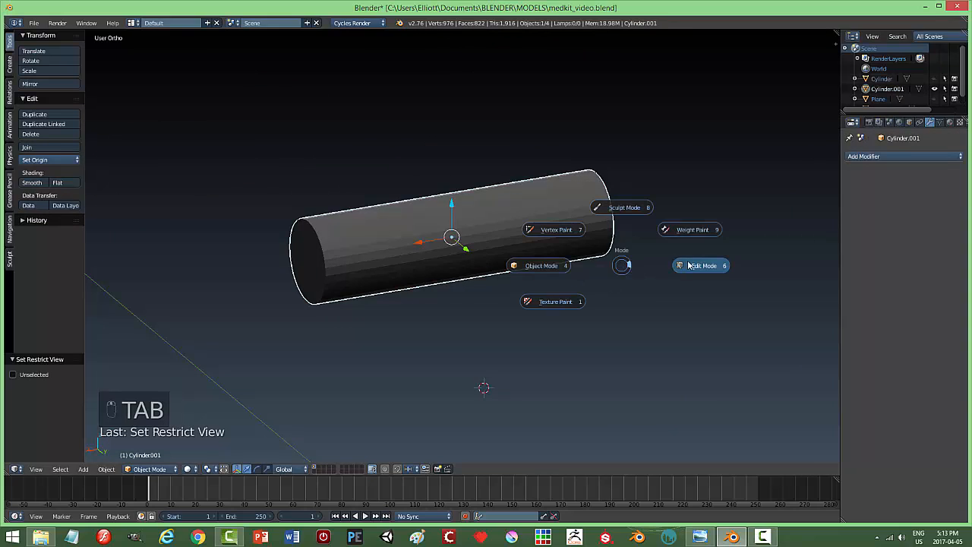
pyautogui.click(681, 265)
pyautogui.hotkey('ctrl', 'Tab')
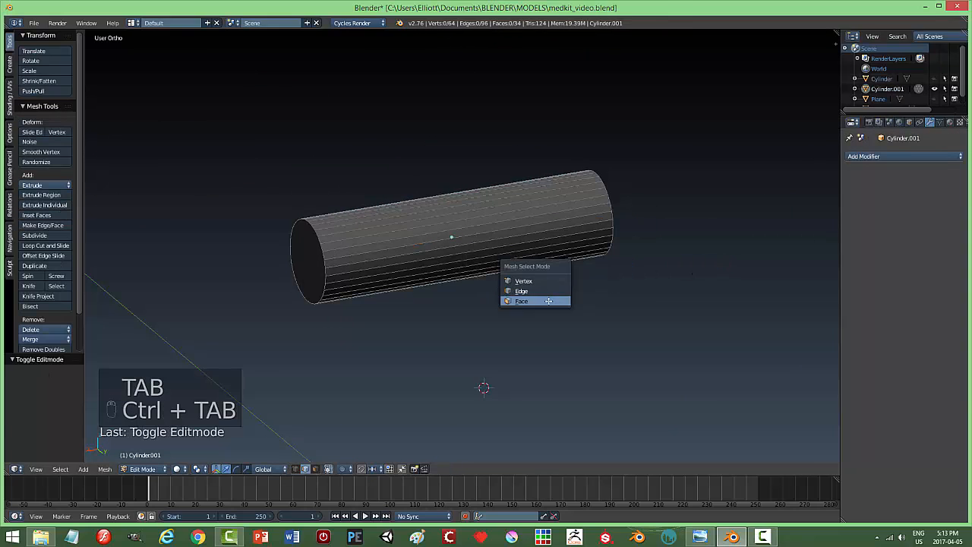
pyautogui.click(531, 303)
pyautogui.moveTo(528, 292); pyautogui.dragTo(520, 302, button='middle')
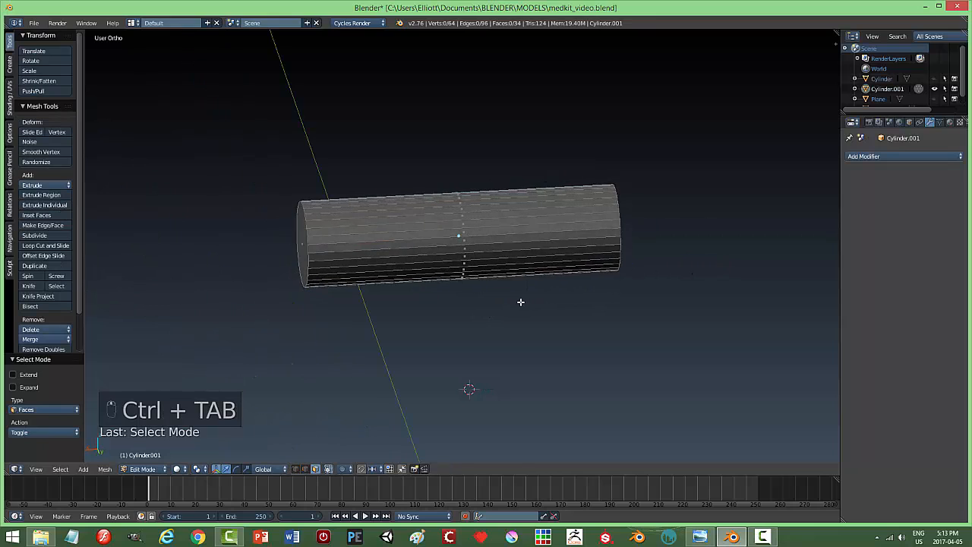
# Switch to MedKit.png, examine the handle's metal cylinder up close, and return to Blender
pyautogui.click(705, 540)
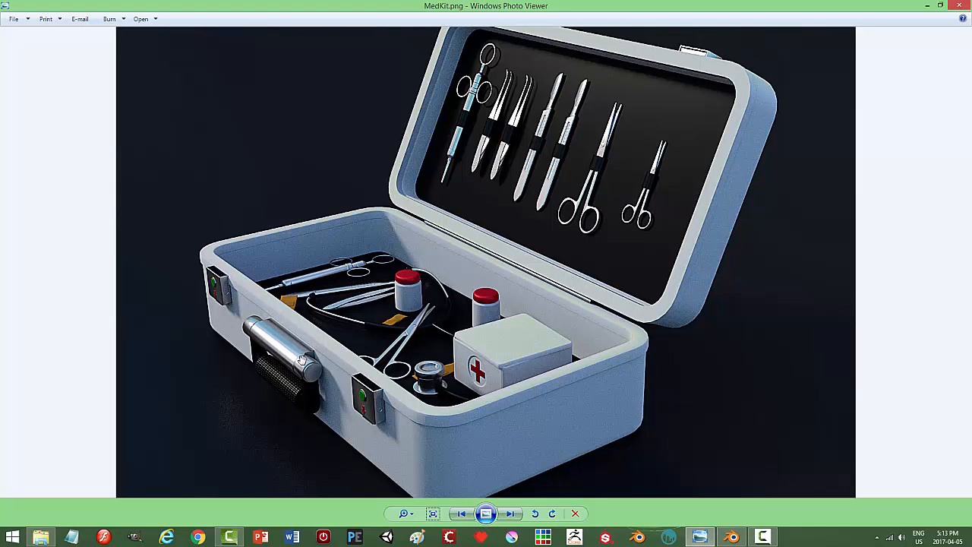
pyautogui.scroll(2, 301, 355)
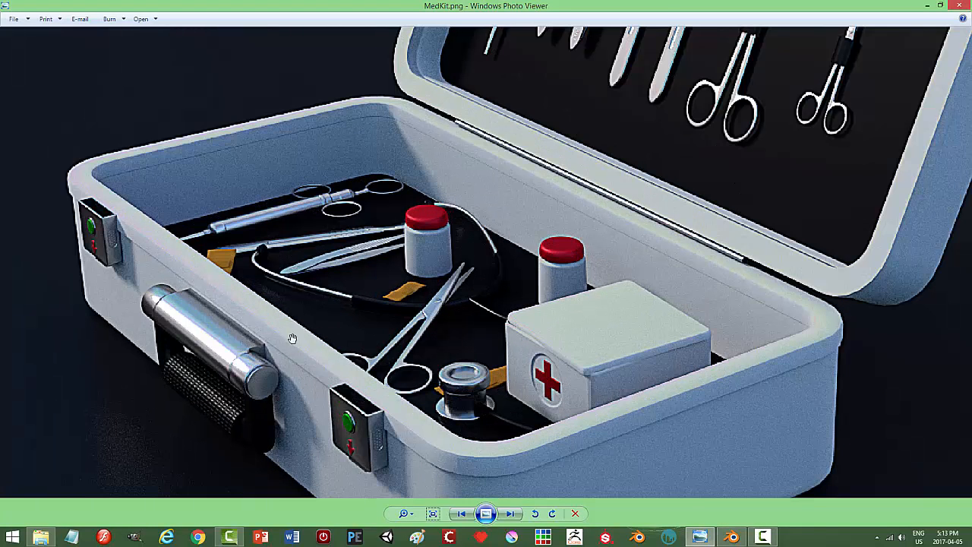
pyautogui.scroll(-2, 381, 348)
pyautogui.click(731, 537)
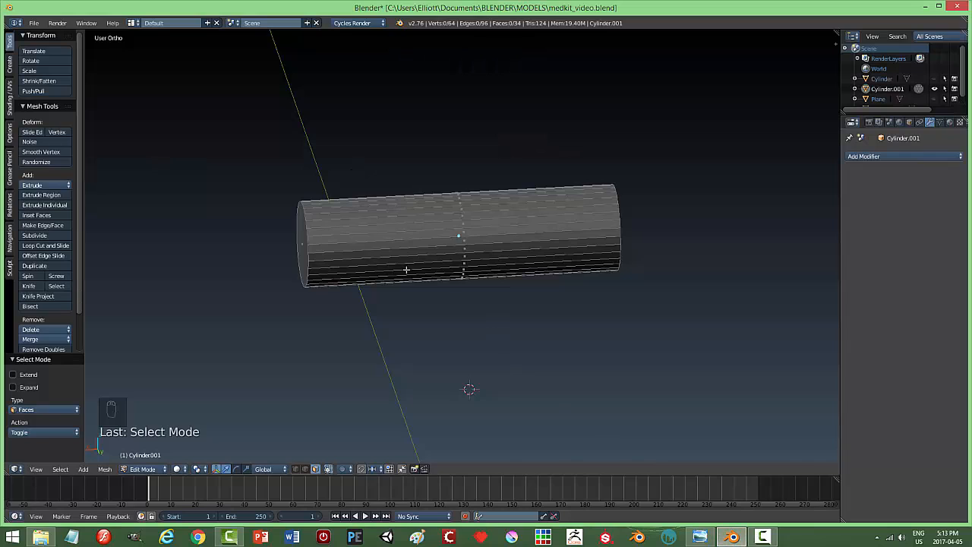
# Add two evenly spaced loop cuts around the middle handle section
pyautogui.hotkey('ctrl', 'r')
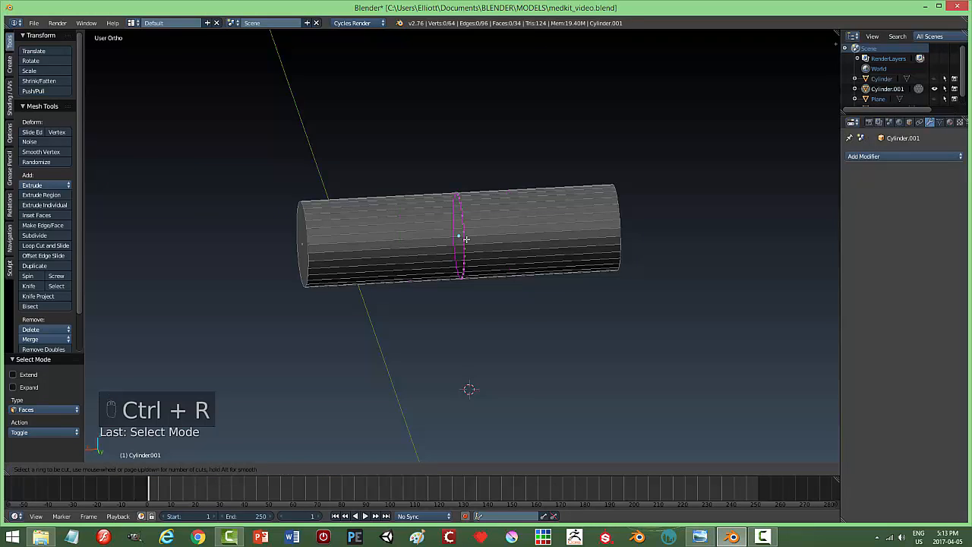
pyautogui.scroll(1, 465, 239)
pyautogui.click(466, 239)
pyautogui.rightClick(465, 239)
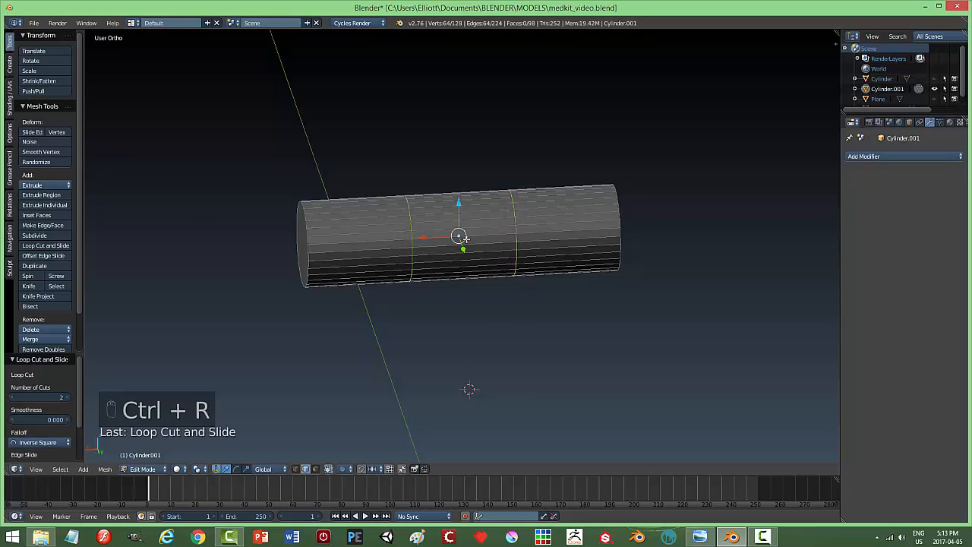
pyautogui.press('s')
pyautogui.press('x')
pyautogui.rightClick(515, 247)
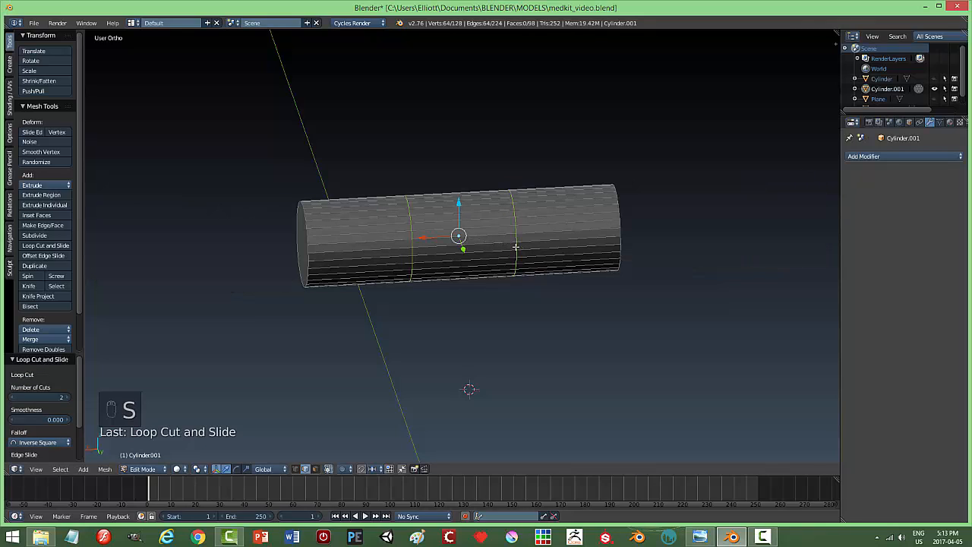
pyautogui.press('Escape')
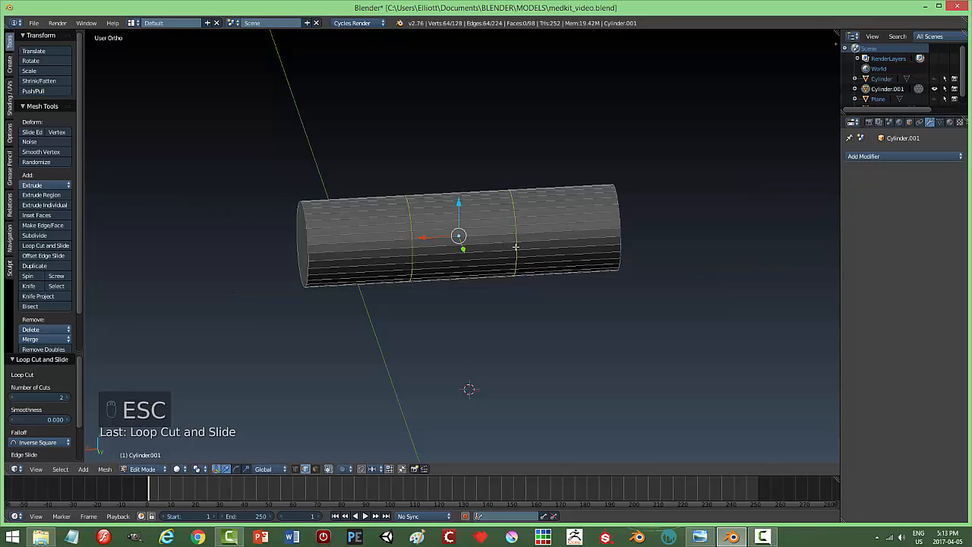
# Scale the middle section's two new edge loops apart along X toward its ends
pyautogui.press('s')
pyautogui.press('x')
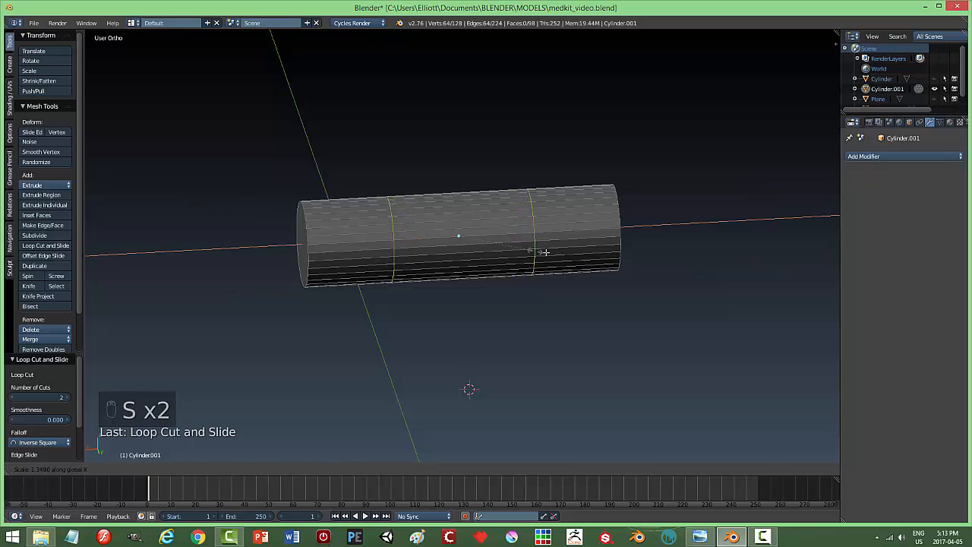
# Spread the cylinder's two loop cuts along X out to its ends and clear the selection
pyautogui.click(623, 263)
pyautogui.press('a')
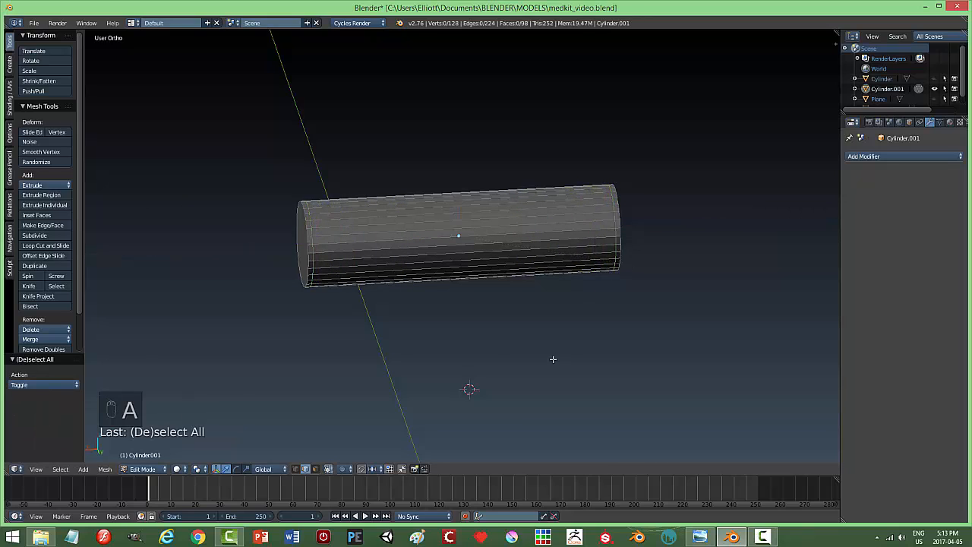
# Switch to face selection and select five adjacent lengthwise faces between the loop cuts on the cylinder's +Y side
pyautogui.hotkey('ctrl', 'Tab')
pyautogui.click(535, 360)
pyautogui.keyDown('alt'); pyautogui.rightClick(461, 234); pyautogui.keyUp('alt')
pyautogui.moveTo(496, 276); pyautogui.dragTo(577, 257, button='middle')
pyautogui.click(478, 237)
pyautogui.keyDown('shift'); pyautogui.rightClick(461, 263); pyautogui.keyUp('shift')
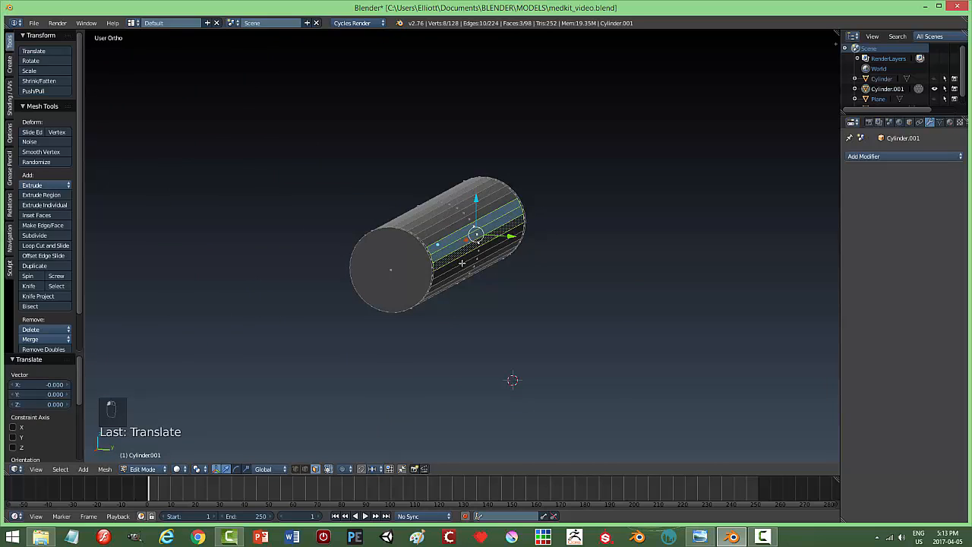
pyautogui.keyDown('shift'); pyautogui.rightClick(462, 260); pyautogui.keyUp('shift')
pyautogui.keyDown('shift'); pyautogui.rightClick(455, 227); pyautogui.keyUp('shift')
pyautogui.moveTo(501, 269); pyautogui.dragTo(550, 295, button='middle')
pyautogui.press('KP_3')
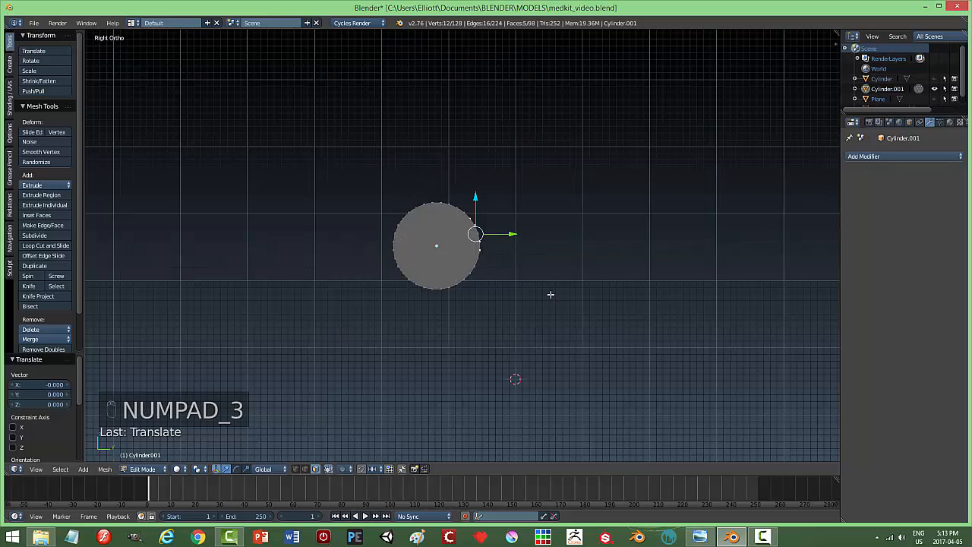
pyautogui.scroll(3, 538, 304)
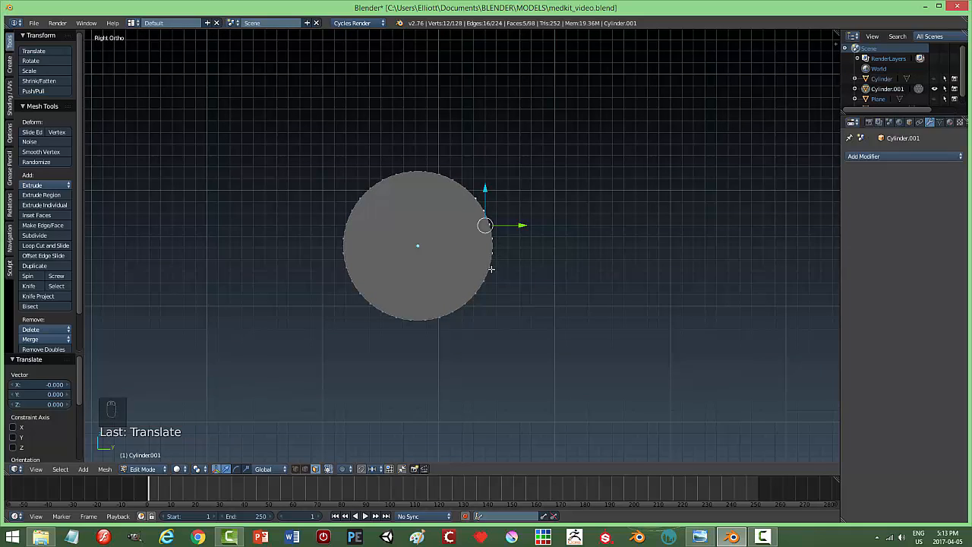
pyautogui.press('e')
pyautogui.click(535, 299)
pyautogui.moveTo(522, 224); pyautogui.dragTo(597, 231)
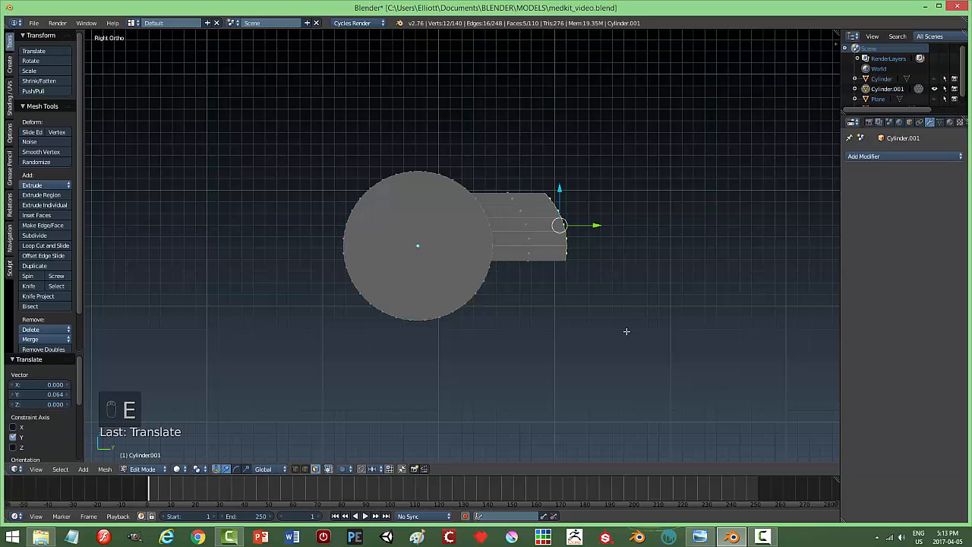
pyautogui.hotkey('ctrl', 'z')
pyautogui.hotkey('ctrl', 'z')
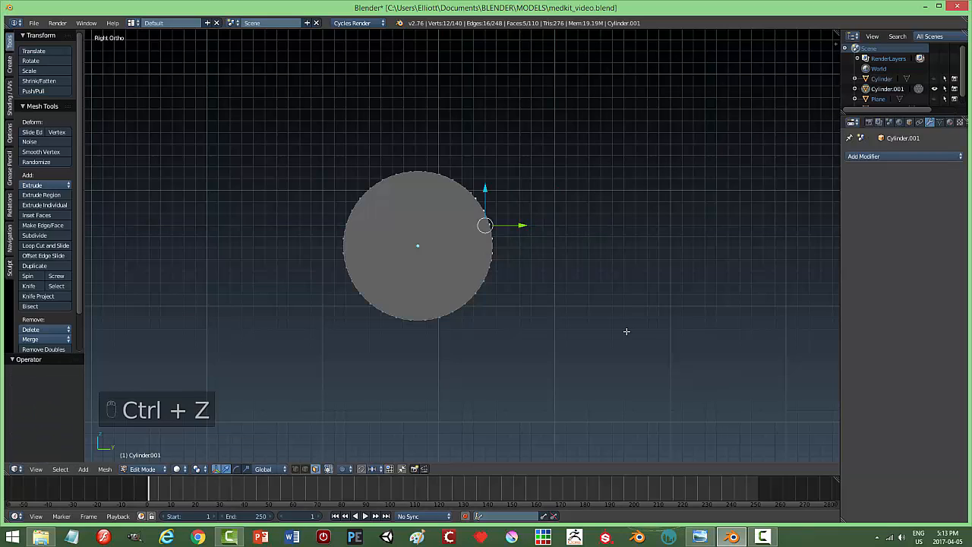
# Add a sixth adjacent lower face to the selection and extrude the strip about 0.065 along Y
pyautogui.moveTo(625, 329); pyautogui.dragTo(546, 314, button='middle')
pyautogui.press('KP_3')
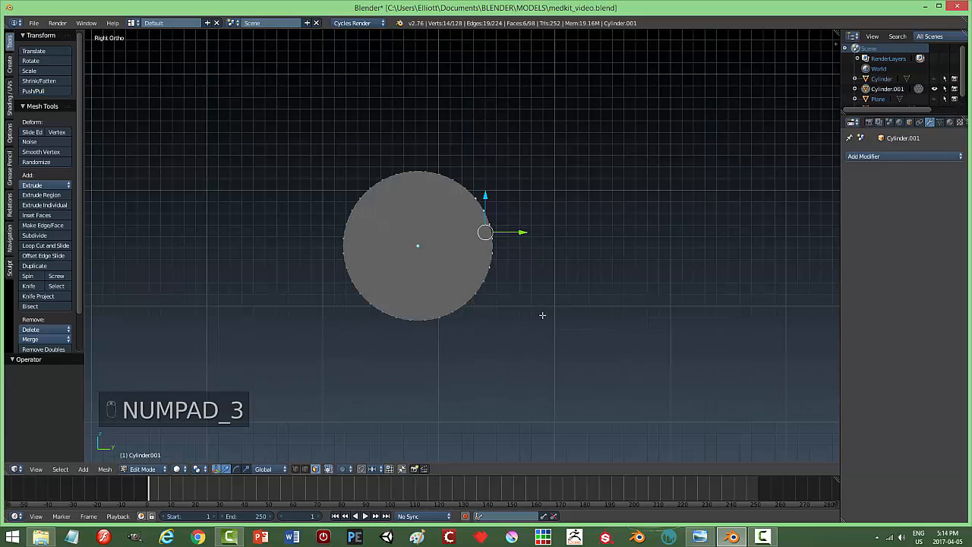
pyautogui.press('e')
pyautogui.rightClick(540, 316)
pyautogui.moveTo(524, 232); pyautogui.dragTo(605, 235)
pyautogui.moveTo(666, 273); pyautogui.dragTo(576, 188, button='middle')
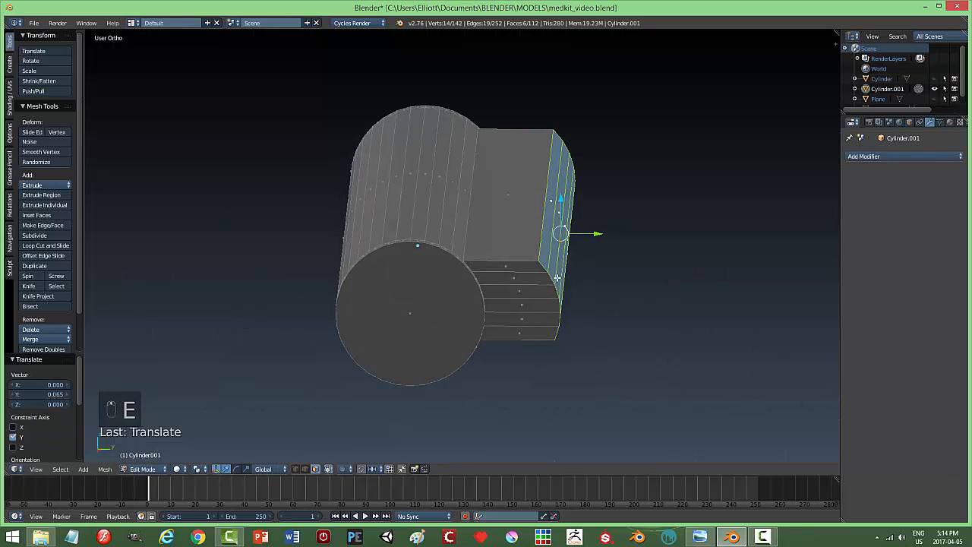
# Flatten the extruded strip's curved end by scaling it to 0 along Y, and clear the selection
pyautogui.moveTo(585, 324); pyautogui.dragTo(590, 316, button='middle')
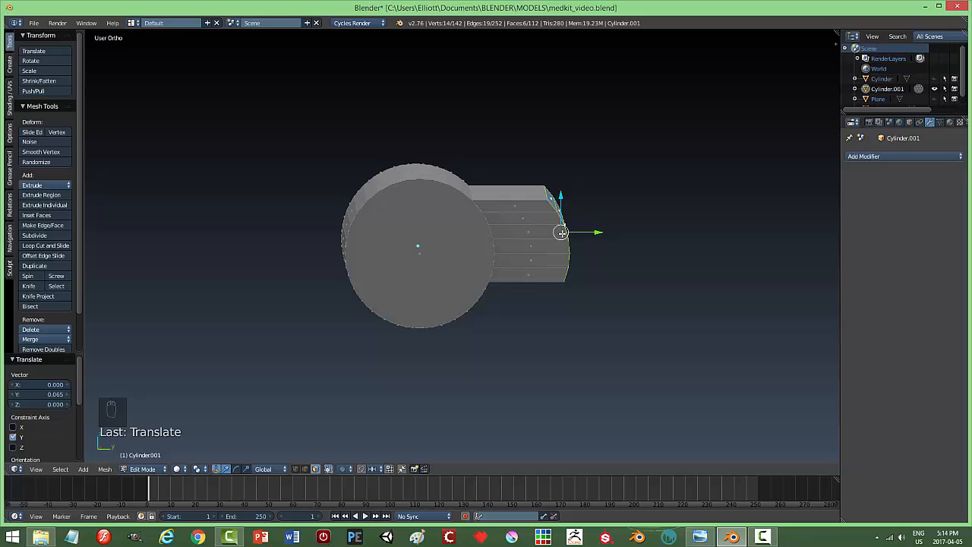
pyautogui.press('s')
pyautogui.press('y')
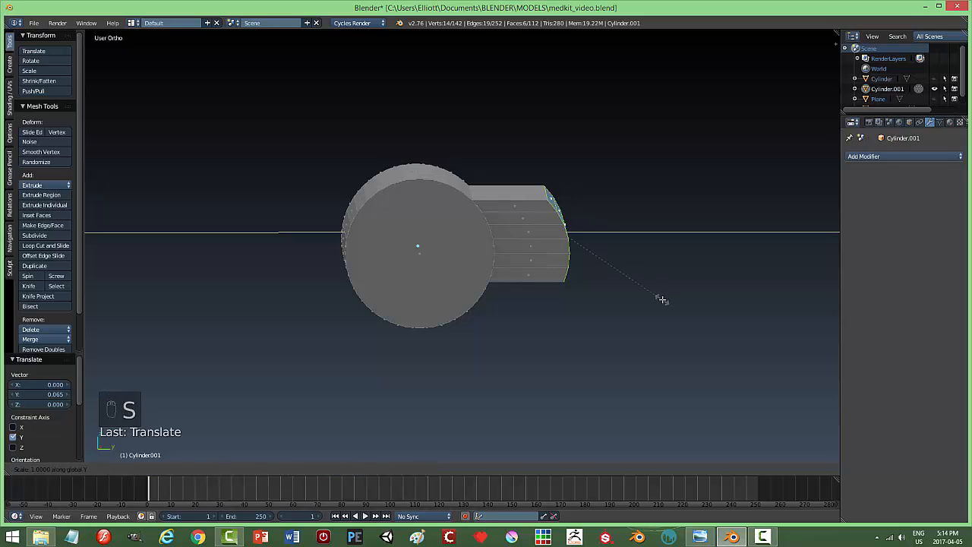
pyautogui.press('0')
pyautogui.press('Return')
pyautogui.press('a')
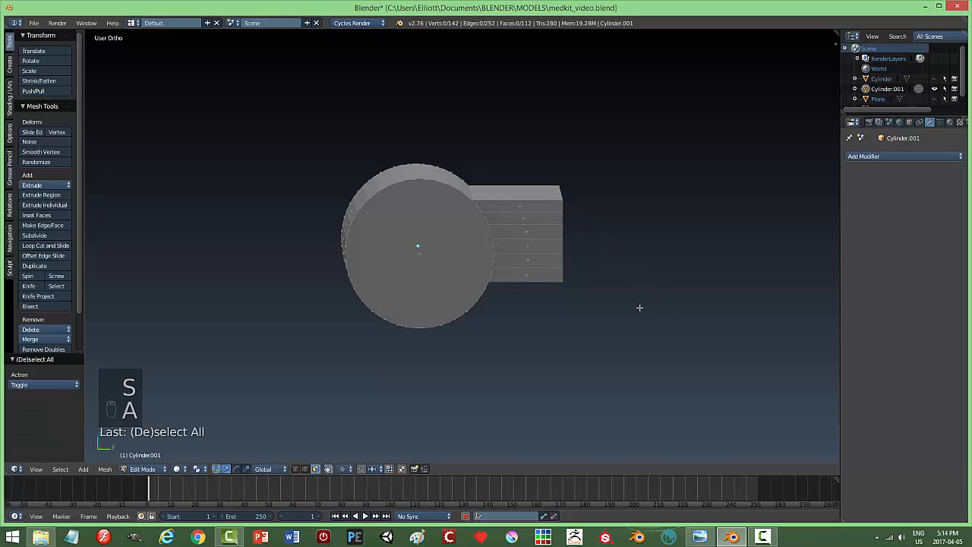
# Return to Object Mode, unhide all hidden objects and clear the selection
pyautogui.press('Tab')
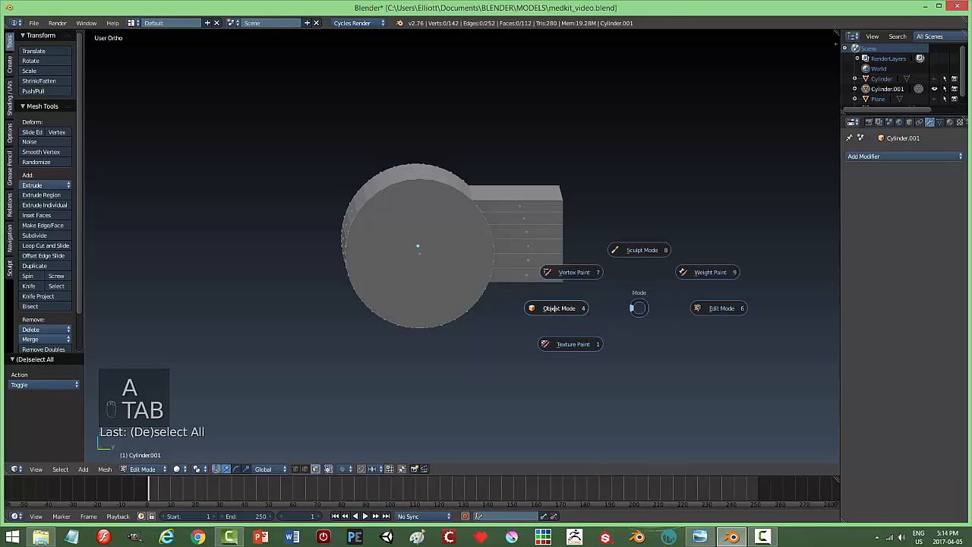
pyautogui.hotkey('alt', 'h')
pyautogui.moveTo(677, 306); pyautogui.dragTo(445, 247, button='middle')
pyautogui.press('a')
pyautogui.scroll(-2, 627, 291)
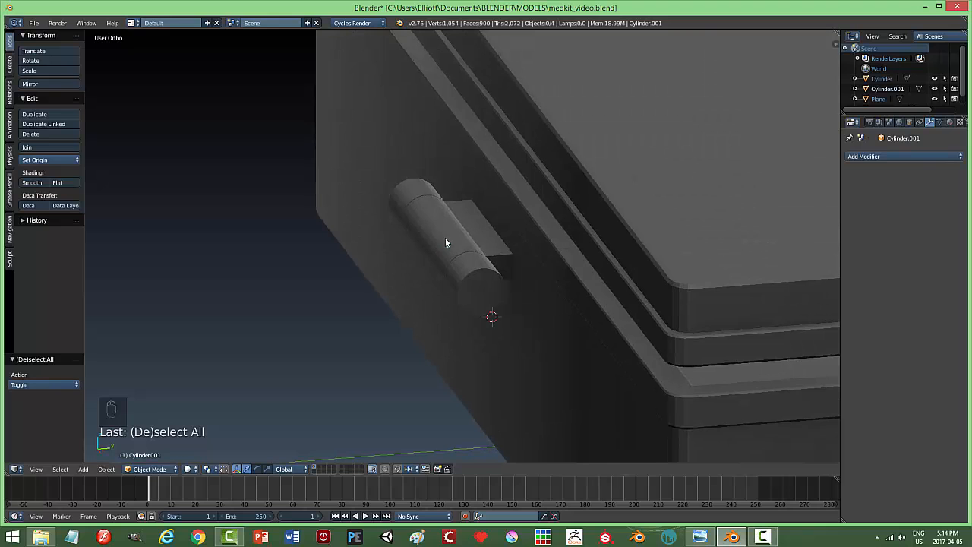
# Examine in wireframe how the middle cylinder's extruded block meets the case wall
pyautogui.rightClick(497, 251)
pyautogui.press('Tab')
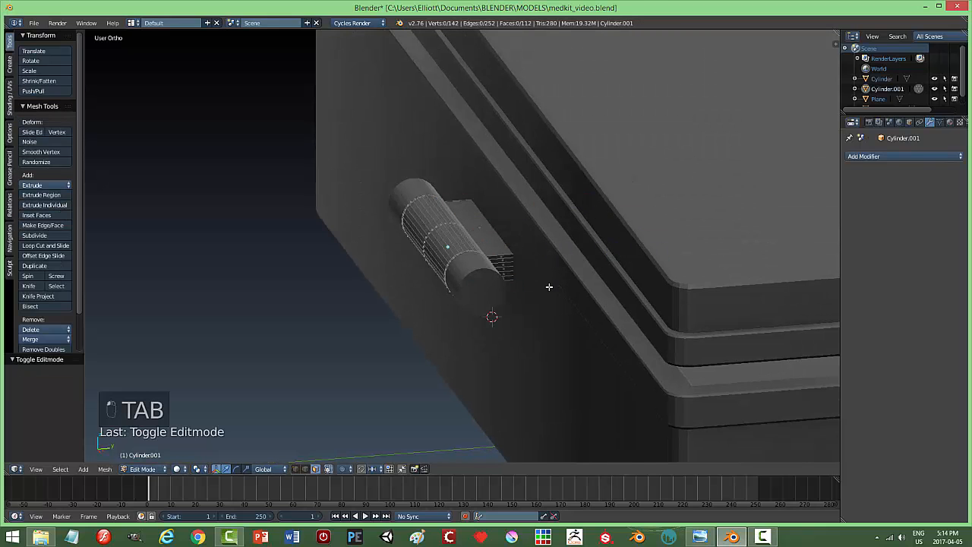
pyautogui.press('z')
pyautogui.click(607, 280)
pyautogui.moveTo(580, 304)
pyautogui.mouseDown(button='middle')
pyautogui.moveTo(536, 304)
pyautogui.moveTo(559, 329)
pyautogui.moveTo(567, 358)
pyautogui.moveTo(586, 329)
pyautogui.moveTo(491, 310)
pyautogui.moveTo(532, 299)
pyautogui.moveTo(494, 284)
pyautogui.moveTo(496, 294)
pyautogui.moveTo(599, 295)
pyautogui.moveTo(585, 303)
pyautogui.moveTo(567, 288)
pyautogui.moveTo(615, 287)
pyautogui.mouseUp(button='middle')
pyautogui.scroll(3, 519, 282)
pyautogui.rightClick(498, 282)
pyautogui.press('a')
pyautogui.press('Tab')
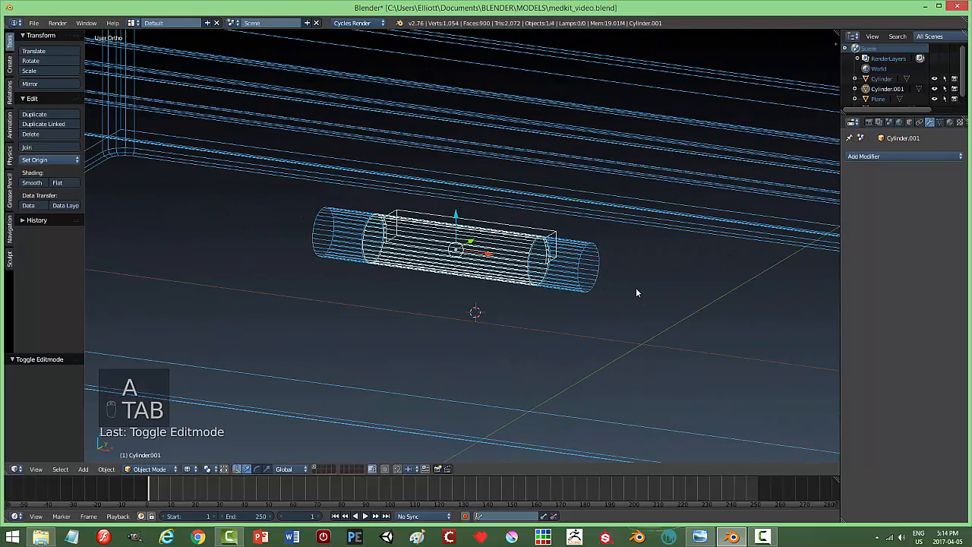
# Restore solid shading and compare the handle with the MedKit.png reference in Windows Photo Viewer, returning to Blender
pyautogui.press('z')
pyautogui.click(634, 343)
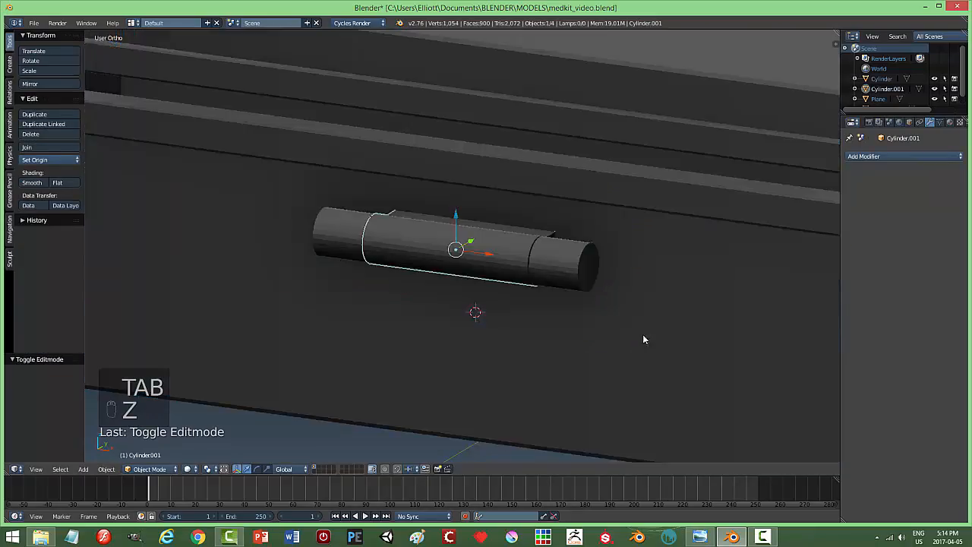
pyautogui.press('a')
pyautogui.moveTo(665, 292); pyautogui.dragTo(615, 321, button='middle')
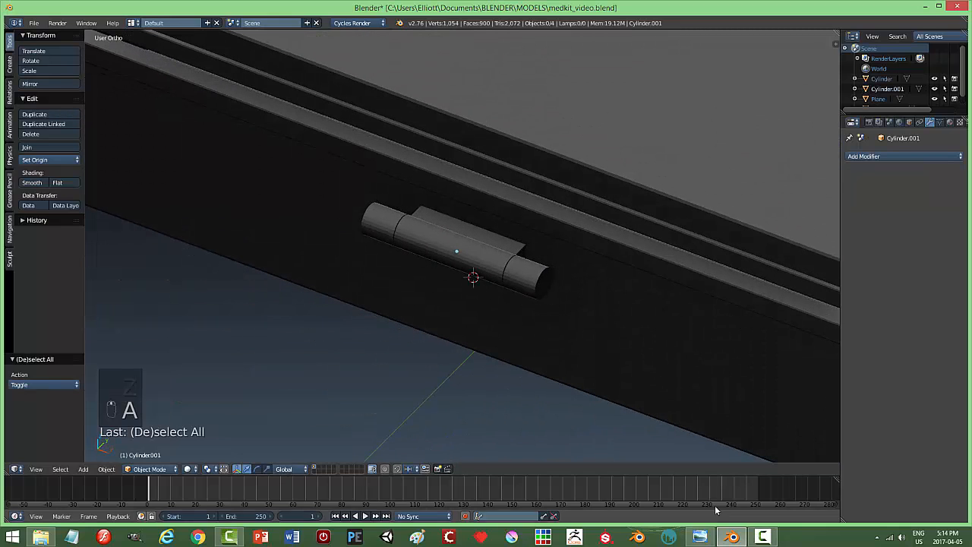
pyautogui.click(701, 538)
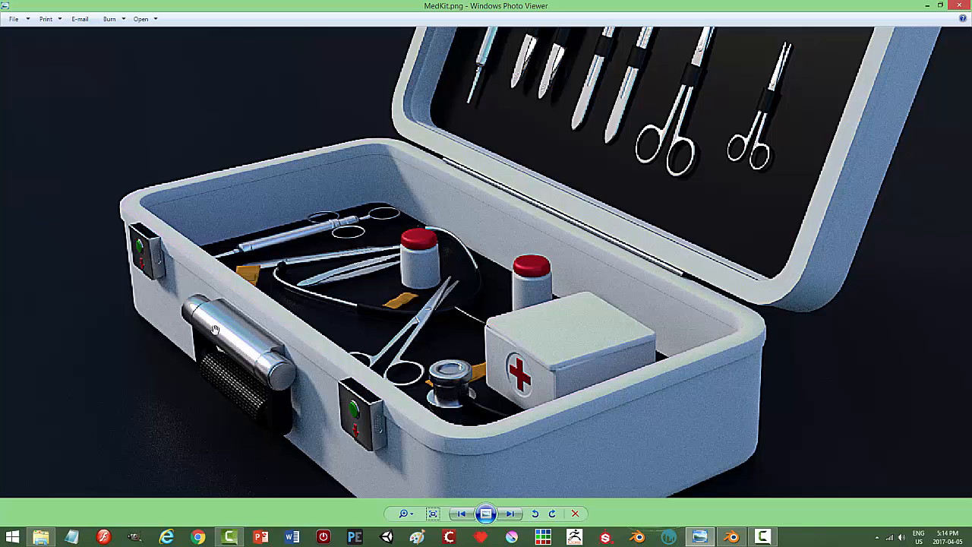
pyautogui.click(731, 537)
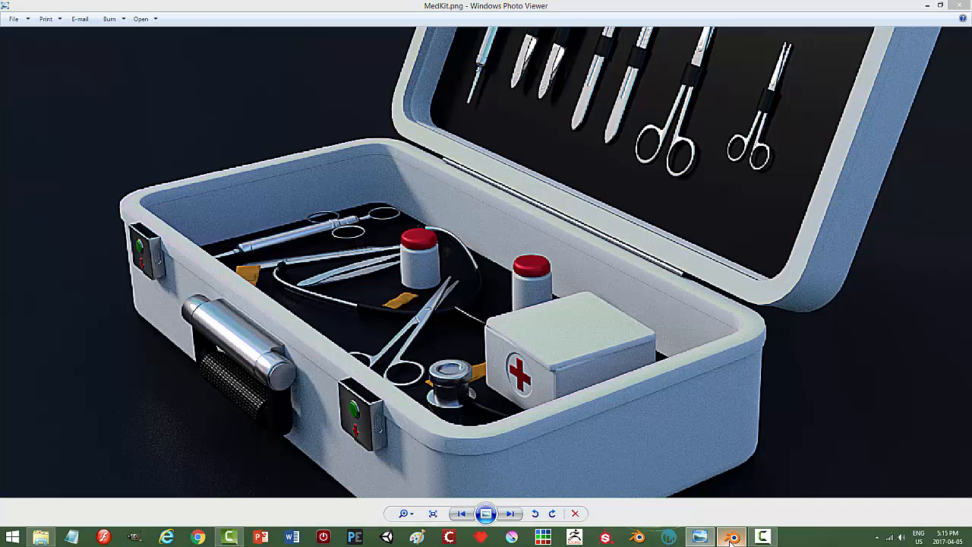
# Select both end cap faces of the outer cylinder and inset them to leave a thin rim
pyautogui.scroll(3, 600, 417)
pyautogui.moveTo(602, 417); pyautogui.dragTo(565, 350, button='middle')
pyautogui.rightClick(577, 304)
pyautogui.press('Tab')
pyautogui.rightClick(578, 300)
pyautogui.moveTo(410, 336); pyautogui.dragTo(438, 345, button='middle')
pyautogui.keyDown('shift'); pyautogui.rightClick(370, 309); pyautogui.keyUp('shift')
pyautogui.moveTo(660, 342); pyautogui.dragTo(536, 358, button='middle')
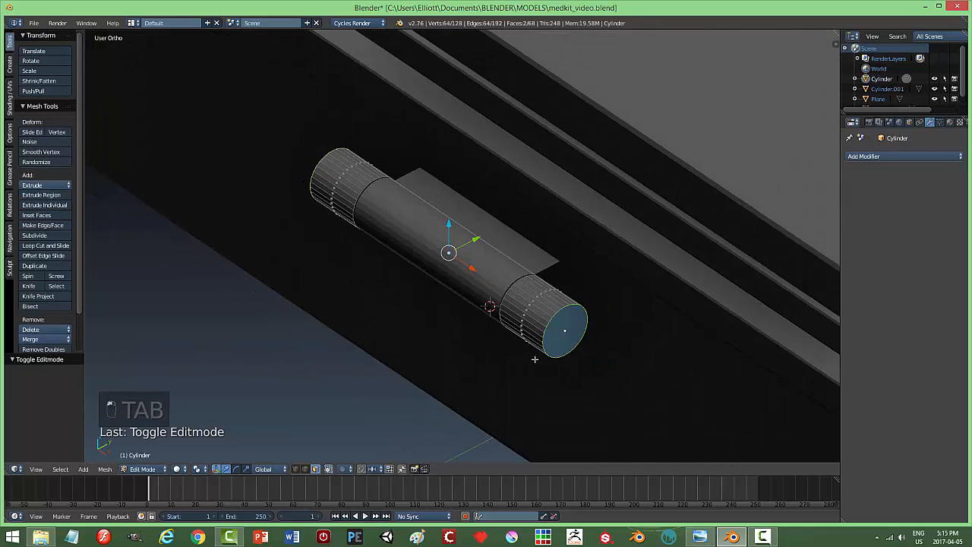
pyautogui.press('i')
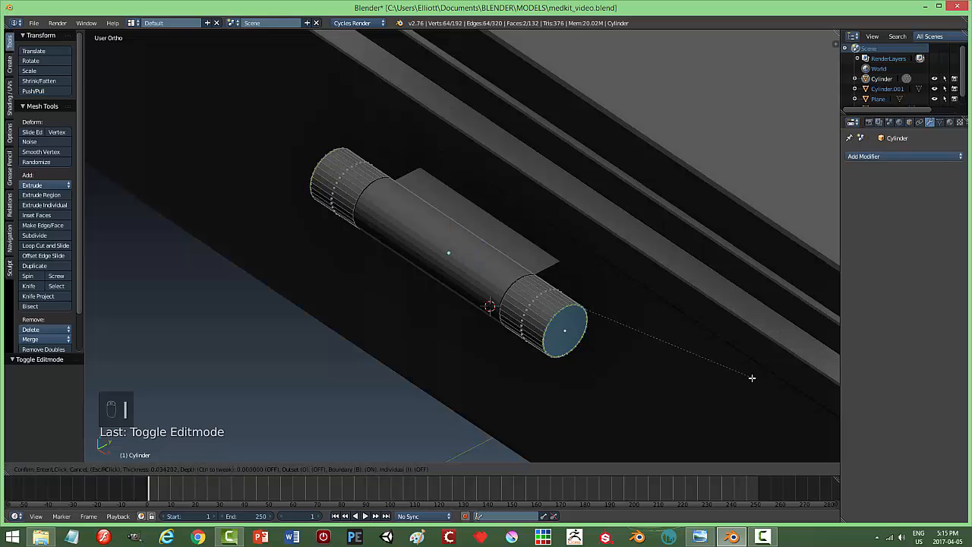
pyautogui.click(710, 383)
# Extrude the inset caps, push them outward by scaling 1.014 along X, and return to Object Mode
pyautogui.press('e')
pyautogui.rightClick(638, 390)
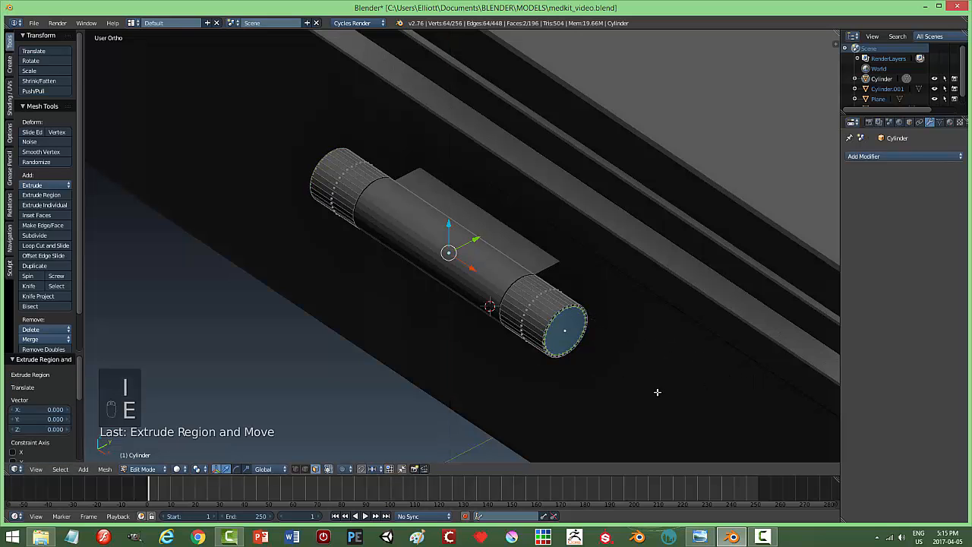
pyautogui.moveTo(494, 371); pyautogui.dragTo(540, 394, button='middle')
pyautogui.press('x')
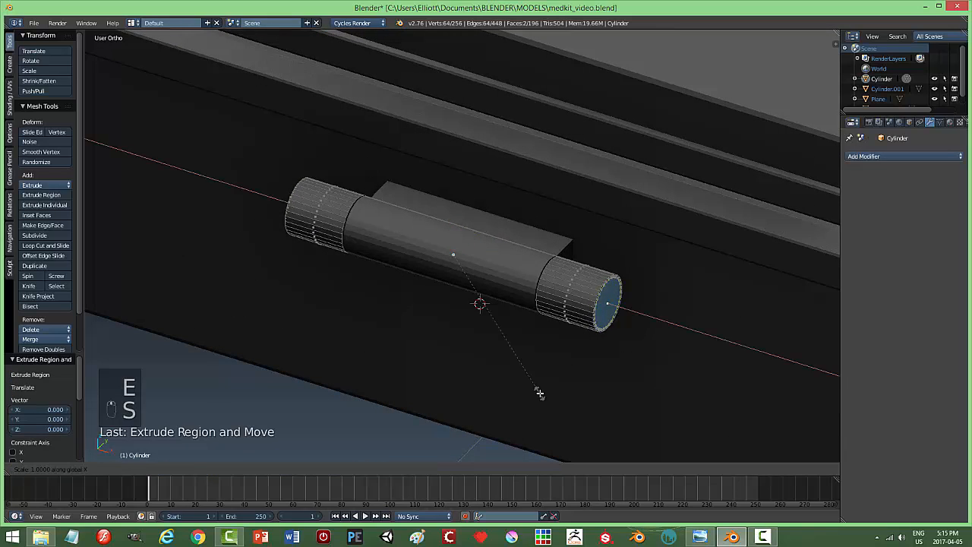
pyautogui.click(541, 394)
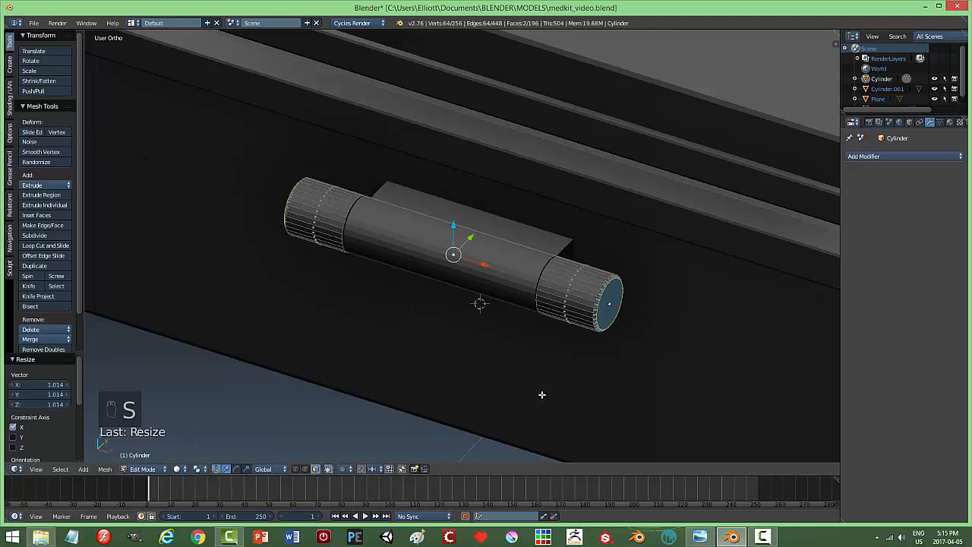
pyautogui.press('a')
pyautogui.press('Tab')
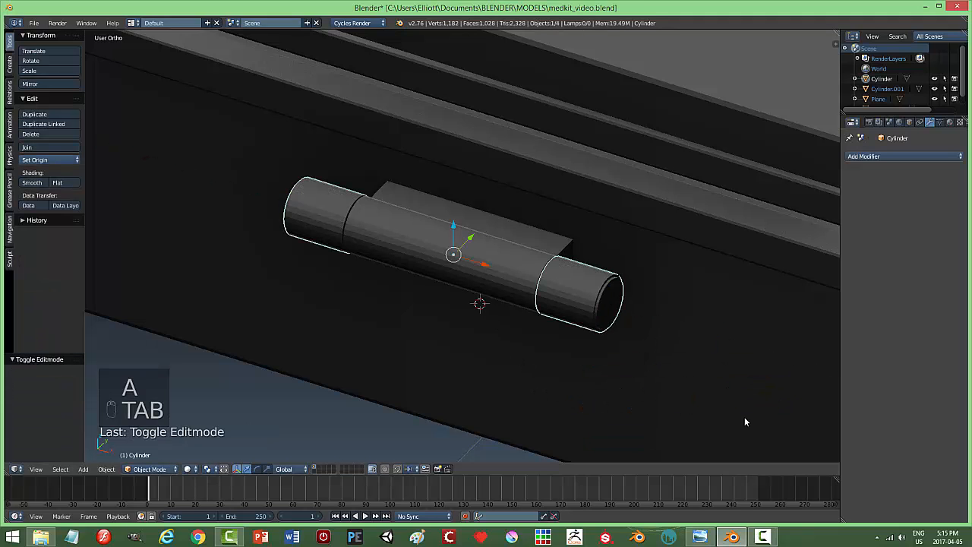
# Apply smooth shading to the outer cylinder that forms the handle's two end pieces
pyautogui.press('a')
pyautogui.moveTo(719, 406); pyautogui.dragTo(593, 305, button='middle')
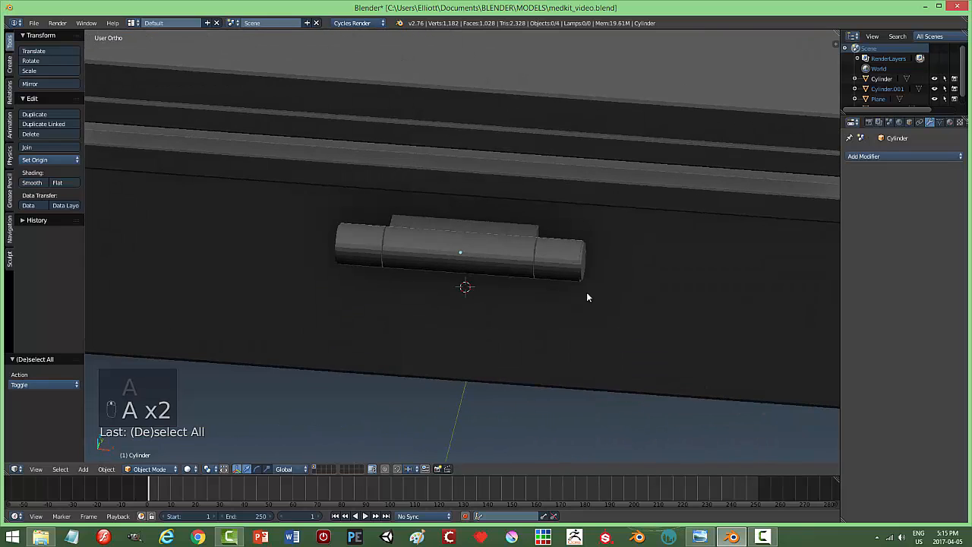
pyautogui.rightClick(575, 265)
pyautogui.click(32, 182)
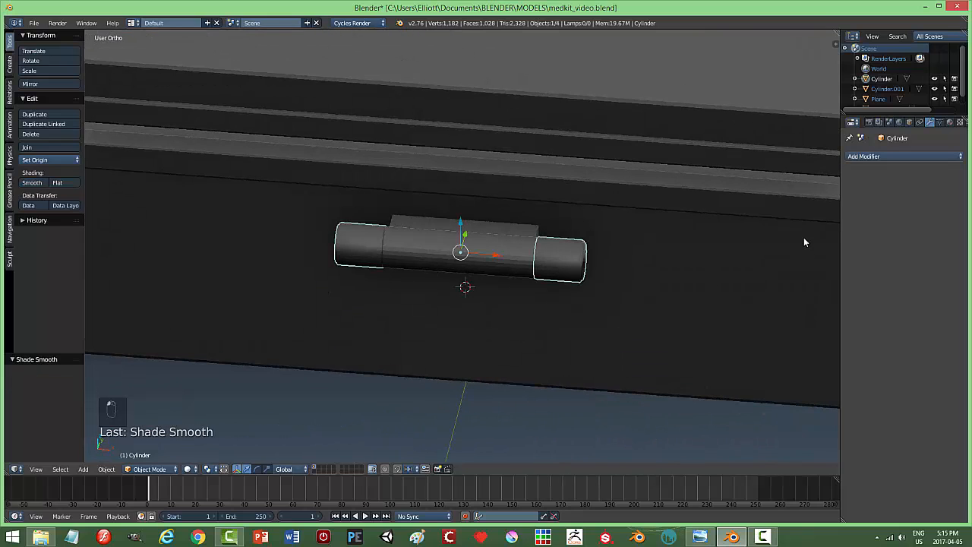
pyautogui.click(939, 123)
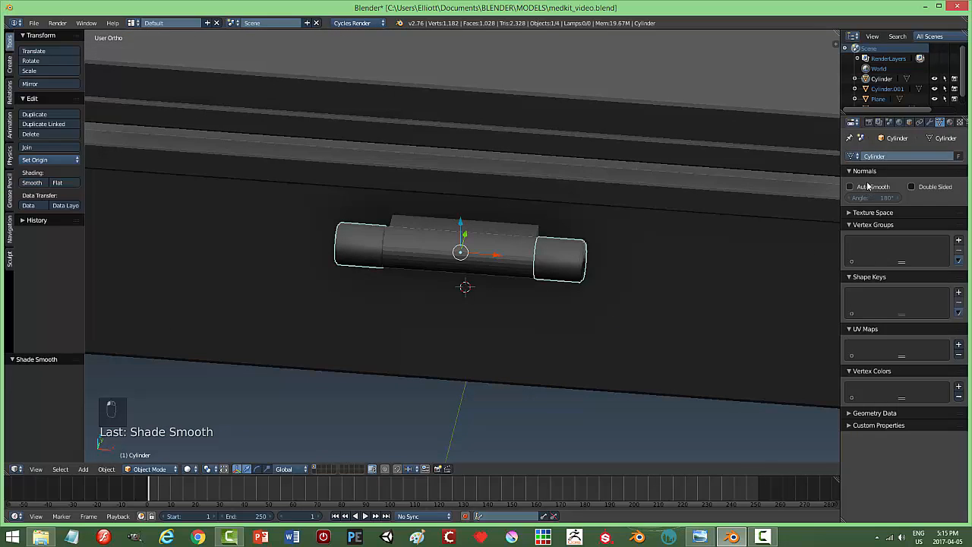
pyautogui.click(932, 124)
pyautogui.click(873, 157)
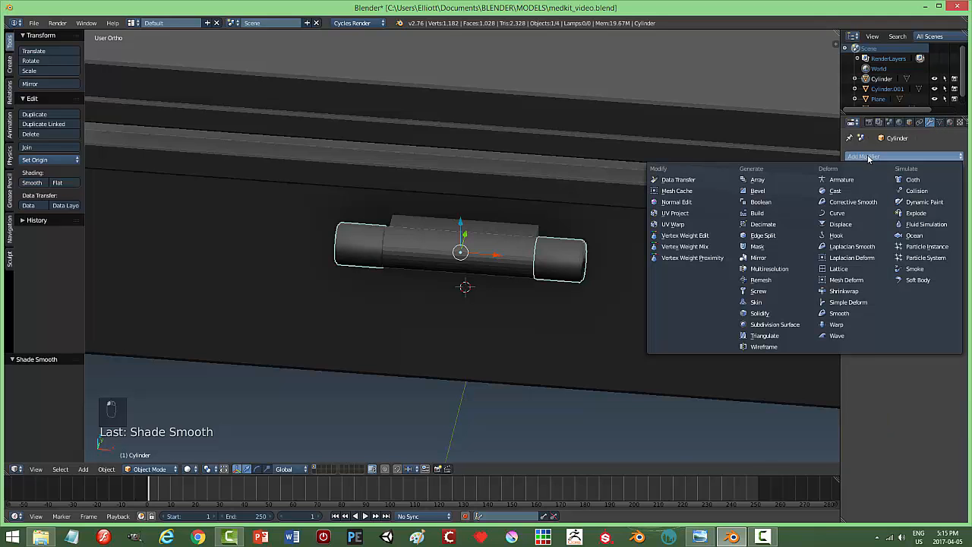
pyautogui.click(763, 236)
pyautogui.moveTo(666, 299)
pyautogui.mouseDown(button='middle')
pyautogui.moveTo(622, 321)
pyautogui.moveTo(620, 304)
pyautogui.moveTo(616, 318)
pyautogui.moveTo(686, 331)
pyautogui.moveTo(659, 306)
pyautogui.moveTo(698, 315)
pyautogui.mouseUp(button='middle')
pyautogui.scroll(2, 616, 317)
pyautogui.click(911, 203)
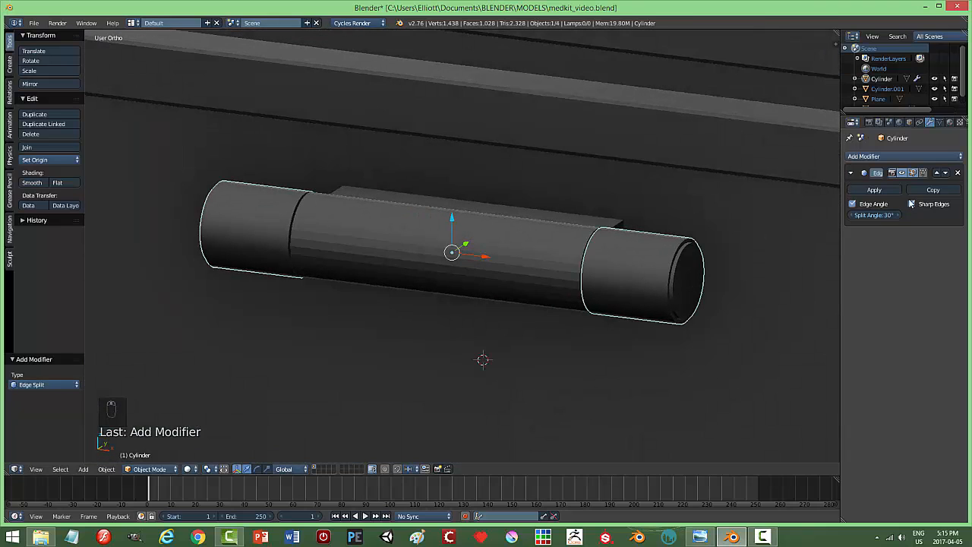
pyautogui.click(956, 173)
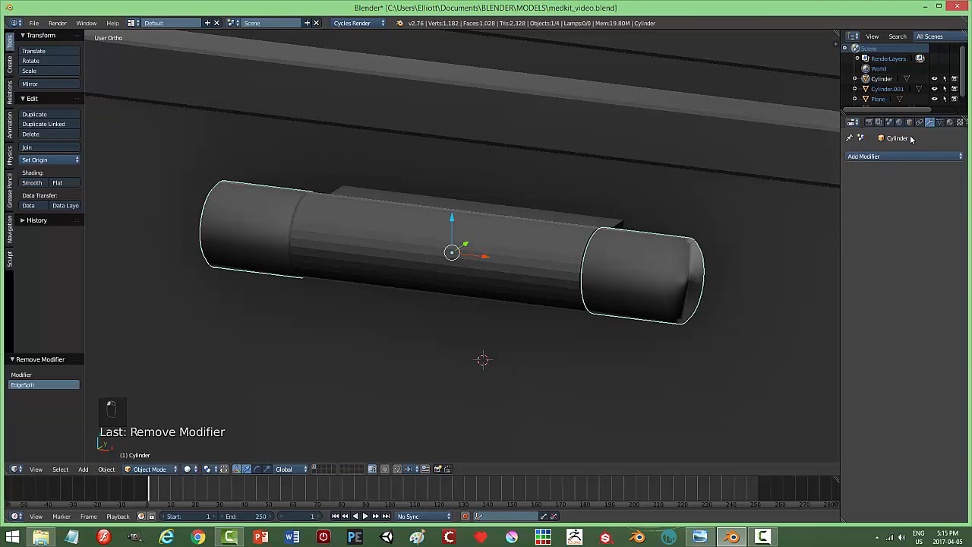
# Enable Auto Smooth on the outer cylinder with an angle of 45°
pyautogui.click(939, 122)
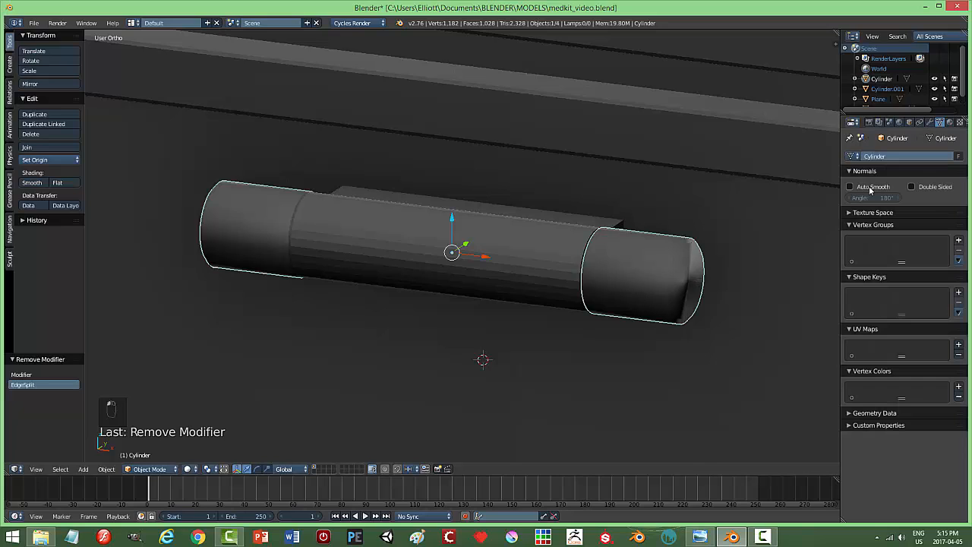
pyautogui.click(889, 200)
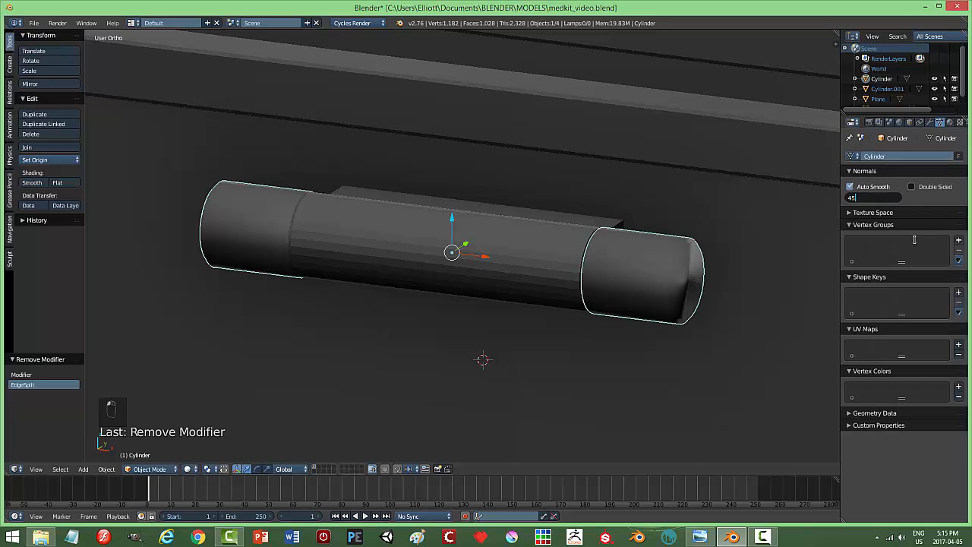
pyautogui.write('45')
pyautogui.press('Return')
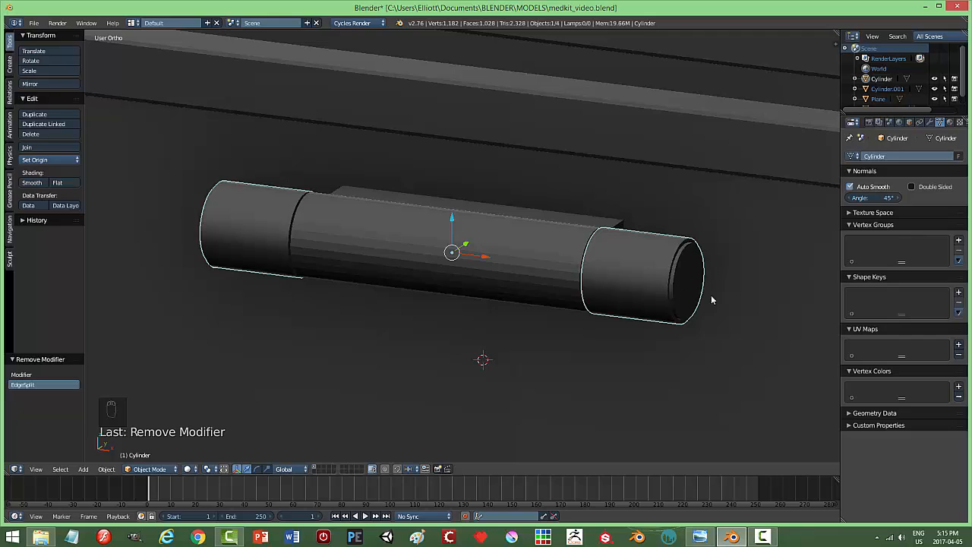
# Shade the handle mount's middle cylinder smooth and enable Auto Smooth on it with an angle of 45°
pyautogui.moveTo(620, 310); pyautogui.dragTo(649, 328, button='middle')
pyautogui.rightClick(582, 255)
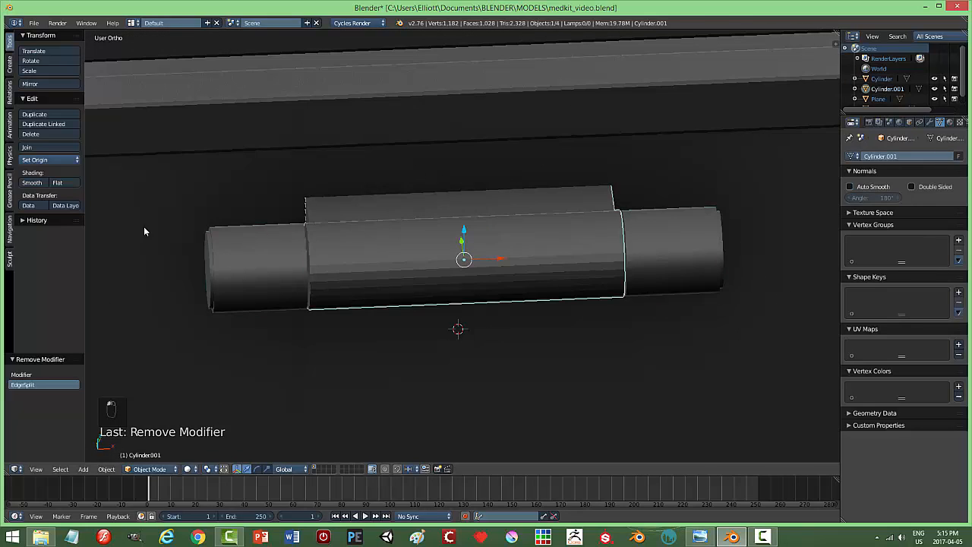
pyautogui.click(32, 183)
pyautogui.click(850, 186)
pyautogui.click(873, 197)
pyautogui.write('45')
pyautogui.press('Return')
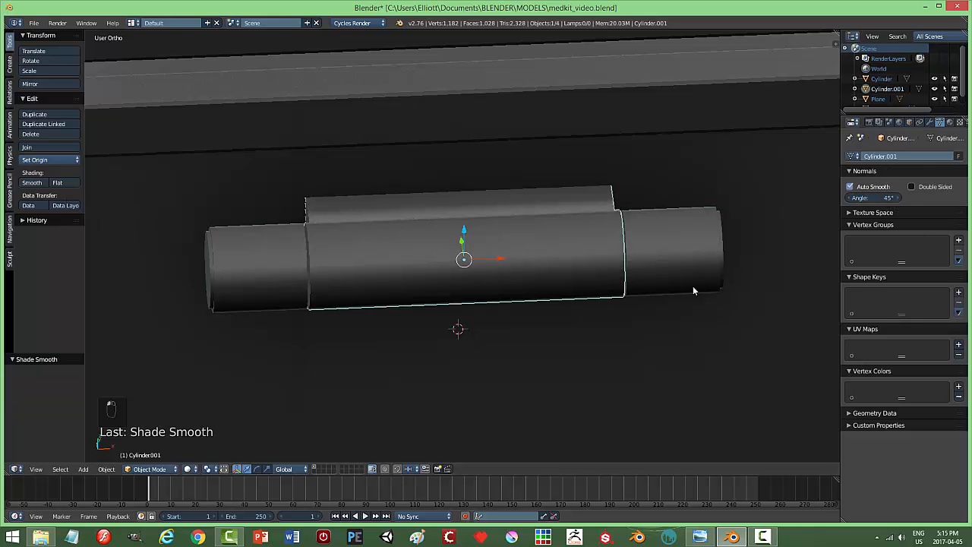
# Save the file with nothing selected and compare the handle mount with the MedKit.png reference image
pyautogui.press('a')
pyautogui.moveTo(647, 302); pyautogui.dragTo(560, 296, button='middle')
pyautogui.hotkey('ctrl', 's')
pyautogui.click(623, 286)
pyautogui.click(699, 537)
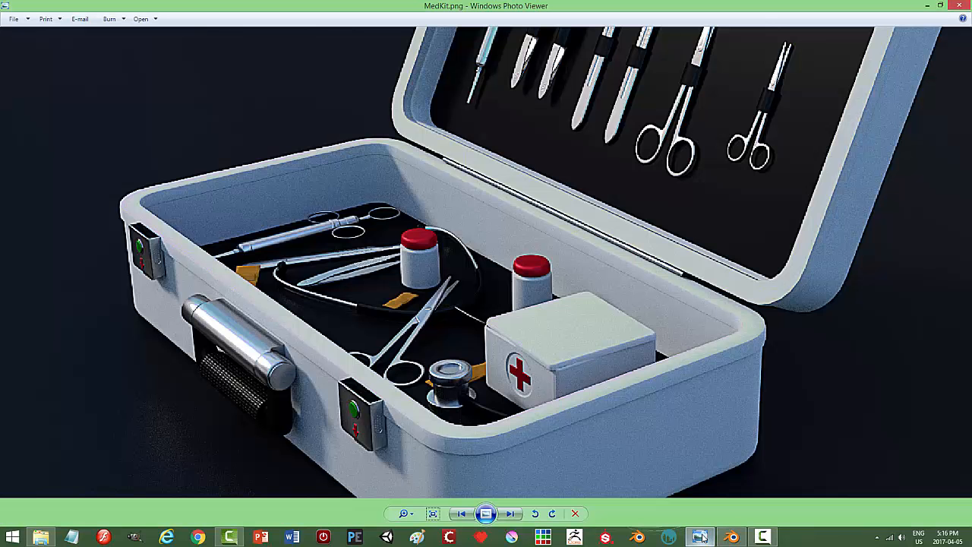
pyautogui.click(730, 537)
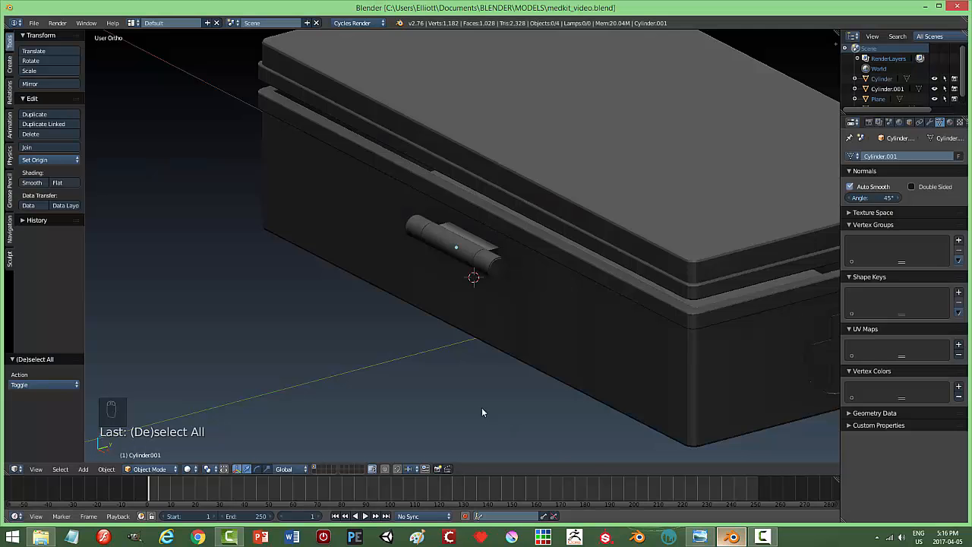
# Select both handle mount cylinders and scale them up uniformly by 1.215
pyautogui.moveTo(506, 421); pyautogui.dragTo(505, 390, button='middle')
pyautogui.rightClick(440, 243)
pyautogui.keyDown('shift'); pyautogui.rightClick(414, 245); pyautogui.keyUp('shift')
pyautogui.moveTo(504, 275); pyautogui.dragTo(545, 297, button='middle')
pyautogui.press('s')
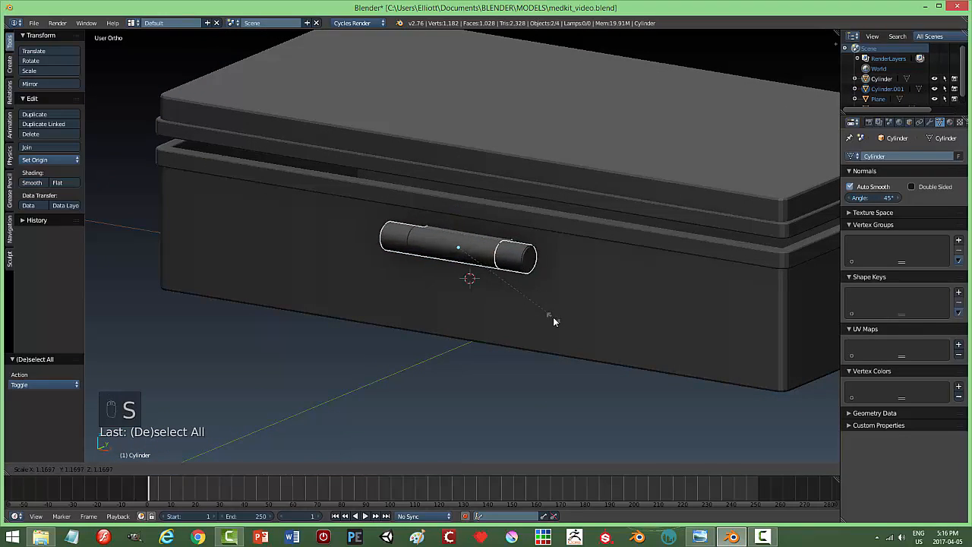
pyautogui.click(554, 321)
# Move both handle mount cylinders by -0.025 along Y, slightly away from the case front
pyautogui.moveTo(554, 321); pyautogui.dragTo(487, 251, button='middle')
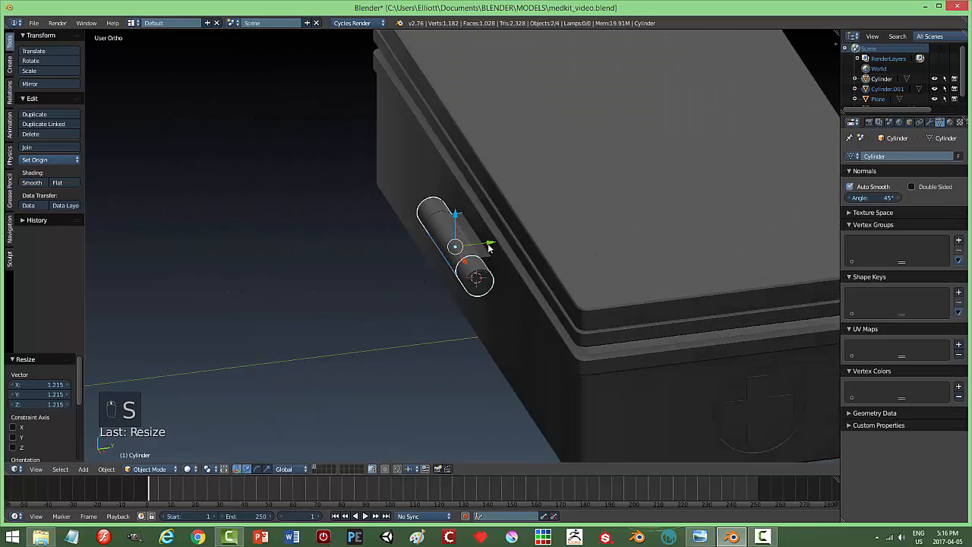
pyautogui.press('g')
pyautogui.press('y')
pyautogui.click(484, 246)
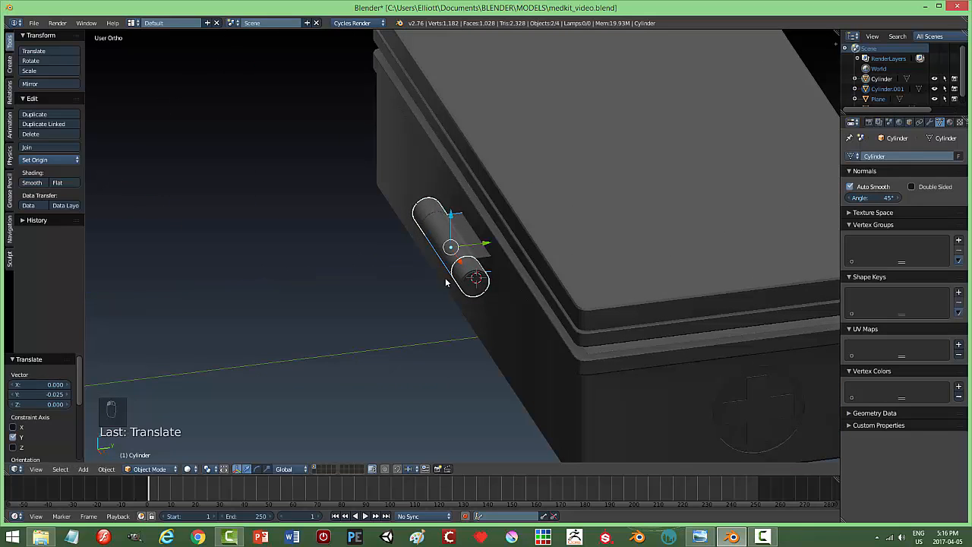
# Save the enlarged handle mount and check its placement against the MedKit.png reference image
pyautogui.press('a')
pyautogui.moveTo(458, 318); pyautogui.dragTo(622, 312, button='middle')
pyautogui.hotkey('ctrl', 's')
pyautogui.click(700, 536)
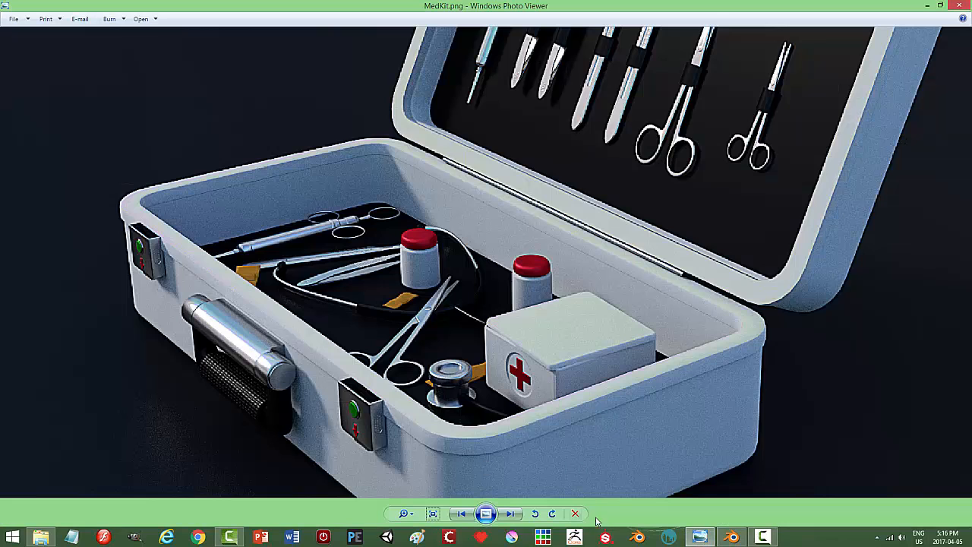
pyautogui.click(729, 537)
# Select both handle mount cylinders and raise them slightly along Z on the case front
pyautogui.moveTo(560, 294); pyautogui.dragTo(457, 270, button='middle')
pyautogui.click(425, 248)
pyautogui.keyDown('shift'); pyautogui.click(499, 237); pyautogui.keyUp('shift')
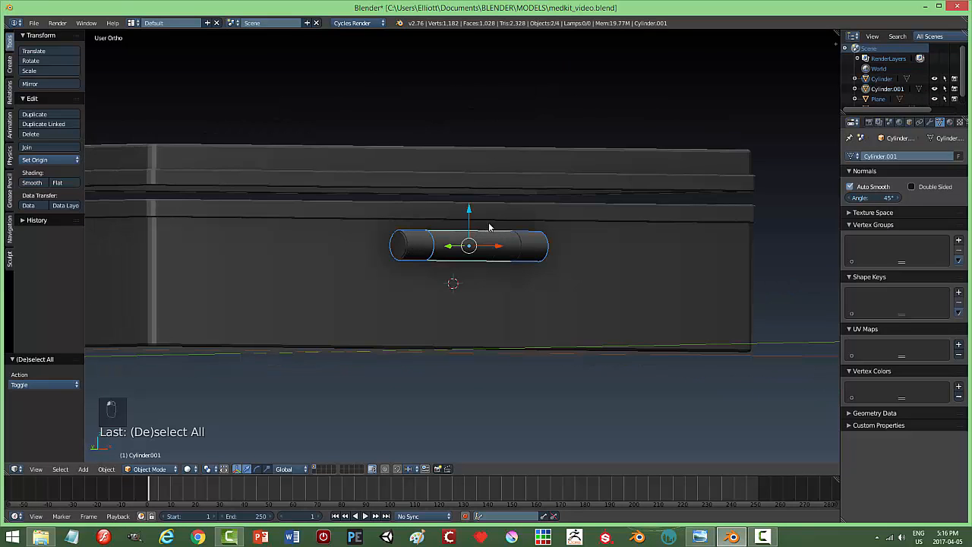
pyautogui.press('g')
pyautogui.press('z')
pyautogui.click(470, 202)
# Deselect everything, save the file and examine the carry handle's shape in the reference image
pyautogui.press('a')
pyautogui.moveTo(672, 291); pyautogui.dragTo(602, 326, button='middle')
pyautogui.hotkey('ctrl', 's')
pyautogui.click(602, 328)
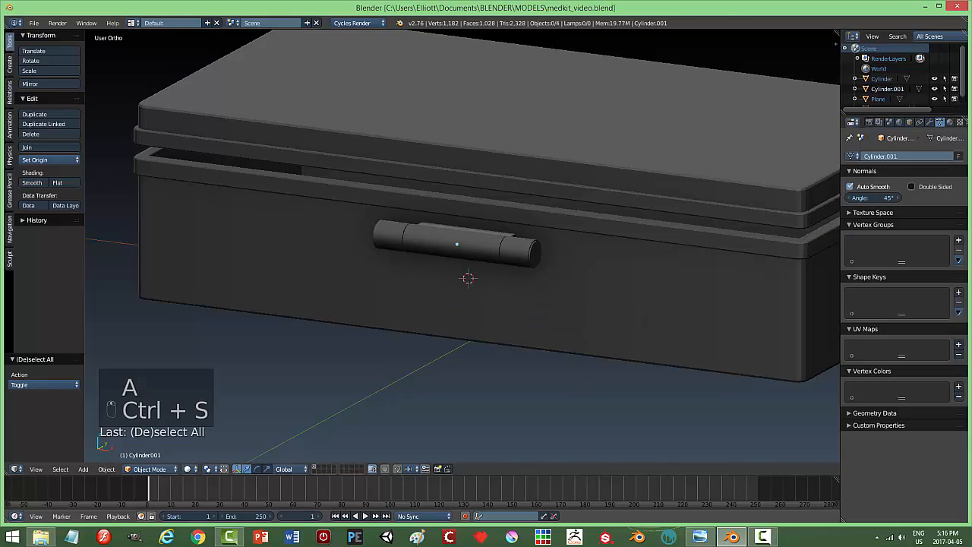
pyautogui.click(702, 537)
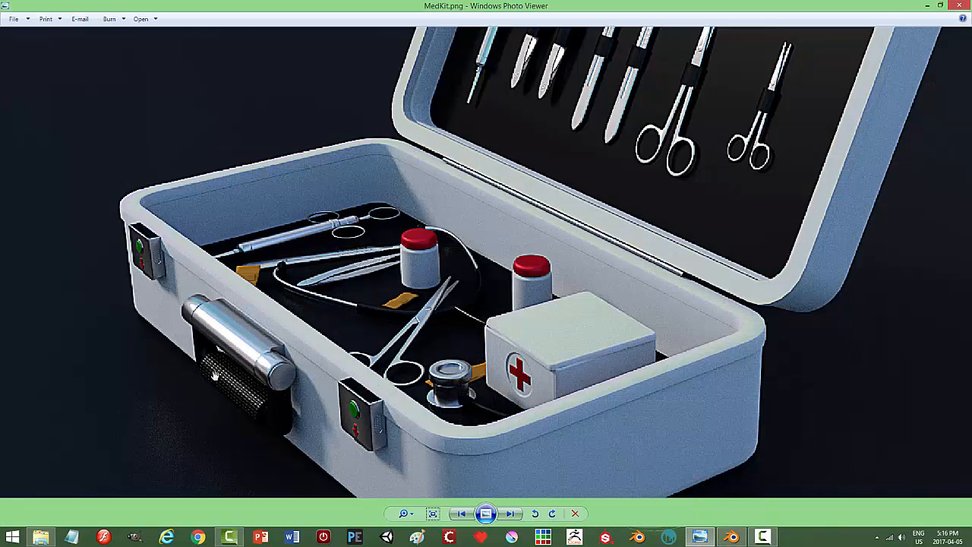
pyautogui.click(704, 537)
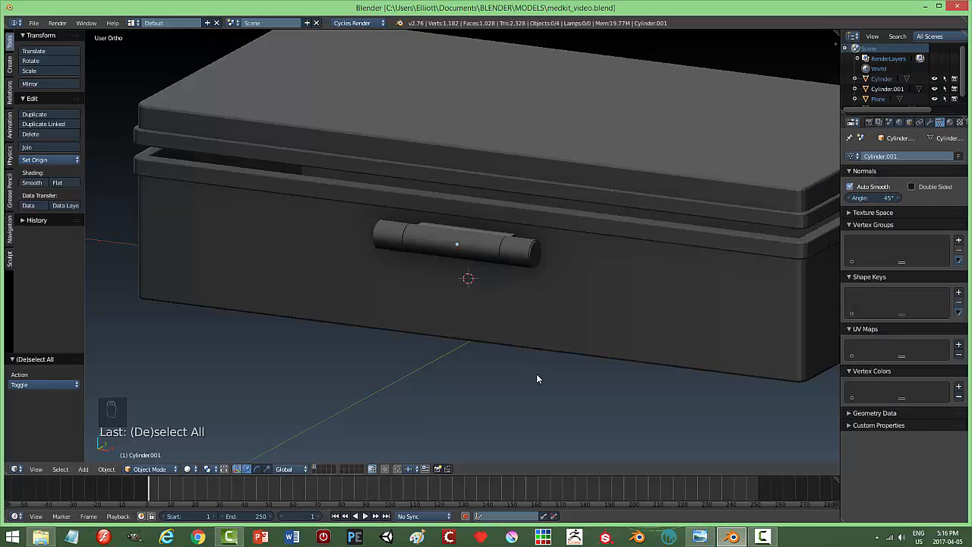
# Snap the 3D cursor to the middle cylinder of the handle mount, leaving nothing selected
pyautogui.moveTo(403, 294); pyautogui.dragTo(385, 274, button='middle')
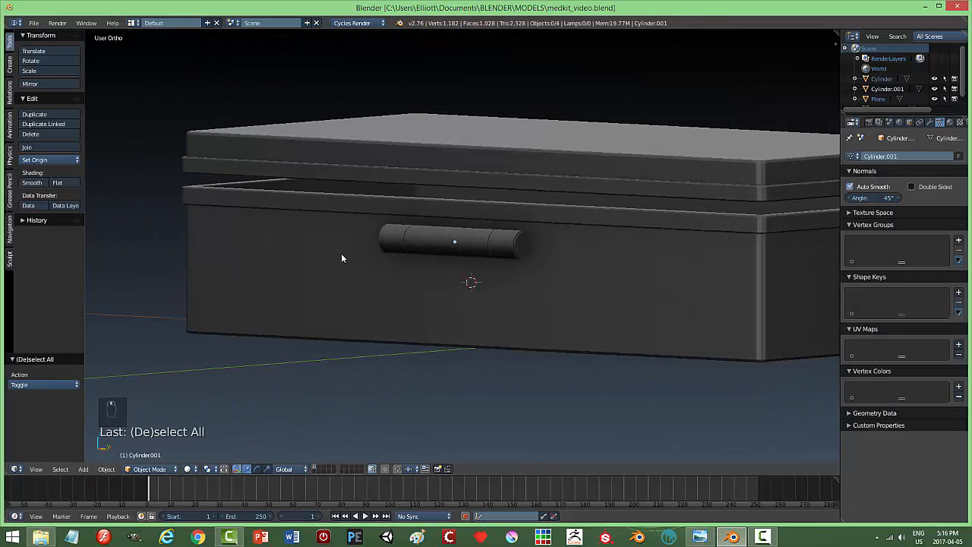
pyautogui.moveTo(494, 309); pyautogui.dragTo(465, 250, button='middle')
pyautogui.hotkey('shift', 's')
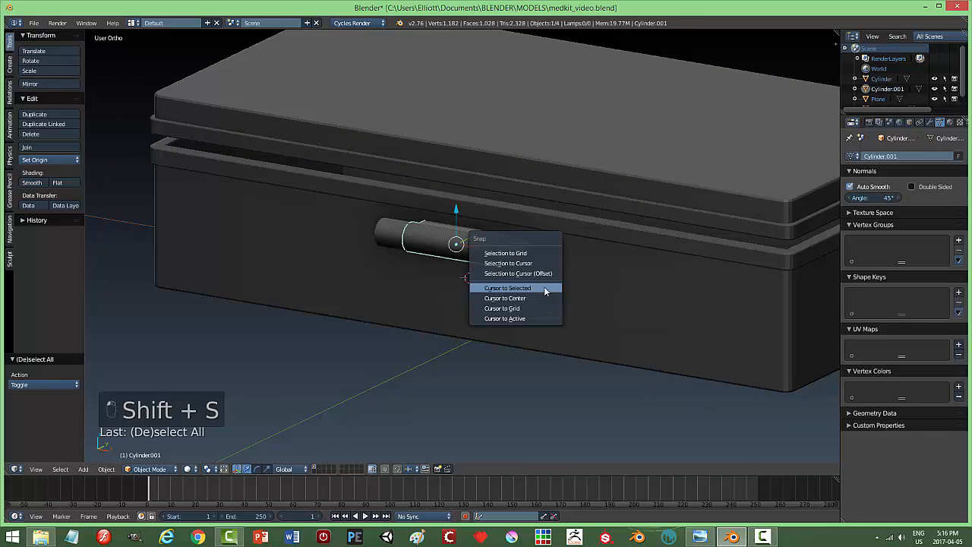
pyautogui.click(544, 284)
pyautogui.press('a')
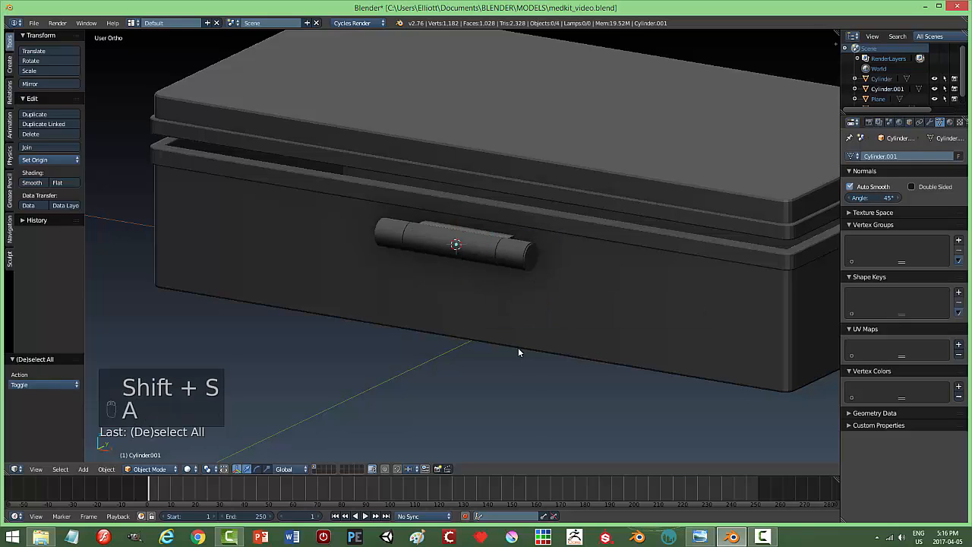
# Add a NURBS curve at the 3D cursor and move it -1.685 along Y, in front of the case
pyautogui.hotkey('shift', 'a')
pyautogui.moveTo(520, 349)
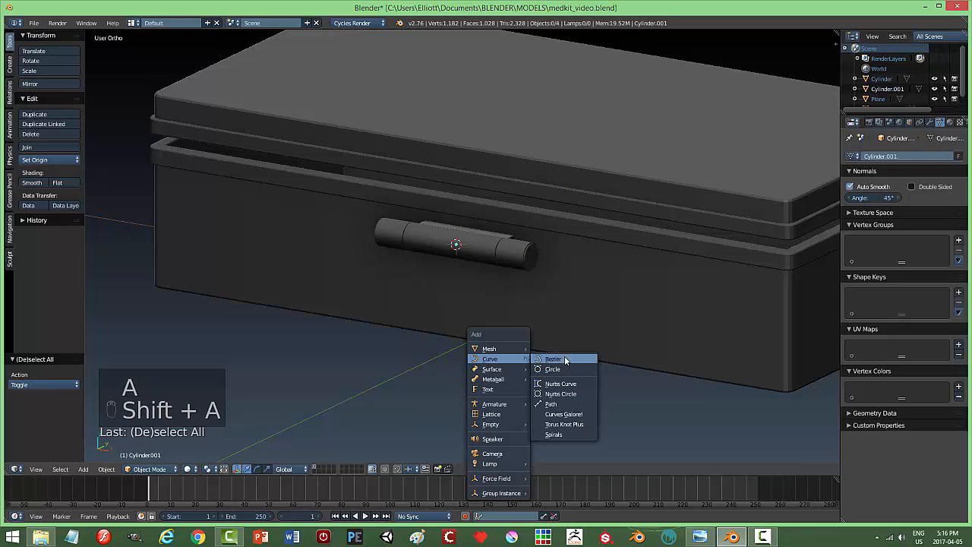
pyautogui.click(562, 379)
pyautogui.moveTo(577, 370); pyautogui.dragTo(470, 235, button='middle')
pyautogui.press('g')
pyautogui.press('y')
pyautogui.click(444, 332)
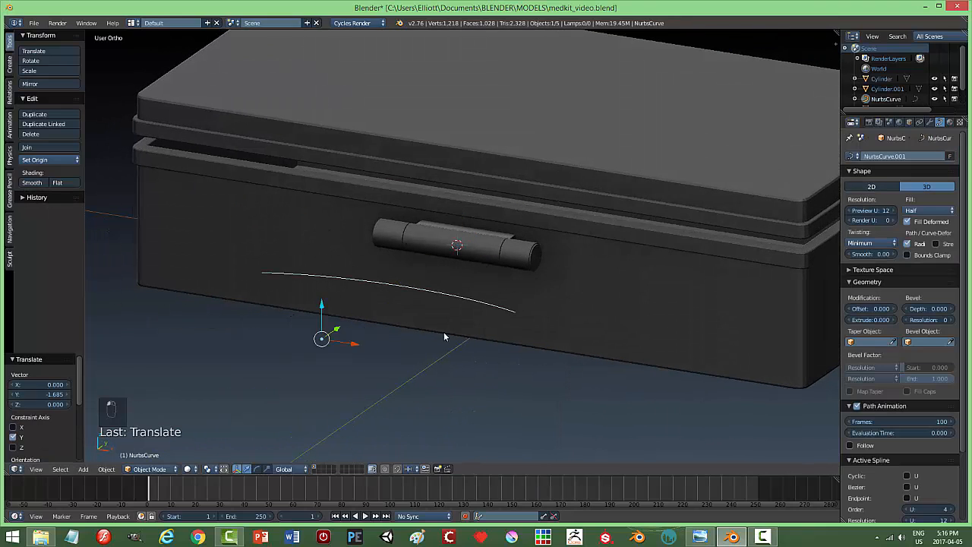
# Rotate the NURBS curve by -90° about the X axis so that it bows downward
pyautogui.moveTo(444, 331); pyautogui.dragTo(460, 322, button='middle')
pyautogui.press('KP_1')
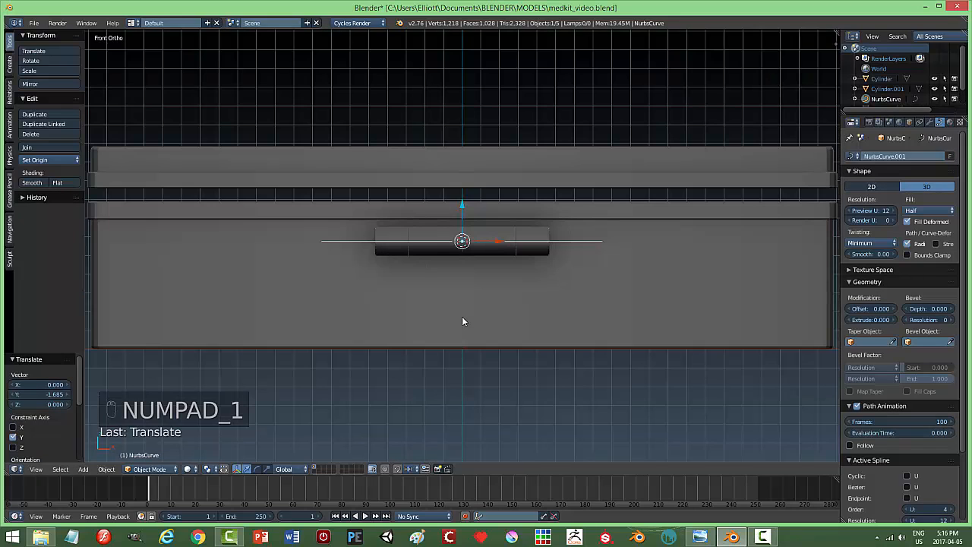
pyautogui.moveTo(512, 321); pyautogui.dragTo(391, 327, button='middle')
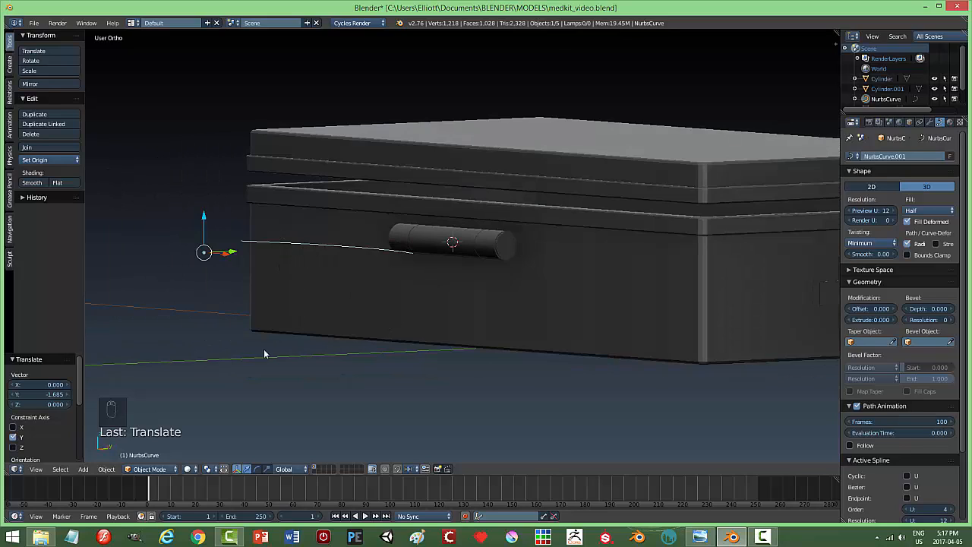
pyautogui.write('rx90')
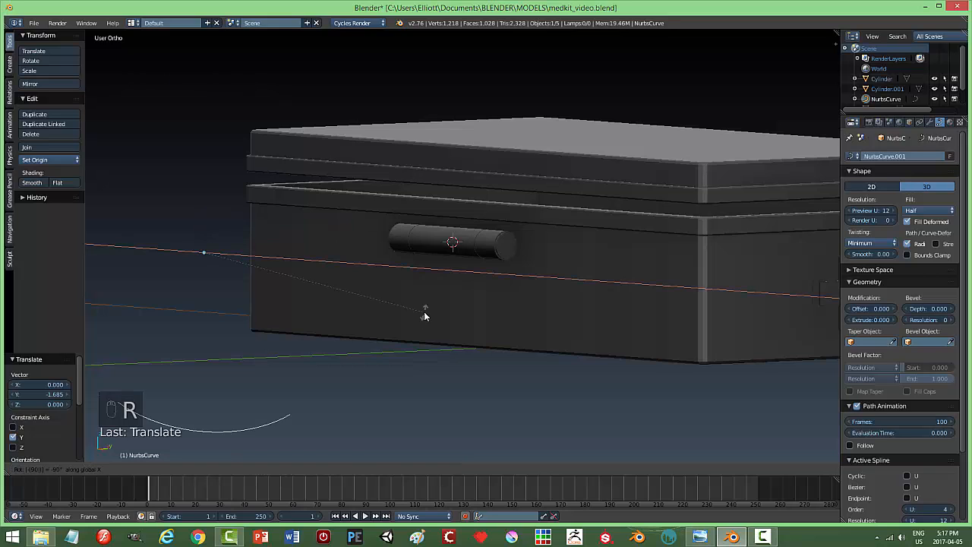
pyautogui.click(424, 312)
pyautogui.moveTo(416, 322)
pyautogui.mouseDown(button='middle')
pyautogui.moveTo(376, 342)
pyautogui.moveTo(412, 332)
pyautogui.mouseUp(button='middle')
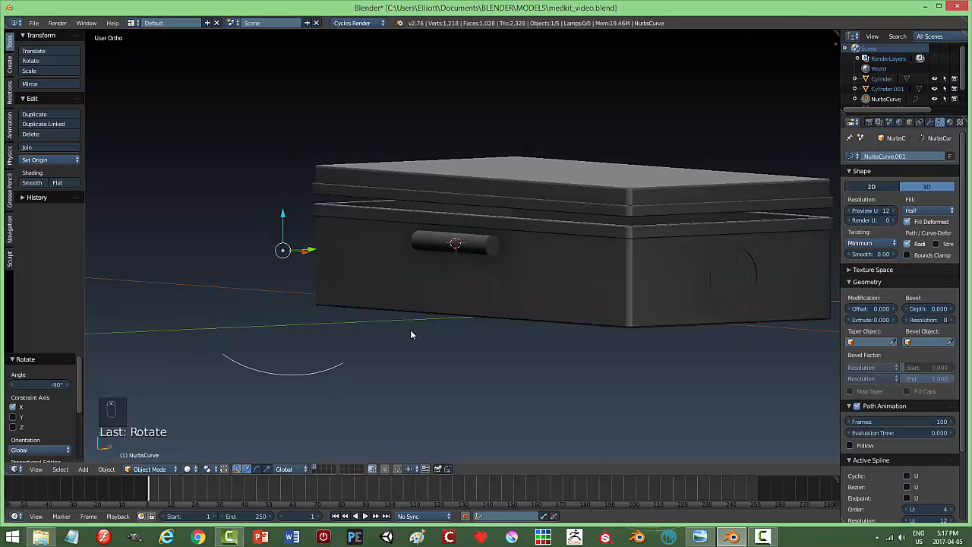
# In Edit Mode, give the curve a Full fill, an extrude of 0.045, a bevel depth of 0.053 and a bevel resolution of 5
pyautogui.press('KP_1')
pyautogui.press('Tab')
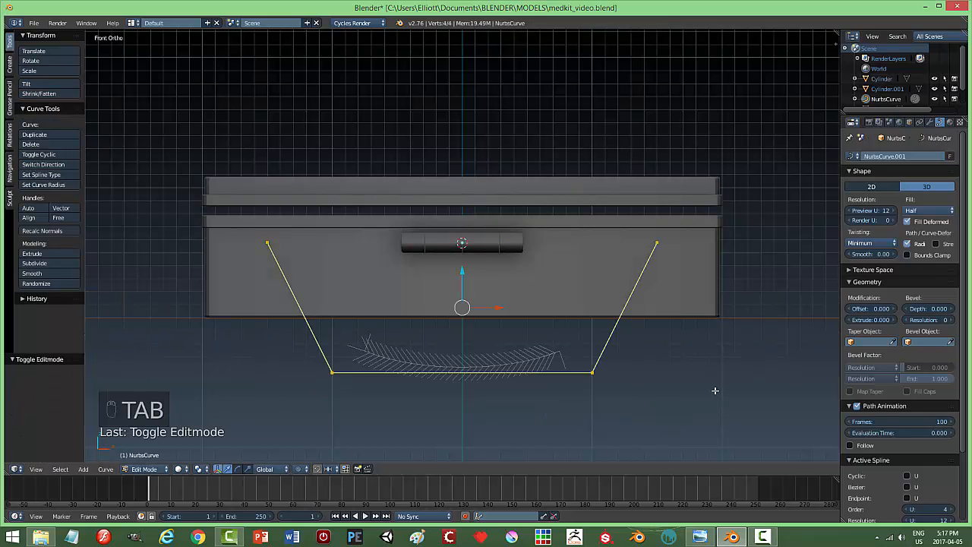
pyautogui.press('a')
pyautogui.press('a')
pyautogui.press('a')
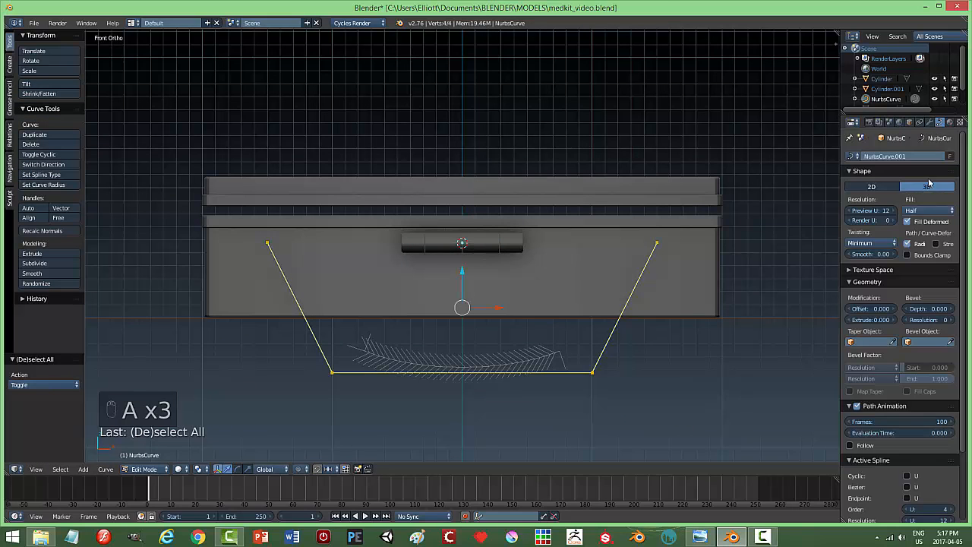
pyautogui.click(922, 211)
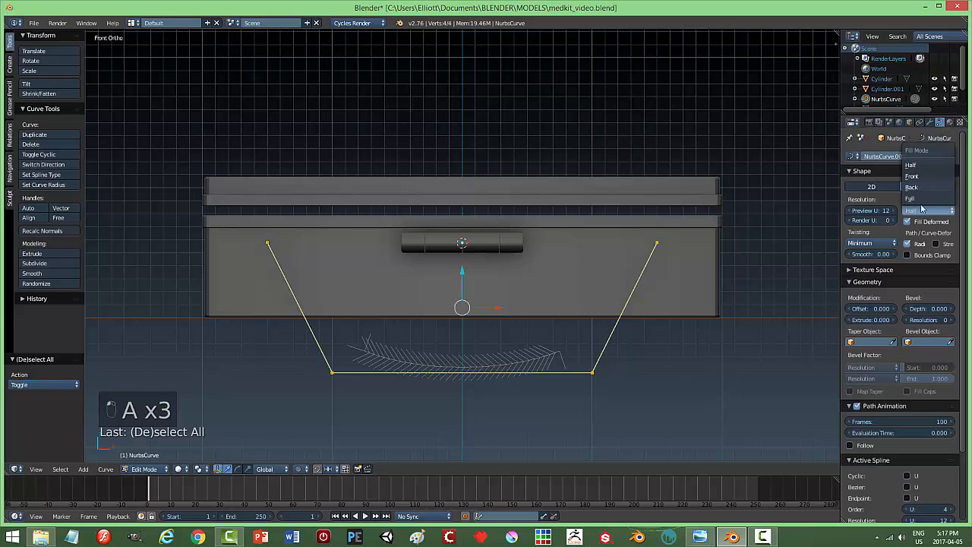
pyautogui.click(923, 164)
pyautogui.moveTo(865, 325); pyautogui.dragTo(867, 325)
pyautogui.moveTo(920, 308)
pyautogui.mouseDown()
pyautogui.moveTo(940, 308)
pyautogui.moveTo(917, 308)
pyautogui.moveTo(921, 322)
pyautogui.mouseUp()
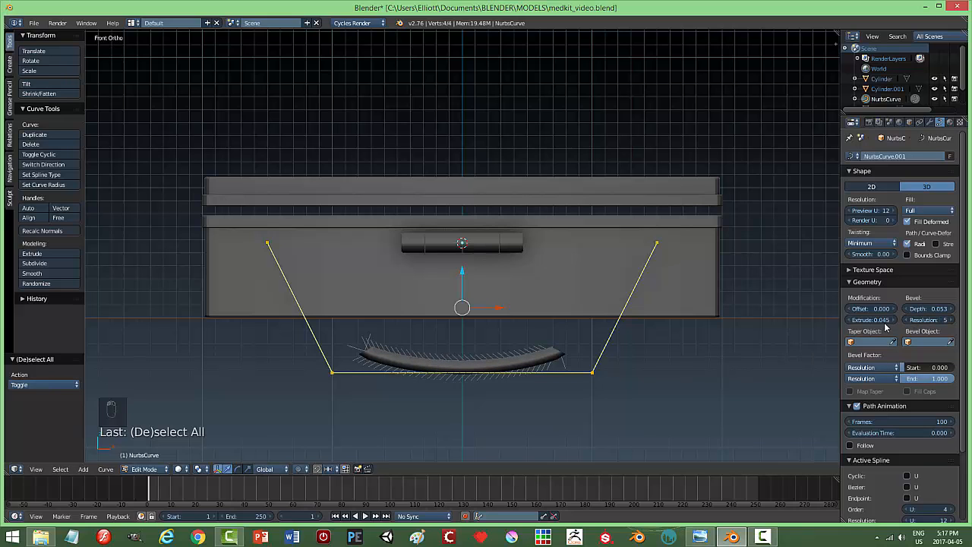
# Select the curve's two upper end points in front view and extrude them in place
pyautogui.moveTo(729, 342)
pyautogui.mouseDown(button='middle')
pyautogui.moveTo(683, 373)
pyautogui.moveTo(730, 338)
pyautogui.mouseUp(button='middle')
pyautogui.press('KP_1')
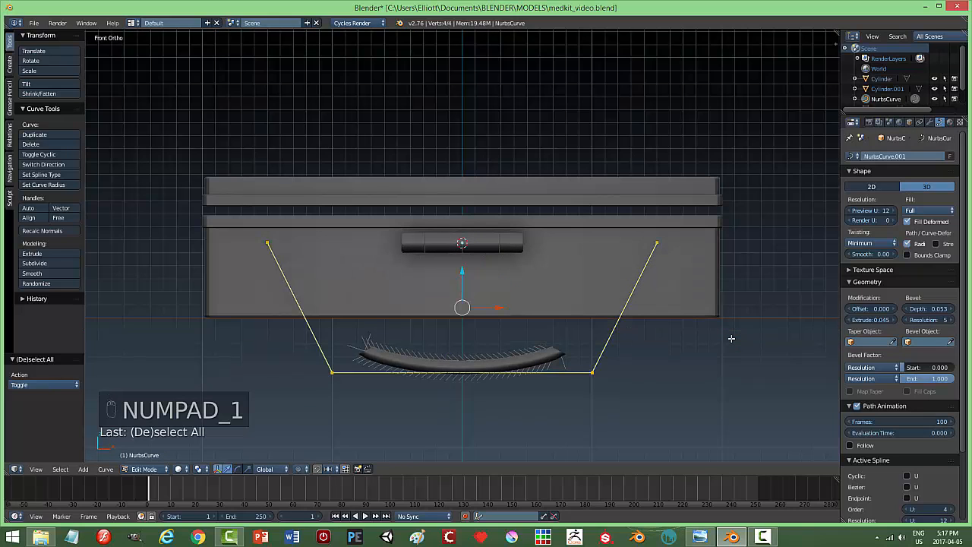
pyautogui.press('b')
pyautogui.moveTo(186, 177); pyautogui.dragTo(696, 269)
pyautogui.press('a')
pyautogui.press('b')
pyautogui.moveTo(246, 196); pyautogui.dragTo(693, 270)
pyautogui.press('e')
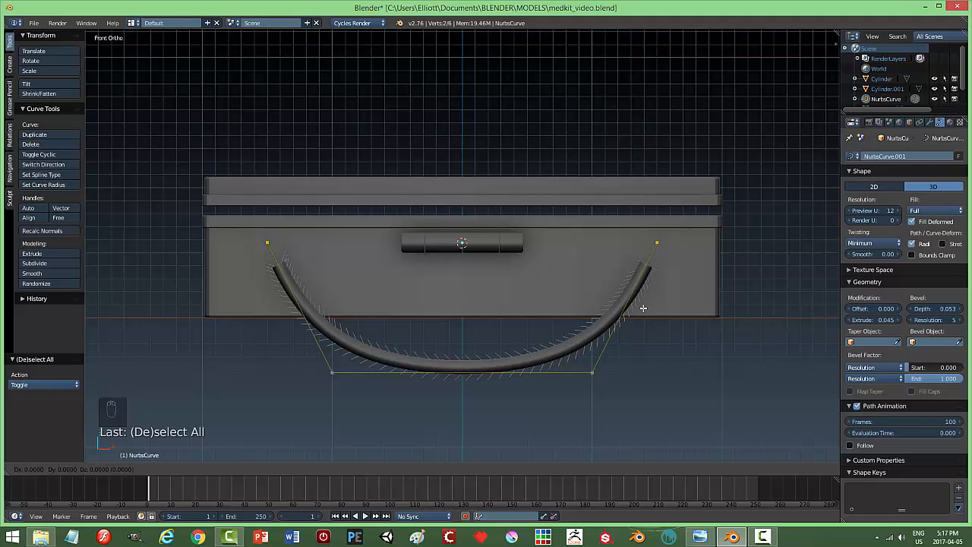
pyautogui.press('x')
pyautogui.click(636, 308)
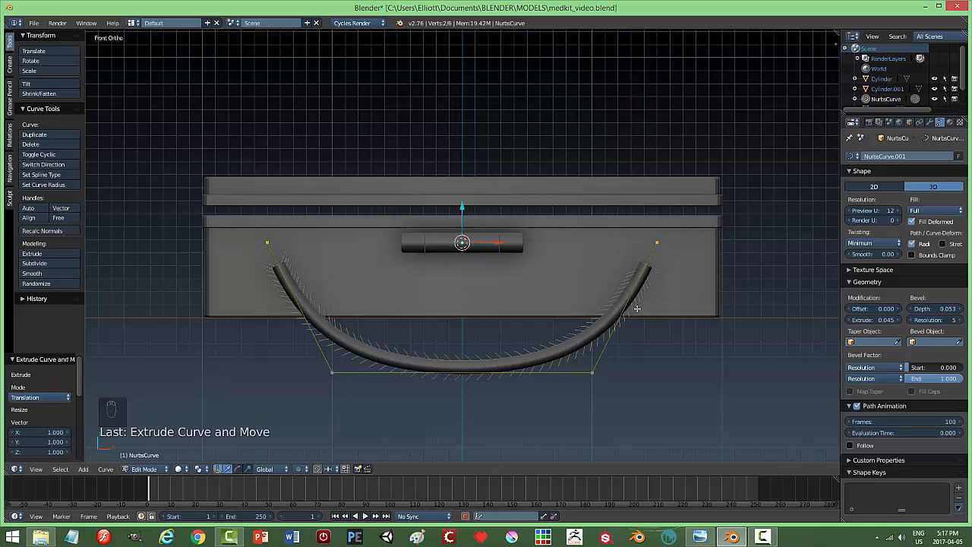
# Select all the upper end points and scale them along X to about 0.662, above the lower control points
pyautogui.press('a')
pyautogui.press('b')
pyautogui.moveTo(228, 207); pyautogui.dragTo(691, 263)
pyautogui.press('s')
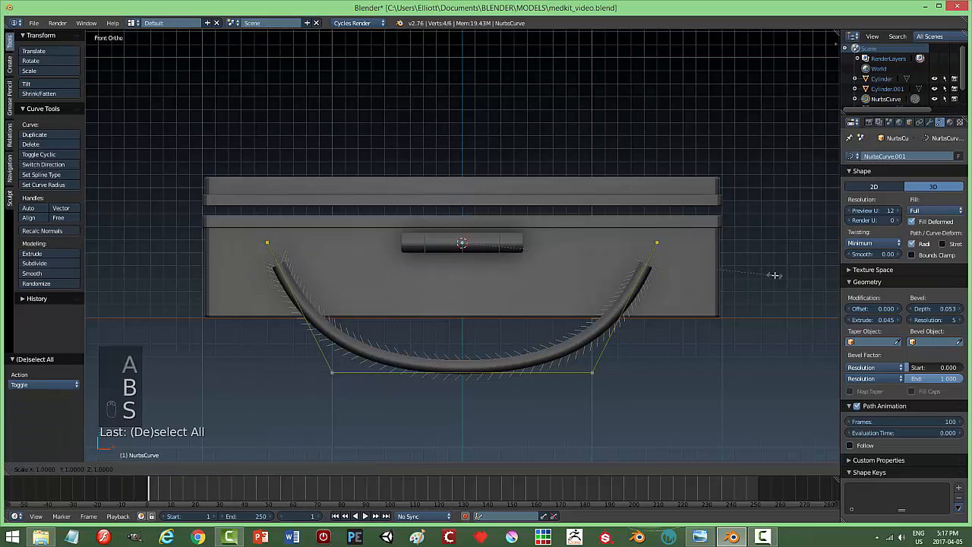
pyautogui.press('s')
pyautogui.press('x')
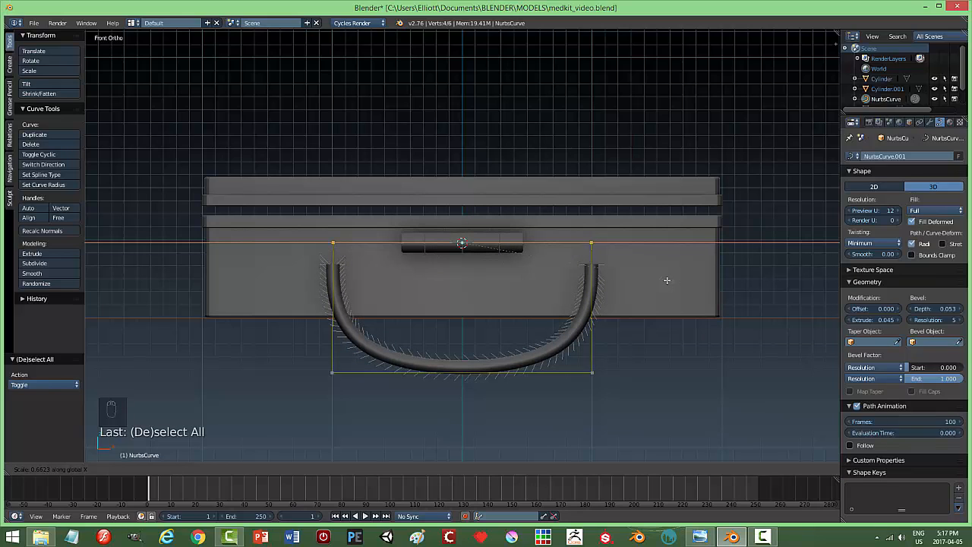
pyautogui.click(667, 280)
pyautogui.press('a')
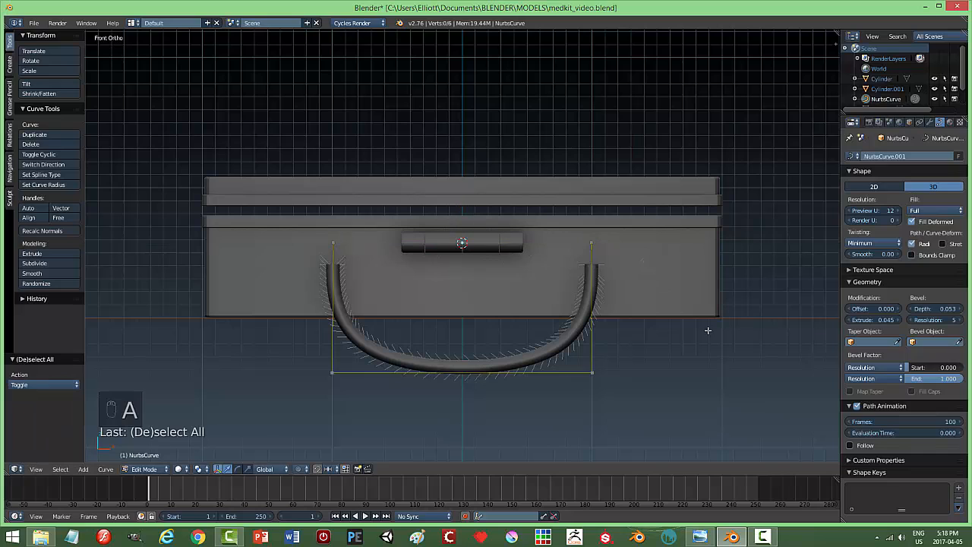
# Align the three control points on the curve's right side vertically by scaling them to 0 along X
pyautogui.press('b')
pyautogui.moveTo(656, 421); pyautogui.dragTo(556, 193)
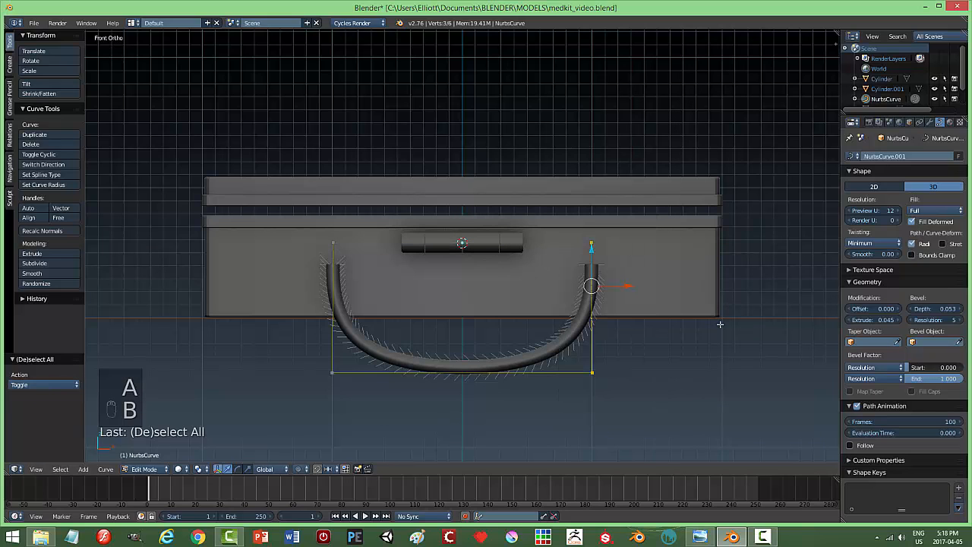
pyautogui.press('s')
pyautogui.press('x')
pyautogui.press('0')
pyautogui.press('Return')
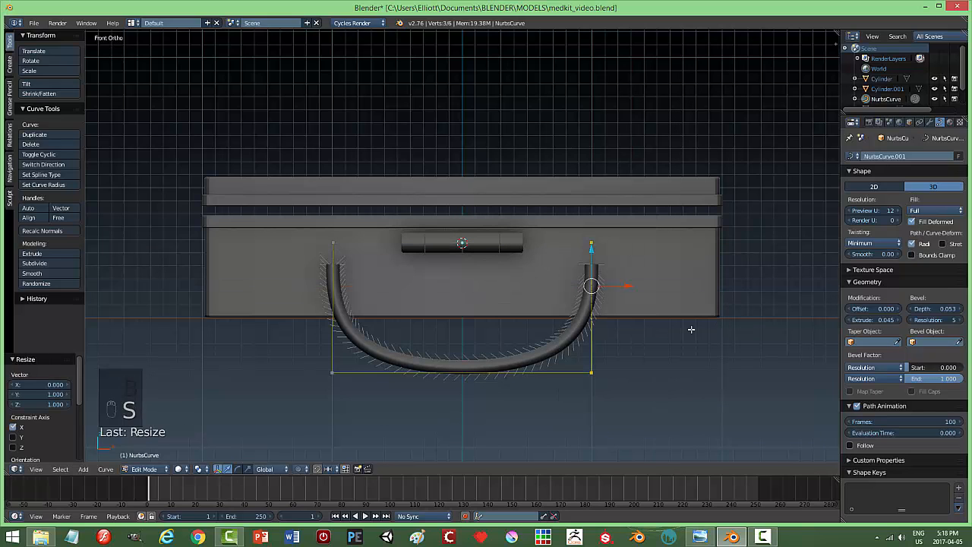
# Align the three control points on the curve's left side vertically by scaling them to 0 along X
pyautogui.press('a')
pyautogui.press('b')
pyautogui.moveTo(263, 189); pyautogui.dragTo(363, 410)
pyautogui.press('s')
pyautogui.press('x')
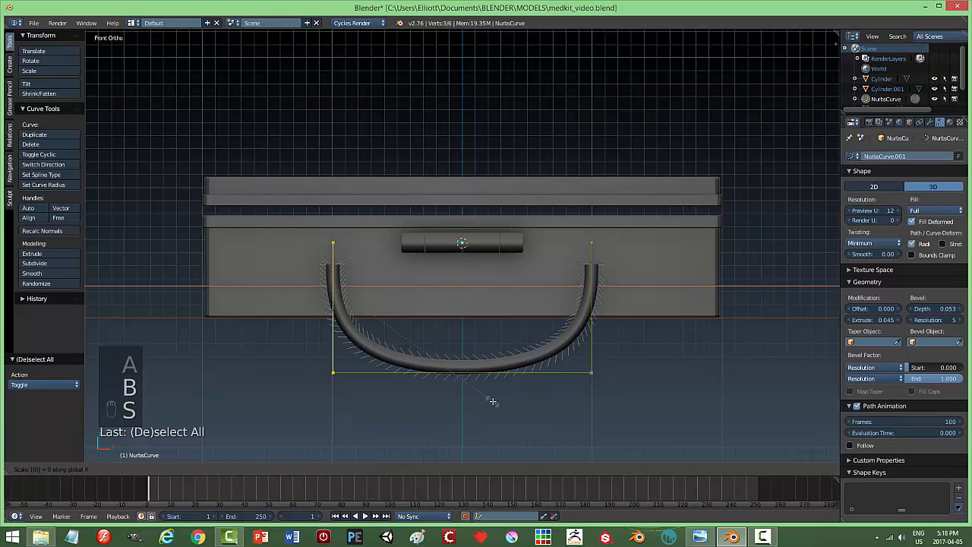
pyautogui.press('Return')
pyautogui.press('a')
pyautogui.press('Tab')
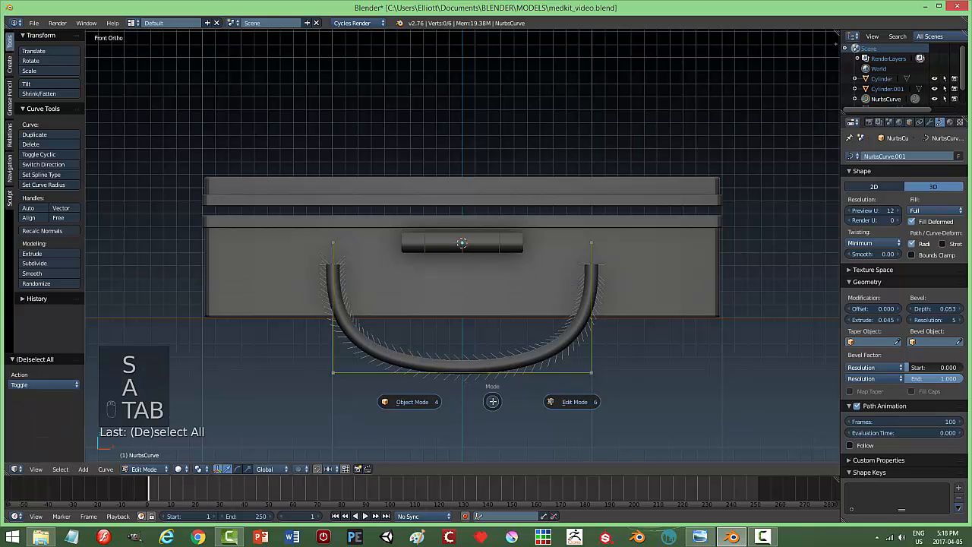
# In object mode, scale the handle curve to about 0.401 along X and shrink its height along Z
pyautogui.click(427, 401)
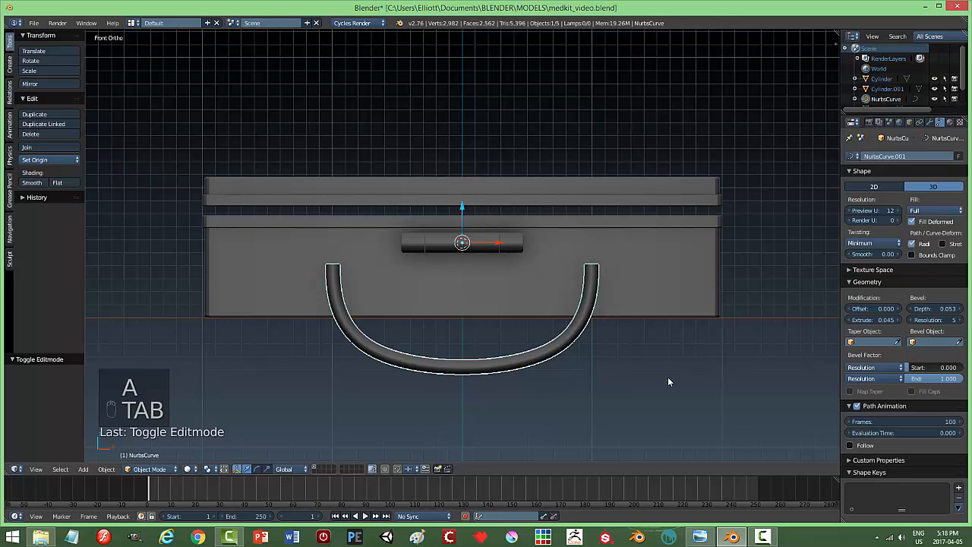
pyautogui.press('s')
pyautogui.press('x')
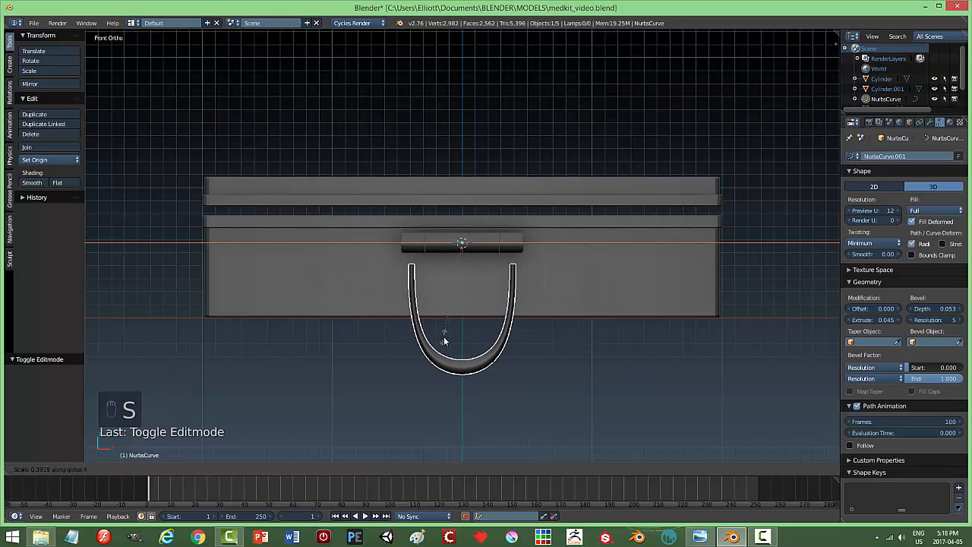
pyautogui.click(445, 341)
pyautogui.press('s')
pyautogui.press('z')
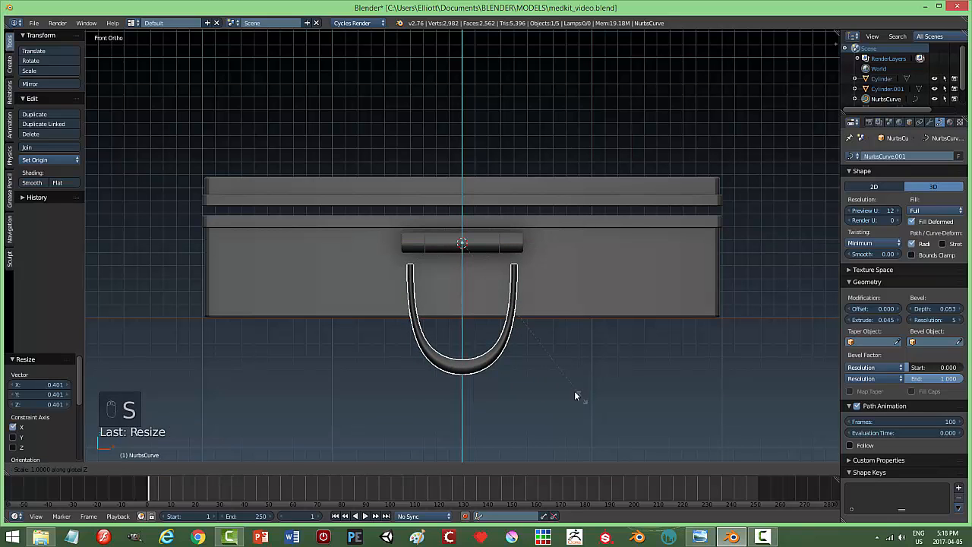
pyautogui.click(532, 300)
# Move the handle curve about 1.695 along Y so it hangs under the cylindrical mount
pyautogui.moveTo(551, 295); pyautogui.dragTo(436, 338, button='middle')
pyautogui.press('g')
pyautogui.press('y')
pyautogui.click(512, 299)
# Narrow the handle curve along Y and raise it about 0.023 along Z into the mount
pyautogui.moveTo(513, 300); pyautogui.dragTo(603, 314, button='middle')
pyautogui.press('s')
pyautogui.press('y')
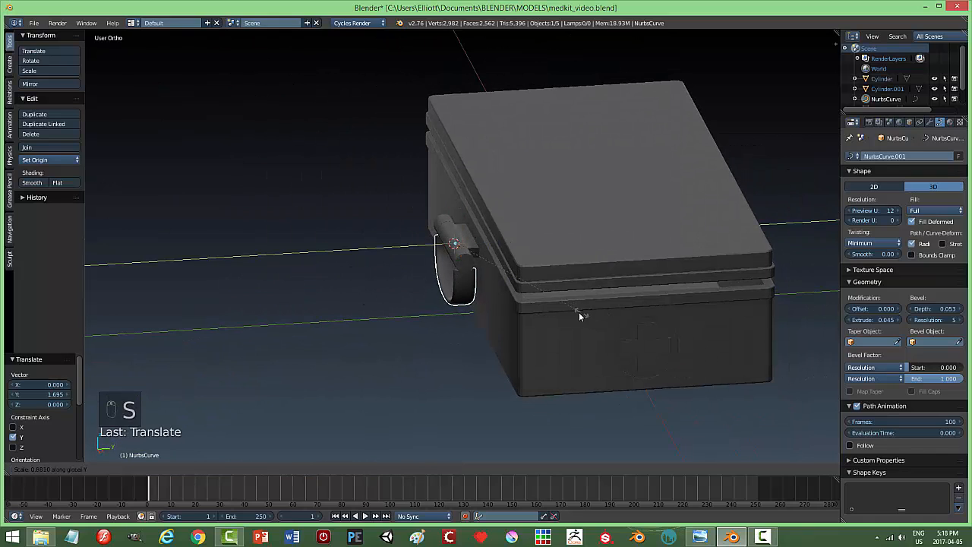
pyautogui.click(502, 308)
pyautogui.moveTo(438, 334); pyautogui.dragTo(549, 306, button='middle')
pyautogui.moveTo(460, 208); pyautogui.dragTo(461, 205)
# Narrow the handle curve further along Y and shift it about -0.009 along Y to centre it under the mount
pyautogui.moveTo(498, 289); pyautogui.dragTo(458, 280, button='middle')
pyautogui.scroll(4, 470, 300)
pyautogui.moveTo(491, 311); pyautogui.dragTo(488, 309, button='middle')
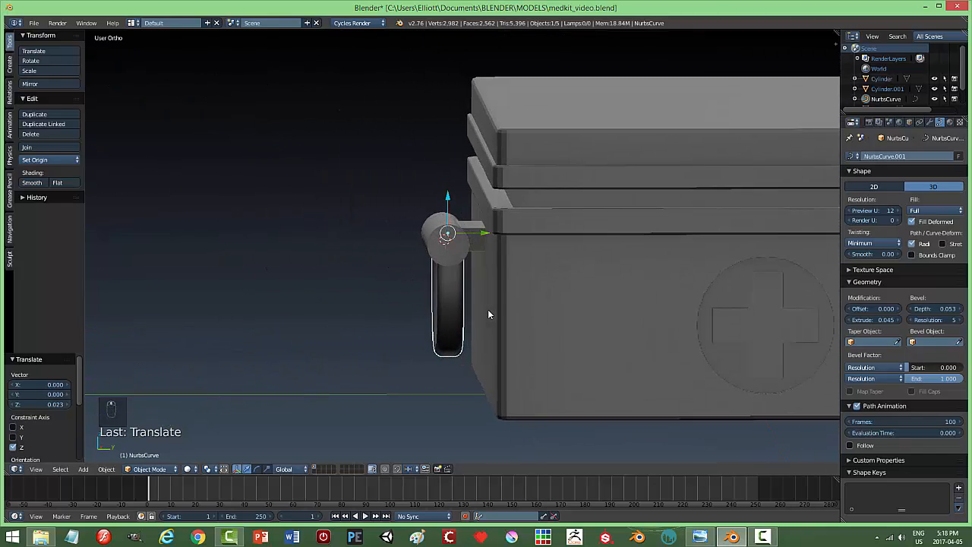
pyautogui.press('s')
pyautogui.press('y')
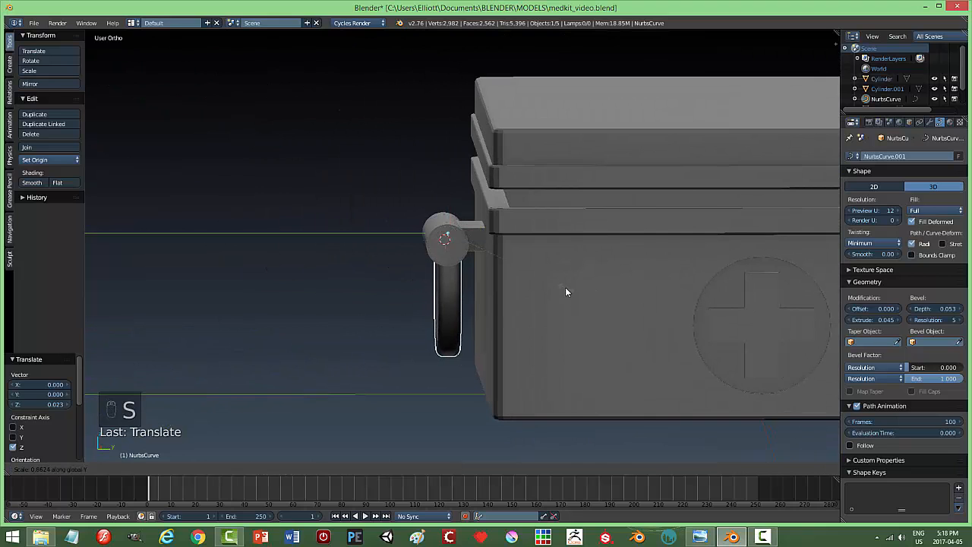
pyautogui.click(498, 270)
pyautogui.moveTo(485, 230); pyautogui.dragTo(482, 231)
# Set the handle curve's bevel depth to 0.070 and deselect it
pyautogui.moveTo(470, 282); pyautogui.dragTo(499, 235, button='middle')
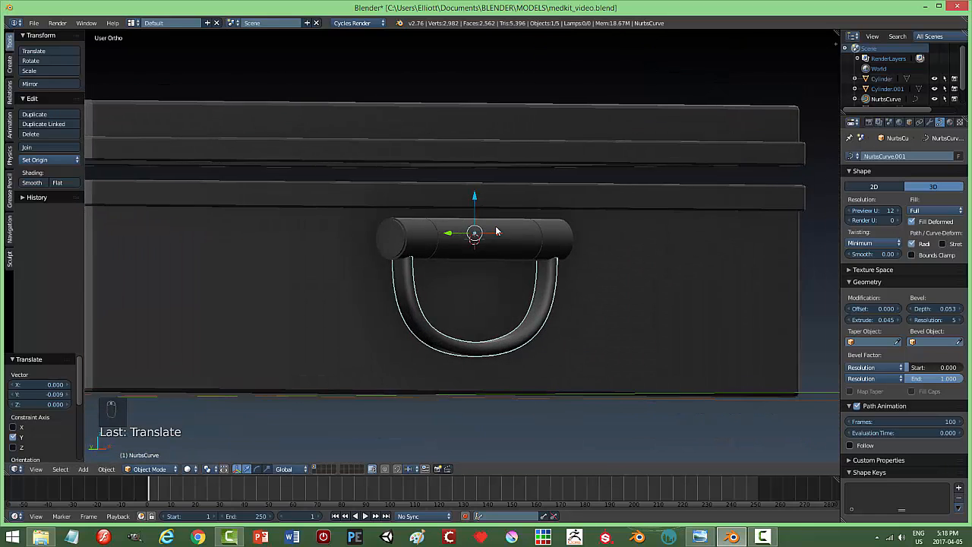
pyautogui.moveTo(523, 281); pyautogui.dragTo(433, 302, button='middle')
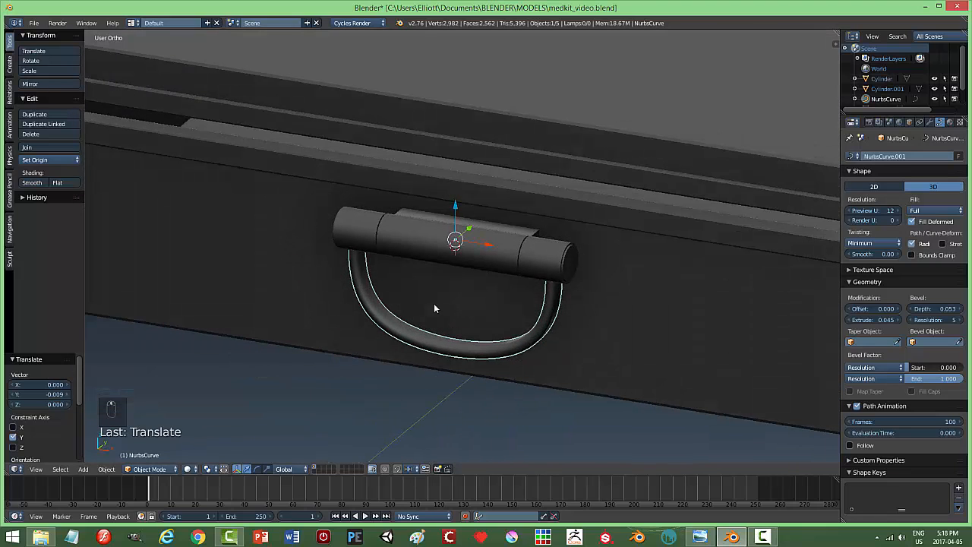
pyautogui.moveTo(932, 311); pyautogui.dragTo(943, 311)
pyautogui.press('a')
# Scale the handle curve along Z to about 0.9 to shorten its hanging loop, and deselect it
pyautogui.moveTo(627, 397); pyautogui.dragTo(578, 347, button='middle')
pyautogui.rightClick(463, 307)
pyautogui.press('s')
pyautogui.press('z')
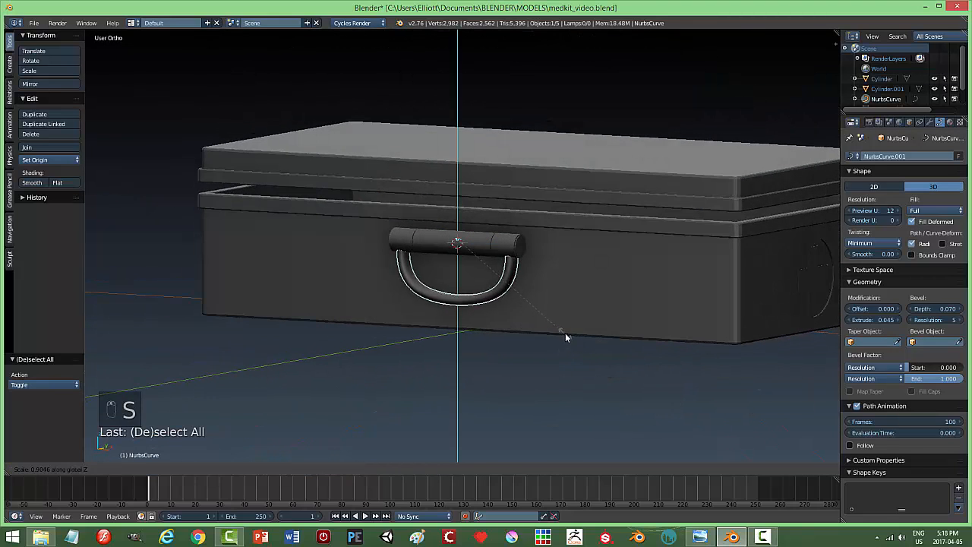
pyautogui.click(564, 331)
pyautogui.press('a')
pyautogui.scroll(-3, 566, 316)
pyautogui.moveTo(567, 322); pyautogui.dragTo(763, 466, button='middle')
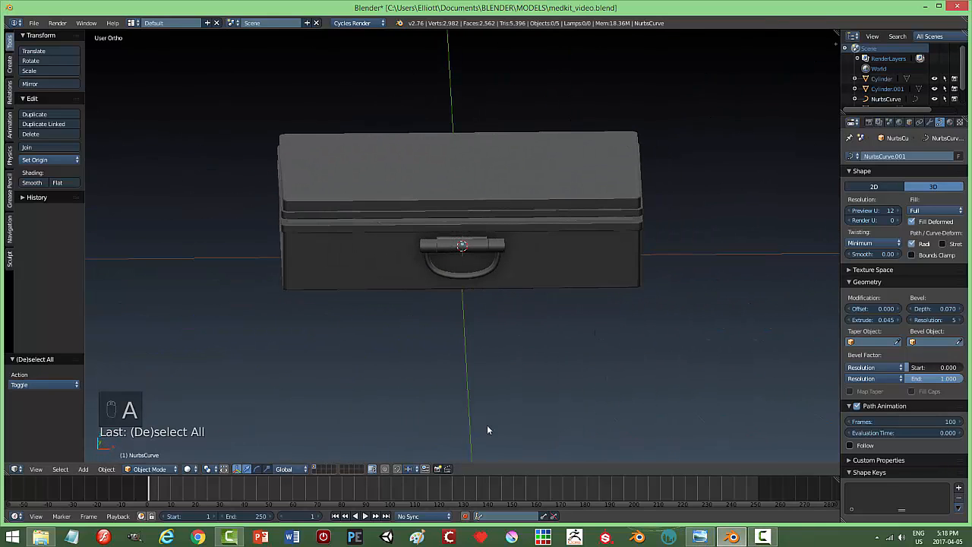
# Check the handle in the MedKit.png reference image and subdivide the curve's segment between its two lower control points in Blender
pyautogui.click(700, 537)
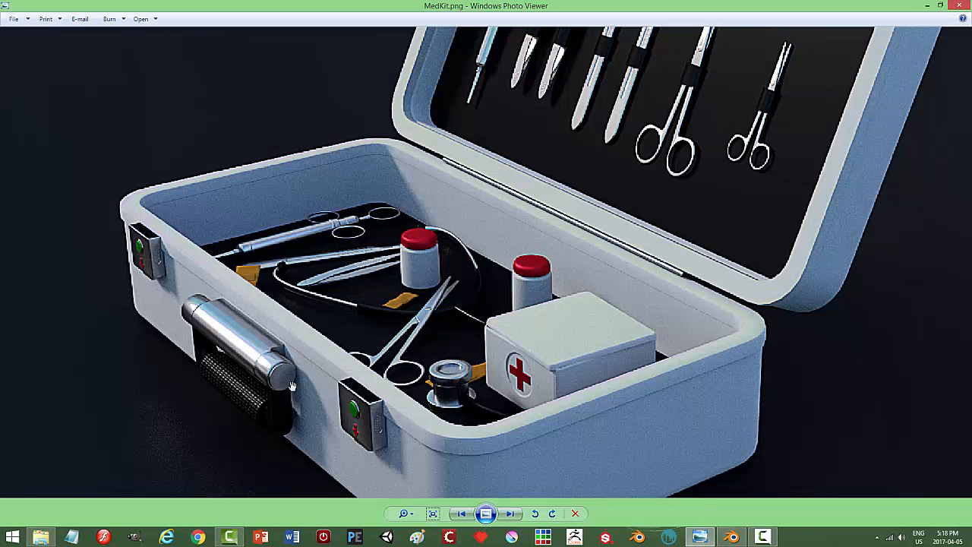
pyautogui.click(733, 537)
pyautogui.moveTo(466, 347); pyautogui.dragTo(456, 286, button='middle')
pyautogui.rightClick(458, 287)
pyautogui.scroll(4, 519, 323)
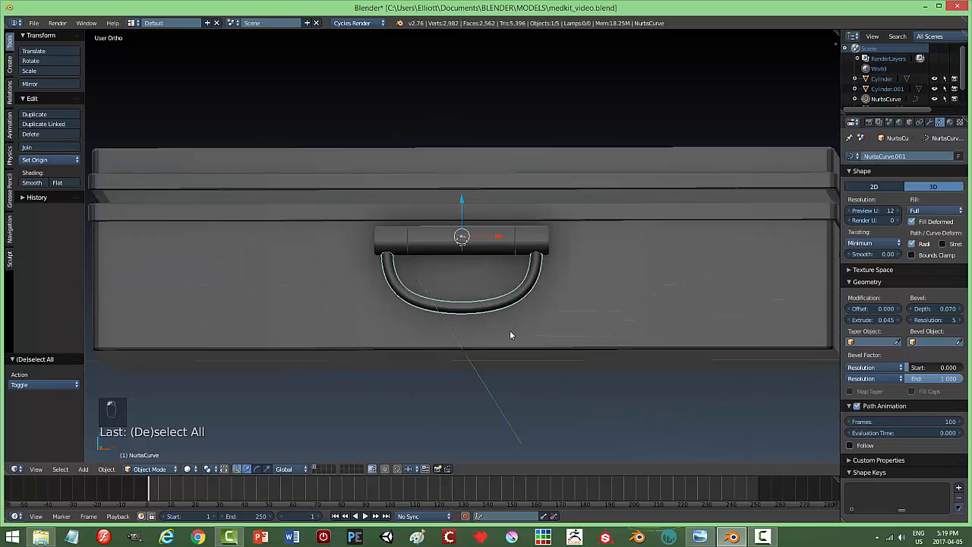
pyautogui.moveTo(512, 344); pyautogui.dragTo(511, 347, button='middle')
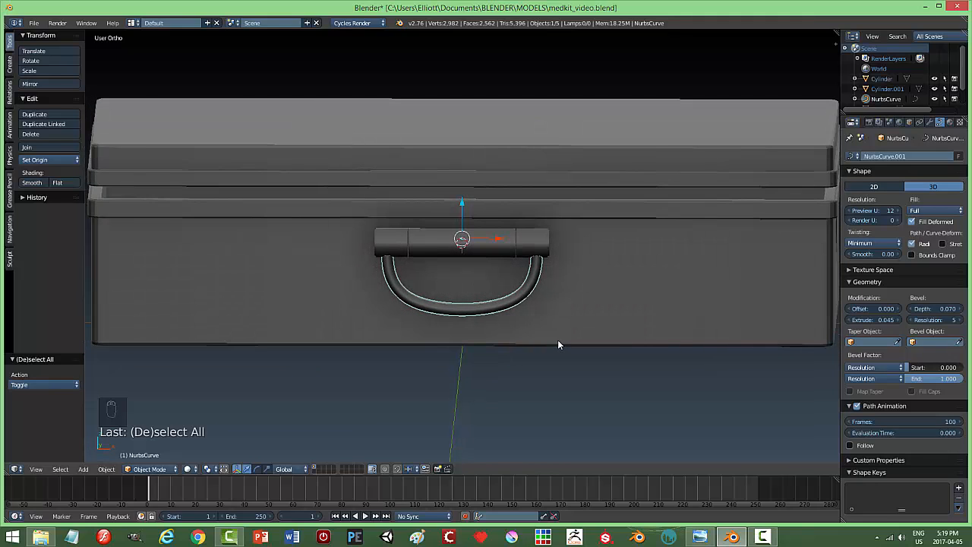
pyautogui.press('Tab')
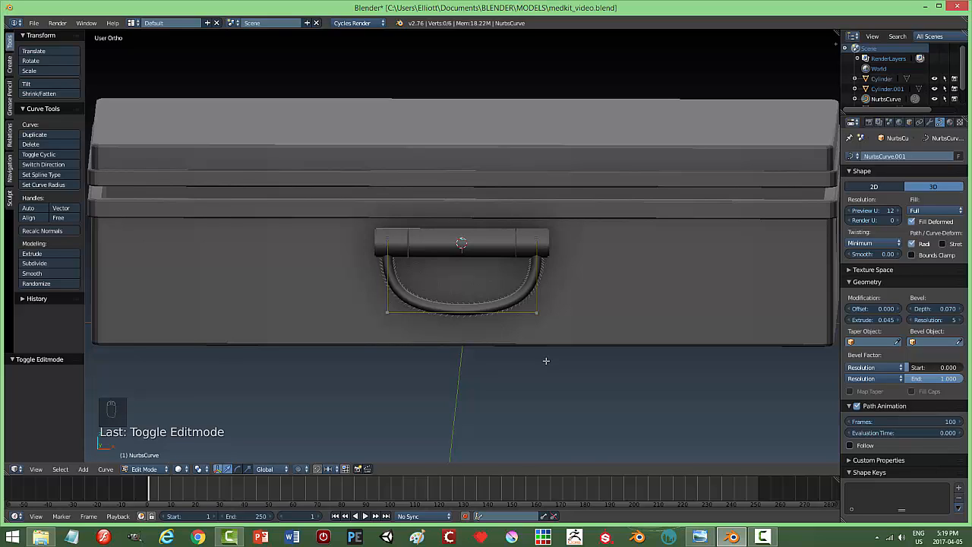
pyautogui.rightClick(394, 315)
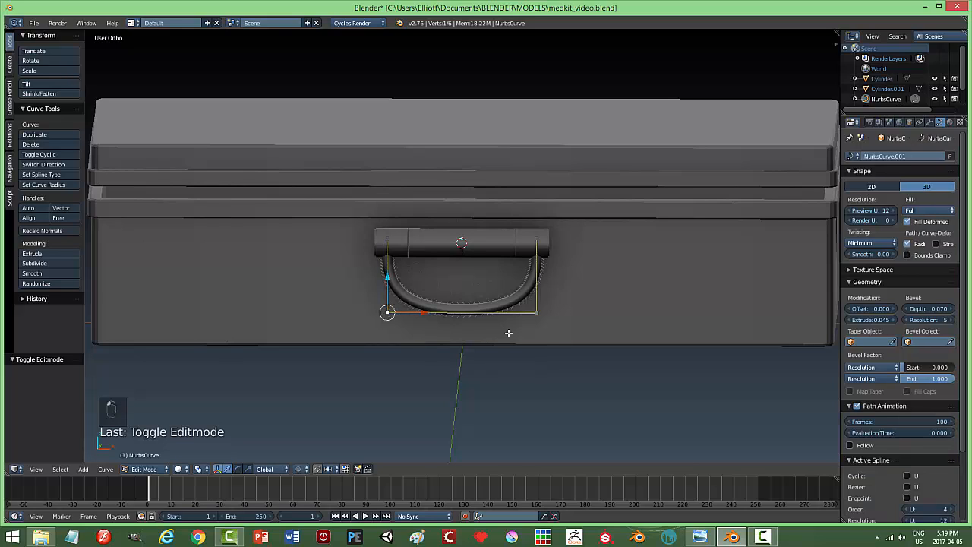
pyautogui.press('w')
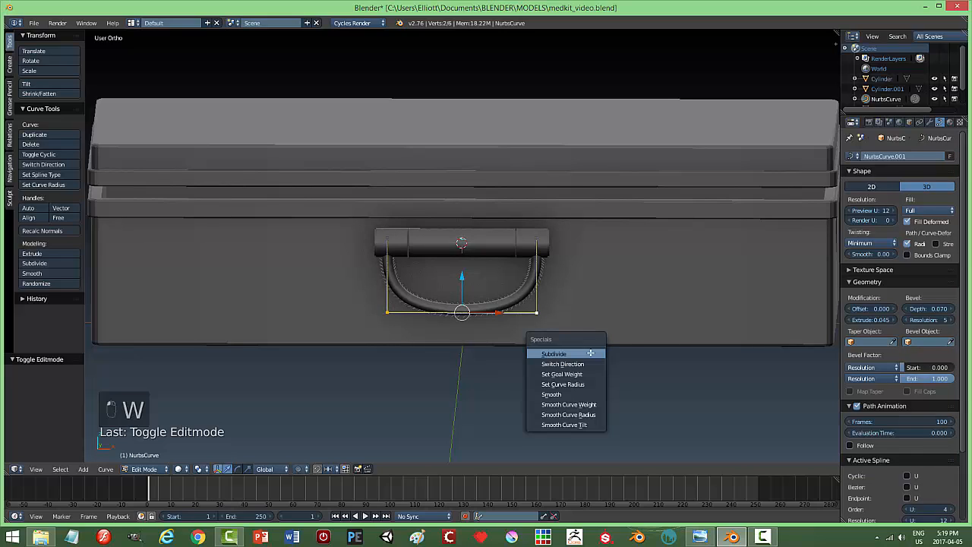
pyautogui.click(590, 353)
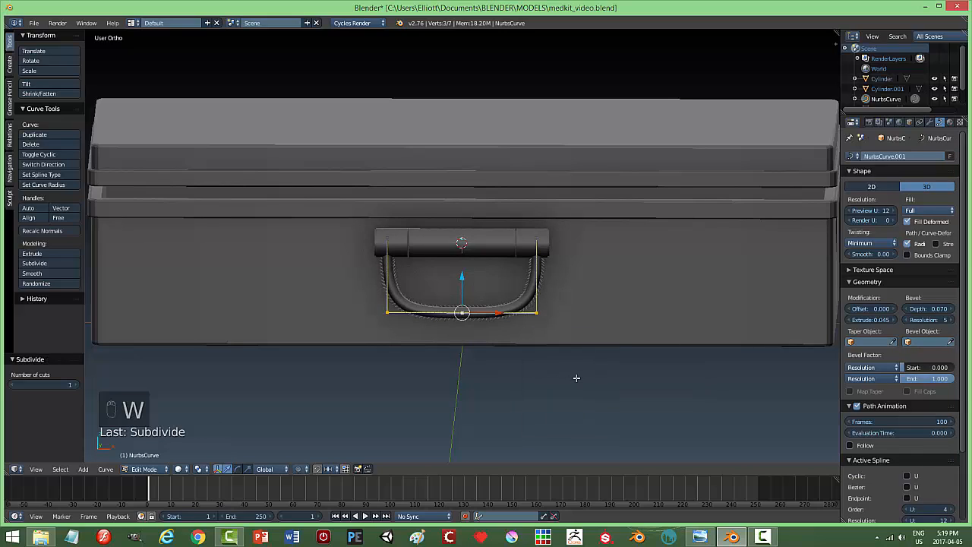
pyautogui.press('a')
pyautogui.press('Tab')
# Try a uniform rescale of the cylindrical handle mount
pyautogui.moveTo(587, 368); pyautogui.dragTo(556, 290, button='middle')
pyautogui.press('a')
pyautogui.rightClick(471, 258)
pyautogui.moveTo(470, 259); pyautogui.dragTo(457, 319, button='middle')
pyautogui.press('s')
pyautogui.click(644, 289)
pyautogui.press('a')
# Snap the 3D cursor to the handle curve's origin and add a mesh cylinder there for the grip
pyautogui.rightClick(457, 317)
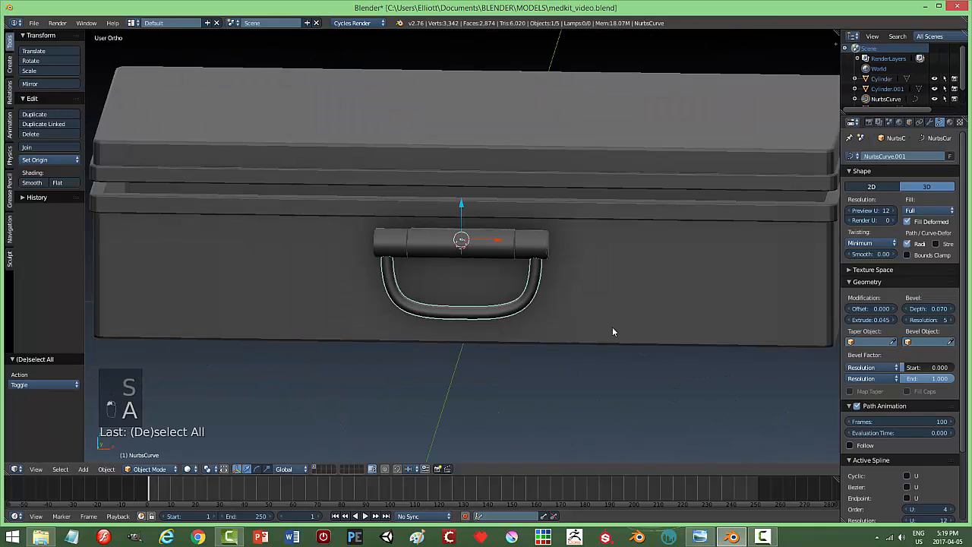
pyautogui.press('Tab')
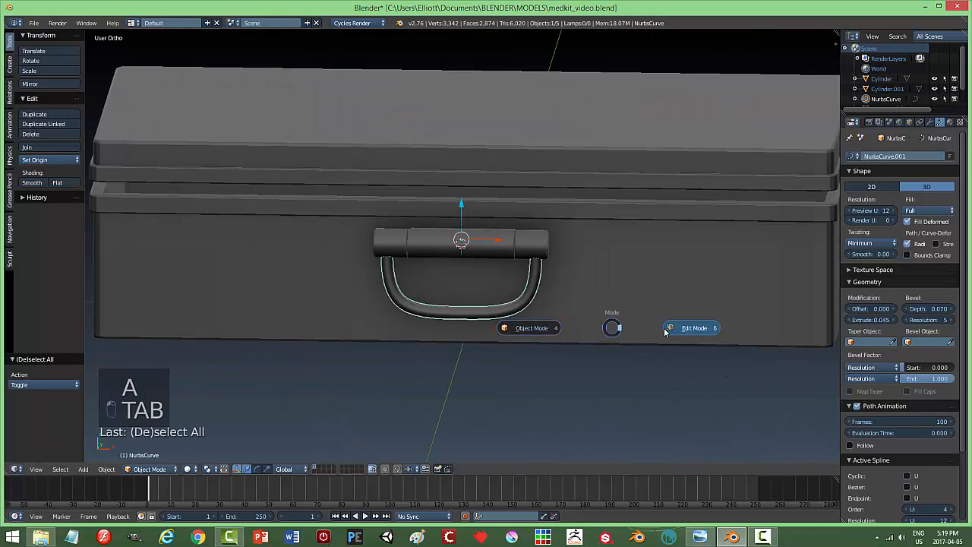
pyautogui.click(476, 320)
pyautogui.hotkey('shift', 's')
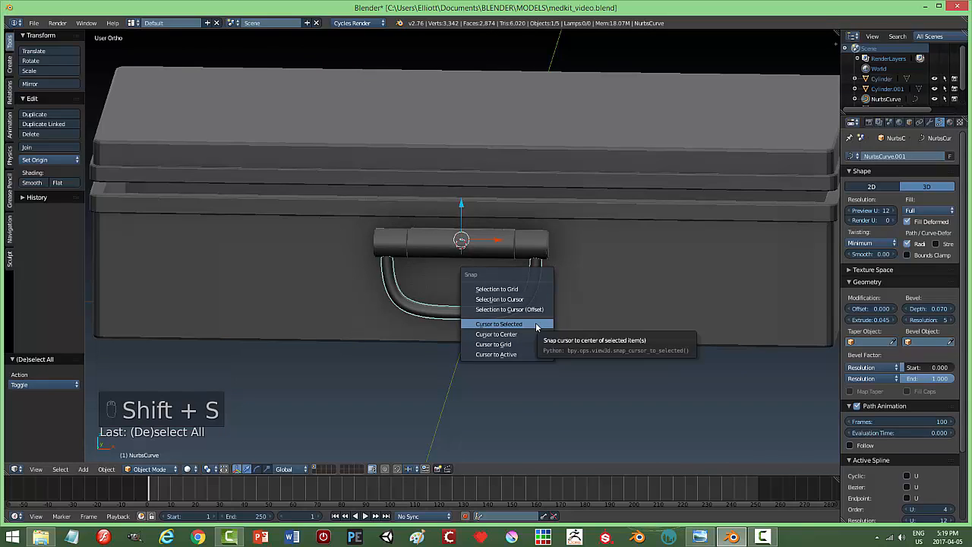
pyautogui.click(536, 324)
pyautogui.hotkey('shift', 'a')
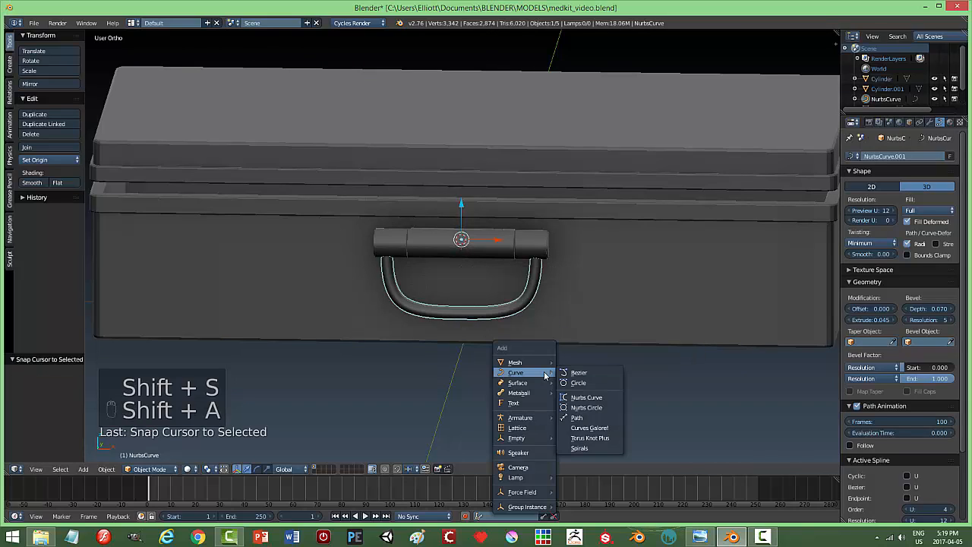
pyautogui.moveTo(535, 365)
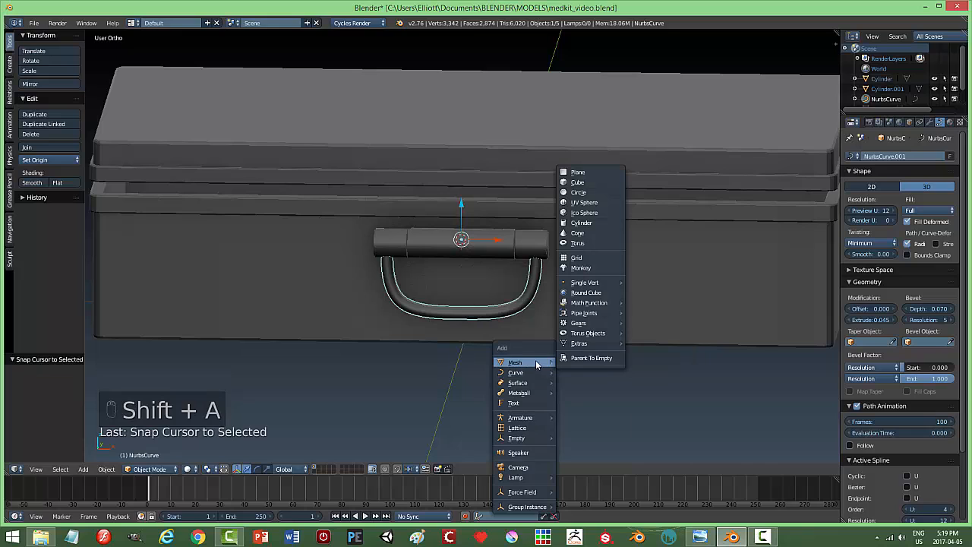
pyautogui.click(600, 223)
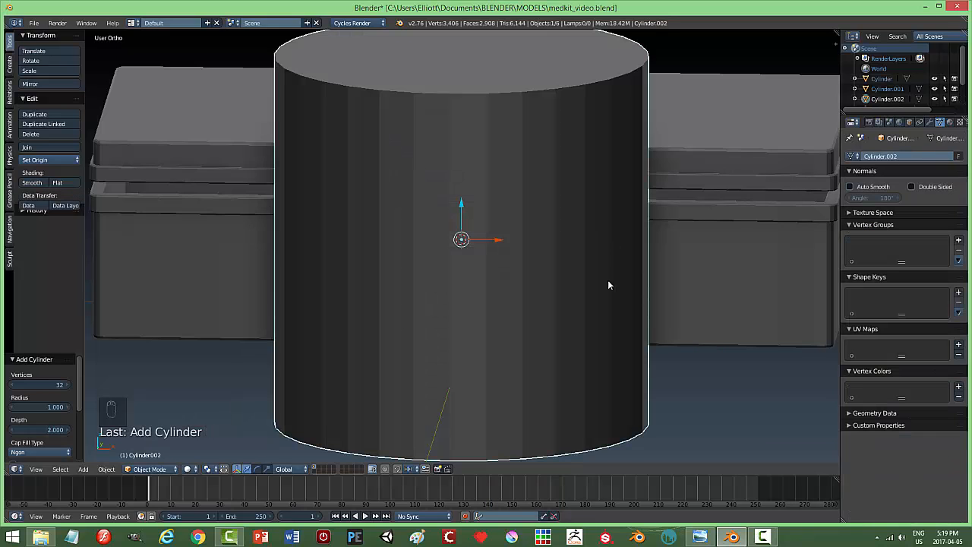
# Rotate the grip cylinder 90° about Y and scale it down uniformly to roughly the mount's thickness
pyautogui.moveTo(587, 318); pyautogui.dragTo(564, 318, button='middle')
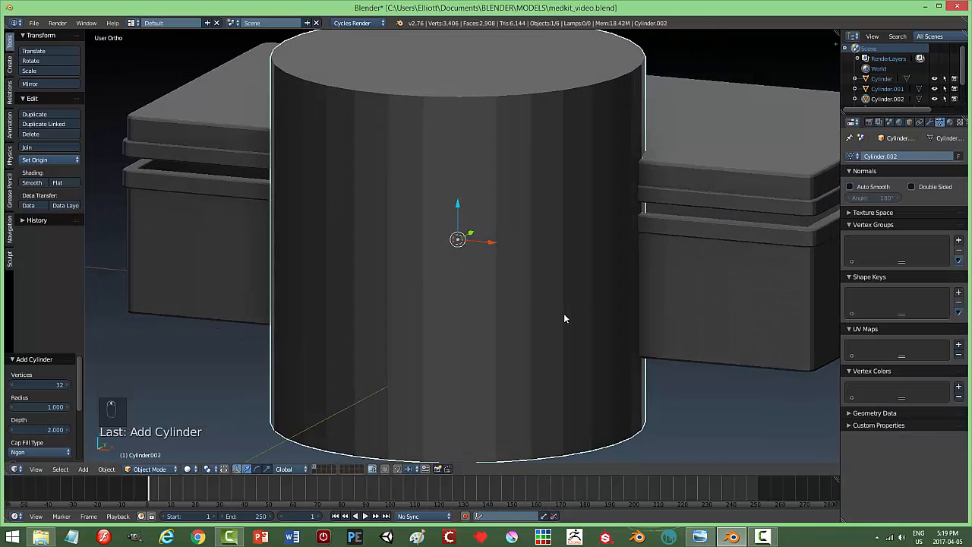
pyautogui.write('ry90')
pyautogui.press('Return')
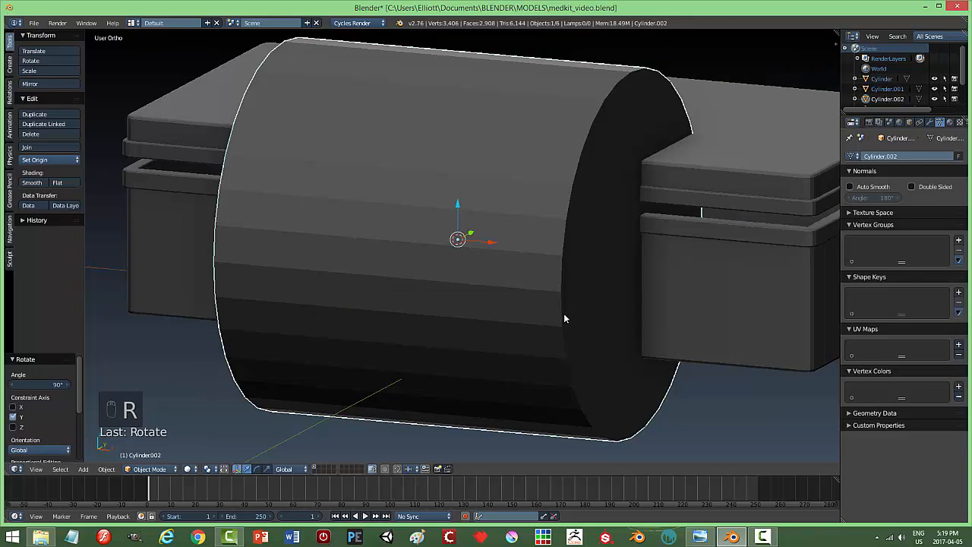
pyautogui.write('s.075')
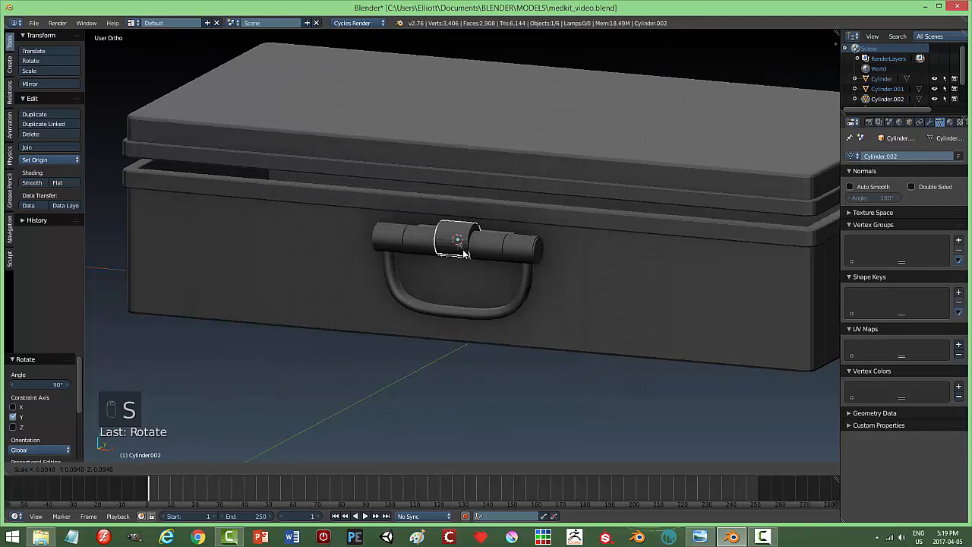
pyautogui.press('Return')
# Lower the grip cylinder about 0.394 along Z to the handle's bottom bar and scale it uniformly to about 0.693
pyautogui.moveTo(459, 214); pyautogui.dragTo(459, 286)
pyautogui.moveTo(589, 361); pyautogui.dragTo(525, 353, button='middle')
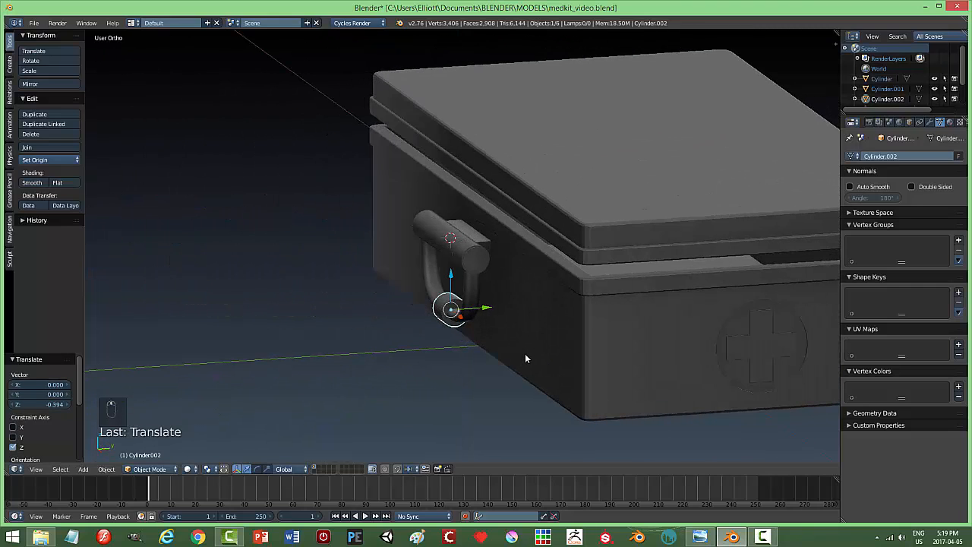
pyautogui.press('s')
pyautogui.click(504, 350)
pyautogui.scroll(3, 501, 365)
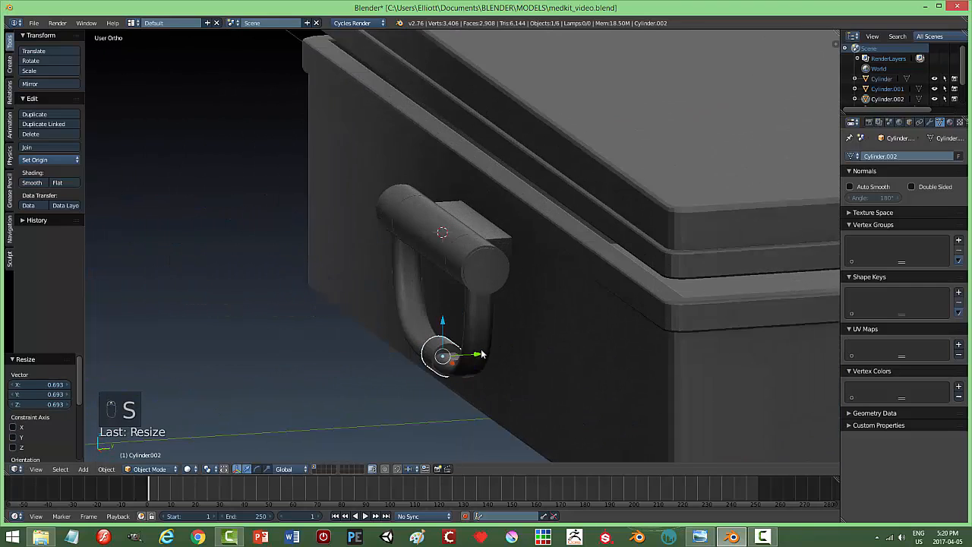
# Fine-tune the grip cylinder's uniform scale and shift it about -0.003 along Y to centre it on the handle bar
pyautogui.press('s')
pyautogui.click(508, 399)
pyautogui.moveTo(508, 400); pyautogui.dragTo(476, 371, button='middle')
pyautogui.moveTo(476, 372); pyautogui.dragTo(471, 371)
# Lengthen the grip cylinder along X over the handle's straight bottom section and raise it about 0.009 along Z
pyautogui.moveTo(471, 370); pyautogui.dragTo(544, 387, button='middle')
pyautogui.press('s')
pyautogui.press('x')
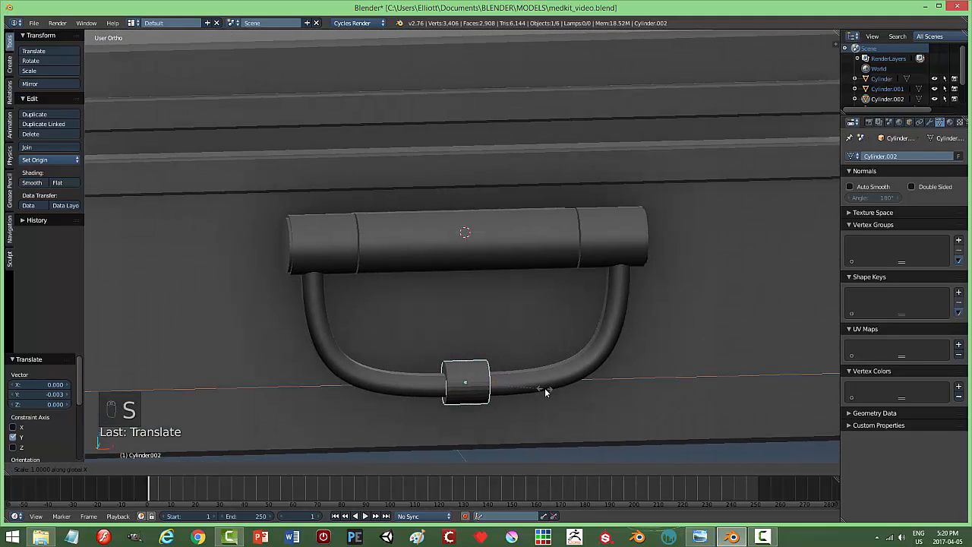
pyautogui.click(797, 394)
pyautogui.moveTo(701, 418); pyautogui.dragTo(652, 407, button='middle')
pyautogui.moveTo(440, 347); pyautogui.dragTo(429, 382)
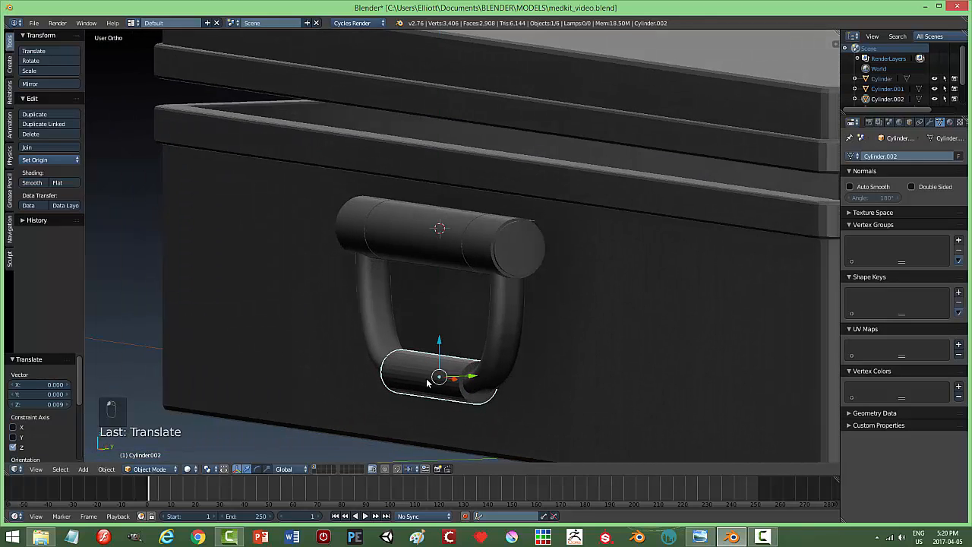
pyautogui.press('a')
pyautogui.moveTo(436, 389); pyautogui.dragTo(465, 368, button='middle')
pyautogui.scroll(-4, 551, 380)
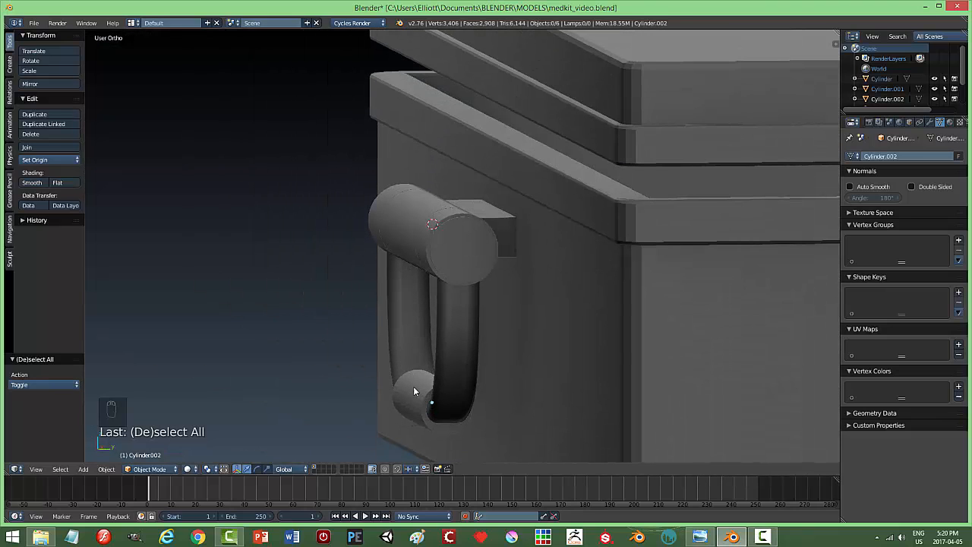
# Enlarge the grip cylinder uniformly to about 1.035 so it encloses the handle bar, and save the file
pyautogui.press('s')
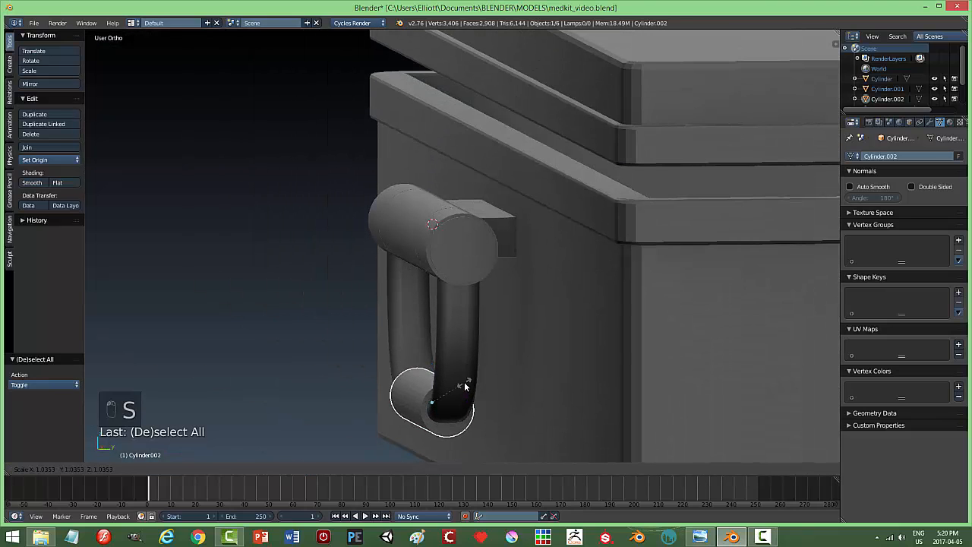
pyautogui.click(464, 381)
pyautogui.moveTo(364, 409); pyautogui.dragTo(454, 328, button='middle')
pyautogui.press('a')
pyautogui.hotkey('ctrl', 's')
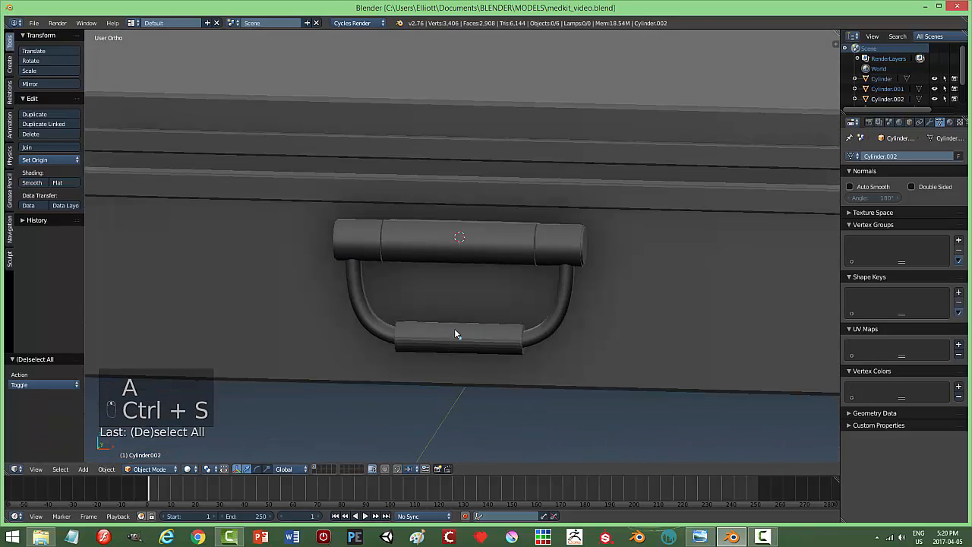
# Add 23 evenly spaced loop cuts along the grip cylinder's length and switch its mesh to face selection
pyautogui.rightClick(454, 334)
pyautogui.press('Tab')
pyautogui.click(666, 348)
pyautogui.scroll(3, 494, 391)
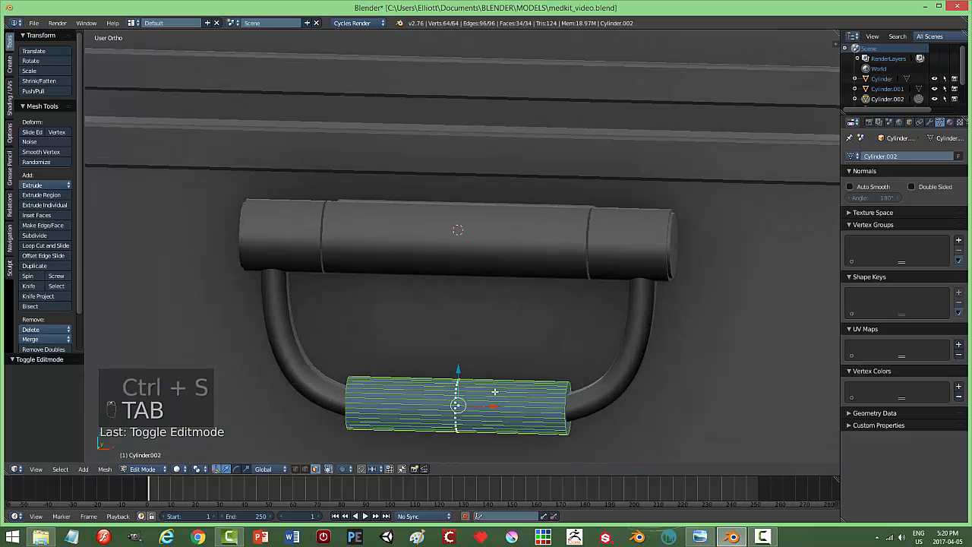
pyautogui.hotkey('ctrl', 'r')
pyautogui.scroll(19, 495, 391)
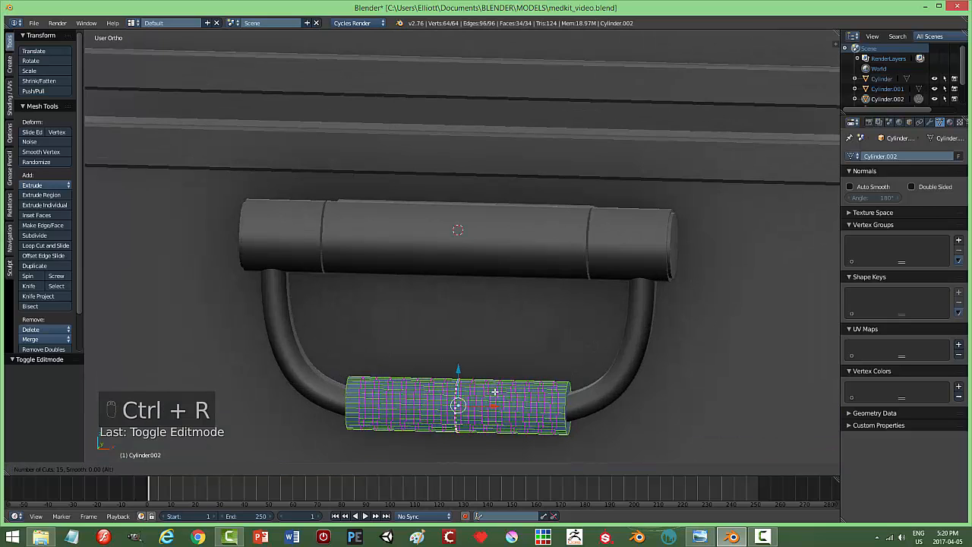
pyautogui.scroll(2, 494, 391)
pyautogui.scroll(1, 494, 391)
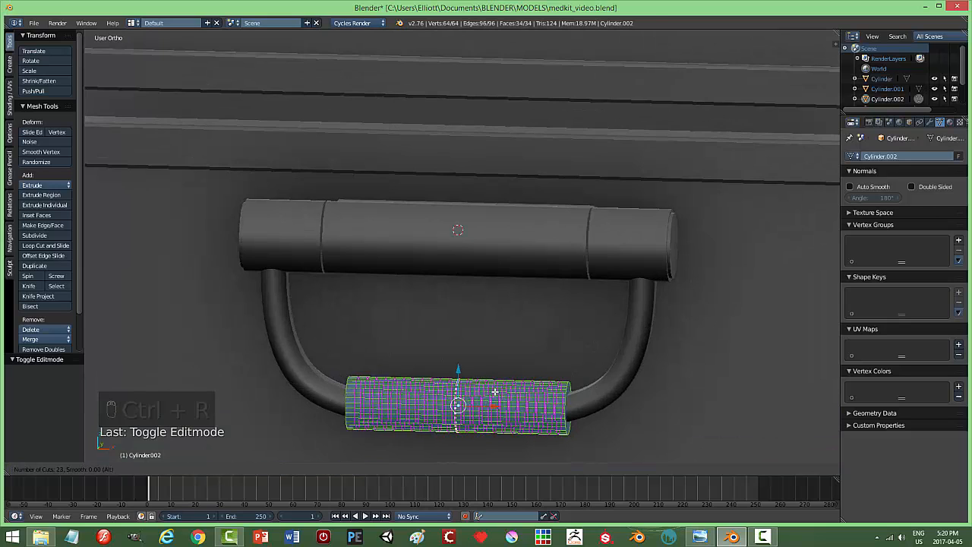
pyautogui.click(494, 391)
pyautogui.rightClick(494, 391)
pyautogui.press('a')
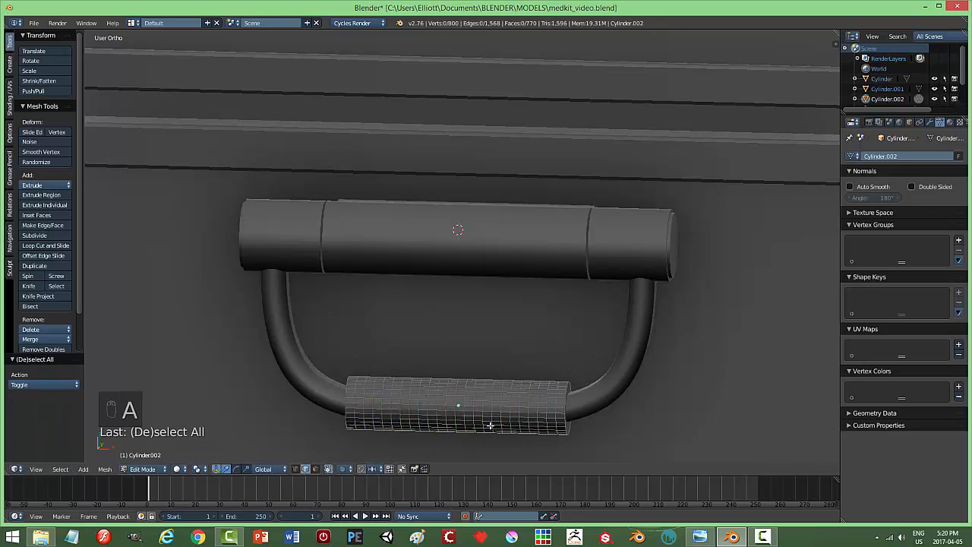
pyautogui.hotkey('ctrl', 'Tab')
pyautogui.click(362, 419)
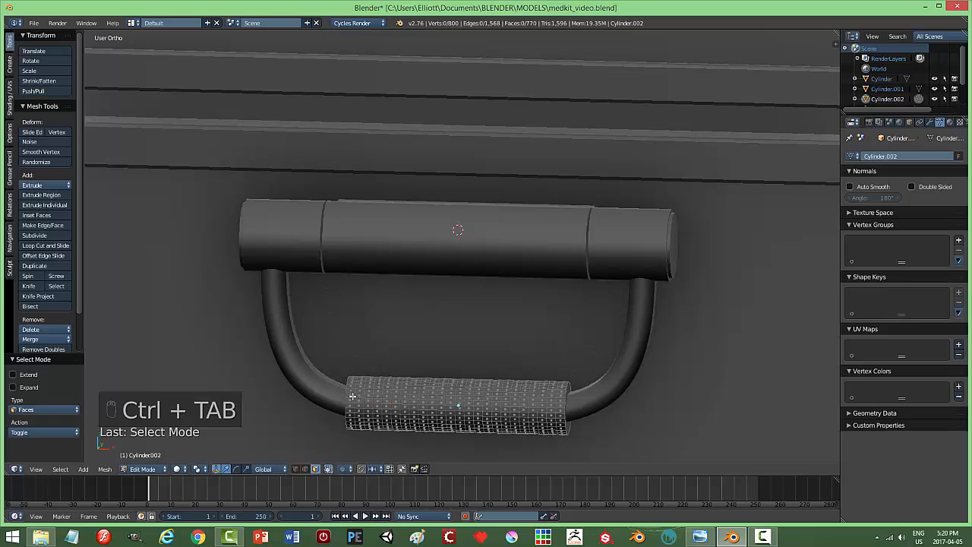
pyautogui.keyDown('alt'); pyautogui.rightClick(352, 396); pyautogui.keyUp('alt')
pyautogui.keyDown('alt'); pyautogui.keyDown('shift'); pyautogui.rightClick(376, 381); pyautogui.keyUp('shift'); pyautogui.keyUp('alt')
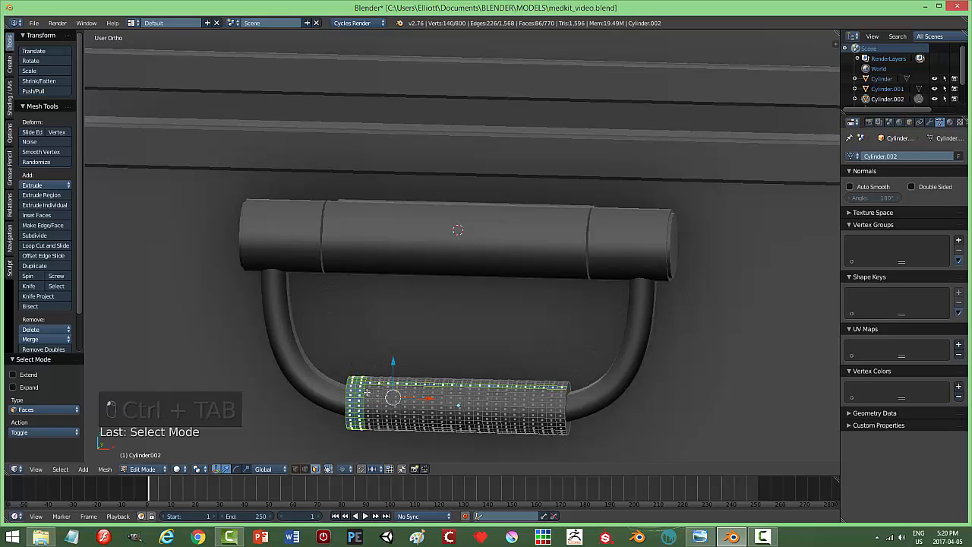
pyautogui.keyDown('alt'); pyautogui.keyDown('shift'); pyautogui.rightClick(373, 391); pyautogui.keyUp('shift'); pyautogui.keyUp('alt')
pyautogui.press('a')
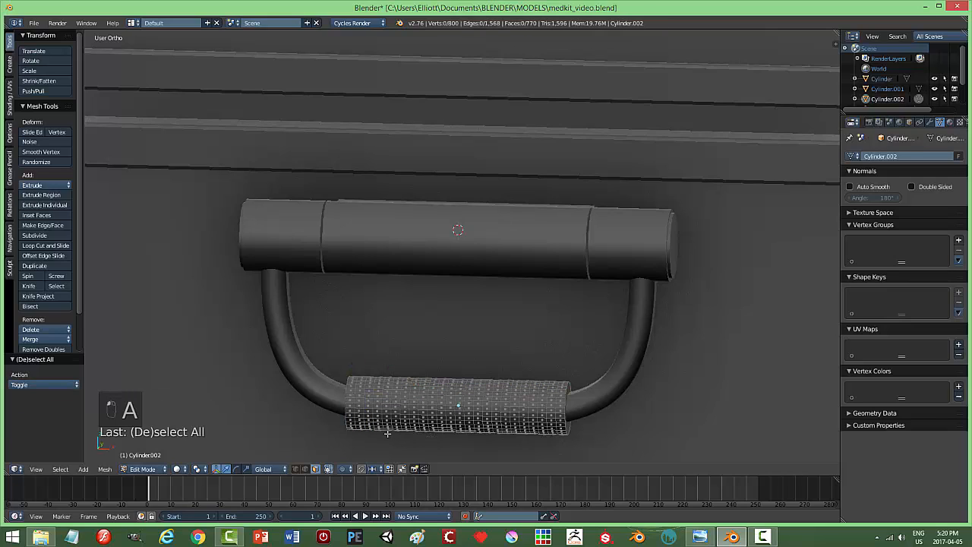
pyautogui.press('a')
pyautogui.moveTo(412, 404); pyautogui.dragTo(504, 434, button='middle')
pyautogui.press('a')
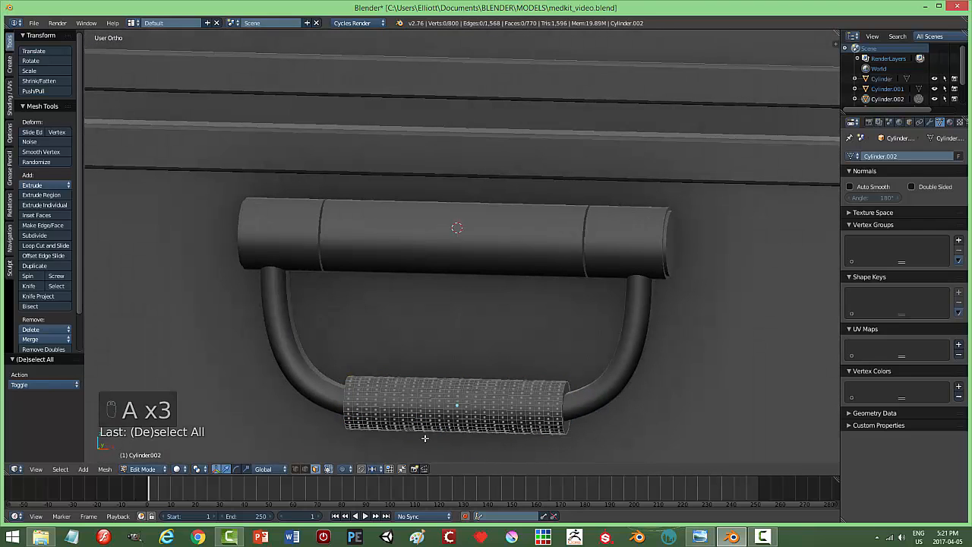
# Select every face ring around the grip cylinder's side from one end to the other, leaving out both end caps
pyautogui.keyDown('alt'); pyautogui.rightClick(351, 399); pyautogui.keyUp('alt')
pyautogui.keyDown('alt'); pyautogui.keyDown('shift'); pyautogui.rightClick(358, 388); pyautogui.keyUp('shift'); pyautogui.keyUp('alt')
pyautogui.keyDown('alt'); pyautogui.keyDown('shift'); pyautogui.rightClick(372, 385); pyautogui.keyUp('shift'); pyautogui.keyUp('alt')
pyautogui.keyDown('alt'); pyautogui.keyDown('shift'); pyautogui.rightClick(380, 385); pyautogui.keyUp('shift'); pyautogui.keyUp('alt')
pyautogui.keyDown('alt'); pyautogui.keyDown('shift'); pyautogui.rightClick(388, 385); pyautogui.keyUp('shift'); pyautogui.keyUp('alt')
pyautogui.keyDown('alt'); pyautogui.keyDown('shift'); pyautogui.rightClick(397, 385); pyautogui.keyUp('shift'); pyautogui.keyUp('alt')
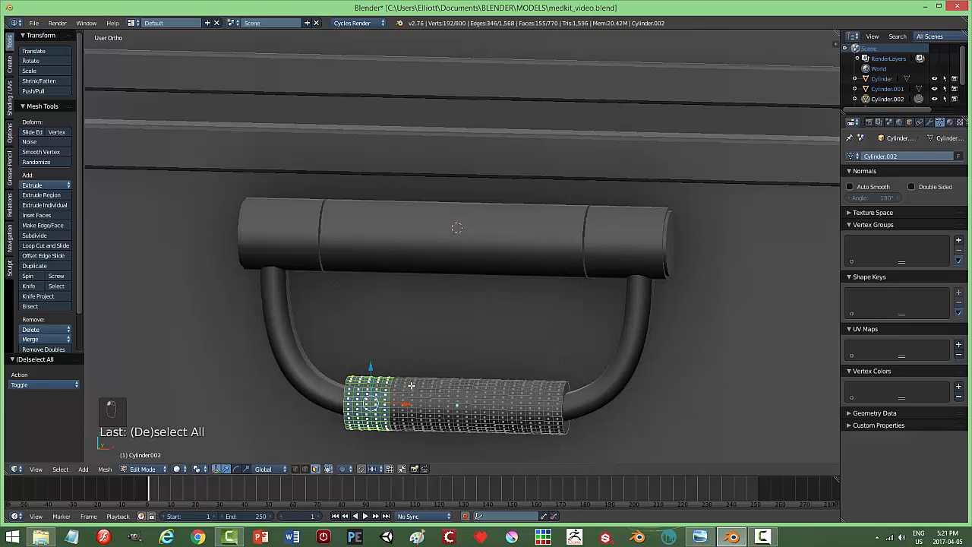
pyautogui.hotkey('ctrl', 'z')
pyautogui.hotkey('ctrl', 'z')
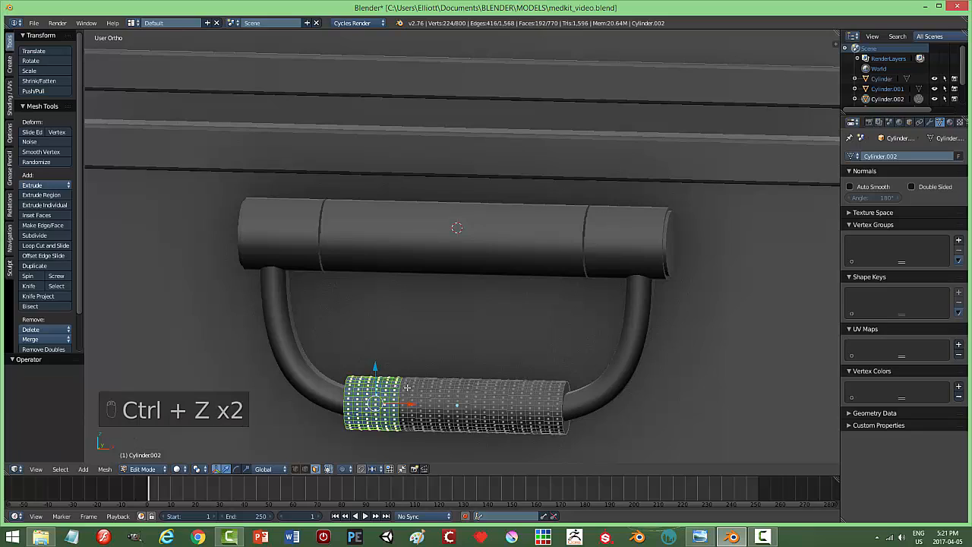
pyautogui.keyDown('alt'); pyautogui.keyDown('shift'); pyautogui.rightClick(426, 387); pyautogui.keyUp('shift'); pyautogui.keyUp('alt')
pyautogui.keyDown('alt'); pyautogui.keyDown('shift'); pyautogui.rightClick(435, 387); pyautogui.keyUp('shift'); pyautogui.keyUp('alt')
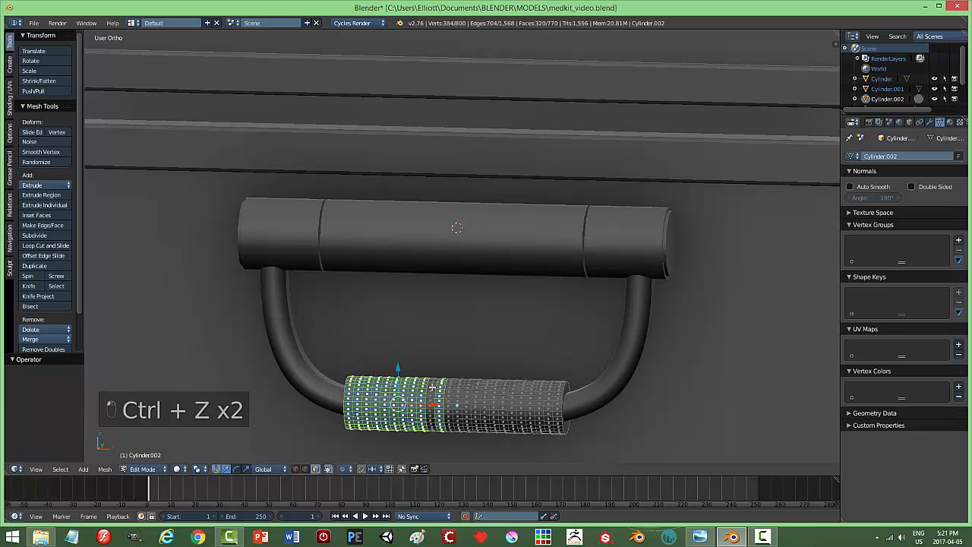
pyautogui.keyDown('alt'); pyautogui.keyDown('shift'); pyautogui.rightClick(443, 388); pyautogui.keyUp('shift'); pyautogui.keyUp('alt')
pyautogui.keyDown('alt'); pyautogui.keyDown('shift'); pyautogui.rightClick(450, 389); pyautogui.keyUp('shift'); pyautogui.keyUp('alt')
pyautogui.keyDown('alt'); pyautogui.keyDown('shift'); pyautogui.rightClick(460, 386); pyautogui.keyUp('shift'); pyautogui.keyUp('alt')
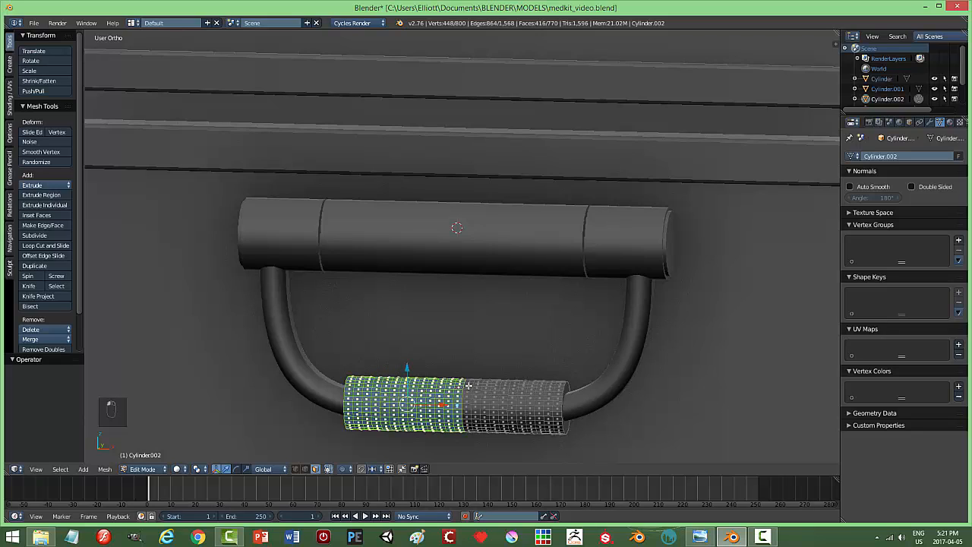
pyautogui.keyDown('alt'); pyautogui.keyDown('shift'); pyautogui.rightClick(493, 385); pyautogui.keyUp('shift'); pyautogui.keyUp('alt')
pyautogui.keyDown('alt'); pyautogui.keyDown('shift'); pyautogui.rightClick(499, 385); pyautogui.keyUp('shift'); pyautogui.keyUp('alt')
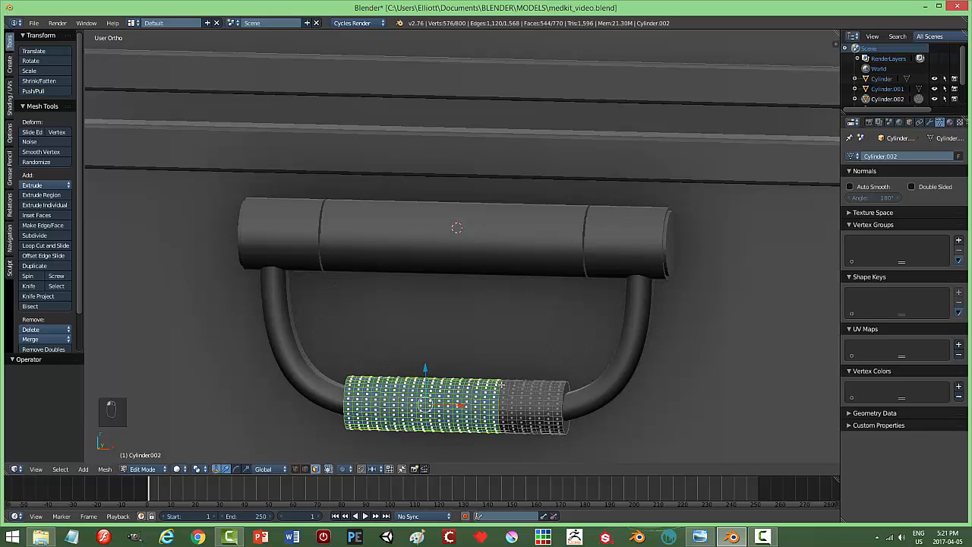
pyautogui.keyDown('alt'); pyautogui.keyDown('shift'); pyautogui.rightClick(524, 385); pyautogui.keyUp('shift'); pyautogui.keyUp('alt')
pyautogui.keyDown('alt'); pyautogui.keyDown('shift'); pyautogui.rightClick(533, 384); pyautogui.keyUp('shift'); pyautogui.keyUp('alt')
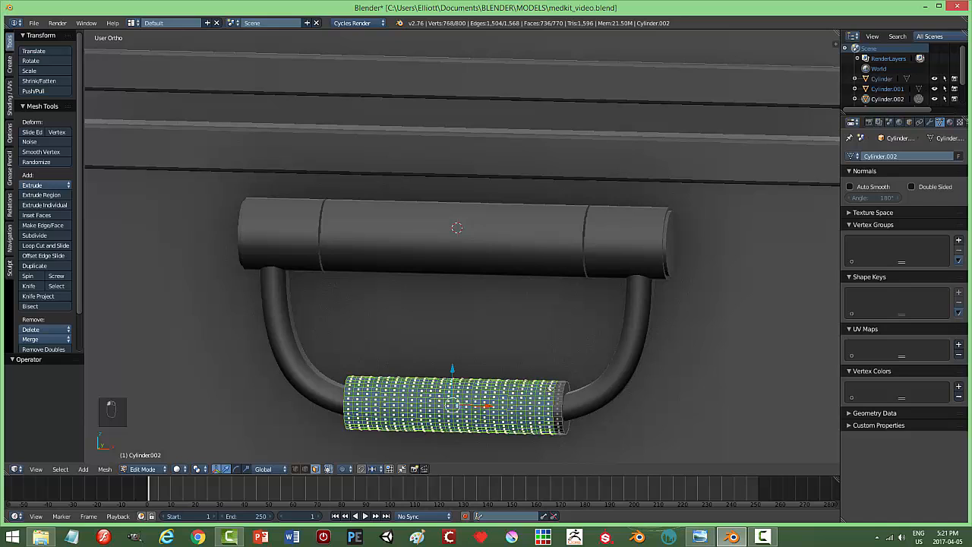
pyautogui.hotkey('ctrl', 'z')
pyautogui.keyDown('alt'); pyautogui.keyDown('shift'); pyautogui.rightClick(559, 390); pyautogui.keyUp('shift'); pyautogui.keyUp('alt')
# Inset the grip's side faces individually by about 0.0114 and extrude each one outward along its normal by about 0.079
pyautogui.moveTo(532, 445); pyautogui.dragTo(505, 239, button='middle')
pyautogui.scroll(3, 531, 443)
pyautogui.moveTo(508, 393); pyautogui.dragTo(507, 379, button='middle')
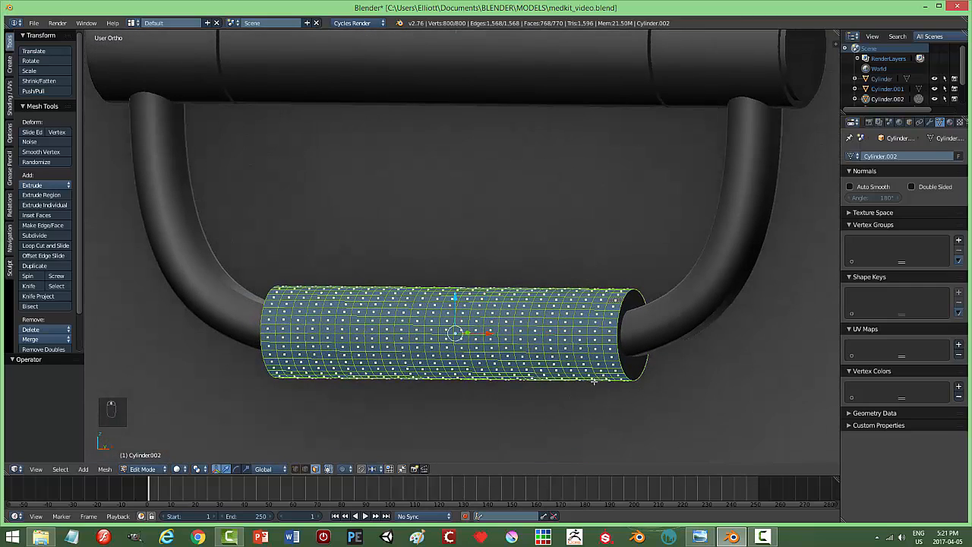
pyautogui.press('i')
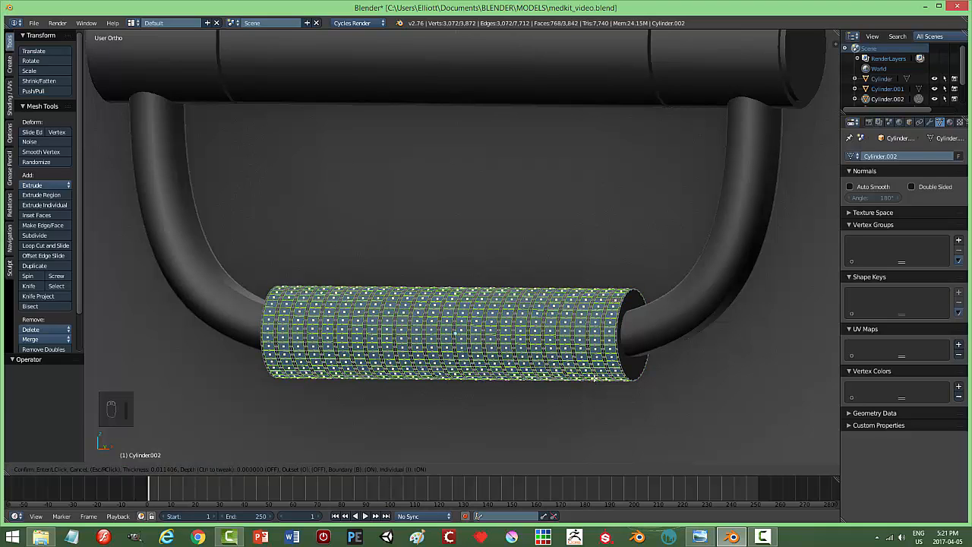
pyautogui.click(133, 286)
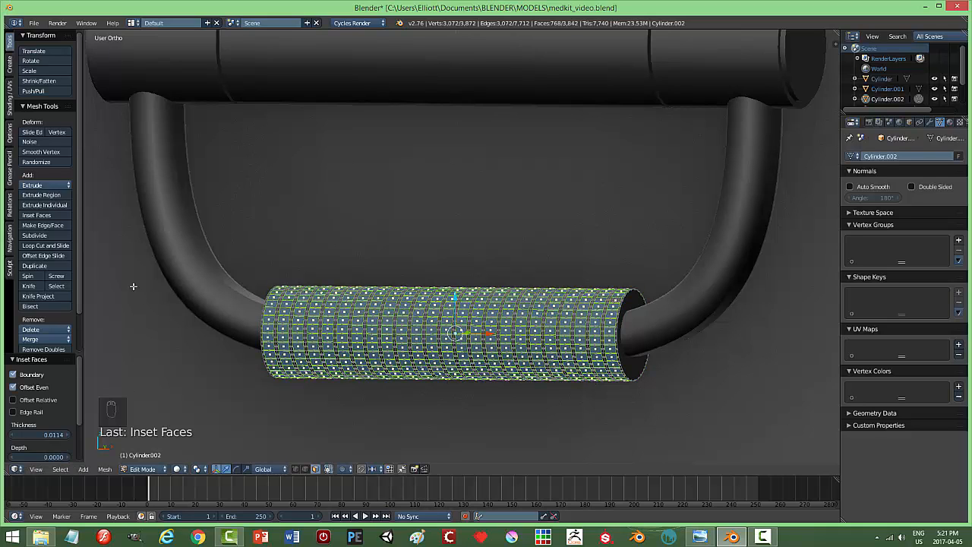
pyautogui.click(52, 204)
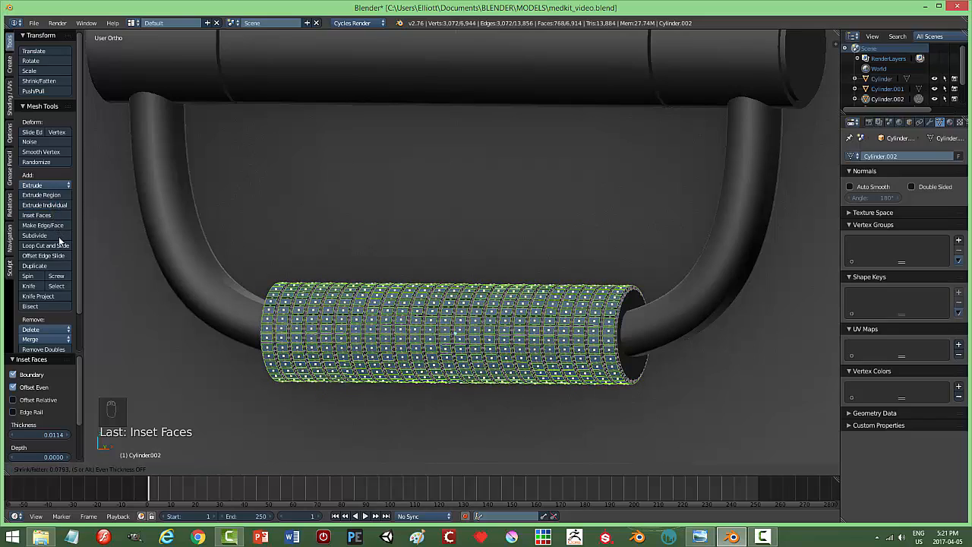
pyautogui.click(60, 240)
# Bevel the grip's raised faces with a tiny single-segment offset, return to Object Mode and save the file
pyautogui.moveTo(503, 409); pyautogui.dragTo(455, 410, button='middle')
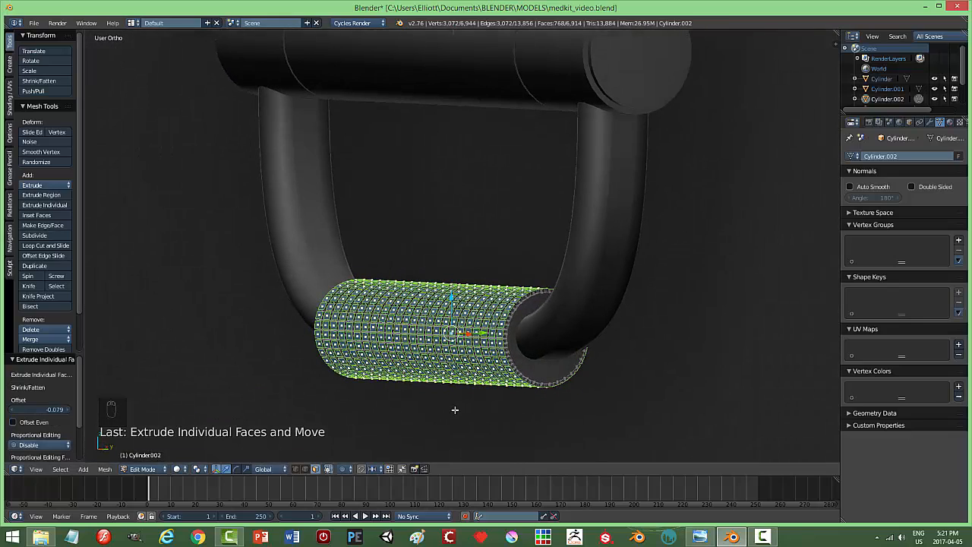
pyautogui.hotkey('ctrl', 'b')
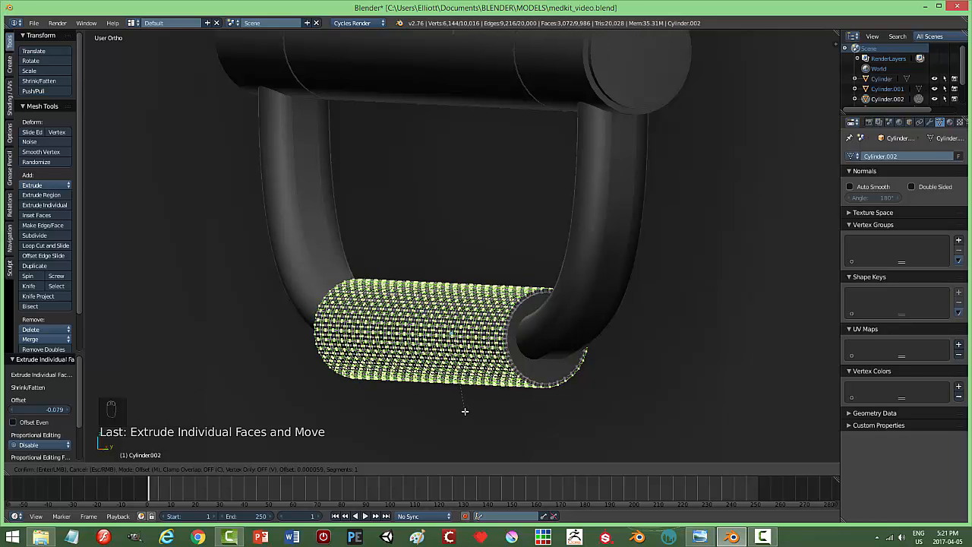
pyautogui.click(465, 411)
pyautogui.press('a')
pyautogui.press('Tab')
pyautogui.click(458, 412)
pyautogui.moveTo(498, 411); pyautogui.dragTo(513, 382, button='middle')
pyautogui.press('a')
pyautogui.press('a')
pyautogui.moveTo(636, 365); pyautogui.dragTo(542, 371, button='middle')
pyautogui.hotkey('ctrl', 's')
pyautogui.moveTo(615, 369); pyautogui.dragTo(523, 344, button='middle')
pyautogui.scroll(-6, 531, 339)
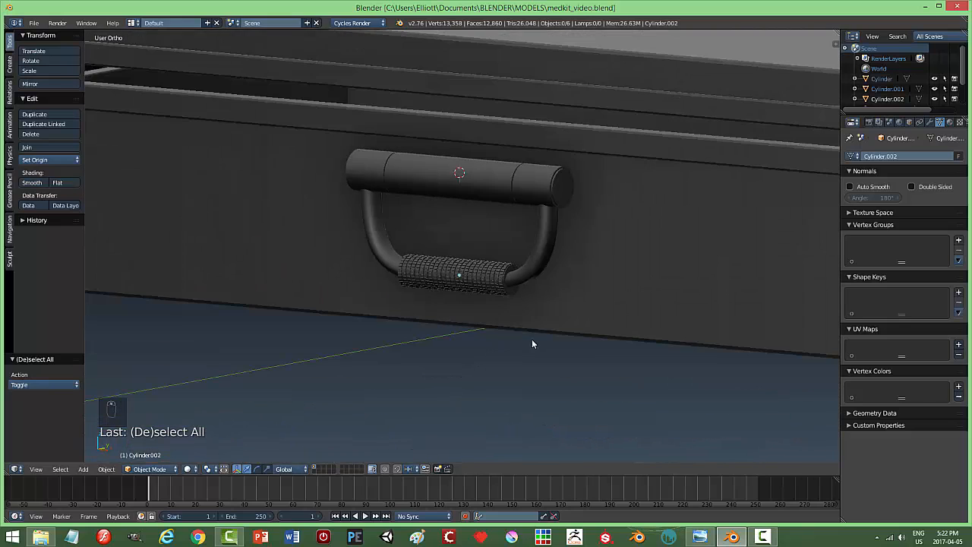
pyautogui.moveTo(531, 299); pyautogui.dragTo(557, 334, button='middle')
pyautogui.hotkey('ctrl', 's')
pyautogui.click(498, 320)
pyautogui.scroll(4, 549, 321)
pyautogui.scroll(5, 532, 311)
pyautogui.rightClick(481, 281)
pyautogui.keyDown('shift'); pyautogui.rightClick(561, 278); pyautogui.keyUp('shift')
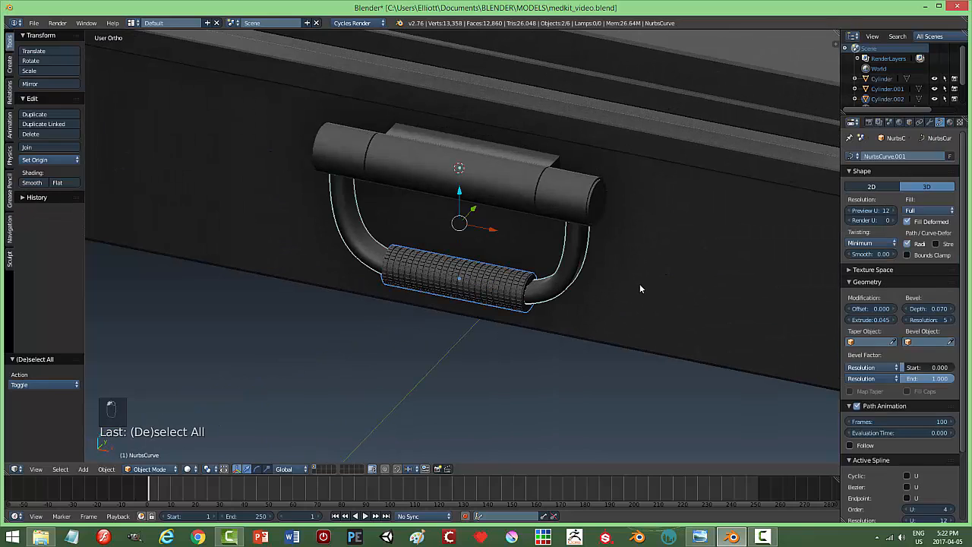
pyautogui.keyDown('shift'); pyautogui.rightClick(500, 196); pyautogui.keyUp('shift')
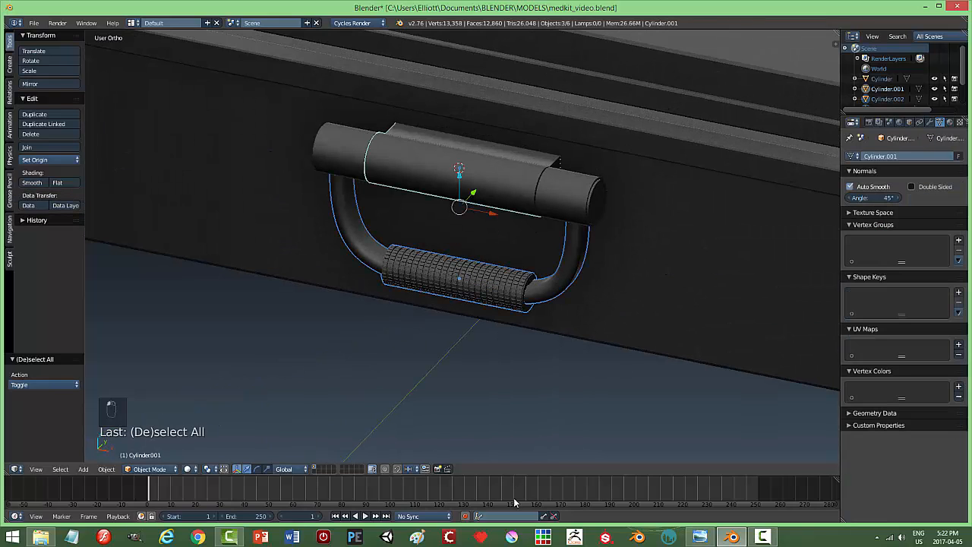
# Check the carry handle's parts in the MedKit.png reference in Windows Photo Viewer, and return to Blender
pyautogui.click(699, 537)
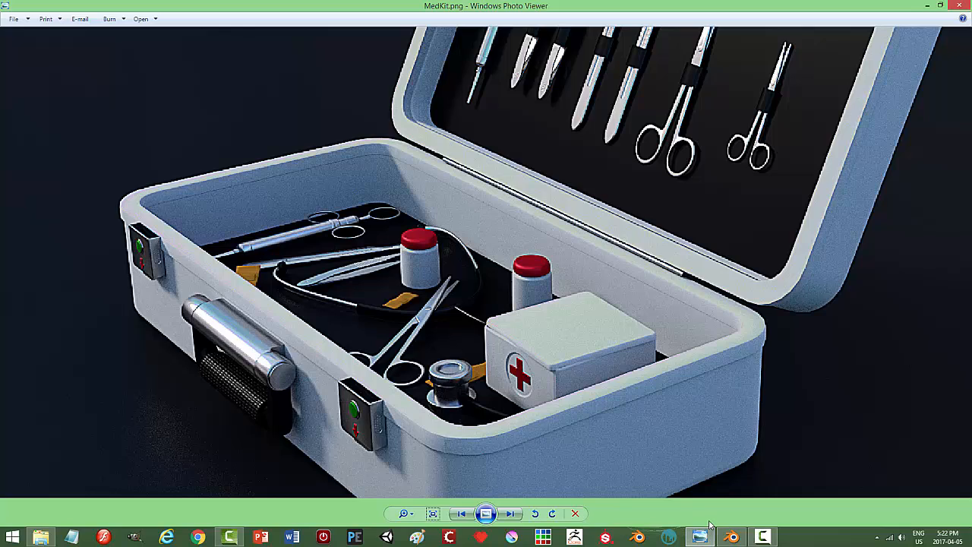
pyautogui.click(731, 537)
pyautogui.moveTo(587, 344); pyautogui.dragTo(579, 330, button='middle')
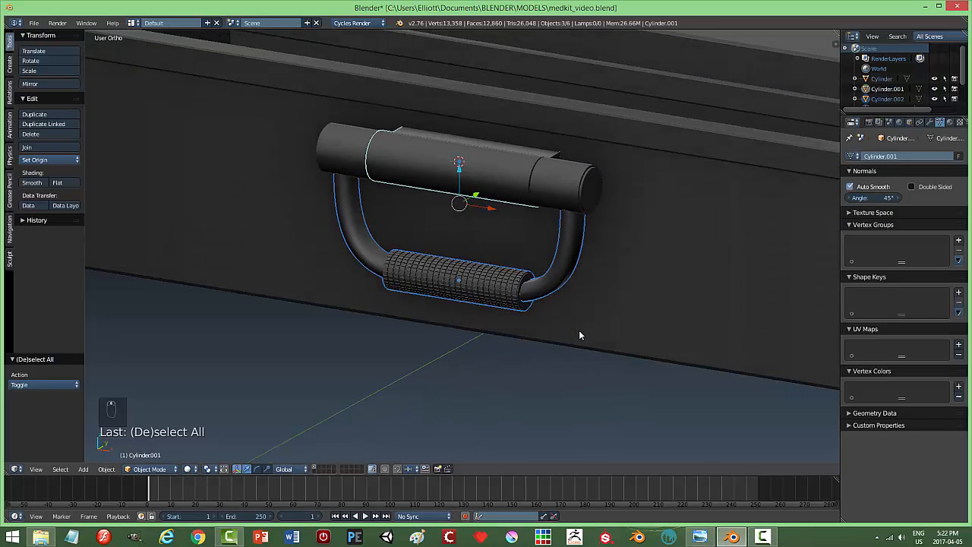
# Convert the handle's NURBS curve to a mesh and join it with the textured grip cylinder into one object
pyautogui.rightClick(571, 245)
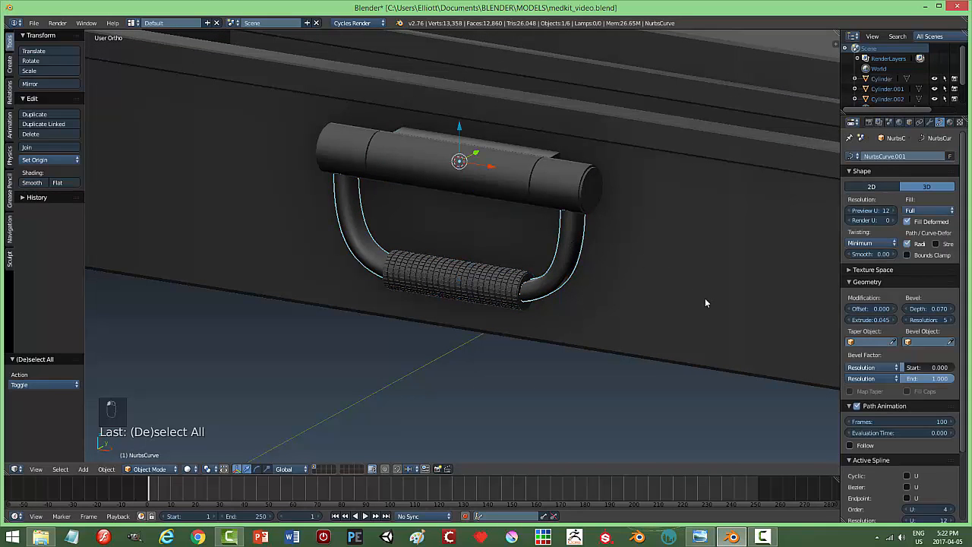
pyautogui.hotkey('alt', 'c')
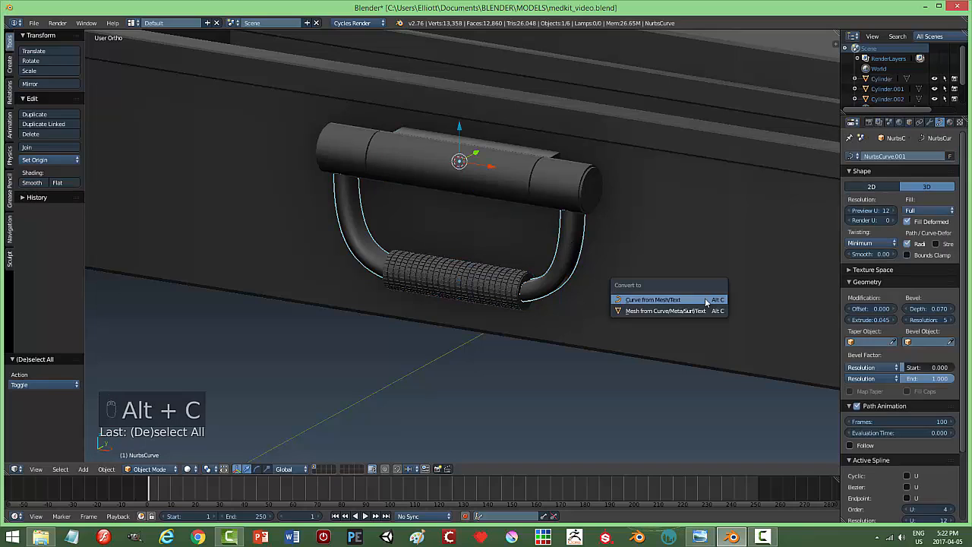
pyautogui.click(684, 310)
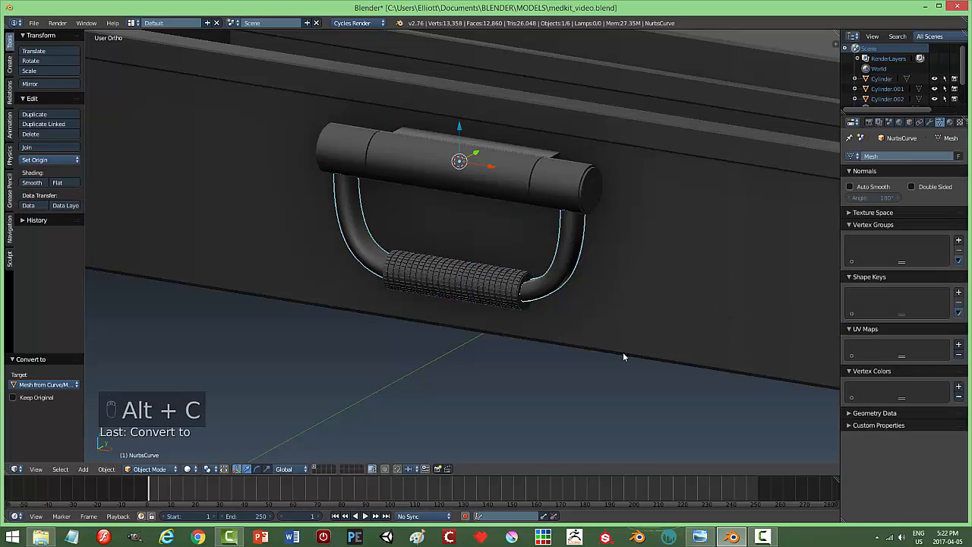
pyautogui.keyDown('shift'); pyautogui.rightClick(482, 291); pyautogui.keyUp('shift')
pyautogui.hotkey('ctrl', 'j')
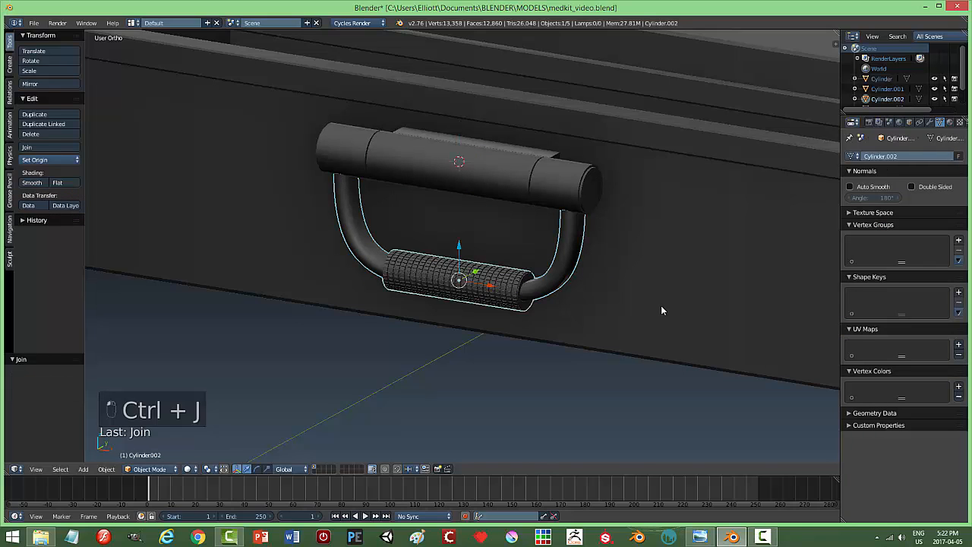
pyautogui.press('a')
# Join the handle mount's end cylinders with its middle cylinder into one object and save the file
pyautogui.rightClick(548, 171)
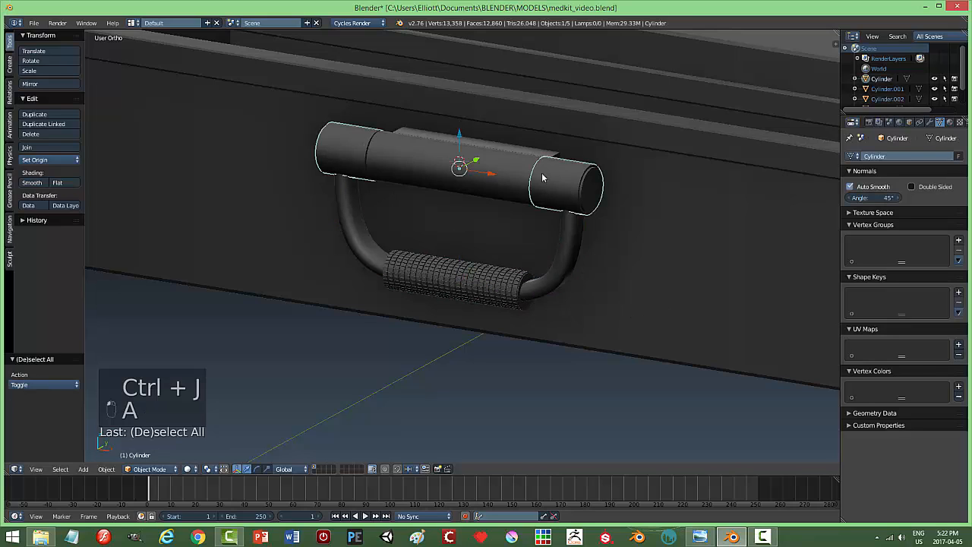
pyautogui.keyDown('shift'); pyautogui.rightClick(566, 163); pyautogui.keyUp('shift')
pyautogui.hotkey('ctrl', 'j')
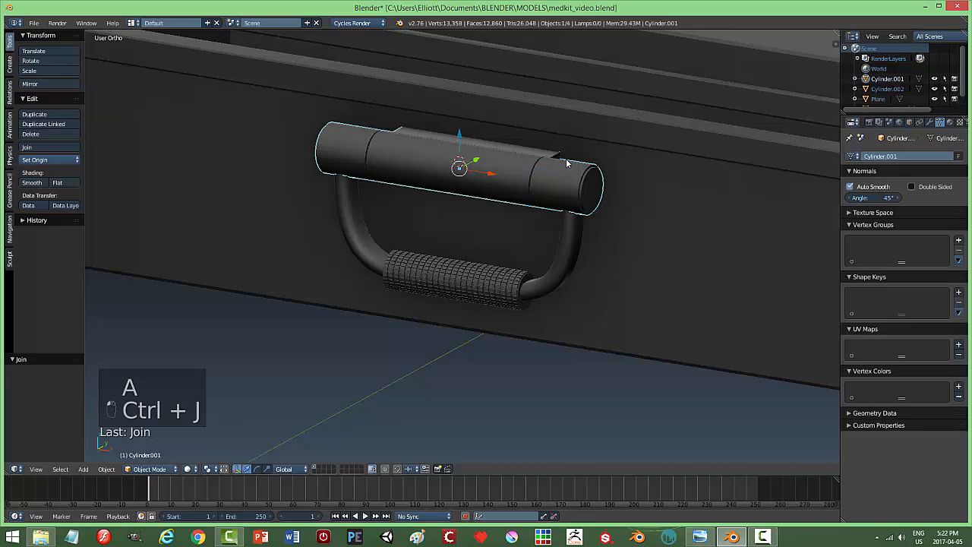
pyautogui.press('a')
pyautogui.moveTo(651, 320); pyautogui.dragTo(722, 289, button='middle')
pyautogui.hotkey('ctrl', 's')
pyautogui.click(627, 319)
# Fit the whole MedKit.png reference in Windows Photo Viewer, examine the latches beside the handle, and return to Blender
pyautogui.scroll(-2, 668, 304)
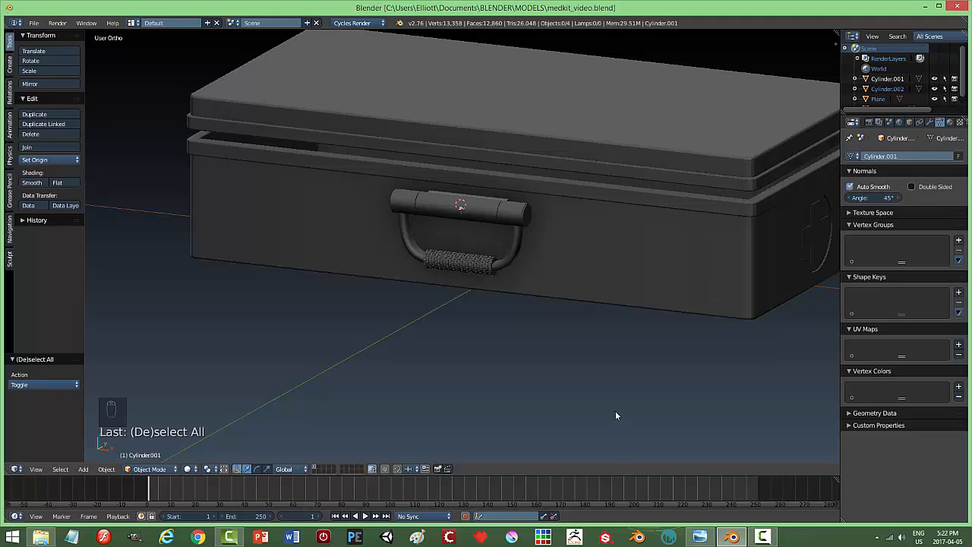
pyautogui.click(699, 537)
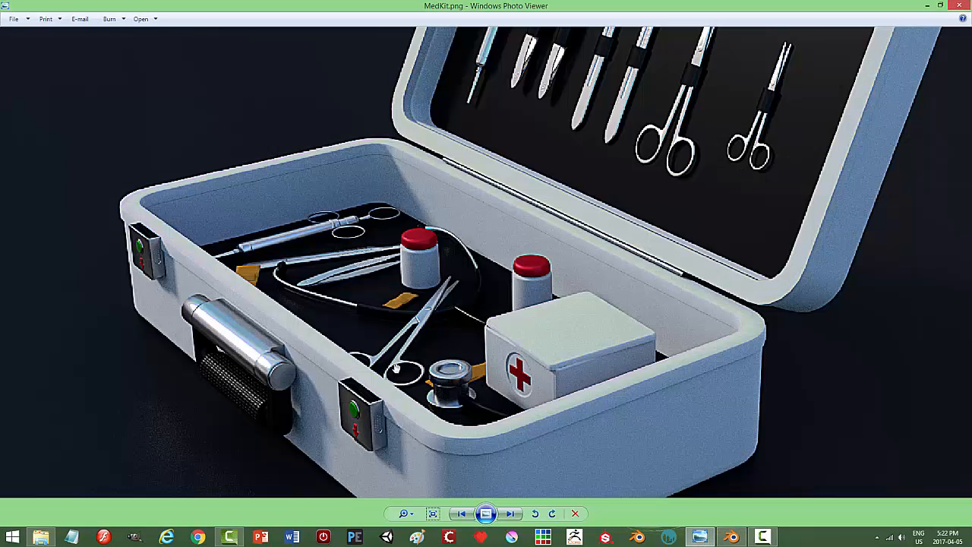
pyautogui.click(433, 513)
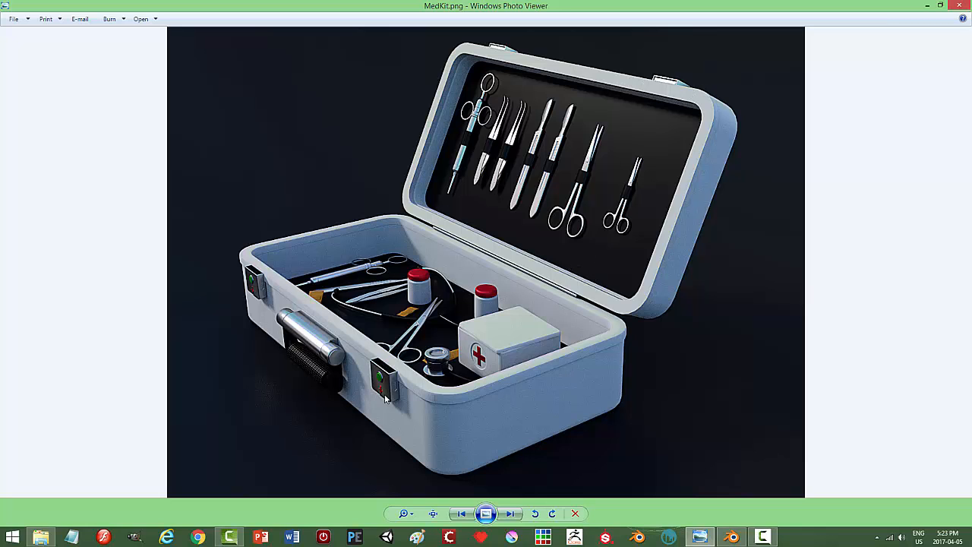
pyautogui.click(731, 537)
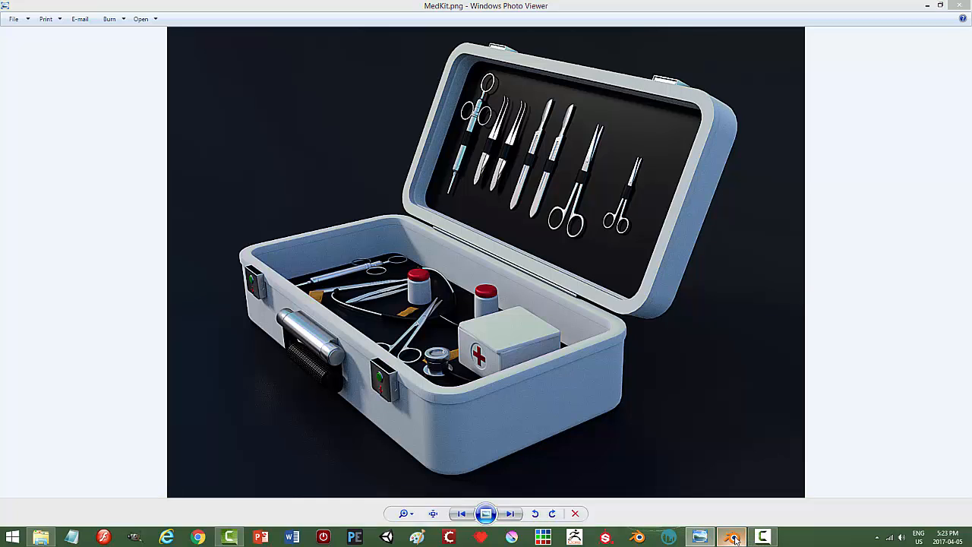
# Add a mesh cube, scale it to 0.13, and move it along X to one side of the carry handle
pyautogui.moveTo(673, 308); pyautogui.dragTo(382, 234, button='middle')
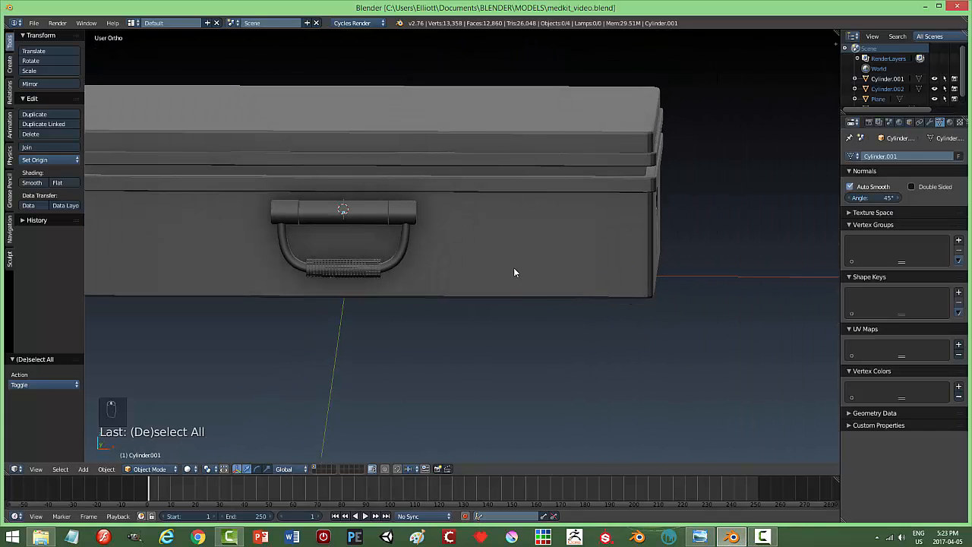
pyautogui.hotkey('shift', 'a')
pyautogui.moveTo(514, 268)
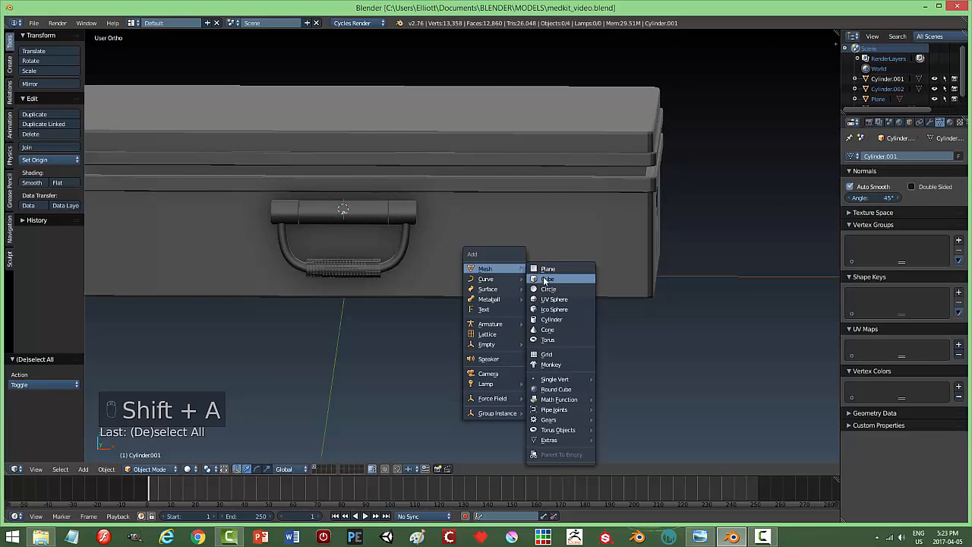
pyautogui.click(545, 279)
pyautogui.press('s')
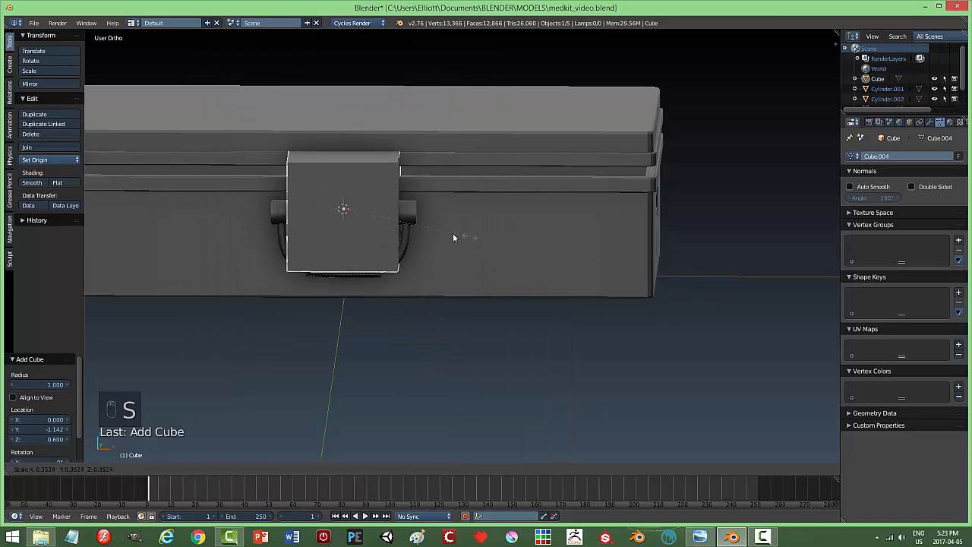
pyautogui.click(390, 220)
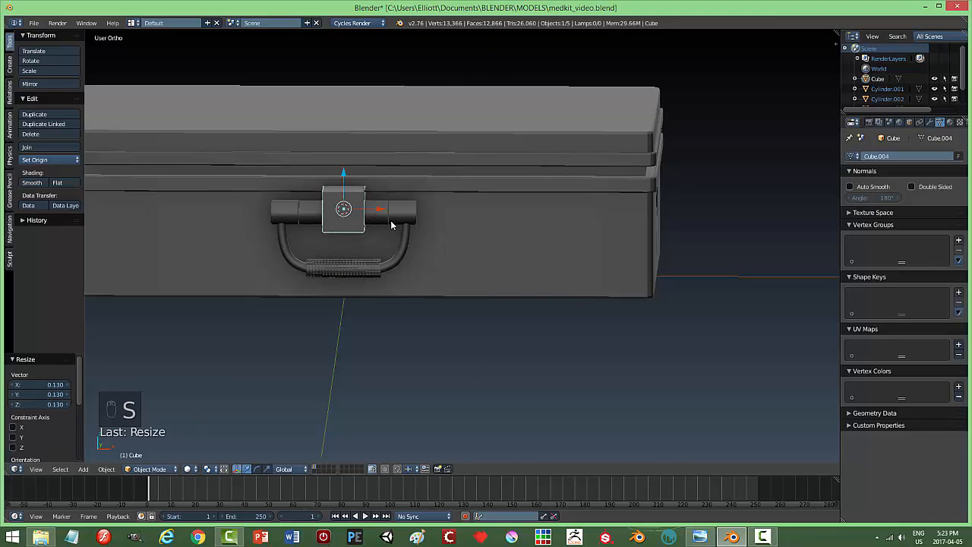
pyautogui.press('g')
pyautogui.press('x')
pyautogui.click(574, 213)
# Flatten the cube along Y into a thin latch block and place it against the case's front wall
pyautogui.moveTo(575, 212); pyautogui.dragTo(539, 234, button='middle')
pyautogui.press('g')
pyautogui.press('y')
pyautogui.click(626, 255)
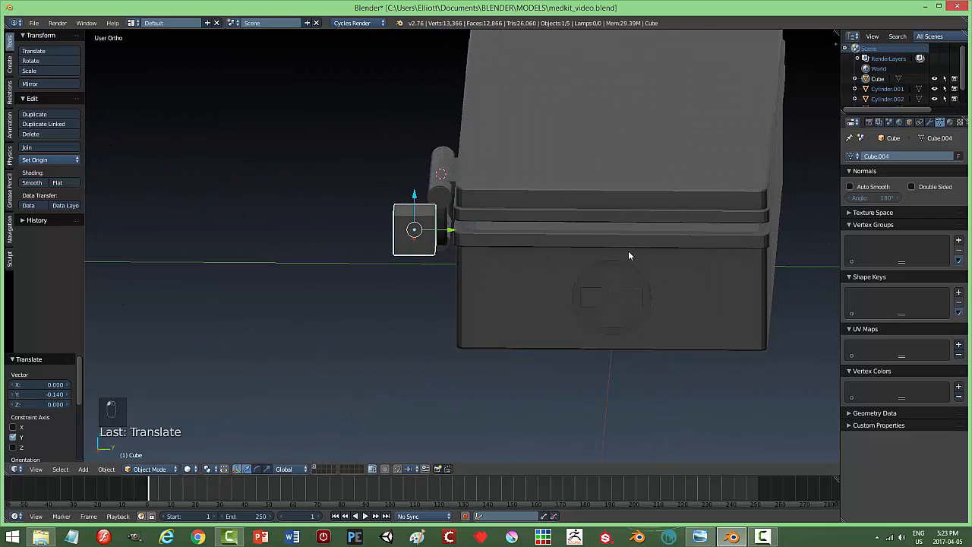
pyautogui.press('s')
pyautogui.press('y')
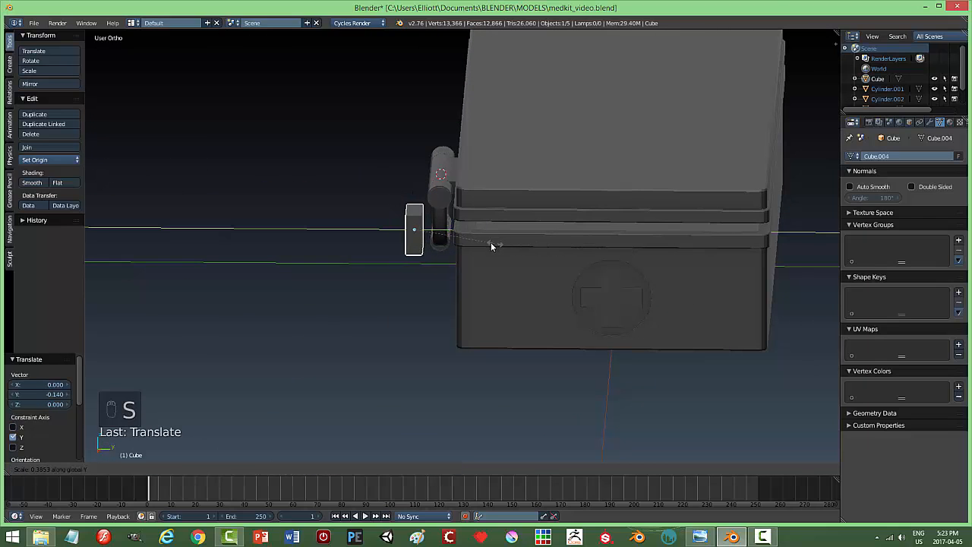
pyautogui.click(443, 244)
pyautogui.press('g')
pyautogui.press('y')
pyautogui.click(482, 258)
# Raise the latch block along Z toward the lower shell's rim and save the file
pyautogui.moveTo(482, 257); pyautogui.dragTo(543, 175, button='middle')
pyautogui.press('g')
pyautogui.press('z')
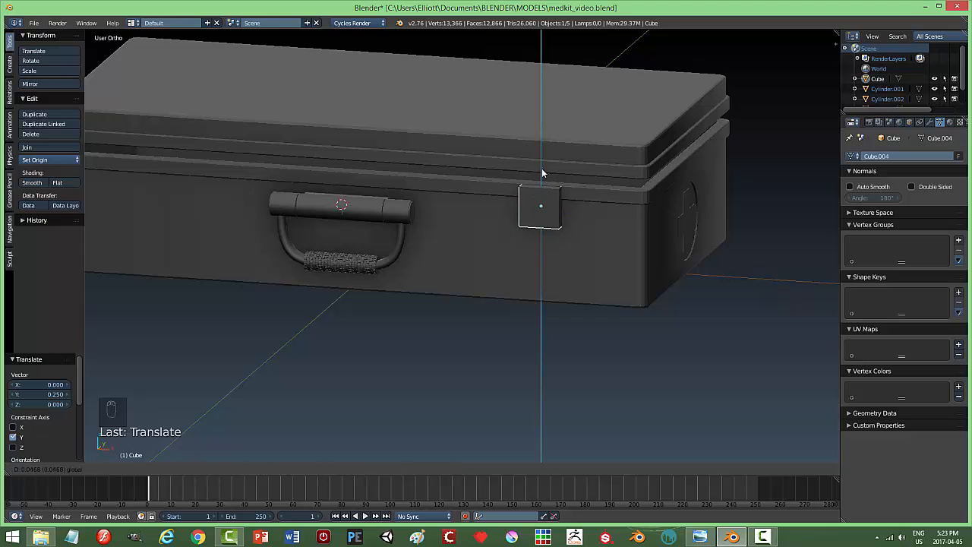
pyautogui.click(541, 177)
pyautogui.press('a')
pyautogui.moveTo(668, 251); pyautogui.dragTo(661, 273, button='middle')
pyautogui.hotkey('ctrl', 's')
# Move the latch block about -0.097 along Y, outward from the case front, and save the file
pyautogui.moveTo(683, 324); pyautogui.dragTo(501, 271, button='middle')
pyautogui.rightClick(490, 215)
pyautogui.moveTo(525, 213); pyautogui.dragTo(508, 213)
pyautogui.moveTo(632, 291); pyautogui.dragTo(615, 301, button='middle')
pyautogui.hotkey('ctrl', 's')
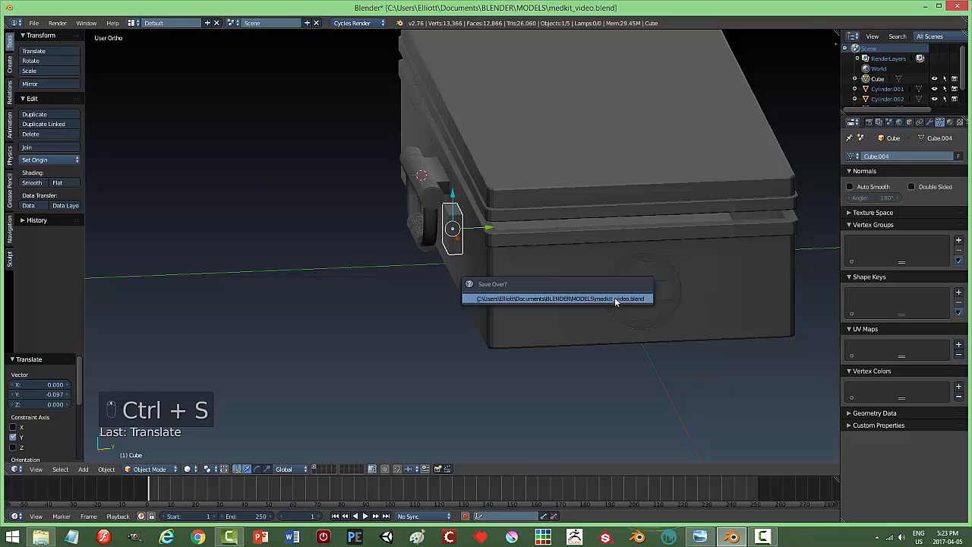
# Readjust the latch block's depth along Y so that it sits against the case's front wall
pyautogui.click(713, 536)
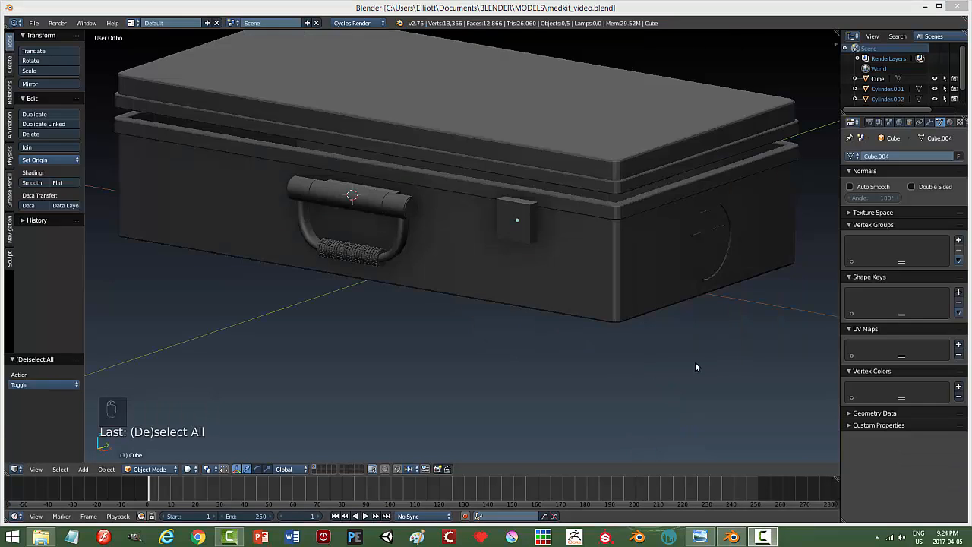
pyautogui.moveTo(679, 373); pyautogui.dragTo(662, 356, button='middle')
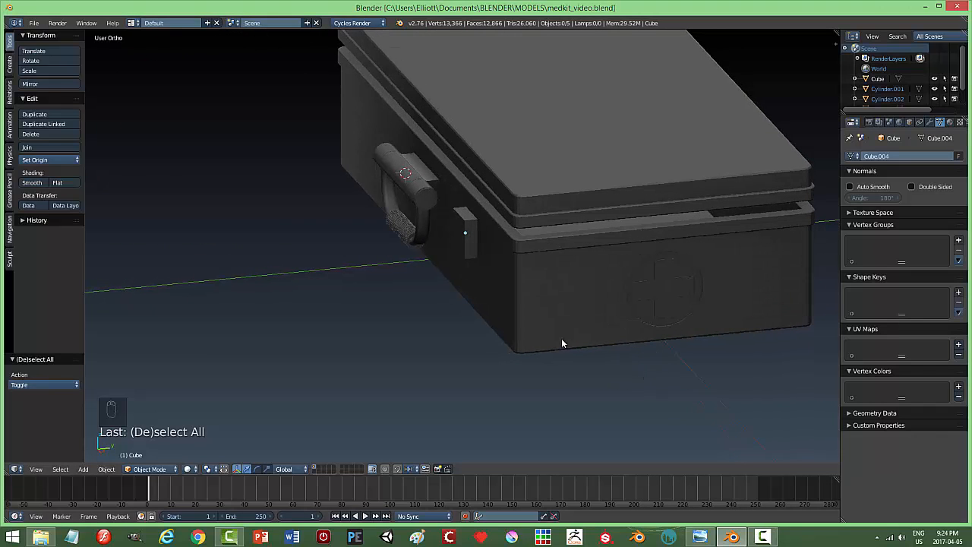
pyautogui.moveTo(581, 353); pyautogui.dragTo(510, 329, button='middle')
pyautogui.rightClick(439, 232)
pyautogui.press('g')
pyautogui.press('y')
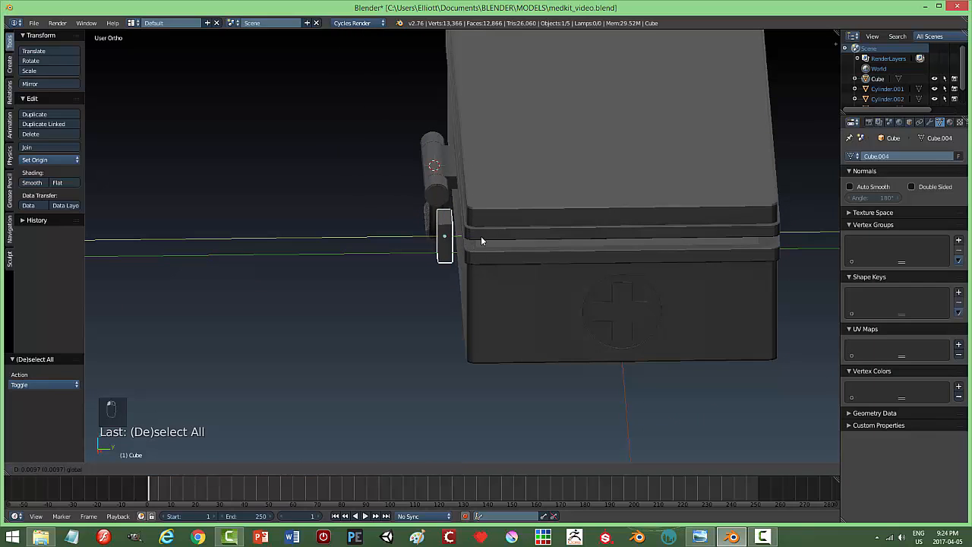
pyautogui.click(488, 238)
pyautogui.moveTo(488, 237); pyautogui.dragTo(499, 258, button='middle')
pyautogui.moveTo(505, 246); pyautogui.dragTo(484, 292)
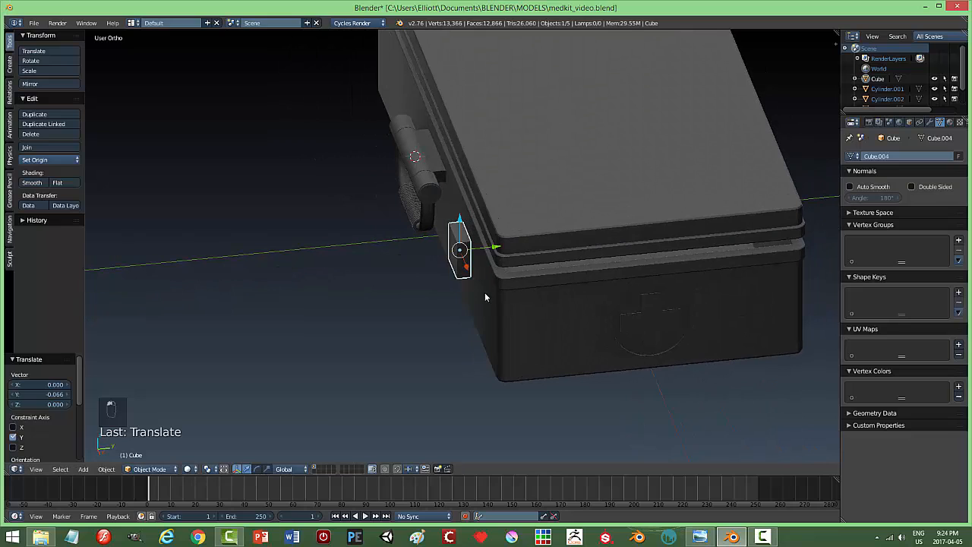
# Inset the latch block's top face by 0.102 and scale the inset face to about 0.86 along Y
pyautogui.press('Tab')
pyautogui.click(569, 296)
pyautogui.scroll(4, 509, 295)
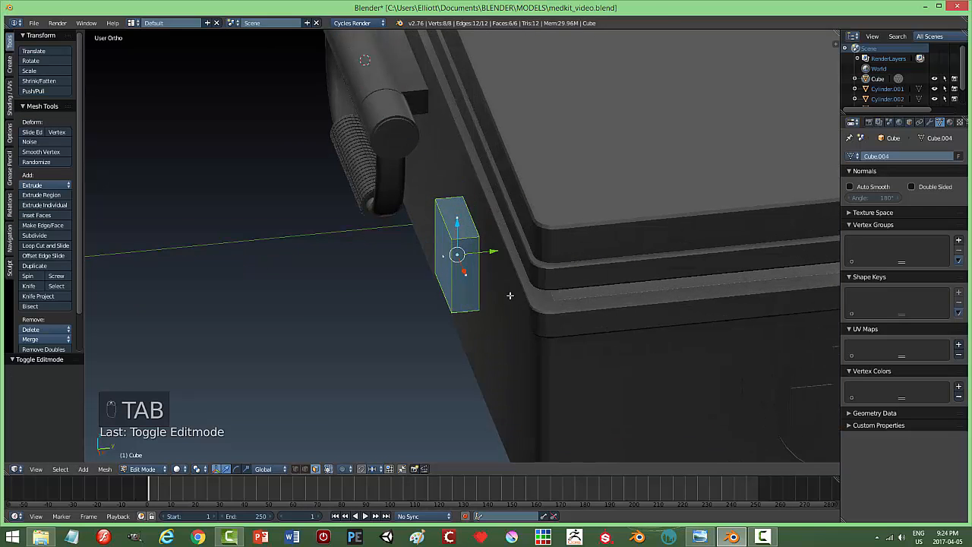
pyautogui.rightClick(463, 222)
pyautogui.press('i')
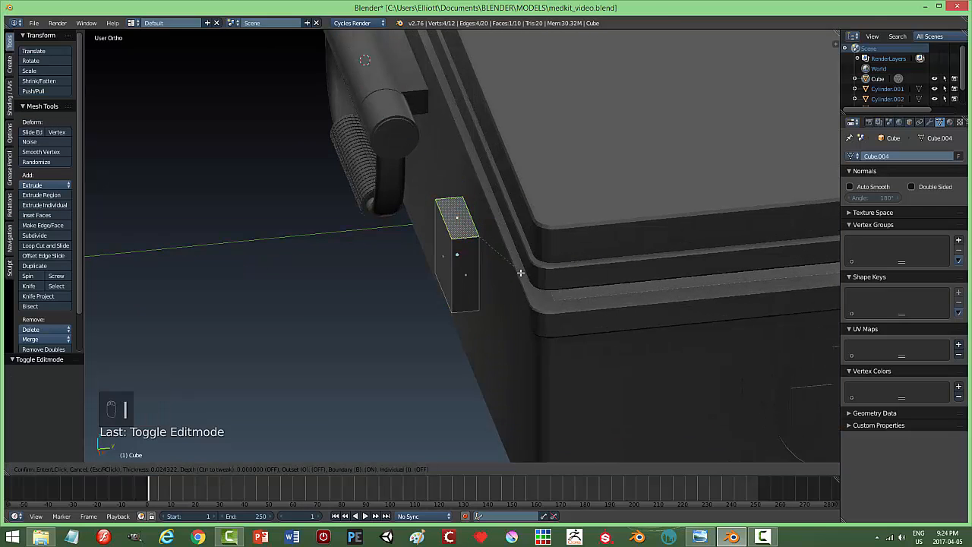
pyautogui.click(497, 263)
pyautogui.moveTo(496, 263); pyautogui.dragTo(510, 337, button='middle')
pyautogui.press('s')
pyautogui.press('y')
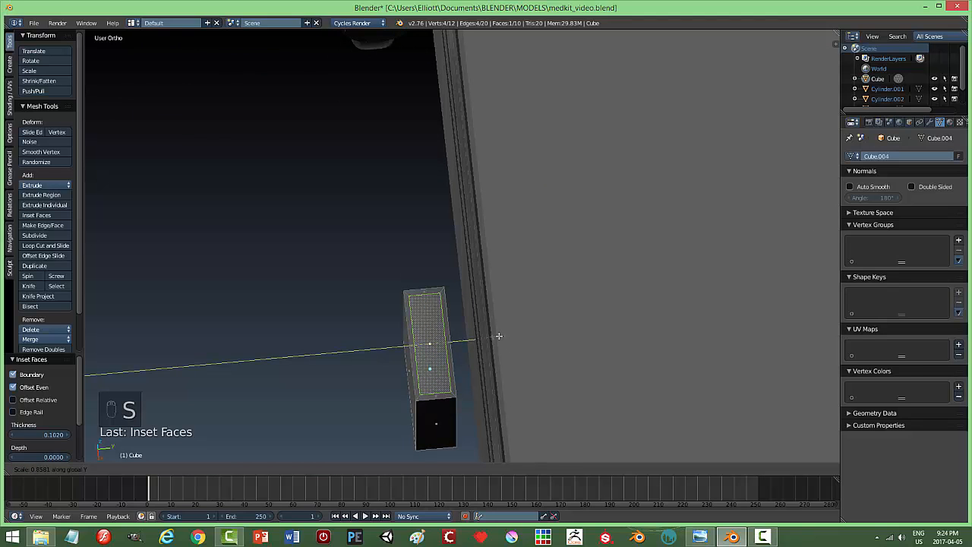
pyautogui.click(498, 336)
# Extrude the inset top face downward and lower it near the block's bottom in wireframe view to hollow out the latch block
pyautogui.moveTo(498, 336); pyautogui.dragTo(510, 318, button='middle')
pyautogui.press('e')
pyautogui.moveTo(432, 111); pyautogui.dragTo(436, 173)
pyautogui.click(435, 179)
pyautogui.moveTo(435, 179); pyautogui.dragTo(553, 243, button='middle')
pyautogui.press('z')
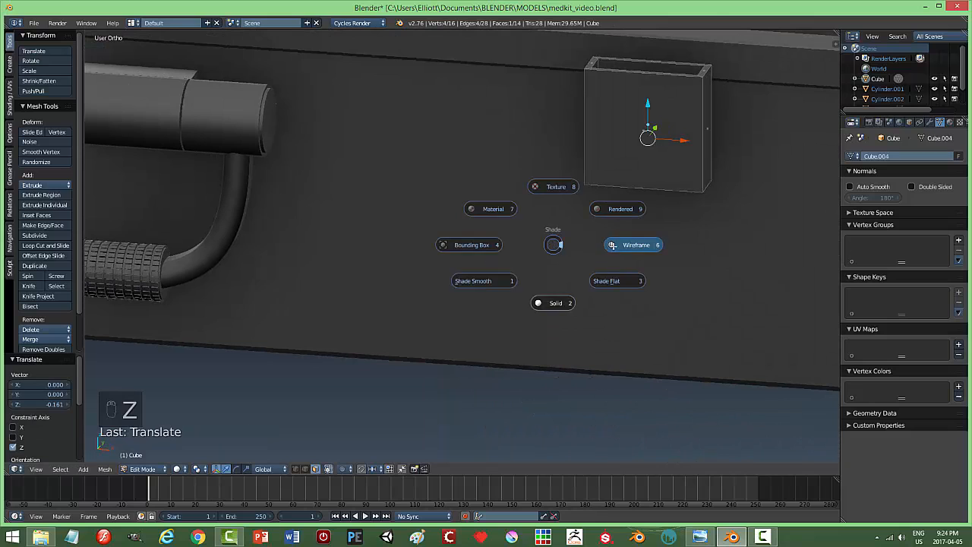
pyautogui.click(663, 208)
pyautogui.moveTo(647, 105); pyautogui.dragTo(646, 141)
pyautogui.press('a')
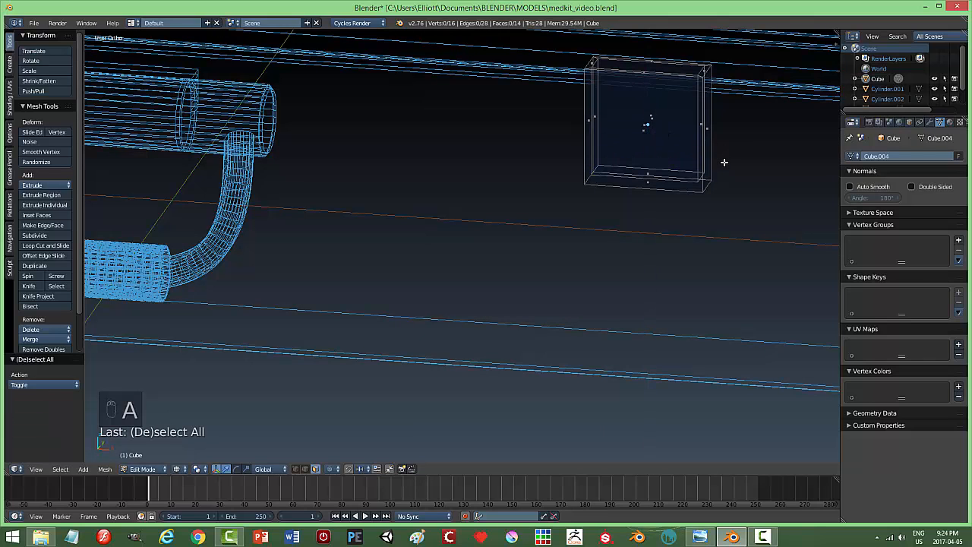
# Restore solid shading, check the latches in the MedKit.png reference in Windows Photo Viewer, and return to Blender
pyautogui.press('z')
pyautogui.click(723, 220)
pyautogui.moveTo(743, 214); pyautogui.dragTo(696, 219, button='middle')
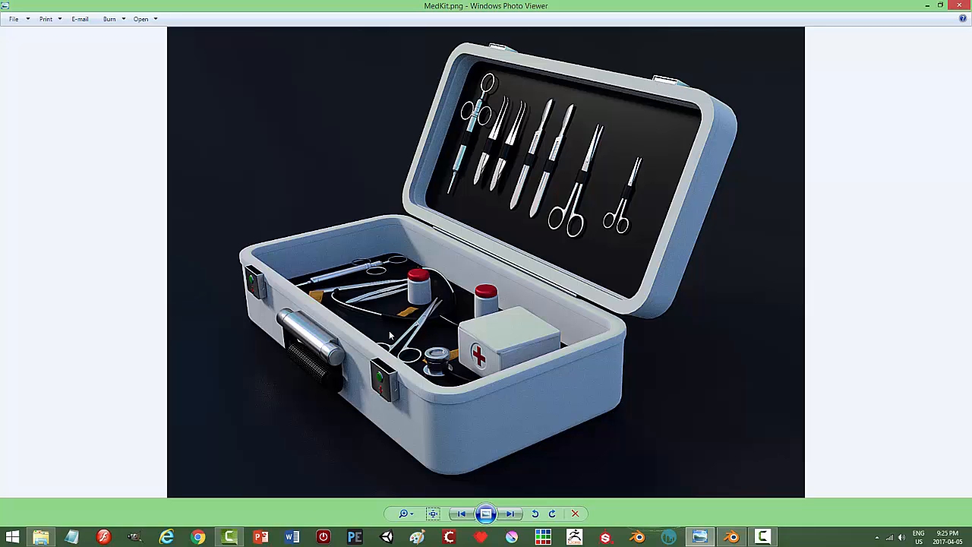
pyautogui.click(729, 539)
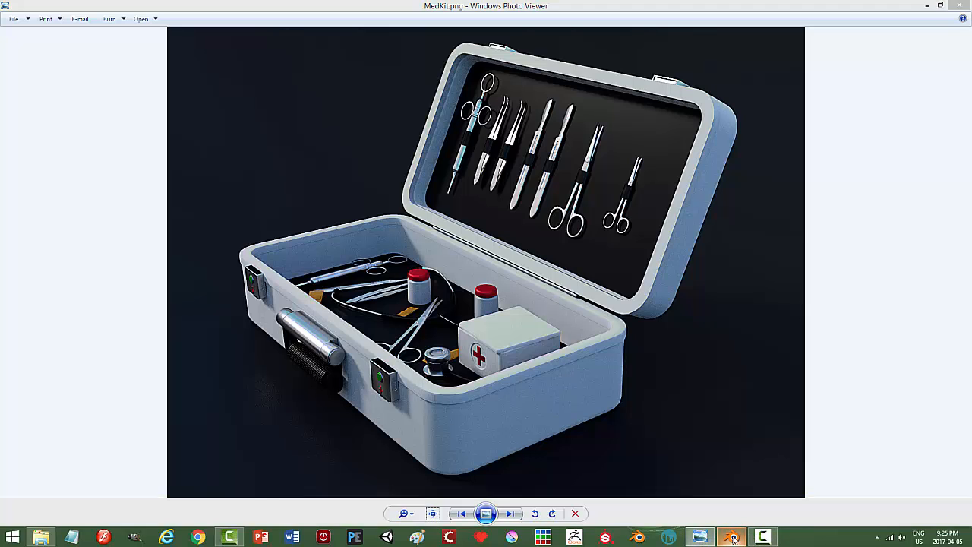
# Bevel the hollow latch block's vertical corner edges with an offset of about 0.077 and 2 segments
pyautogui.moveTo(580, 299); pyautogui.dragTo(657, 302, button='middle')
pyautogui.press('Tab')
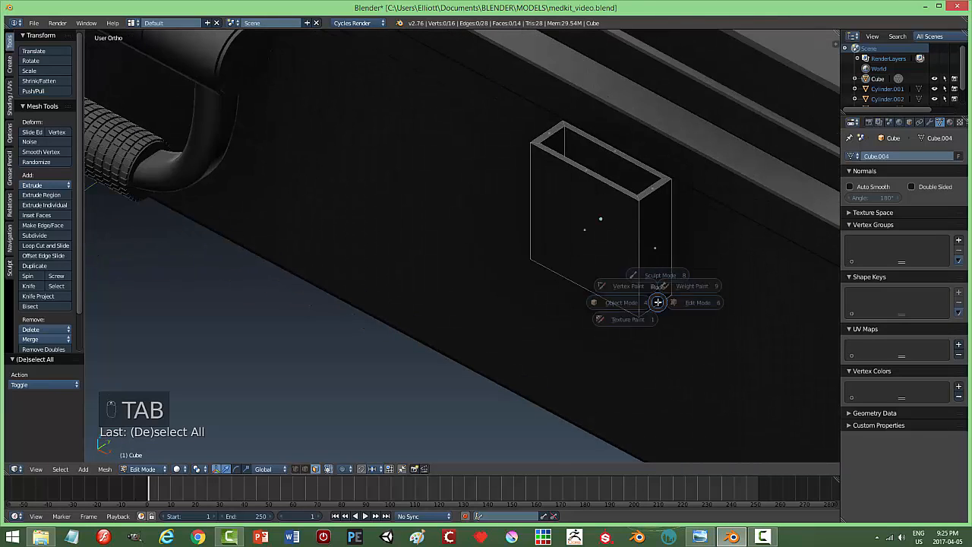
pyautogui.hotkey('ctrl', 'Tab')
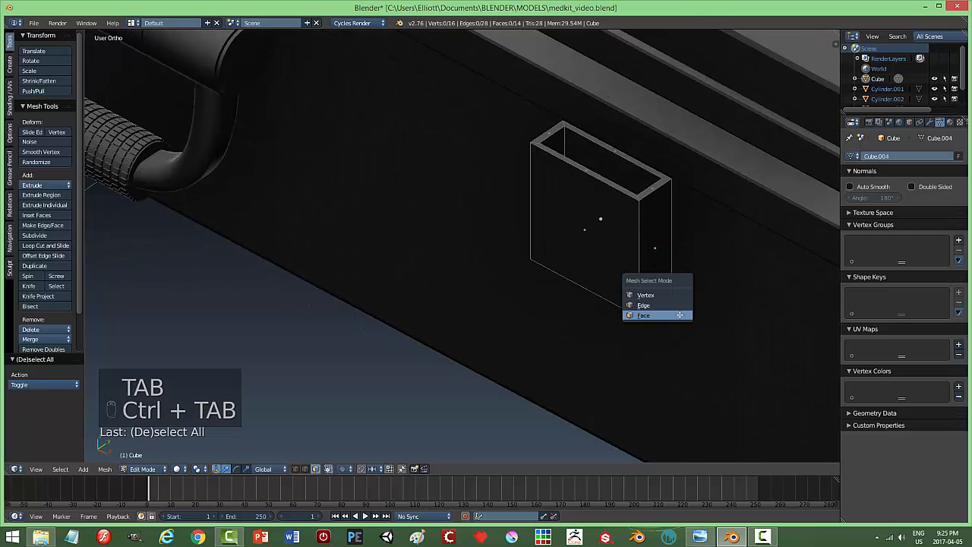
pyautogui.click(668, 305)
pyautogui.keyDown('alt'); pyautogui.rightClick(641, 243); pyautogui.keyUp('alt')
pyautogui.keyDown('shift'); pyautogui.rightClick(676, 217); pyautogui.keyUp('shift')
pyautogui.moveTo(591, 257); pyautogui.dragTo(648, 155, button='middle')
pyautogui.keyDown('alt'); pyautogui.keyDown('shift'); pyautogui.rightClick(648, 156); pyautogui.keyUp('shift'); pyautogui.keyUp('alt')
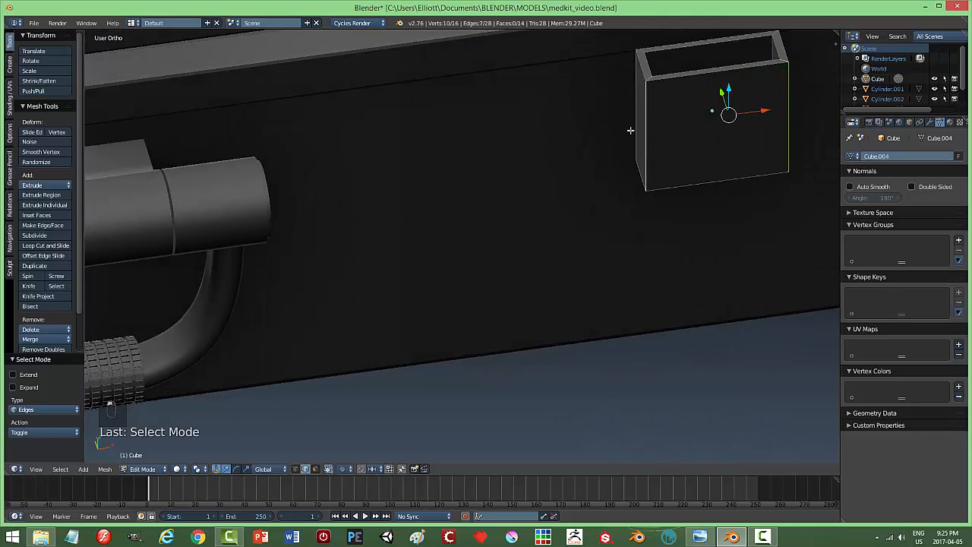
pyautogui.keyDown('alt'); pyautogui.keyDown('shift'); pyautogui.rightClick(632, 116); pyautogui.keyUp('shift'); pyautogui.keyUp('alt')
pyautogui.moveTo(631, 117); pyautogui.dragTo(642, 169, button='middle')
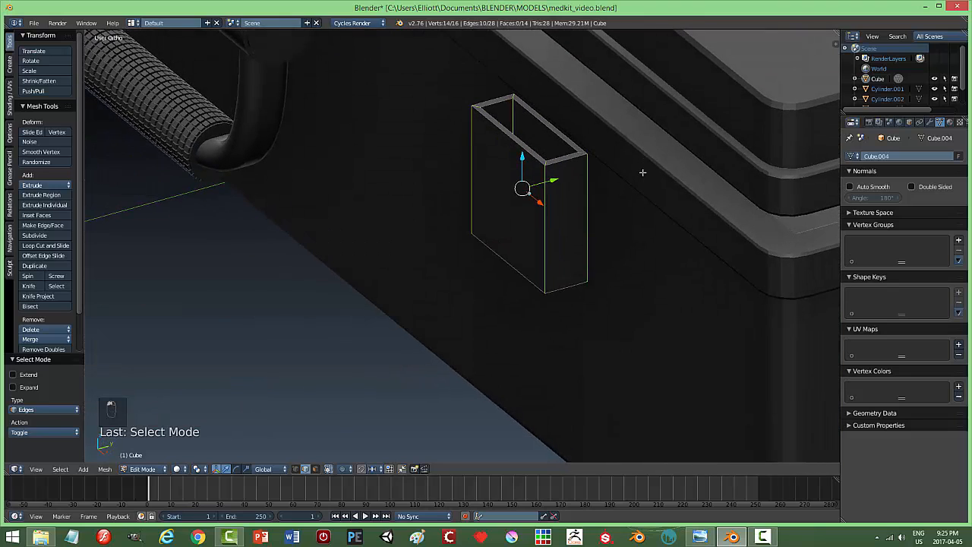
pyautogui.hotkey('ctrl', 'b')
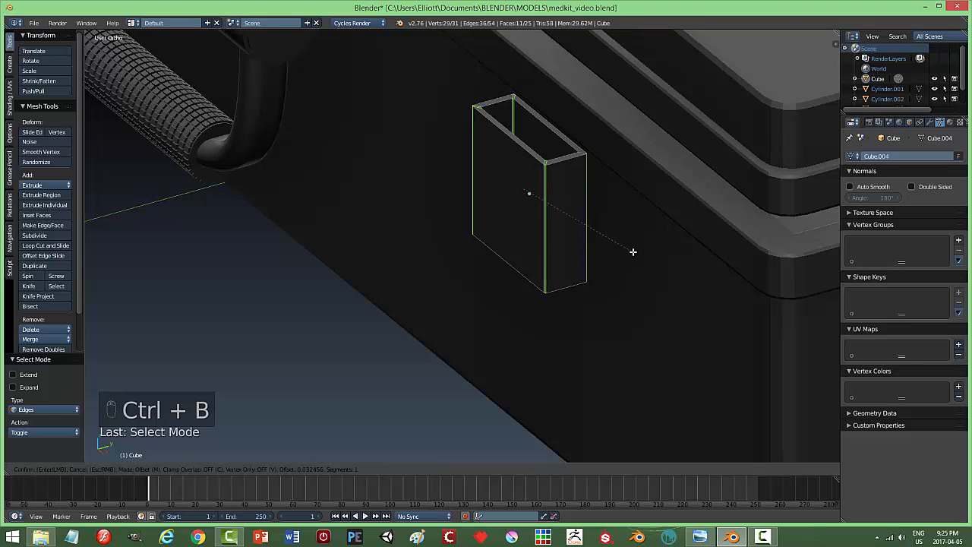
pyautogui.scroll(1, 643, 255)
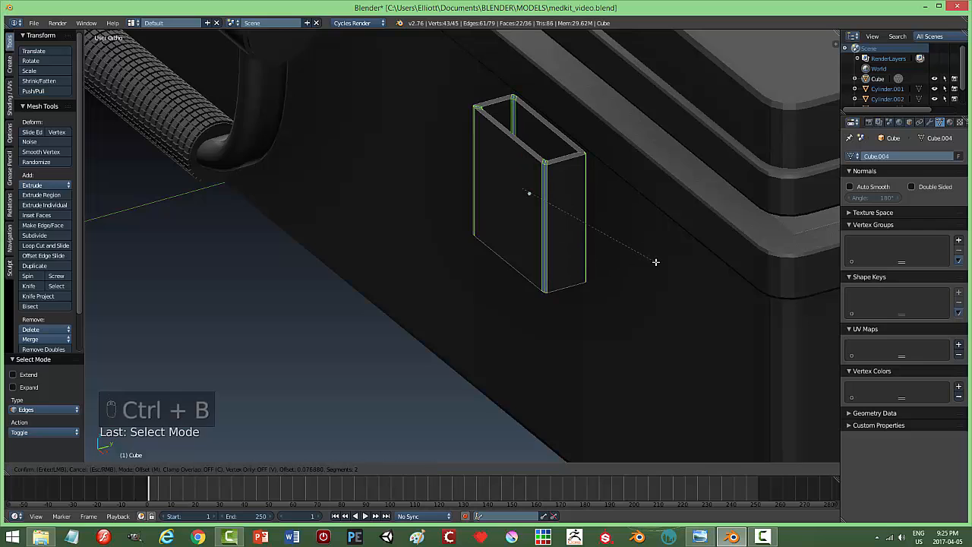
pyautogui.click(655, 262)
# Bevel the inner and outer edge loops of the latch block's top rim with an offset of about 0.027 and 2 segments
pyautogui.press('a')
pyautogui.keyDown('alt'); pyautogui.rightClick(530, 149); pyautogui.keyUp('alt')
pyautogui.keyDown('alt'); pyautogui.keyDown('shift'); pyautogui.rightClick(504, 124); pyautogui.keyUp('shift'); pyautogui.keyUp('alt')
pyautogui.moveTo(618, 186); pyautogui.dragTo(607, 180, button='middle')
pyautogui.hotkey('ctrl', 'b')
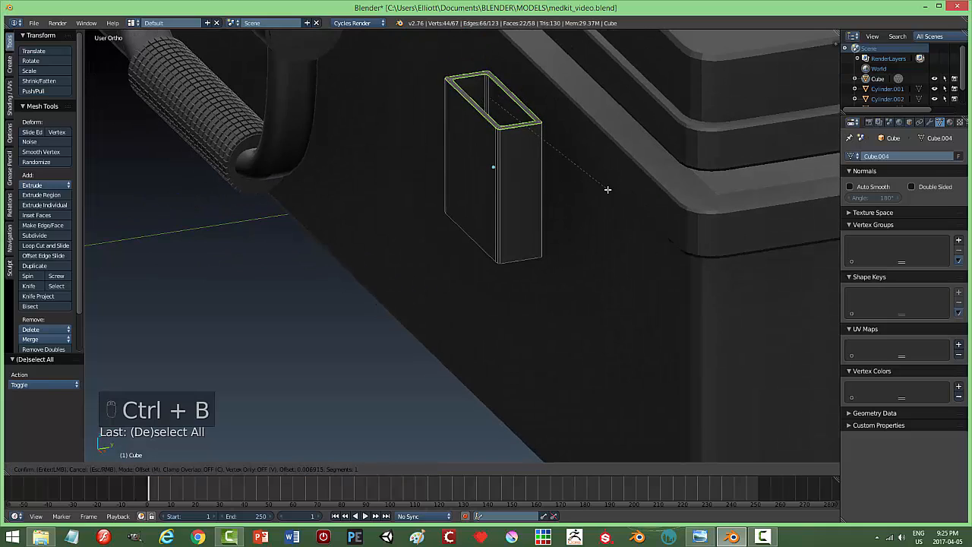
pyautogui.scroll(1, 611, 200)
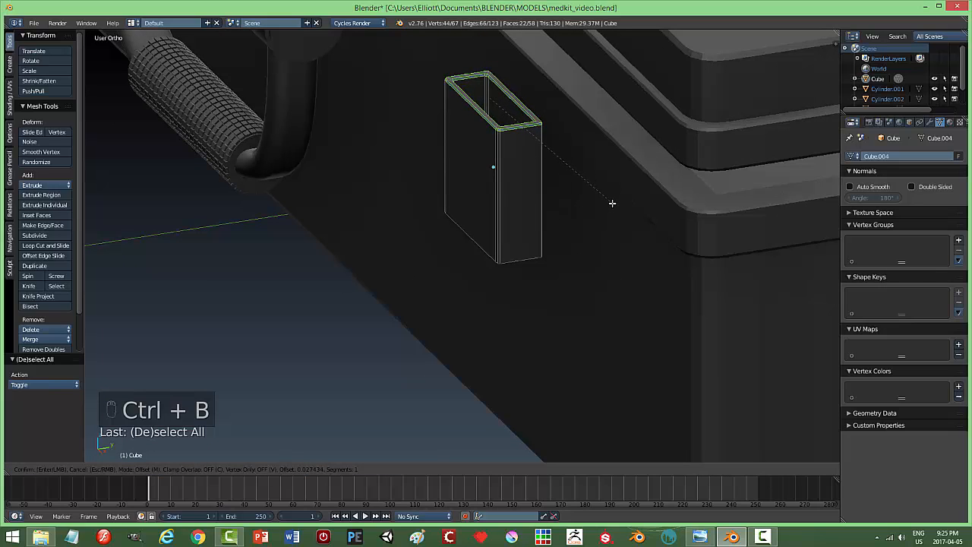
pyautogui.click(611, 202)
pyautogui.press('a')
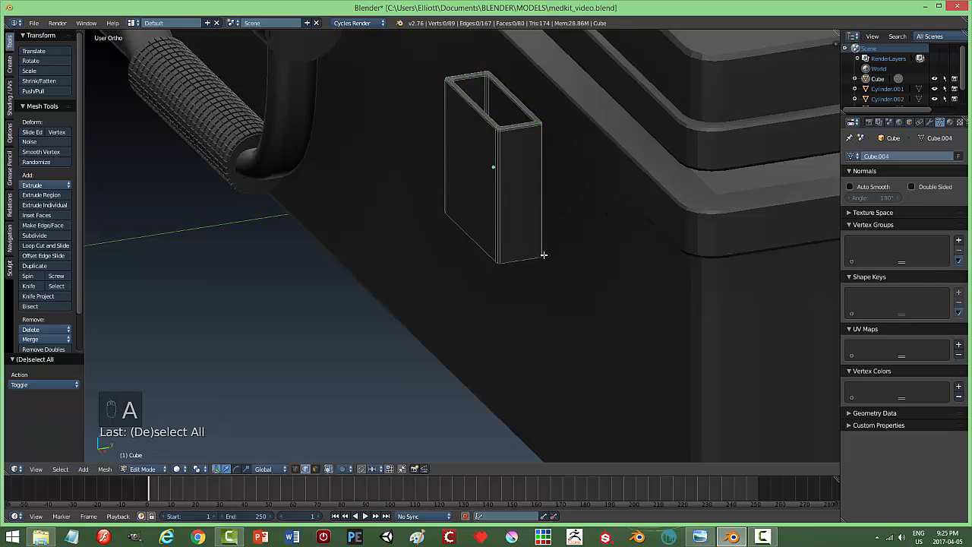
# Bevel the latch block's bottom edge loop with an offset of about 0.033 and return to Object Mode
pyautogui.keyDown('alt'); pyautogui.rightClick(511, 264); pyautogui.keyUp('alt')
pyautogui.moveTo(498, 281)
pyautogui.mouseDown(button='middle')
pyautogui.moveTo(549, 250)
pyautogui.moveTo(506, 270)
pyautogui.mouseUp(button='middle')
pyautogui.hotkey('ctrl', 'b')
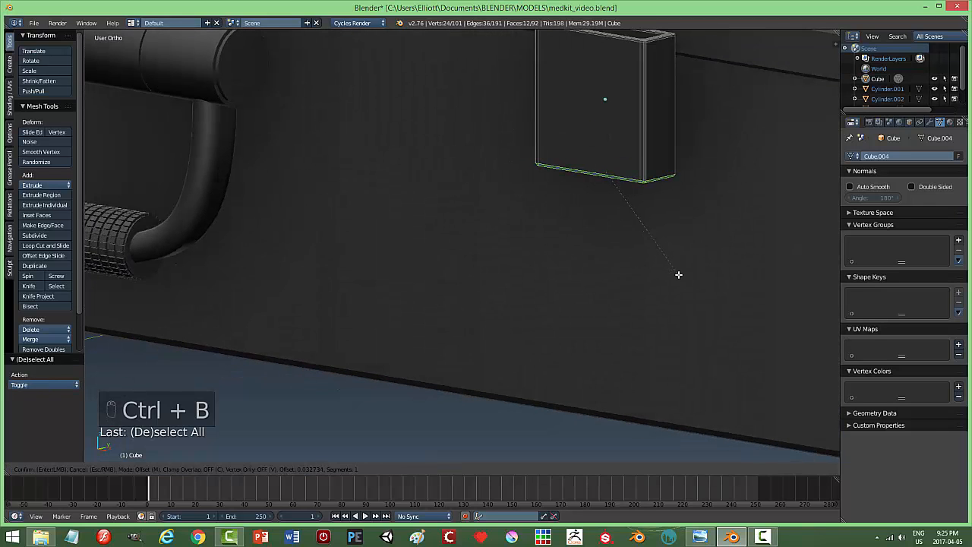
pyautogui.click(678, 274)
pyautogui.press('a')
pyautogui.press('Tab')
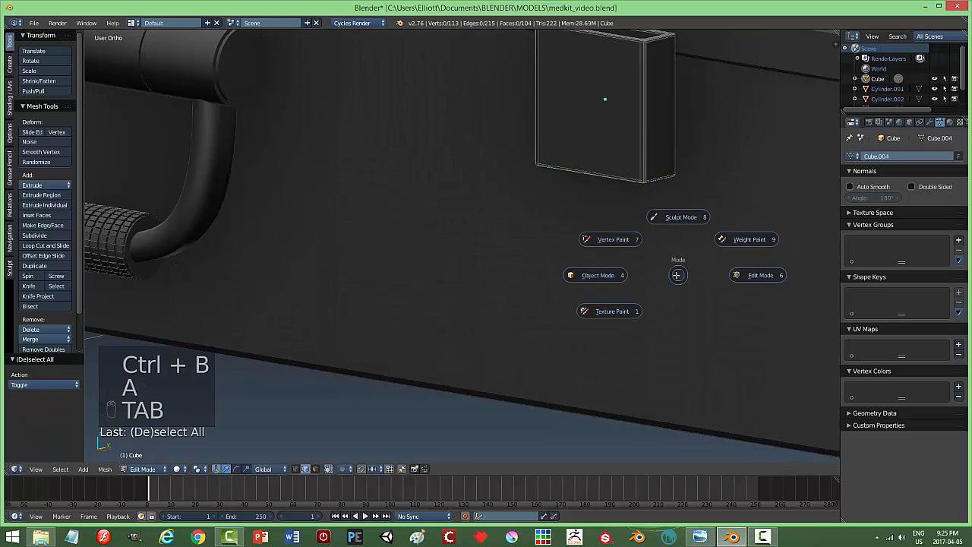
pyautogui.click(642, 274)
# Select the beveled latch block and examine its shape and fit on the case front from several angles
pyautogui.scroll(-1, 710, 238)
pyautogui.press('a')
pyautogui.press('a')
pyautogui.moveTo(711, 240); pyautogui.dragTo(755, 237, button='middle')
pyautogui.moveTo(765, 244); pyautogui.dragTo(706, 255, button='middle')
pyautogui.rightClick(679, 242)
pyautogui.moveTo(788, 265); pyautogui.dragTo(710, 251, button='middle')
pyautogui.moveTo(538, 271); pyautogui.dragTo(603, 217, button='middle')
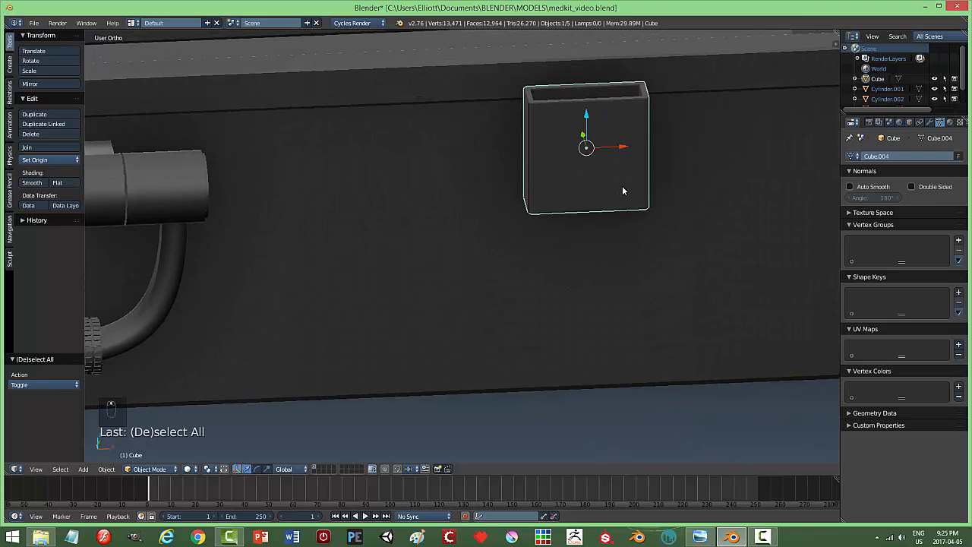
pyautogui.moveTo(775, 230); pyautogui.dragTo(578, 212, button='middle')
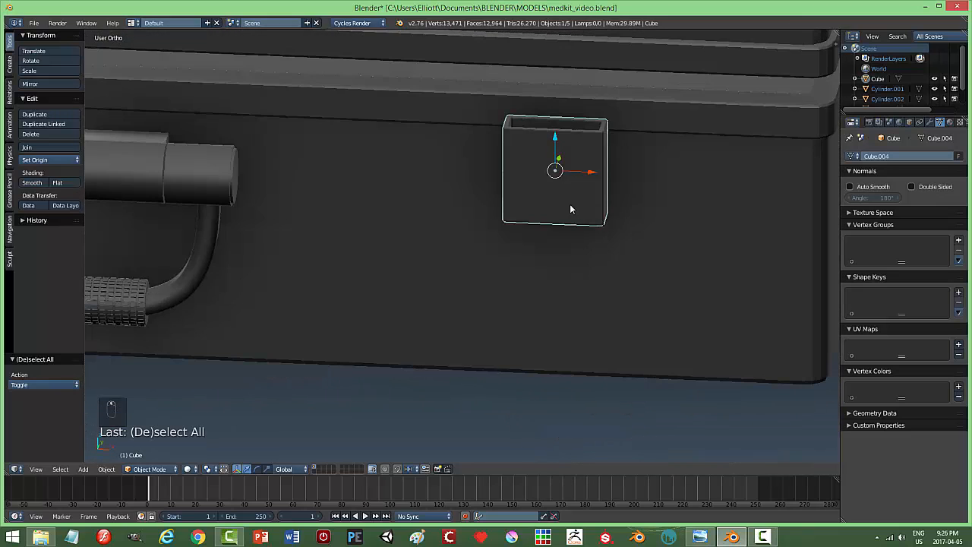
# Snap the 3D cursor to the latch block, add a 32-vertex mesh circle of radius 1 there, and hide the tool shelf
pyautogui.hotkey('shift', 's')
pyautogui.click(617, 184)
pyautogui.hotkey('shift', 'a')
pyautogui.moveTo(632, 258)
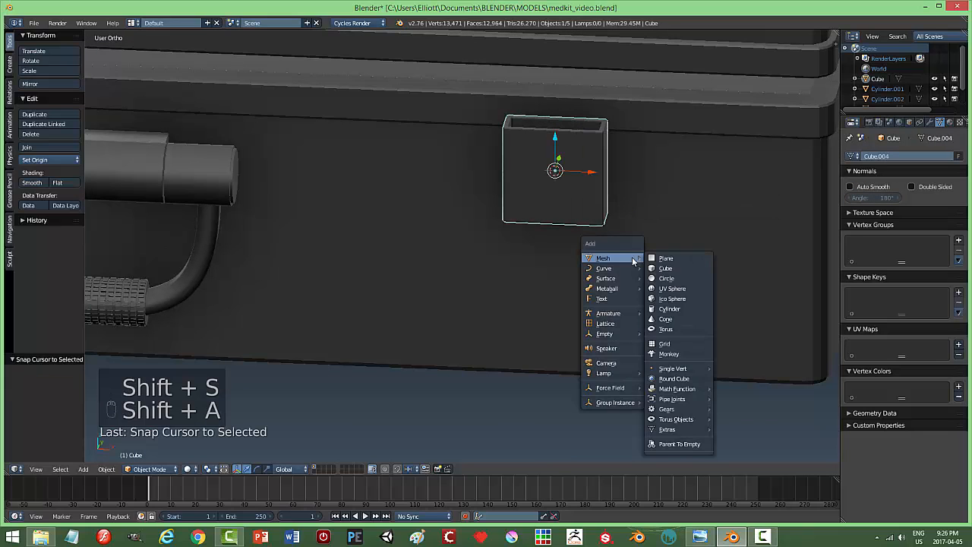
pyautogui.click(670, 279)
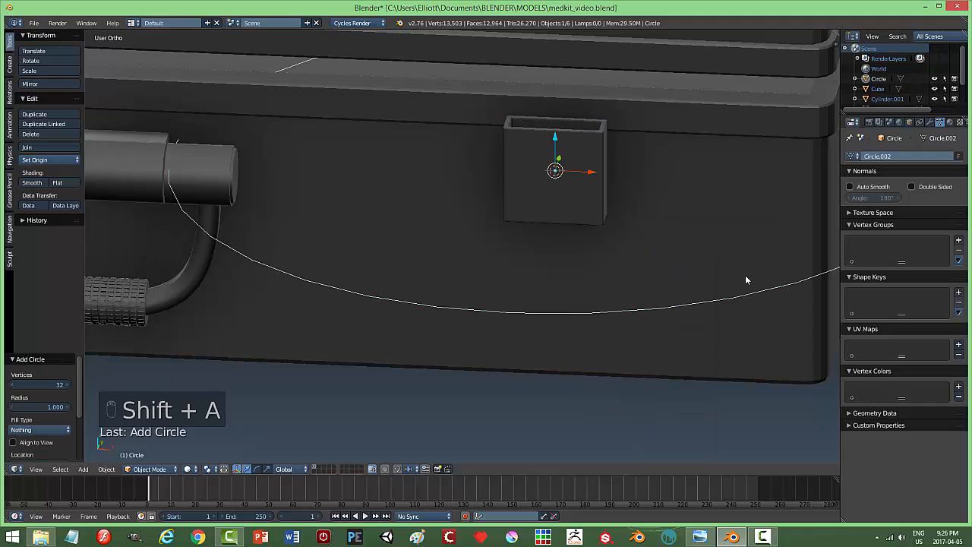
pyautogui.moveTo(744, 278); pyautogui.dragTo(698, 275, button='middle')
pyautogui.press('t')
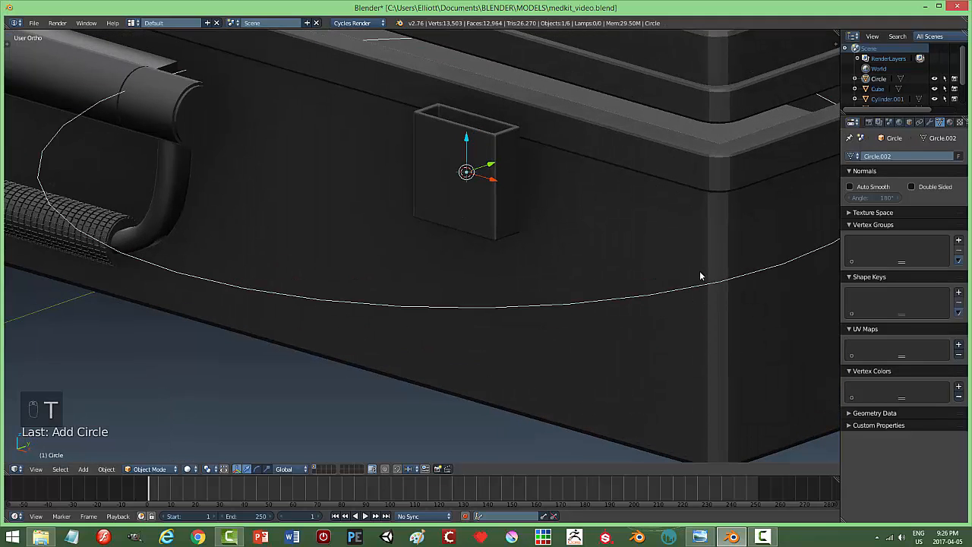
# Rotate the mesh circle 90° about X, scale it down to fit the latch block, and move it along Y to the block's front
pyautogui.write('rx90')
pyautogui.press('Return')
pyautogui.press('s')
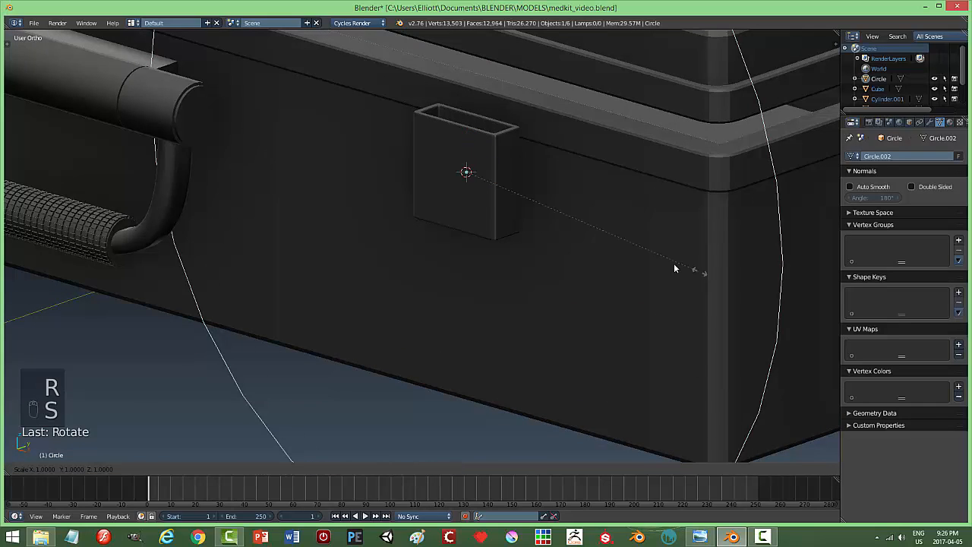
pyautogui.click(481, 181)
pyautogui.press('g')
pyautogui.press('y')
pyautogui.click(482, 180)
pyautogui.moveTo(500, 199); pyautogui.dragTo(590, 201, button='middle')
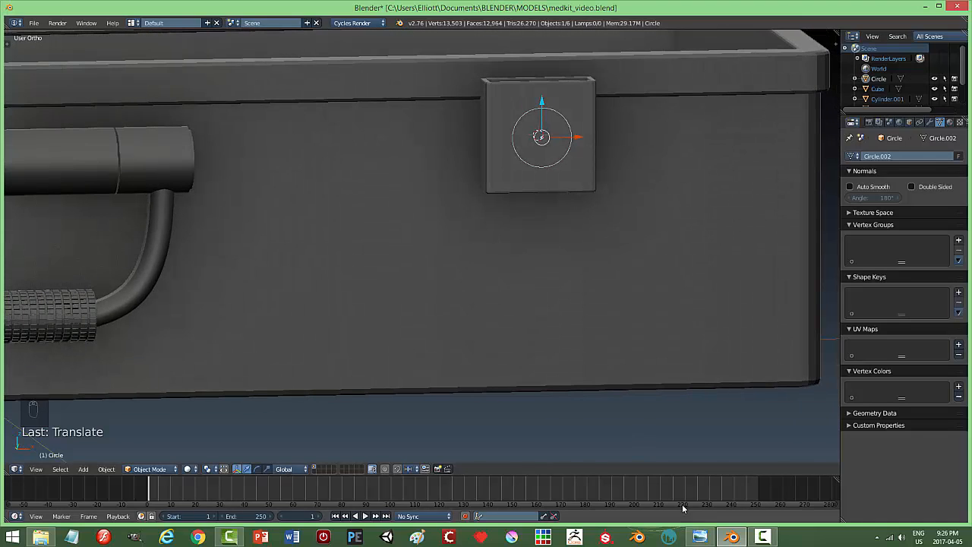
# Check the latches in the MedKit.png reference, then shrink the circle slightly and lower it on the latch block's front
pyautogui.click(699, 536)
pyautogui.scroll(3, 357, 410)
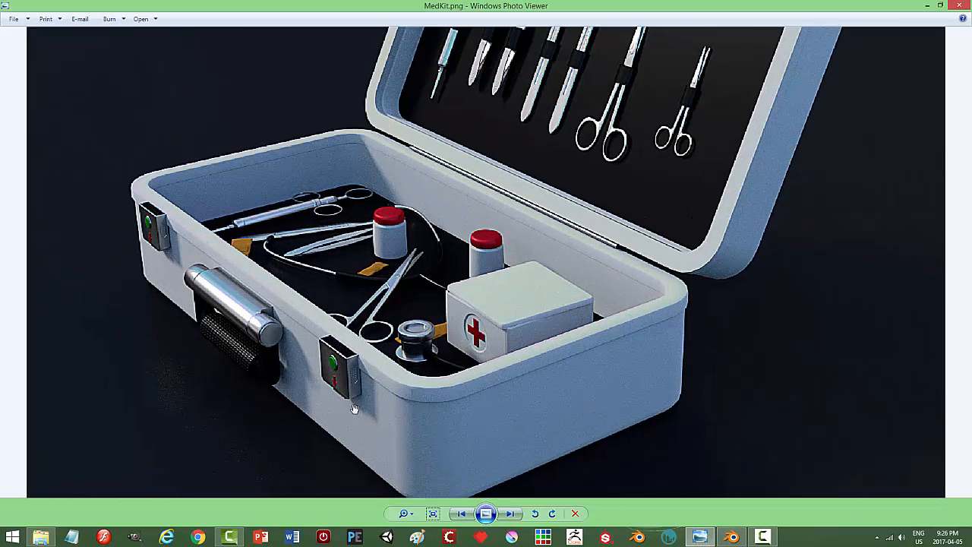
pyautogui.scroll(-1, 347, 390)
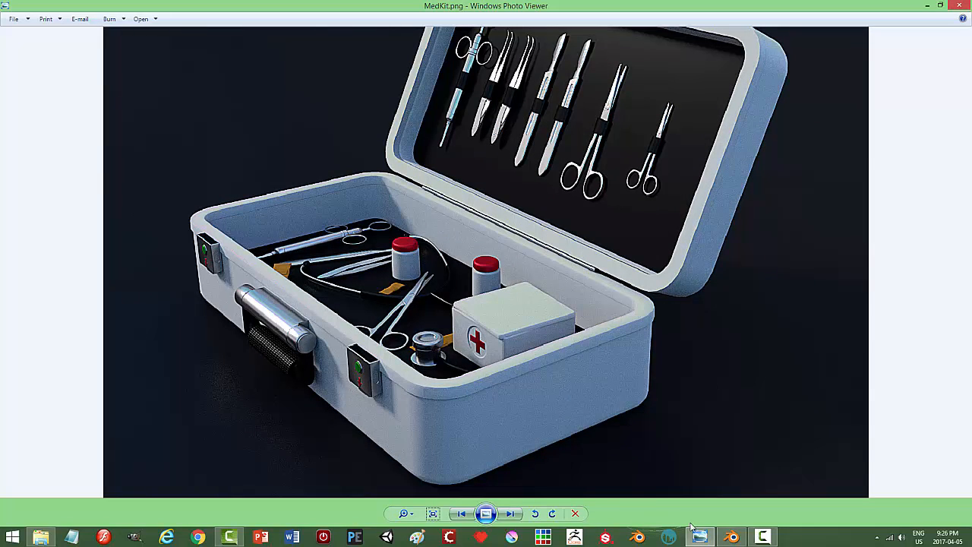
pyautogui.click(731, 537)
pyautogui.press('s')
pyautogui.click(598, 198)
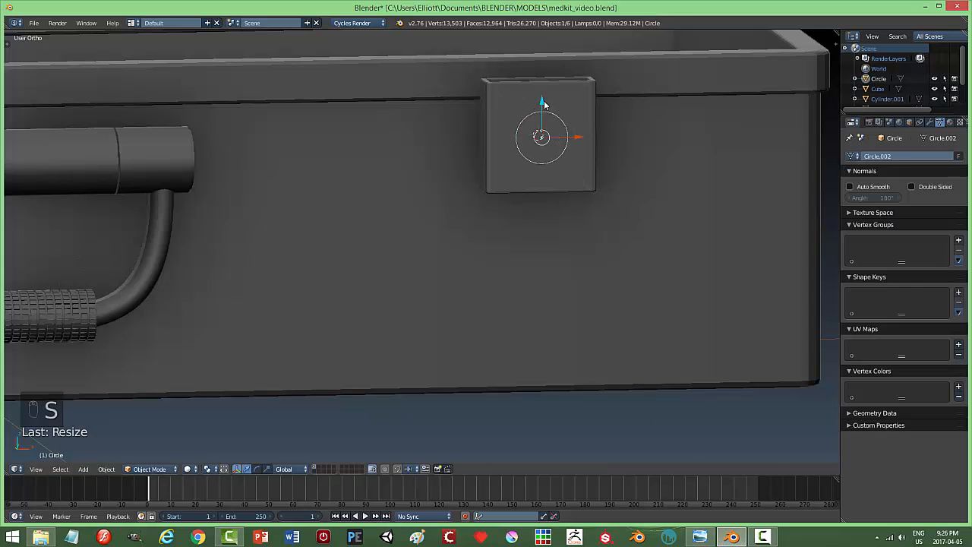
pyautogui.moveTo(544, 101); pyautogui.dragTo(542, 125)
pyautogui.moveTo(620, 130); pyautogui.dragTo(592, 135, button='middle')
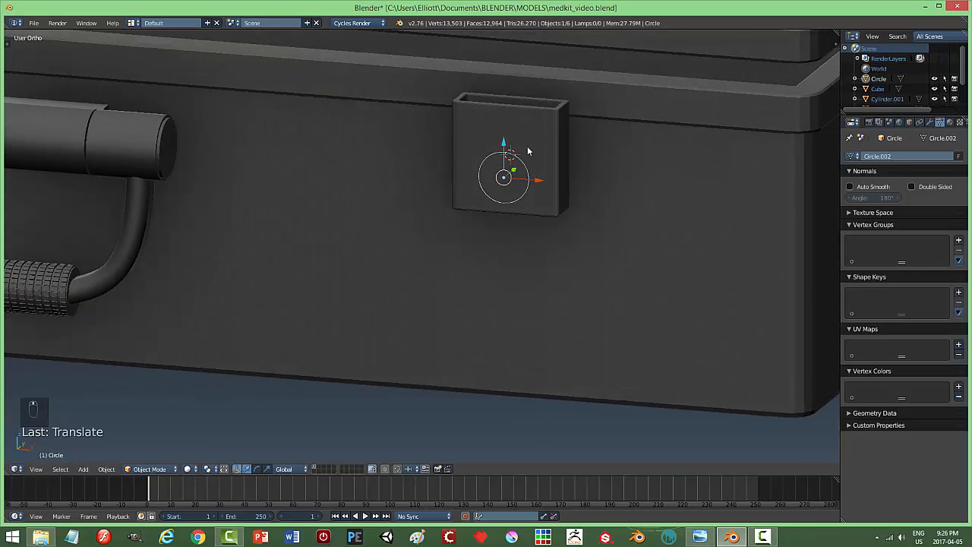
# Fill the circle with a face, extrude it along Y into a thin disc, and return to Object Mode
pyautogui.moveTo(561, 190); pyautogui.dragTo(427, 180, button='middle')
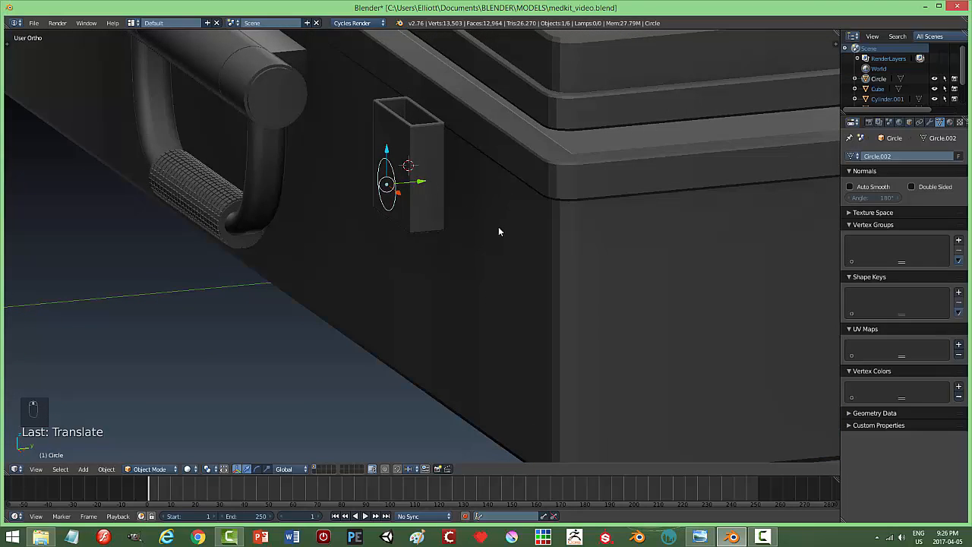
pyautogui.press('Tab')
pyautogui.click(571, 229)
pyautogui.press('f')
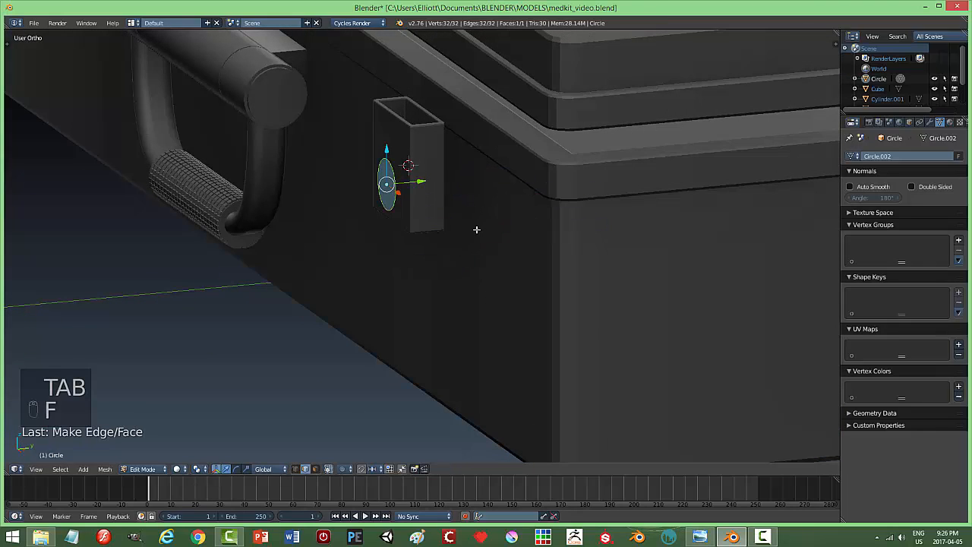
pyautogui.press('e')
pyautogui.rightClick(475, 228)
pyautogui.moveTo(420, 182); pyautogui.dragTo(453, 210)
pyautogui.press('a')
pyautogui.press('Tab')
pyautogui.click(419, 223)
# Apply the disc's object transform and move the disc along Y so it sinks into the latch block's front face
pyautogui.click(106, 468)
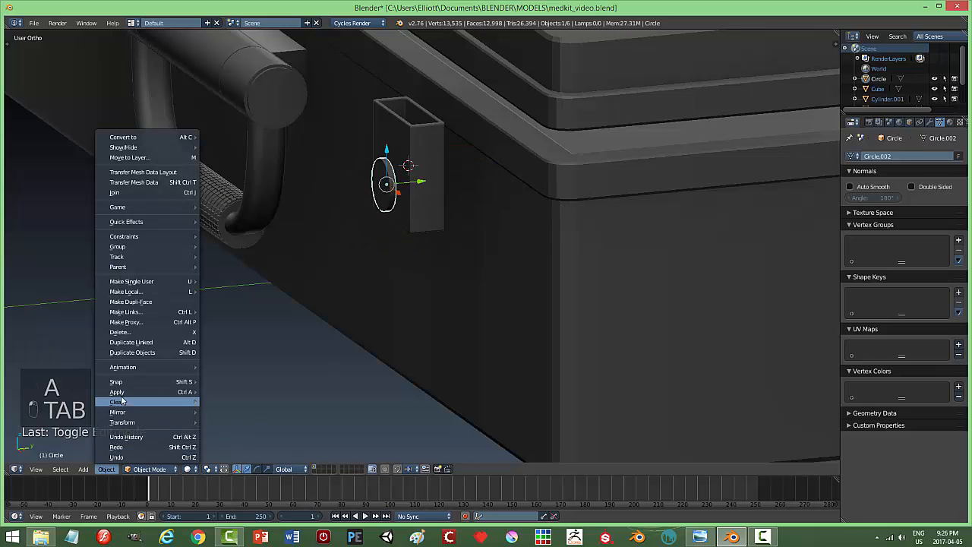
pyautogui.moveTo(151, 391)
pyautogui.click(232, 422)
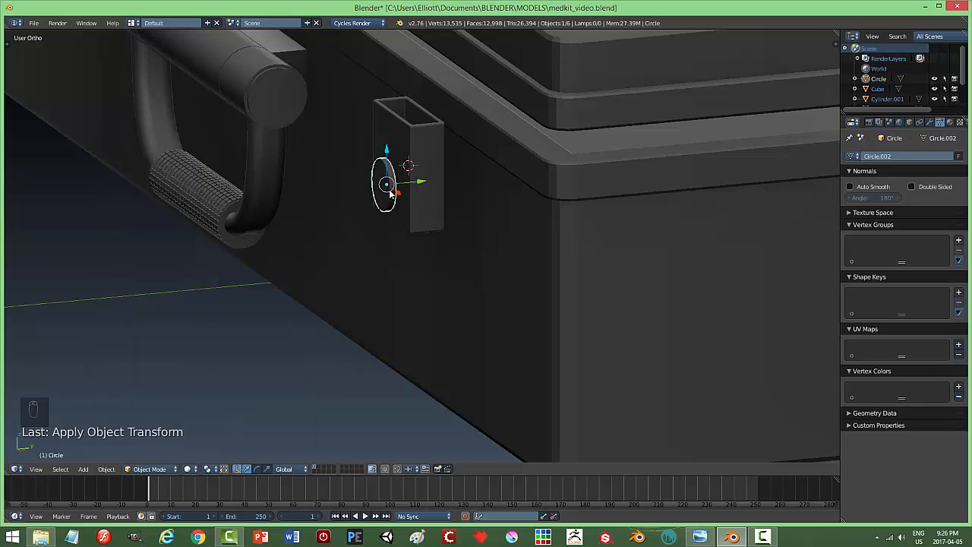
pyautogui.moveTo(421, 185); pyautogui.dragTo(424, 238)
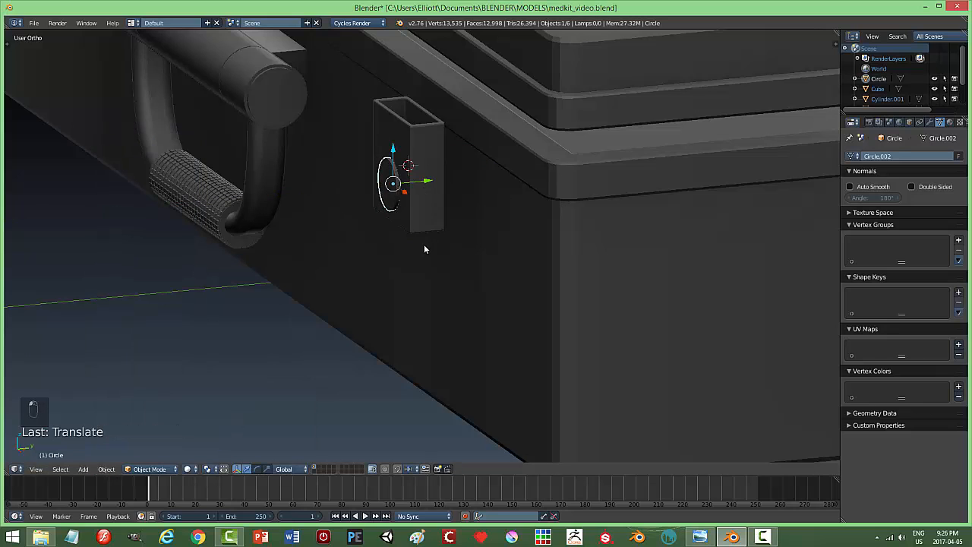
pyautogui.moveTo(423, 238); pyautogui.dragTo(457, 241, button='middle')
pyautogui.moveTo(495, 202); pyautogui.dragTo(439, 176, button='middle')
# Add a Boolean modifier to the latch block with operation Difference and the disc as its object, and apply it
pyautogui.rightClick(445, 145)
pyautogui.click(931, 123)
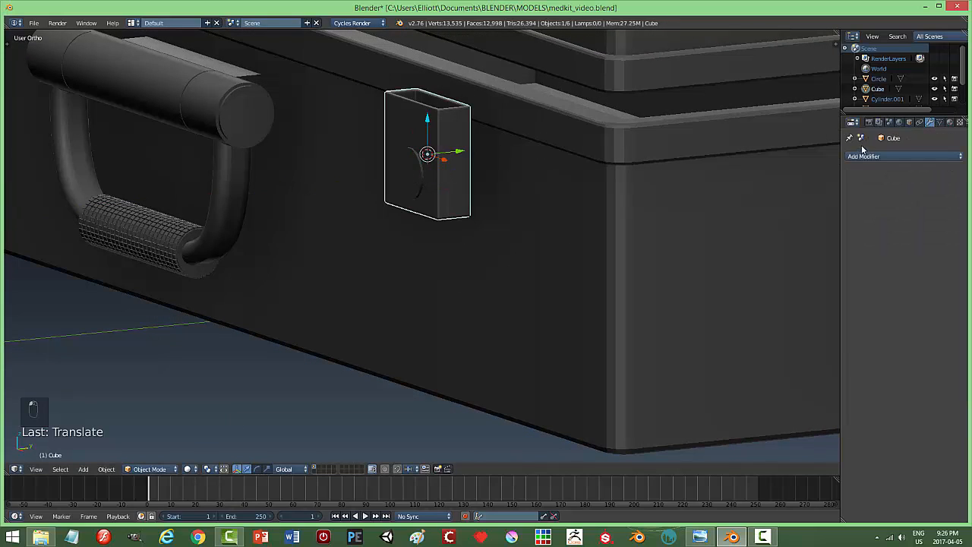
pyautogui.click(861, 155)
pyautogui.click(776, 201)
pyautogui.click(867, 215)
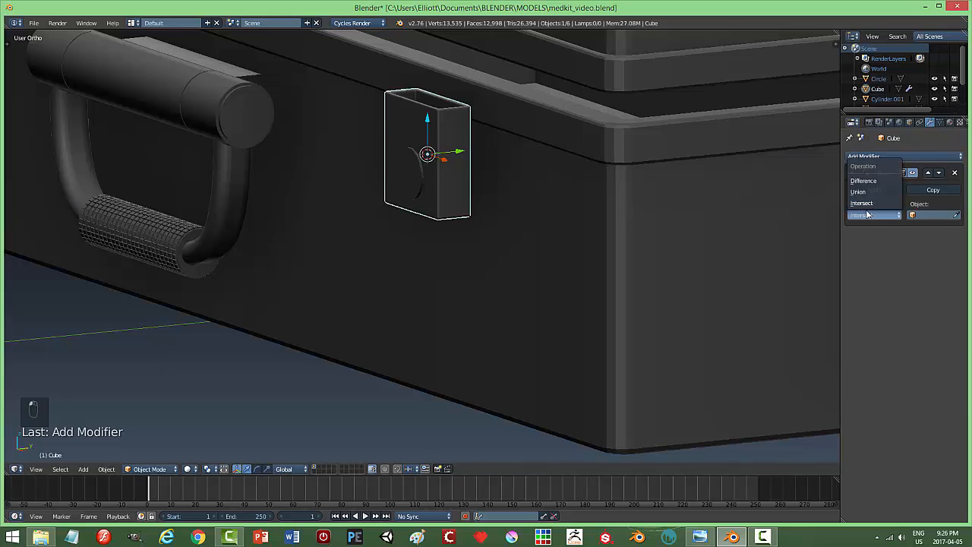
pyautogui.click(863, 180)
pyautogui.click(955, 215)
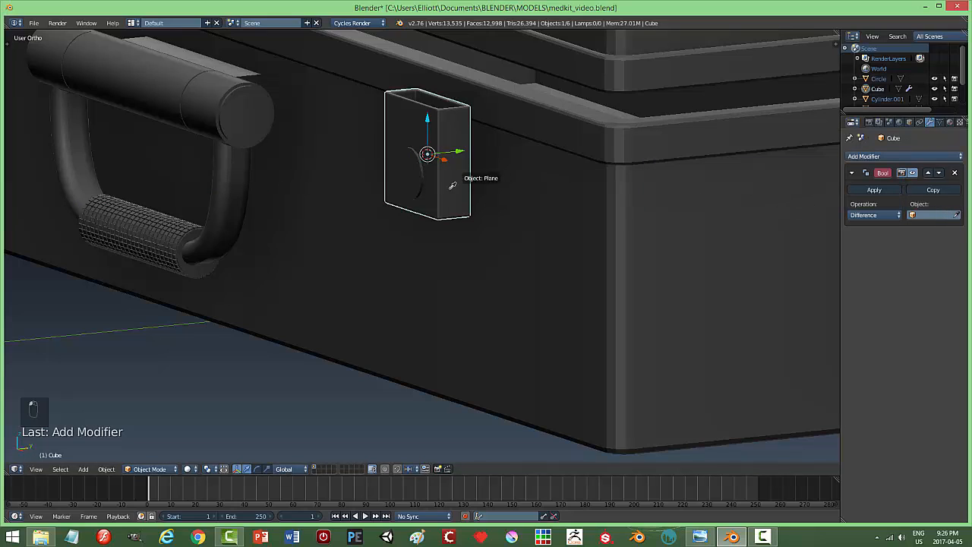
pyautogui.click(417, 171)
pyautogui.click(874, 190)
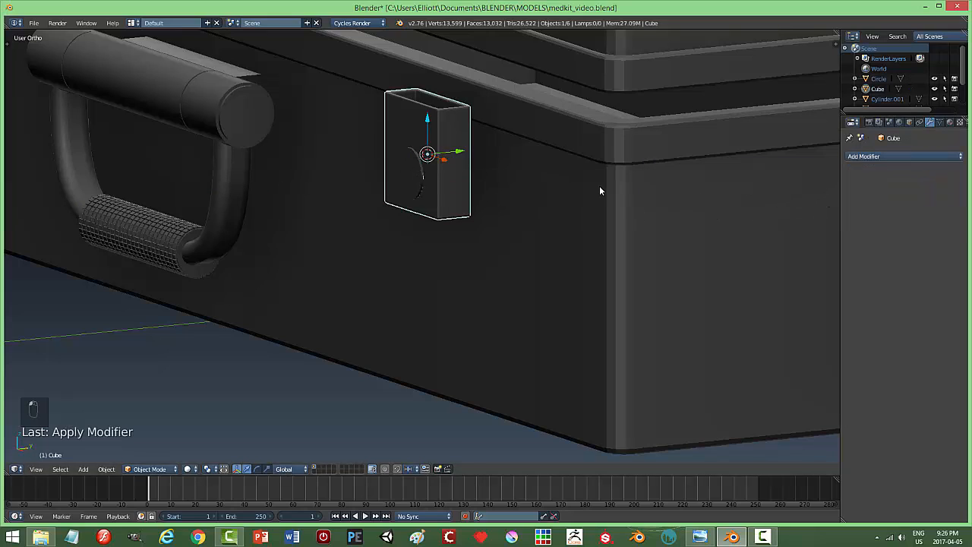
# Hide the disc to inspect the circular cut in the latch block's front, then unhide it
pyautogui.rightClick(417, 171)
pyautogui.press('h')
pyautogui.moveTo(573, 229)
pyautogui.mouseDown(button='middle')
pyautogui.moveTo(507, 249)
pyautogui.moveTo(637, 233)
pyautogui.moveTo(640, 260)
pyautogui.moveTo(658, 276)
pyautogui.moveTo(575, 250)
pyautogui.moveTo(535, 256)
pyautogui.moveTo(529, 240)
pyautogui.moveTo(466, 234)
pyautogui.moveTo(536, 249)
pyautogui.moveTo(572, 232)
pyautogui.mouseUp(button='middle')
pyautogui.hotkey('alt', 'h')
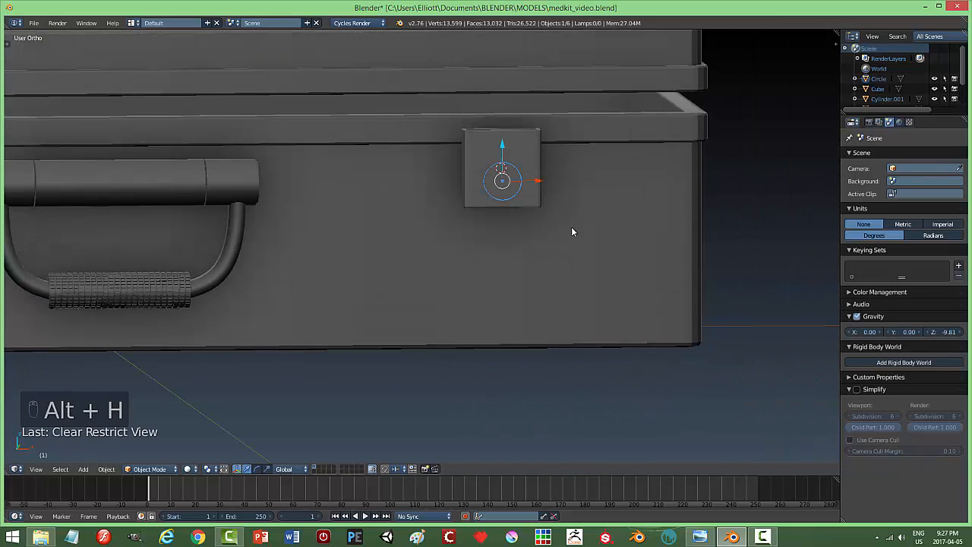
# Move the disc up above the circular cut, scale it down, and adjust its position on the latch block's front
pyautogui.moveTo(557, 225); pyautogui.dragTo(530, 221, button='middle')
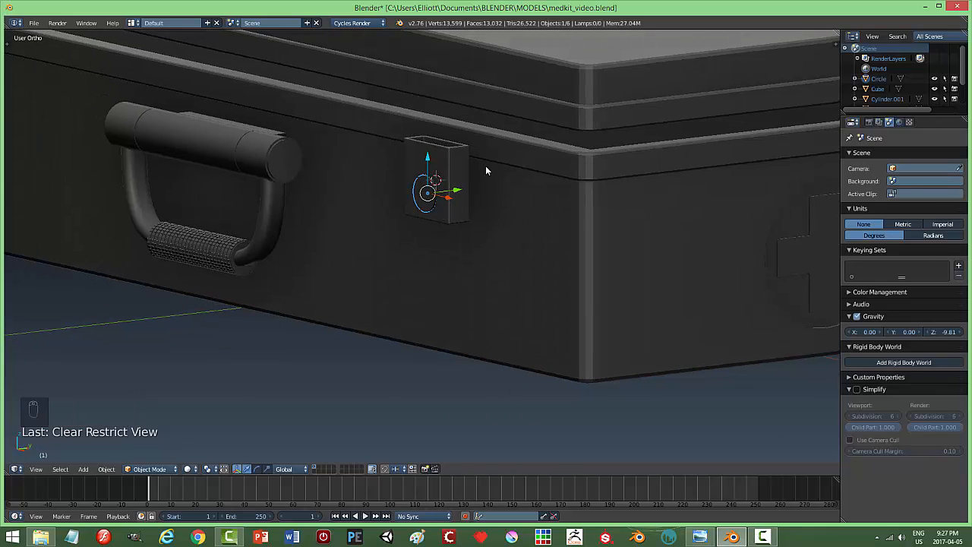
pyautogui.moveTo(428, 158); pyautogui.dragTo(434, 135)
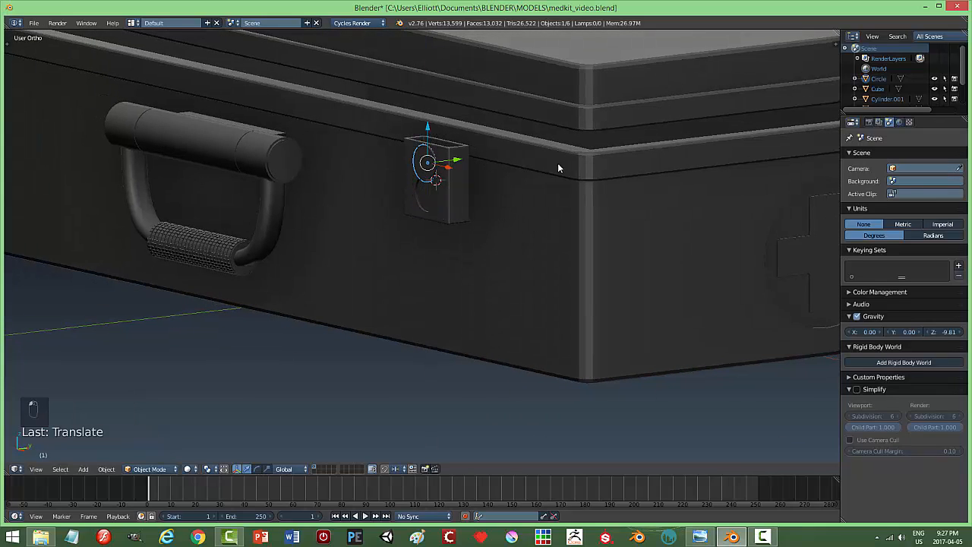
pyautogui.press('s')
pyautogui.click(495, 165)
pyautogui.moveTo(472, 177); pyautogui.dragTo(451, 124, button='middle')
pyautogui.moveTo(452, 124); pyautogui.dragTo(454, 121)
pyautogui.moveTo(472, 156); pyautogui.dragTo(502, 194)
pyautogui.press('a')
# Snap the 3D cursor to the large circular recess face of the latch block and return to Object Mode
pyautogui.moveTo(507, 195)
pyautogui.mouseDown(button='middle')
pyautogui.moveTo(482, 202)
pyautogui.moveTo(549, 198)
pyautogui.moveTo(501, 182)
pyautogui.mouseUp(button='middle')
pyautogui.rightClick(501, 182)
pyautogui.scroll(3, 564, 230)
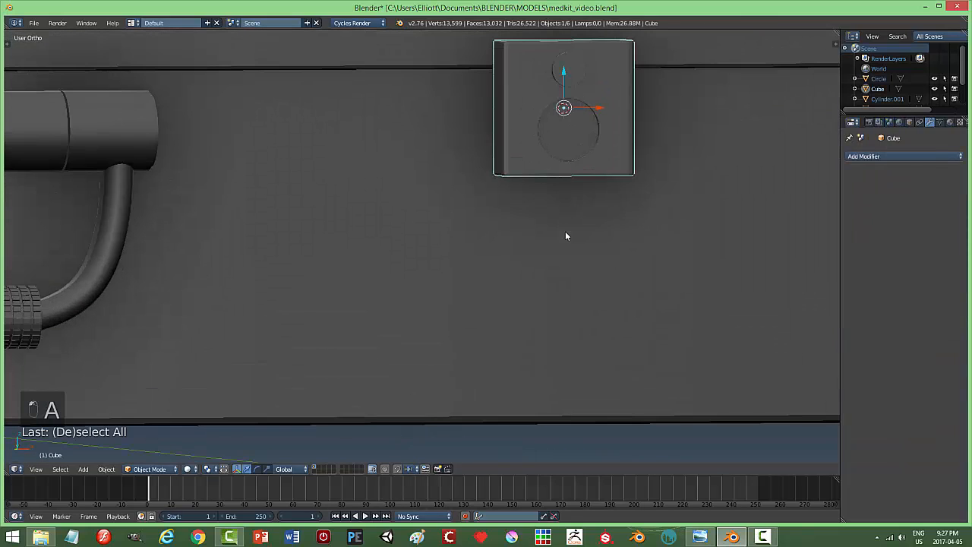
pyautogui.press('Tab')
pyautogui.click(674, 202)
pyautogui.hotkey('ctrl', 'Tab')
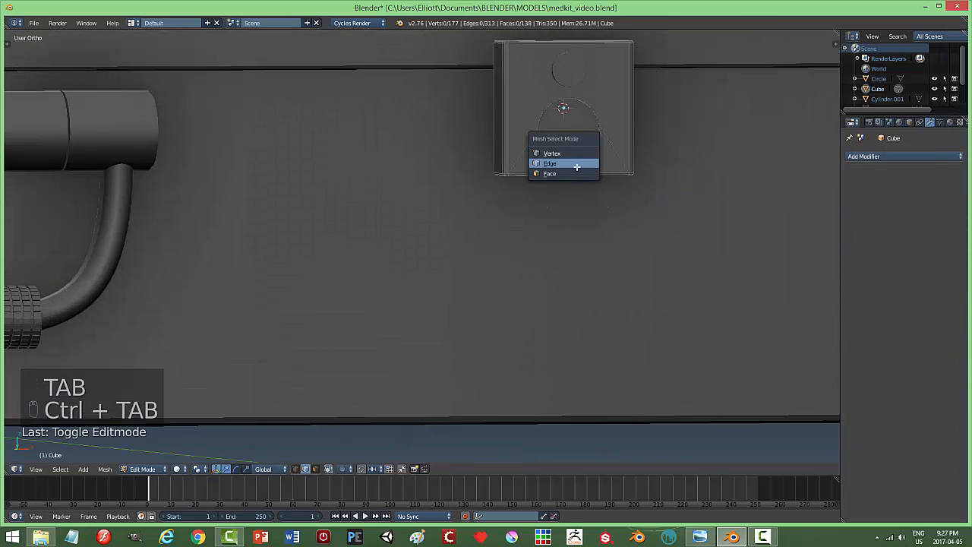
pyautogui.click(596, 174)
pyautogui.hotkey('shift', 's')
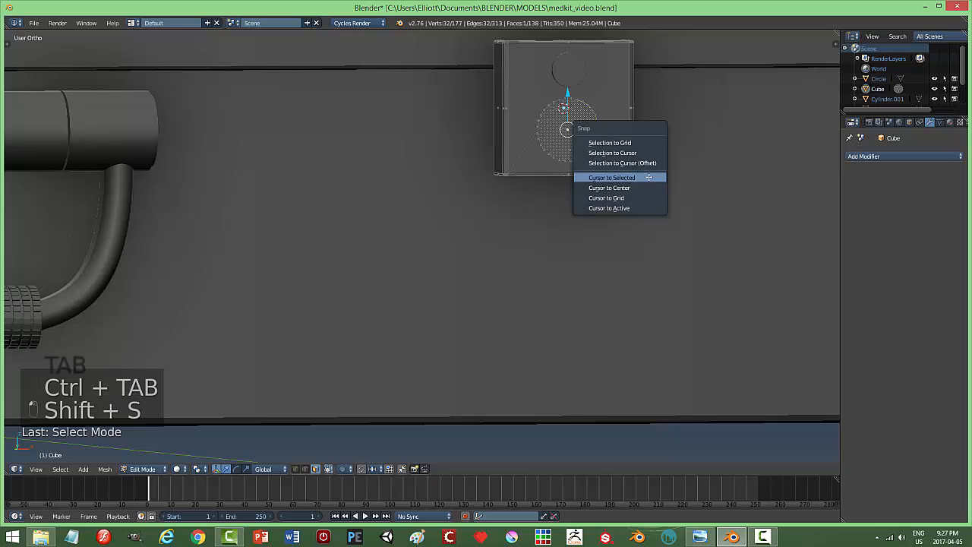
pyautogui.click(648, 177)
pyautogui.press('a')
pyautogui.press('Tab')
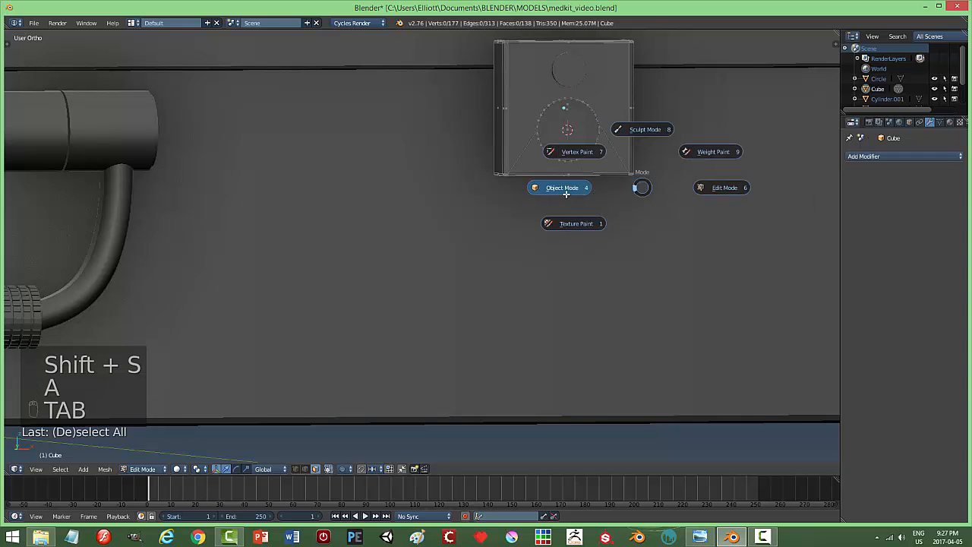
pyautogui.click(560, 189)
# Add a cube at the 3D cursor and scale it down to fit well inside the large circular recess
pyautogui.hotkey('shift', 'a')
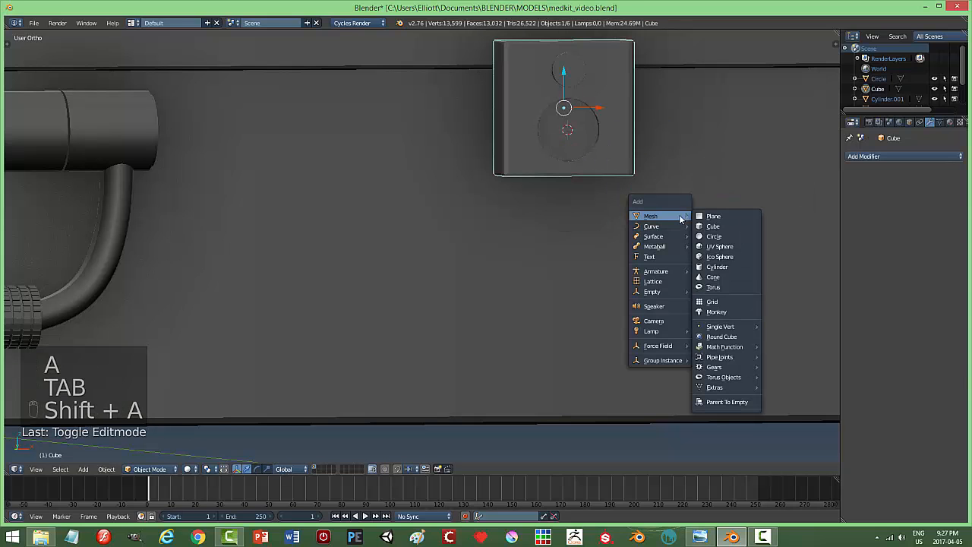
pyautogui.click(712, 225)
pyautogui.press('s')
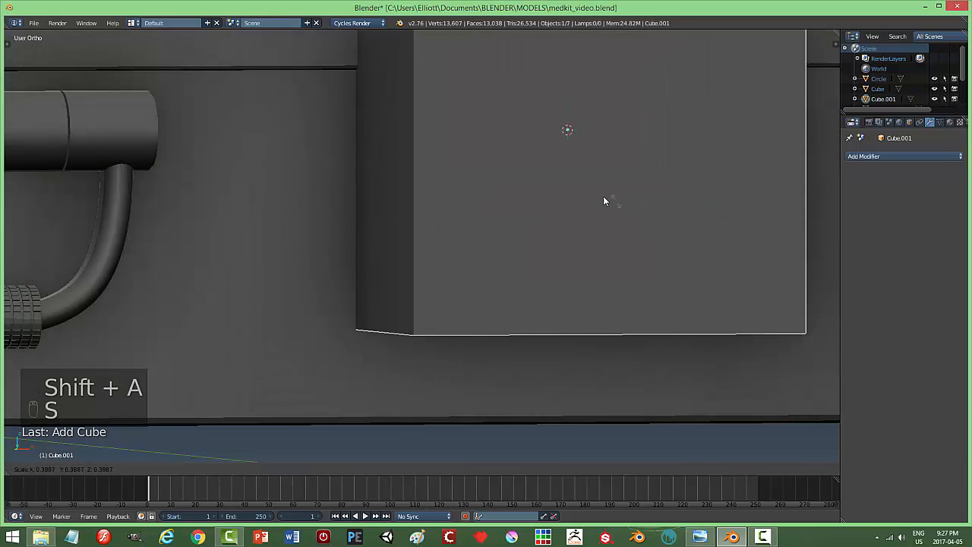
pyautogui.click(566, 139)
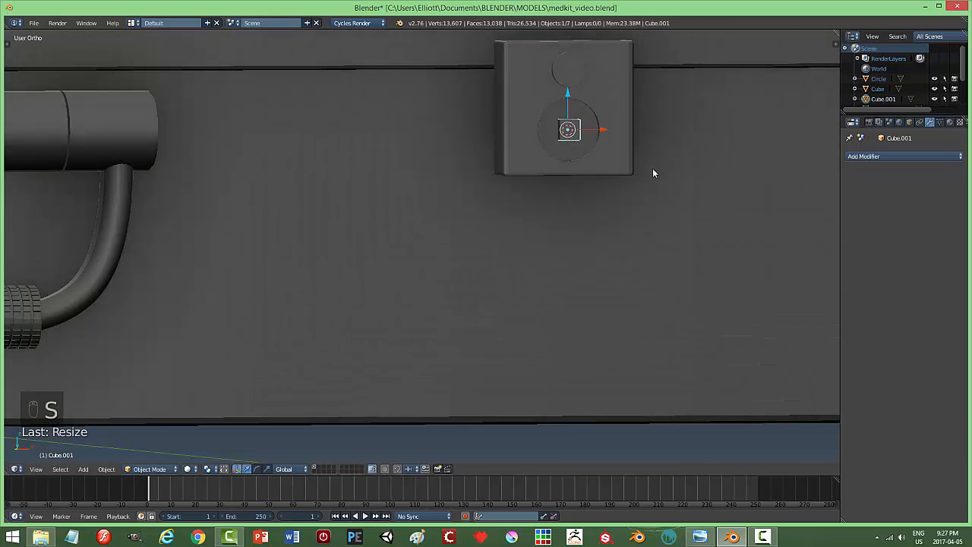
pyautogui.scroll(-1, 641, 167)
# Scale the small cube wider along X and adjust its height along Z to form a horizontal bar
pyautogui.press('s')
pyautogui.press('x')
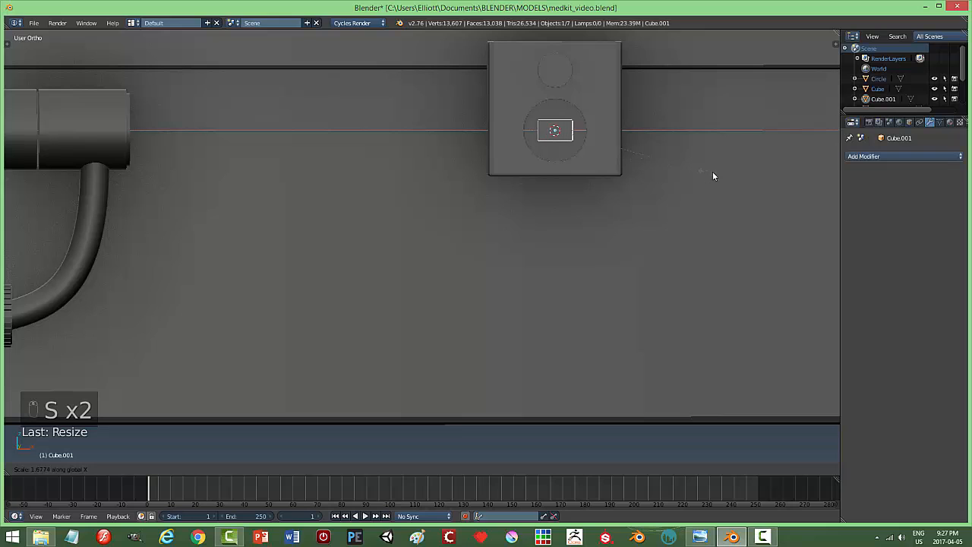
pyautogui.click(733, 172)
pyautogui.press('s')
pyautogui.press('z')
pyautogui.click(701, 208)
pyautogui.moveTo(654, 202); pyautogui.dragTo(636, 211, button='middle')
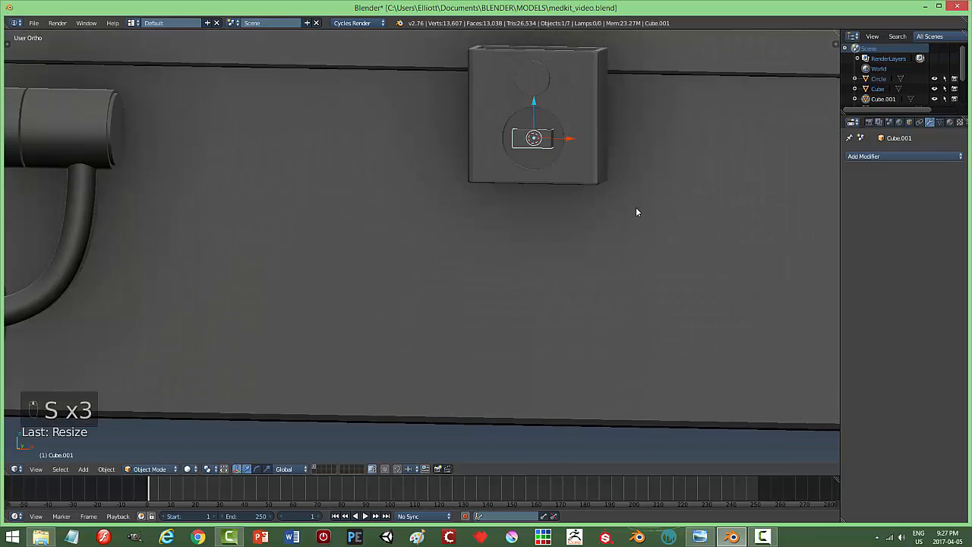
# Try forming a cross by duplicating the bar in place and rotating the copy 90° about Y, then delete the copy
pyautogui.hotkey('shift', 'd')
pyautogui.click(636, 212)
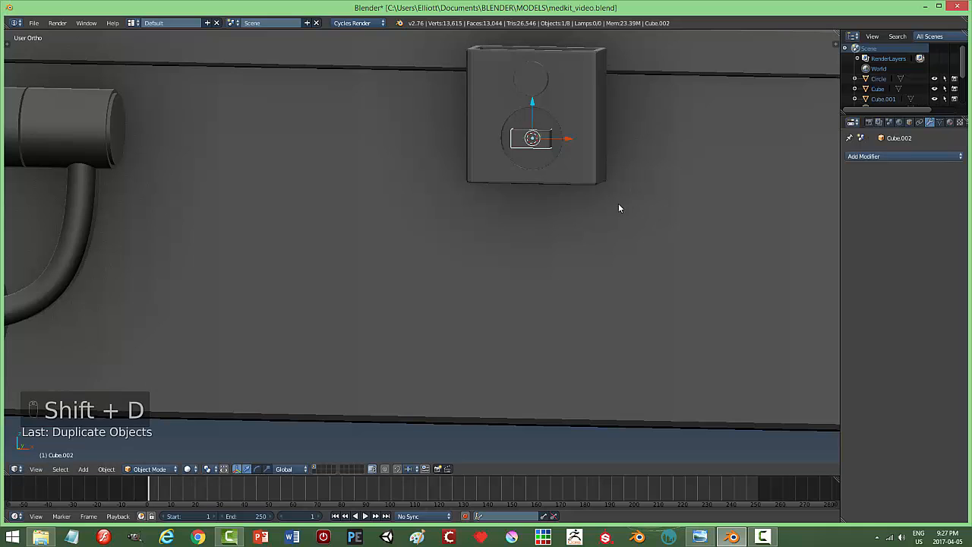
pyautogui.write('ry90')
pyautogui.click(618, 203)
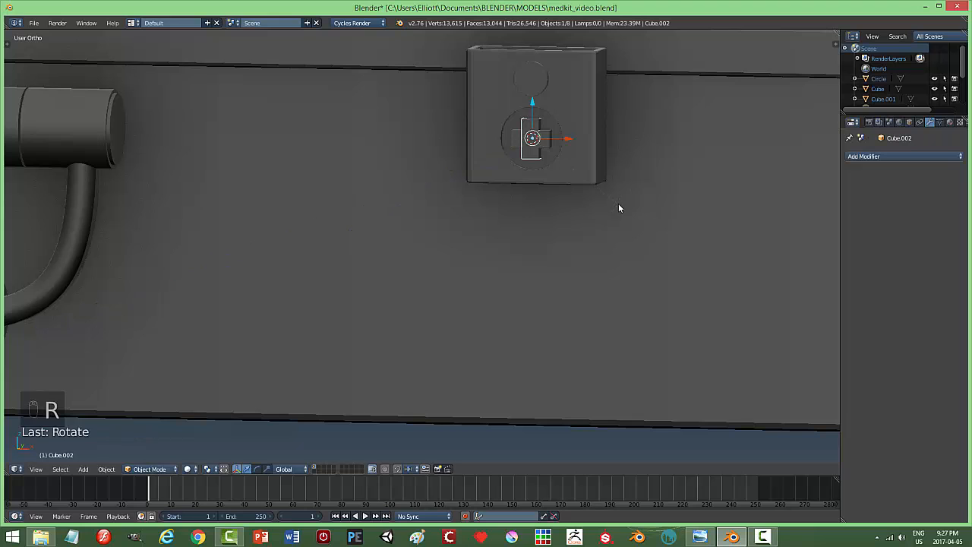
pyautogui.moveTo(613, 211); pyautogui.dragTo(629, 206, button='middle')
pyautogui.scroll(4, 628, 206)
pyautogui.scroll(-3, 712, 154)
pyautogui.keyDown('shift'); pyautogui.moveTo(702, 152); pyautogui.dragTo(570, 254, button='middle'); pyautogui.keyUp('shift')
pyautogui.scroll(2, 522, 257)
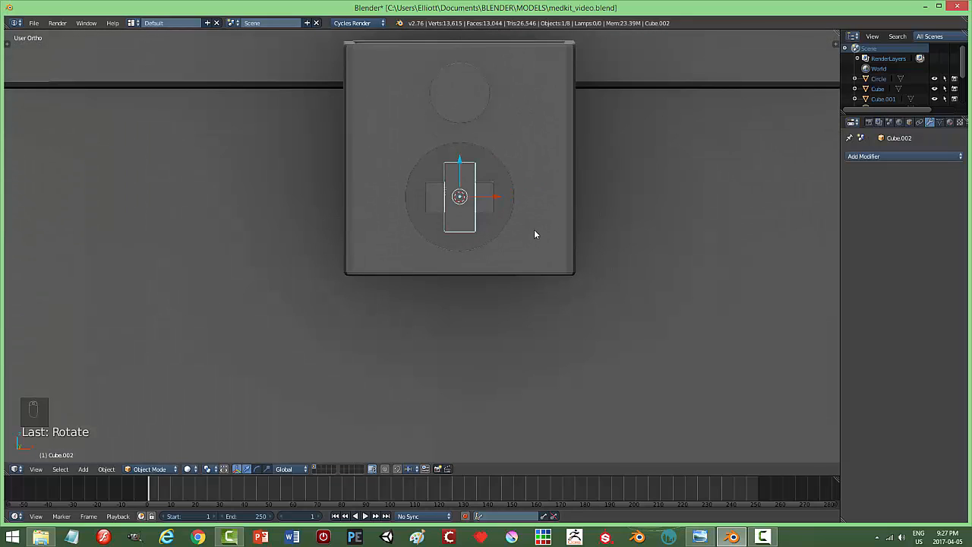
pyautogui.press('x')
pyautogui.click(534, 229)
# Select the horizontal bar and scale it slightly longer along X within the circular recess
pyautogui.rightClick(490, 205)
pyautogui.press('s')
pyautogui.press('x')
pyautogui.click(564, 219)
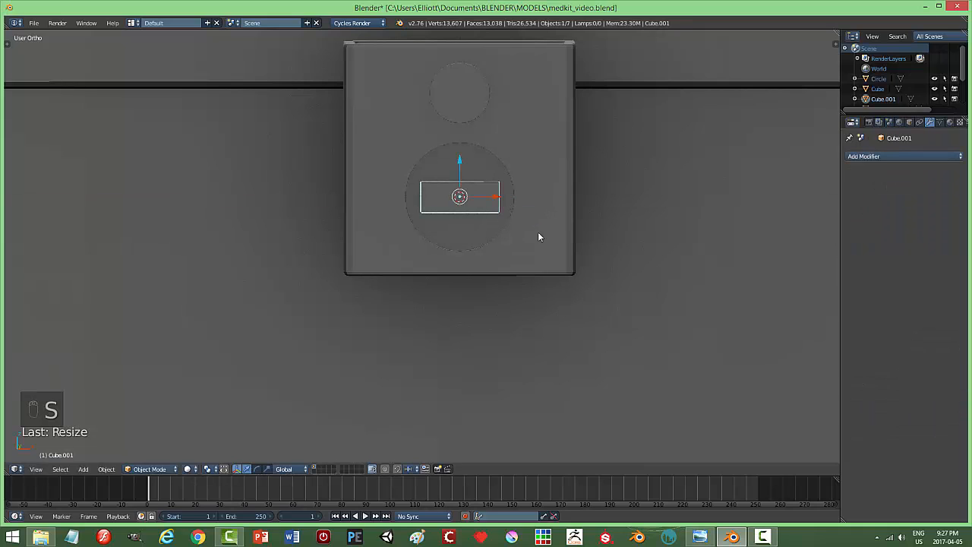
# Duplicate the bar in place, rotate the copy 90° about Y, and join both bars into one cross object
pyautogui.hotkey('shift', 'd')
pyautogui.rightClick(541, 247)
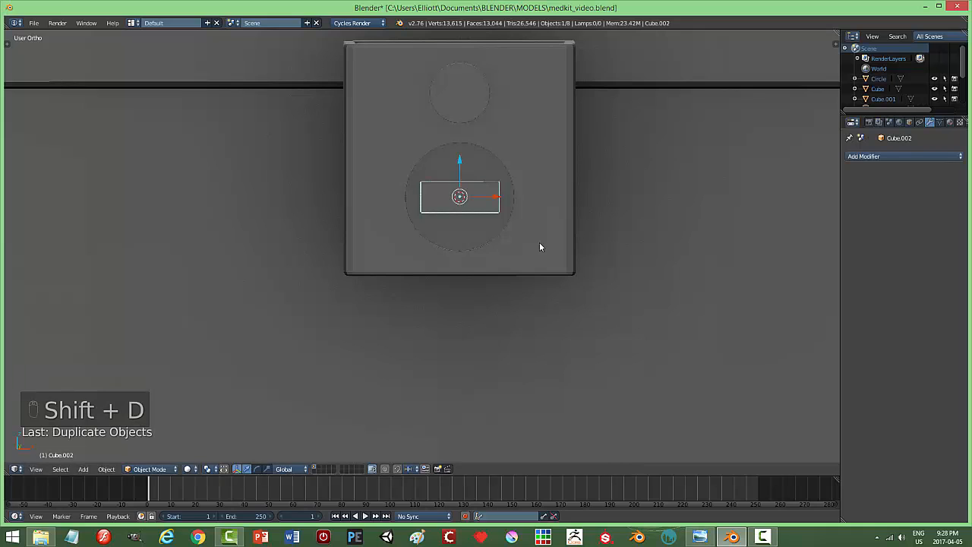
pyautogui.write('ry90')
pyautogui.press('Return')
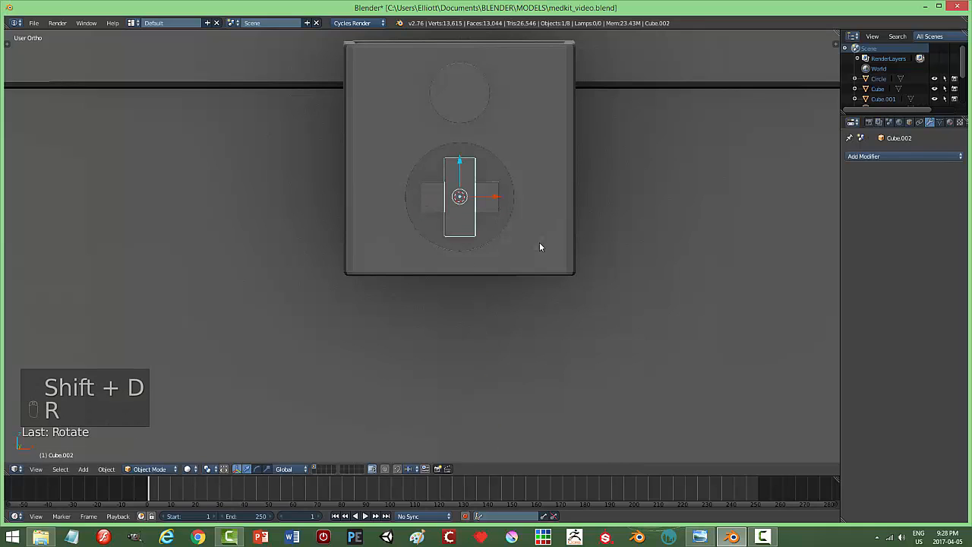
pyautogui.keyDown('shift'); pyautogui.rightClick(503, 194); pyautogui.keyUp('shift')
pyautogui.hotkey('ctrl', 'j')
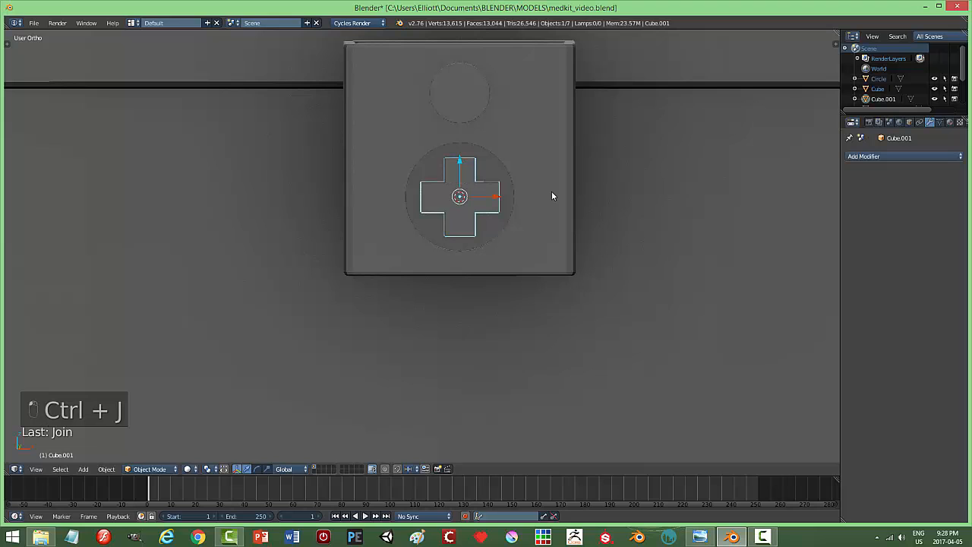
# Move the cross outward along Y so it protrudes from the latch block's front
pyautogui.moveTo(557, 210); pyautogui.dragTo(321, 248, button='middle')
pyautogui.moveTo(344, 229); pyautogui.dragTo(303, 238)
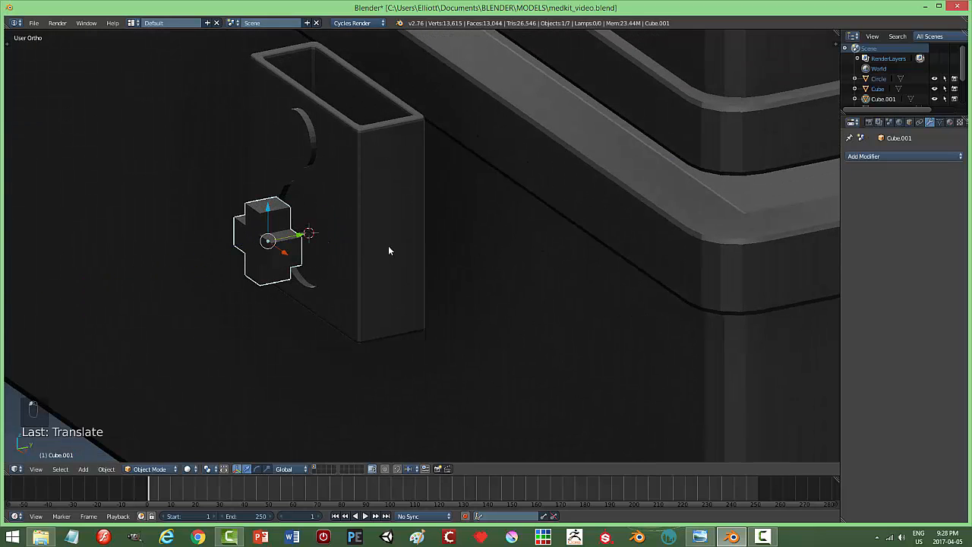
# Flatten the cross along Y to about 0.23 and move it back along Y into the circular recess
pyautogui.press('s')
pyautogui.press('y')
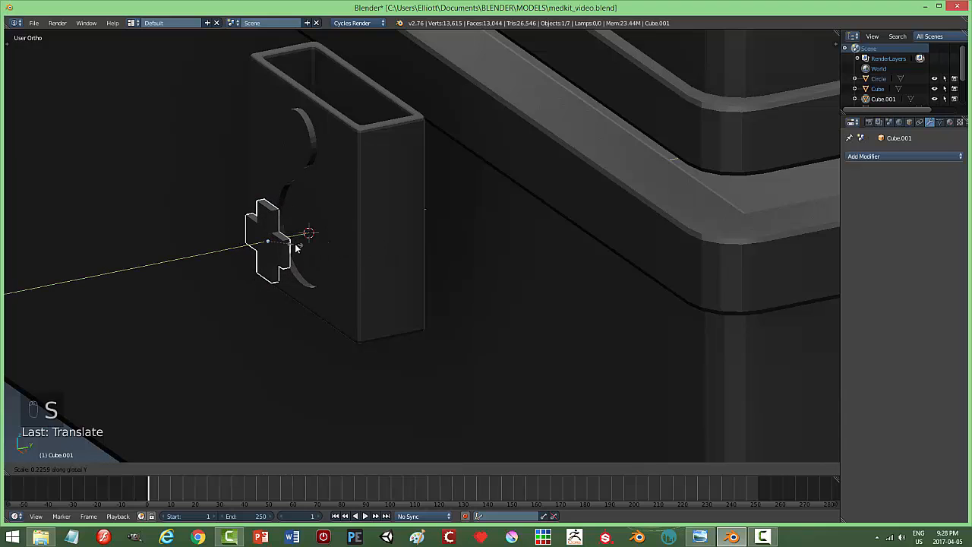
pyautogui.click(292, 246)
pyautogui.press('g')
pyautogui.press('y')
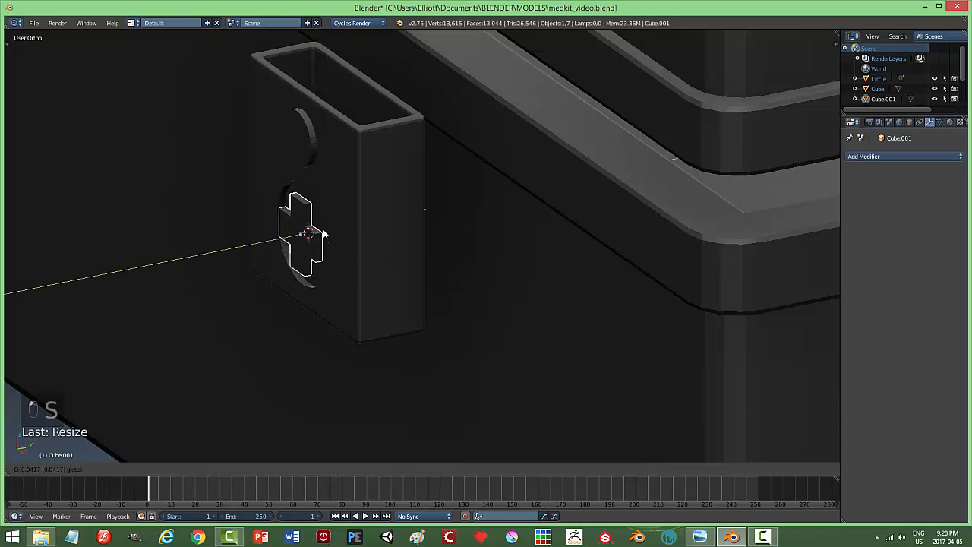
pyautogui.click(331, 234)
pyautogui.moveTo(328, 265); pyautogui.dragTo(408, 250, button='middle')
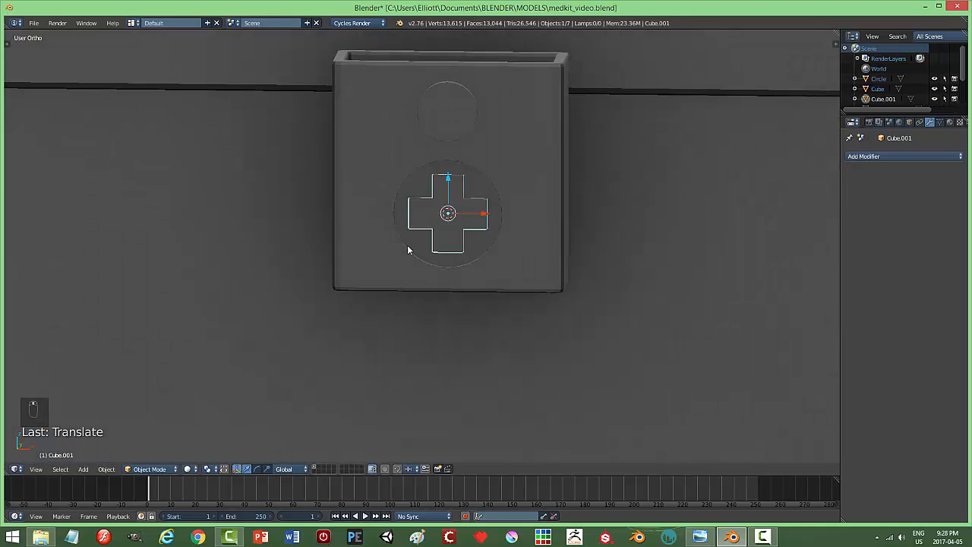
# Try a slight bevel on all edges of the joined cross mesh
pyautogui.press('Tab')
pyautogui.click(562, 250)
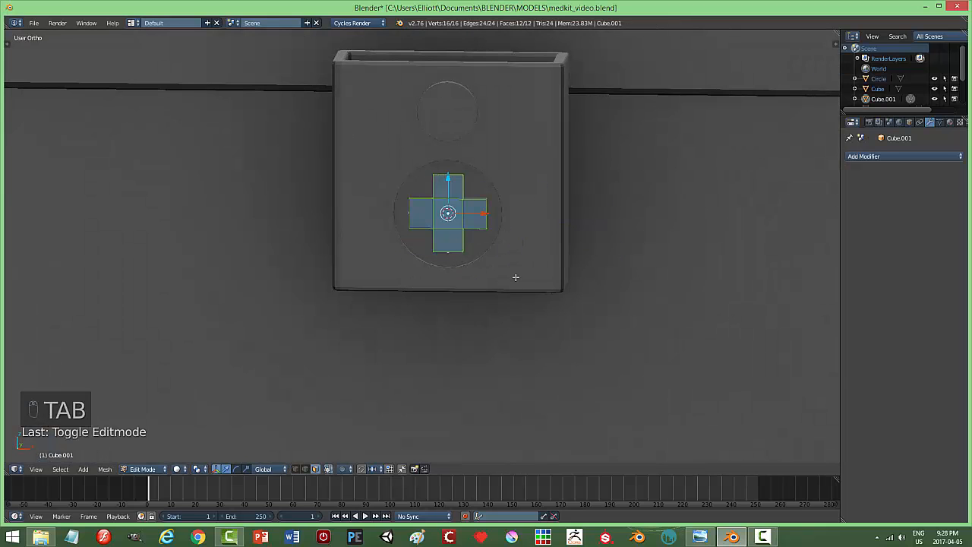
pyautogui.scroll(3, 517, 277)
pyautogui.keyDown('shift'); pyautogui.moveTo(589, 296); pyautogui.dragTo(476, 256, button='middle'); pyautogui.keyUp('shift')
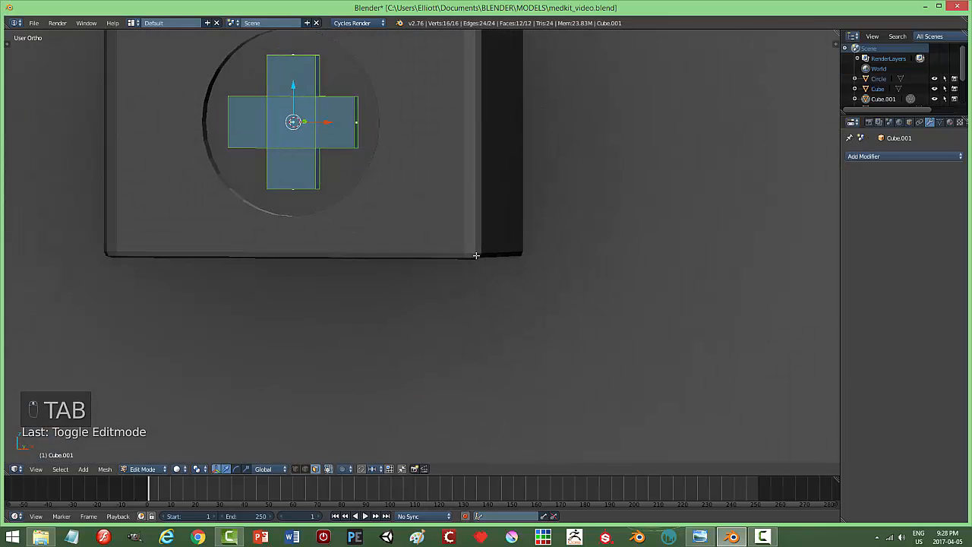
pyautogui.hotkey('ctrl', 'b')
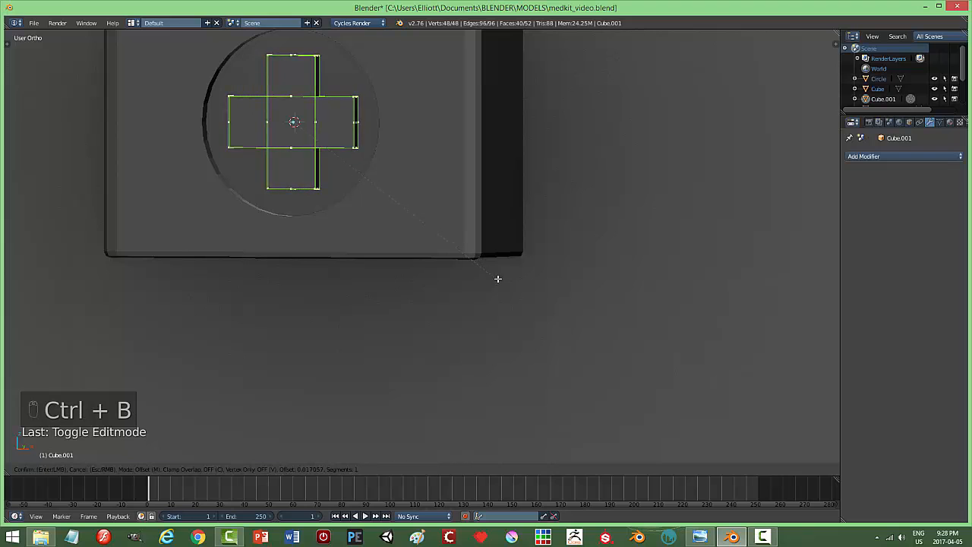
pyautogui.click(522, 296)
pyautogui.press('a')
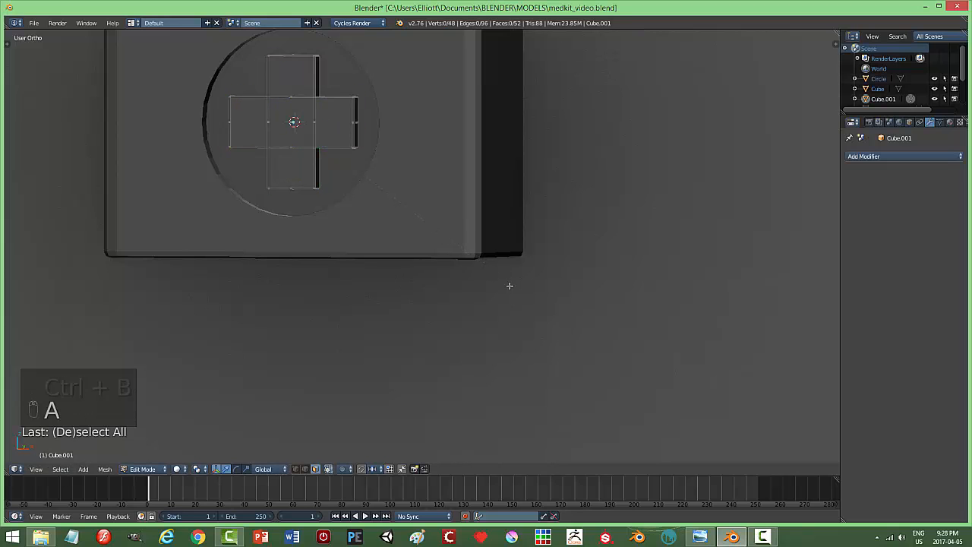
pyautogui.press('Tab')
pyautogui.click(454, 288)
# Inspect the cross's bevelled edges up close and undo the bevel
pyautogui.moveTo(478, 248); pyautogui.dragTo(462, 259, button='middle')
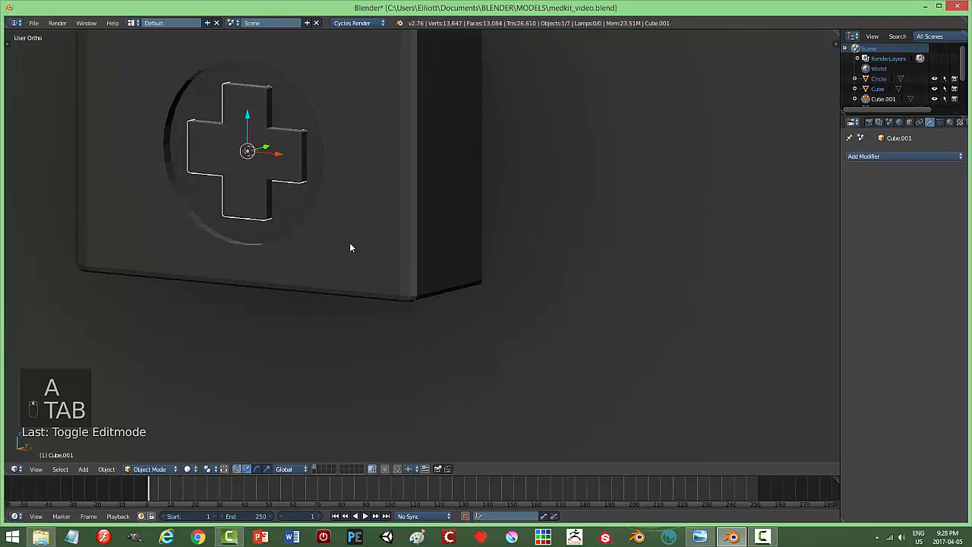
pyautogui.moveTo(348, 244); pyautogui.dragTo(377, 234, button='middle')
pyautogui.scroll(4, 377, 230)
pyautogui.keyDown('shift'); pyautogui.moveTo(391, 166); pyautogui.dragTo(507, 394, button='middle'); pyautogui.keyUp('shift')
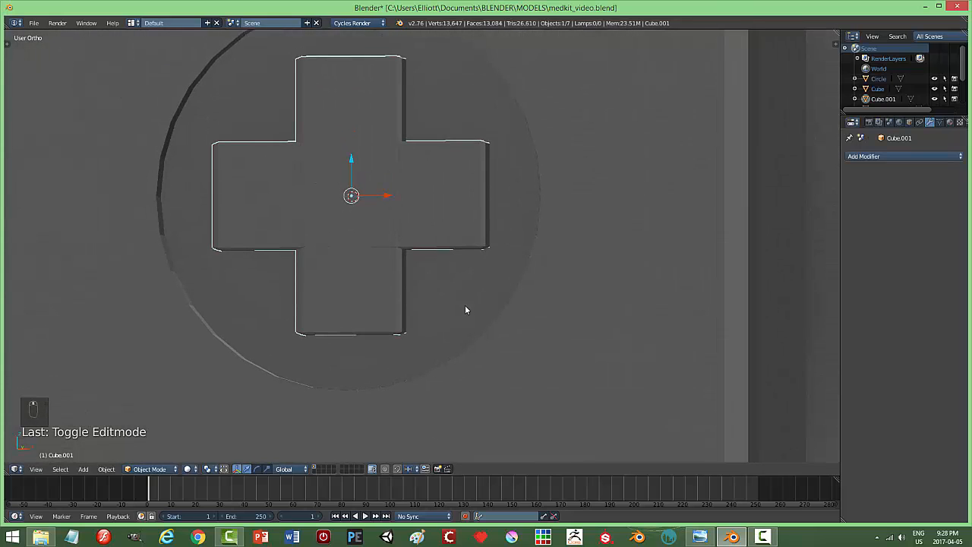
pyautogui.hotkey('ctrl', 'z')
# Try to merge the front faces of both cross bars with Dissolve Faces
pyautogui.press('Tab')
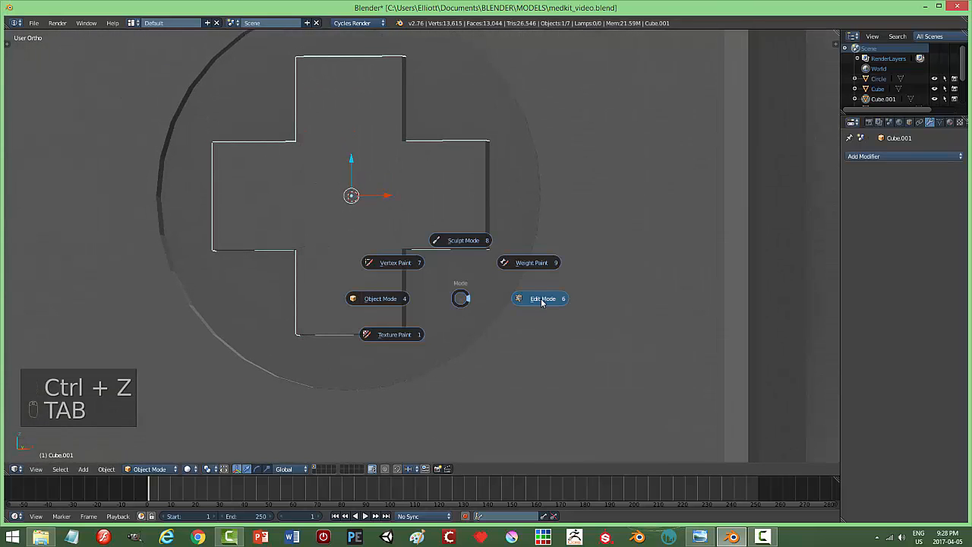
pyautogui.click(489, 299)
pyautogui.press('a')
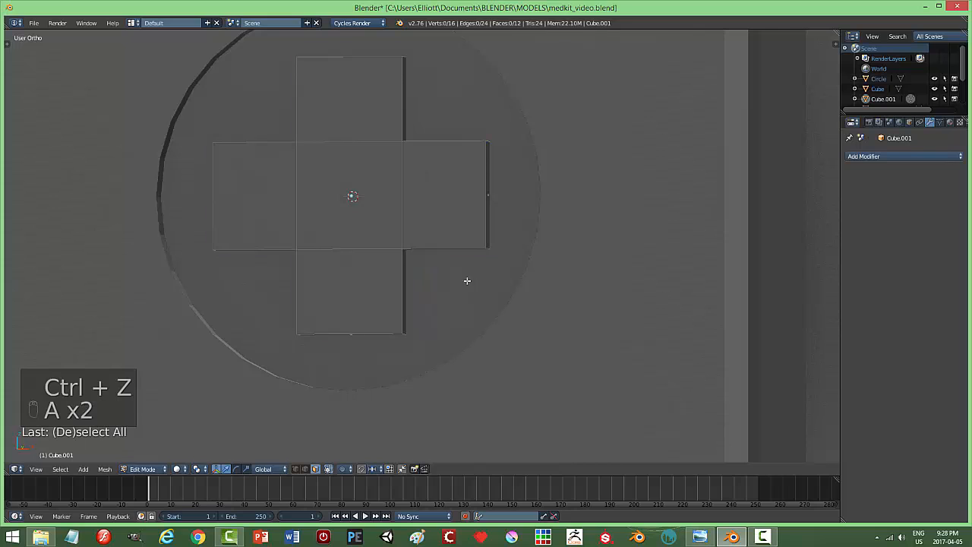
pyautogui.rightClick(353, 109)
pyautogui.keyDown('shift'); pyautogui.rightClick(239, 185); pyautogui.keyUp('shift')
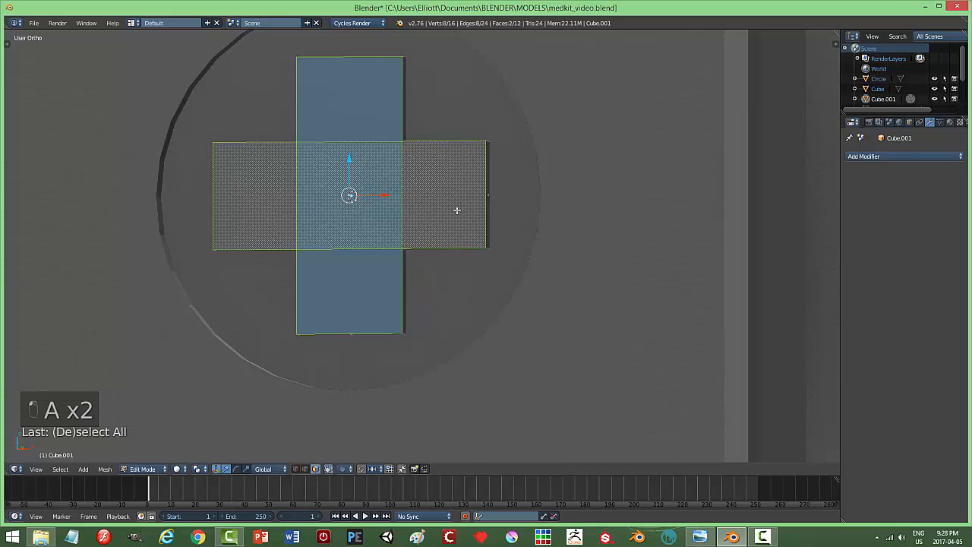
pyautogui.press('x')
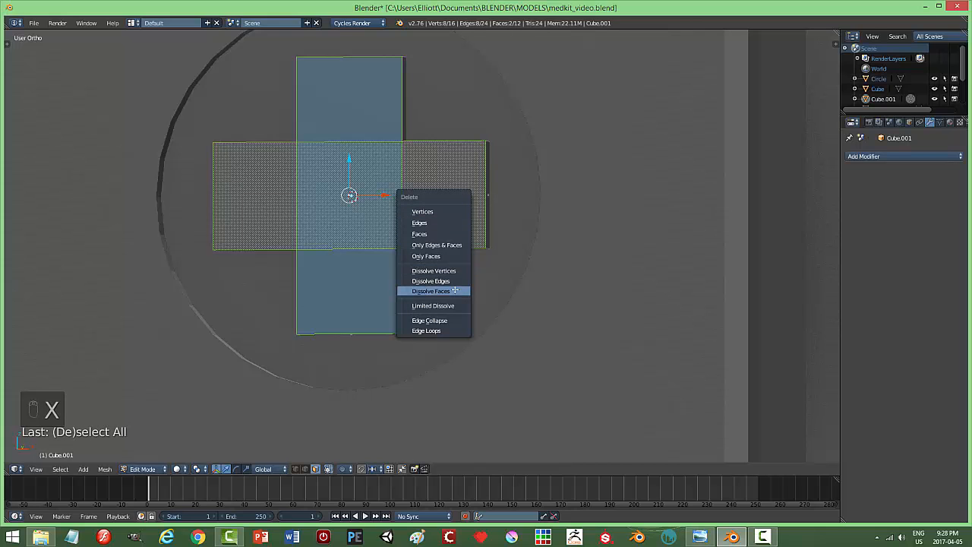
pyautogui.click(454, 291)
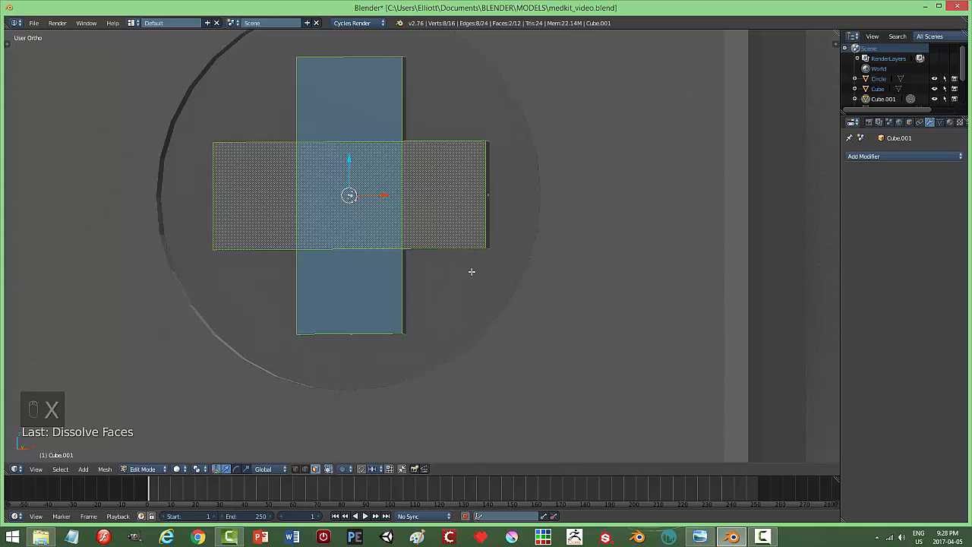
# Try dissolving the vertical bar's front face on its own
pyautogui.press('a')
pyautogui.rightClick(357, 181)
pyautogui.moveTo(405, 228); pyautogui.dragTo(374, 257, button='middle')
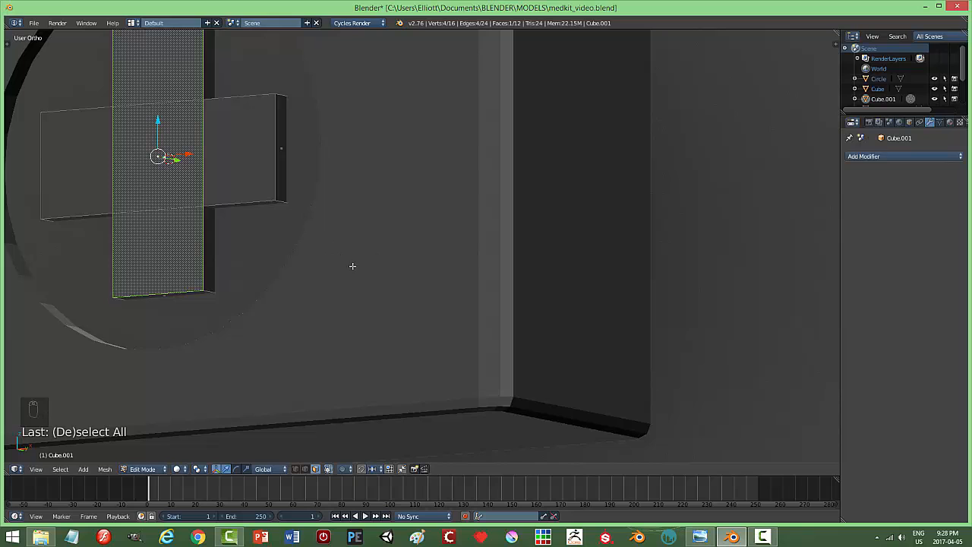
pyautogui.keyDown('shift'); pyautogui.rightClick(253, 168); pyautogui.keyUp('shift')
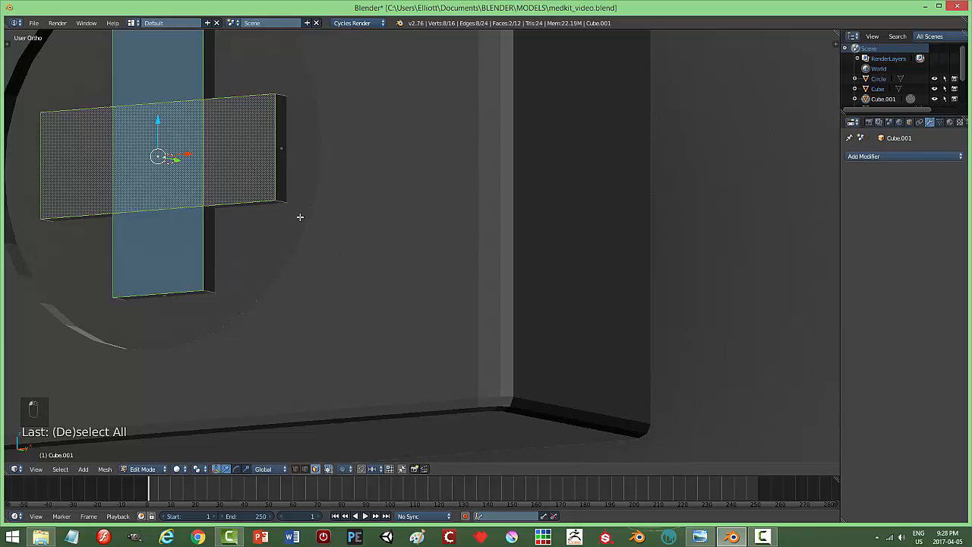
pyautogui.moveTo(298, 216); pyautogui.dragTo(262, 80, button='middle')
pyautogui.rightClick(262, 81)
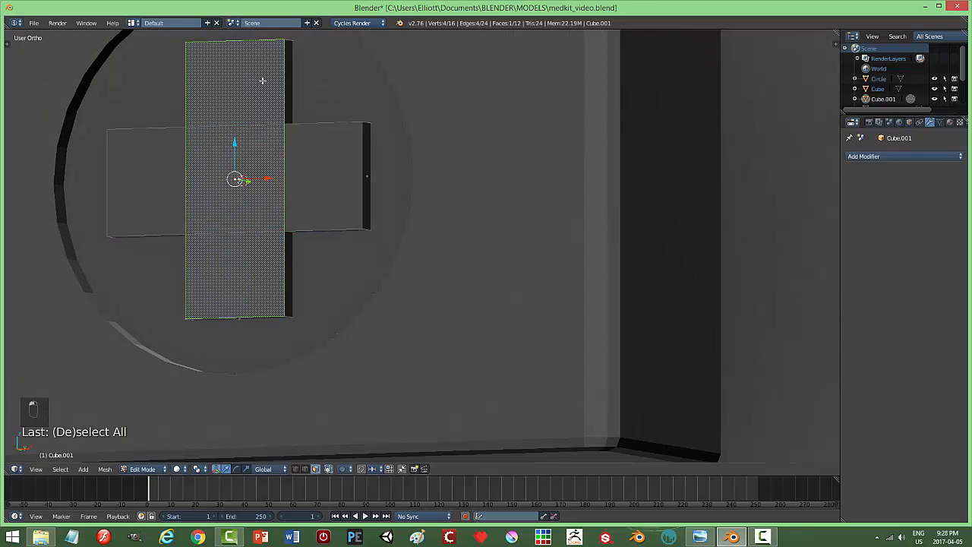
pyautogui.press('x')
pyautogui.click(329, 127)
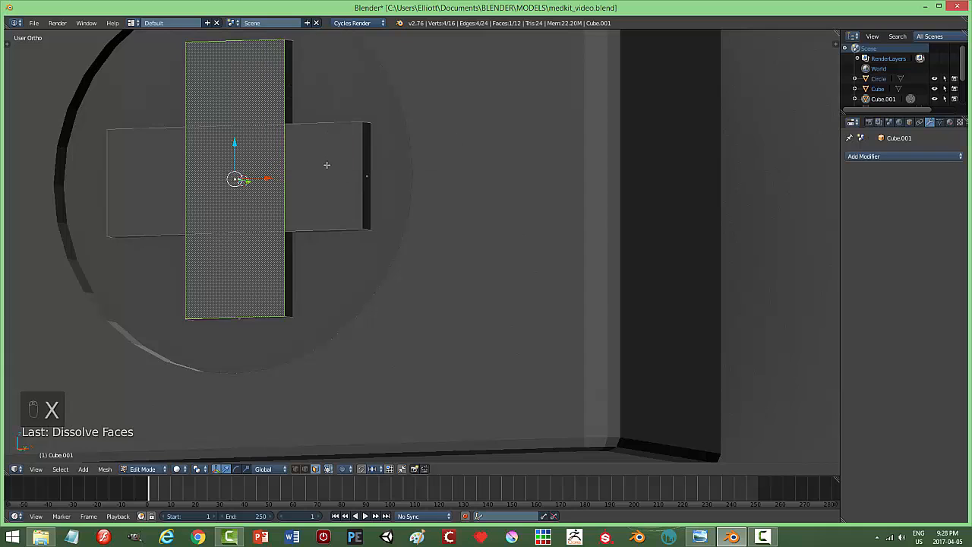
pyautogui.rightClick(326, 164)
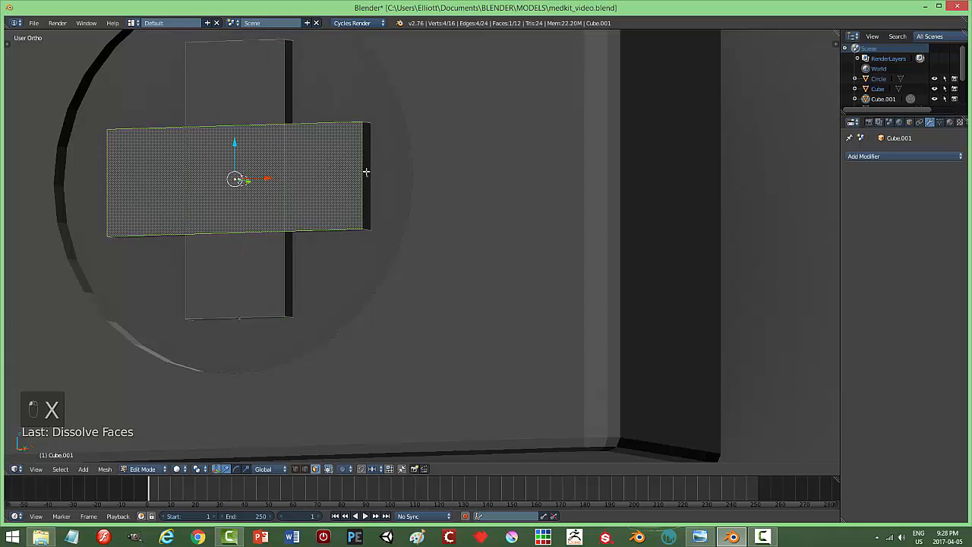
# Delete the front faces of the cross's vertical and horizontal bars
pyautogui.press('a')
pyautogui.rightClick(256, 88)
pyautogui.press('x')
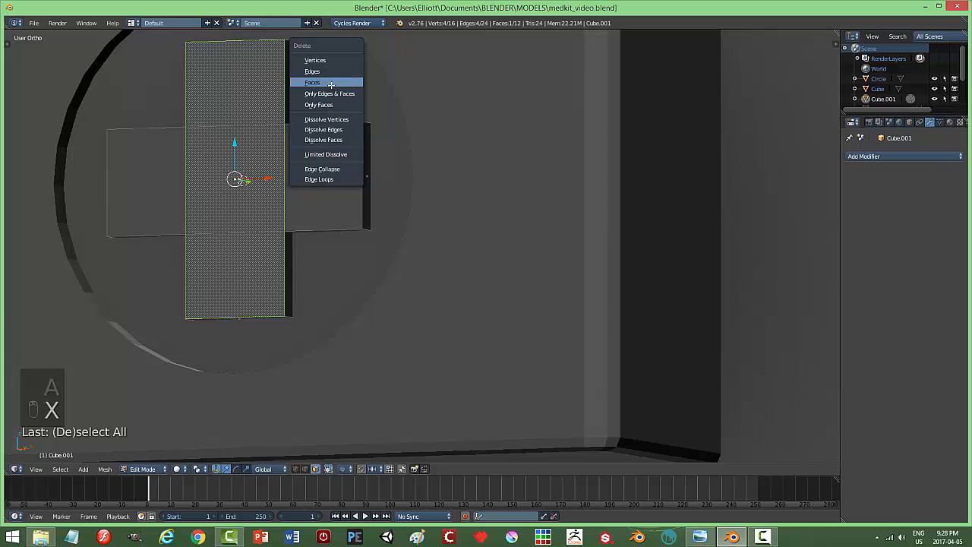
pyautogui.click(331, 83)
pyautogui.rightClick(332, 159)
pyautogui.press('x')
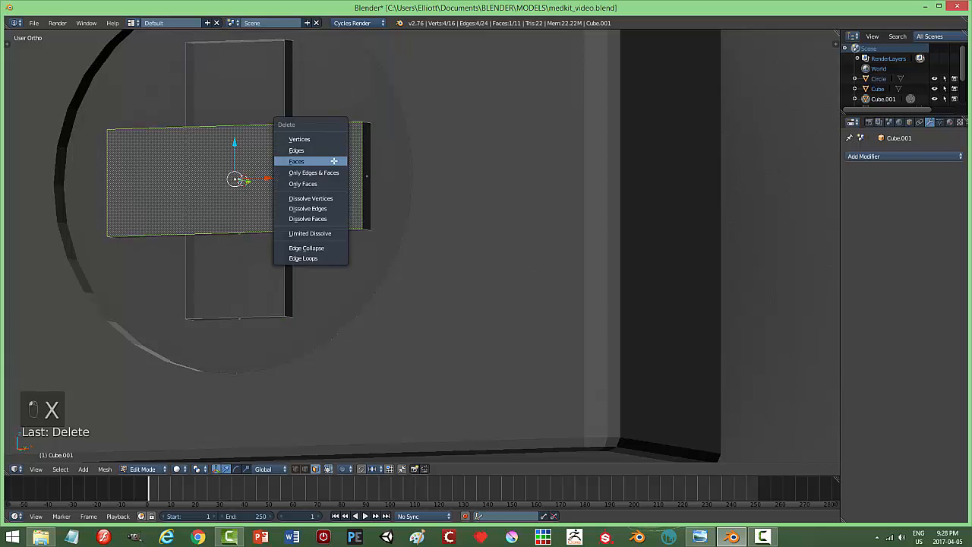
pyautogui.click(332, 161)
# Inspect the open cross from several angles and undo the deletion of both front faces
pyautogui.moveTo(317, 182); pyautogui.dragTo(354, 168, button='middle')
pyautogui.moveTo(394, 108)
pyautogui.mouseDown(button='middle')
pyautogui.moveTo(418, 157)
pyautogui.moveTo(413, 206)
pyautogui.moveTo(452, 325)
pyautogui.mouseUp(button='middle')
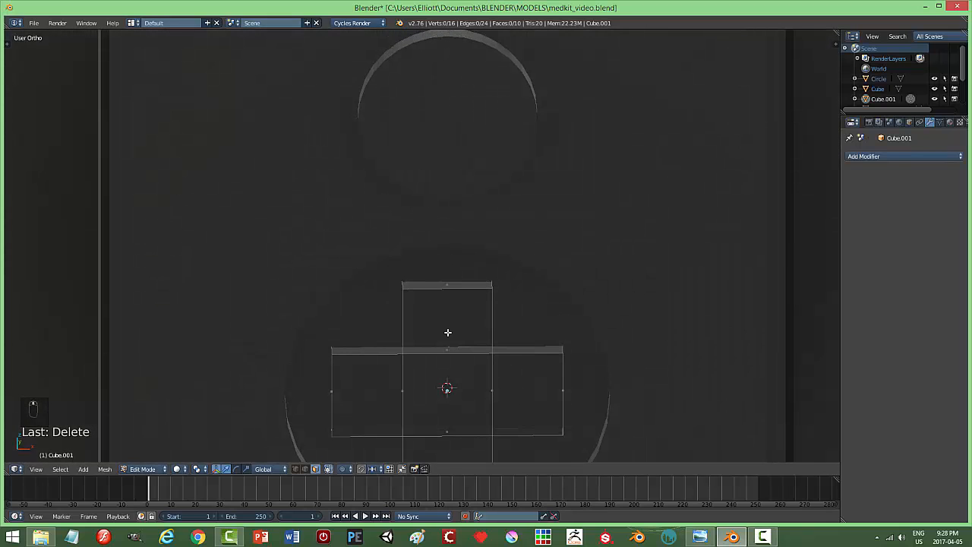
pyautogui.rightClick(450, 349)
pyautogui.press('x')
pyautogui.press('Escape')
pyautogui.moveTo(460, 387); pyautogui.dragTo(427, 365, button='middle')
pyautogui.hotkey('ctrl', 'z')
pyautogui.hotkey('ctrl', 'z')
pyautogui.hotkey('ctrl', 'z')
pyautogui.hotkey('ctrl', 'z')
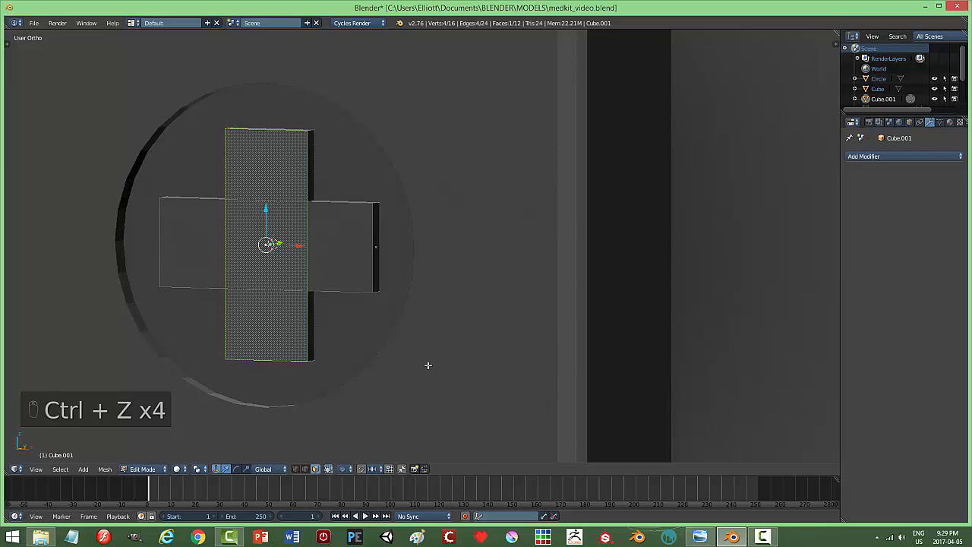
# Try selecting the front outline edges of both bars in edge select mode, and clear the selection
pyautogui.press('a')
pyautogui.moveTo(380, 345); pyautogui.dragTo(382, 336, button='middle')
pyautogui.hotkey('ctrl', 'Tab')
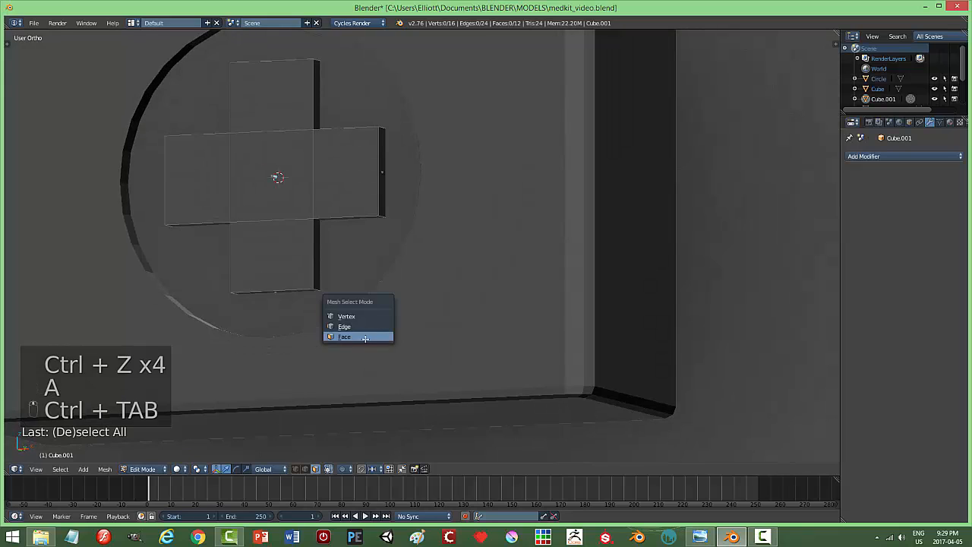
pyautogui.click(344, 326)
pyautogui.rightClick(326, 219)
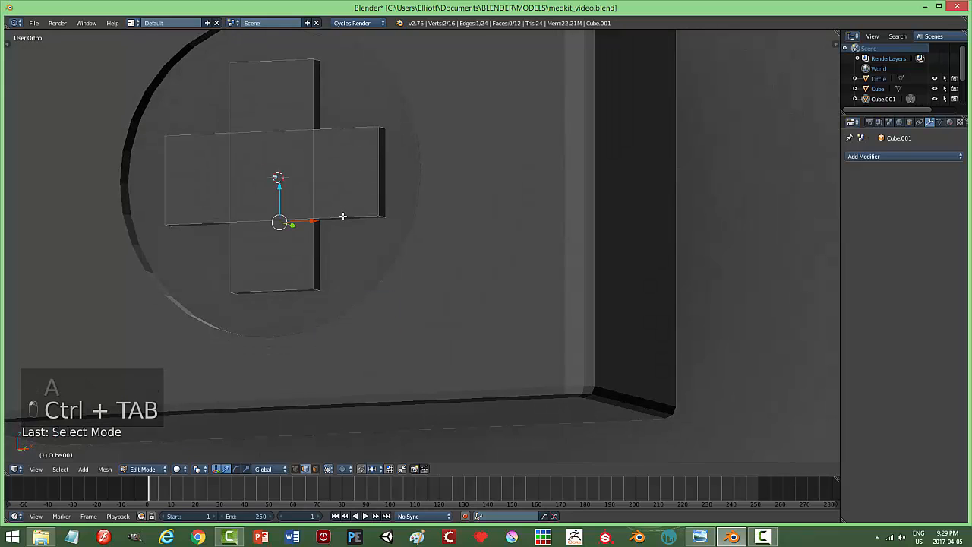
pyautogui.keyDown('shift'); pyautogui.rightClick(330, 128); pyautogui.keyUp('shift')
pyautogui.keyDown('shift'); pyautogui.rightClick(230, 94); pyautogui.keyUp('shift')
pyautogui.keyDown('shift'); pyautogui.rightClick(277, 60); pyautogui.keyUp('shift')
pyautogui.keyDown('shift'); pyautogui.rightClick(275, 277); pyautogui.keyUp('shift')
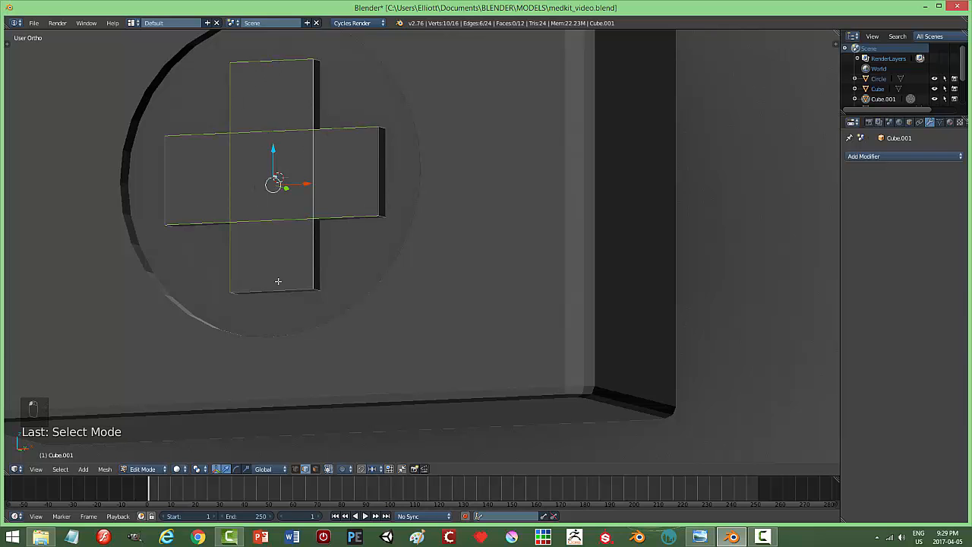
pyautogui.moveTo(392, 292); pyautogui.dragTo(390, 257, button='middle')
pyautogui.press('a')
# In face select mode, delete the front faces of the cross's vertical and horizontal bars again
pyautogui.scroll(1, 475, 206)
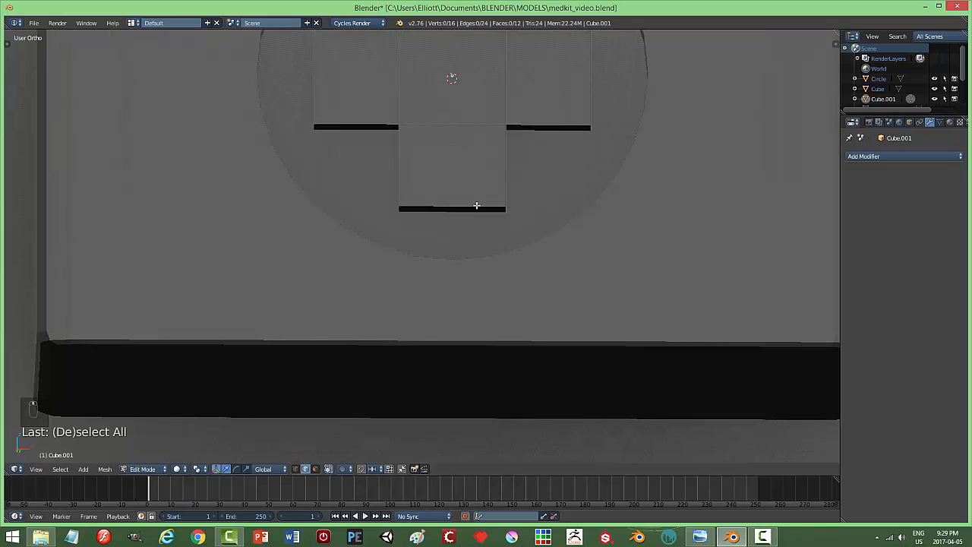
pyautogui.keyDown('shift'); pyautogui.moveTo(475, 206); pyautogui.dragTo(475, 299, button='middle'); pyautogui.keyUp('shift')
pyautogui.scroll(2, 471, 295)
pyautogui.hotkey('ctrl', 'Tab')
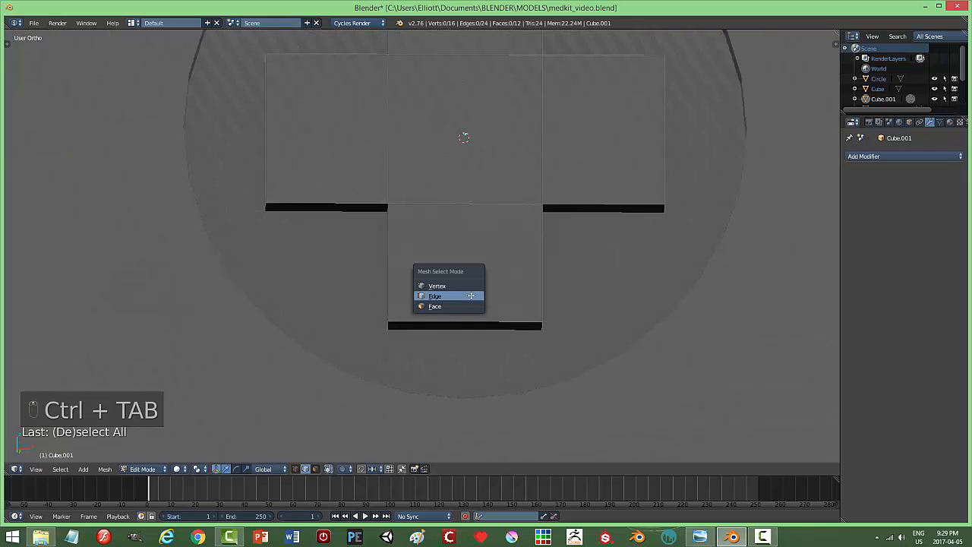
pyautogui.click(458, 303)
pyautogui.moveTo(516, 280); pyautogui.dragTo(368, 216, button='middle')
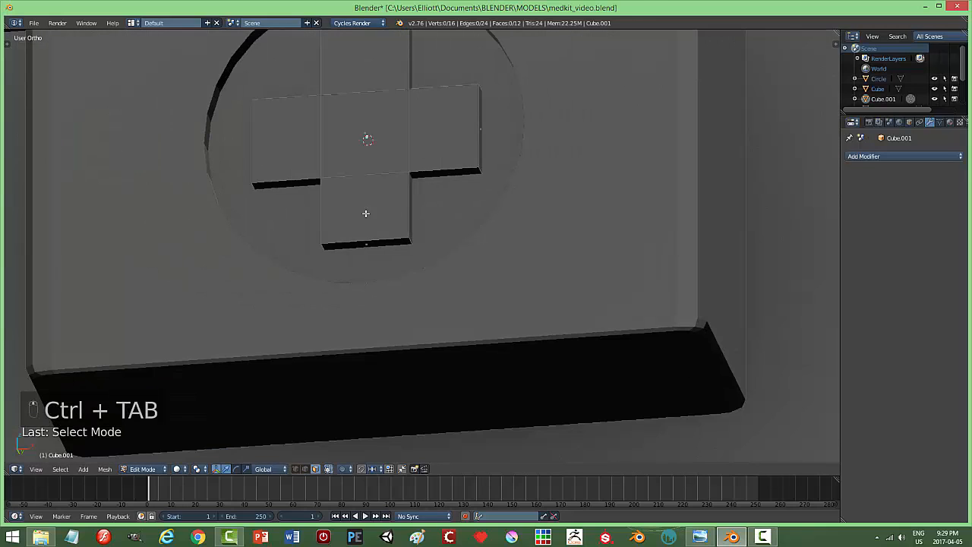
pyautogui.rightClick(368, 216)
pyautogui.press('x')
pyautogui.click(403, 152)
pyautogui.rightClick(427, 124)
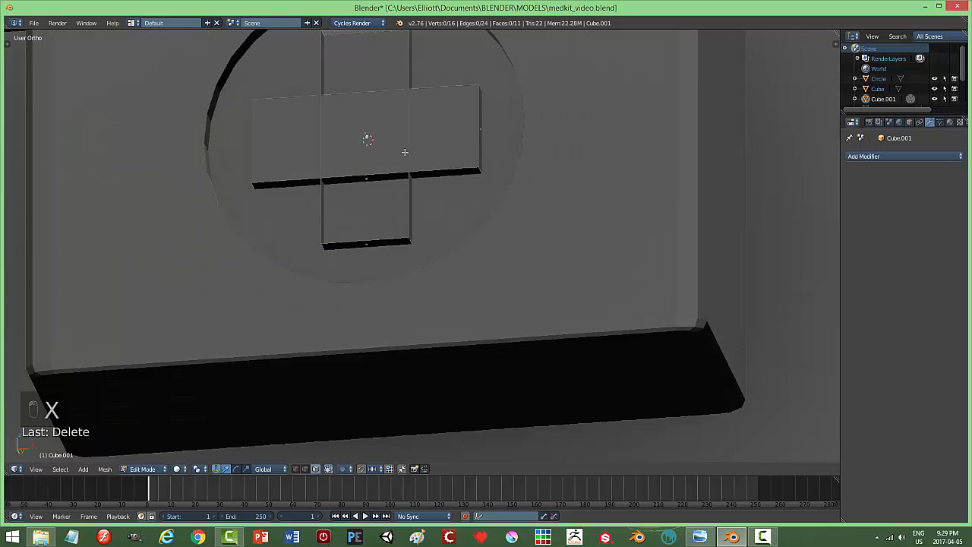
pyautogui.press('x')
pyautogui.click(430, 126)
# Return to Object Mode, move the cross to a separate empty layer and show only that layer
pyautogui.moveTo(447, 190); pyautogui.dragTo(443, 221, button='middle')
pyautogui.scroll(2, 456, 218)
pyautogui.scroll(2, 461, 214)
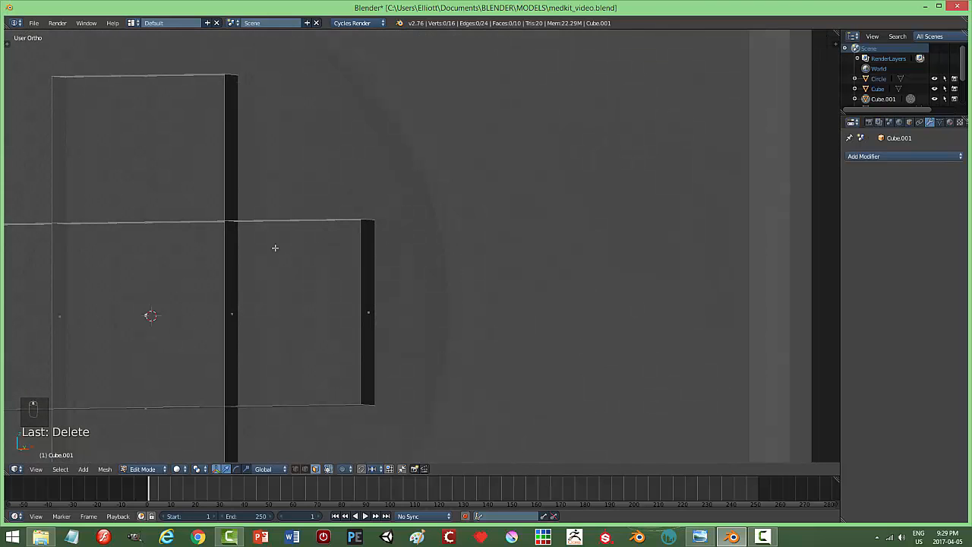
pyautogui.scroll(-2, 230, 255)
pyautogui.press('Tab')
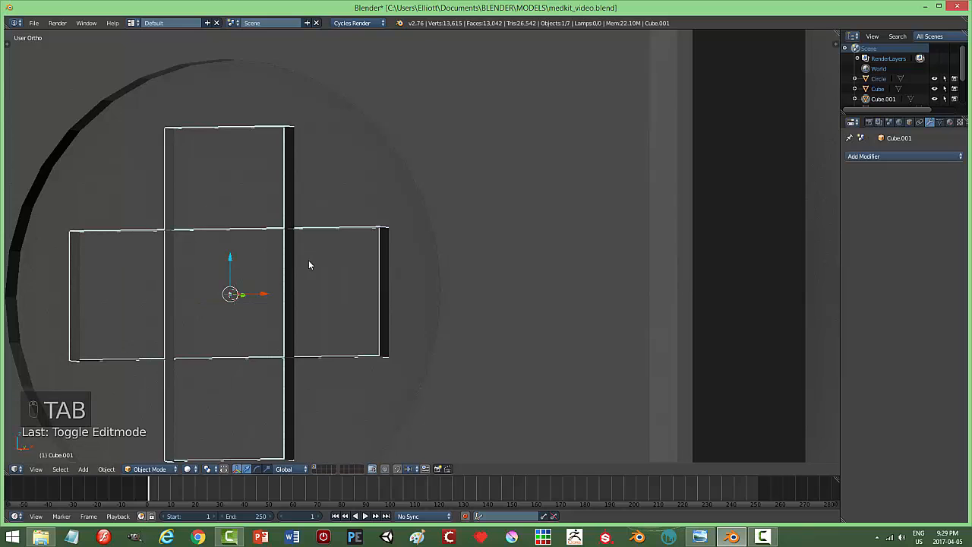
pyautogui.press('m')
pyautogui.click(388, 284)
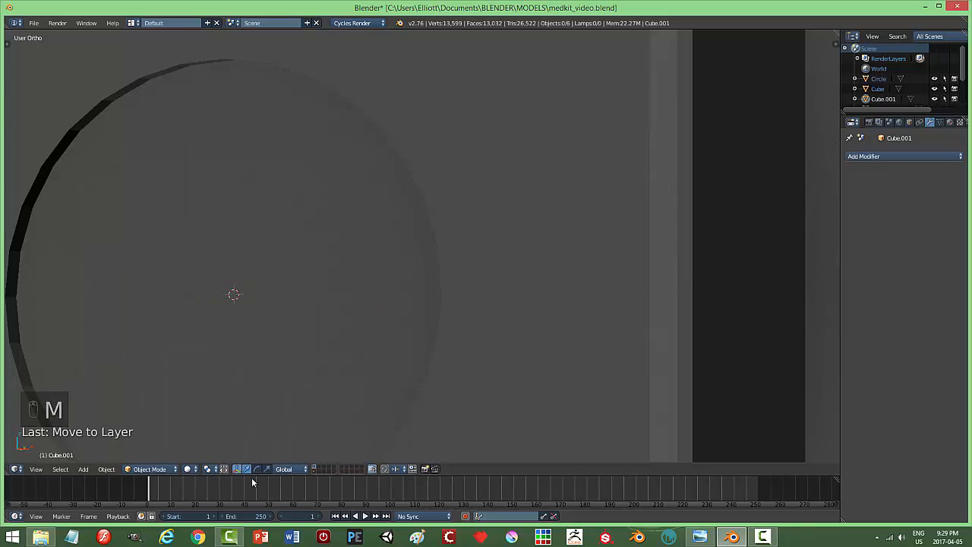
pyautogui.click(315, 469)
# Enter Edit Mode on the isolated cross, select the whole mesh and recalculate its normals to the outside
pyautogui.scroll(2, 311, 380)
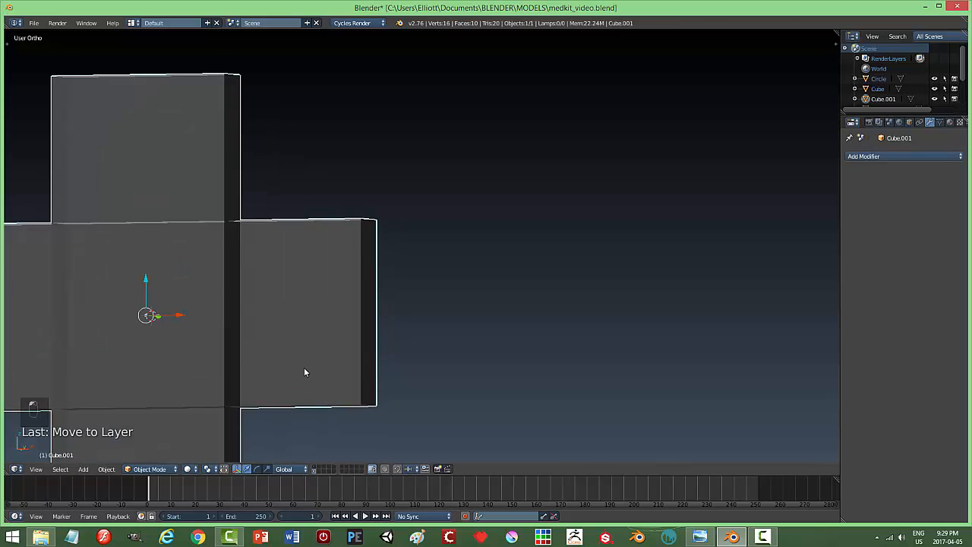
pyautogui.press('KP_Decimal')
pyautogui.moveTo(422, 345); pyautogui.dragTo(436, 263, button='middle')
pyautogui.press('KP_Decimal')
pyautogui.press('a')
pyautogui.press('a')
pyautogui.press('a')
pyautogui.press('Tab')
pyautogui.click(581, 284)
pyautogui.press('a')
pyautogui.press('a')
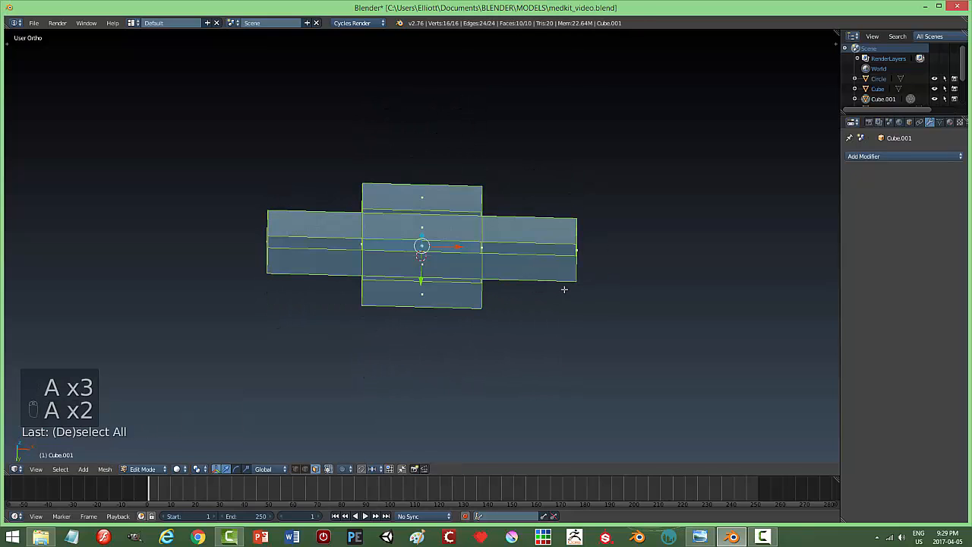
pyautogui.click(106, 469)
pyautogui.moveTo(138, 306)
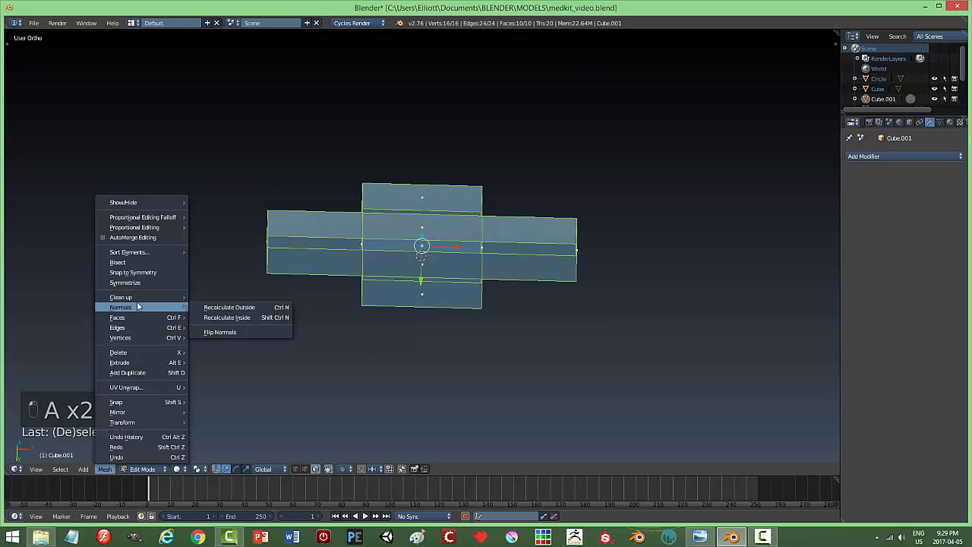
pyautogui.click(240, 306)
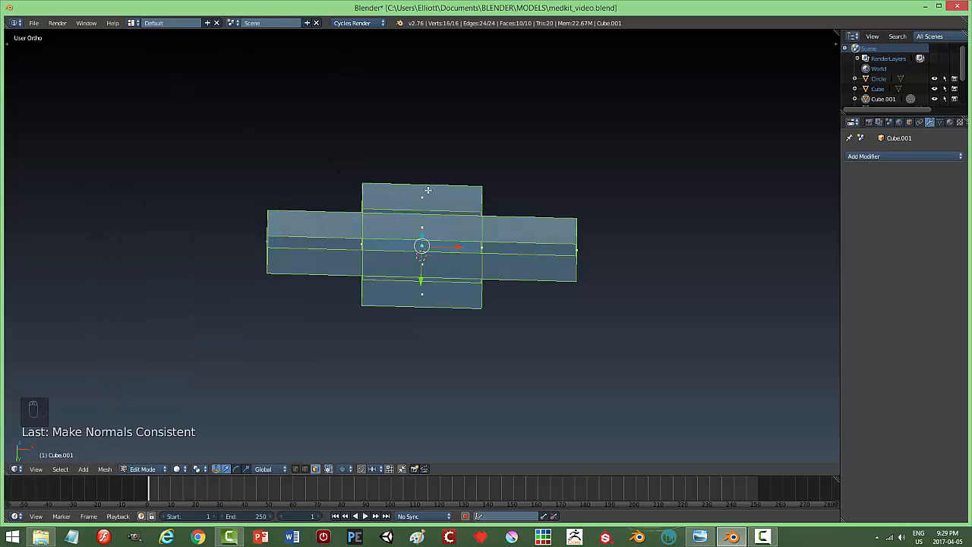
pyautogui.moveTo(490, 337); pyautogui.dragTo(443, 371, button='middle')
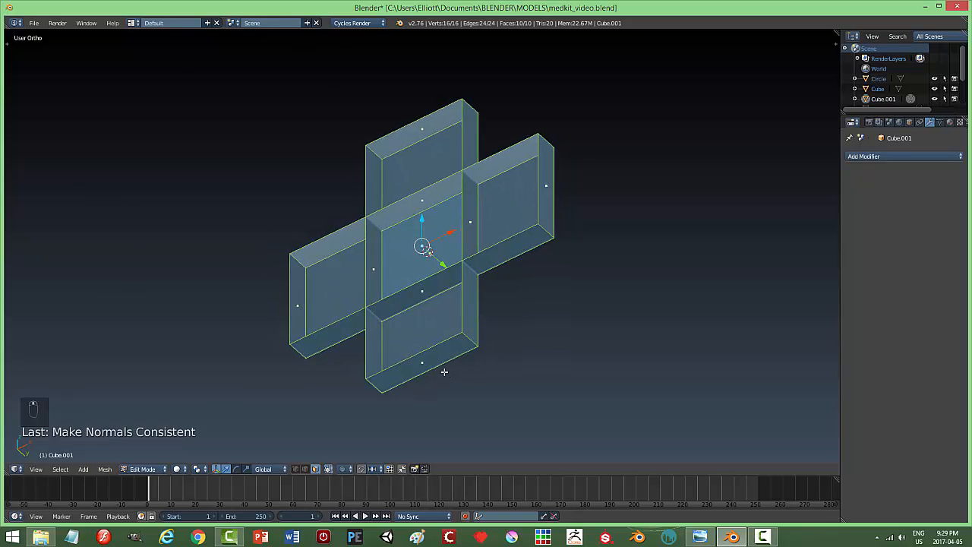
# Check the bars' side faces, switch to vertex select mode, and remove doubles from the entire cross mesh
pyautogui.press('a')
pyautogui.moveTo(453, 316); pyautogui.dragTo(462, 330, button='middle')
pyautogui.rightClick(411, 179)
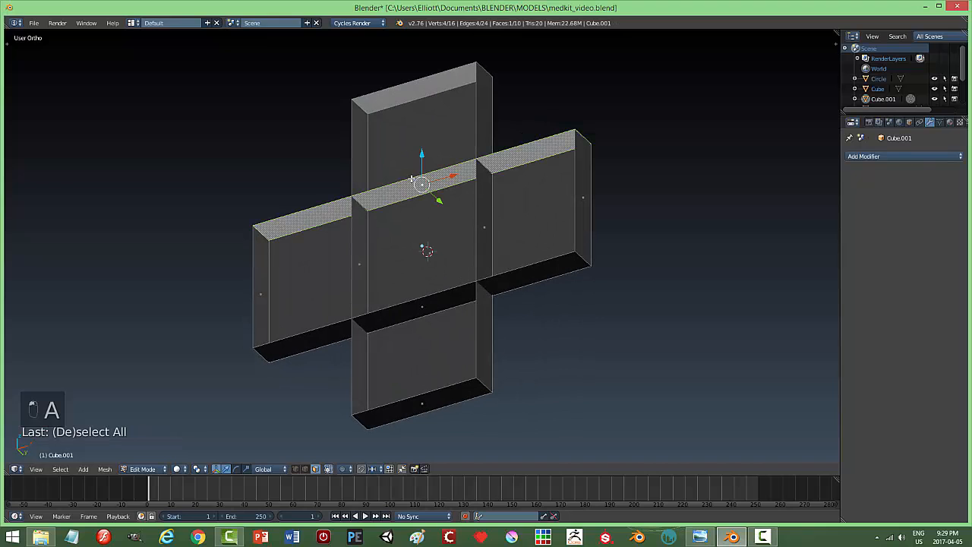
pyautogui.moveTo(409, 203); pyautogui.dragTo(485, 225, button='middle')
pyautogui.rightClick(374, 229)
pyautogui.hotkey('ctrl', 'Tab')
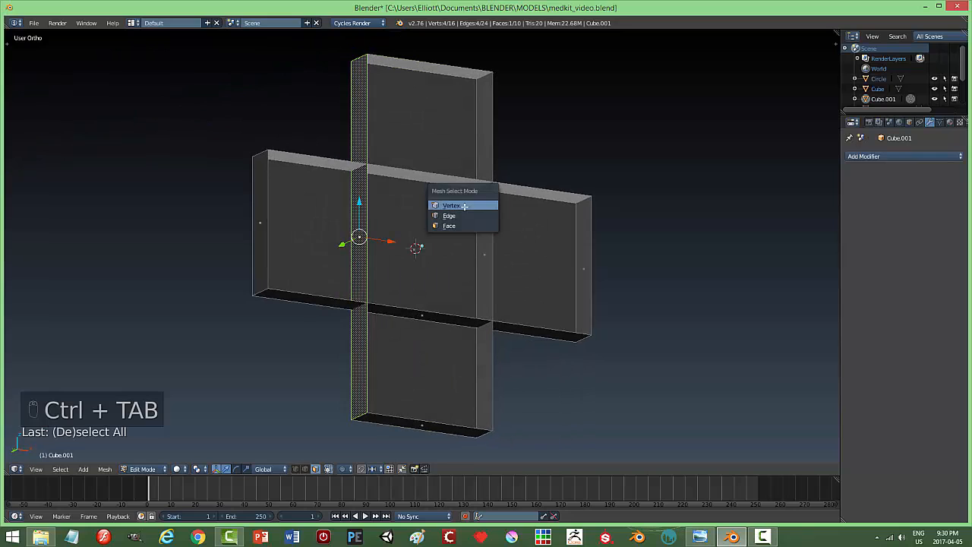
pyautogui.click(464, 206)
pyautogui.press('a')
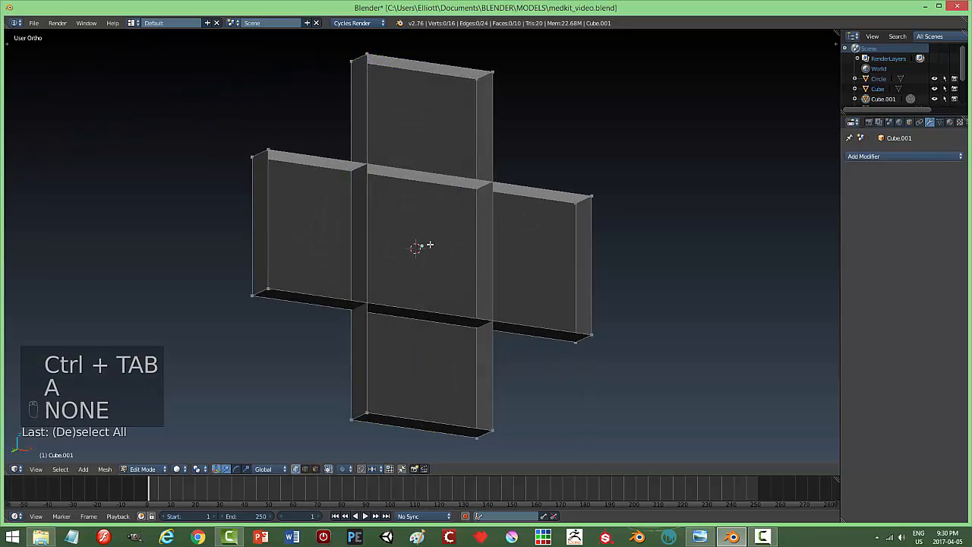
pyautogui.press('a')
pyautogui.press('t')
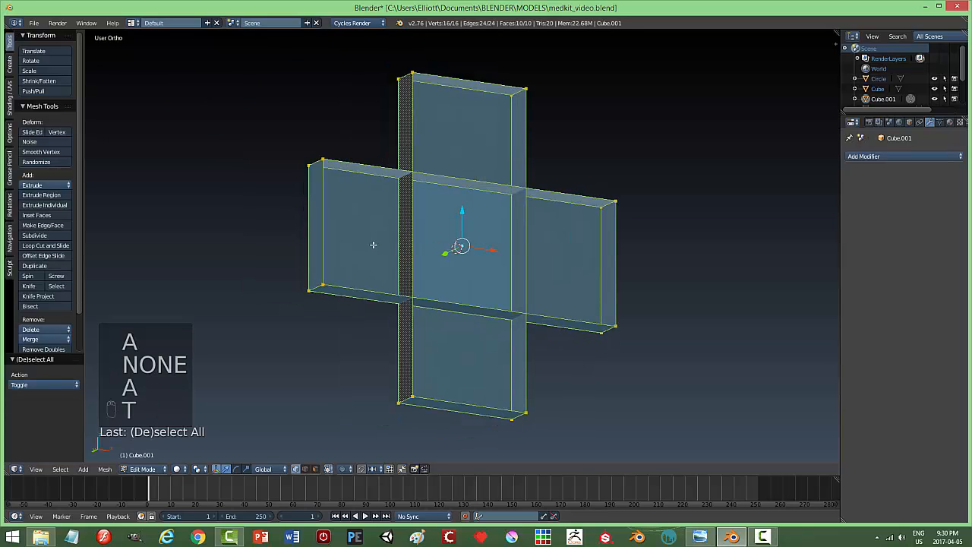
pyautogui.click(44, 349)
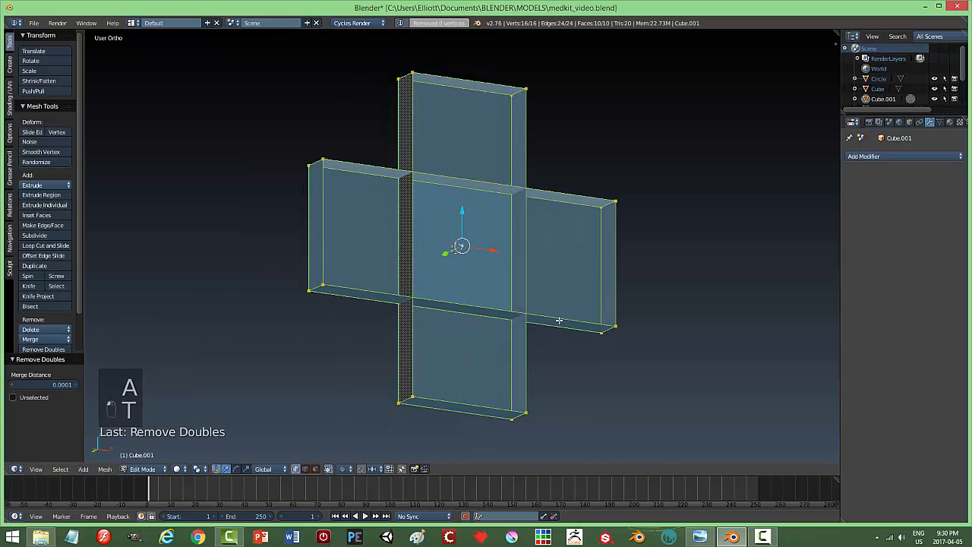
pyautogui.press('a')
# In face select mode, delete the long side face of the cross's vertical bar
pyautogui.moveTo(569, 319); pyautogui.dragTo(556, 254, button='middle')
pyautogui.press('Tab')
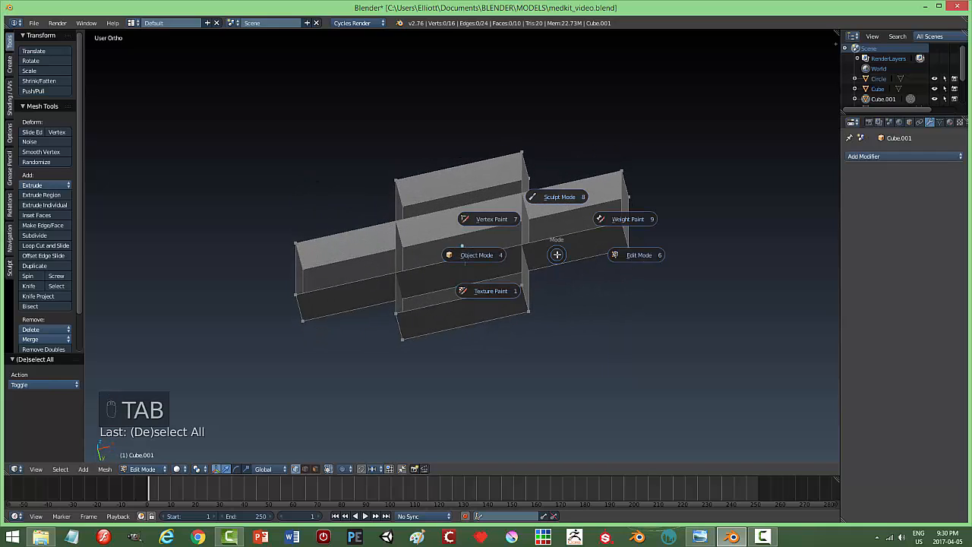
pyautogui.click(626, 257)
pyautogui.hotkey('ctrl', 'Tab')
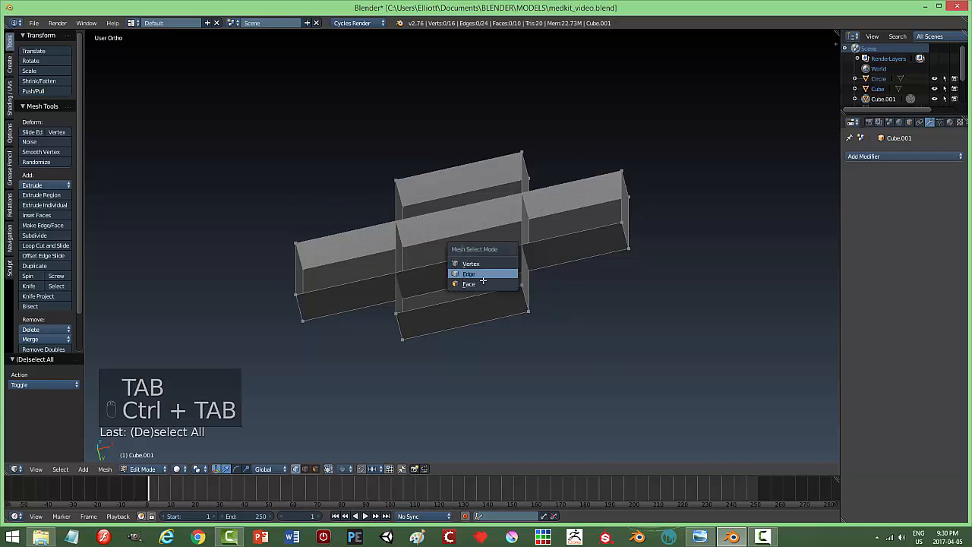
pyautogui.click(480, 284)
pyautogui.rightClick(397, 256)
pyautogui.press('x')
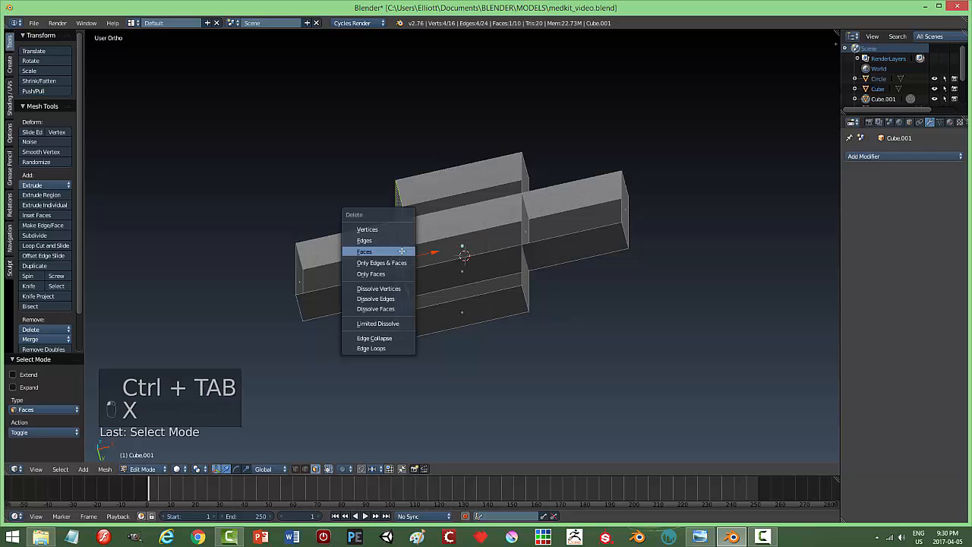
pyautogui.click(409, 252)
# Rebuild the vertical bar's missing side face from its four corner vertices and return to Object Mode
pyautogui.hotkey('ctrl', 'Tab')
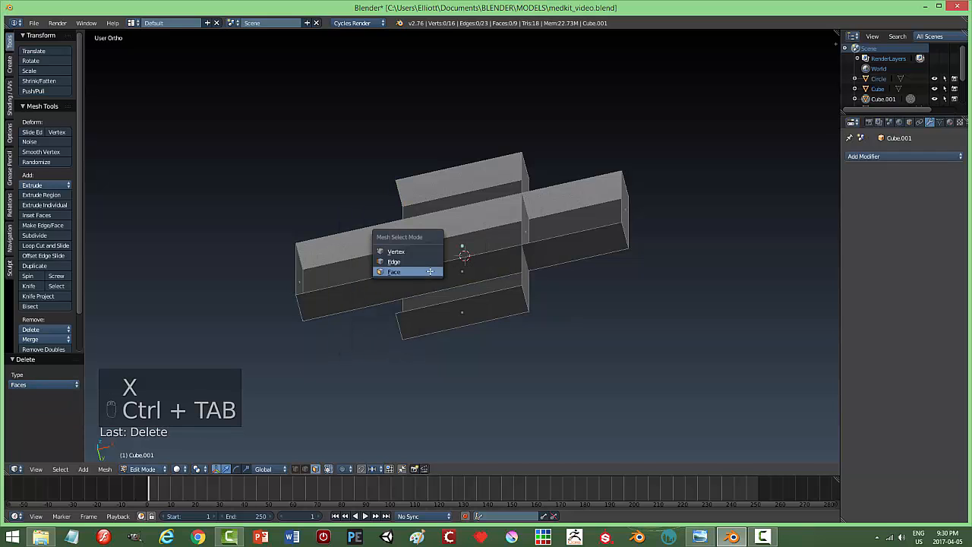
pyautogui.click(395, 251)
pyautogui.moveTo(402, 253); pyautogui.dragTo(407, 300, button='middle')
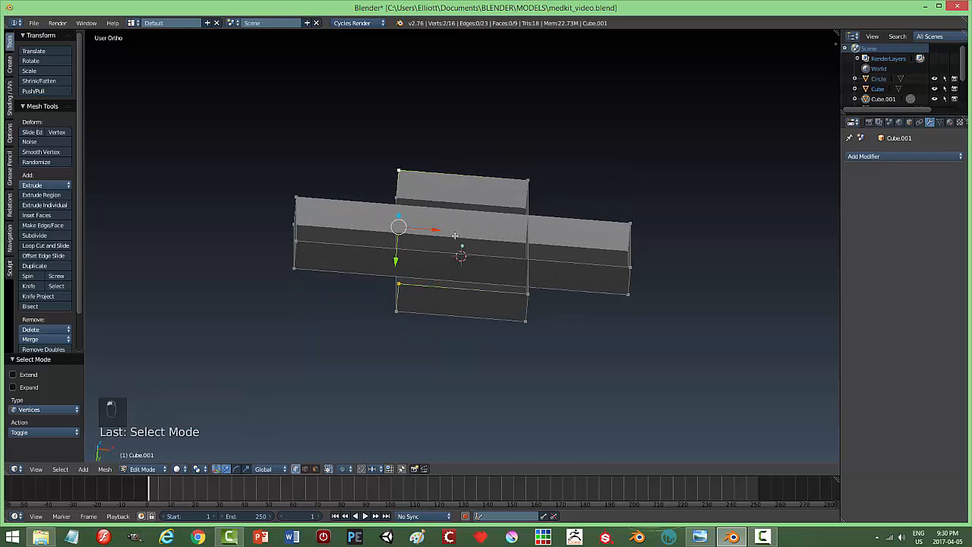
pyautogui.moveTo(455, 235); pyautogui.dragTo(472, 241, button='middle')
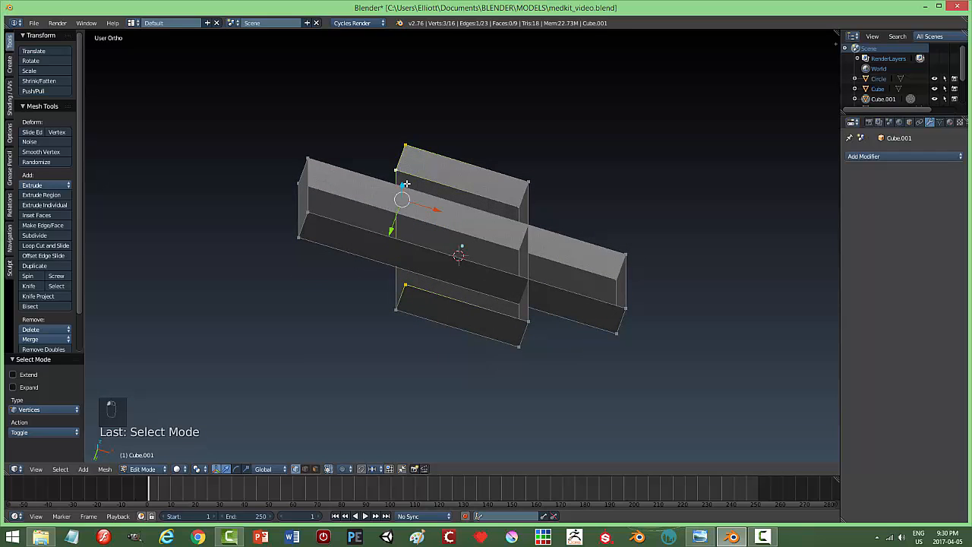
pyautogui.press('f')
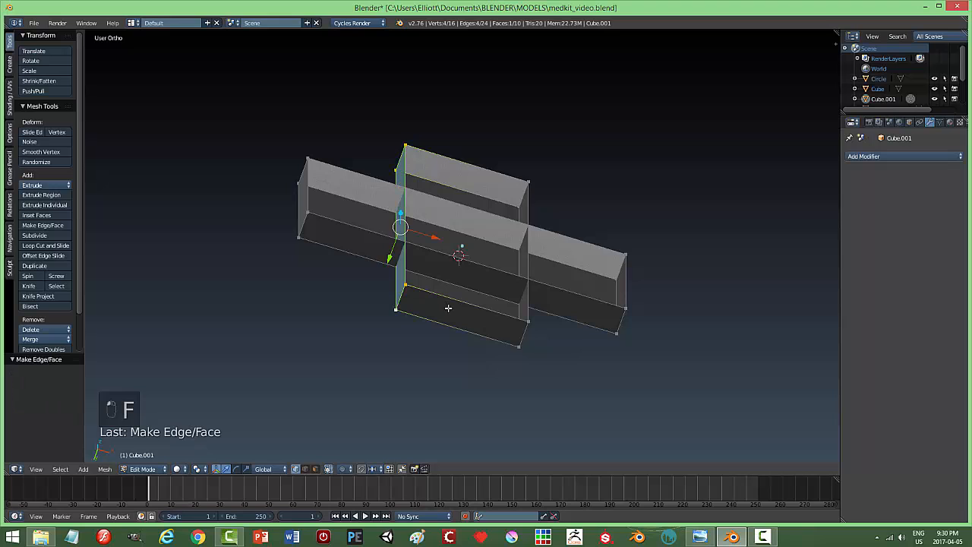
pyautogui.moveTo(443, 315); pyautogui.dragTo(411, 327, button='middle')
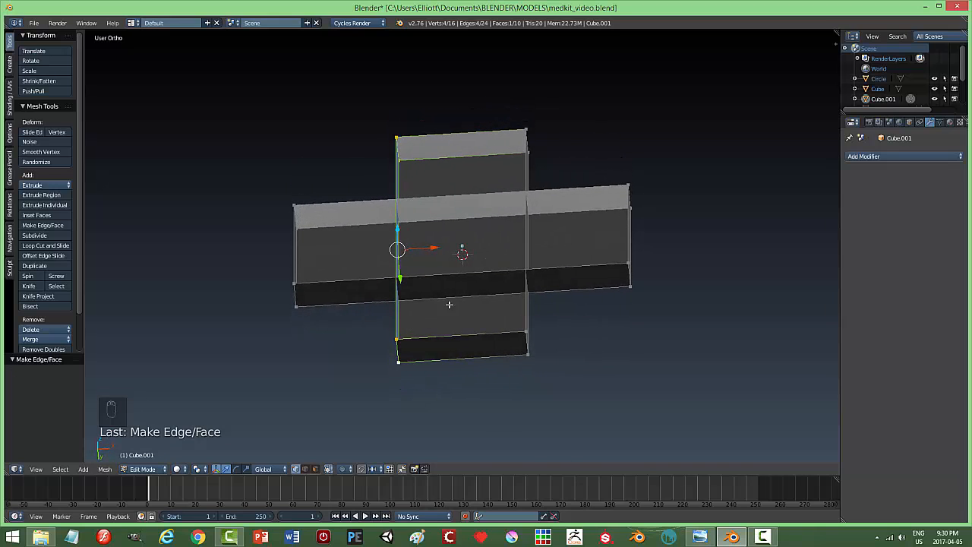
pyautogui.press('a')
pyautogui.press('Tab')
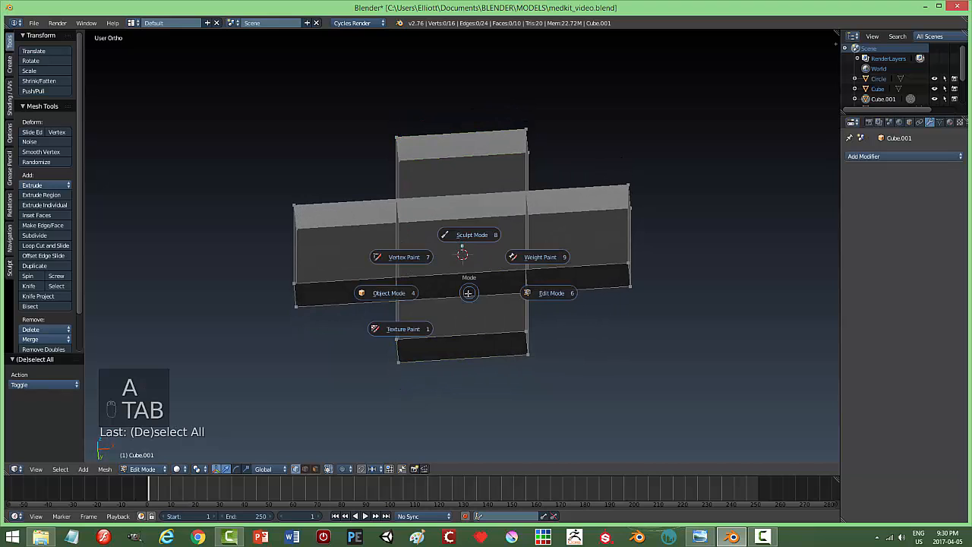
pyautogui.click(390, 293)
pyautogui.moveTo(389, 293); pyautogui.dragTo(536, 290, button='middle')
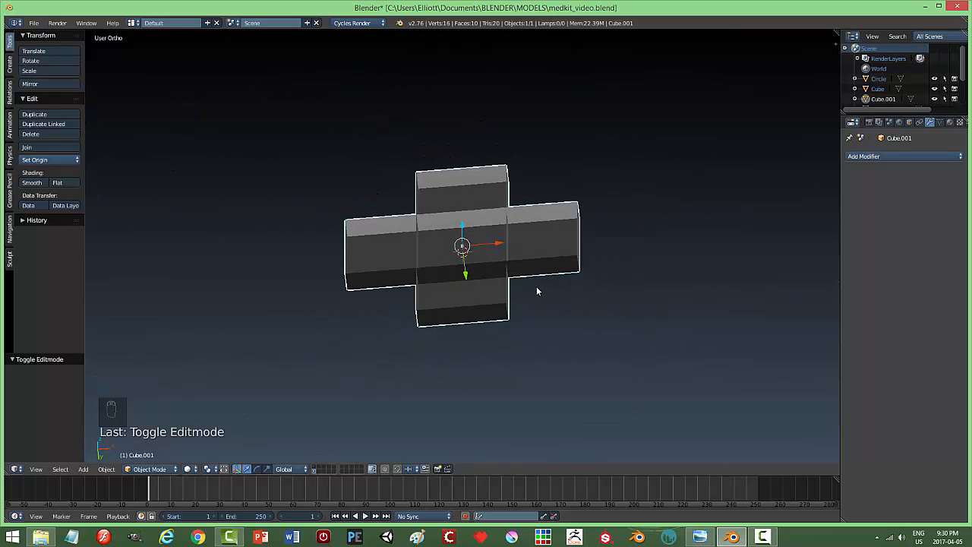
# In Edit Mode, fill the front faces of the horizontal and vertical bars from their corner vertices, and return to Object Mode
pyautogui.hotkey('ctrl', 'Tab')
pyautogui.click(129, 469)
pyautogui.click(131, 438)
pyautogui.rightClick(346, 219)
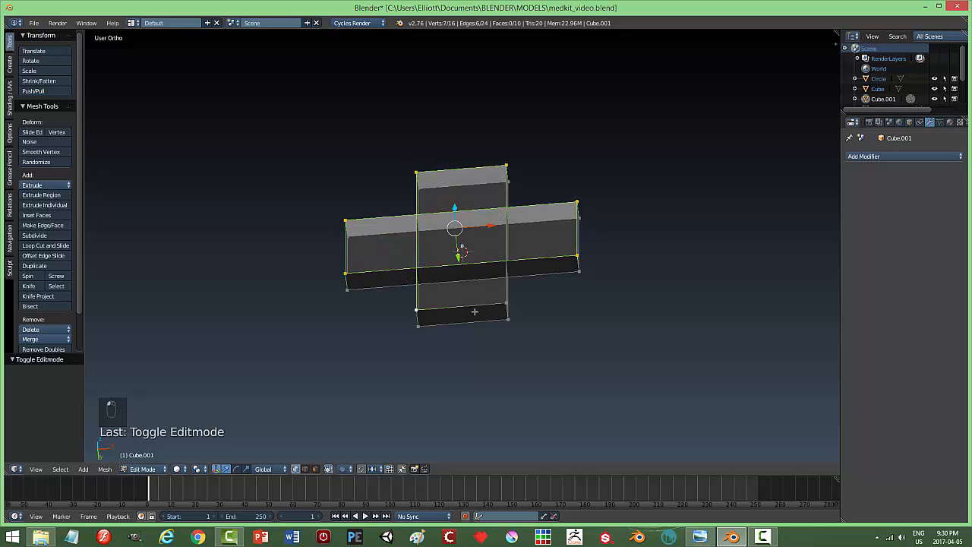
pyautogui.press('f')
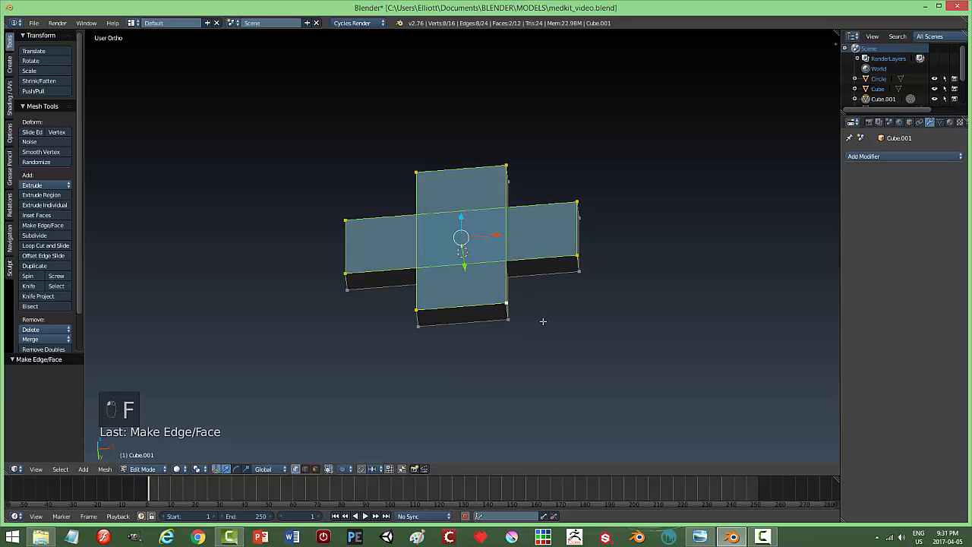
pyautogui.press('a')
pyautogui.press('Tab')
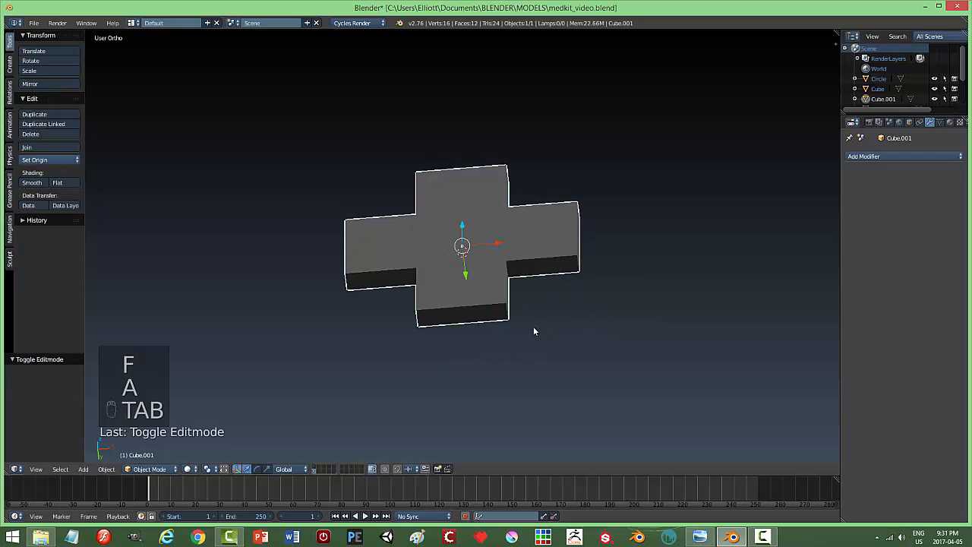
# Apply a small single-segment bevel to all edges of the cross and return to Object Mode
pyautogui.press('Tab')
pyautogui.press('a')
pyautogui.press('a')
pyautogui.press('a')
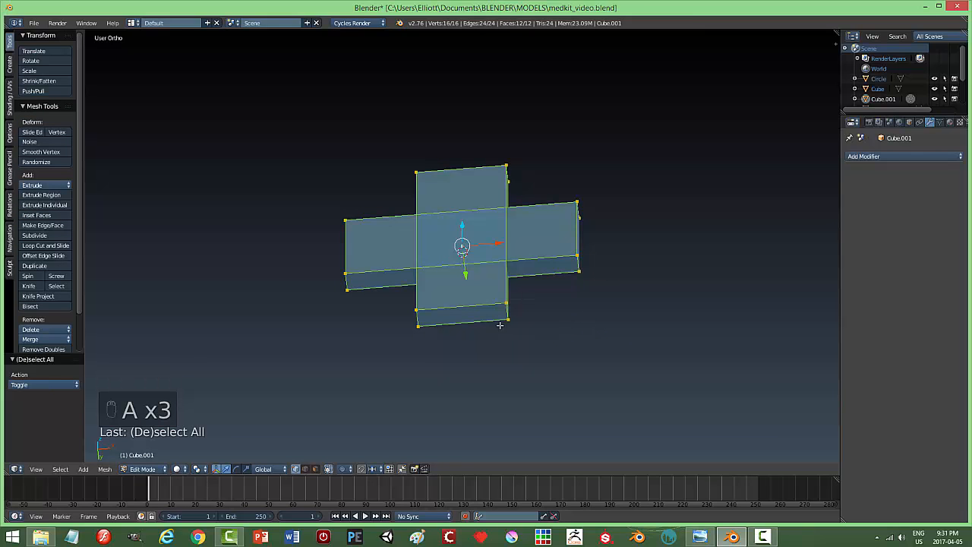
pyautogui.hotkey('ctrl', 'b')
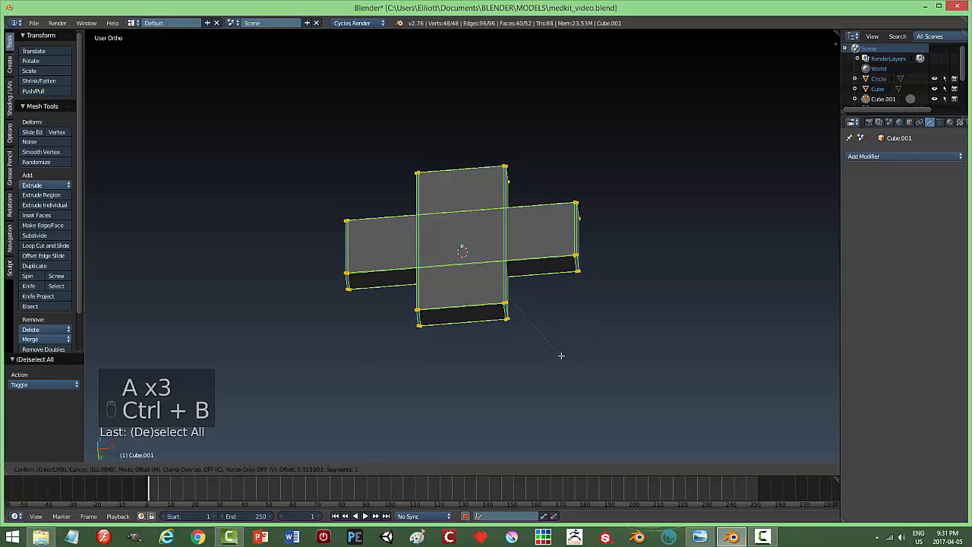
pyautogui.click(558, 341)
pyautogui.press('a')
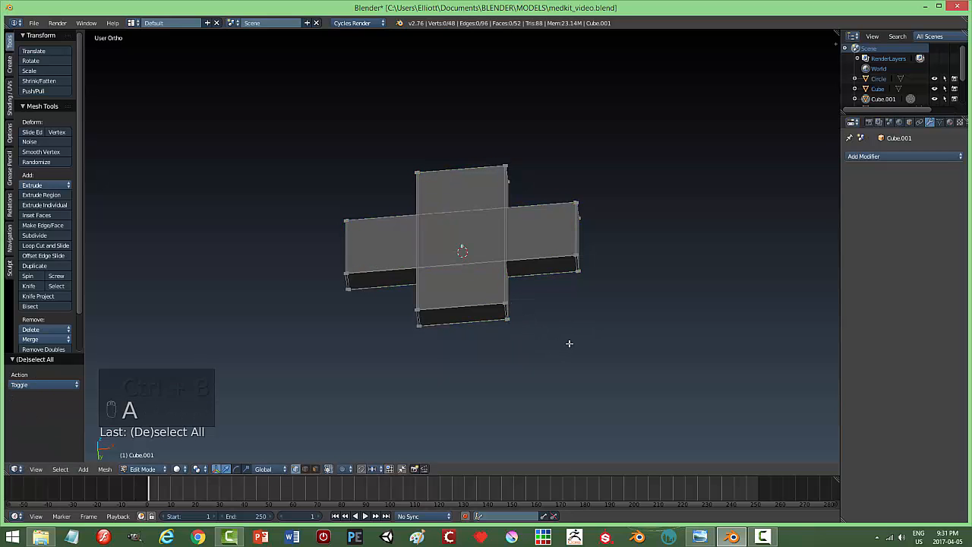
pyautogui.press('Tab')
pyautogui.click(515, 347)
# Move the cross back to the first layer and show that layer with the medkit
pyautogui.moveTo(602, 334); pyautogui.dragTo(575, 347, button='middle')
pyautogui.press('m')
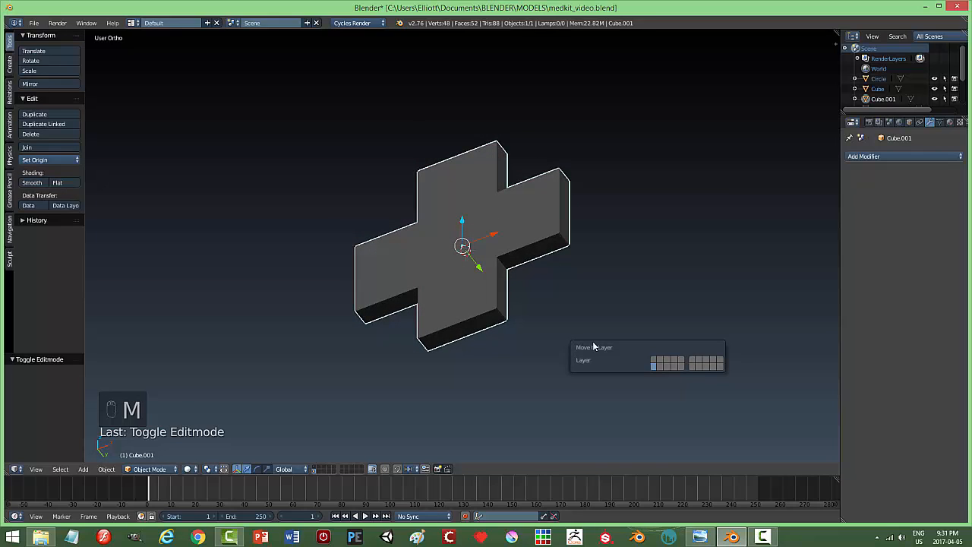
pyautogui.click(655, 359)
pyautogui.click(315, 466)
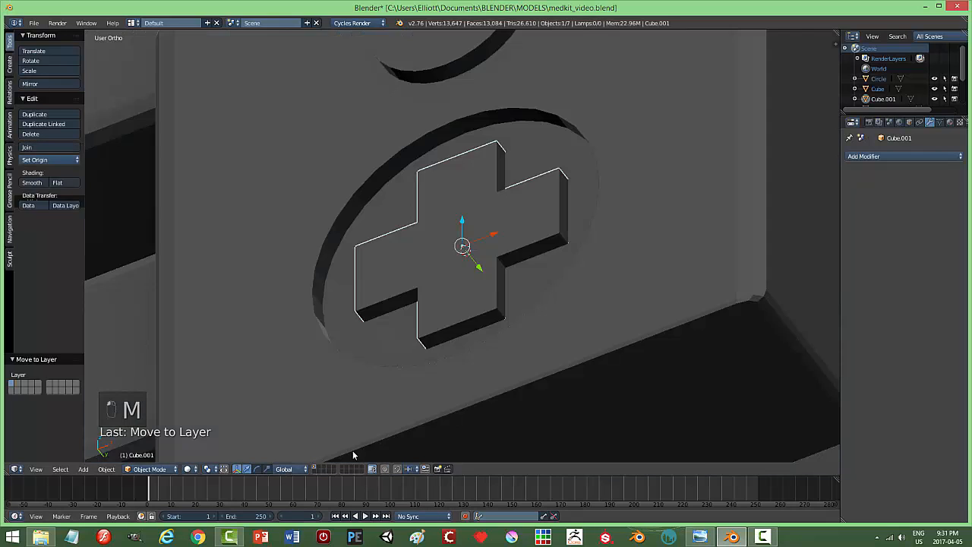
# Scale the cross thinner along the Y axis and shift it 0.002 along Y within its circular recess
pyautogui.scroll(-2, 528, 365)
pyautogui.moveTo(529, 371); pyautogui.dragTo(501, 347, button='middle')
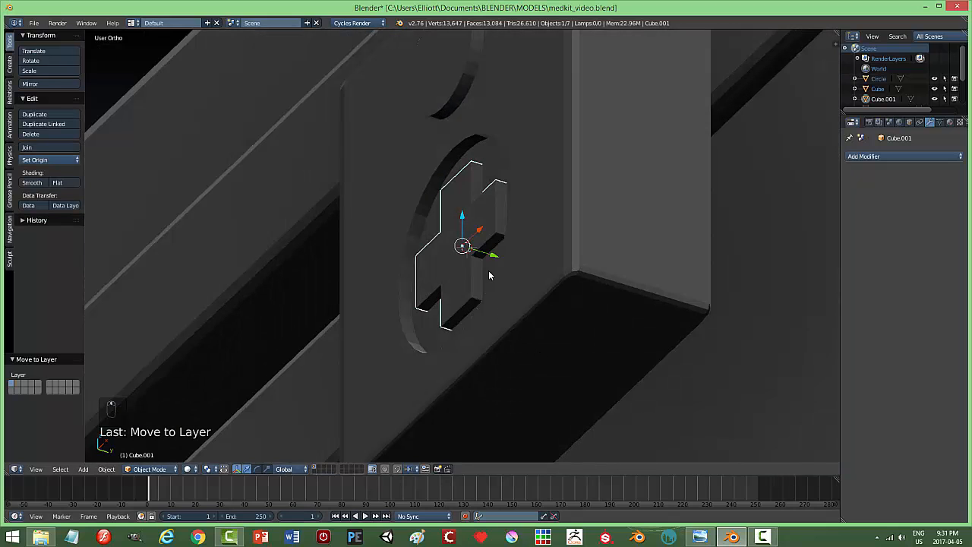
pyautogui.moveTo(533, 287); pyautogui.dragTo(505, 305, button='middle')
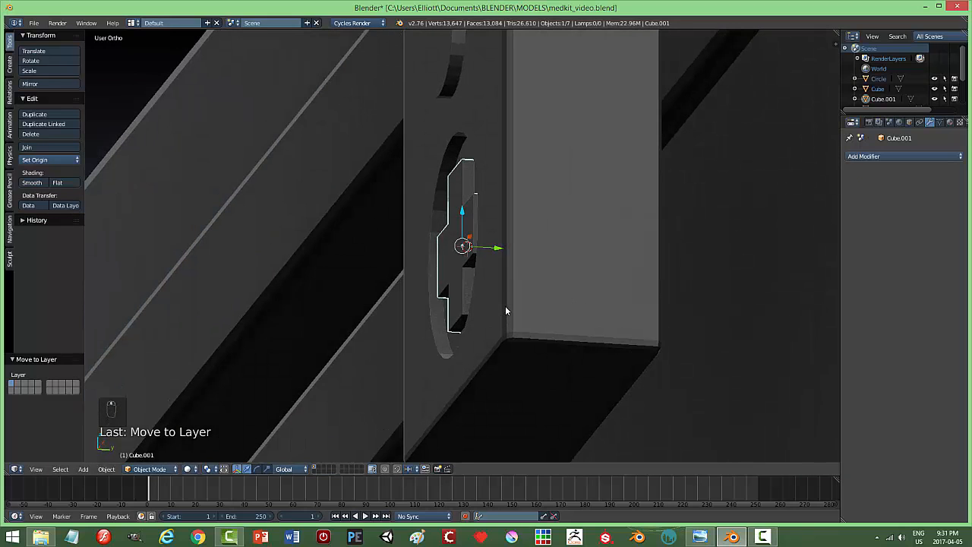
pyautogui.press('s')
pyautogui.press('y')
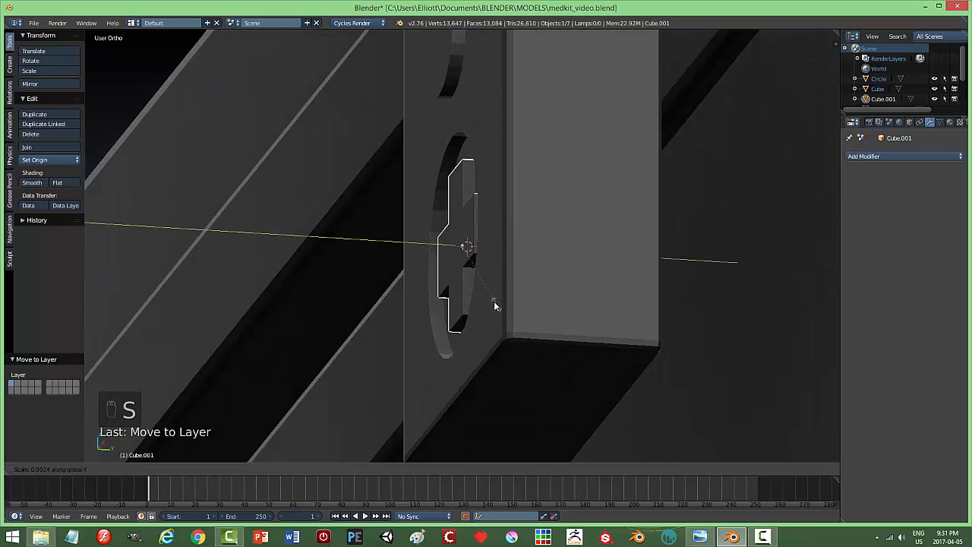
pyautogui.click(477, 286)
pyautogui.moveTo(477, 289); pyautogui.dragTo(487, 221, button='middle')
pyautogui.moveTo(478, 285); pyautogui.dragTo(479, 297, button='middle')
pyautogui.moveTo(481, 268); pyautogui.dragTo(487, 265)
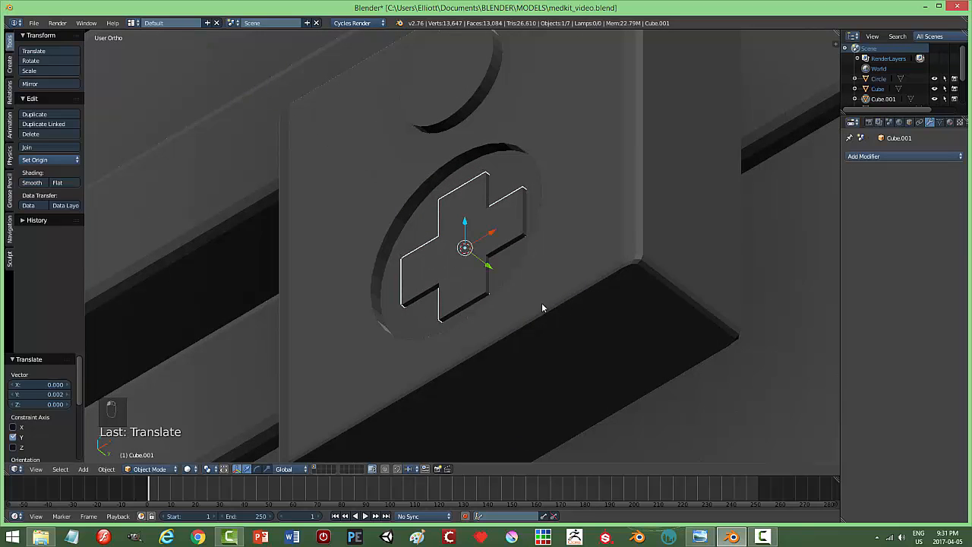
# Clear the selection and save the medkit file
pyautogui.press('a')
pyautogui.scroll(-3, 524, 299)
pyautogui.moveTo(488, 288); pyautogui.dragTo(472, 311, button='middle')
pyautogui.hotkey('ctrl', 's')
# Join the cross emblem to the latch body as one object
pyautogui.scroll(2, 509, 291)
pyautogui.rightClick(498, 235)
pyautogui.rightClick(555, 199)
pyautogui.hotkey('ctrl', 'j')
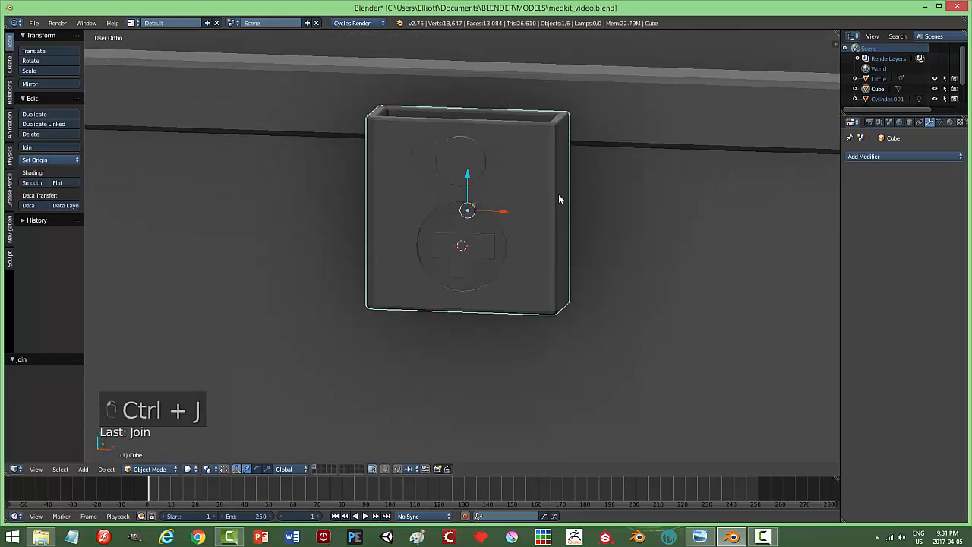
# Select the small round button above the cross on the latch
pyautogui.rightClick(437, 161)
pyautogui.moveTo(551, 185); pyautogui.dragTo(507, 155, button='middle')
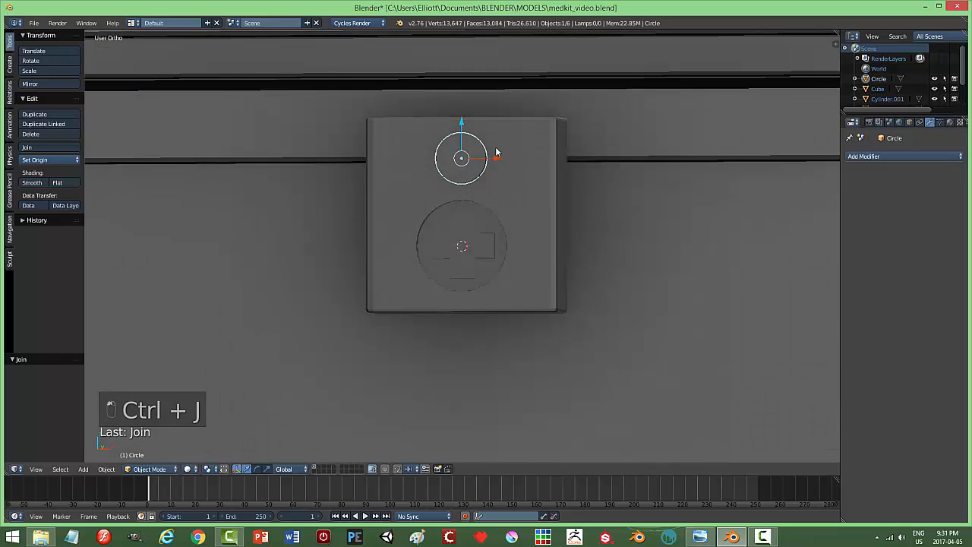
# Nudge the circular button on the latch front about 0.004 down along Z and 0.001 along Y
pyautogui.moveTo(463, 128); pyautogui.dragTo(463, 130)
pyautogui.moveTo(464, 133); pyautogui.dragTo(441, 211, button='middle')
pyautogui.moveTo(494, 179); pyautogui.dragTo(494, 179)
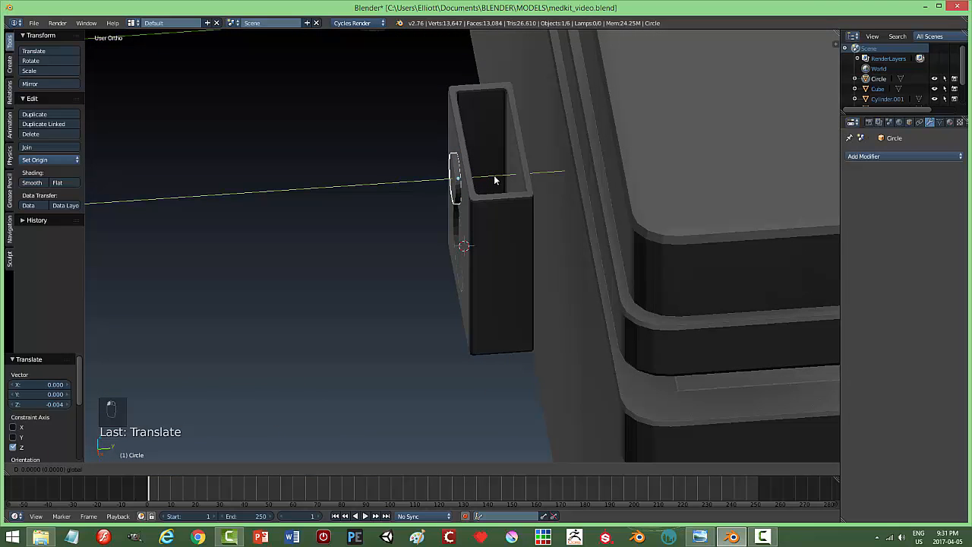
pyautogui.moveTo(496, 182); pyautogui.dragTo(496, 183)
pyautogui.moveTo(498, 183); pyautogui.dragTo(527, 224, button='middle')
pyautogui.scroll(-2, 575, 223)
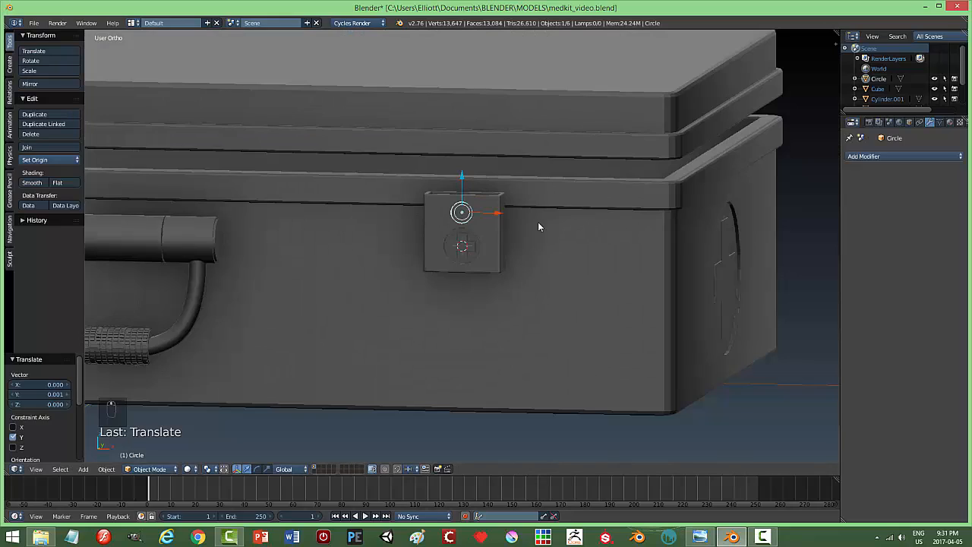
pyautogui.press('a')
pyautogui.moveTo(590, 236); pyautogui.dragTo(525, 263, button='middle')
pyautogui.scroll(2, 519, 263)
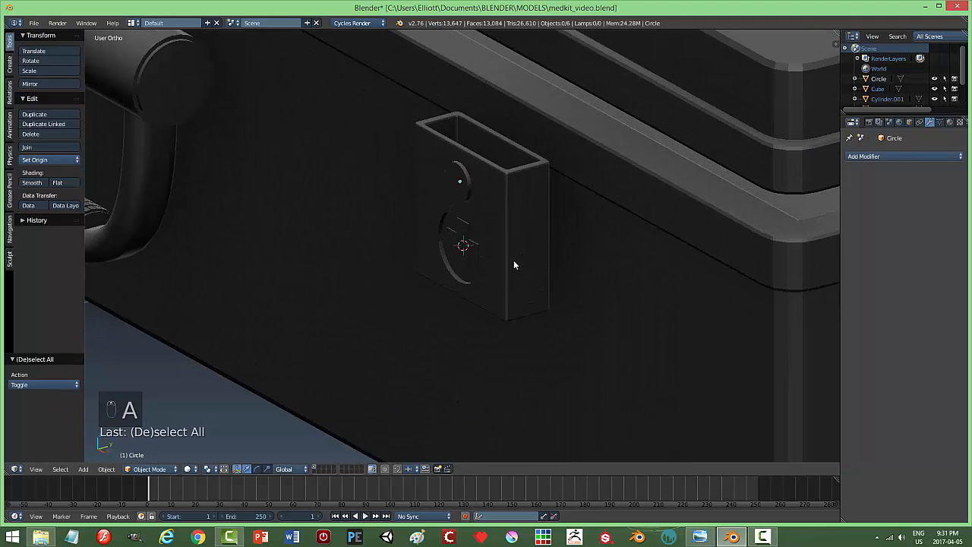
# Scale the round button above the latch's cross emblem up slightly
pyautogui.keyDown('shift'); pyautogui.moveTo(507, 228); pyautogui.dragTo(628, 242, button='middle'); pyautogui.keyUp('shift')
pyautogui.scroll(3, 527, 280)
pyautogui.rightClick(540, 216)
pyautogui.press('s')
pyautogui.click(616, 232)
# Bevel the round button's rim edge loop with 3 segments and return to Object Mode
pyautogui.press('Tab')
pyautogui.click(546, 235)
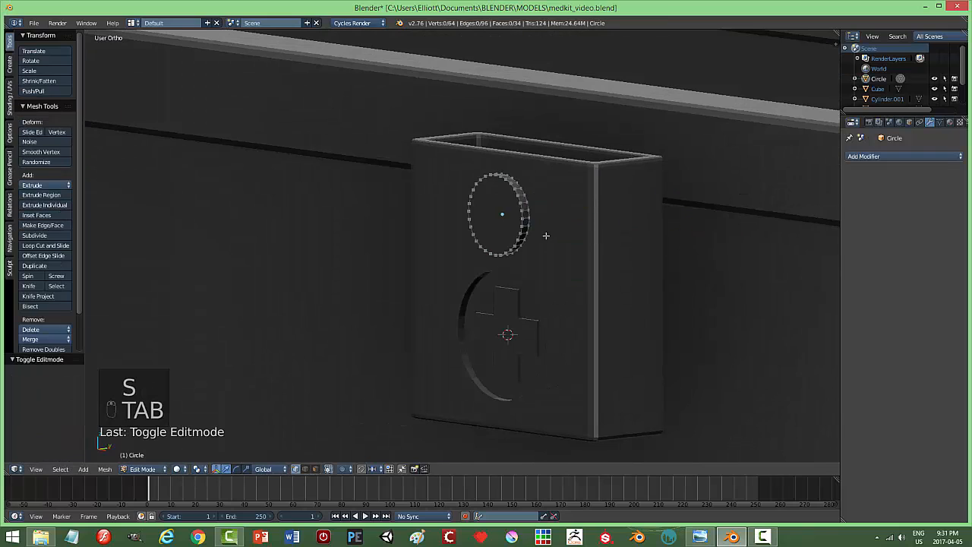
pyautogui.hotkey('ctrl', 'Tab')
pyautogui.click(515, 245)
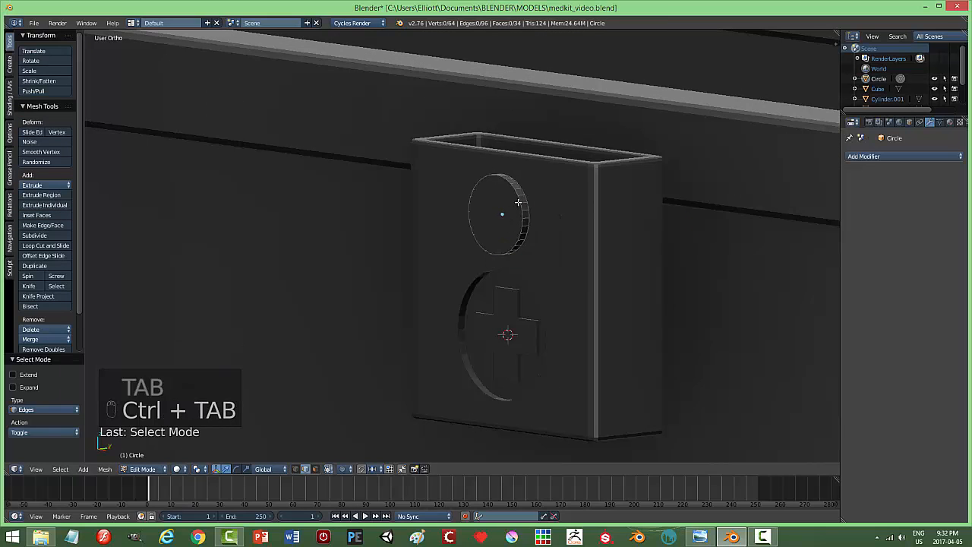
pyautogui.keyDown('alt'); pyautogui.rightClick(517, 203); pyautogui.keyUp('alt')
pyautogui.hotkey('ctrl', 'b')
pyautogui.hotkey('ctrl', 'b')
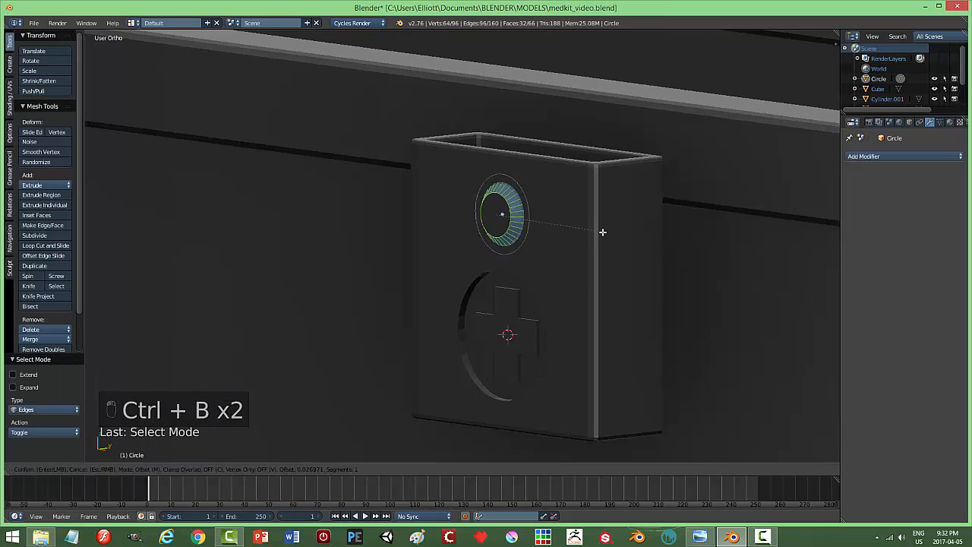
pyautogui.scroll(2, 585, 228)
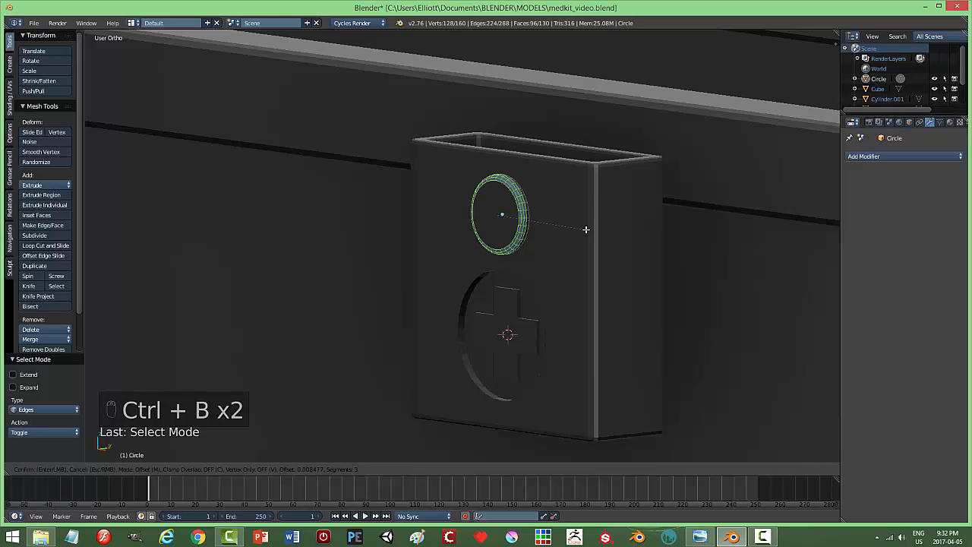
pyautogui.click(585, 229)
pyautogui.press('a')
pyautogui.press('Tab')
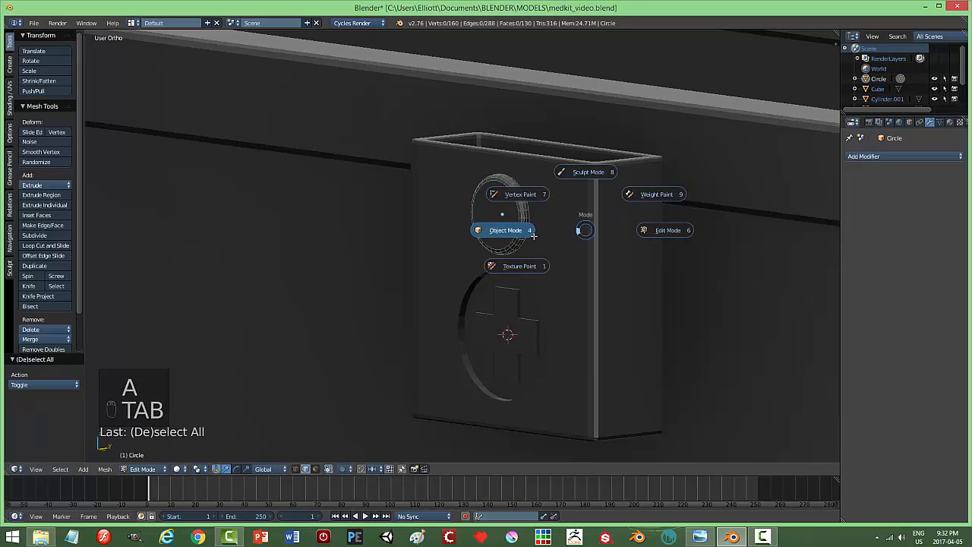
pyautogui.scroll(-2, 568, 242)
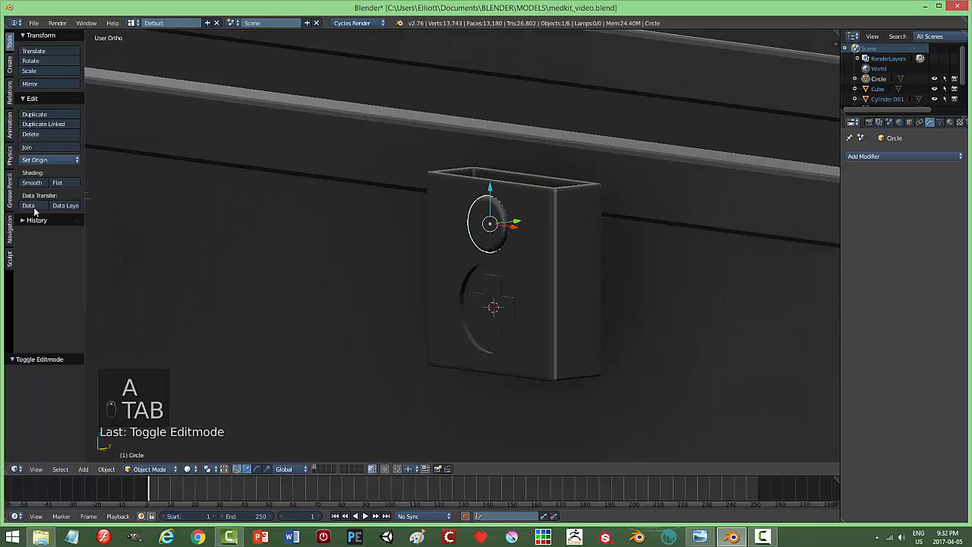
# Apply smooth shading to the round button
pyautogui.click(33, 184)
pyautogui.press('a')
pyautogui.scroll(-2, 430, 264)
pyautogui.moveTo(430, 263); pyautogui.dragTo(473, 233, button='middle')
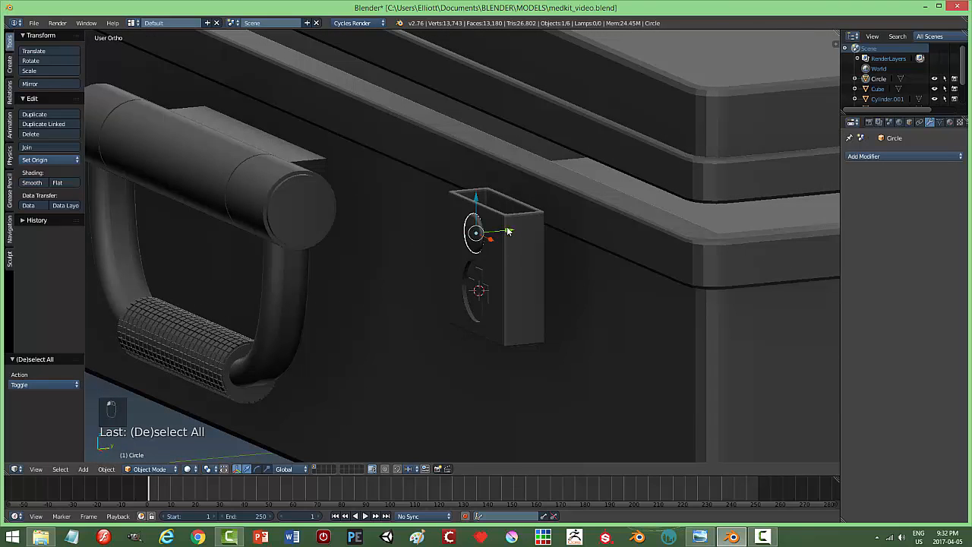
# Join the round button to the latch box and save the file over the existing version
pyautogui.keyDown('shift'); pyautogui.rightClick(542, 231); pyautogui.keyUp('shift')
pyautogui.hotkey('ctrl', 'j')
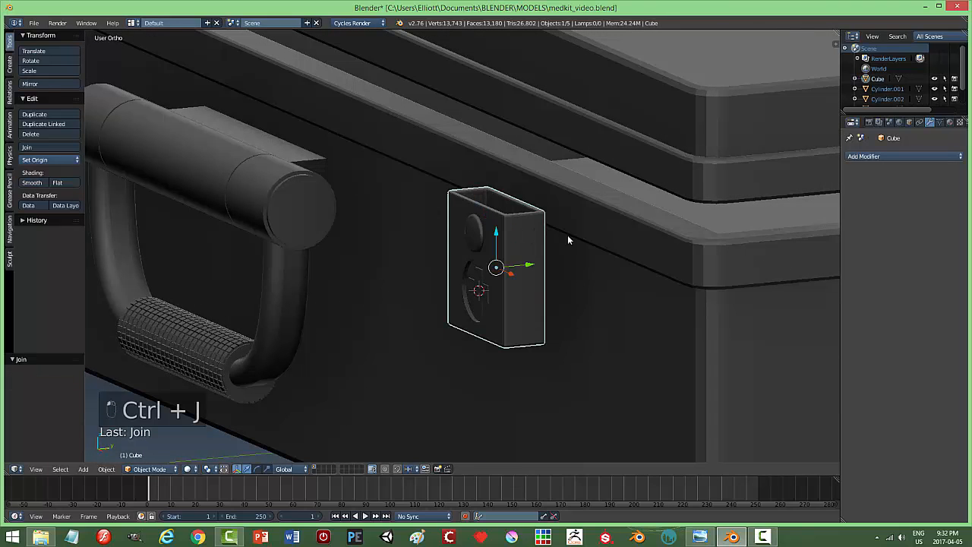
pyautogui.press('a')
pyautogui.scroll(-3, 538, 302)
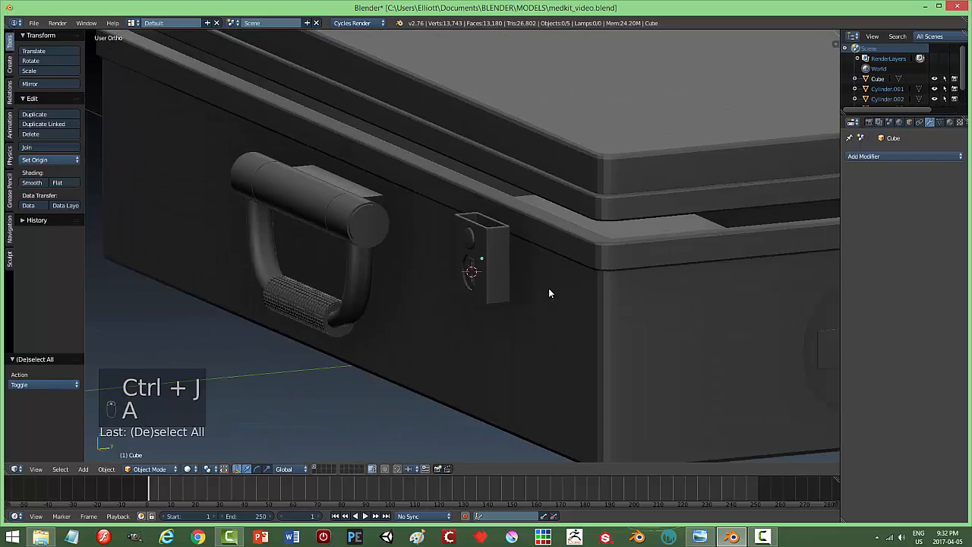
pyautogui.hotkey('ctrl', 's')
pyautogui.click(531, 289)
# Move the latch box along the Y axis so it sits closer against the case's front wall
pyautogui.moveTo(525, 290); pyautogui.dragTo(474, 270, button='middle')
pyautogui.rightClick(474, 269)
pyautogui.moveTo(510, 264)
pyautogui.mouseDown()
pyautogui.moveTo(530, 273)
pyautogui.moveTo(521, 272)
pyautogui.mouseUp()
pyautogui.moveTo(520, 272)
pyautogui.mouseDown(button='middle')
pyautogui.moveTo(605, 298)
pyautogui.moveTo(592, 321)
pyautogui.moveTo(538, 298)
pyautogui.moveTo(522, 254)
pyautogui.mouseUp(button='middle')
pyautogui.press('g')
pyautogui.press('y')
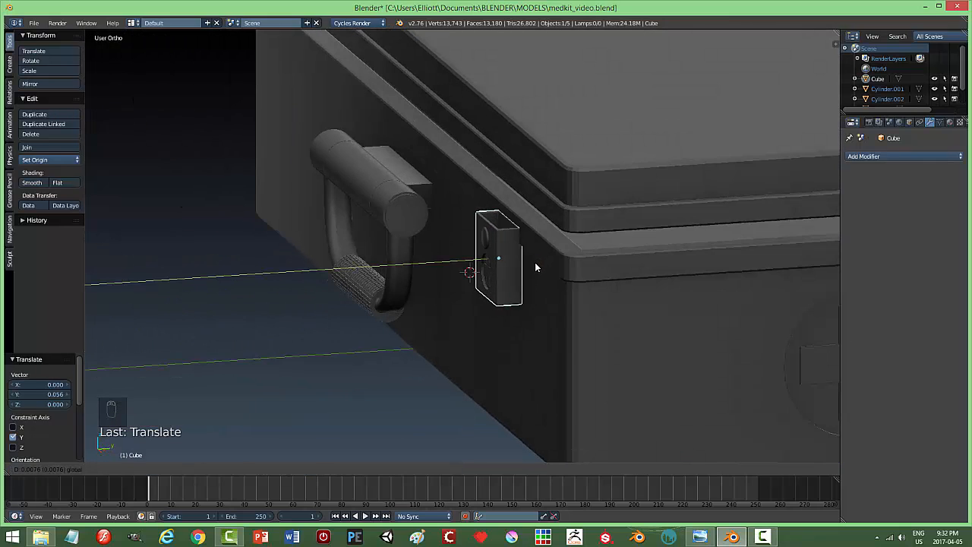
pyautogui.click(535, 266)
pyautogui.moveTo(551, 288); pyautogui.dragTo(502, 238, button='middle')
# Raise the latch box slightly along the Z axis and deselect it
pyautogui.press('a')
pyautogui.rightClick(458, 260)
pyautogui.moveTo(451, 225); pyautogui.dragTo(448, 222)
pyautogui.press('a')
# Pull the latch box outward along the Y axis, clear of the case's front wall
pyautogui.moveTo(557, 267); pyautogui.dragTo(503, 269, button='middle')
pyautogui.scroll(4, 505, 284)
pyautogui.rightClick(503, 269)
pyautogui.moveTo(534, 266); pyautogui.dragTo(494, 256)
pyautogui.moveTo(494, 256); pyautogui.dragTo(481, 256, button='middle')
# Snap the 3D cursor to the center of the latch box's side face and return to Object Mode
pyautogui.press('Tab')
pyautogui.click(569, 287)
pyautogui.moveTo(569, 286); pyautogui.dragTo(431, 299, button='middle')
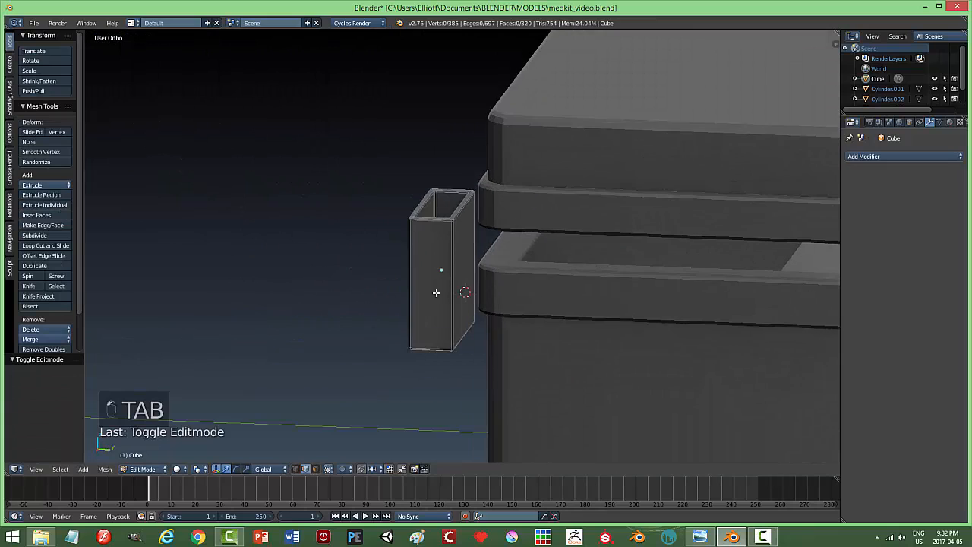
pyautogui.hotkey('ctrl', 'Tab')
pyautogui.click(434, 284)
pyautogui.press('a')
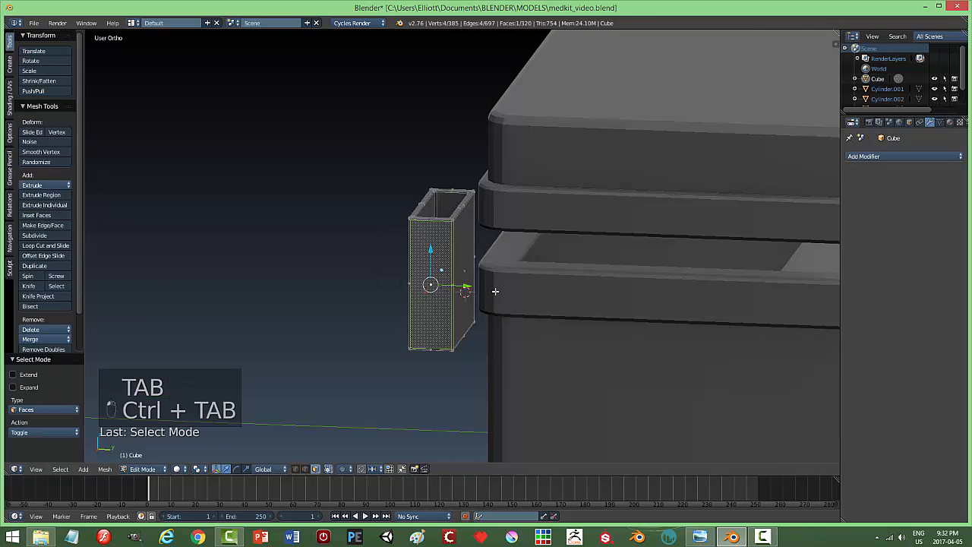
pyautogui.hotkey('shift', 's')
pyautogui.click(494, 292)
pyautogui.press('a')
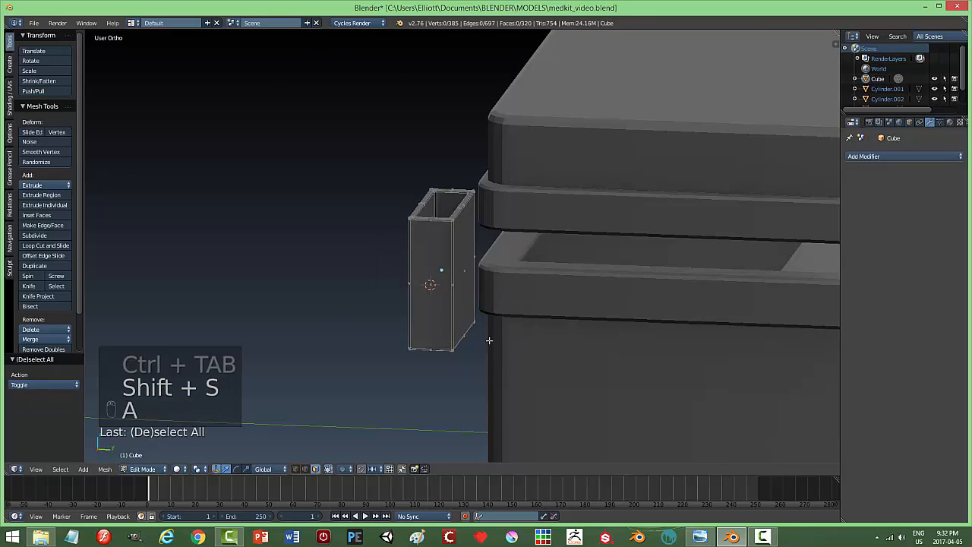
pyautogui.press('Tab')
pyautogui.click(430, 341)
# Add a mesh circle at the 3D cursor and rotate it 90° about the Y axis
pyautogui.hotkey('shift', 'a')
pyautogui.moveTo(471, 307)
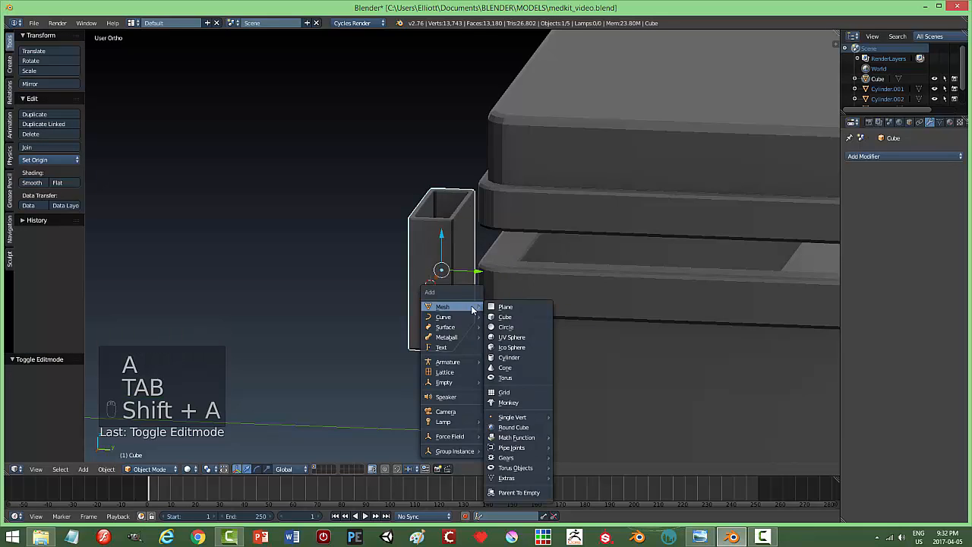
pyautogui.click(510, 324)
pyautogui.moveTo(501, 323)
pyautogui.mouseDown(button='middle')
pyautogui.moveTo(487, 323)
pyautogui.moveTo(505, 334)
pyautogui.mouseUp(button='middle')
pyautogui.write('ry90')
pyautogui.press('Return')
# Scale the circle by about 0.042 and again by about 0.524 to fit within the latch's side face
pyautogui.press('s')
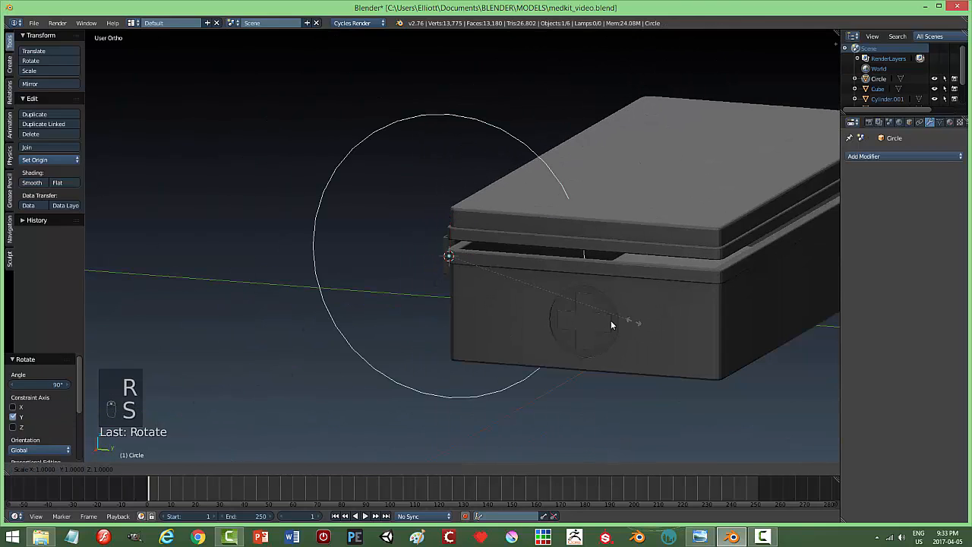
pyautogui.click(463, 309)
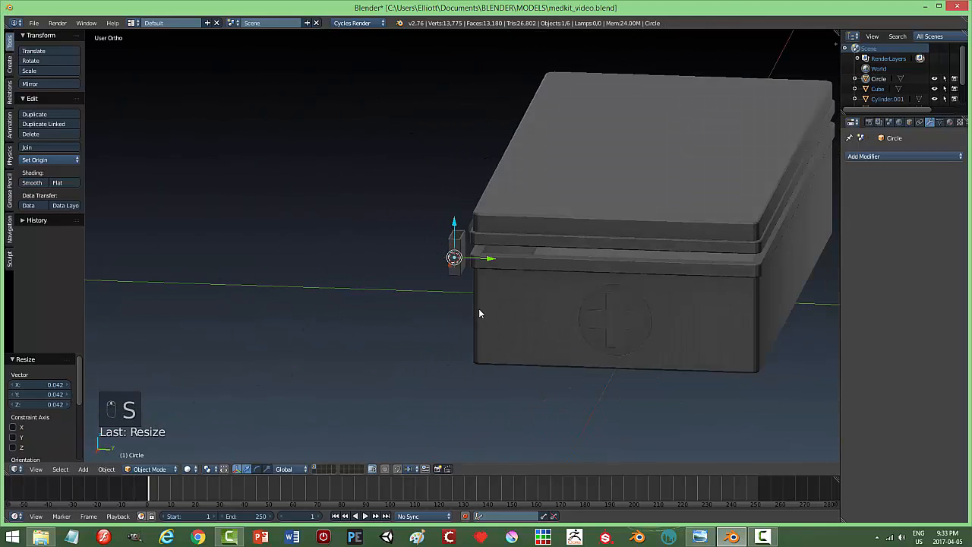
pyautogui.press('KP_Decimal')
pyautogui.press('KP_0')
pyautogui.press('w')
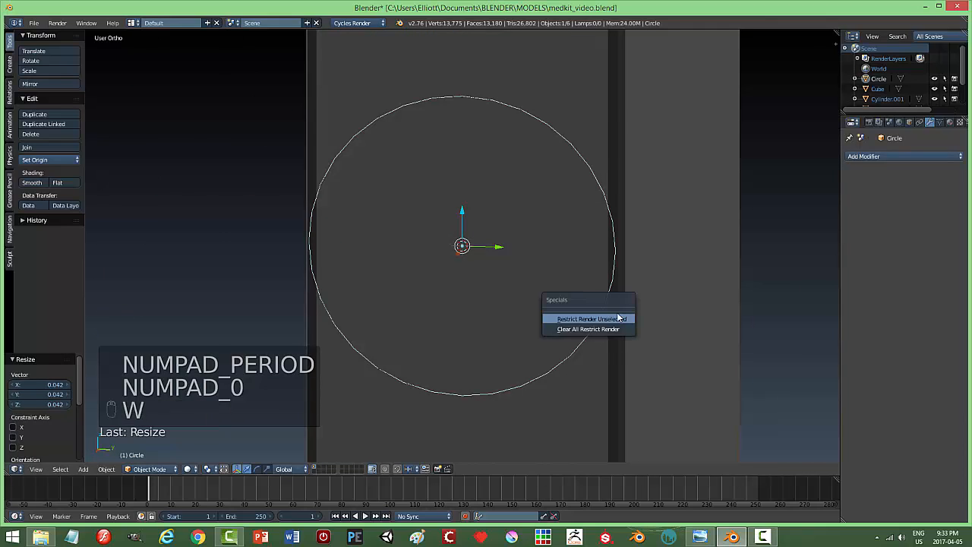
pyautogui.press('s')
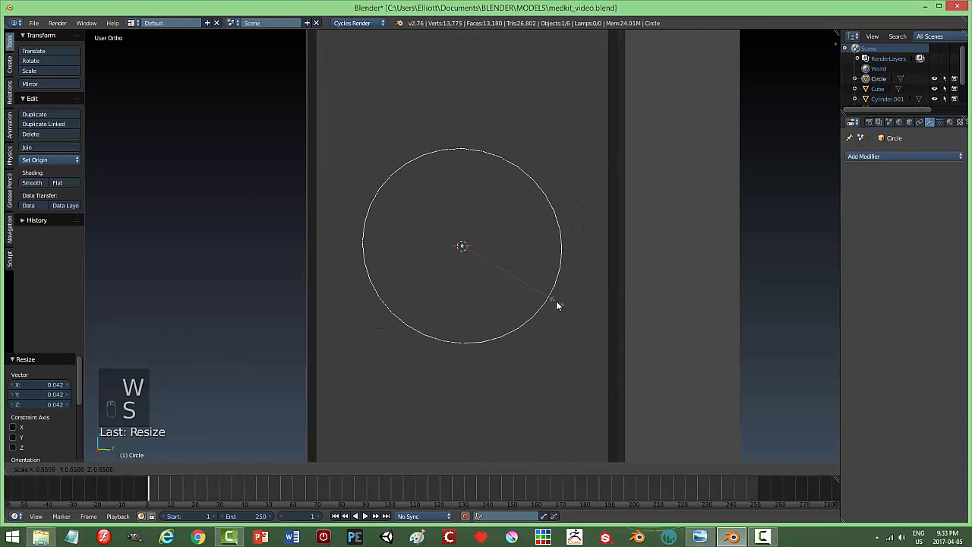
pyautogui.click(536, 297)
pyautogui.moveTo(536, 296); pyautogui.dragTo(663, 279, button='middle')
pyautogui.press('KP_Decimal')
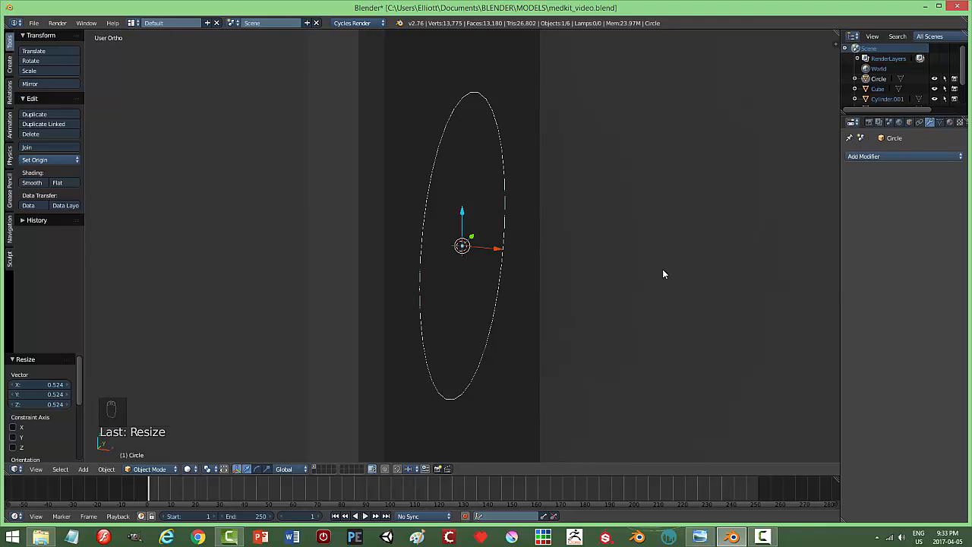
# Delete the vertices of the circle's lower half in Edit Mode, working from the right side view
pyautogui.press('Tab')
pyautogui.moveTo(552, 292); pyautogui.dragTo(447, 290, button='middle')
pyautogui.scroll(-5, 446, 290)
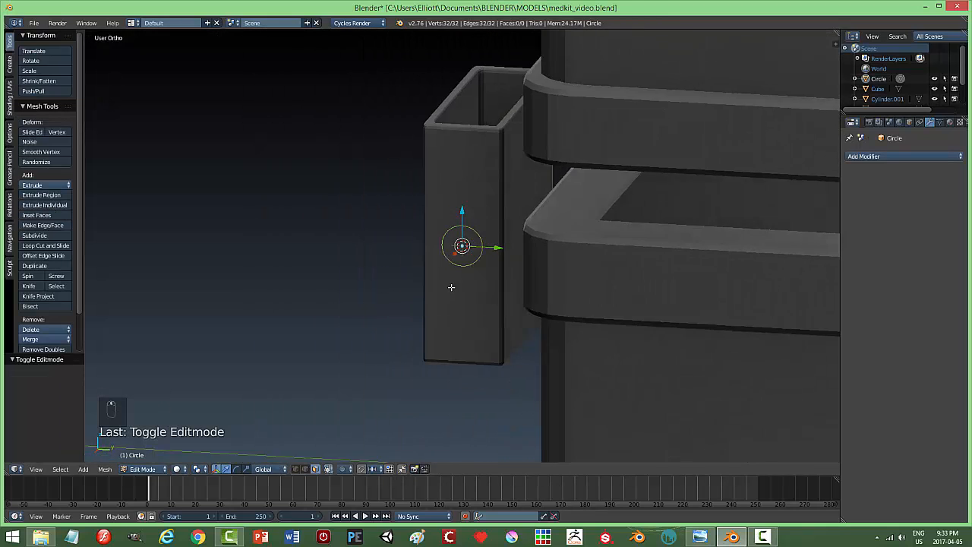
pyautogui.moveTo(462, 194); pyautogui.dragTo(470, 186)
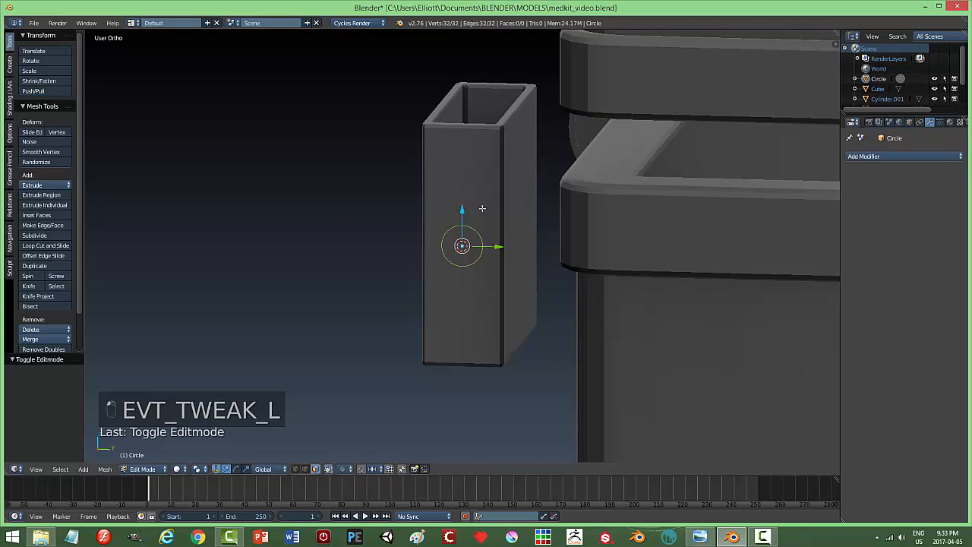
pyautogui.hotkey('ctrl', 'Tab')
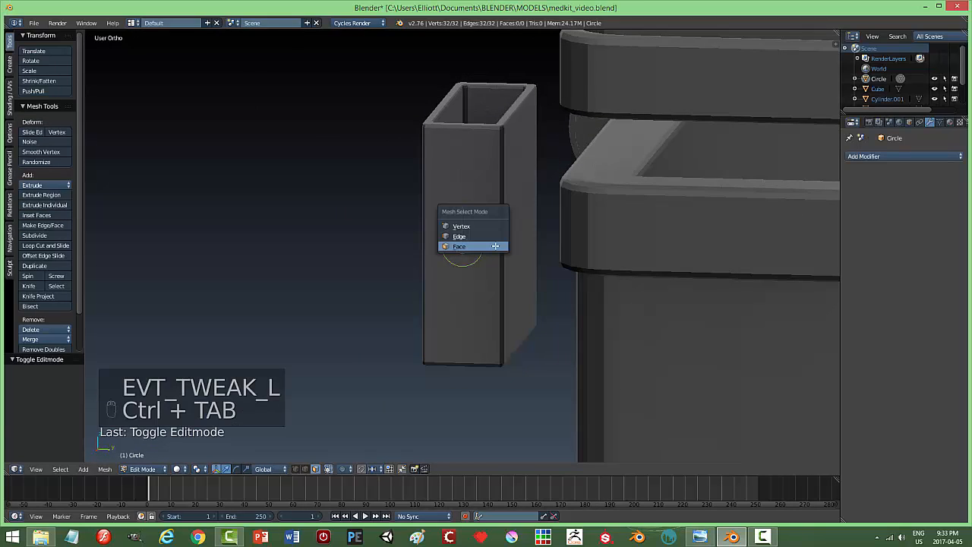
pyautogui.click(494, 224)
pyautogui.scroll(4, 495, 295)
pyautogui.scroll(3, 495, 295)
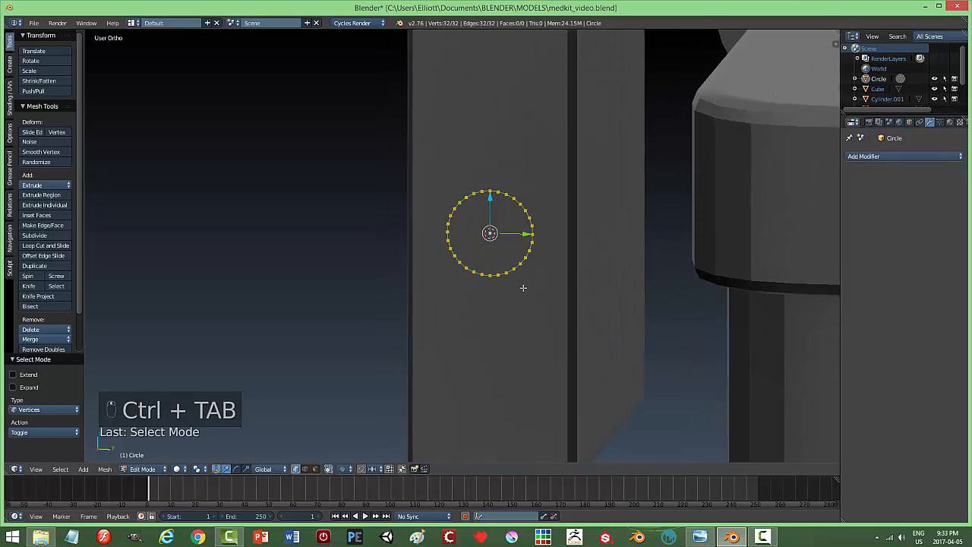
pyautogui.press('KP_3')
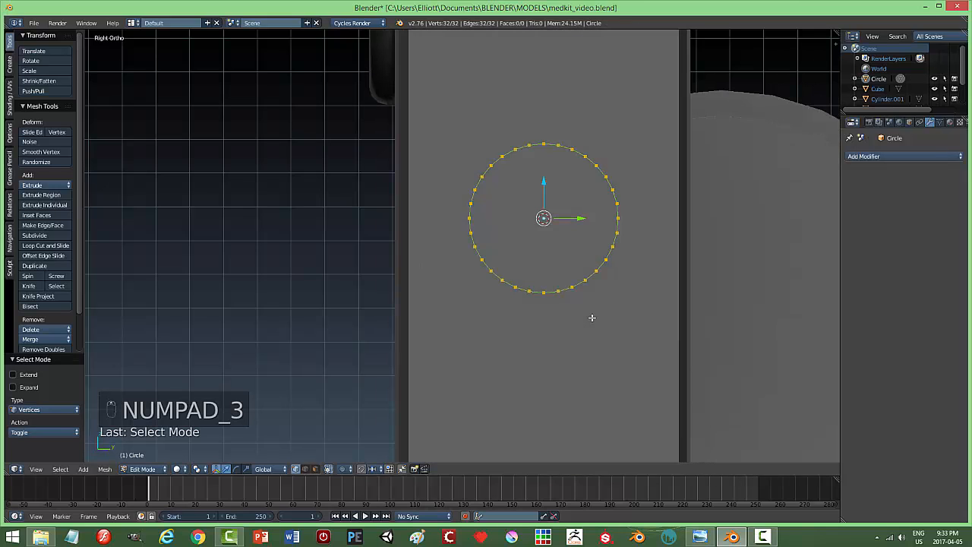
pyautogui.press('a')
pyautogui.press('a')
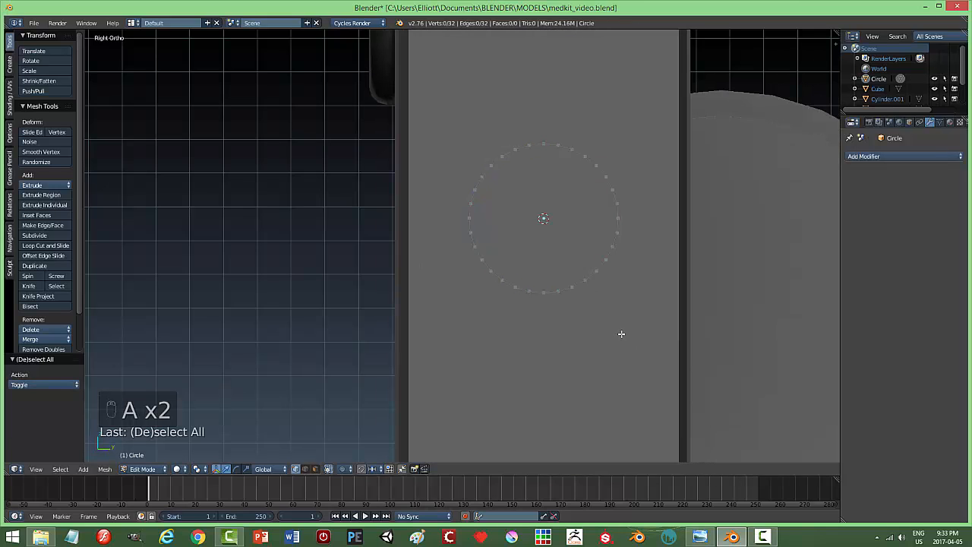
pyautogui.press('b')
pyautogui.moveTo(650, 343); pyautogui.dragTo(425, 225)
pyautogui.press('x')
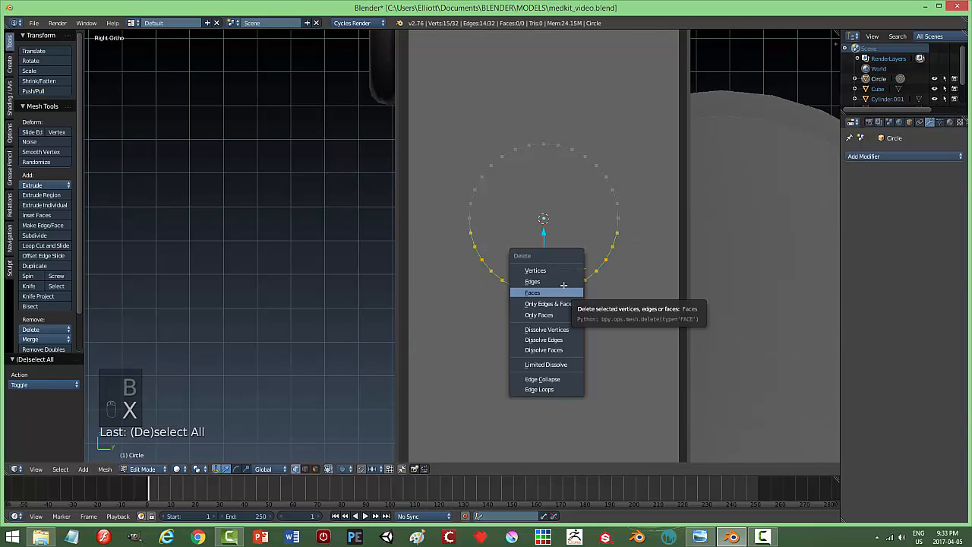
pyautogui.click(536, 270)
# Duplicate the whole half circle in place and rotate the copy 180° about the X axis
pyautogui.press('a')
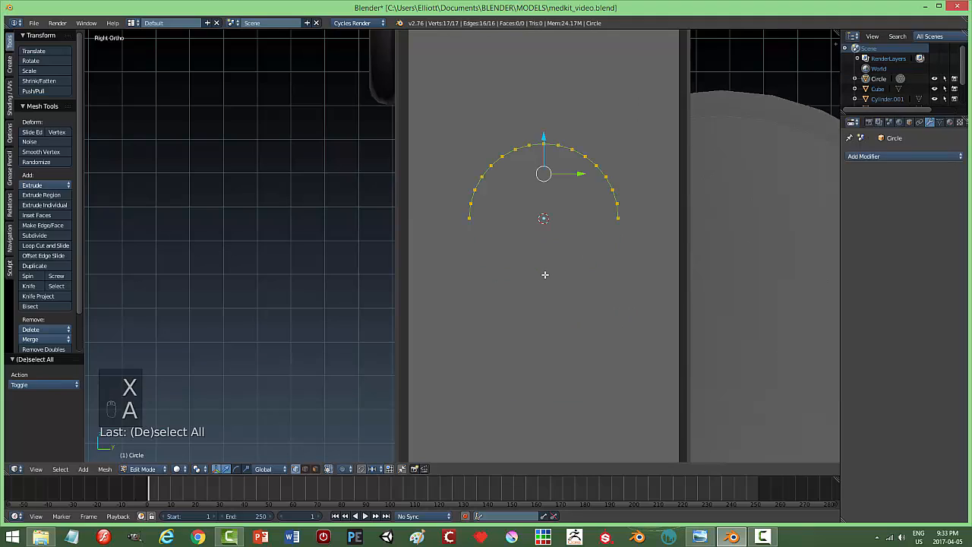
pyautogui.hotkey('shift', 'd')
pyautogui.rightClick(545, 274)
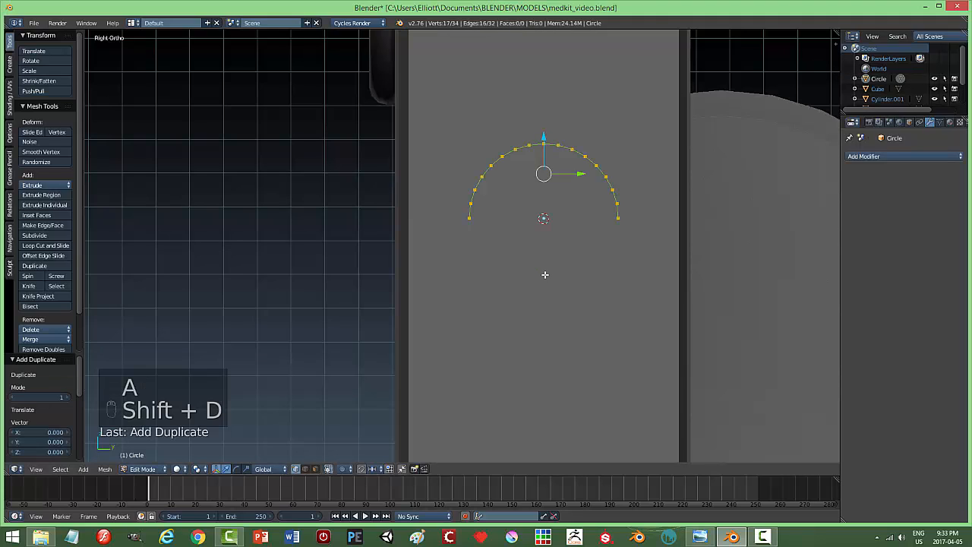
pyautogui.write('r')
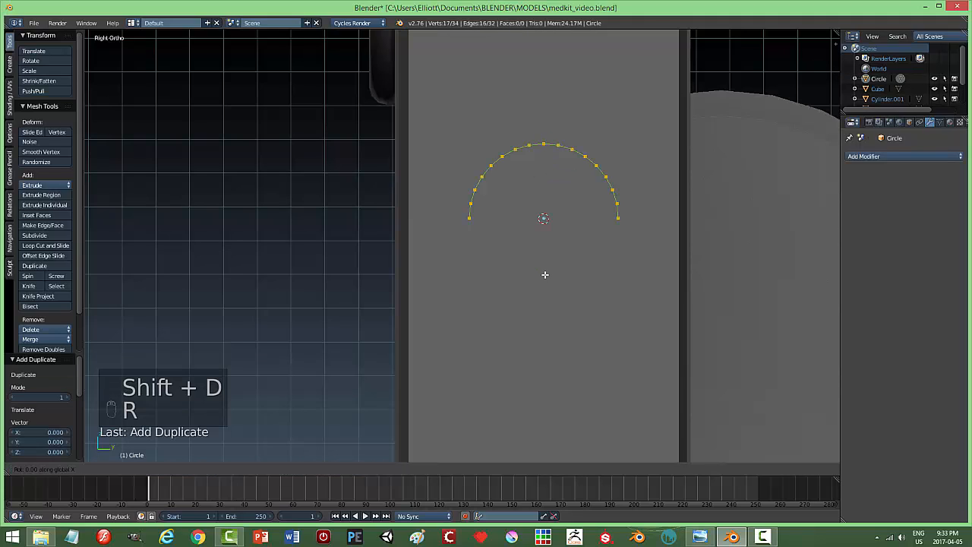
pyautogui.write('180')
pyautogui.press('Return')
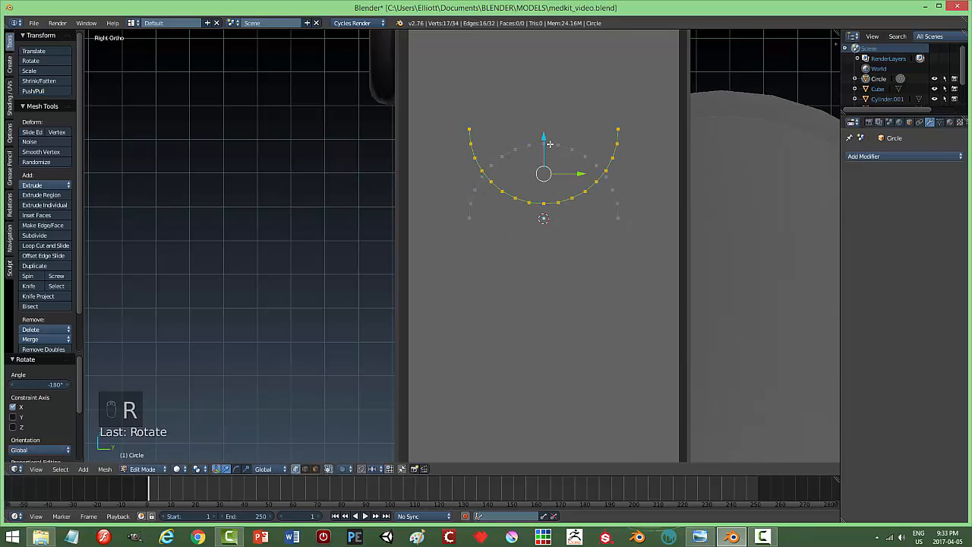
# Move the rotated arc about 0.092 down along the Z axis, below the original arc
pyautogui.press('g')
pyautogui.press('z')
pyautogui.click(563, 446)
pyautogui.scroll(-1, 458, 413)
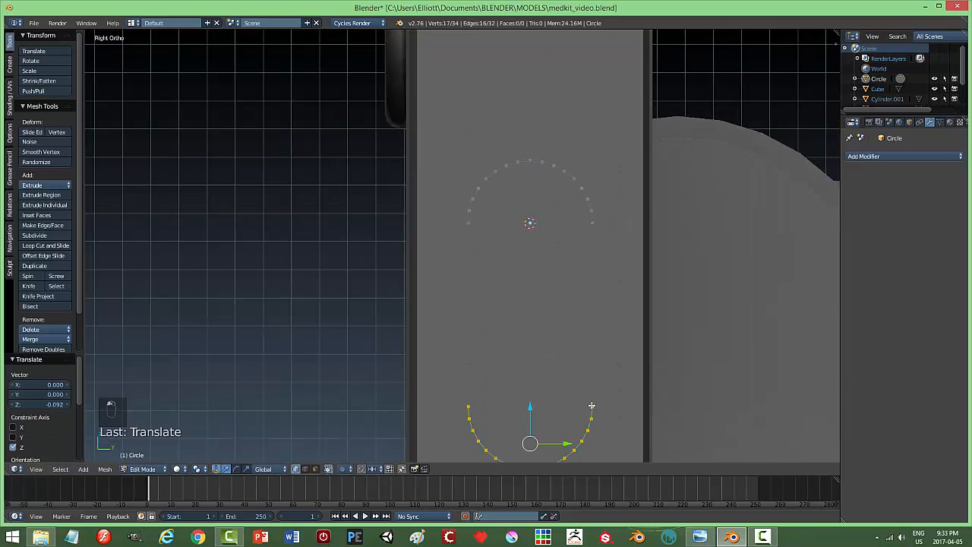
# Connect the open ends of the two arcs with an edge on each side and fill the closed slot outline with a face
pyautogui.rightClick(466, 401)
pyautogui.keyDown('shift'); pyautogui.rightClick(468, 223); pyautogui.keyUp('shift')
pyautogui.press('f')
pyautogui.rightClick(593, 406)
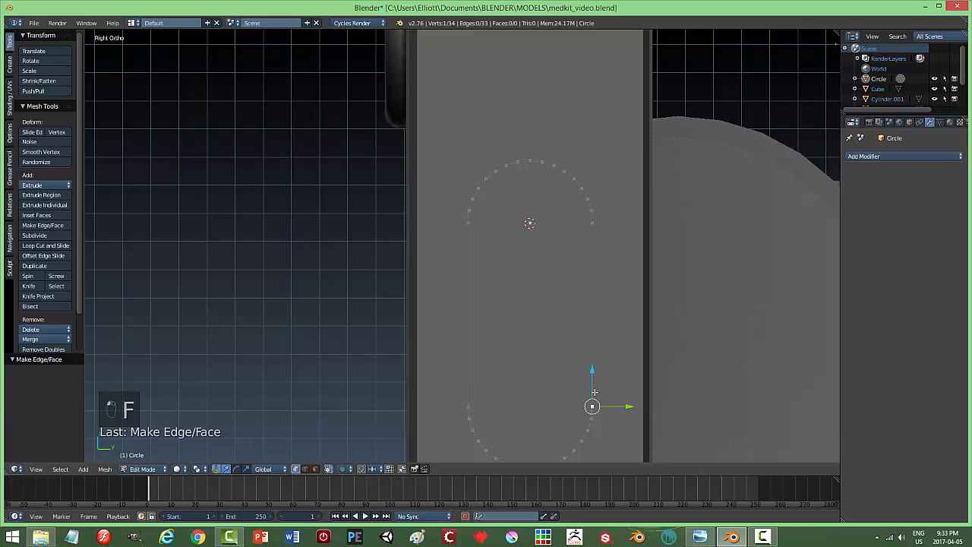
pyautogui.keyDown('shift'); pyautogui.rightClick(589, 223); pyautogui.keyUp('shift')
pyautogui.press('f')
pyautogui.press('a')
pyautogui.press('a')
pyautogui.press('f')
# Extrude the slot face a short distance outward along the X axis to give it thickness
pyautogui.moveTo(633, 271); pyautogui.dragTo(628, 250, button='middle')
pyautogui.press('e')
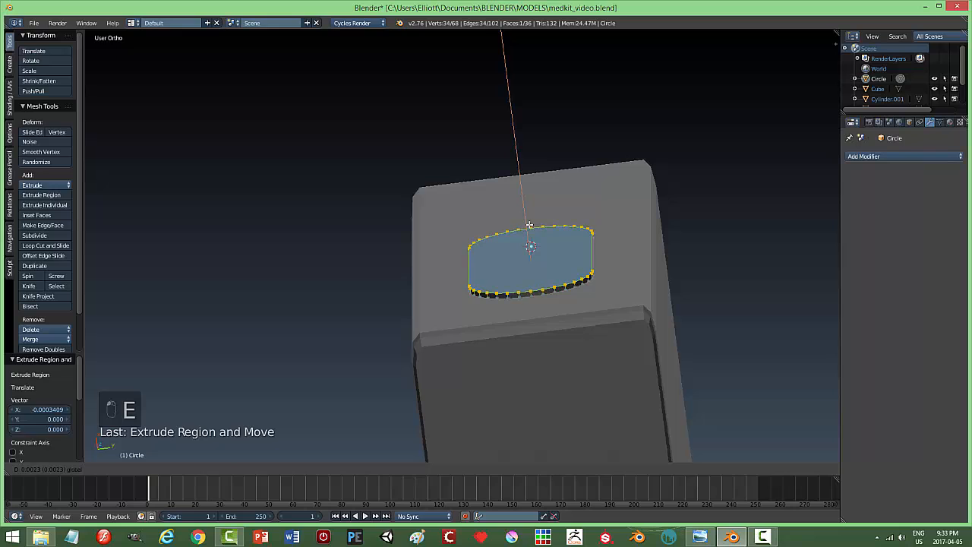
pyautogui.click(529, 226)
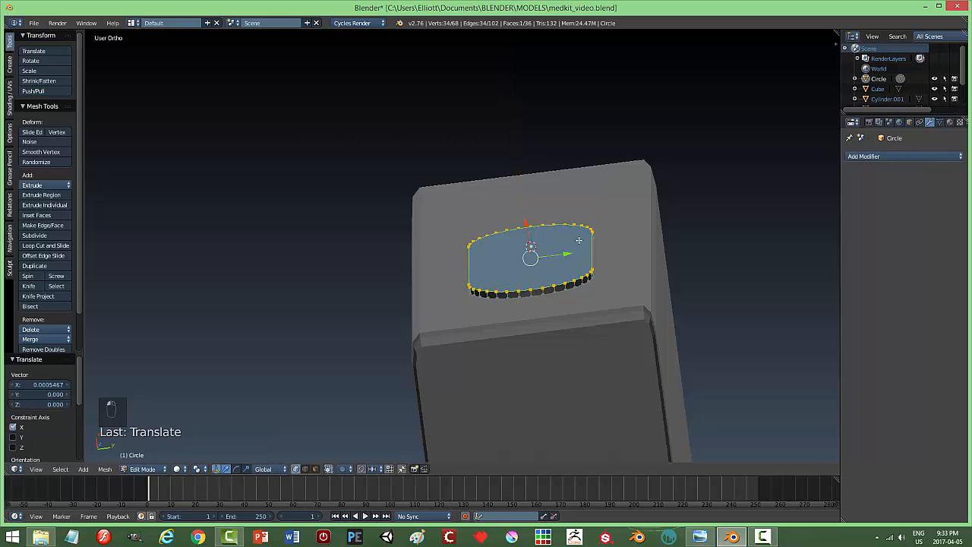
# Recalculate the normals of the entire slot mesh to the outside and return to Object Mode
pyautogui.press('a')
pyautogui.press('a')
pyautogui.press('a')
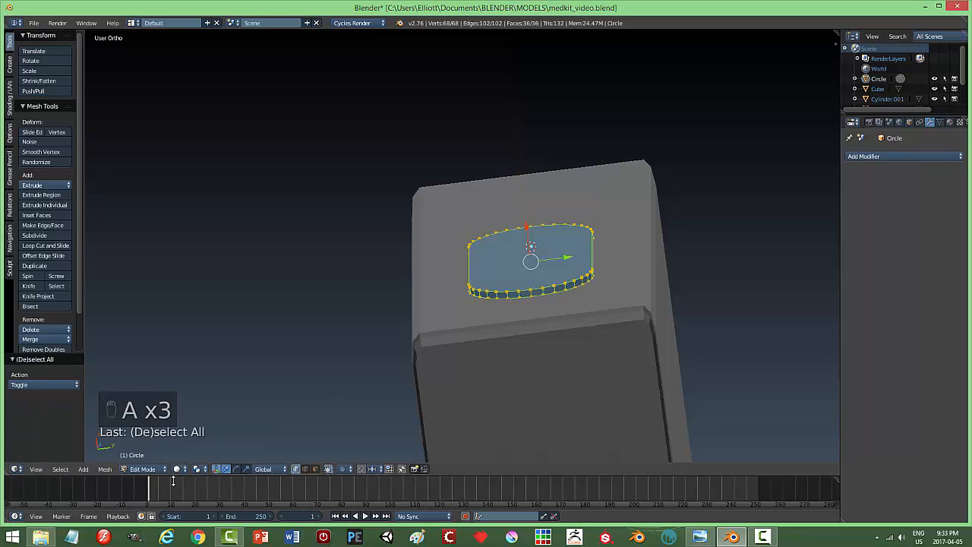
pyautogui.click(105, 469)
pyautogui.moveTo(140, 307)
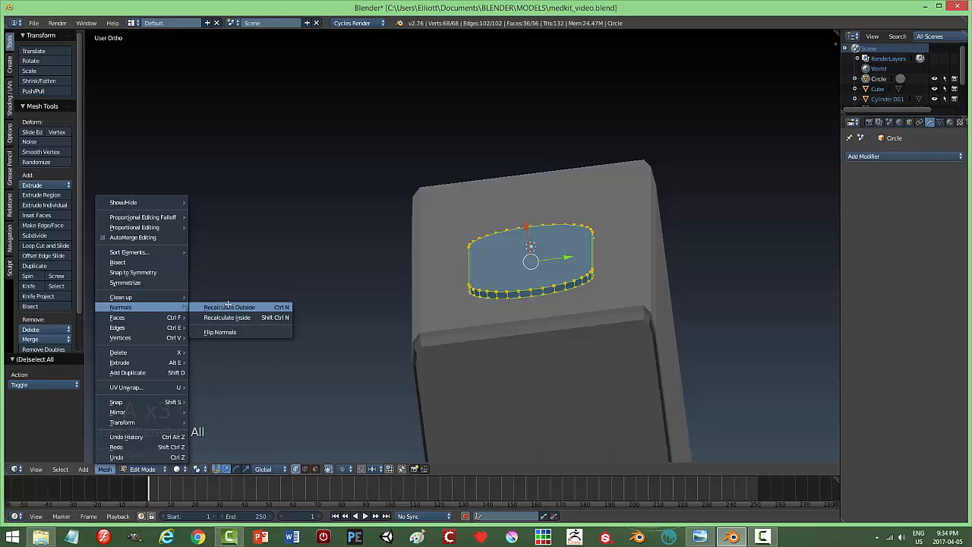
pyautogui.click(223, 306)
pyautogui.press('a')
pyautogui.press('Tab')
pyautogui.click(389, 380)
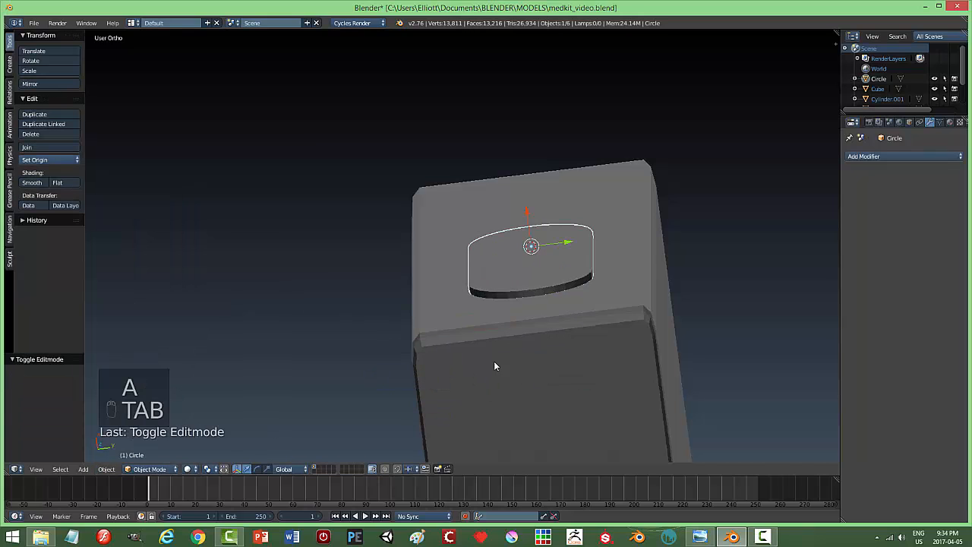
# Apply the slot object's rotation and scale
pyautogui.click(106, 469)
pyautogui.moveTo(121, 389)
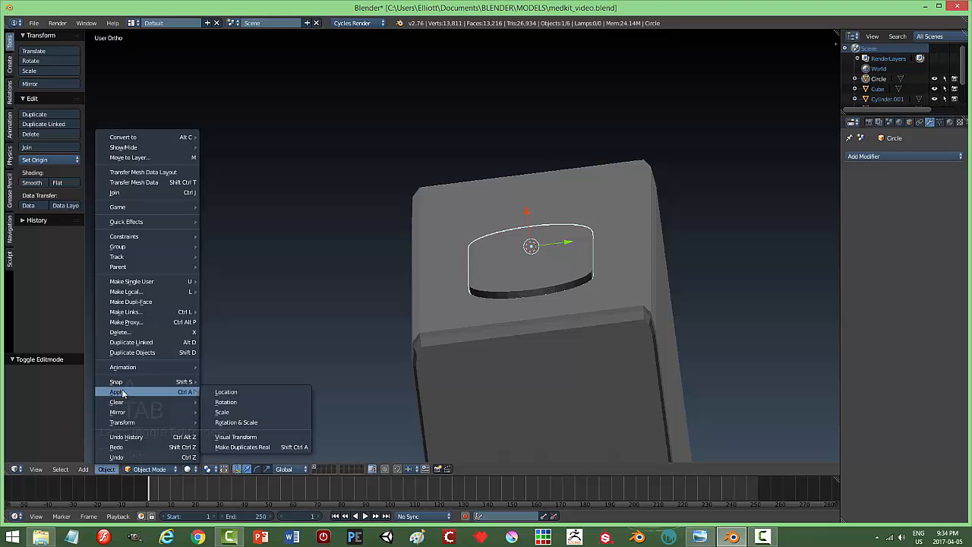
pyautogui.click(228, 422)
# Move the slot about 0.028 up along the Z axis on the latch's side, working from the right side view
pyautogui.press('KP_3')
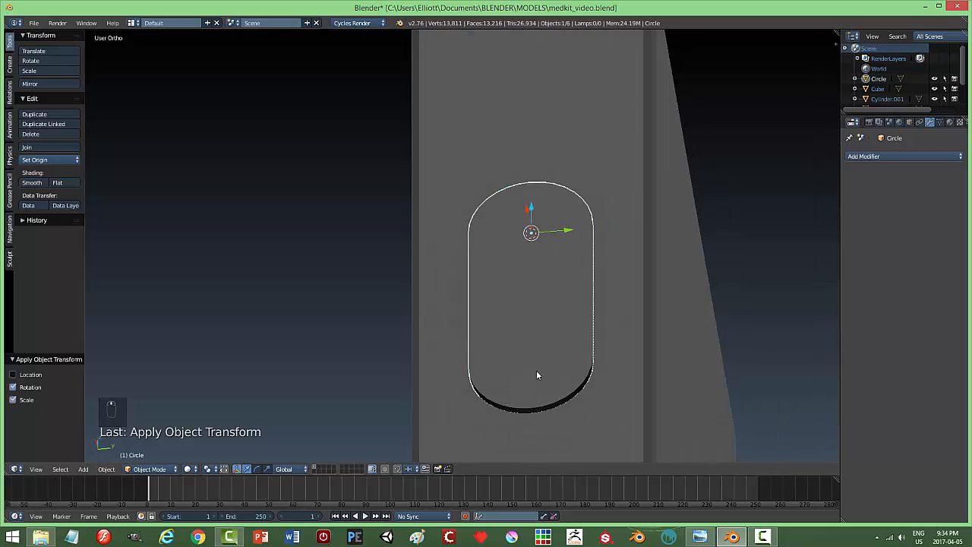
pyautogui.scroll(-5, 535, 372)
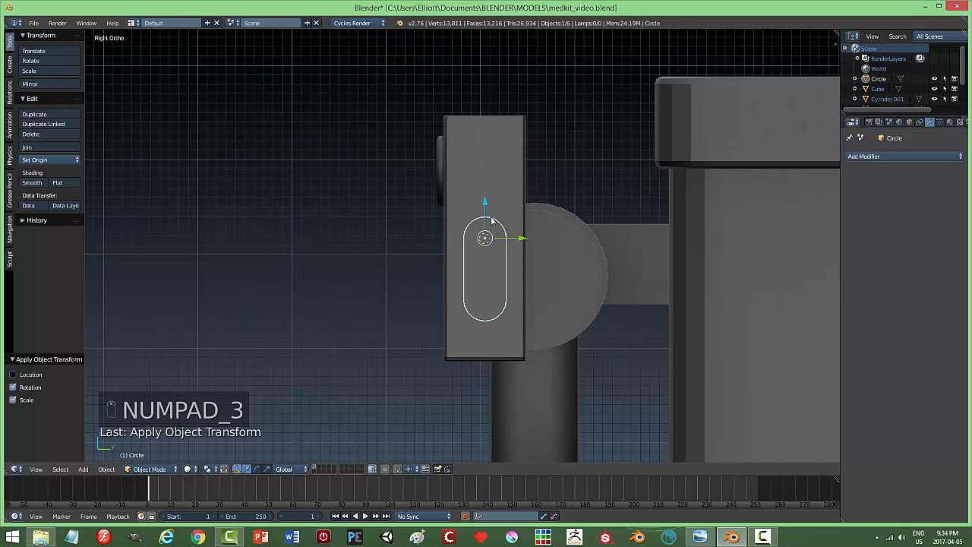
pyautogui.press('g')
pyautogui.press('z')
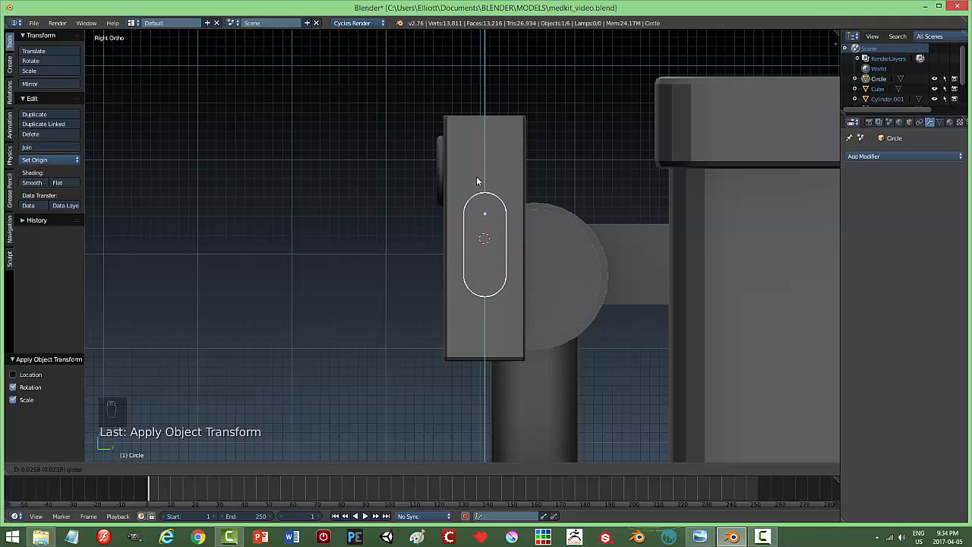
pyautogui.click(477, 181)
# Move the slot about 0.003 outward along the X axis and thicken it by scaling about 1.923 along X
pyautogui.moveTo(478, 180); pyautogui.dragTo(494, 210, button='middle')
pyautogui.press('g')
pyautogui.press('x')
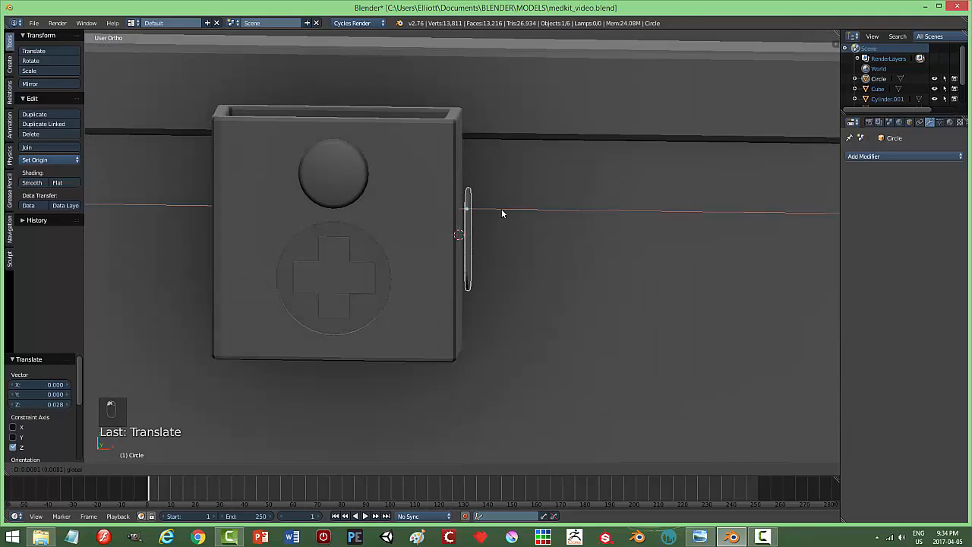
pyautogui.click(496, 211)
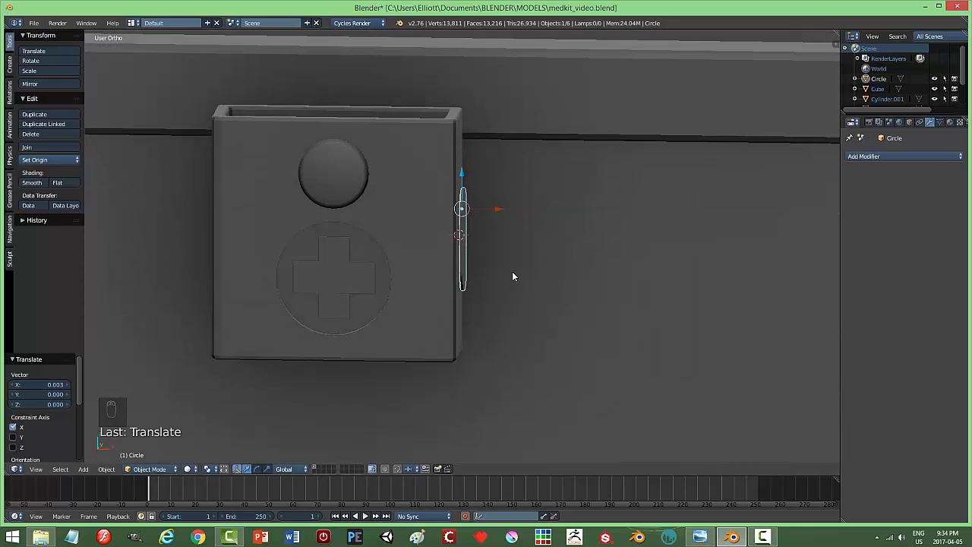
pyautogui.press('s')
pyautogui.press('x')
pyautogui.click(603, 281)
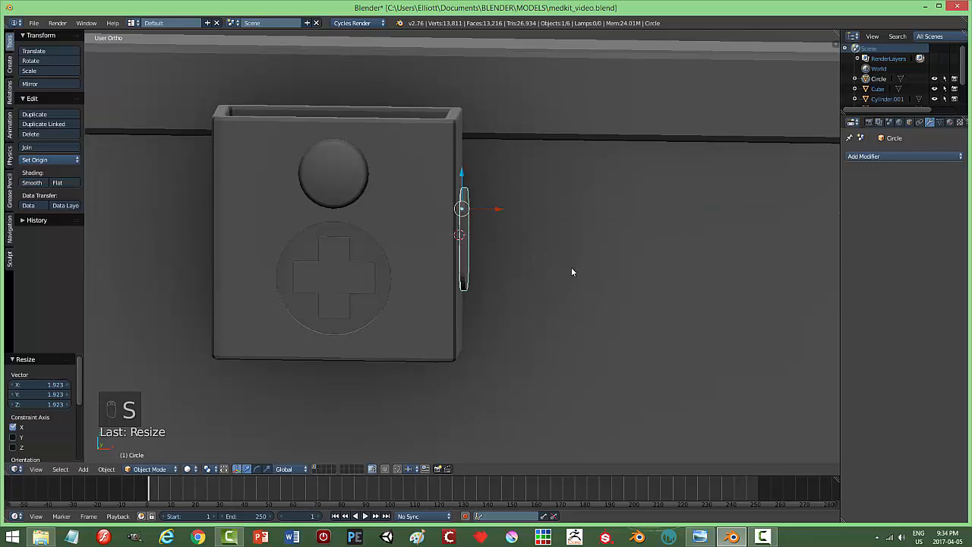
# Set the slot's origin to its geometry and move it about 0.004 inward along X so it intersects the latch's side
pyautogui.click(23, 159)
pyautogui.click(45, 181)
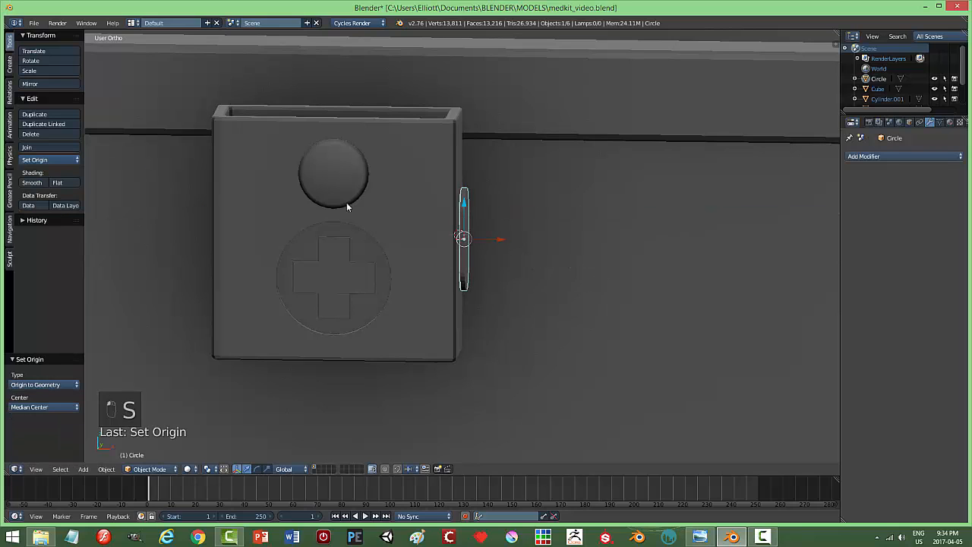
pyautogui.press('g')
pyautogui.press('x')
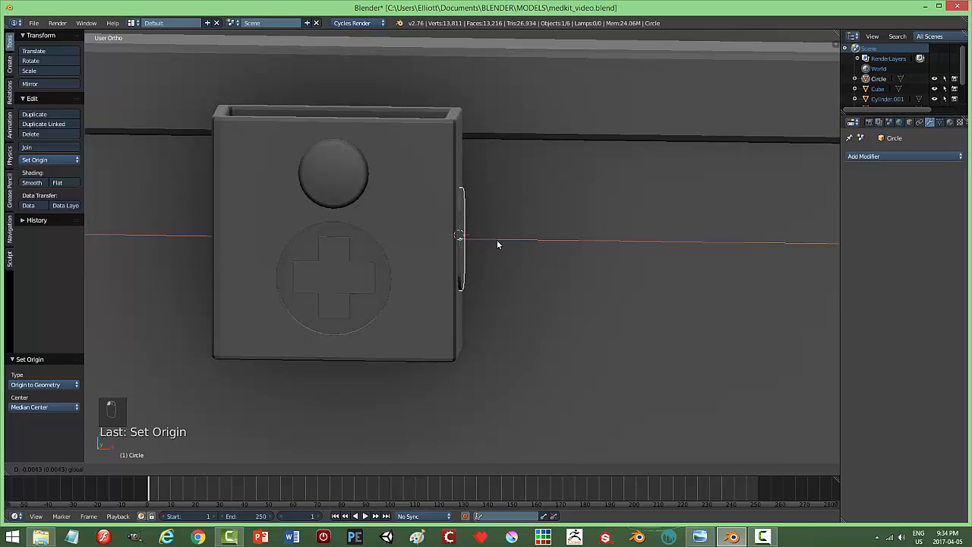
pyautogui.click(497, 240)
# Duplicate the slot about 0.262 along negative X onto the latch's opposite side and nudge the copy about 0.001 further outward
pyautogui.hotkey('shift', 'd')
pyautogui.press('x')
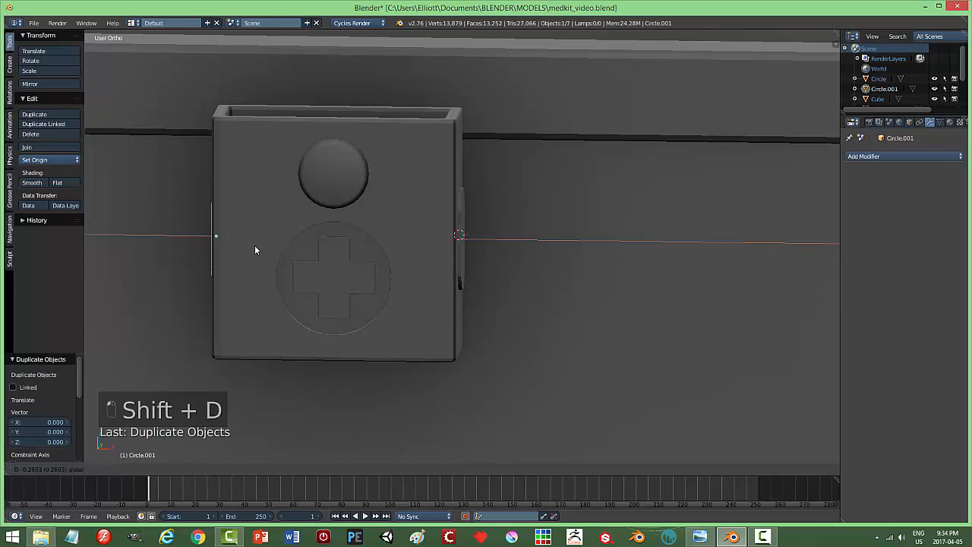
pyautogui.click(255, 249)
pyautogui.press('KP_1')
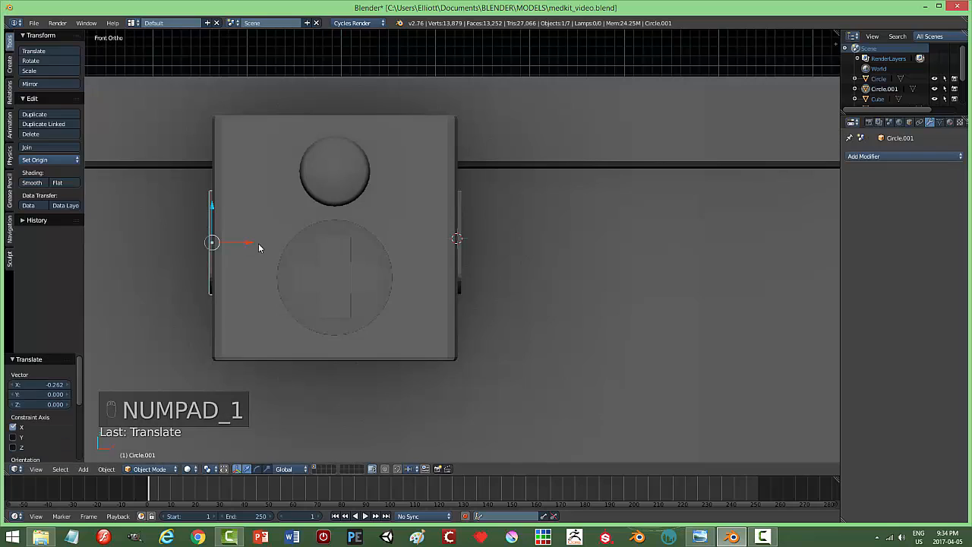
pyautogui.moveTo(241, 243); pyautogui.dragTo(250, 244)
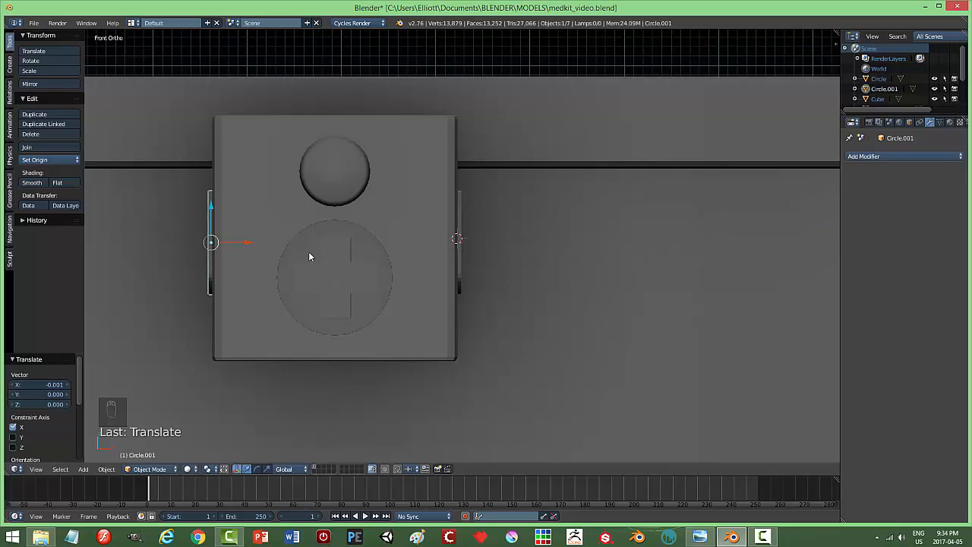
# Join the slots on both sides of the latch into one object
pyautogui.keyDown('shift'); pyautogui.rightClick(454, 209); pyautogui.keyUp('shift')
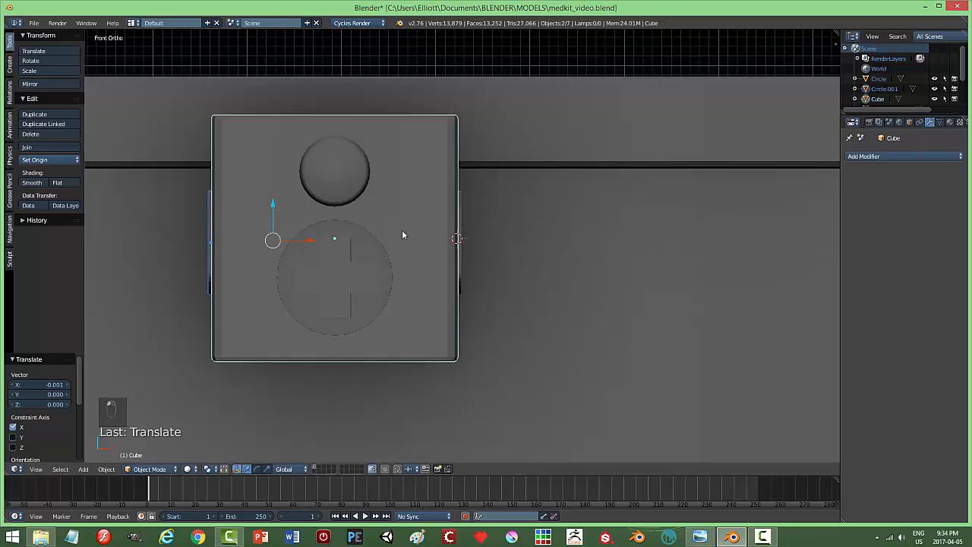
pyautogui.rightClick(210, 219)
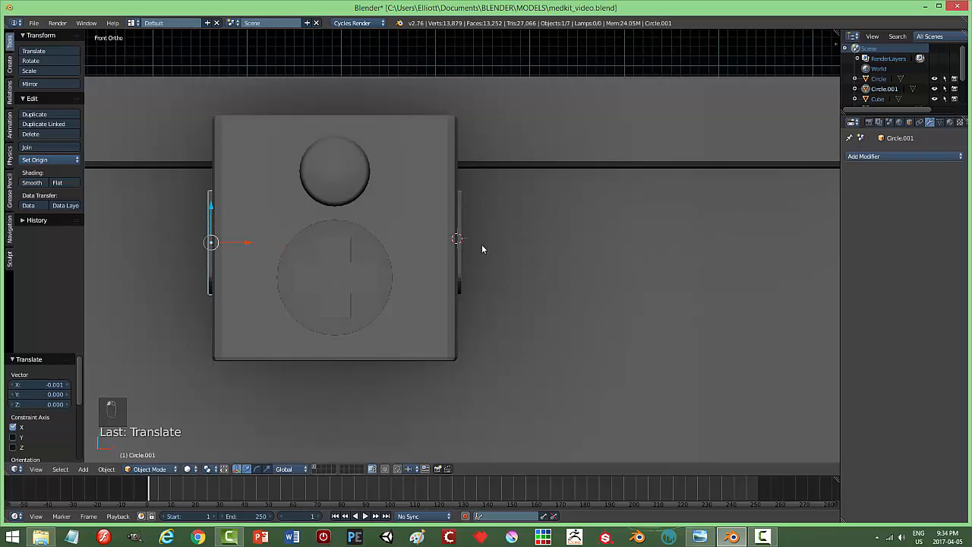
pyautogui.keyDown('shift'); pyautogui.rightClick(459, 228); pyautogui.keyUp('shift')
pyautogui.hotkey('ctrl', 'j')
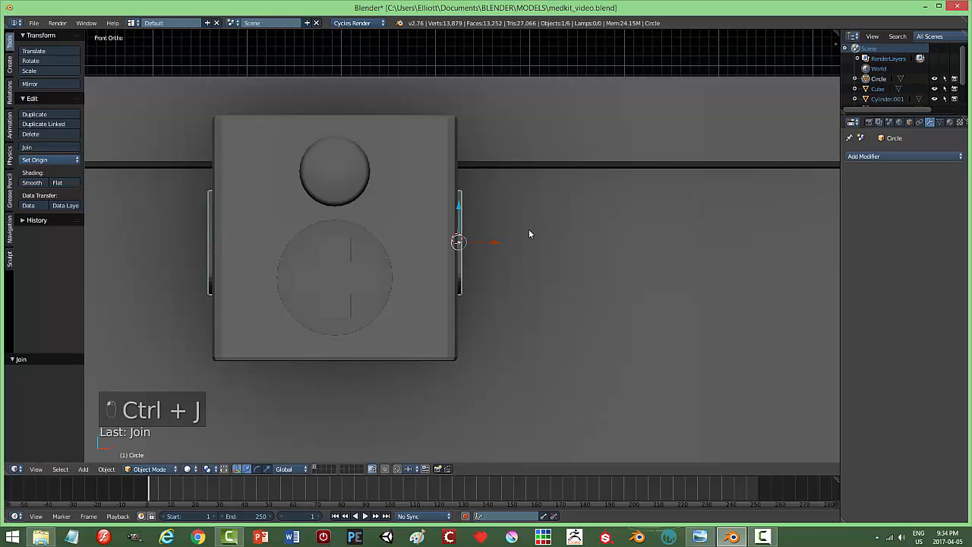
# Add a Boolean modifier to the latch box, set to Difference with the Circle object as cutter, and apply it
pyautogui.rightClick(414, 189)
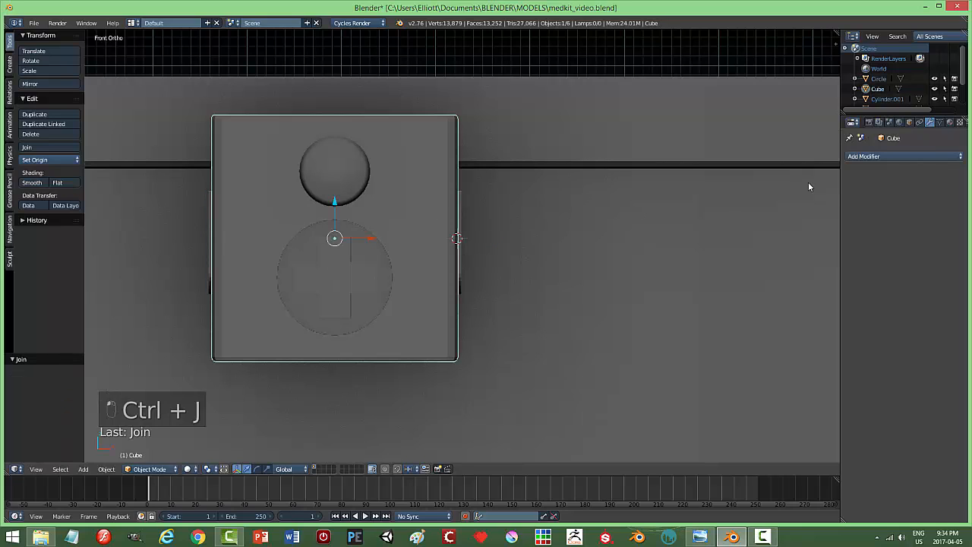
pyautogui.click(863, 156)
pyautogui.click(782, 206)
pyautogui.click(873, 214)
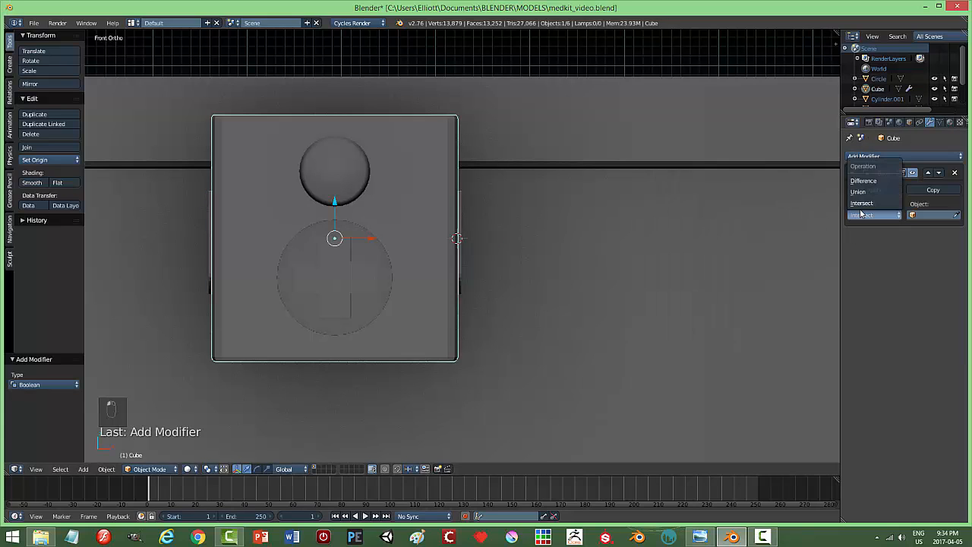
pyautogui.click(874, 189)
pyautogui.click(956, 215)
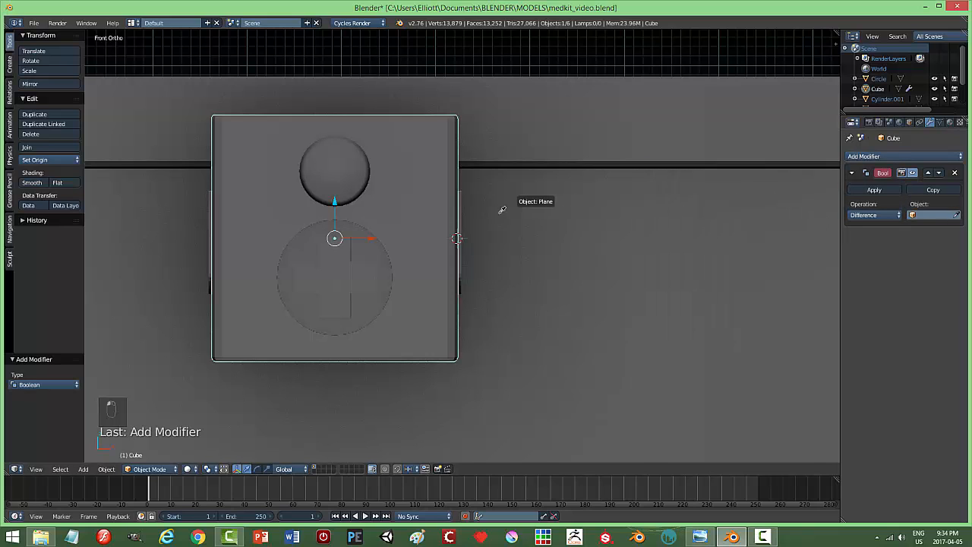
pyautogui.click(459, 216)
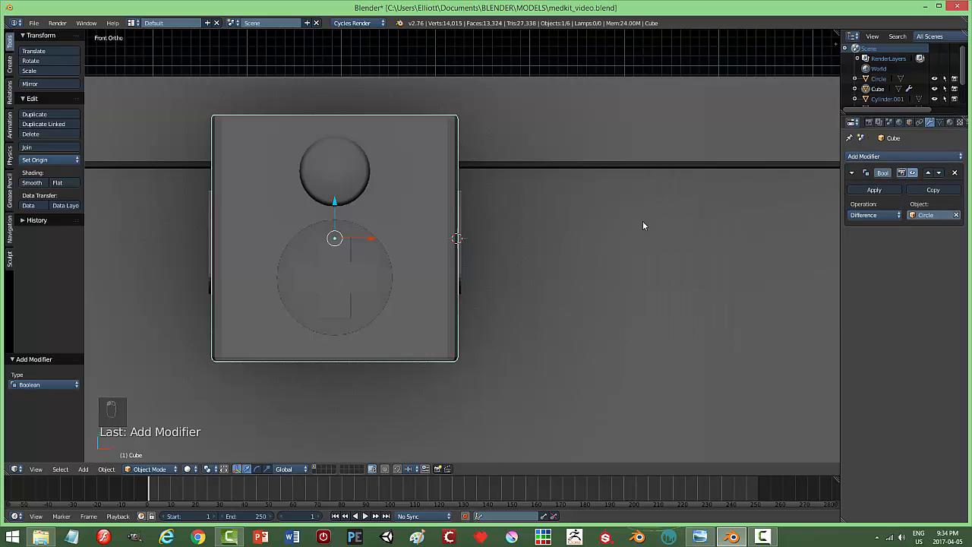
pyautogui.click(874, 190)
# Delete the joined slot cutter object from the latch's sides
pyautogui.moveTo(545, 216); pyautogui.dragTo(400, 244, button='middle')
pyautogui.rightClick(476, 228)
pyautogui.press('h')
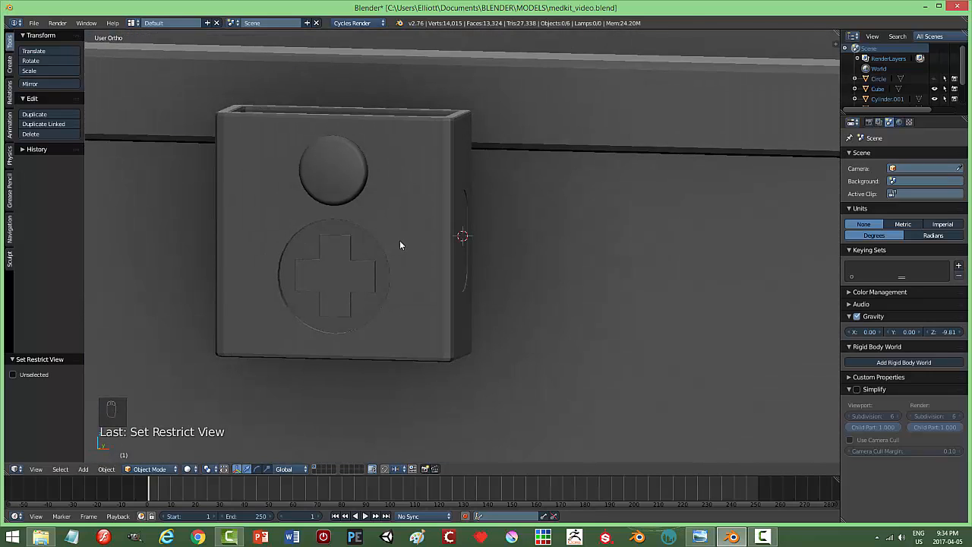
pyautogui.hotkey('alt', 'h')
pyautogui.press('x')
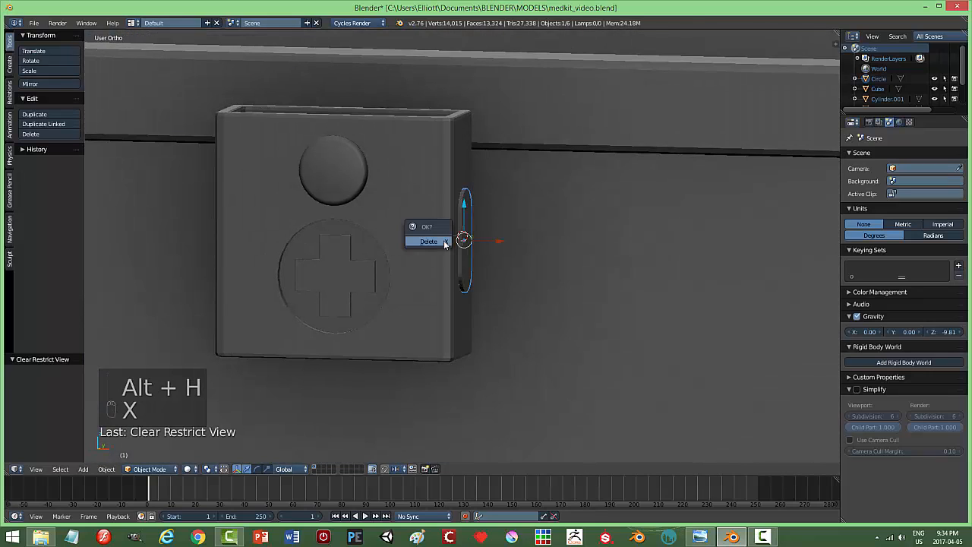
pyautogui.click(443, 240)
# Duplicate the latch's round front button in place in Edit Mode and separate the copy into its own object
pyautogui.rightClick(332, 180)
pyautogui.press('Tab')
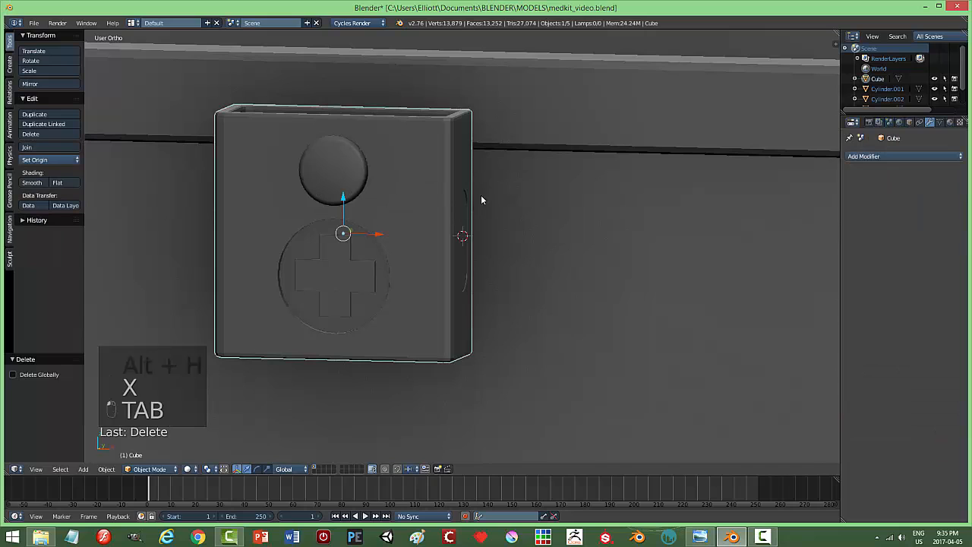
pyautogui.press('Tab')
pyautogui.click(340, 178)
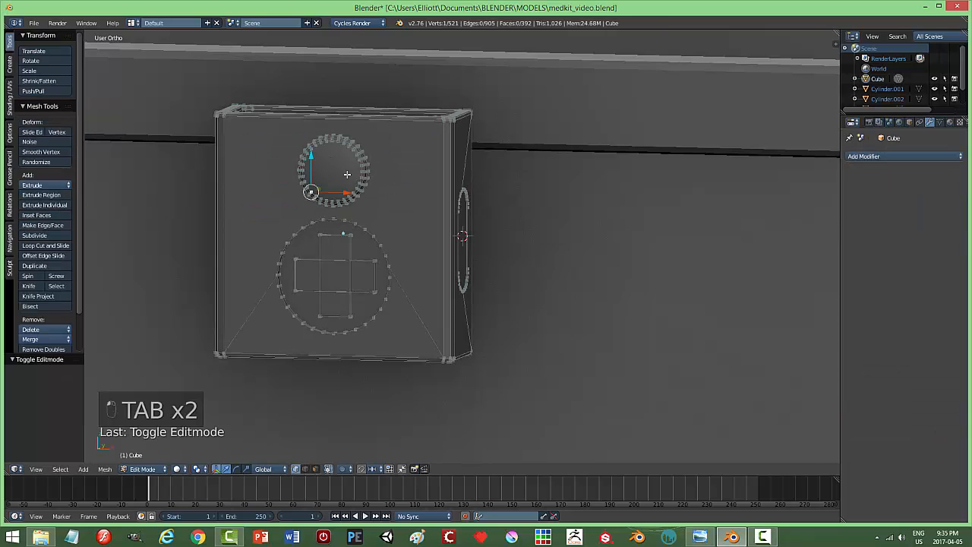
pyautogui.hotkey('ctrl', 'l')
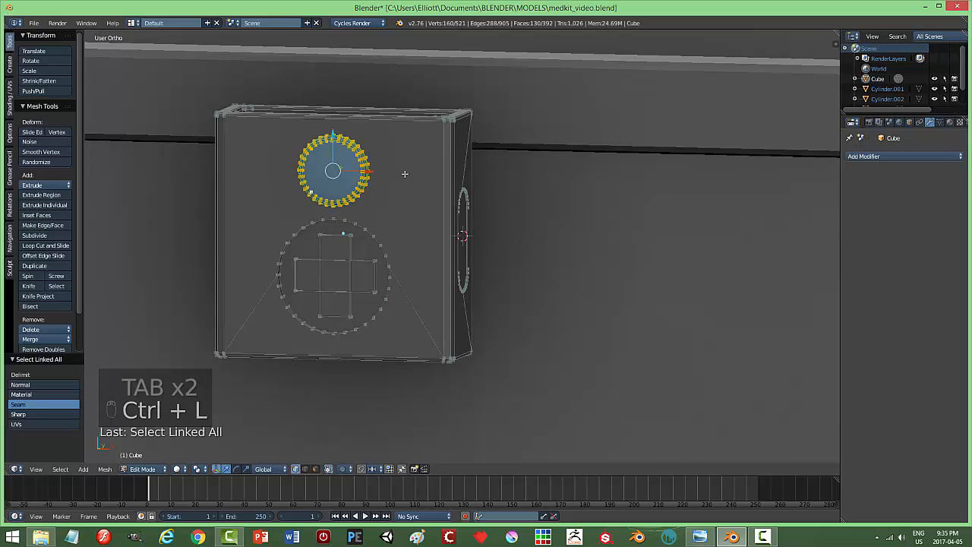
pyautogui.hotkey('shift', 'd')
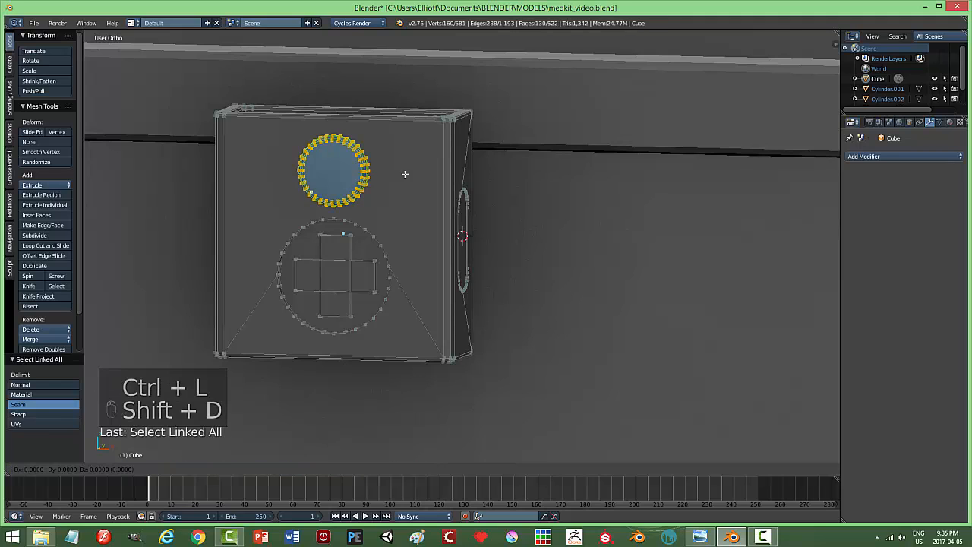
pyautogui.rightClick(404, 174)
pyautogui.press('p')
pyautogui.click(405, 174)
pyautogui.press('Tab')
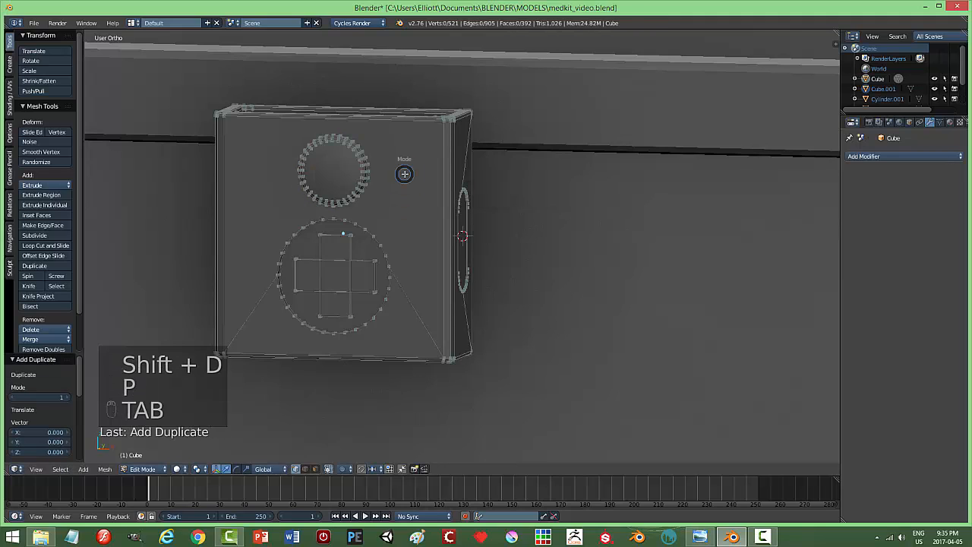
# Set the button copy's origin to its geometry and move it about 0.163 along the X axis, past the latch's side
pyautogui.rightClick(343, 185)
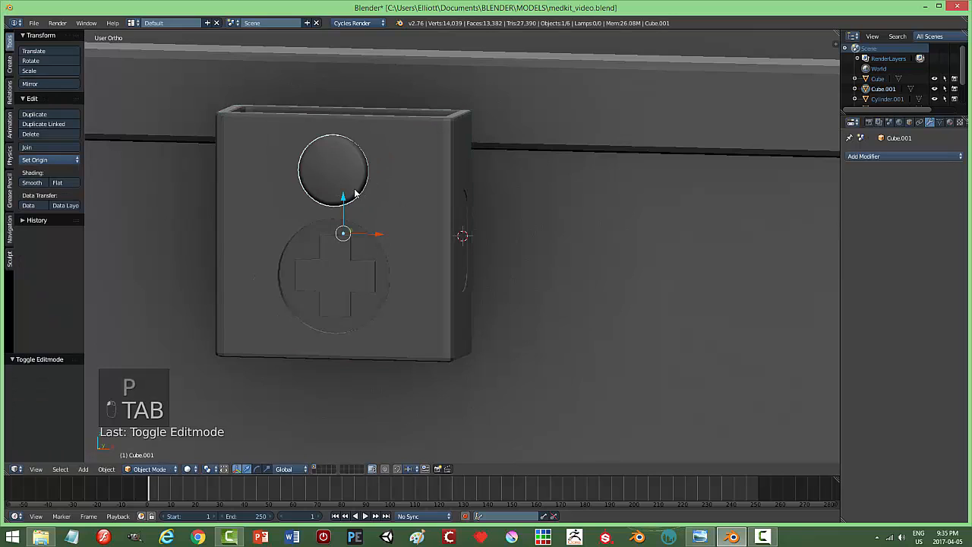
pyautogui.click(45, 160)
pyautogui.click(46, 180)
pyautogui.moveTo(364, 173); pyautogui.dragTo(512, 205)
# Rotate the button copy 90° about the Z axis and move it about 0.060 along Y beside the latch's side face
pyautogui.moveTo(512, 205); pyautogui.dragTo(423, 164, button='middle')
pyautogui.press('r')
pyautogui.press('z')
pyautogui.press('9')
pyautogui.press('0')
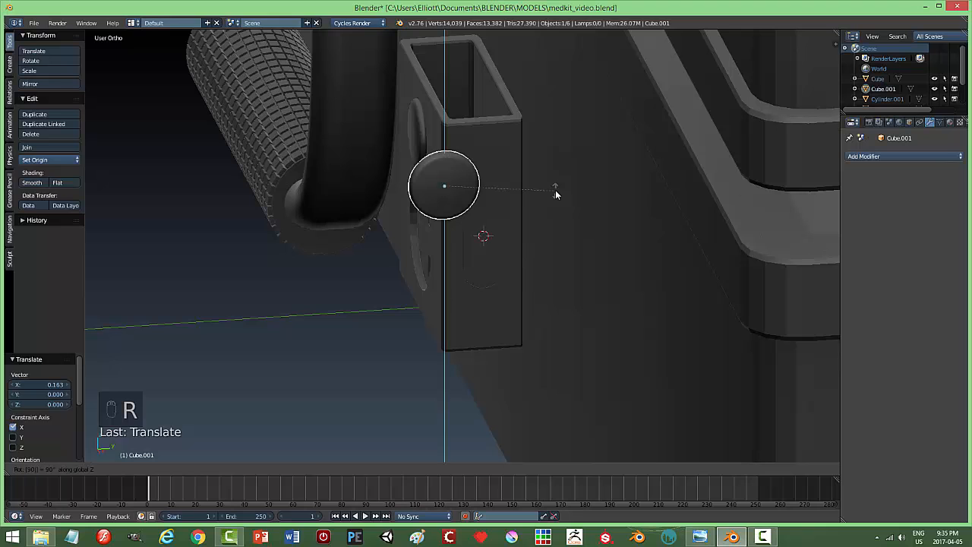
pyautogui.click(555, 190)
pyautogui.moveTo(476, 190); pyautogui.dragTo(532, 191)
# Scale the button copy down to about 0.27 and move it along X toward the latch's side face
pyautogui.moveTo(562, 210); pyautogui.dragTo(644, 210, button='middle')
pyautogui.press('s')
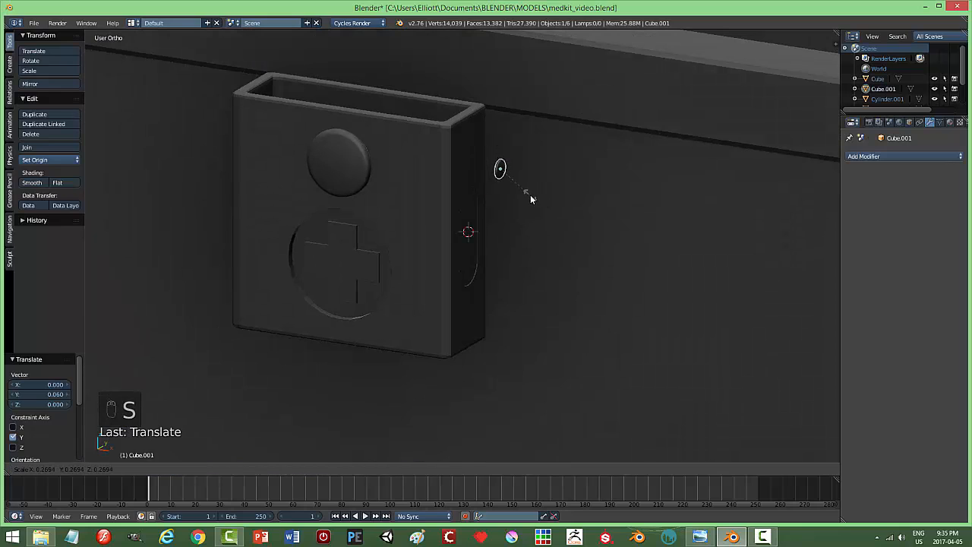
pyautogui.click(524, 192)
pyautogui.moveTo(532, 177); pyautogui.dragTo(504, 174)
pyautogui.moveTo(592, 182); pyautogui.dragTo(516, 178, button='middle')
pyautogui.moveTo(534, 177); pyautogui.dragTo(515, 168)
# Lower the small button about 0.042 along Z within the side slot, scale it by about 0.704 and nudge it along X
pyautogui.press('KP_3')
pyautogui.moveTo(484, 139); pyautogui.dragTo(480, 177)
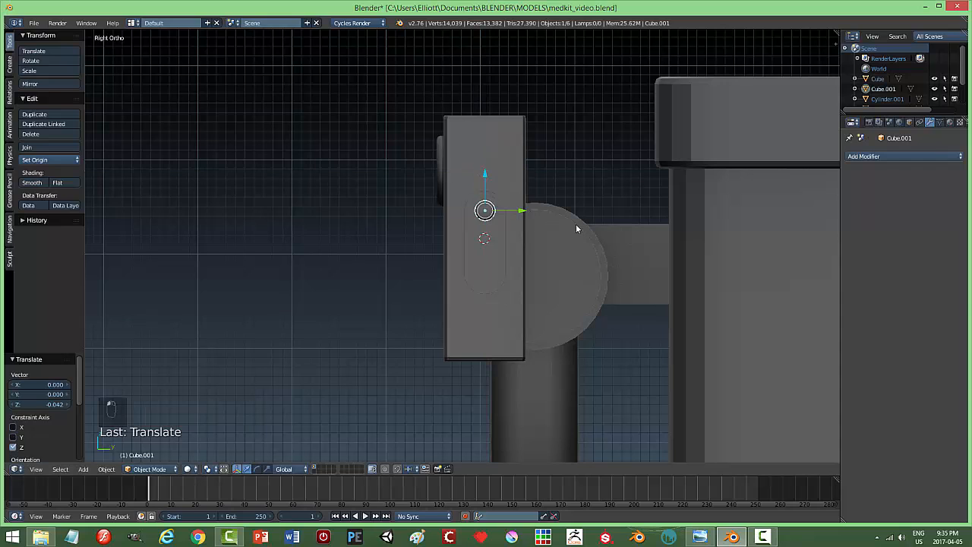
pyautogui.press('s')
pyautogui.click(549, 216)
pyautogui.moveTo(549, 215); pyautogui.dragTo(523, 158, button='middle')
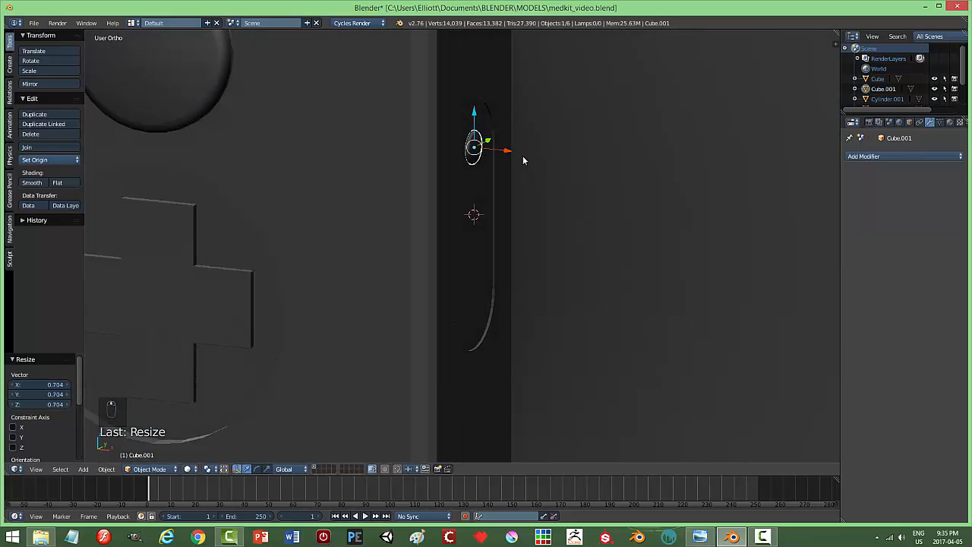
pyautogui.moveTo(507, 154); pyautogui.dragTo(505, 153)
# Add an Array modifier to the small button with relative offsets of 0 in X and -1.5 in Z
pyautogui.moveTo(601, 194); pyautogui.dragTo(512, 190, button='middle')
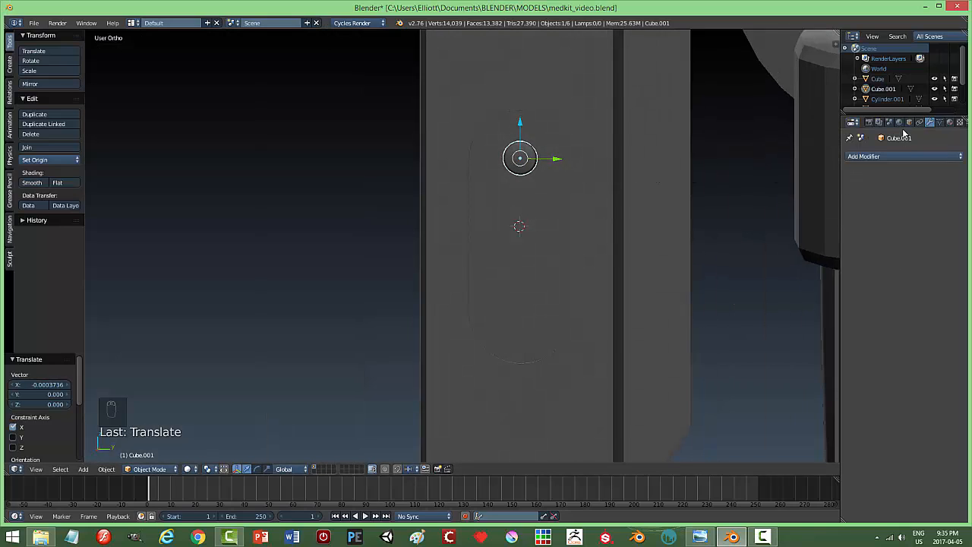
pyautogui.click(874, 156)
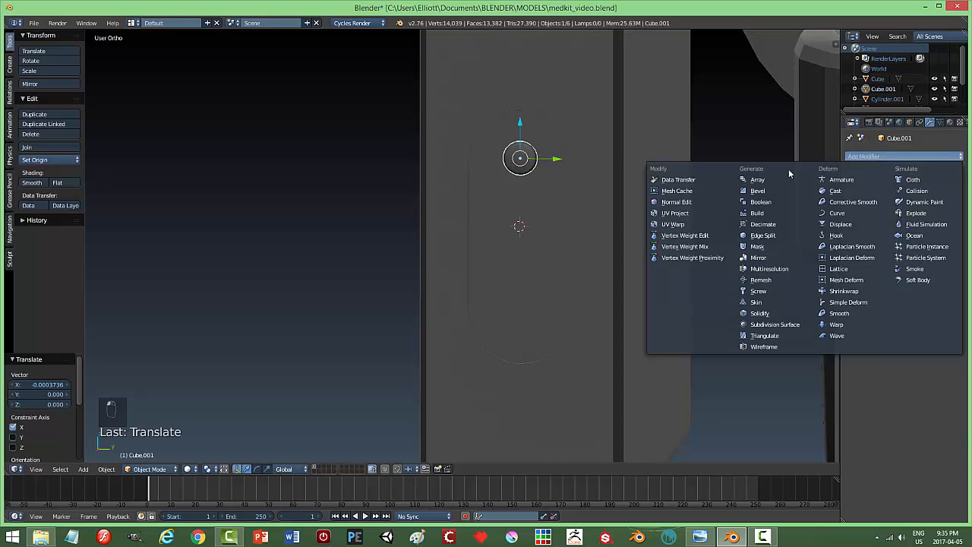
pyautogui.click(759, 179)
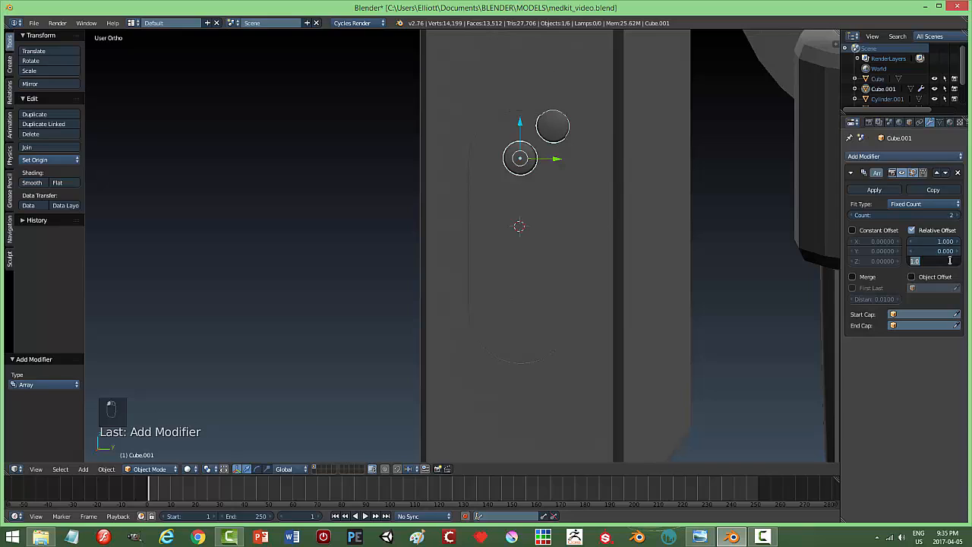
pyautogui.write('-1')
pyautogui.press('Return')
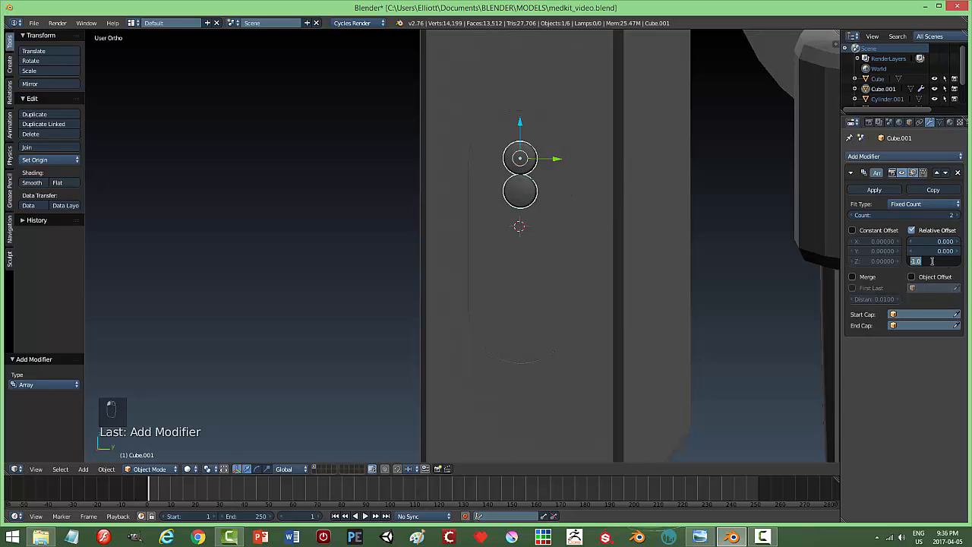
pyautogui.press('Return')
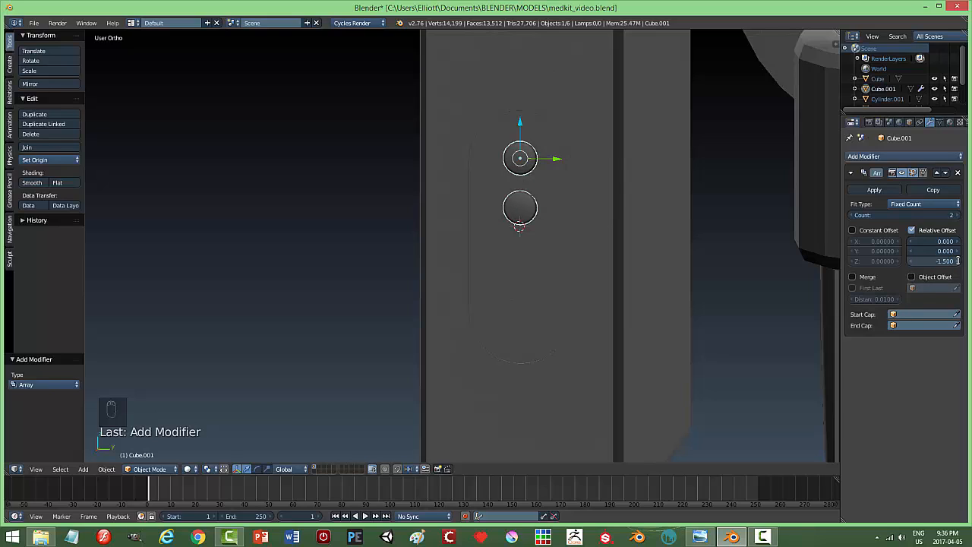
# Set the button array's count to 5 and its Z relative offset to -1.2
pyautogui.click(958, 216)
pyautogui.click(958, 216)
pyautogui.moveTo(598, 240); pyautogui.dragTo(502, 184, button='middle')
pyautogui.press('a')
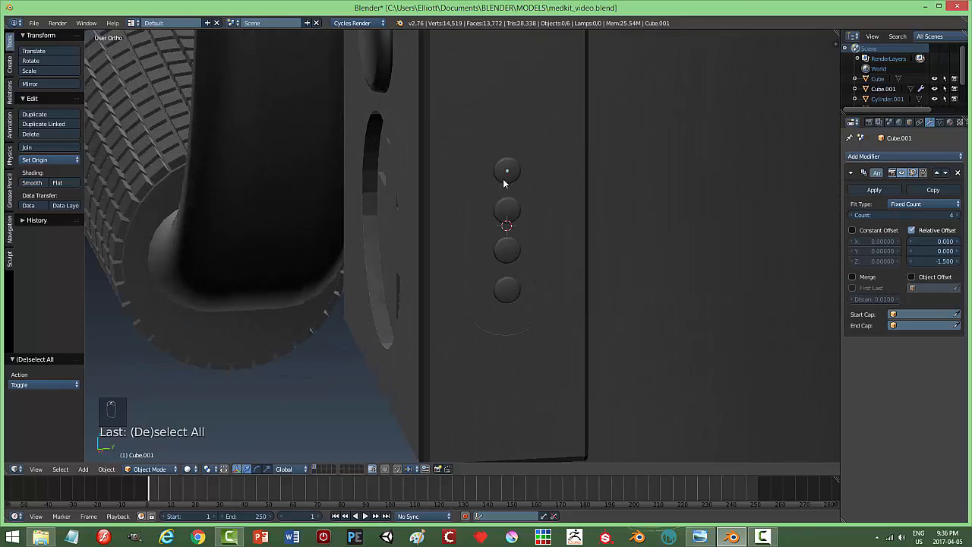
pyautogui.moveTo(942, 260)
pyautogui.mouseDown()
pyautogui.moveTo(911, 261)
pyautogui.moveTo(949, 260)
pyautogui.mouseUp()
pyautogui.click(957, 216)
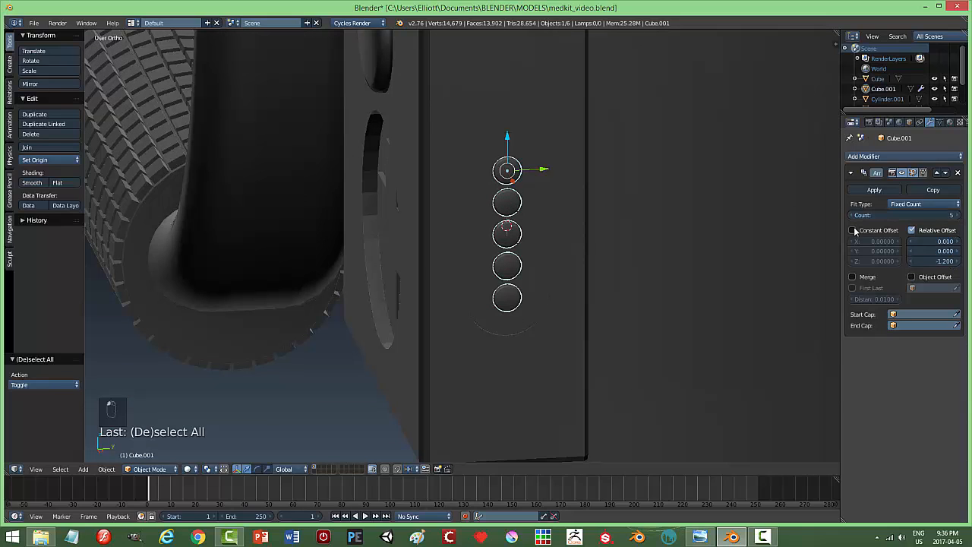
# Shift the button column about -0.009 along Y and duplicate it about 0.018 along Y as a second column
pyautogui.hotkey('shift', 'd')
pyautogui.press('y')
pyautogui.click(529, 171)
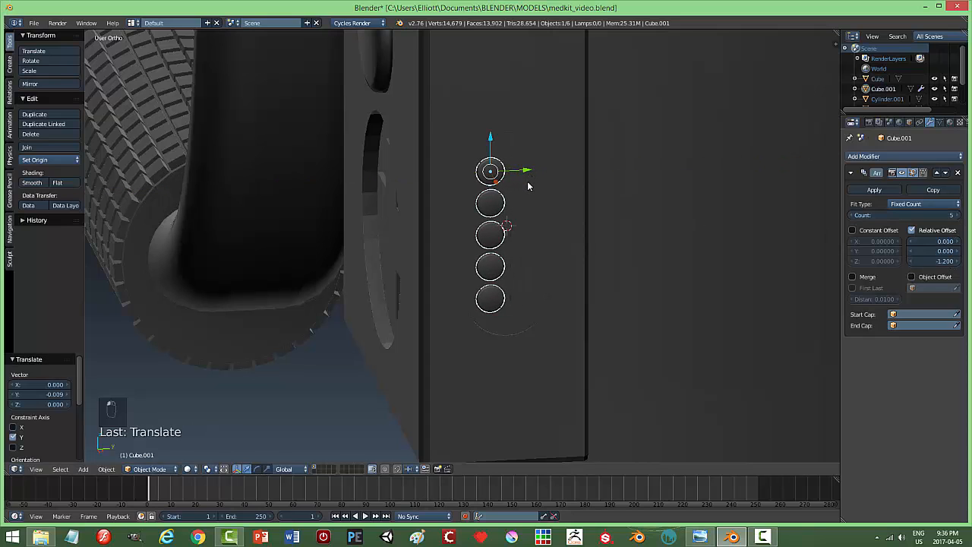
pyautogui.hotkey('shift', 'd')
pyautogui.press('x')
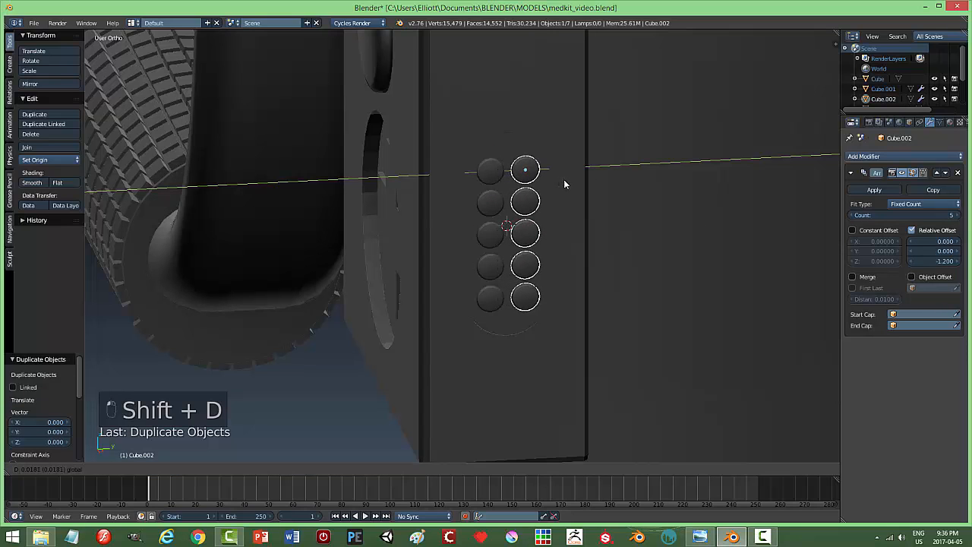
pyautogui.click(564, 179)
pyautogui.press('a')
# Shift both button columns together about -0.001 along Y to centre them in the slot
pyautogui.moveTo(625, 228); pyautogui.dragTo(618, 165, button='middle')
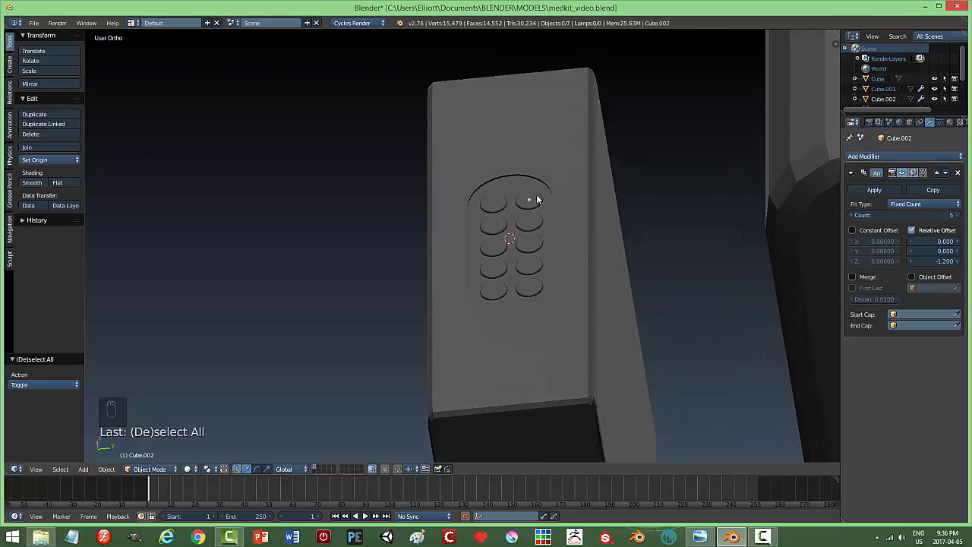
pyautogui.keyDown('shift'); pyautogui.rightClick(513, 202); pyautogui.keyUp('shift')
pyautogui.moveTo(551, 203); pyautogui.dragTo(549, 201)
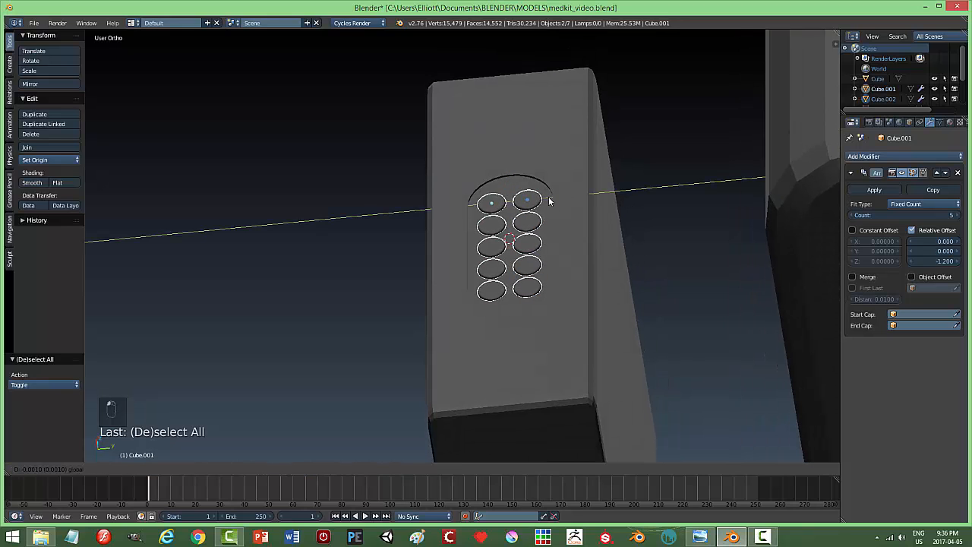
pyautogui.click(550, 199)
pyautogui.moveTo(551, 199); pyautogui.dragTo(614, 286, button='middle')
pyautogui.press('a')
pyautogui.scroll(-4, 680, 300)
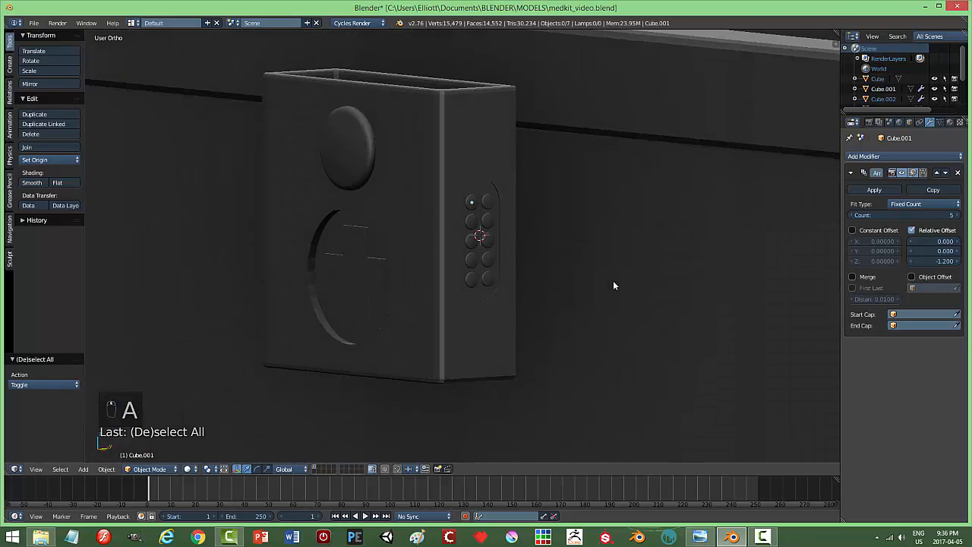
# Apply the Array modifiers of both button columns and join the columns into one object
pyautogui.click(873, 189)
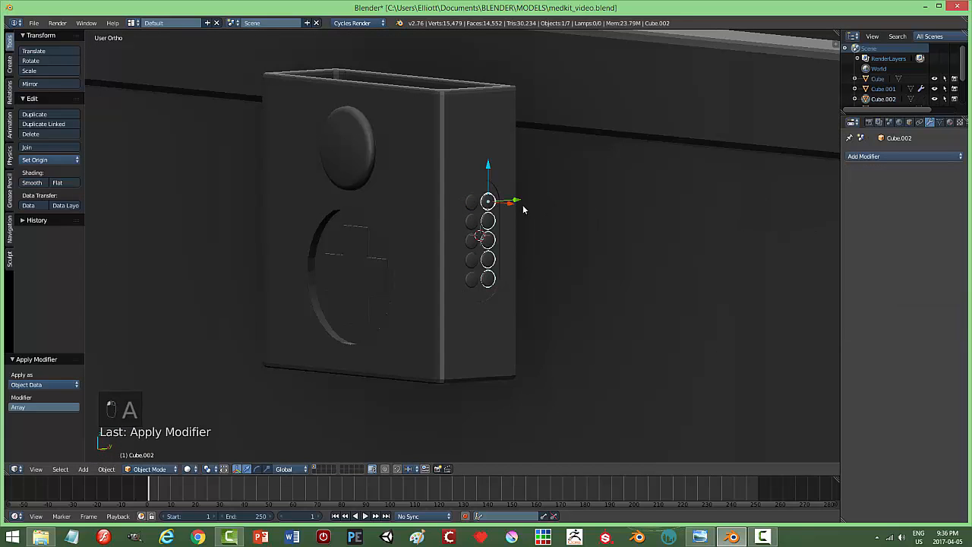
pyautogui.hotkey('ctrl', 'z')
pyautogui.click(868, 188)
pyautogui.keyDown('shift'); pyautogui.rightClick(489, 221); pyautogui.keyUp('shift')
pyautogui.hotkey('ctrl', 'j')
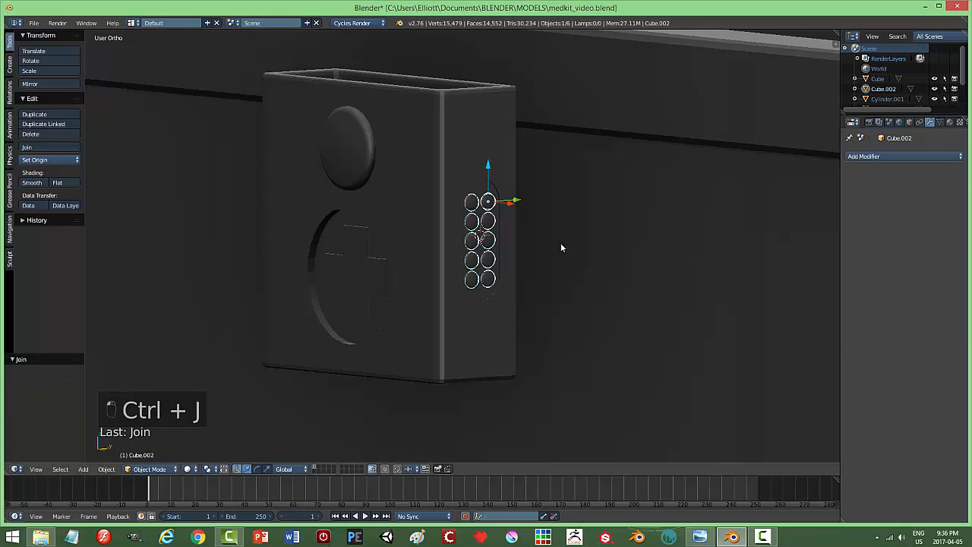
# Duplicate the button grid about -0.301 along X beyond the latch's opposite side and rotate the copy 180° about Z
pyautogui.hotkey('shift', 'd')
pyautogui.rightClick(546, 260)
pyautogui.moveTo(546, 261); pyautogui.dragTo(503, 202, button='middle')
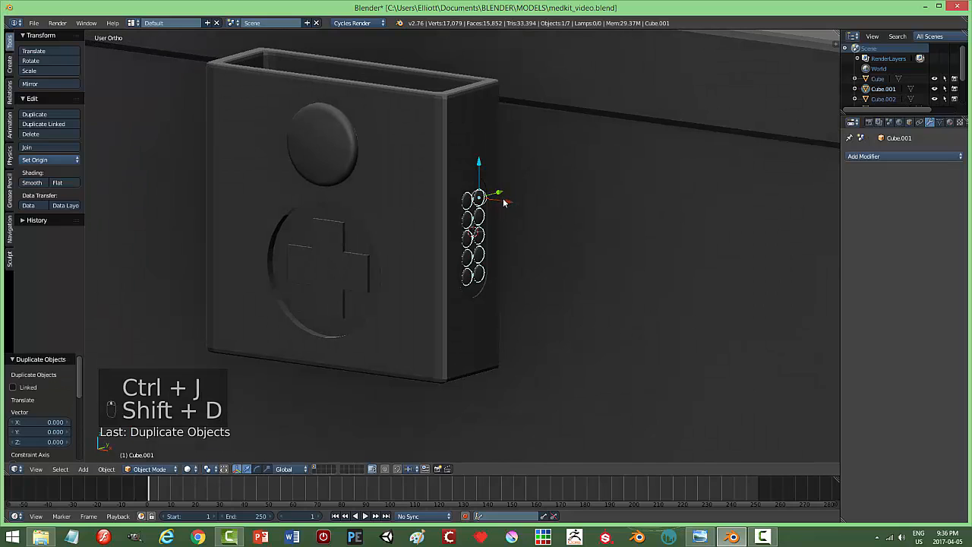
pyautogui.moveTo(503, 202); pyautogui.dragTo(444, 204)
pyautogui.click(221, 204)
pyautogui.moveTo(244, 230); pyautogui.dragTo(312, 241, button='middle')
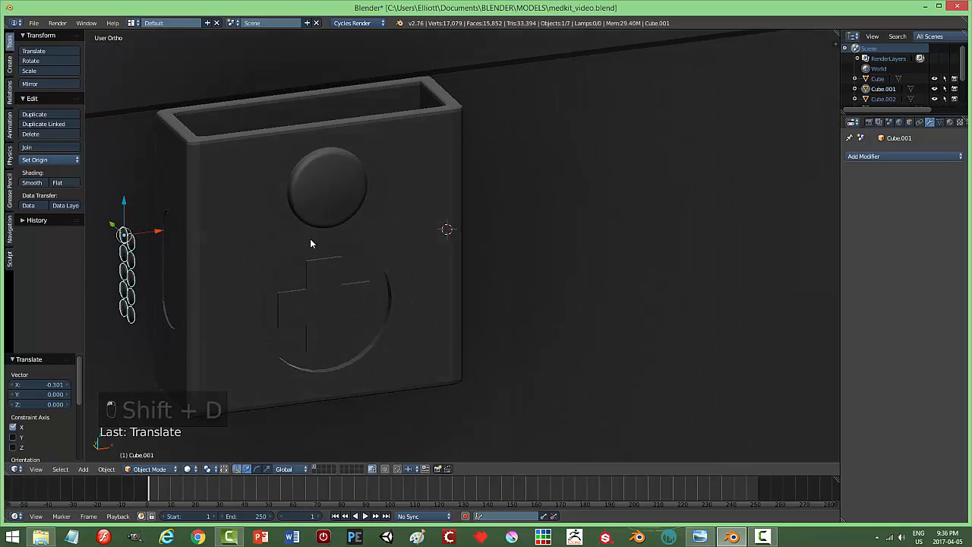
pyautogui.write('rz180')
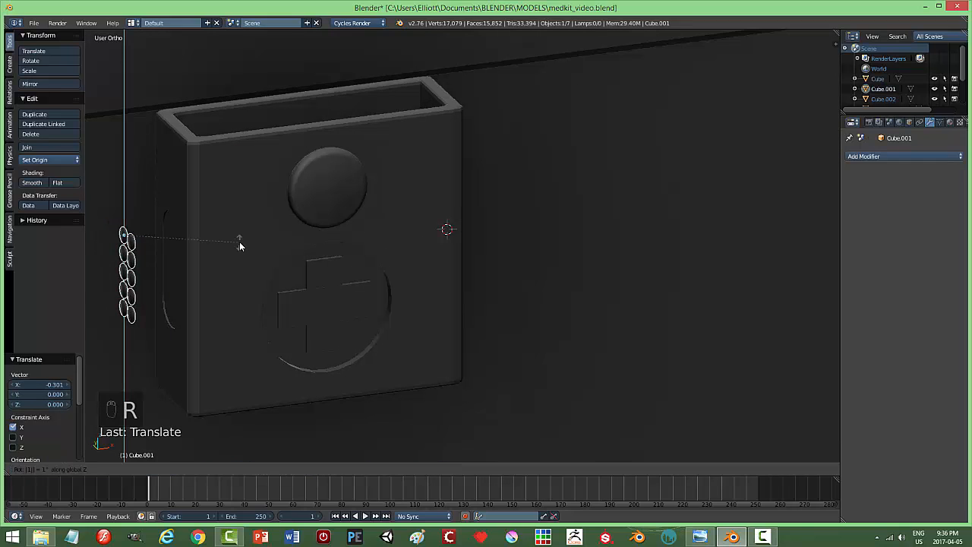
pyautogui.click(239, 241)
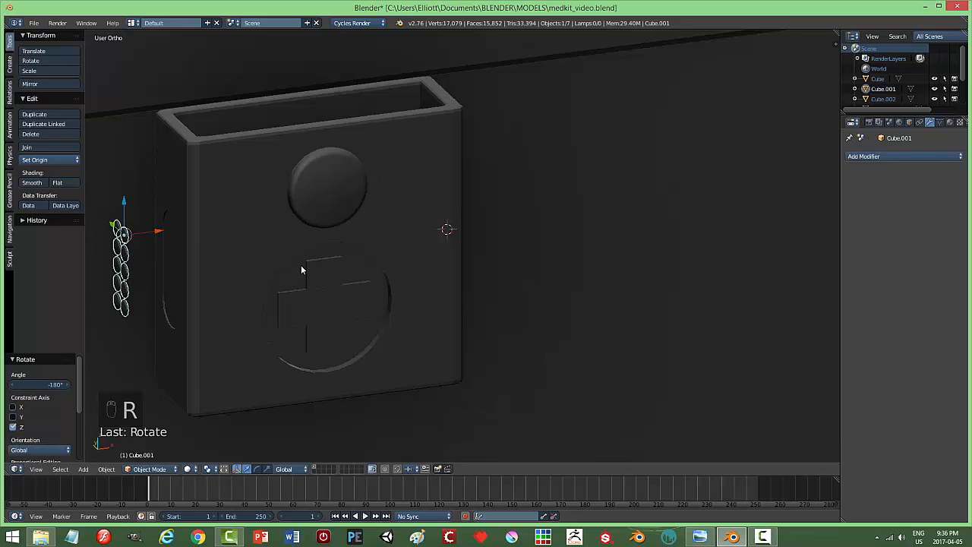
# In a wireframe front view, move the copied button grid about 0.040 along X to seat it against the latch's side
pyautogui.press('KP_1')
pyautogui.press('z')
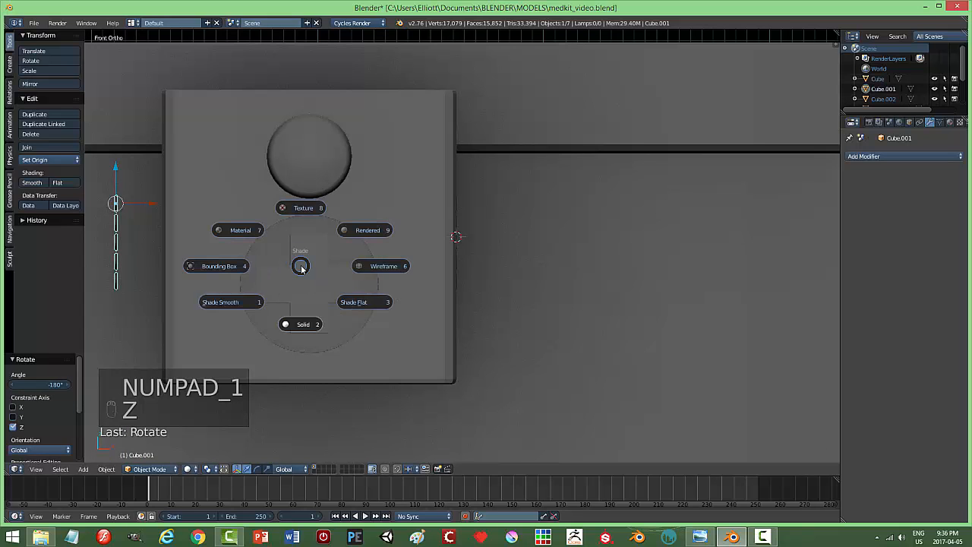
pyautogui.click(362, 268)
pyautogui.moveTo(147, 199); pyautogui.dragTo(193, 210)
pyautogui.scroll(5, 216, 233)
pyautogui.scroll(-2, 179, 224)
pyautogui.scroll(4, 236, 227)
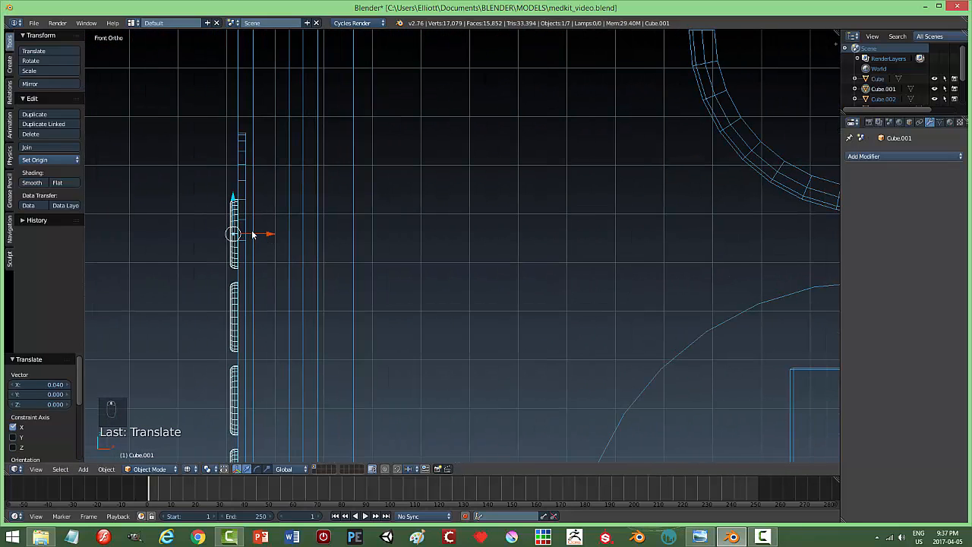
pyautogui.moveTo(264, 236); pyautogui.dragTo(266, 241)
pyautogui.press('z')
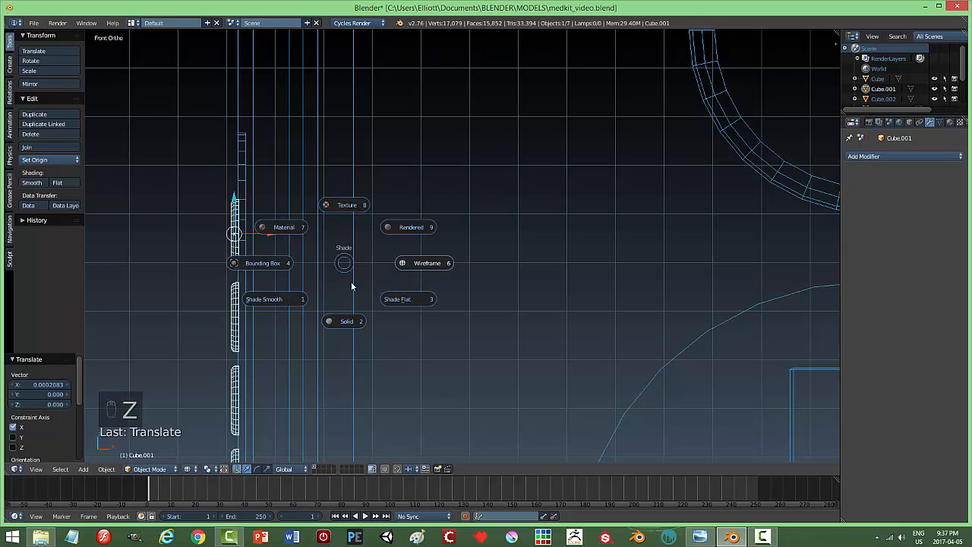
pyautogui.click(355, 322)
# Move the copied button grid along negative Y to centre it in the side slot
pyautogui.moveTo(277, 294)
pyautogui.mouseDown(button='middle')
pyautogui.moveTo(401, 295)
pyautogui.moveTo(362, 296)
pyautogui.mouseUp(button='middle')
pyautogui.scroll(-3, 363, 301)
pyautogui.press('g')
pyautogui.press('y')
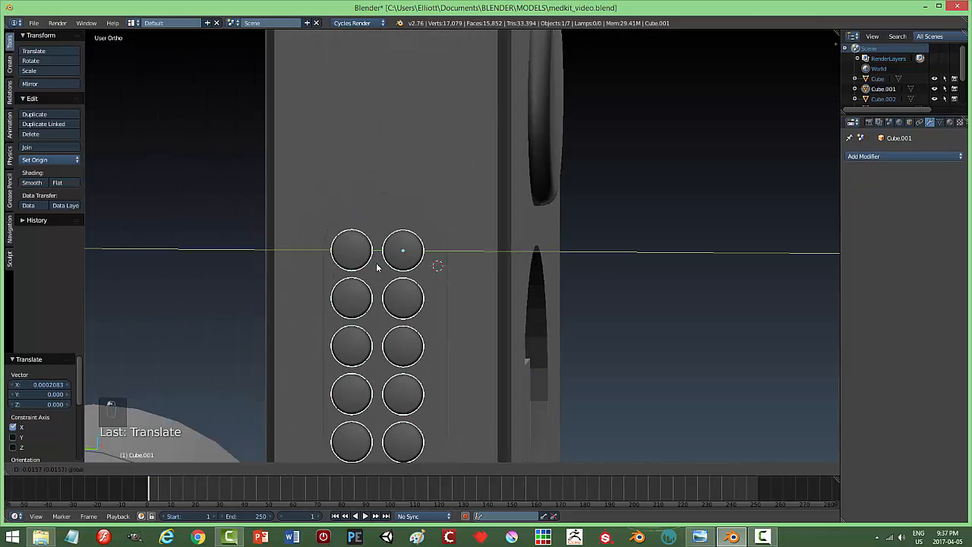
pyautogui.click(379, 256)
pyautogui.moveTo(504, 299); pyautogui.dragTo(383, 256, button='middle')
pyautogui.moveTo(361, 238); pyautogui.dragTo(367, 241)
# Join the copied button grid to the latch box
pyautogui.moveTo(388, 293); pyautogui.dragTo(414, 273, button='middle')
pyautogui.scroll(-5, 494, 269)
pyautogui.press('a')
pyautogui.keyDown('shift'); pyautogui.rightClick(488, 226); pyautogui.keyUp('shift')
pyautogui.hotkey('ctrl', 'j')
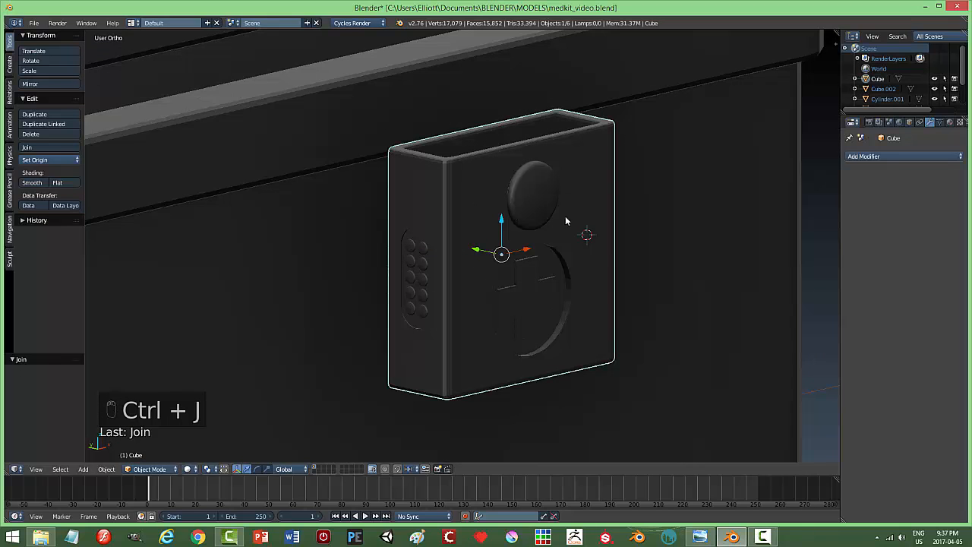
# Join the original button grid on the opposite side to the latch box and save the file
pyautogui.scroll(-3, 565, 220)
pyautogui.moveTo(589, 230); pyautogui.dragTo(516, 242, button='middle')
pyautogui.rightClick(571, 262)
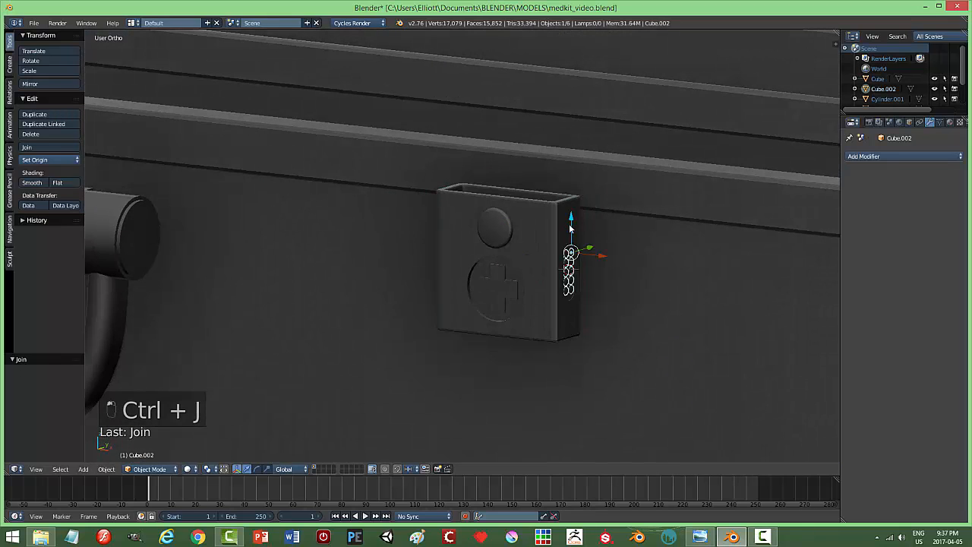
pyautogui.keyDown('shift'); pyautogui.rightClick(574, 231); pyautogui.keyUp('shift')
pyautogui.hotkey('ctrl', 'k')
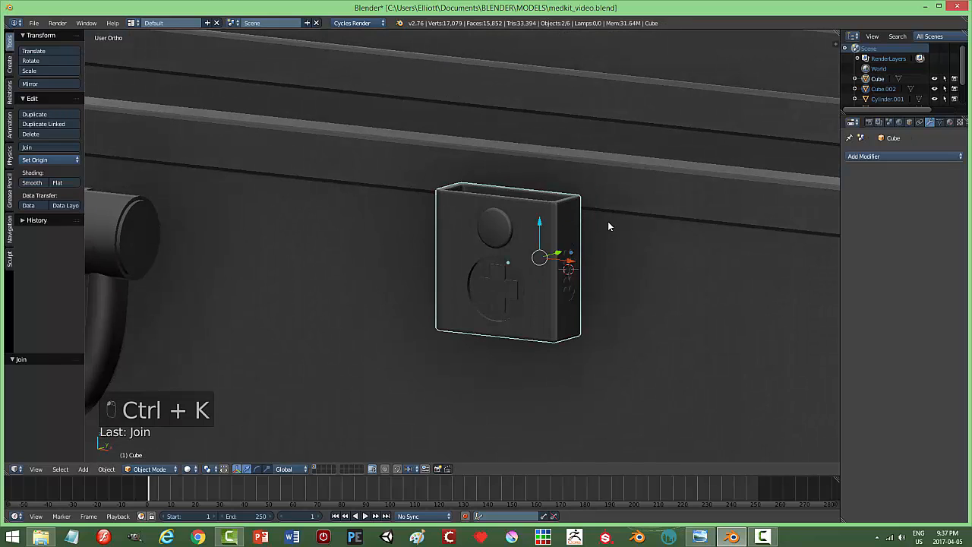
pyautogui.hotkey('ctrl', 'j')
pyautogui.press('a')
pyautogui.hotkey('ctrl', 's')
# Move the joined latch about 0.142 along Y into the case front, and pull it back out about 0.005
pyautogui.click(579, 275)
pyautogui.moveTo(607, 282); pyautogui.dragTo(507, 285, button='middle')
pyautogui.rightClick(490, 271)
pyautogui.moveTo(512, 260); pyautogui.dragTo(555, 259)
pyautogui.moveTo(554, 262); pyautogui.dragTo(566, 311, button='middle')
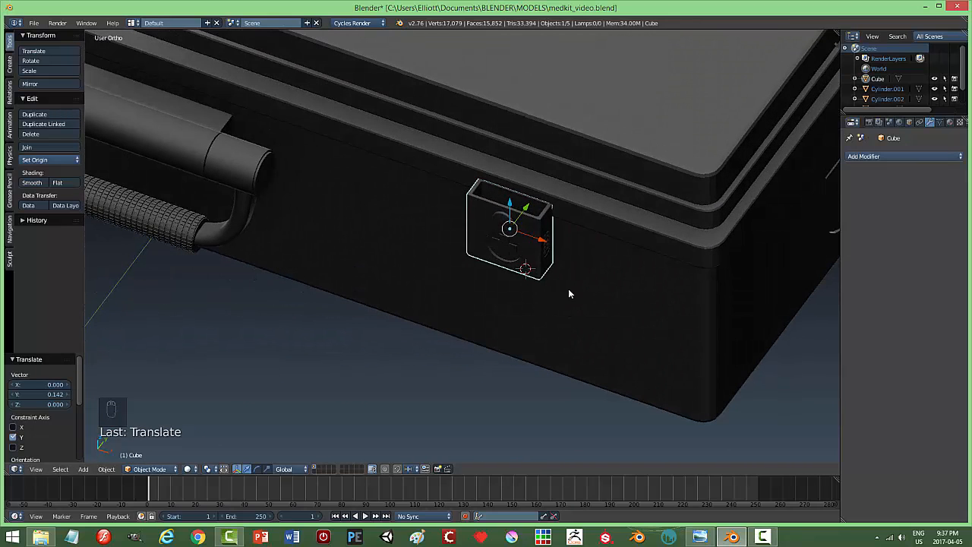
pyautogui.moveTo(536, 213); pyautogui.dragTo(570, 253, button='middle')
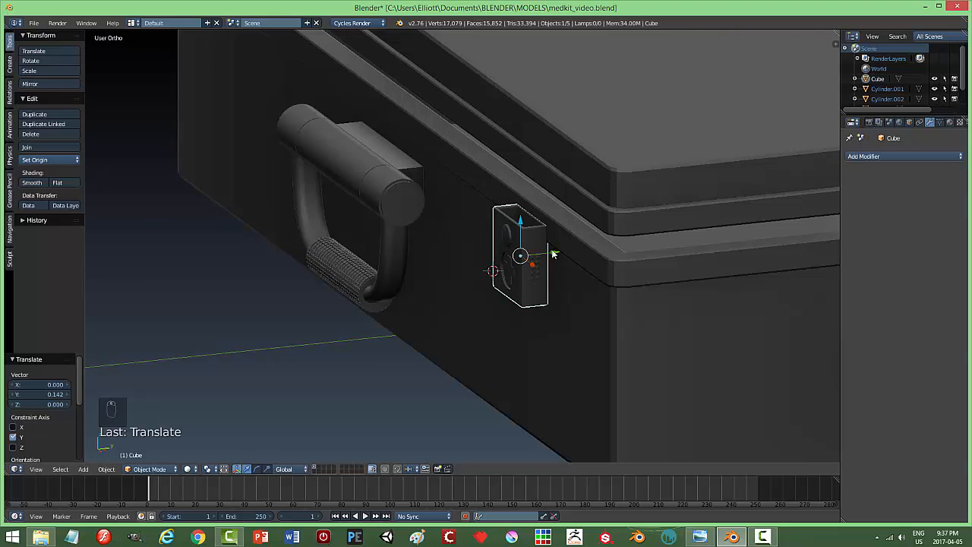
pyautogui.press('g')
pyautogui.press('y')
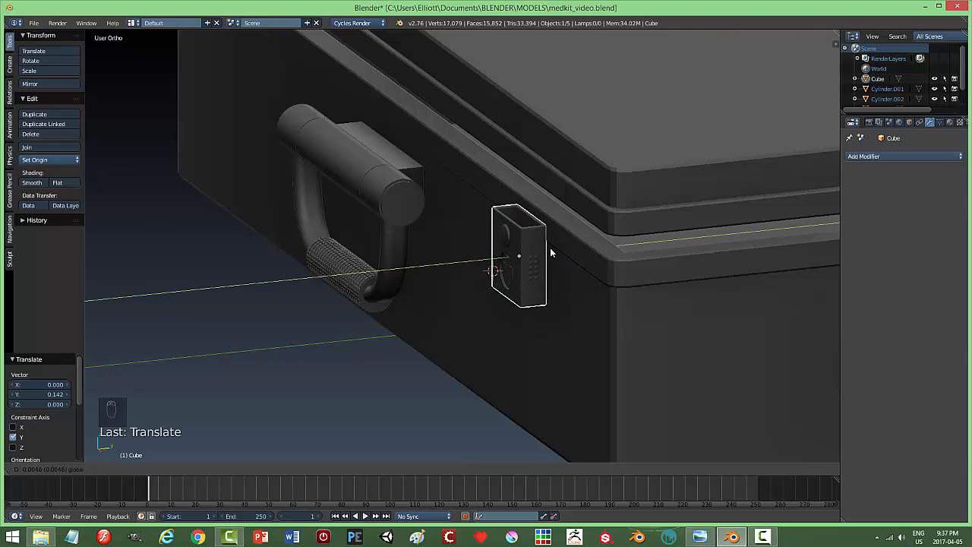
pyautogui.click(552, 252)
# Raise the latch about 0.028 along Z toward the case rim and fine-tune its depth along Y
pyautogui.press('g')
pyautogui.press('z')
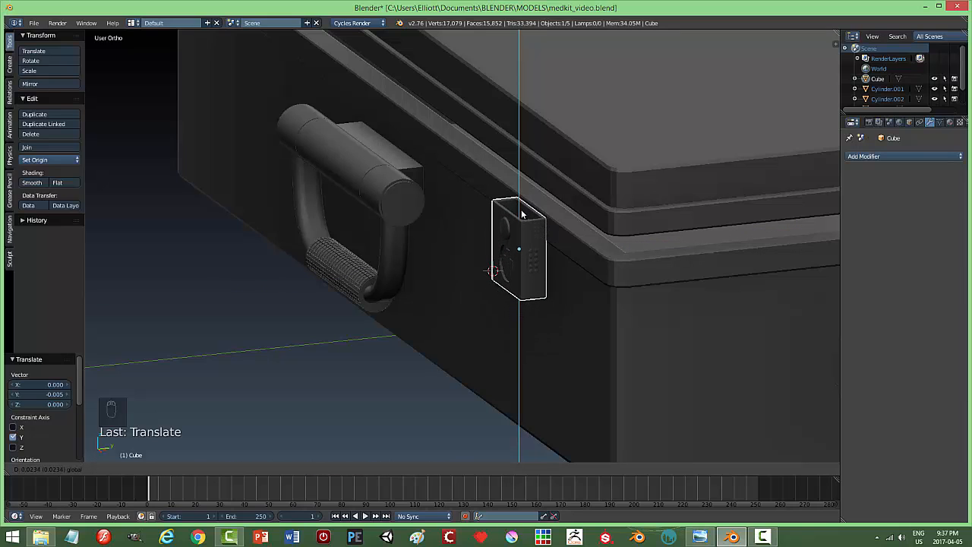
pyautogui.click(524, 218)
pyautogui.press('g')
pyautogui.press('y')
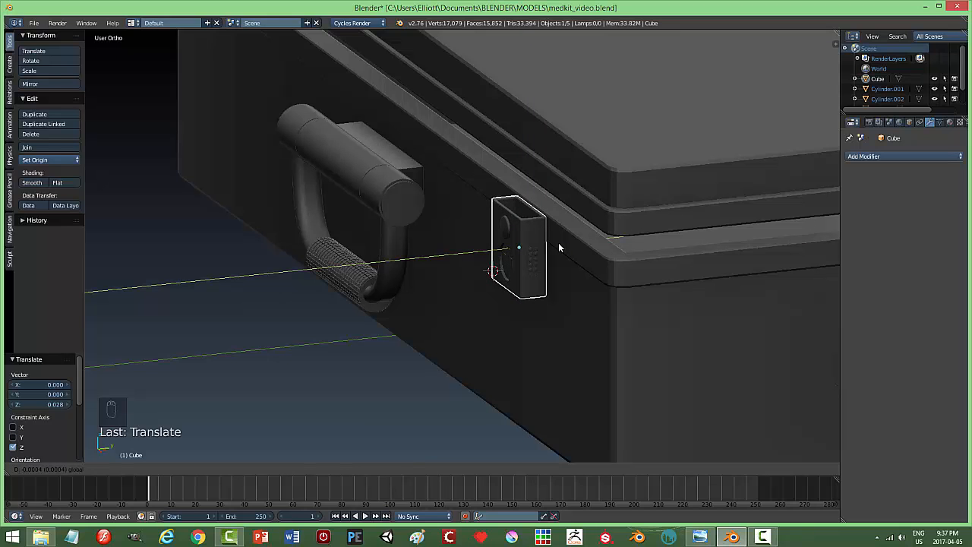
pyautogui.click(557, 242)
pyautogui.moveTo(557, 242); pyautogui.dragTo(605, 310, button='middle')
pyautogui.press('a')
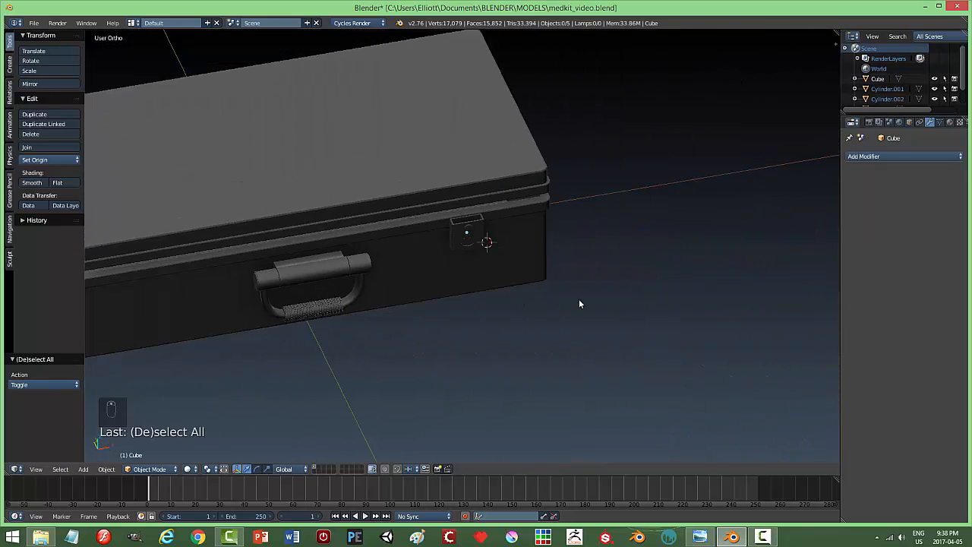
# Switch to Windows Photo Viewer to check the latches in the MedKit.png reference image
pyautogui.scroll(-5, 543, 280)
pyautogui.moveTo(536, 263); pyautogui.dragTo(530, 242, button='middle')
pyautogui.click(692, 536)
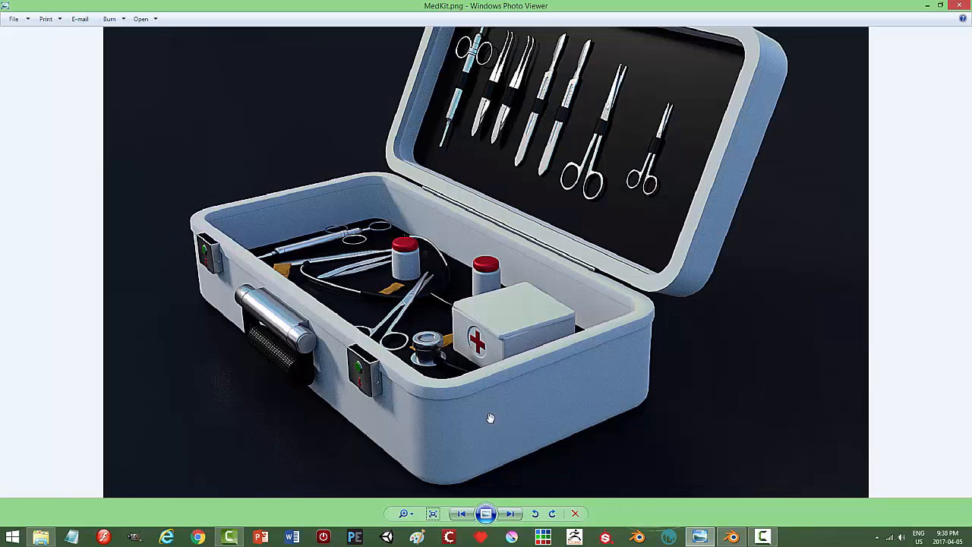
# Switch back to Blender and fine-tune the latch's depth along Y and its height along Z on the case front
pyautogui.moveTo(733, 536)
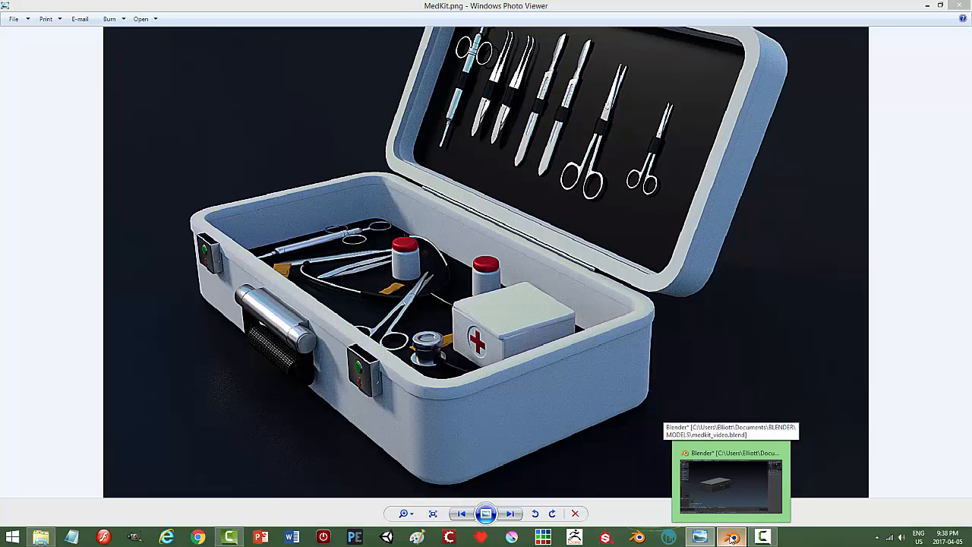
pyautogui.click(730, 486)
pyautogui.scroll(6, 520, 345)
pyautogui.moveTo(529, 336)
pyautogui.mouseDown(button='middle')
pyautogui.moveTo(508, 310)
pyautogui.moveTo(538, 303)
pyautogui.moveTo(439, 266)
pyautogui.mouseUp(button='middle')
pyautogui.moveTo(557, 290); pyautogui.dragTo(384, 311, button='middle')
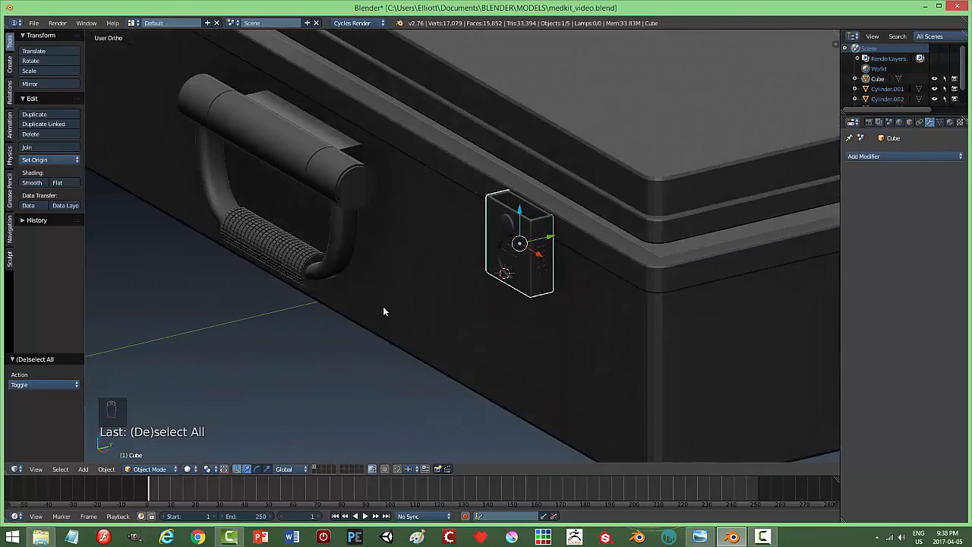
pyautogui.moveTo(547, 238); pyautogui.dragTo(553, 235)
pyautogui.moveTo(615, 302); pyautogui.dragTo(571, 264, button='middle')
pyautogui.moveTo(555, 248); pyautogui.dragTo(555, 245)
pyautogui.moveTo(520, 217); pyautogui.dragTo(513, 218)
pyautogui.press('a')
# In front view, shift the latch about 0.149 along negative X toward the handle
pyautogui.moveTo(434, 254); pyautogui.dragTo(541, 279, button='middle')
pyautogui.scroll(-4, 457, 278)
pyautogui.scroll(-1, 540, 280)
pyautogui.press('KP_3')
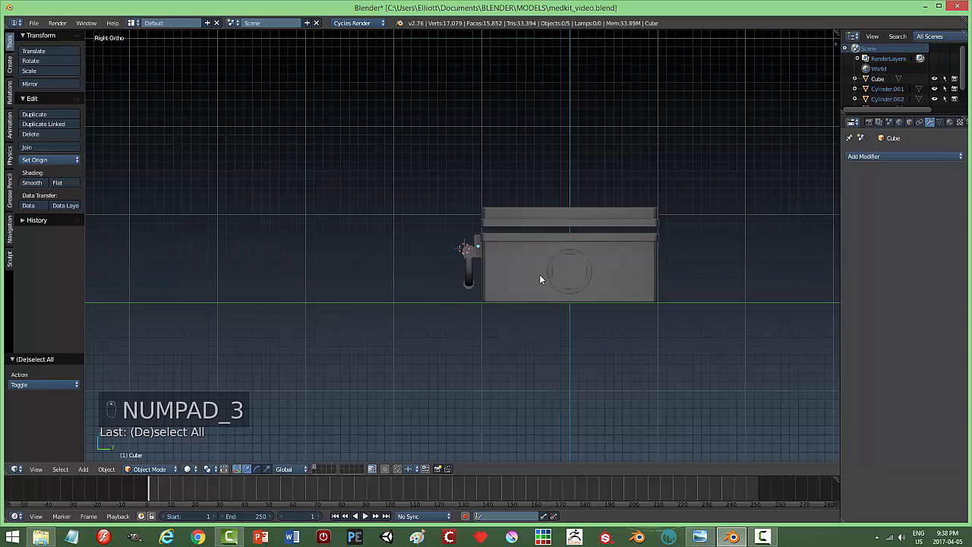
pyautogui.press('KP_1')
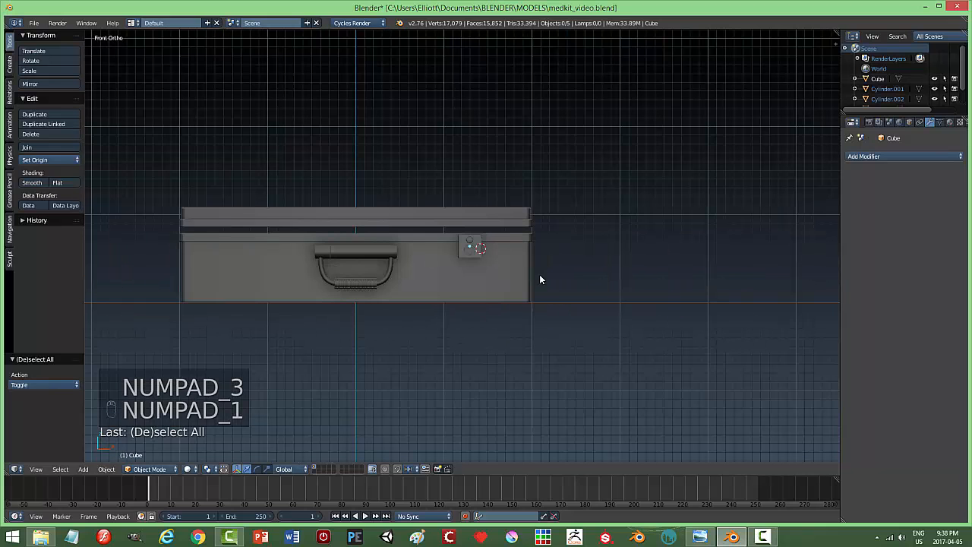
pyautogui.rightClick(467, 253)
pyautogui.press('g')
pyautogui.press('x')
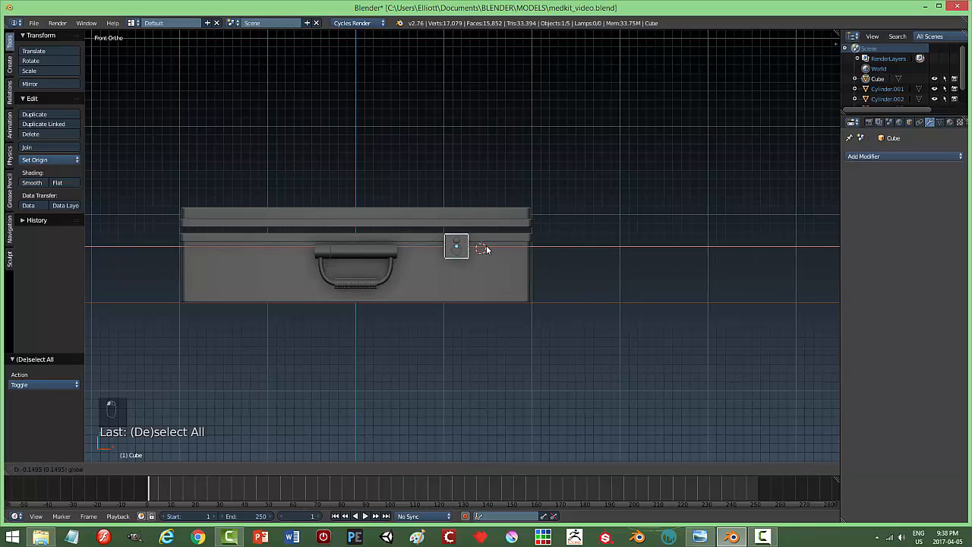
pyautogui.click(486, 249)
# Duplicate the latch and move the copy about 2.28 along negative X to the other side of the handle
pyautogui.hotkey('shift', 'd')
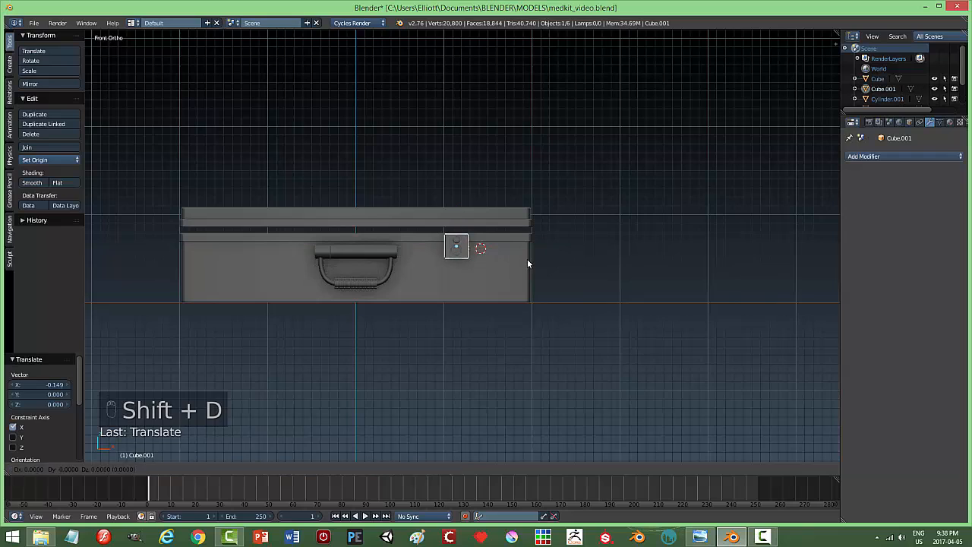
pyautogui.rightClick(527, 259)
pyautogui.press('g')
pyautogui.press('x')
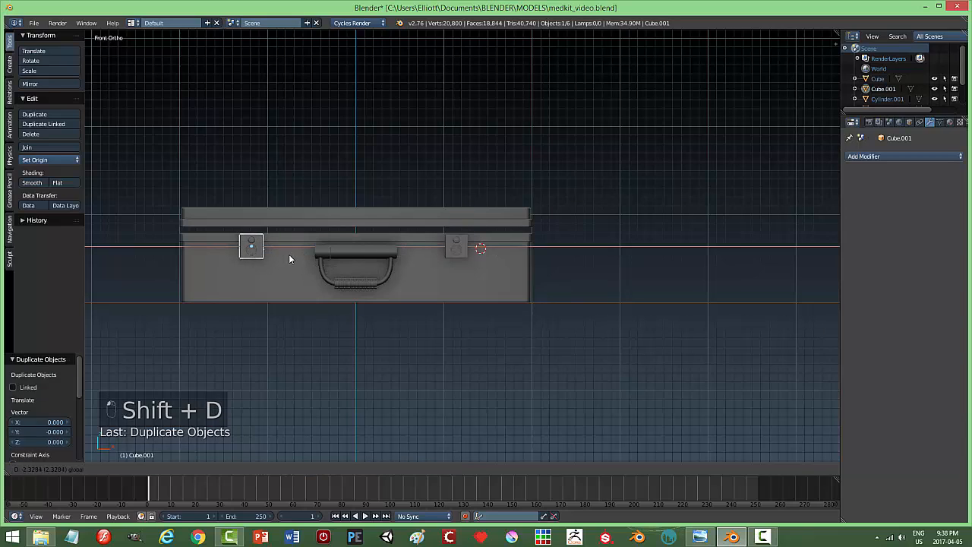
pyautogui.click(292, 256)
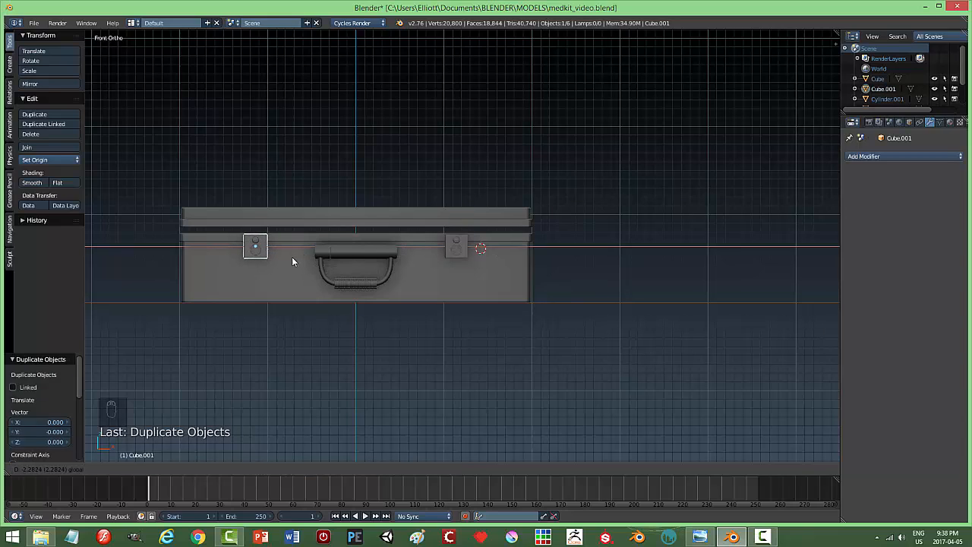
pyautogui.press('a')
# Duplicate the original latch and raise the copy about 0.384 along Z to the lid
pyautogui.moveTo(628, 295); pyautogui.dragTo(614, 270, button='middle')
pyautogui.scroll(8, 613, 271)
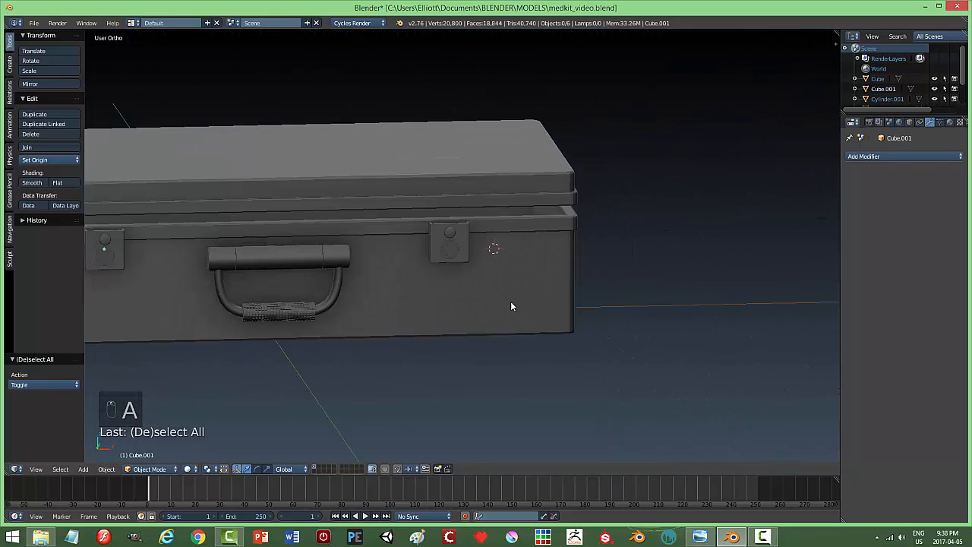
pyautogui.moveTo(441, 288); pyautogui.dragTo(487, 288, button='middle')
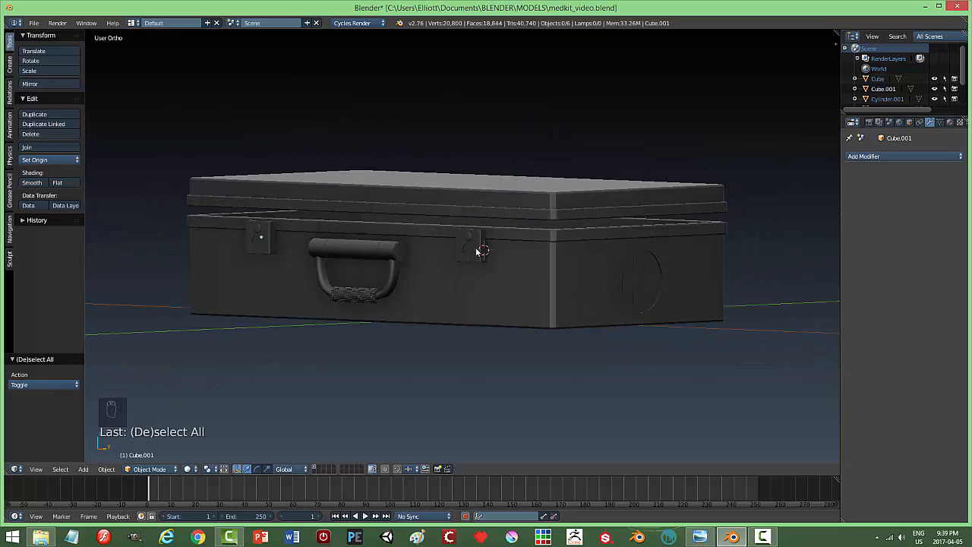
pyautogui.hotkey('shift', 'd')
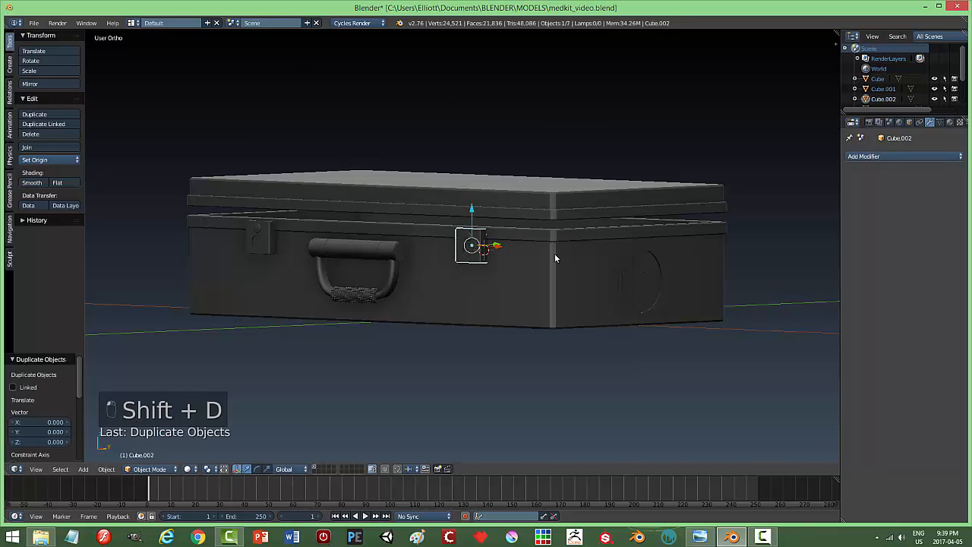
pyautogui.middleClick(482, 209)
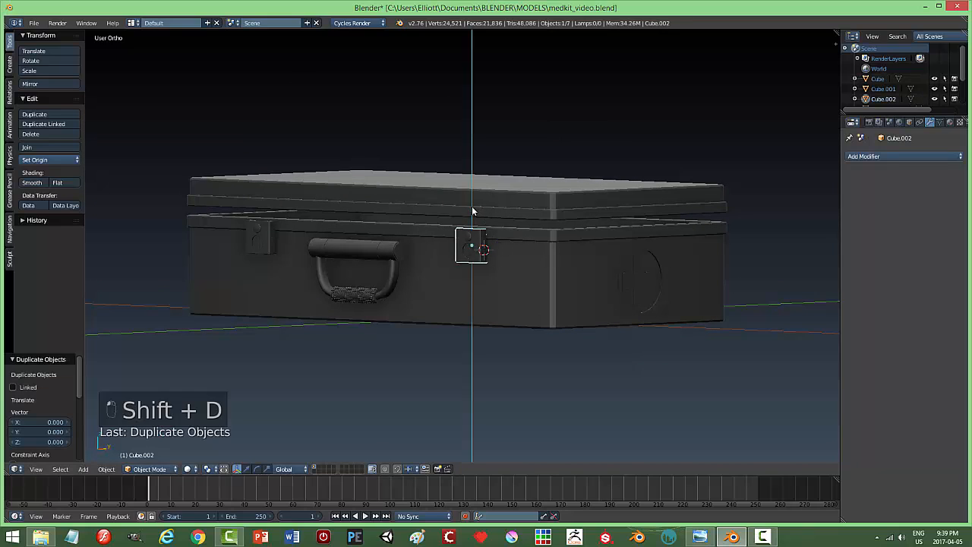
pyautogui.click(482, 158)
pyautogui.moveTo(581, 218)
pyautogui.mouseDown(button='middle')
pyautogui.moveTo(595, 210)
pyautogui.moveTo(596, 156)
pyautogui.moveTo(567, 224)
pyautogui.mouseUp(button='middle')
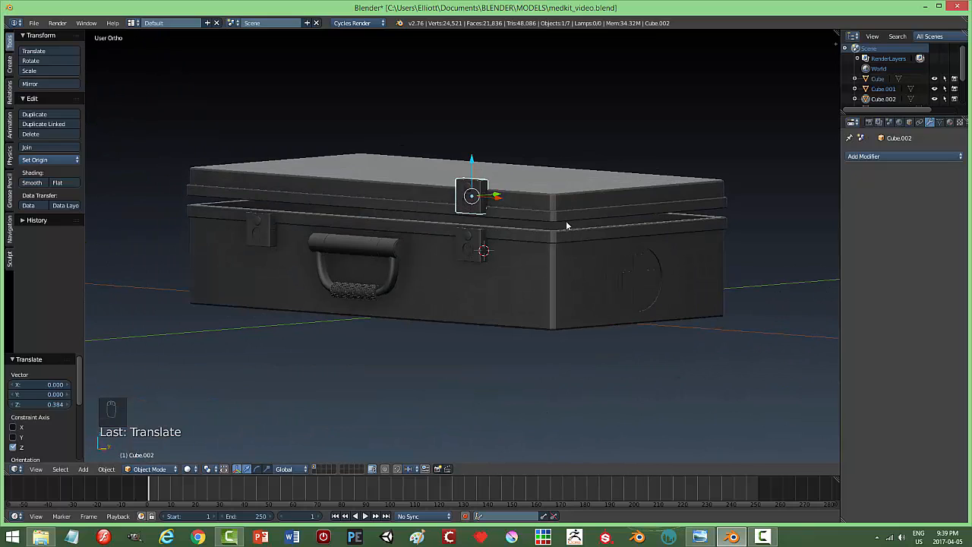
pyautogui.moveTo(490, 207); pyautogui.dragTo(539, 209, button='middle')
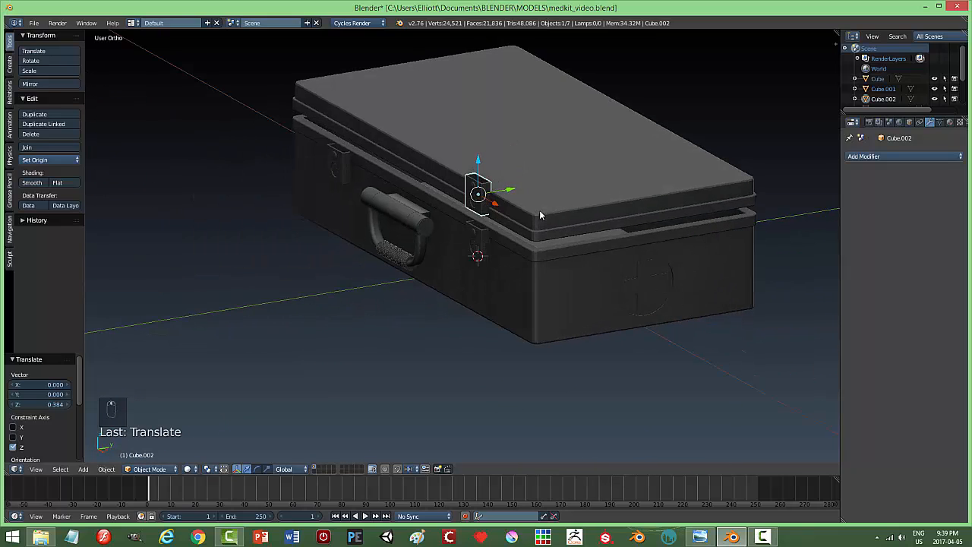
pyautogui.write('ry19')
pyautogui.write('0')
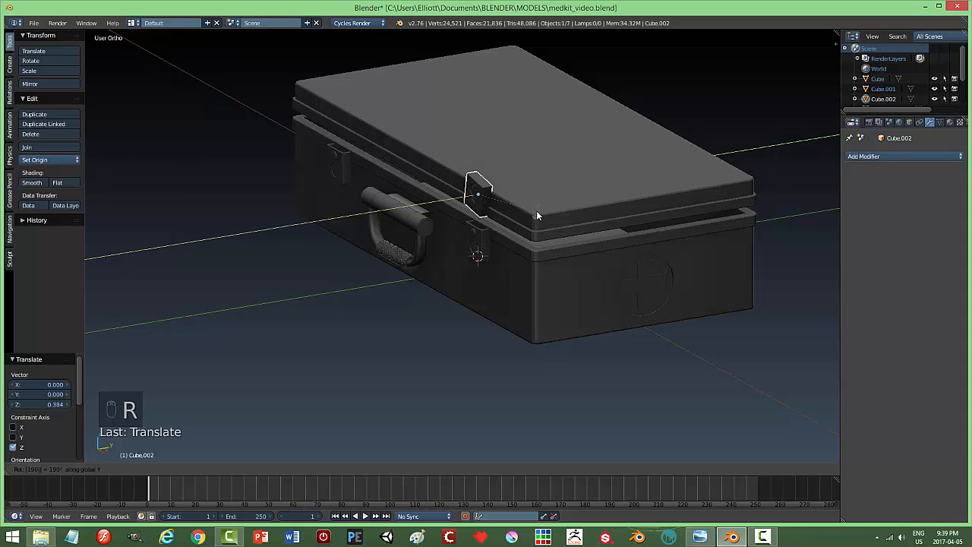
pyautogui.click(536, 210)
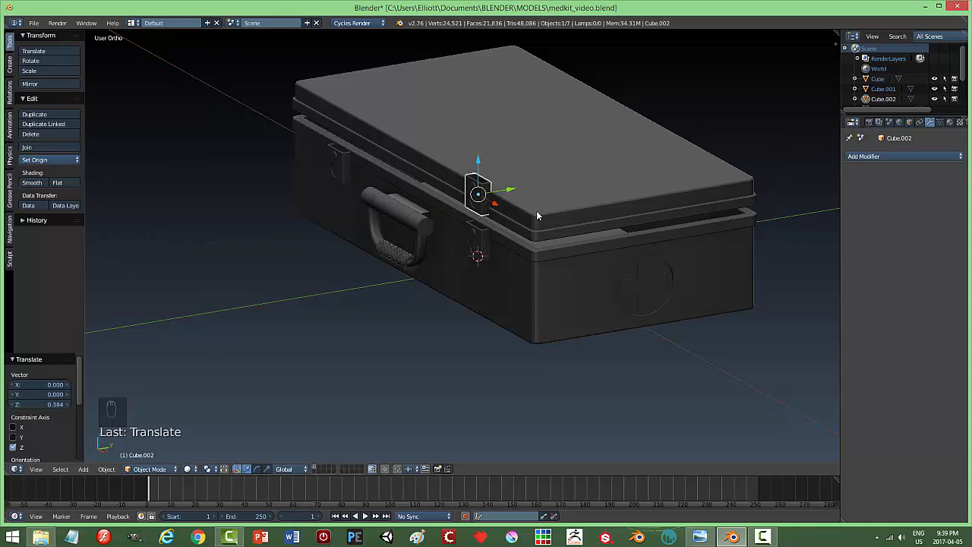
# Rotate the lid latch copy 180° about Y and lower it about 0.012 along Z
pyautogui.write('ry18')
pyautogui.write('0')
pyautogui.click(536, 210)
pyautogui.scroll(4, 542, 229)
pyautogui.moveTo(542, 215); pyautogui.dragTo(558, 191, button='middle')
pyautogui.moveTo(478, 126); pyautogui.dragTo(477, 130)
pyautogui.moveTo(598, 195)
pyautogui.mouseDown(button='middle')
pyautogui.moveTo(558, 181)
pyautogui.moveTo(567, 194)
pyautogui.moveTo(558, 195)
pyautogui.moveTo(639, 197)
pyautogui.moveTo(612, 195)
pyautogui.mouseUp(button='middle')
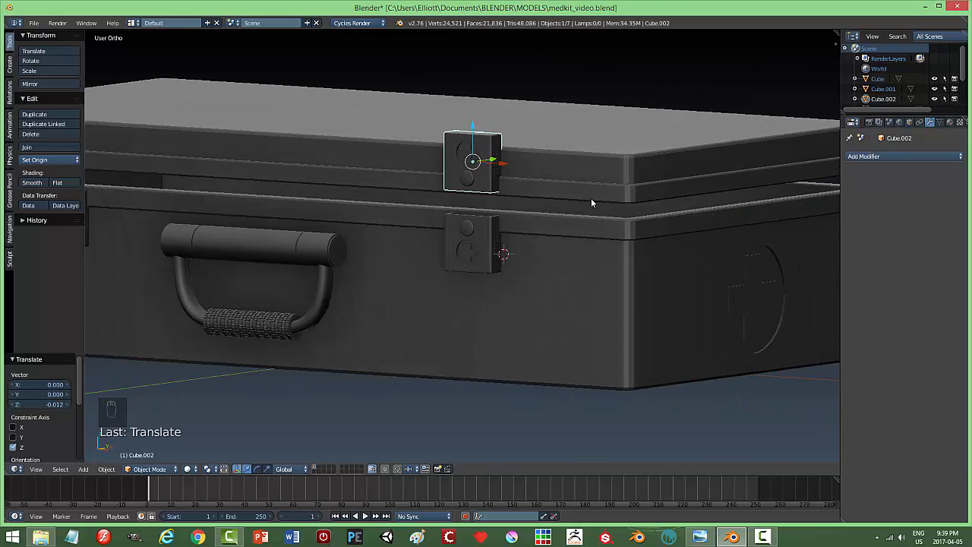
# Delete the small round button's linked vertices from the lid latch and show the mesh in front wireframe view
pyautogui.press('Tab')
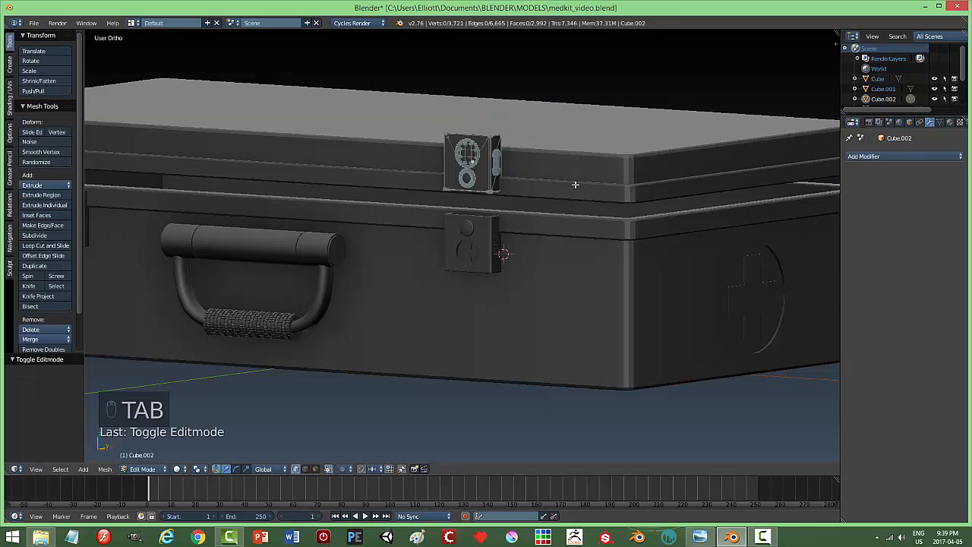
pyautogui.rightClick(467, 178)
pyautogui.hotkey('ctrl', 'l')
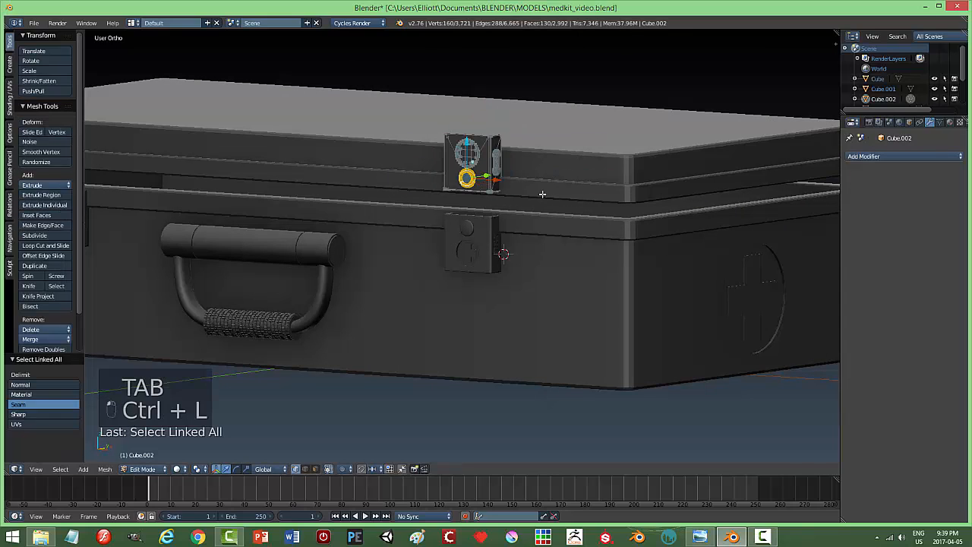
pyautogui.press('x')
pyautogui.click(543, 195)
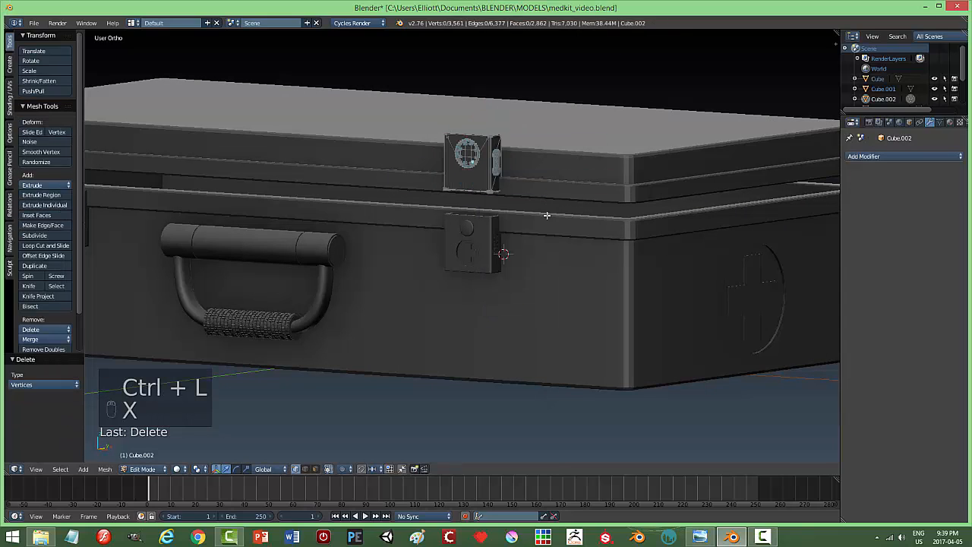
pyautogui.press('KP_1')
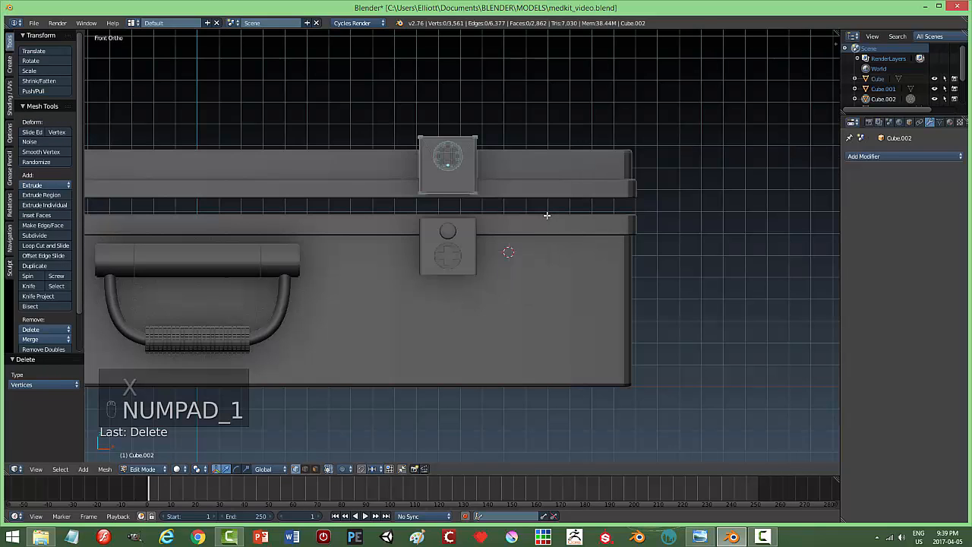
pyautogui.press('z')
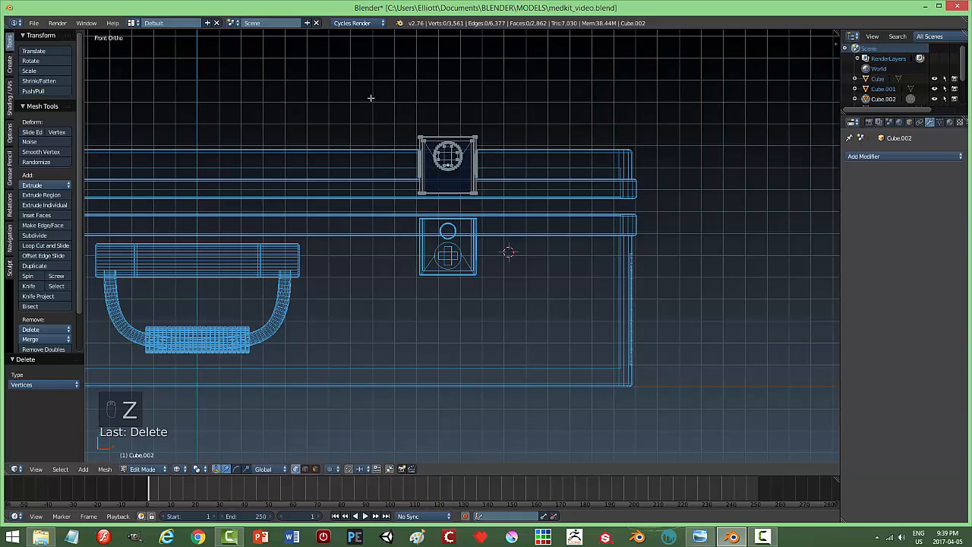
pyautogui.moveTo(448, 195); pyautogui.dragTo(487, 210)
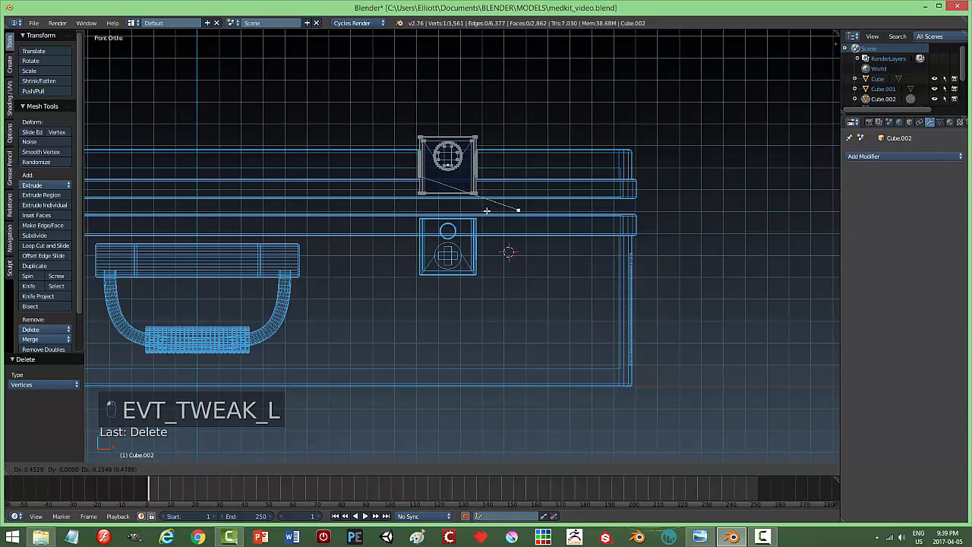
pyautogui.rightClick(486, 211)
pyautogui.press('a')
pyautogui.press('a')
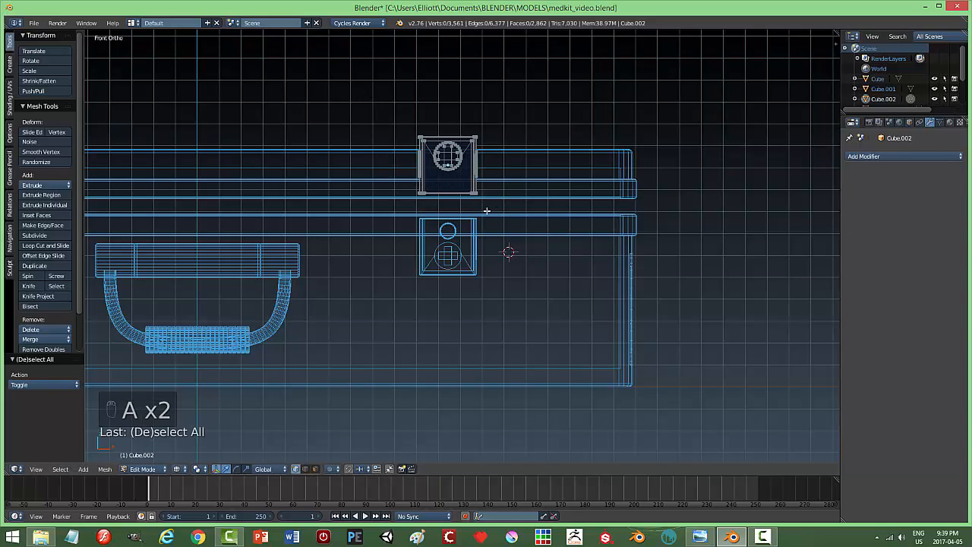
# Shorten the lid latch by raising its bottom vertices about 0.039 along Z, and return to Object Mode
pyautogui.press('b')
pyautogui.moveTo(526, 234); pyautogui.dragTo(386, 188)
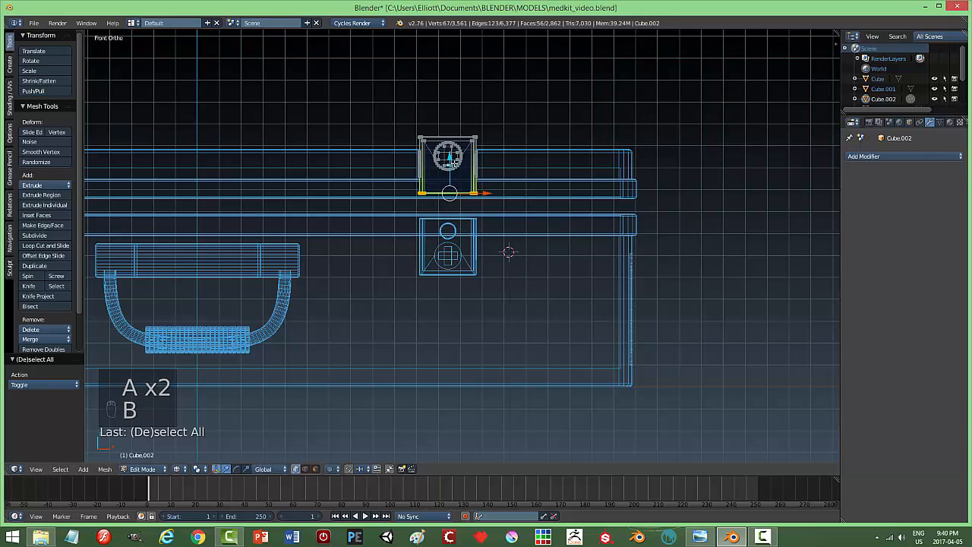
pyautogui.press('g')
pyautogui.press('z')
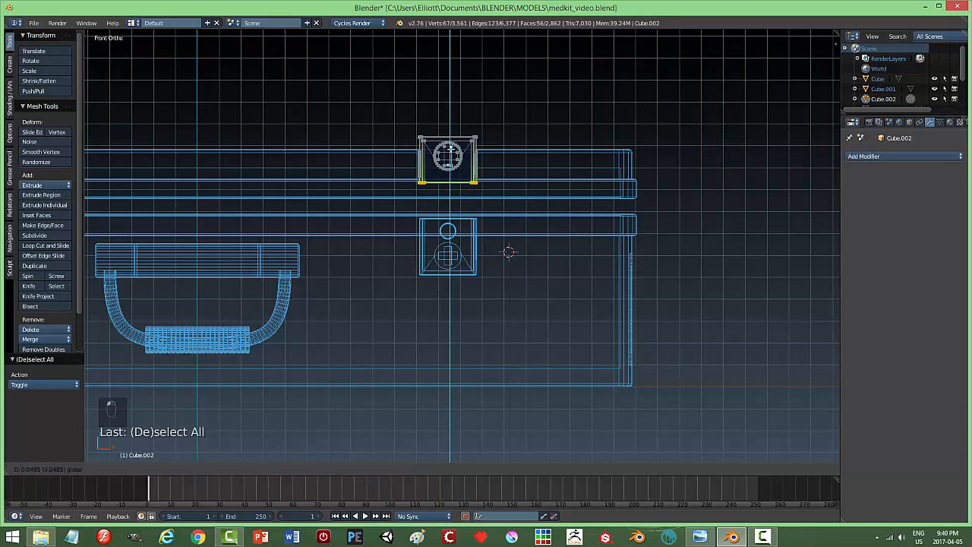
pyautogui.click(505, 161)
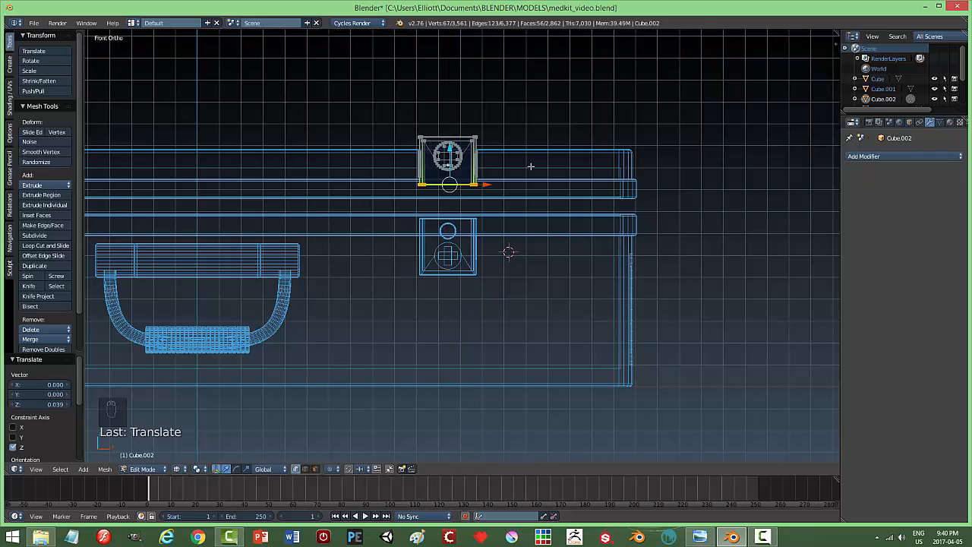
pyautogui.press('a')
pyautogui.press('Tab')
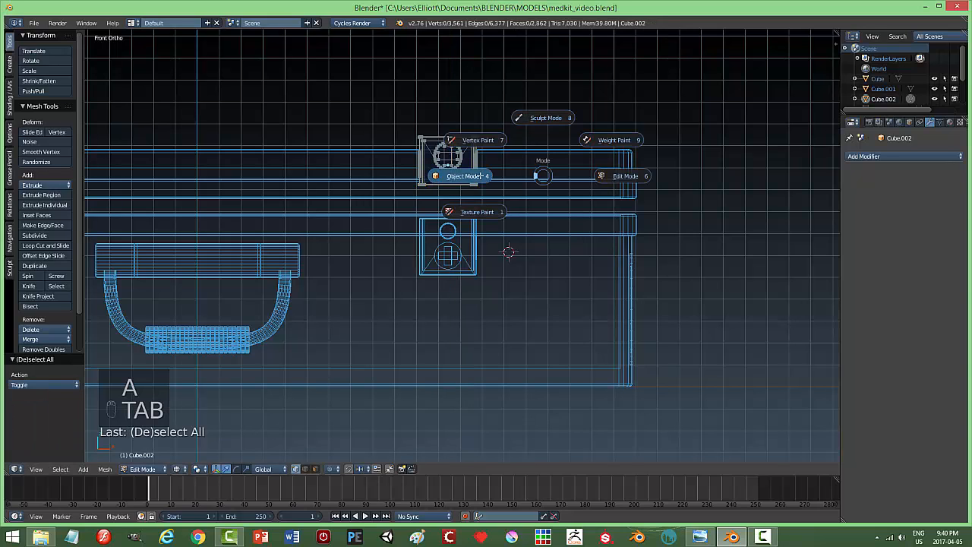
# Lower the shortened lid latch about 0.060 along Z to align it with the lid, and restore solid shading
pyautogui.moveTo(447, 131); pyautogui.dragTo(445, 144)
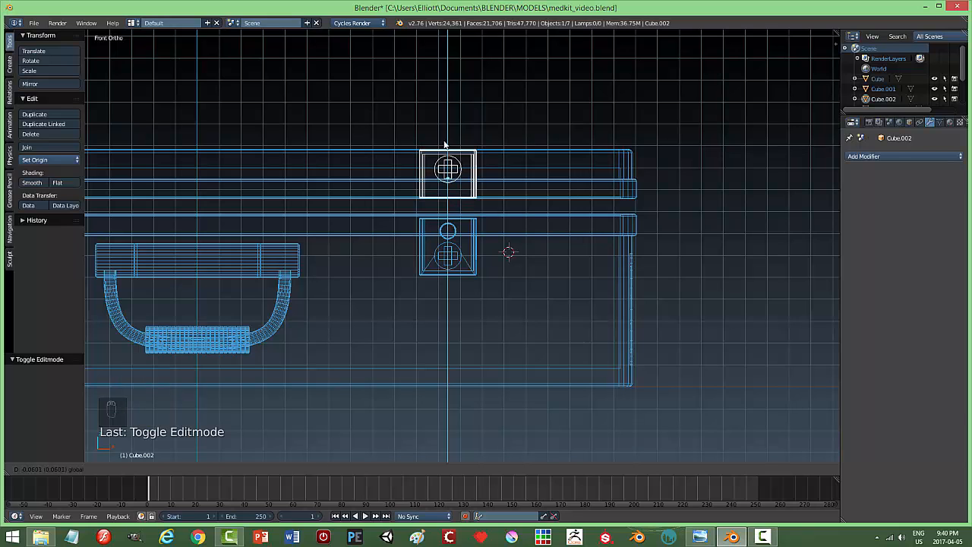
pyautogui.moveTo(445, 144); pyautogui.dragTo(445, 145)
pyautogui.moveTo(561, 204); pyautogui.dragTo(511, 212, button='middle')
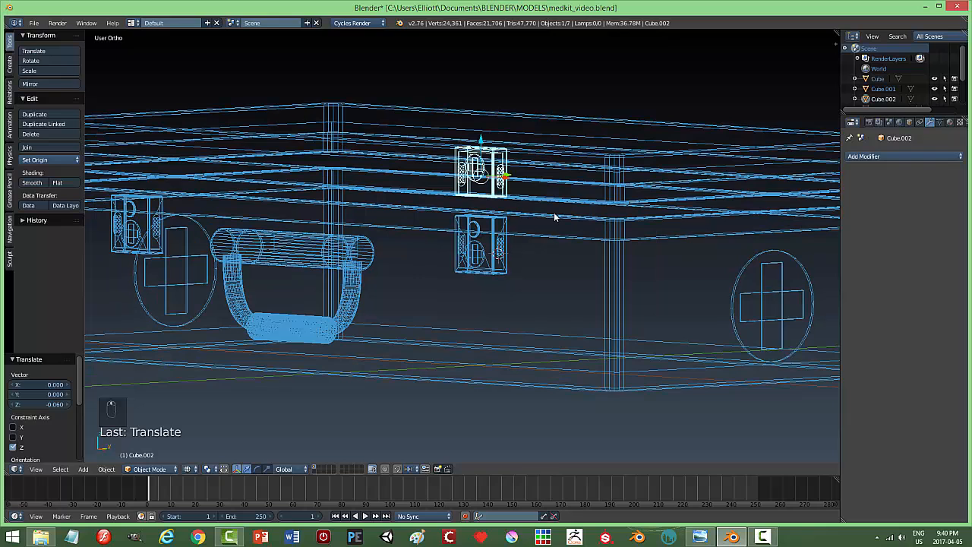
pyautogui.press('z')
pyautogui.click(557, 272)
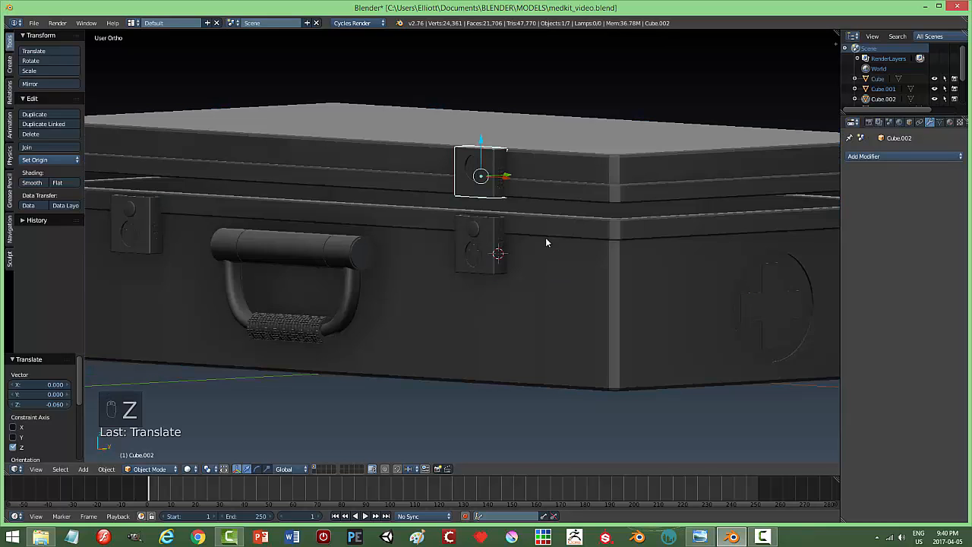
pyautogui.scroll(2, 559, 217)
pyautogui.moveTo(560, 219)
pyautogui.mouseDown(button='middle')
pyautogui.moveTo(529, 223)
pyautogui.moveTo(545, 230)
pyautogui.mouseUp(button='middle')
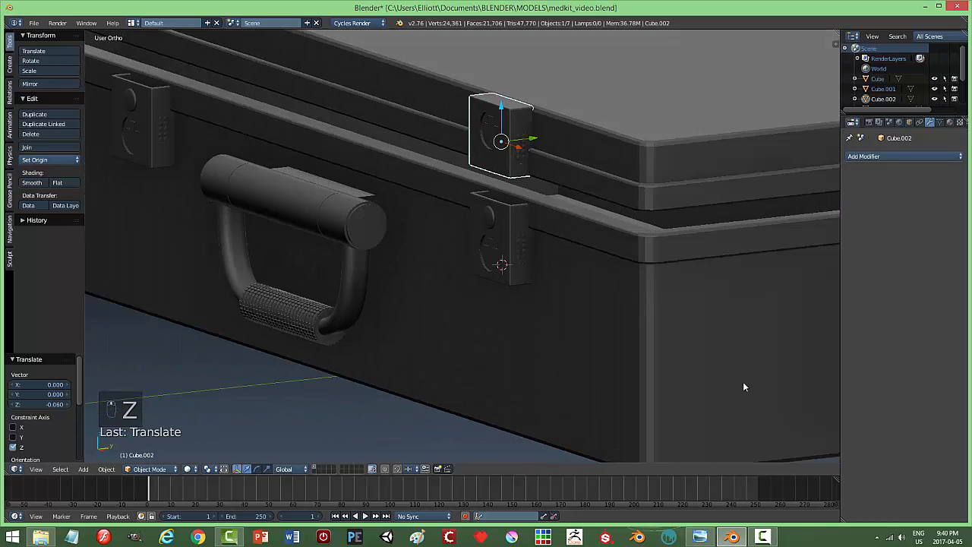
# Check the lid latches in the MedKit.png reference in Windows Photo Viewer, and return to Blender to compare the model
pyautogui.click(705, 539)
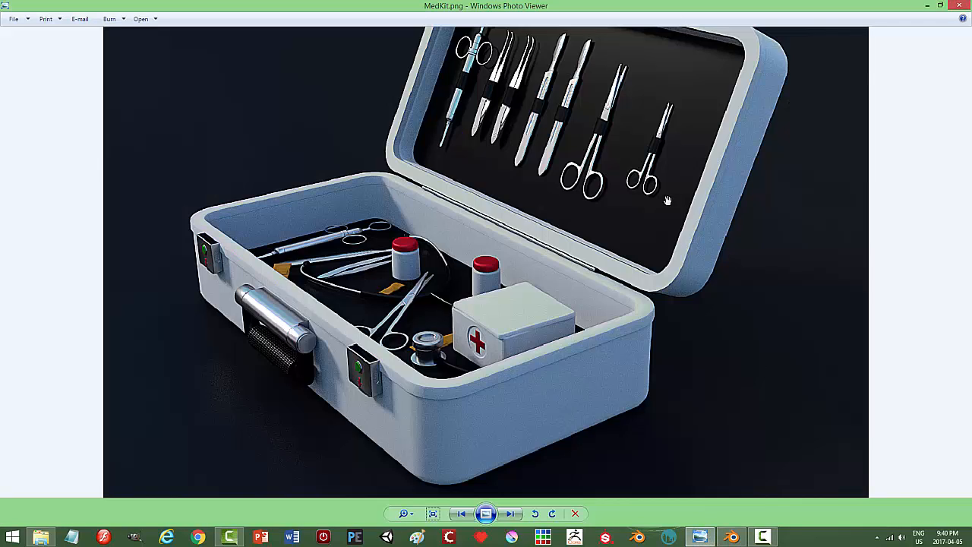
pyautogui.scroll(-1, 668, 200)
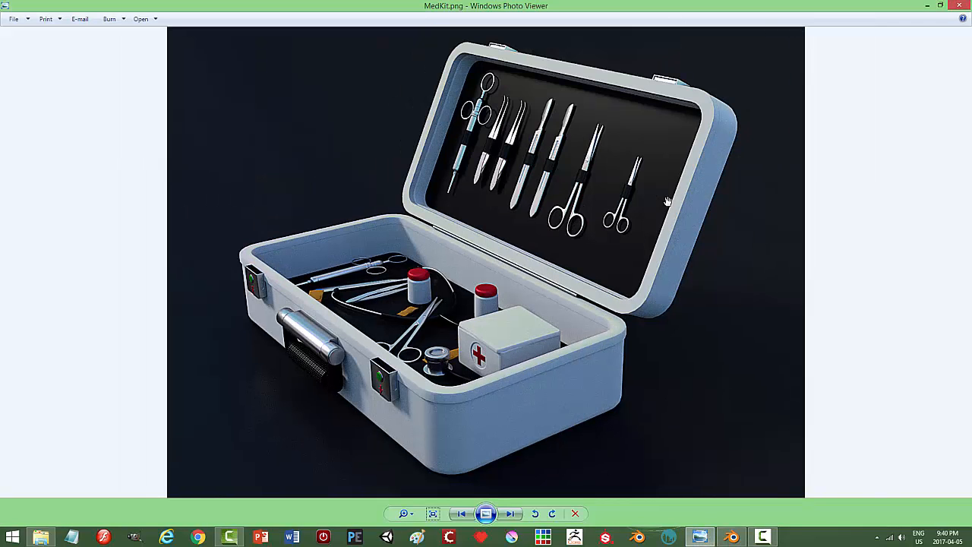
pyautogui.click(731, 536)
pyautogui.moveTo(578, 204); pyautogui.dragTo(556, 207, button='middle')
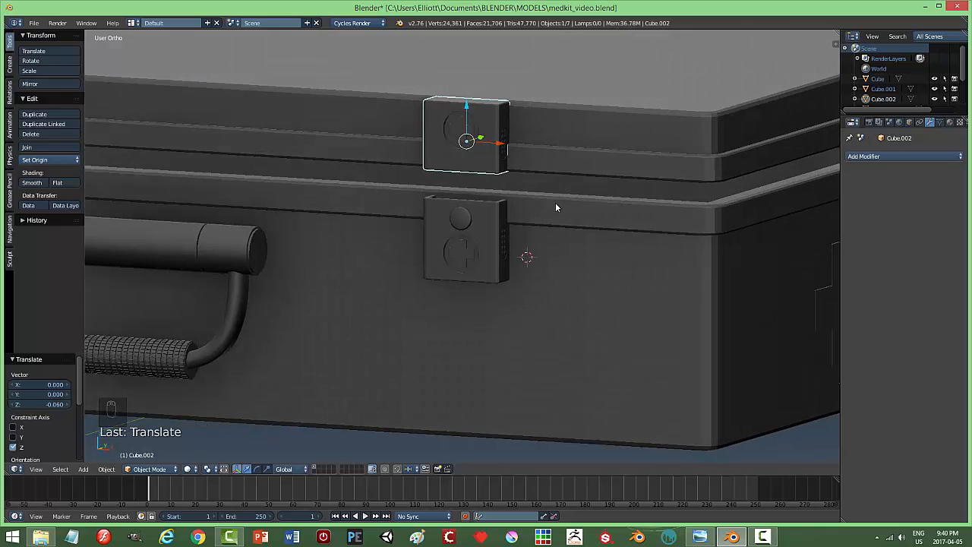
# Enter Edit Mode on the lid latch, clear the selection, and switch to face selection
pyautogui.scroll(3, 544, 173)
pyautogui.scroll(-1, 555, 163)
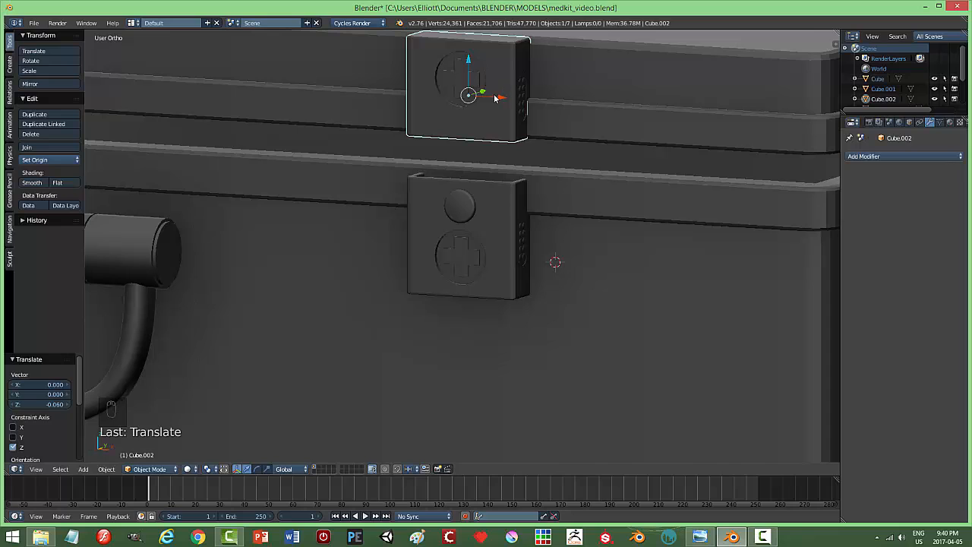
pyautogui.press('Tab')
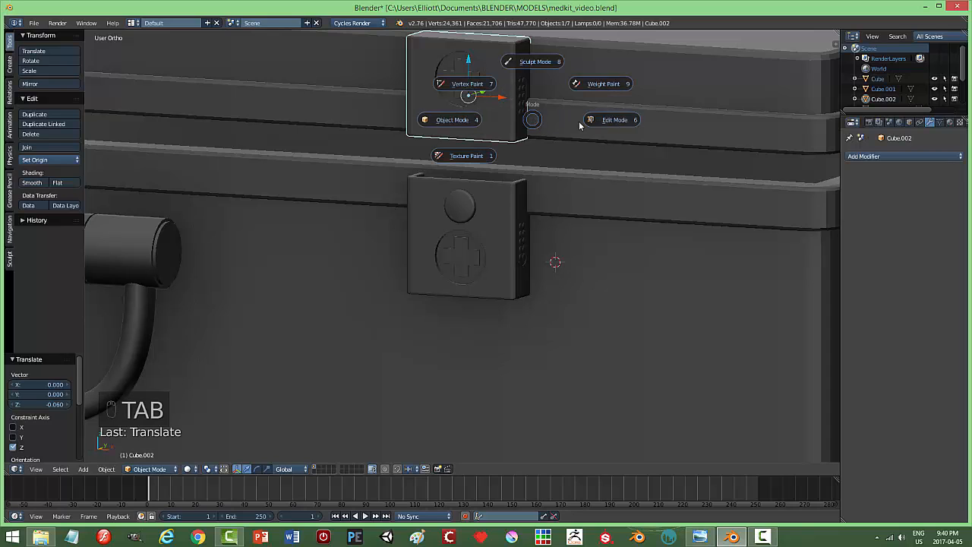
pyautogui.click(623, 122)
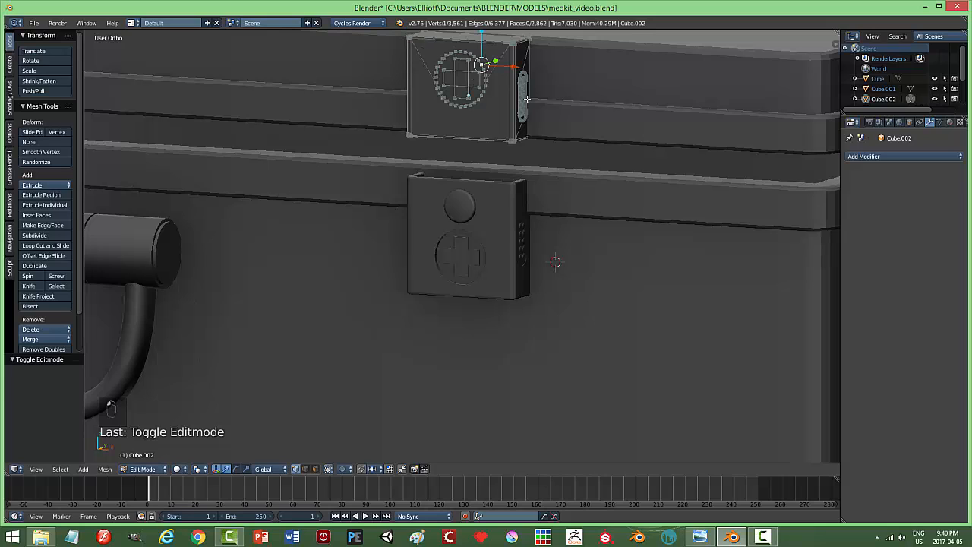
pyautogui.press('a')
pyautogui.hotkey('ctrl', 'Tab')
pyautogui.click(505, 120)
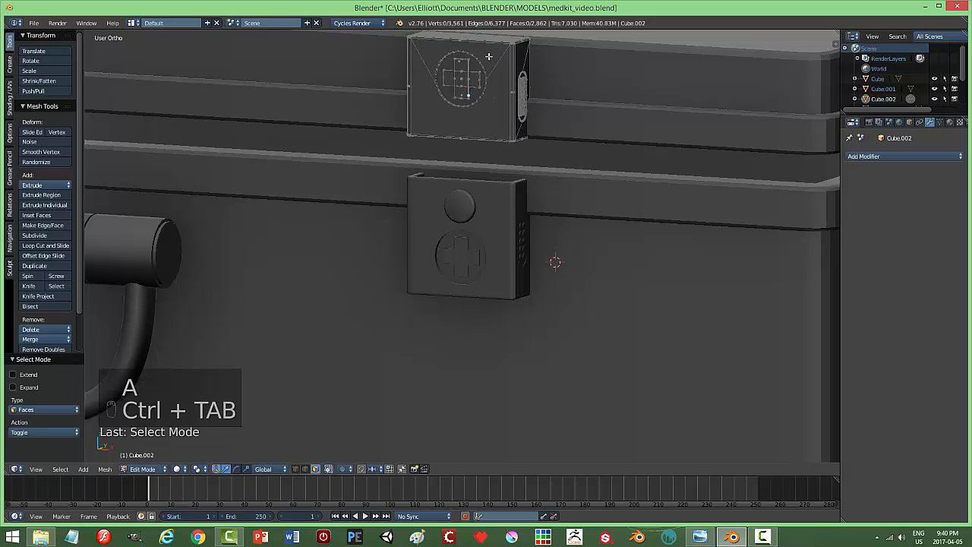
pyautogui.rightClick(481, 84)
pyautogui.keyDown('shift'); pyautogui.rightClick(458, 97); pyautogui.keyUp('shift')
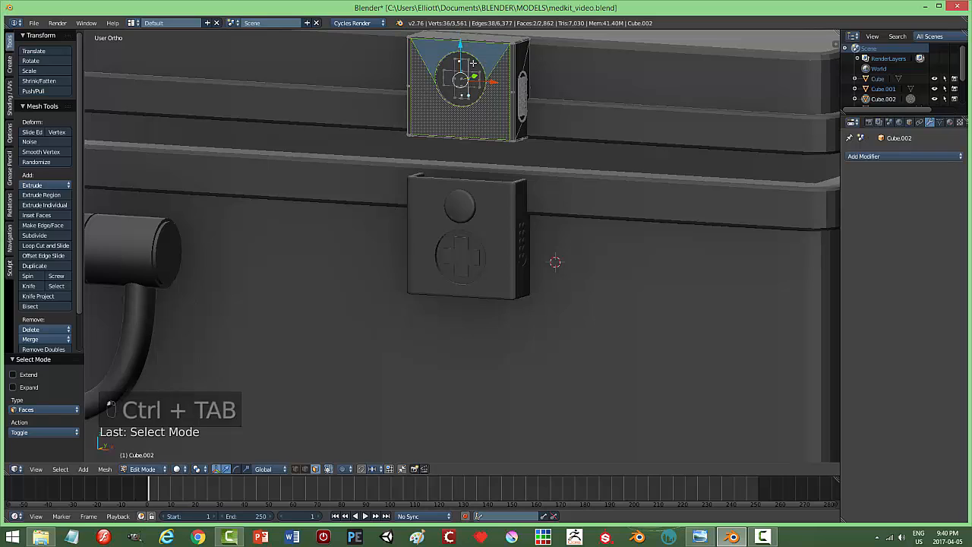
pyautogui.hotkey('ctrl', 'j')
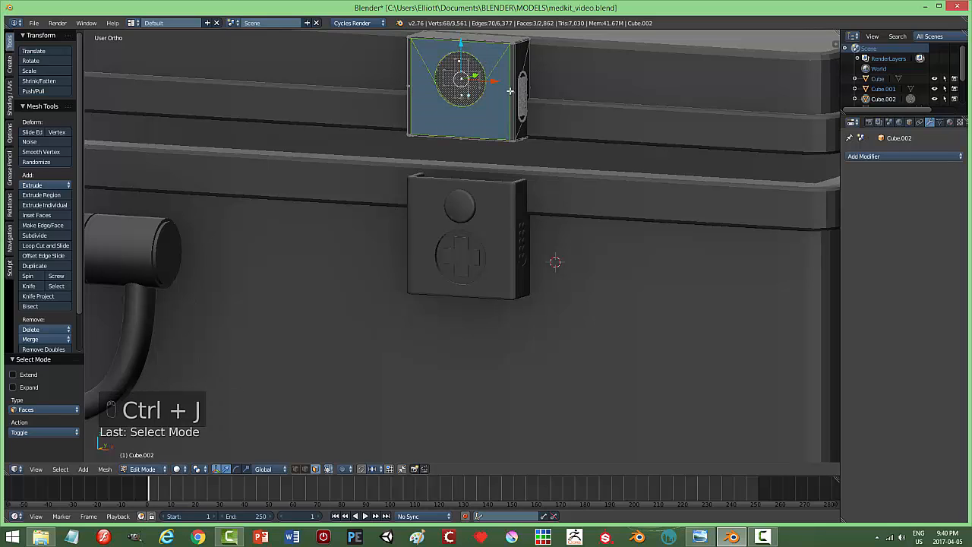
pyautogui.hotkey('ctrl', 'l')
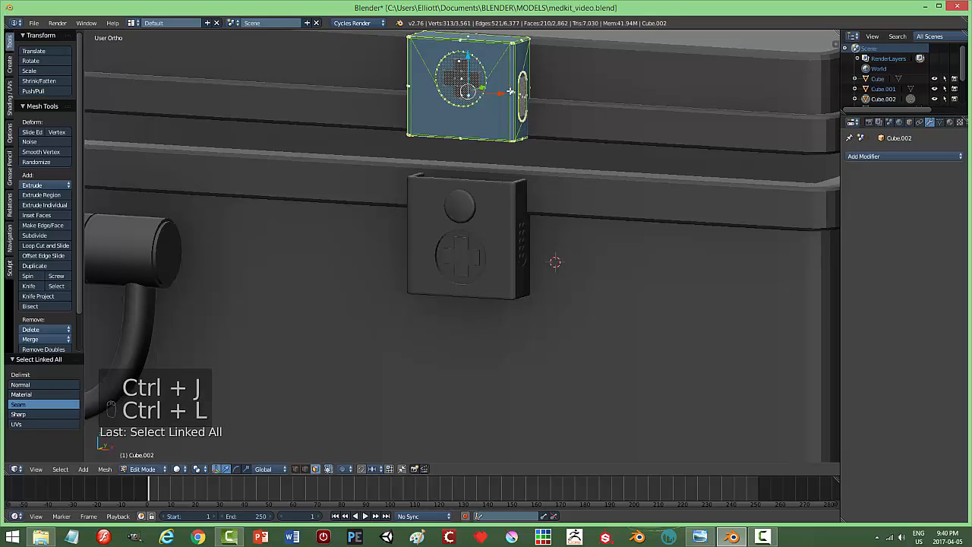
pyautogui.press('a')
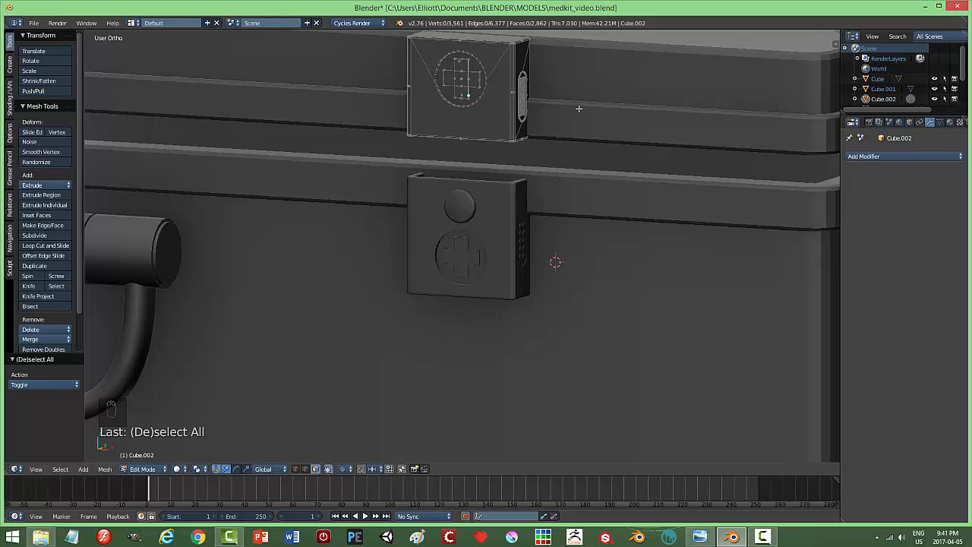
# Shorten the lid latch slightly by raising its bottom faces along Z in front wireframe view, and clear the selection
pyautogui.moveTo(580, 108)
pyautogui.mouseDown(button='middle')
pyautogui.moveTo(570, 99)
pyautogui.moveTo(605, 101)
pyautogui.moveTo(587, 103)
pyautogui.mouseUp(button='middle')
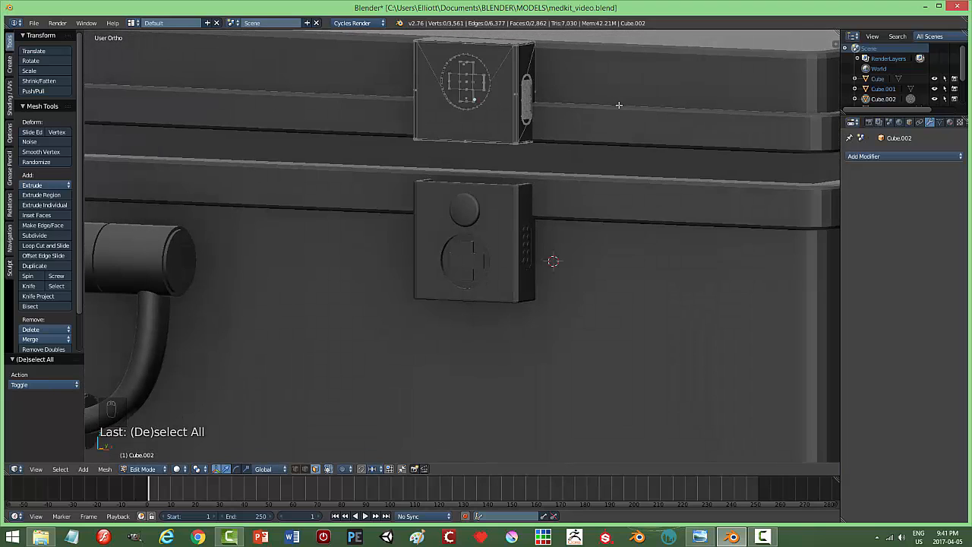
pyautogui.press('KP_1')
pyautogui.press('z')
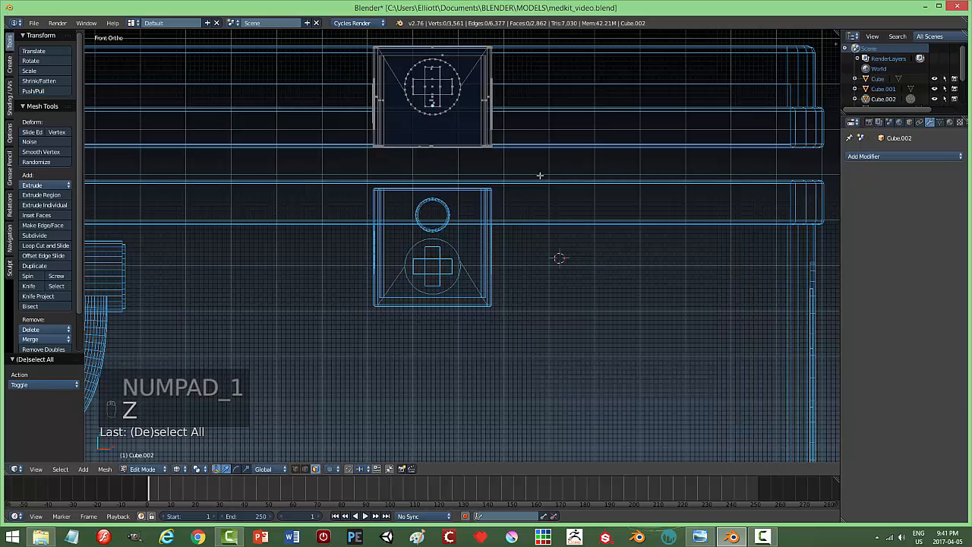
pyautogui.press('b')
pyautogui.moveTo(545, 182); pyautogui.dragTo(332, 134)
pyautogui.moveTo(434, 110); pyautogui.dragTo(433, 101)
pyautogui.press('a')
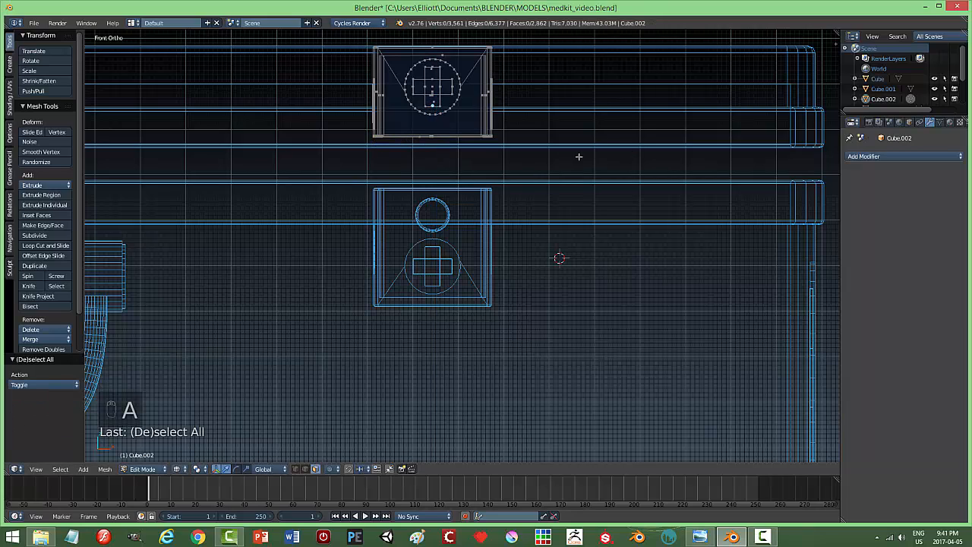
# Lower the lid latch about 0.013 along Z in Object Mode, restore solid shading, and deselect it
pyautogui.press('Tab')
pyautogui.moveTo(434, 72); pyautogui.dragTo(433, 76)
pyautogui.press('z')
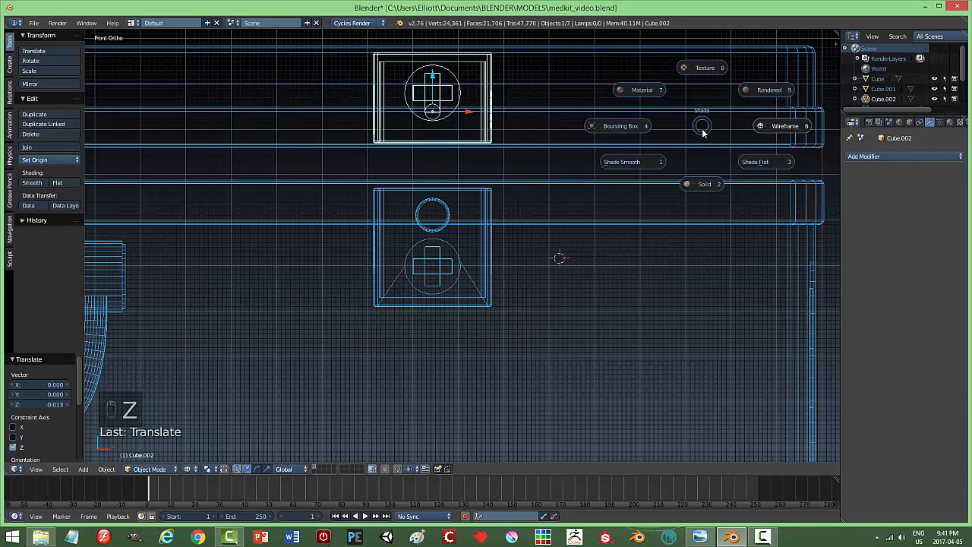
pyautogui.click(698, 187)
pyautogui.moveTo(638, 149); pyautogui.dragTo(593, 148, button='middle')
pyautogui.press('a')
# Move the lid latch to layer 11 and show only that layer, with the view framed on the latch
pyautogui.moveTo(662, 154); pyautogui.dragTo(567, 183, button='middle')
pyautogui.scroll(3, 596, 211)
pyautogui.scroll(2, 568, 174)
pyautogui.scroll(-6, 466, 204)
pyautogui.scroll(6, 538, 205)
pyautogui.moveTo(486, 211); pyautogui.dragTo(476, 177, button='middle')
pyautogui.rightClick(474, 180)
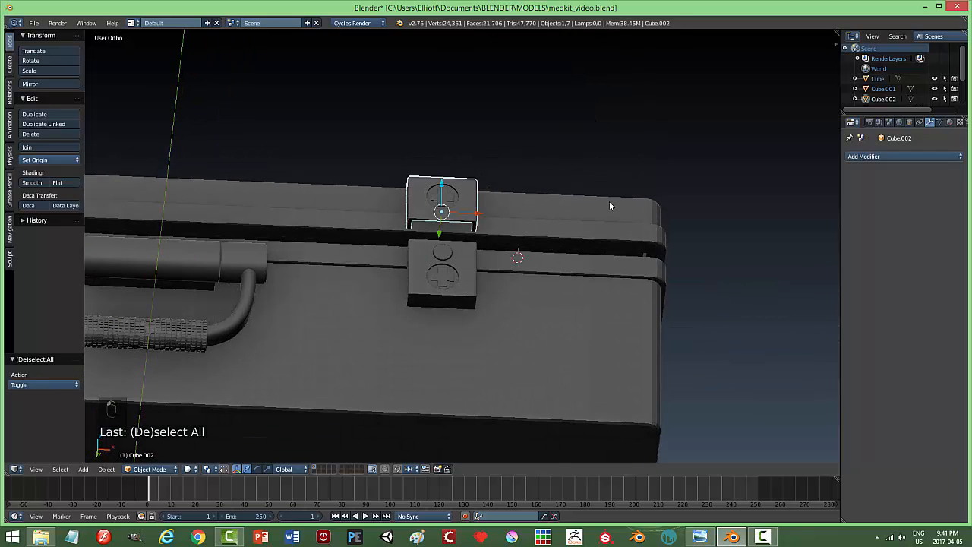
pyautogui.press('m')
pyautogui.click(692, 226)
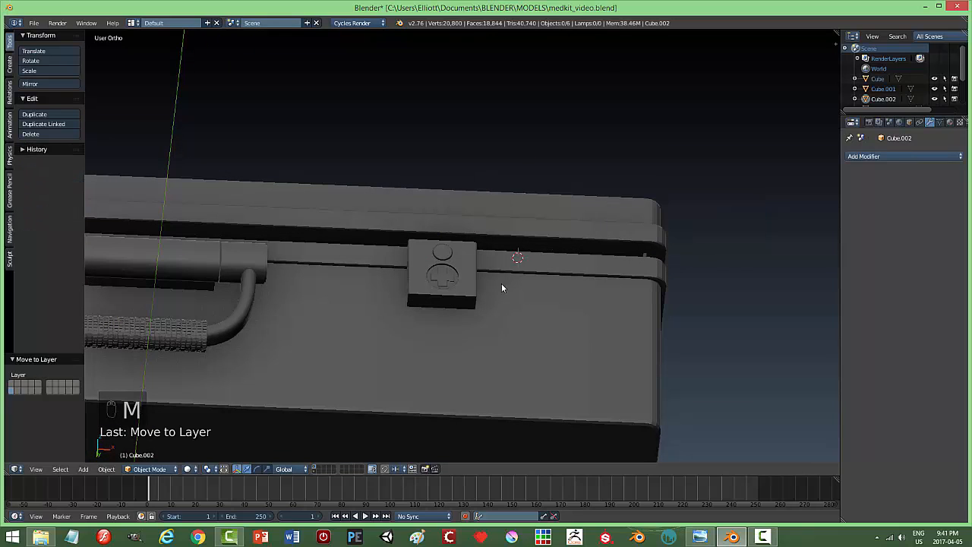
pyautogui.click(314, 470)
pyautogui.moveTo(530, 383); pyautogui.dragTo(514, 304, button='middle')
pyautogui.press('KP_Decimal')
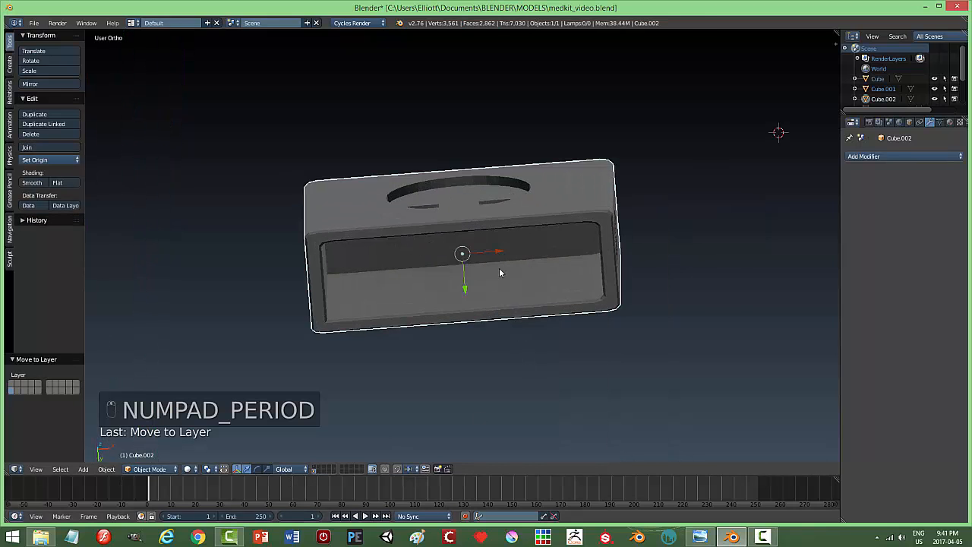
# Inset the face inside the recess on the lid latch's underside by about 0.070
pyautogui.moveTo(507, 264); pyautogui.dragTo(494, 241, button='middle')
pyautogui.press('Tab')
pyautogui.rightClick(545, 222)
pyautogui.moveTo(545, 222); pyautogui.dragTo(575, 232, button='middle')
pyautogui.scroll(-3, 585, 244)
pyautogui.scroll(-2, 583, 268)
pyautogui.moveTo(577, 270); pyautogui.dragTo(650, 269, button='middle')
pyautogui.press('i')
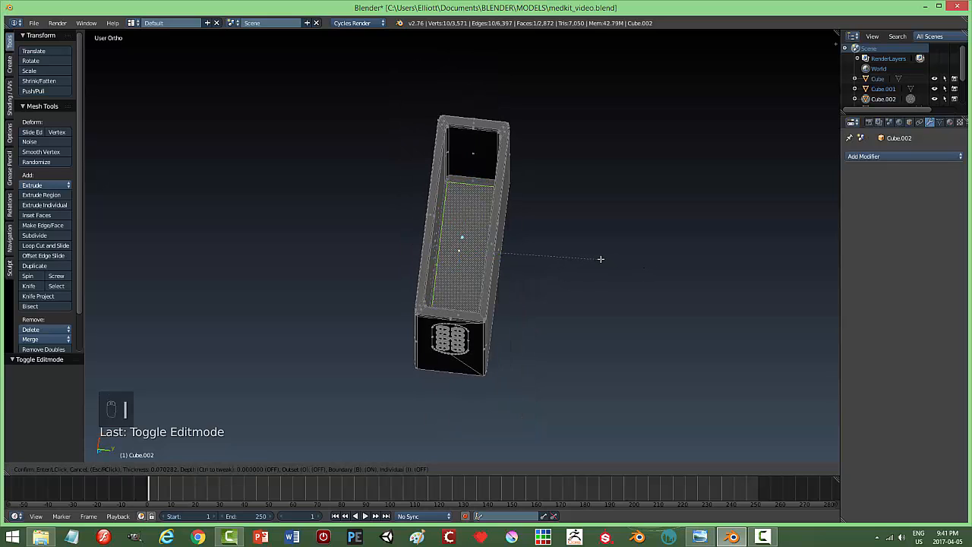
pyautogui.click(601, 259)
# Scale the inset face along Y by about 0.794, and readjust its Y width slightly
pyautogui.moveTo(588, 253); pyautogui.dragTo(581, 277, button='middle')
pyautogui.press('s')
pyautogui.press('y')
pyautogui.click(555, 270)
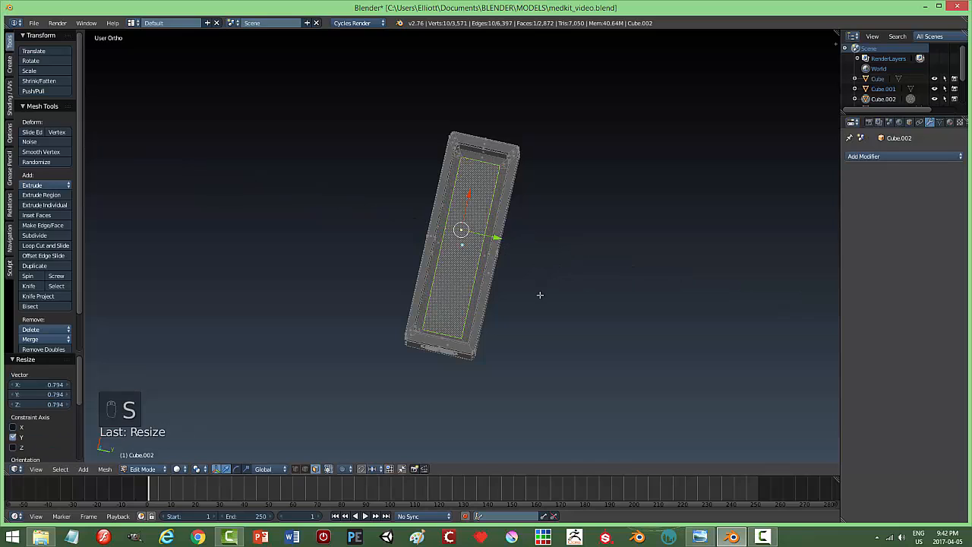
pyautogui.moveTo(558, 278); pyautogui.dragTo(574, 268, button='middle')
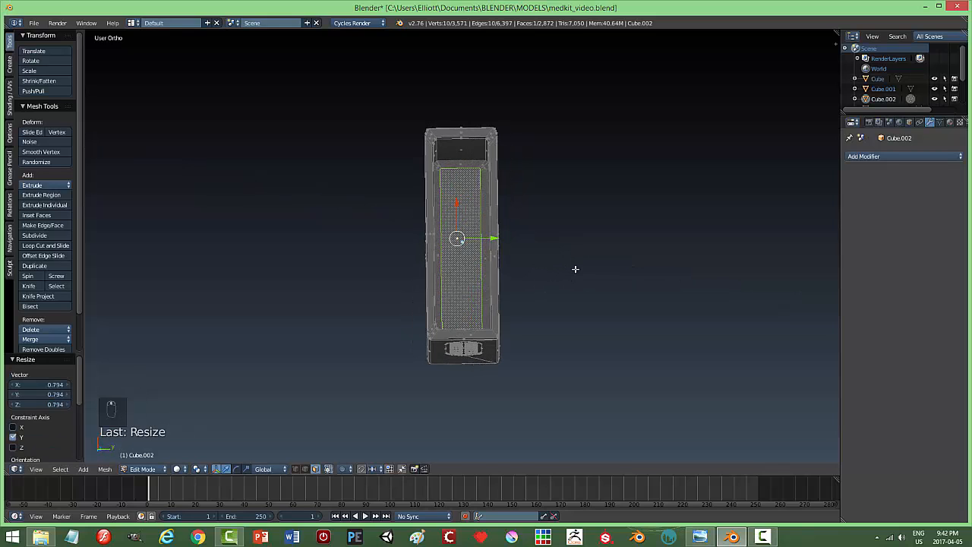
pyautogui.press('s')
pyautogui.press('y')
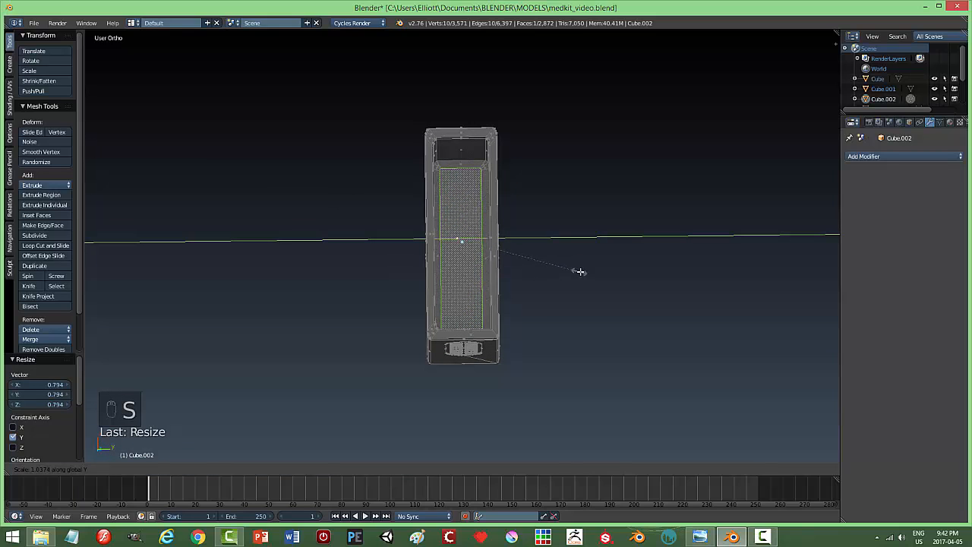
pyautogui.click(583, 274)
# Extrude the inset face along Z toward the opening of the latch's recess, and clear the selection
pyautogui.moveTo(564, 275); pyautogui.dragTo(545, 259, button='middle')
pyautogui.press('e')
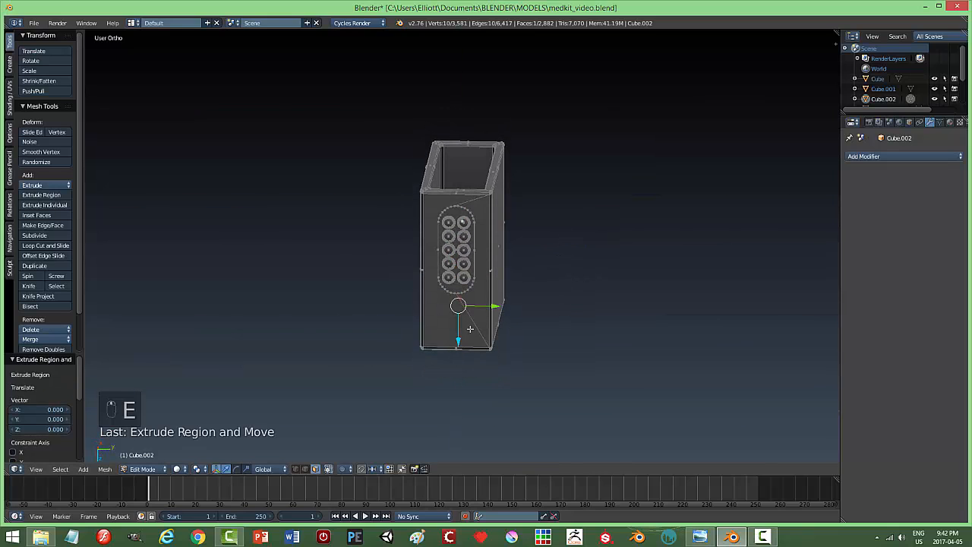
pyautogui.moveTo(461, 343); pyautogui.dragTo(471, 286)
pyautogui.moveTo(477, 253); pyautogui.dragTo(486, 200)
pyautogui.moveTo(577, 203); pyautogui.dragTo(474, 180, button='middle')
pyautogui.moveTo(478, 206); pyautogui.dragTo(479, 202)
pyautogui.press('a')
# Bevel the outer edge loop of the extruded block by about 0.019 with 2 segments, and return to Object Mode
pyautogui.moveTo(578, 237); pyautogui.dragTo(481, 291, button='middle')
pyautogui.scroll(1, 481, 290)
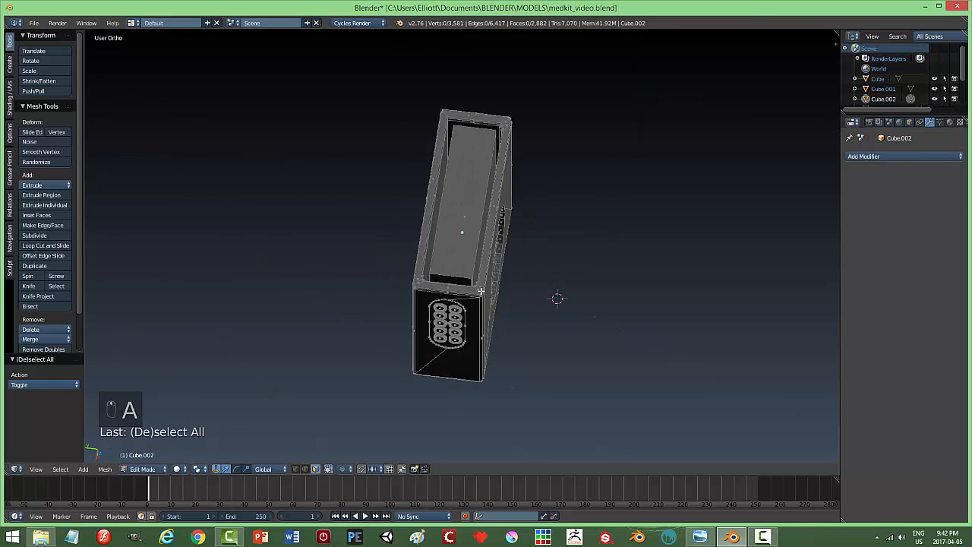
pyautogui.hotkey('ctrl', 'Tab')
pyautogui.click(504, 268)
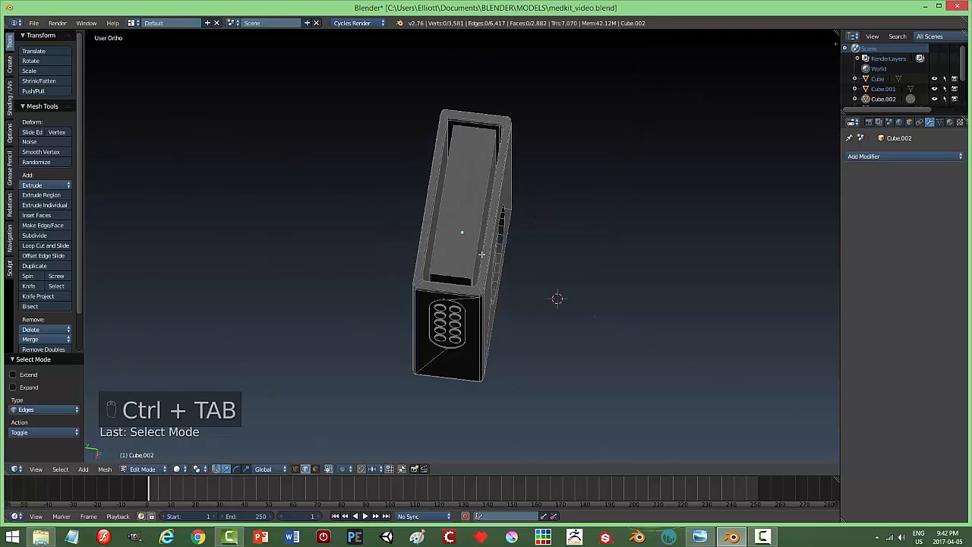
pyautogui.keyDown('alt'); pyautogui.rightClick(480, 249); pyautogui.keyUp('alt')
pyautogui.moveTo(541, 279); pyautogui.dragTo(540, 243, button='middle')
pyautogui.hotkey('ctrl', 'b')
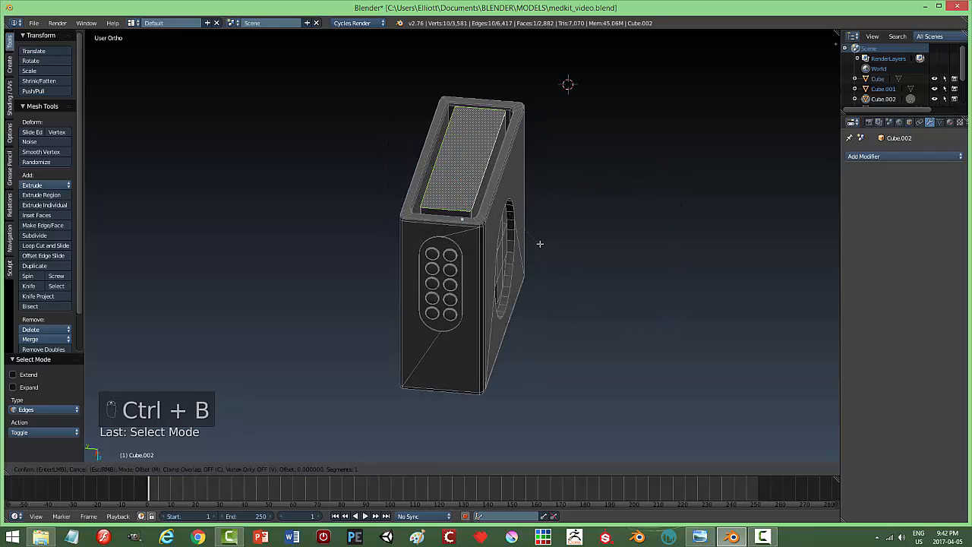
pyautogui.scroll(1, 546, 265)
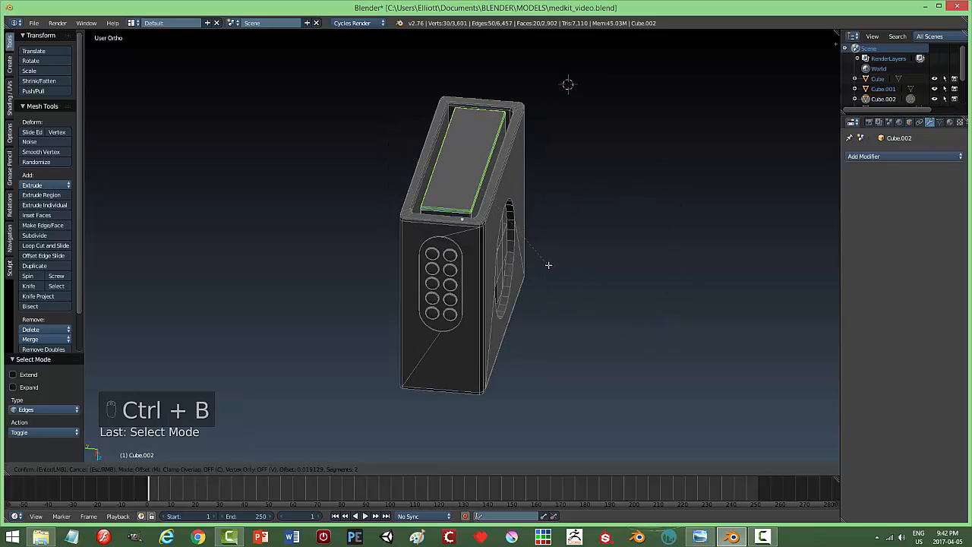
pyautogui.click(548, 264)
pyautogui.press('a')
pyautogui.press('Tab')
pyautogui.click(597, 257)
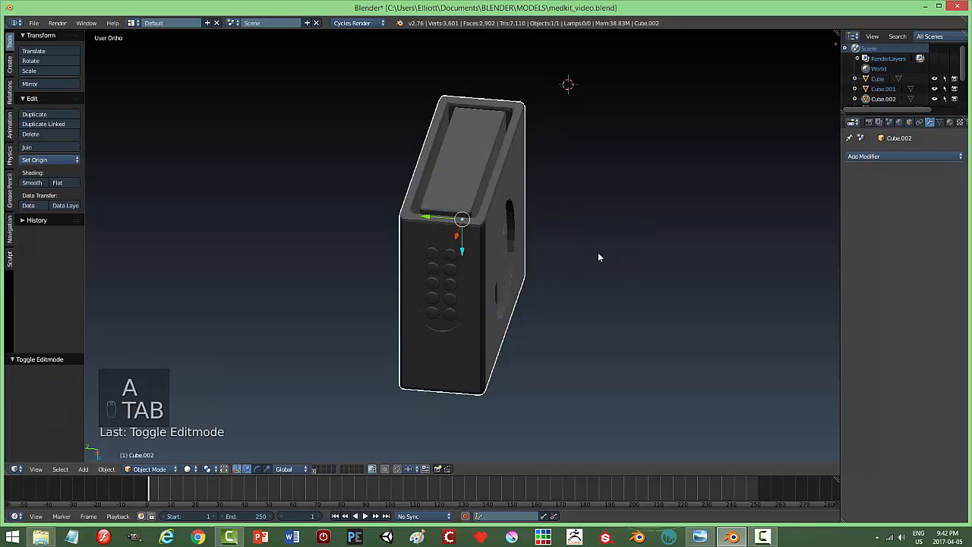
# Move the lid latch back to layer 1 and show that layer with the full case
pyautogui.press('a')
pyautogui.press('a')
pyautogui.moveTo(592, 251); pyautogui.dragTo(491, 309, button='middle')
pyautogui.moveTo(470, 249); pyautogui.dragTo(472, 204, button='middle')
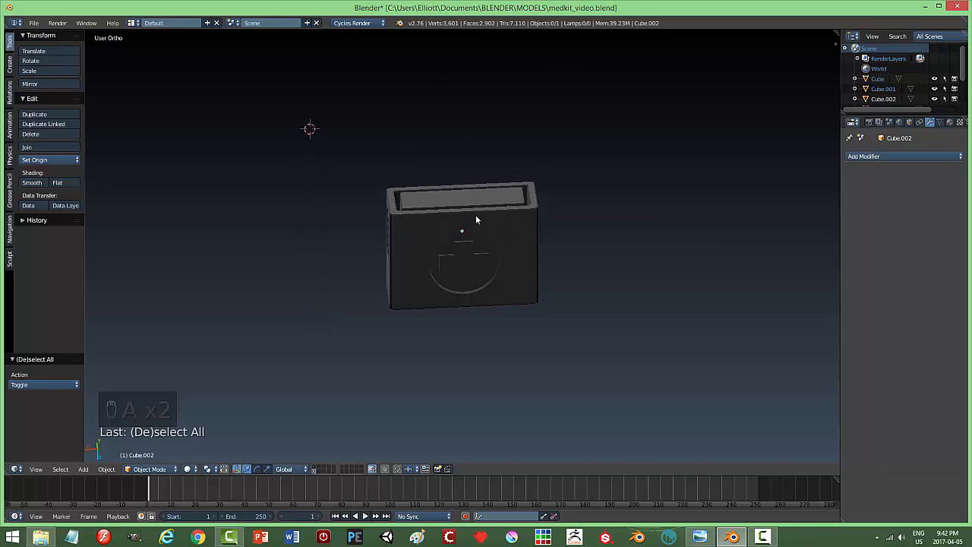
pyautogui.rightClick(525, 257)
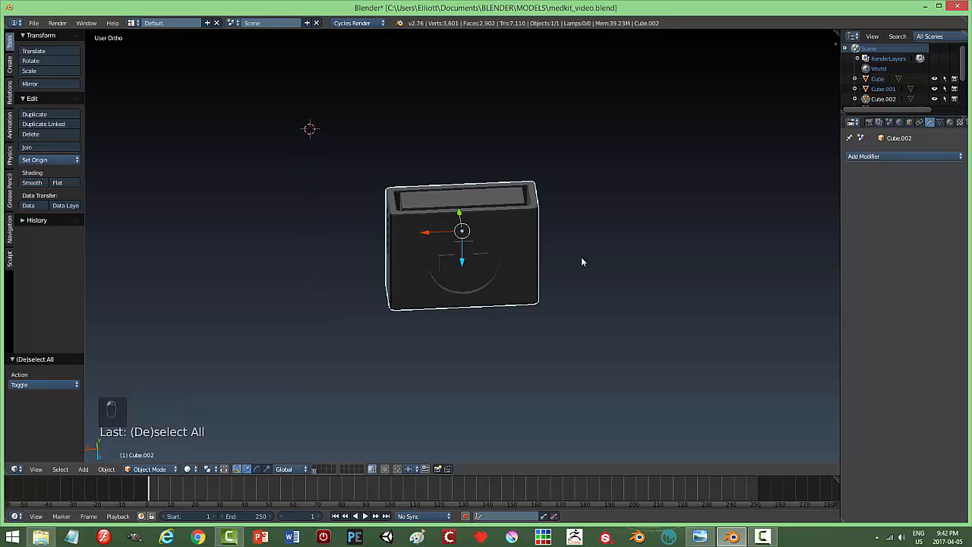
pyautogui.press('m')
pyautogui.click(665, 278)
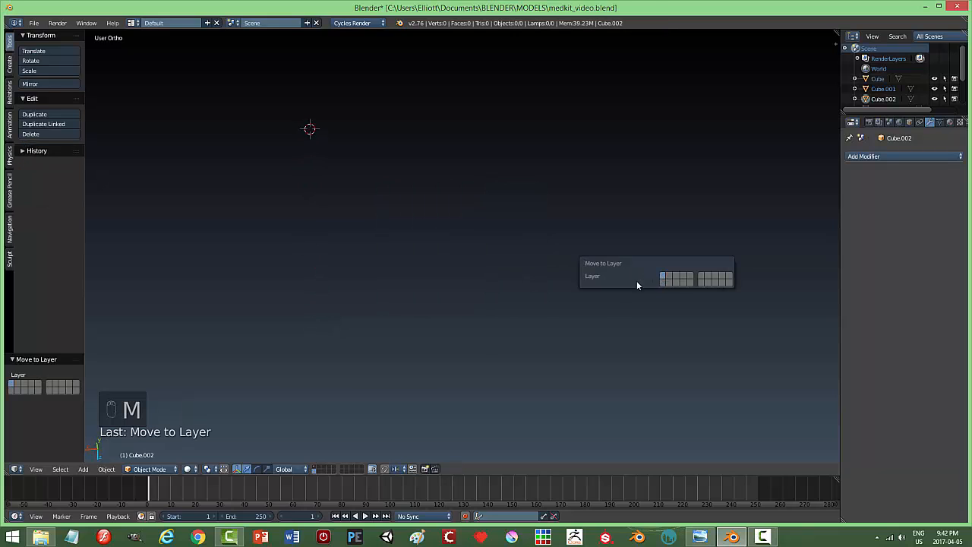
pyautogui.click(313, 467)
pyautogui.moveTo(444, 329); pyautogui.dragTo(536, 322, button='middle')
# Deselect everything and save medkit_video.blend over the existing file
pyautogui.press('a')
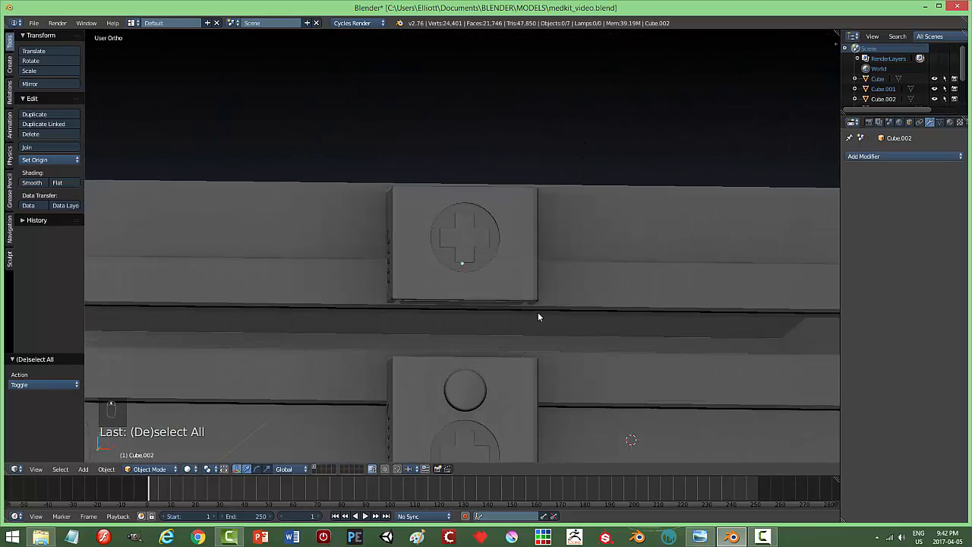
pyautogui.hotkey('ctrl', 's')
pyautogui.press('Return')
# Examine the lid latch's perforated side panel in Edit Mode by selecting its faces, and return to Object Mode
pyautogui.moveTo(571, 289); pyautogui.dragTo(447, 315, button='middle')
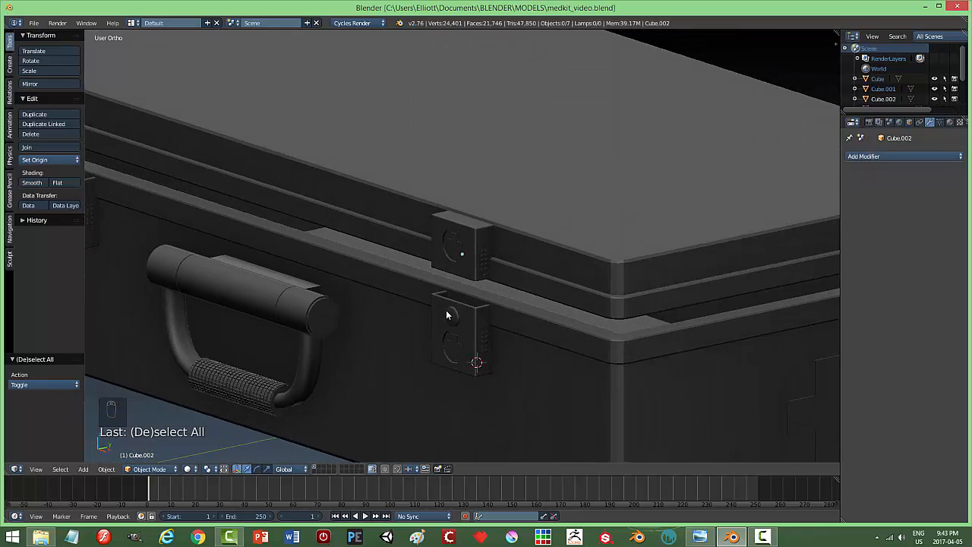
pyautogui.rightClick(484, 254)
pyautogui.press('Tab')
pyautogui.click(637, 276)
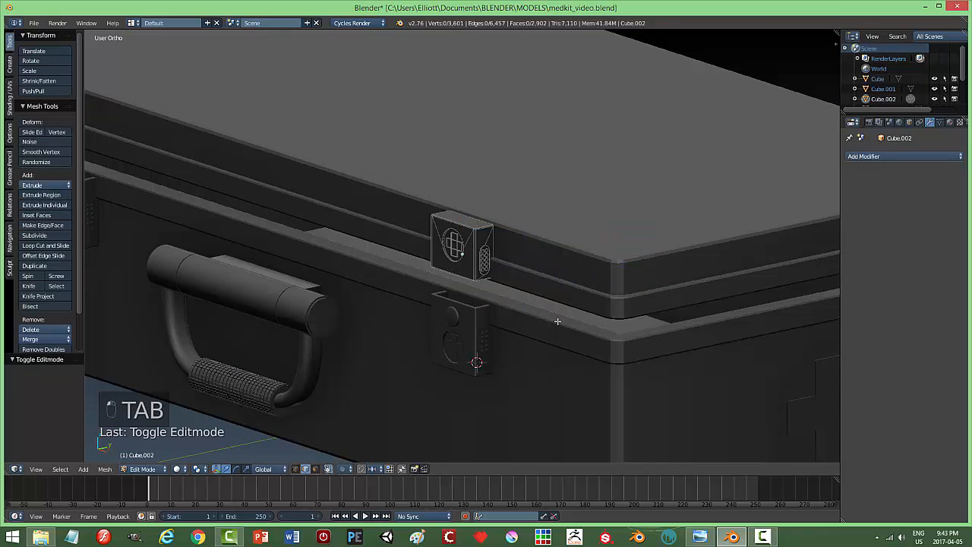
pyautogui.scroll(4, 552, 317)
pyautogui.scroll(3, 540, 314)
pyautogui.moveTo(560, 317); pyautogui.dragTo(498, 306, button='middle')
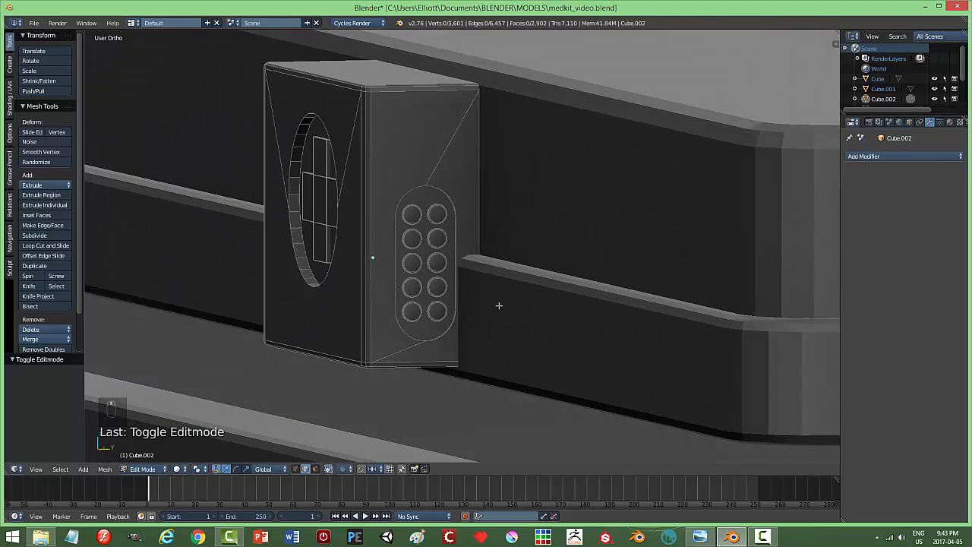
pyautogui.hotkey('ctrl', 'Tab')
pyautogui.click(429, 205)
pyautogui.rightClick(434, 200)
pyautogui.keyDown('shift'); pyautogui.rightClick(412, 175); pyautogui.keyUp('shift')
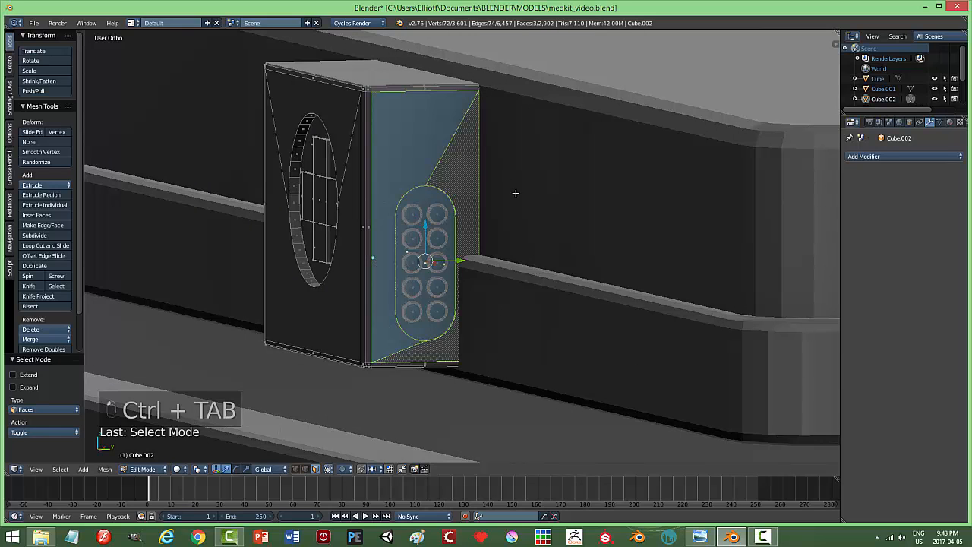
pyautogui.moveTo(502, 219); pyautogui.dragTo(510, 222, button='middle')
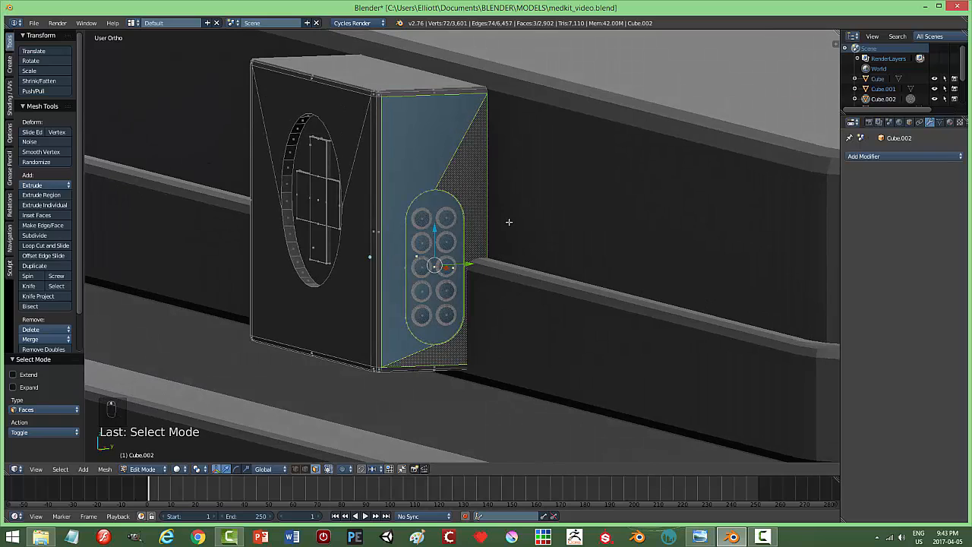
pyautogui.press('Tab')
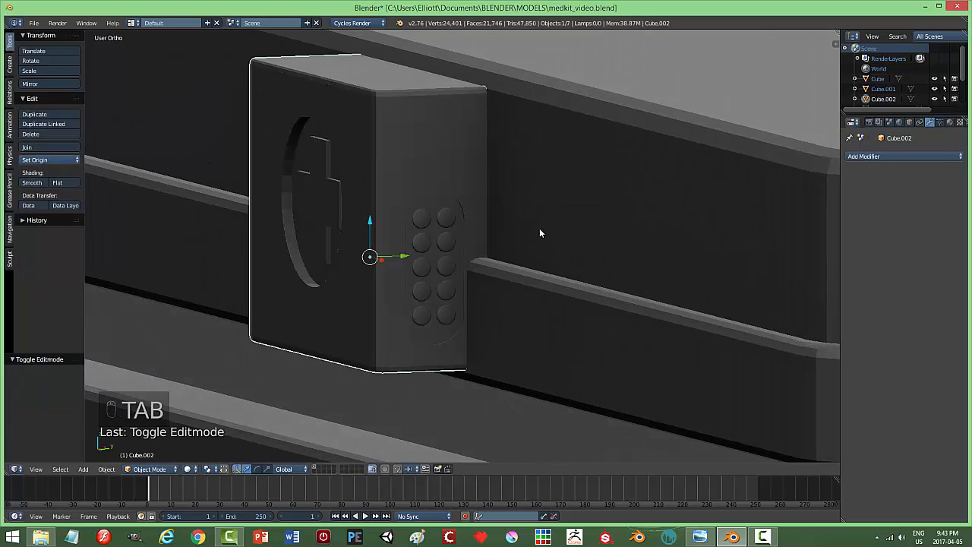
# Move the lid latch to layer 11 and show only that layer
pyautogui.press('m')
pyautogui.click(618, 253)
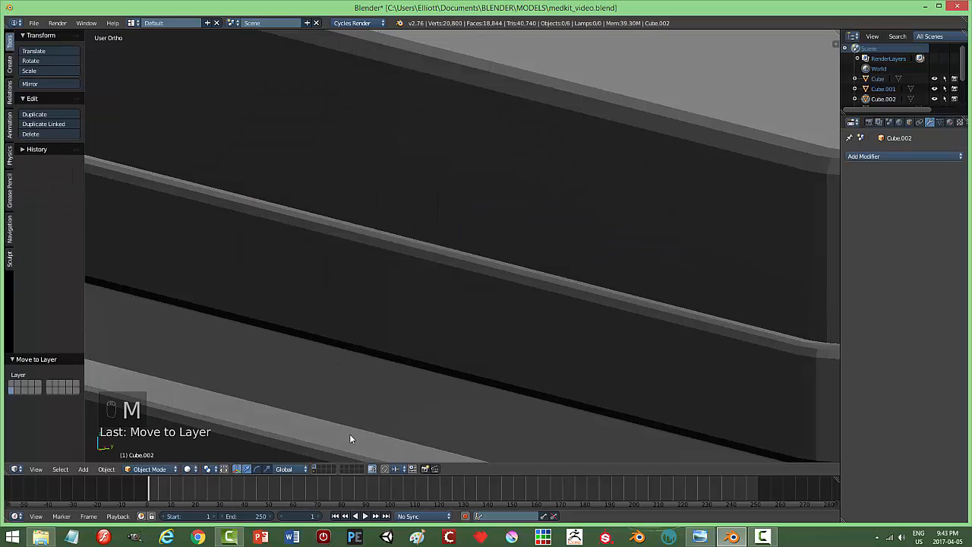
pyautogui.click(313, 471)
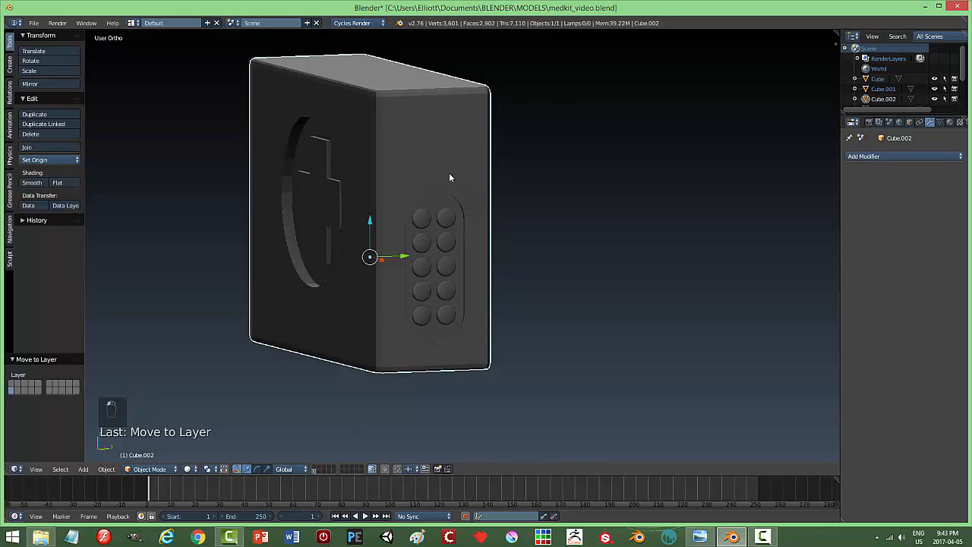
# Delete the three faces making up the latch's perforated side panel in Edit Mode, and change to vertex selection
pyautogui.press('Tab')
pyautogui.click(605, 176)
pyautogui.moveTo(519, 189); pyautogui.dragTo(519, 188, button='middle')
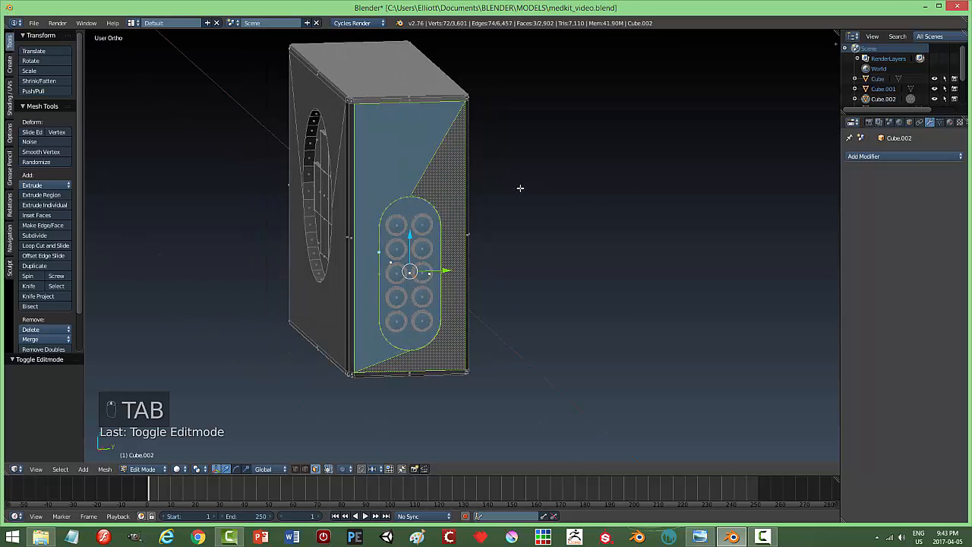
pyautogui.press('x')
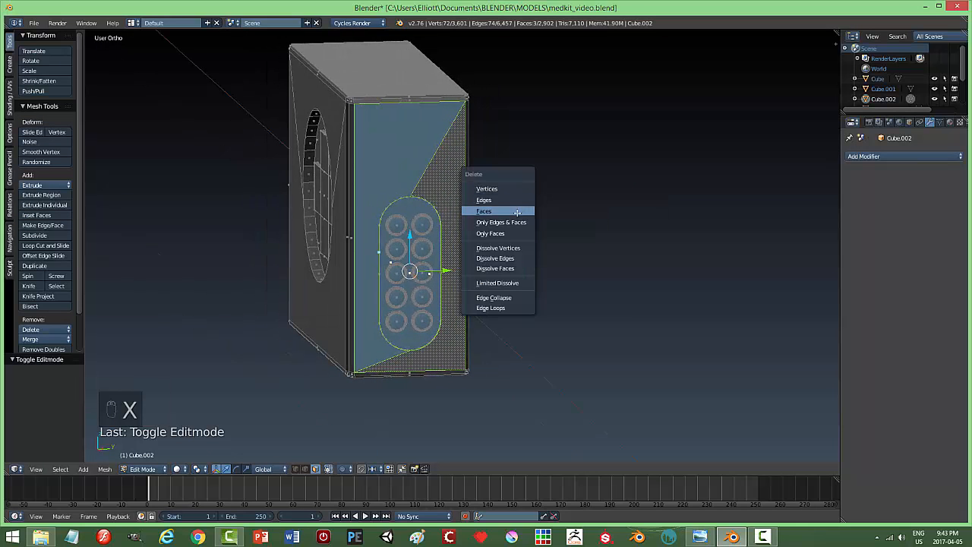
pyautogui.click(521, 212)
pyautogui.hotkey('ctrl', 'Tab')
pyautogui.click(431, 160)
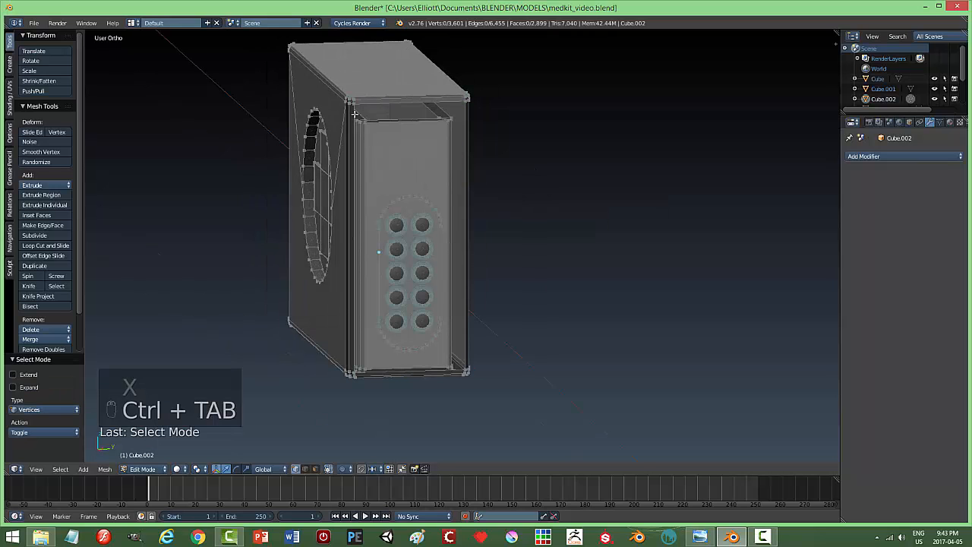
# Select the capsule-shaped edge loop on the opened side and delete all vertices linked to it
pyautogui.moveTo(385, 368); pyautogui.dragTo(495, 404, button='middle')
pyautogui.moveTo(512, 321); pyautogui.dragTo(540, 317, button='middle')
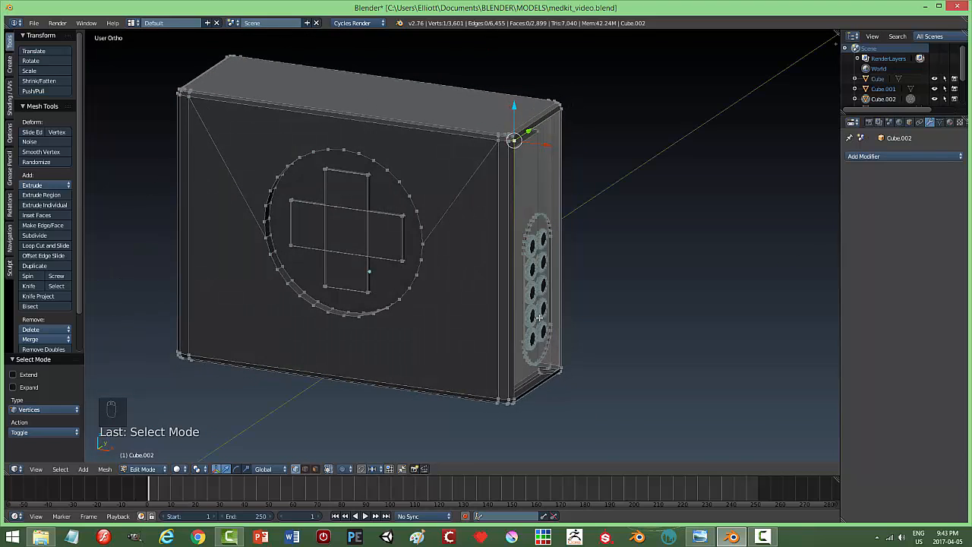
pyautogui.hotkey('ctrl', 'z')
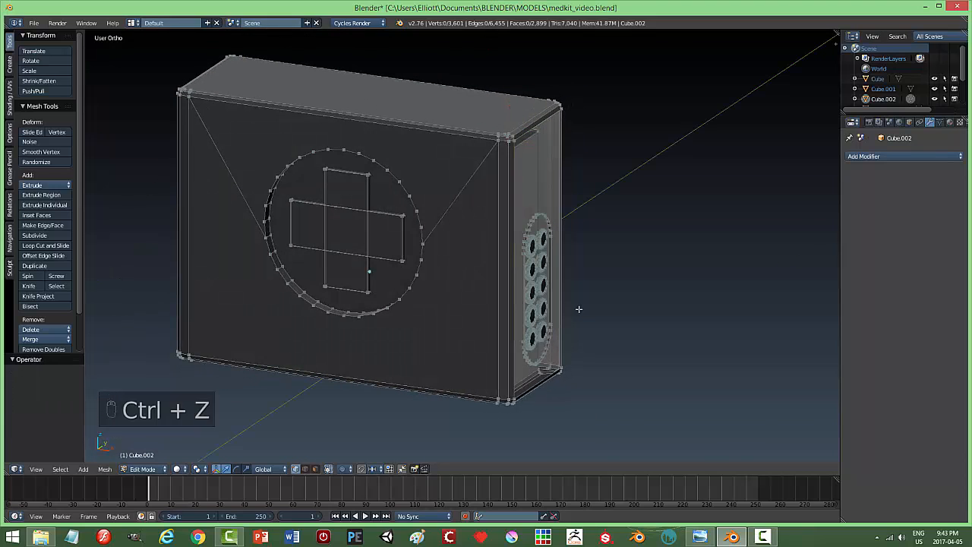
pyautogui.moveTo(579, 309); pyautogui.dragTo(533, 287, button='middle')
pyautogui.keyDown('alt'); pyautogui.rightClick(507, 226); pyautogui.keyUp('alt')
pyautogui.press('a')
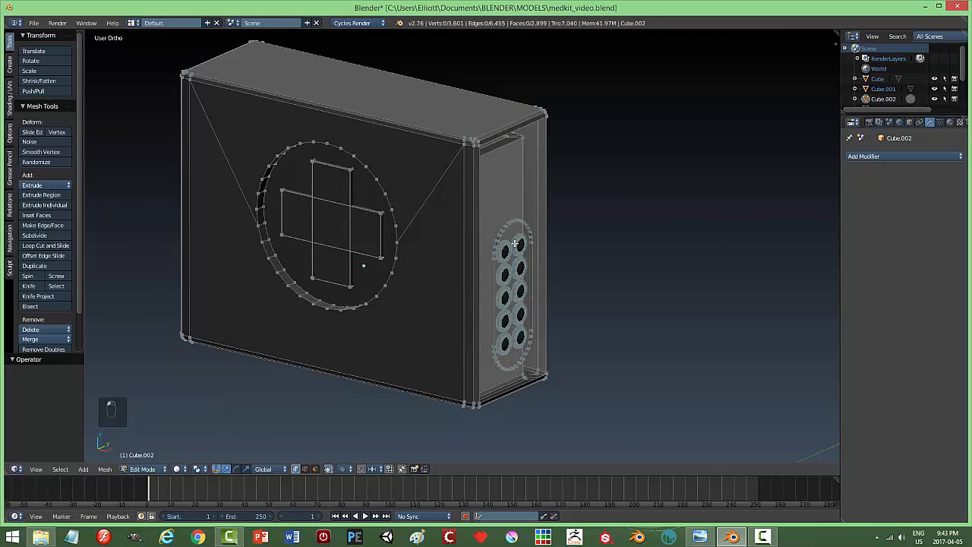
pyautogui.keyDown('alt'); pyautogui.keyDown('shift'); pyautogui.rightClick(505, 225); pyautogui.keyUp('shift'); pyautogui.keyUp('alt')
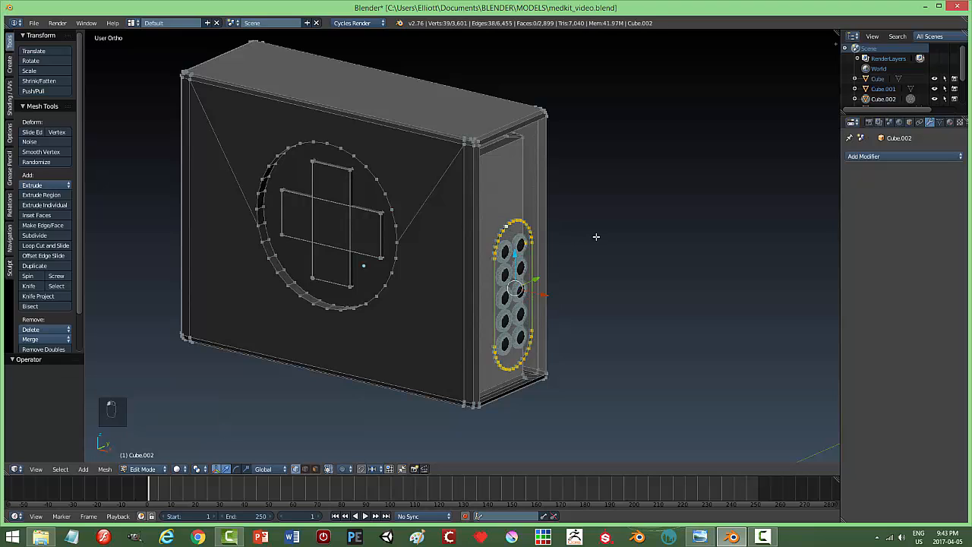
pyautogui.hotkey('ctrl', 'l')
pyautogui.press('x')
pyautogui.click(587, 217)
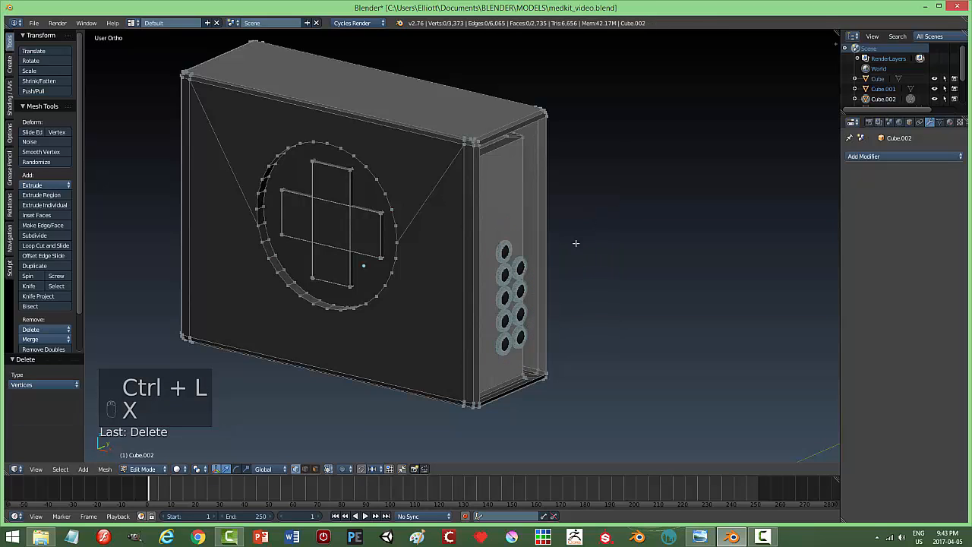
# Delete the remaining round hole rings on the opened side by selecting their linked vertices
pyautogui.keyDown('shift'); pyautogui.click(510, 264); pyautogui.keyUp('shift')
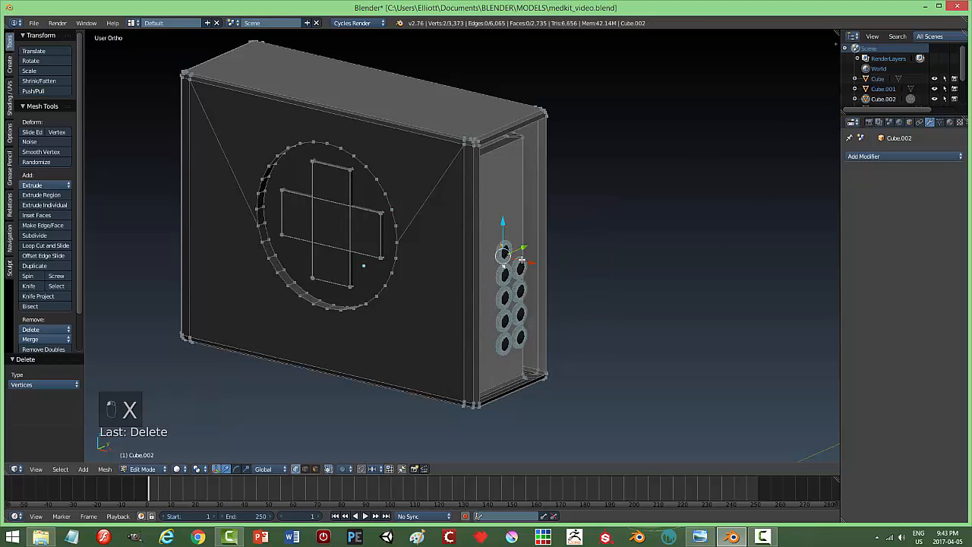
pyautogui.keyDown('shift'); pyautogui.click(524, 261); pyautogui.keyUp('shift')
pyautogui.keyDown('shift'); pyautogui.click(510, 290); pyautogui.keyUp('shift')
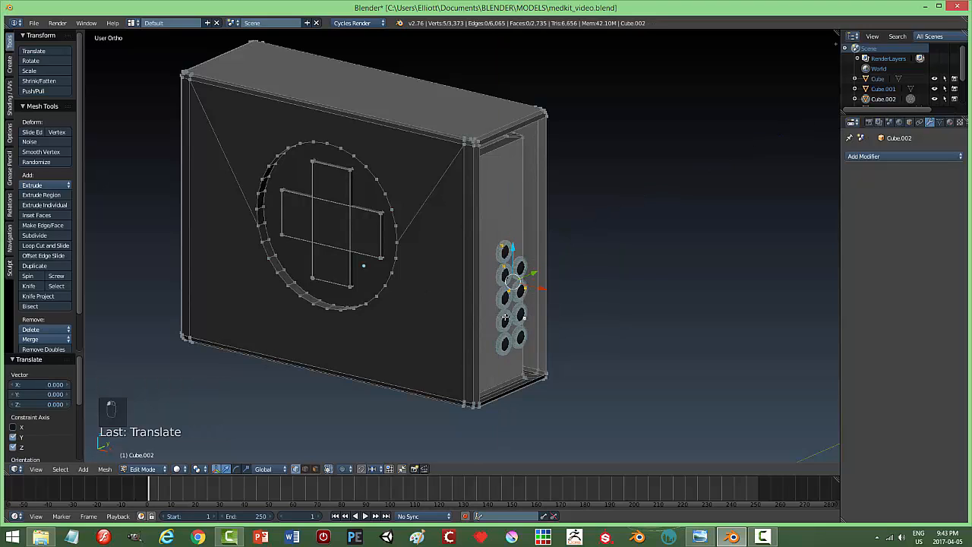
pyautogui.hotkey('ctrl', 'l')
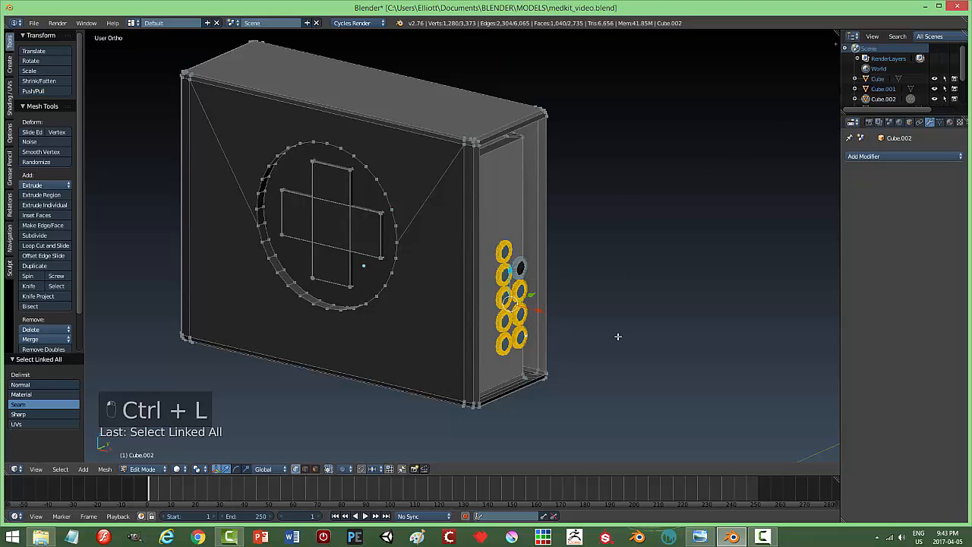
pyautogui.press('x')
pyautogui.click(610, 336)
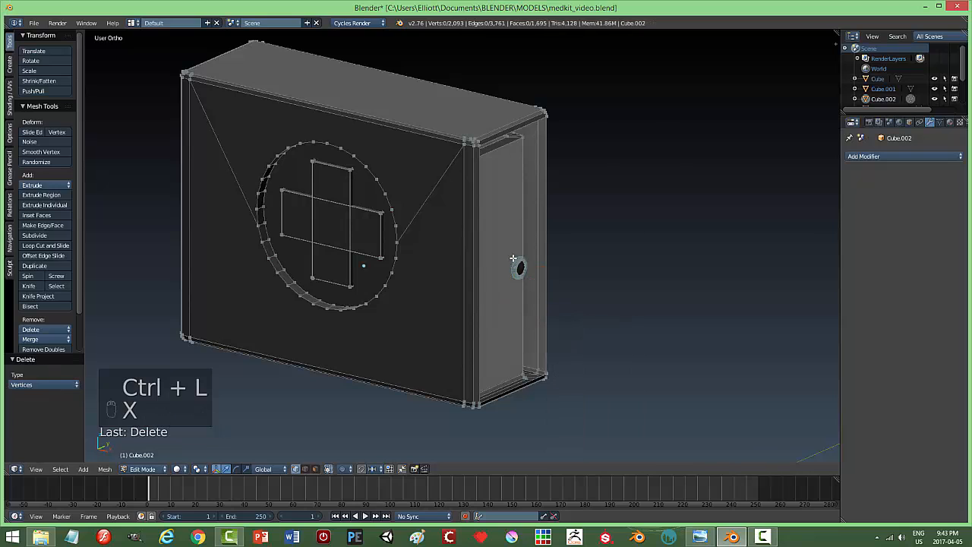
pyautogui.hotkey('ctrl', 'l')
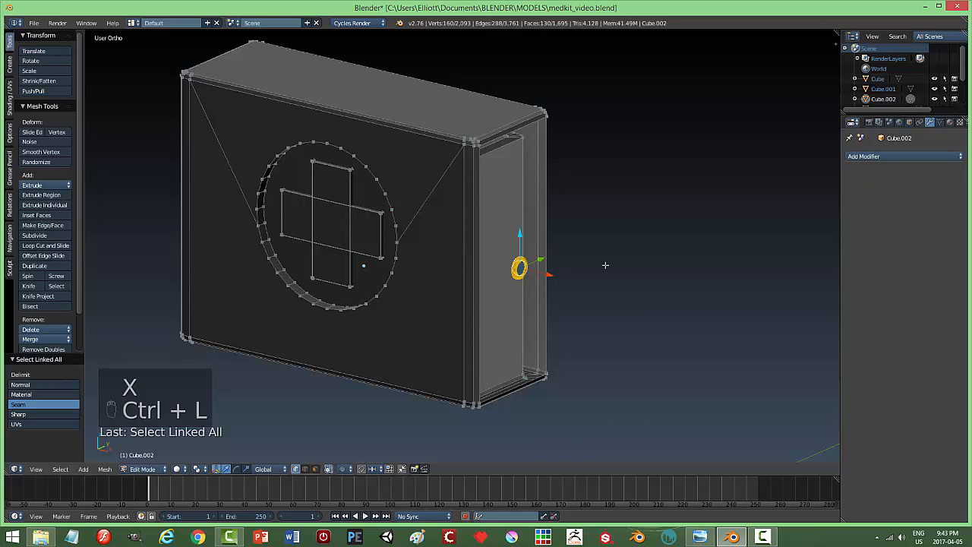
pyautogui.press('x')
pyautogui.click(605, 265)
pyautogui.moveTo(530, 183); pyautogui.dragTo(481, 190, button='middle')
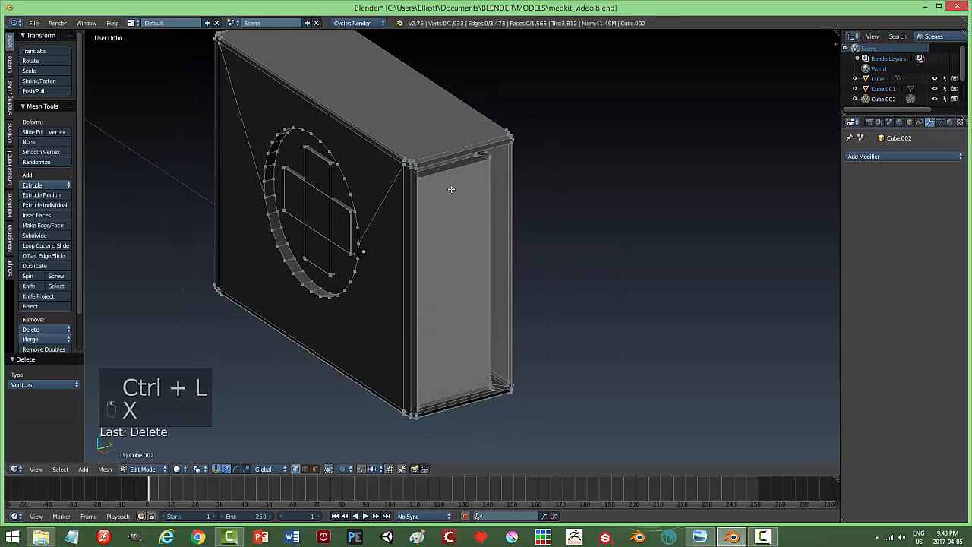
# Fill the opened side with one flat face across its four corner vertices, deselect everything and return to Object Mode
pyautogui.rightClick(419, 173)
pyautogui.moveTo(416, 402); pyautogui.dragTo(515, 435, button='middle')
pyautogui.keyDown('shift'); pyautogui.rightClick(492, 433); pyautogui.keyUp('shift')
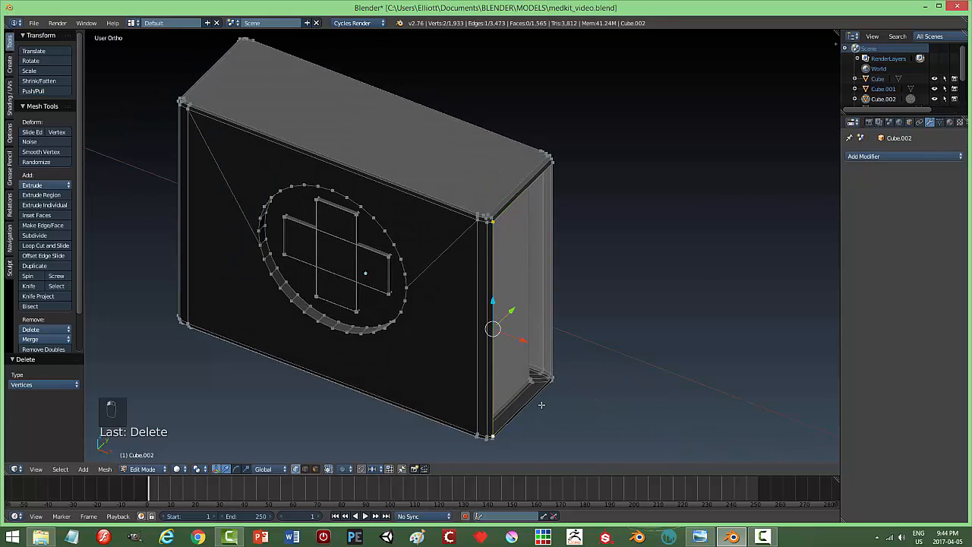
pyautogui.scroll(10, 560, 405)
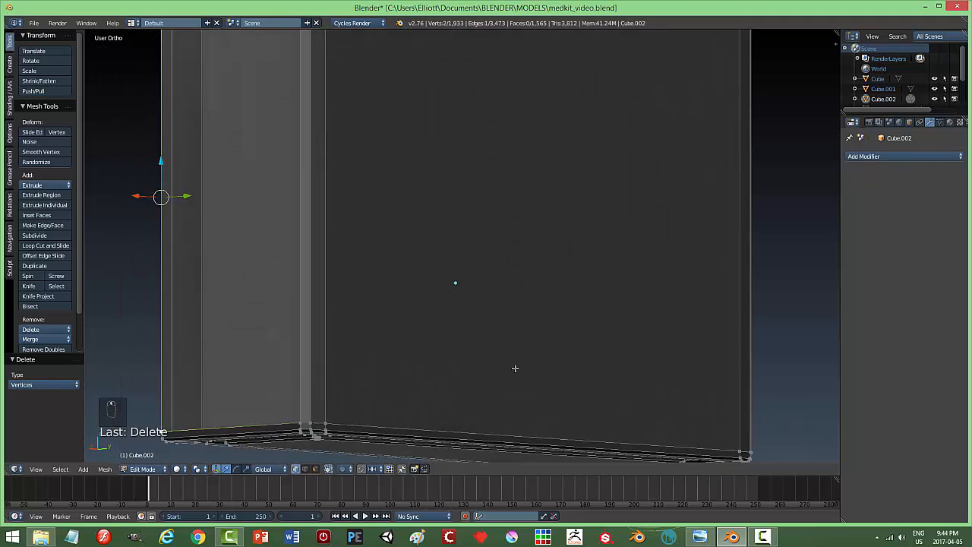
pyautogui.keyDown('shift'); pyautogui.rightClick(302, 423); pyautogui.keyUp('shift')
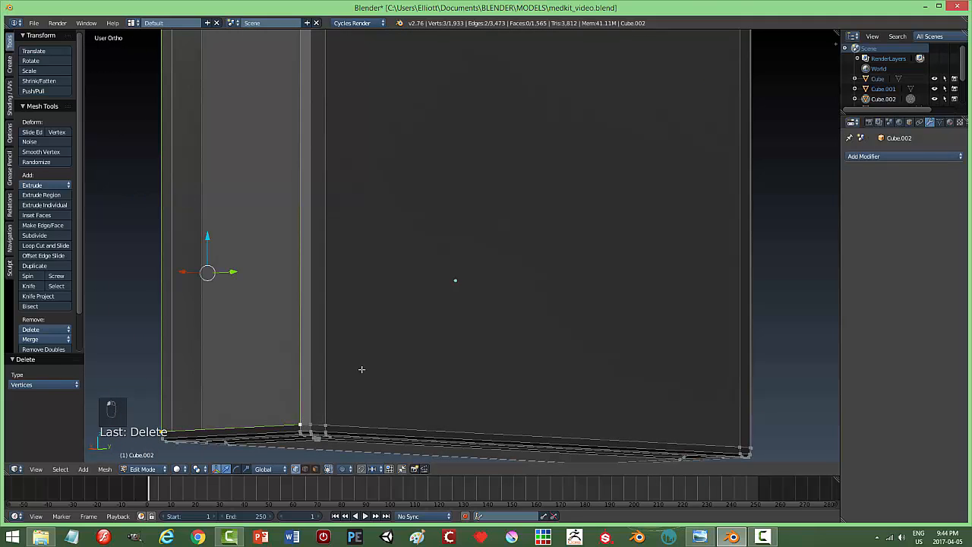
pyautogui.scroll(-3, 384, 259)
pyautogui.keyDown('shift'); pyautogui.rightClick(368, 78); pyautogui.keyUp('shift')
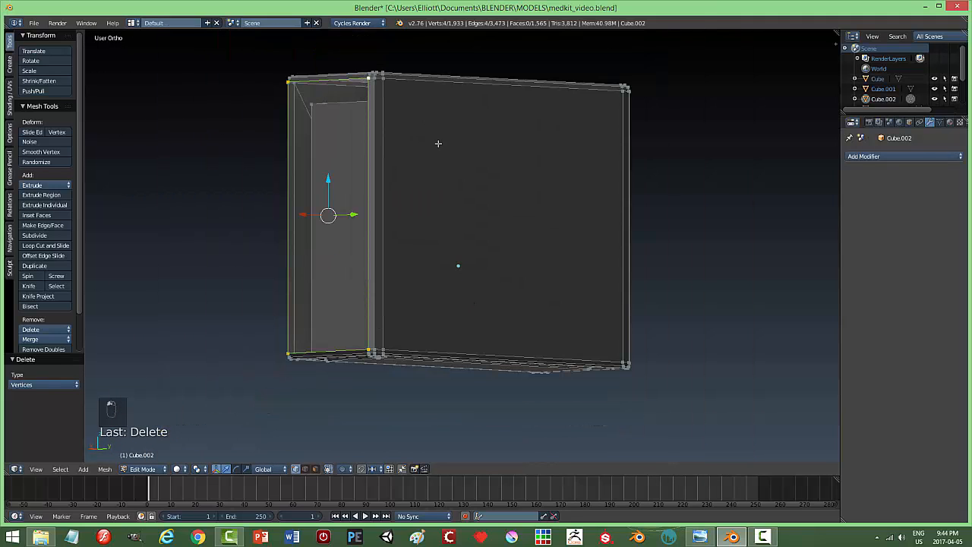
pyautogui.press('f')
pyautogui.moveTo(438, 145); pyautogui.dragTo(546, 204, button='middle')
pyautogui.press('a')
pyautogui.press('Tab')
pyautogui.click(549, 225)
pyautogui.scroll(-3, 581, 219)
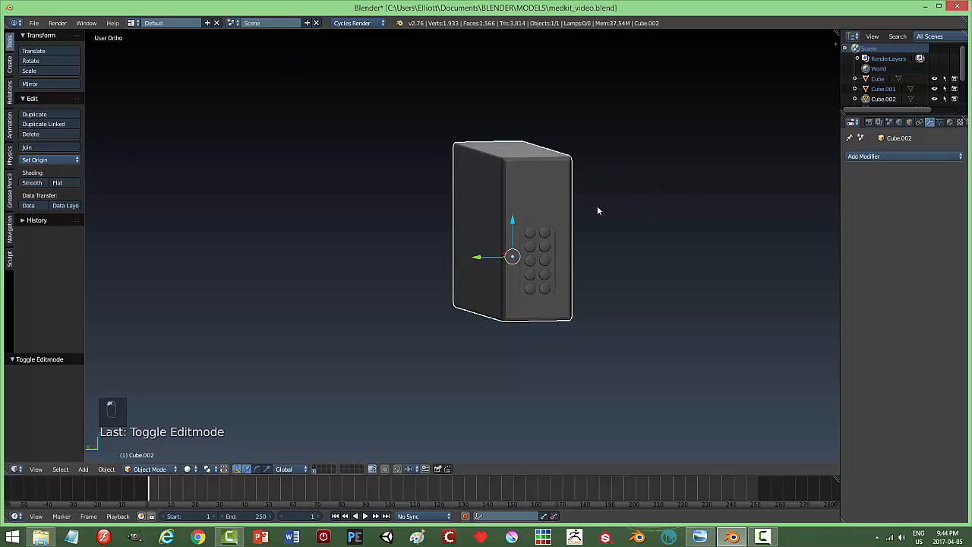
# Reopen the latch in Edit Mode with its opposite perforated side facing the view
pyautogui.press('Tab')
pyautogui.click(678, 206)
pyautogui.scroll(3, 561, 290)
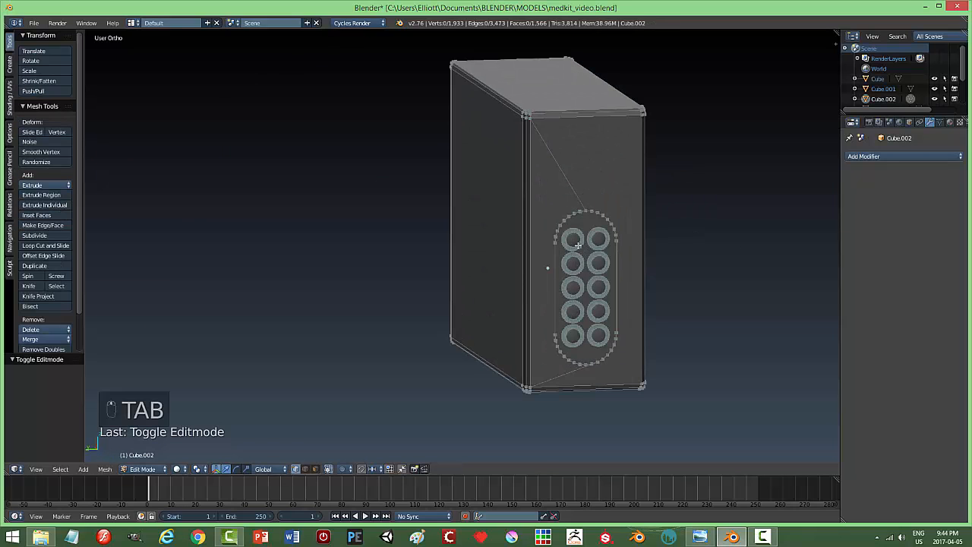
pyautogui.keyDown('shift'); pyautogui.rightClick(605, 232); pyautogui.keyUp('shift')
pyautogui.keyDown('shift'); pyautogui.rightClick(601, 257); pyautogui.keyUp('shift')
pyautogui.keyDown('shift'); pyautogui.rightClick(570, 256); pyautogui.keyUp('shift')
pyautogui.keyDown('shift'); pyautogui.rightClick(578, 279); pyautogui.keyUp('shift')
pyautogui.keyDown('shift'); pyautogui.rightClick(570, 306); pyautogui.keyUp('shift')
pyautogui.keyDown('shift'); pyautogui.rightClick(598, 305); pyautogui.keyUp('shift')
pyautogui.keyDown('shift'); pyautogui.rightClick(575, 331); pyautogui.keyUp('shift')
pyautogui.keyDown('shift'); pyautogui.rightClick(594, 330); pyautogui.keyUp('shift')
pyautogui.keyDown('shift'); pyautogui.rightClick(599, 361); pyautogui.keyUp('shift')
pyautogui.hotkey('ctrl', 'l')
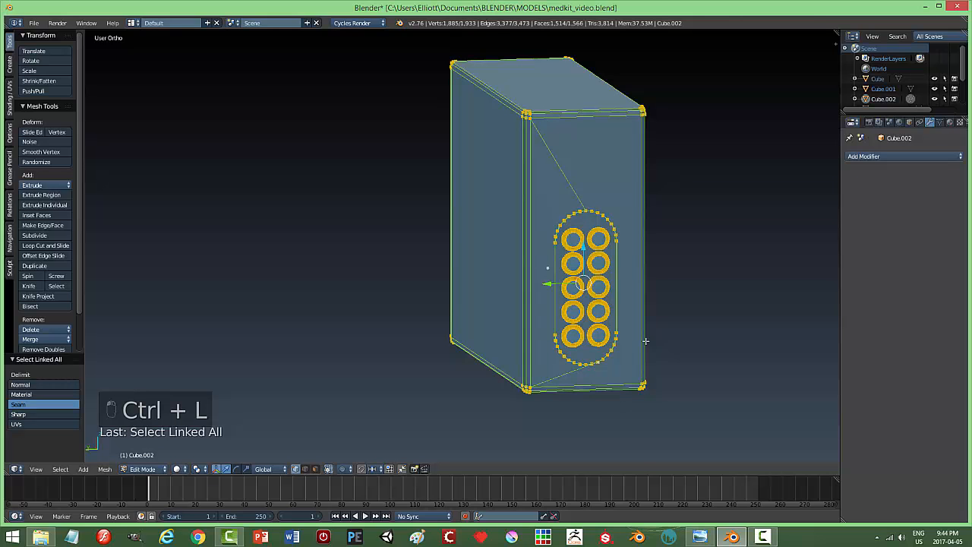
pyautogui.press('a')
# Switch to face selection and delete the three faces of the latch's second perforated side panel
pyautogui.hotkey('ctrl', 'Tab')
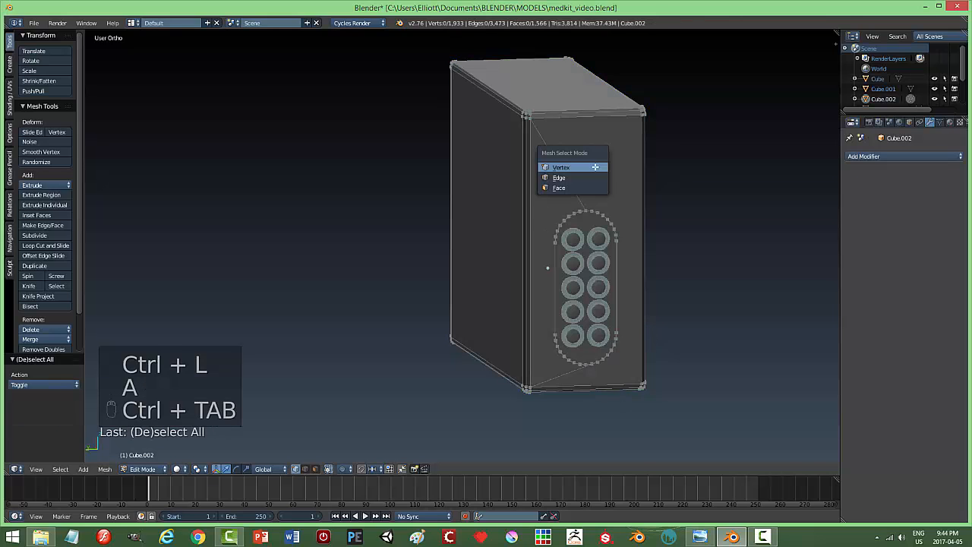
pyautogui.click(576, 188)
pyautogui.rightClick(598, 159)
pyautogui.keyDown('shift'); pyautogui.rightClick(562, 193); pyautogui.keyUp('shift')
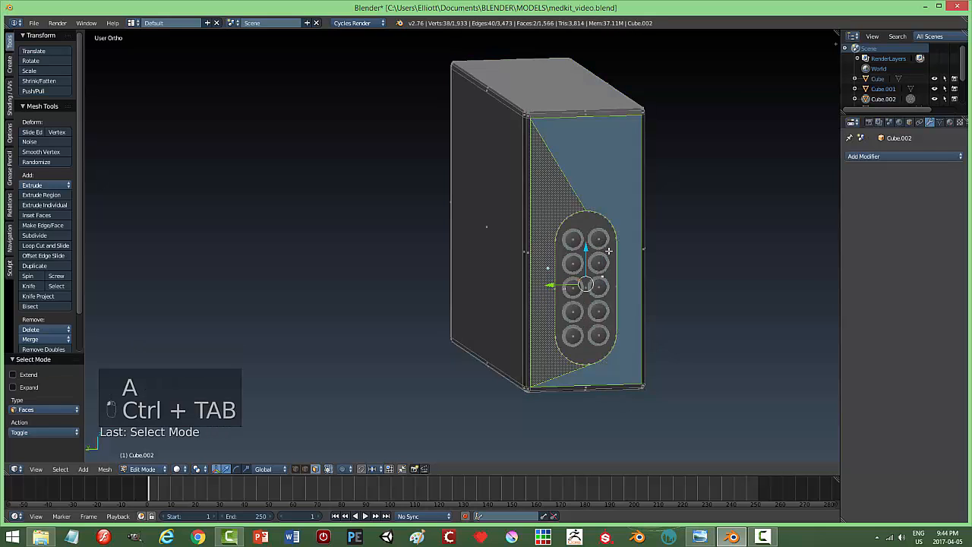
pyautogui.keyDown('shift'); pyautogui.rightClick(595, 242); pyautogui.keyUp('shift')
pyautogui.press('x')
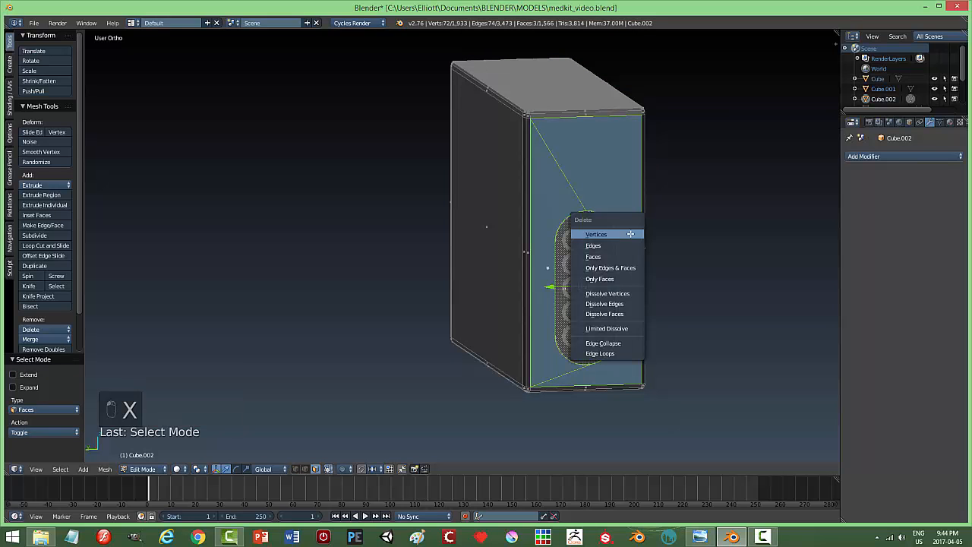
pyautogui.click(619, 256)
# Select a face on each of the ten round holes, extend to the linked geometry, and delete its vertices
pyautogui.moveTo(597, 206); pyautogui.dragTo(614, 230, button='middle')
pyautogui.rightClick(618, 281)
pyautogui.keyDown('shift'); pyautogui.rightClick(638, 272); pyautogui.keyUp('shift')
pyautogui.keyDown('shift'); pyautogui.rightClick(640, 293); pyautogui.keyUp('shift')
pyautogui.keyDown('shift'); pyautogui.rightClick(616, 296); pyautogui.keyUp('shift')
pyautogui.keyDown('shift'); pyautogui.rightClick(616, 318); pyautogui.keyUp('shift')
pyautogui.keyDown('shift'); pyautogui.rightClick(639, 316); pyautogui.keyUp('shift')
pyautogui.keyDown('shift'); pyautogui.rightClick(640, 339); pyautogui.keyUp('shift')
pyautogui.keyDown('shift'); pyautogui.rightClick(617, 343); pyautogui.keyUp('shift')
pyautogui.keyDown('shift'); pyautogui.rightClick(639, 362); pyautogui.keyUp('shift')
pyautogui.hotkey('ctrl', 'l')
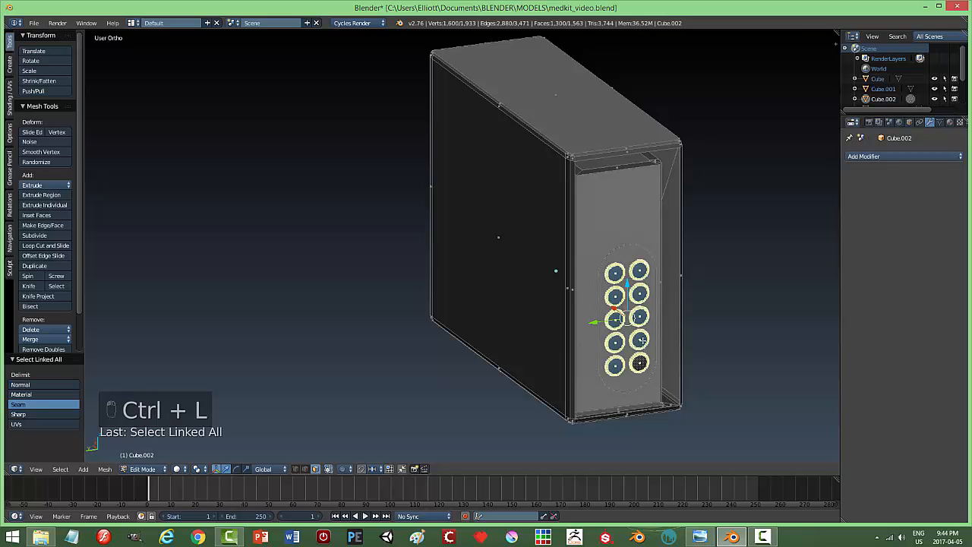
pyautogui.press('x')
pyautogui.click(637, 319)
# Switch to vertex selection and delete both leftover capsule-shaped outlines from the opened second side
pyautogui.scroll(2, 681, 320)
pyautogui.moveTo(680, 319); pyautogui.dragTo(536, 300, button='middle')
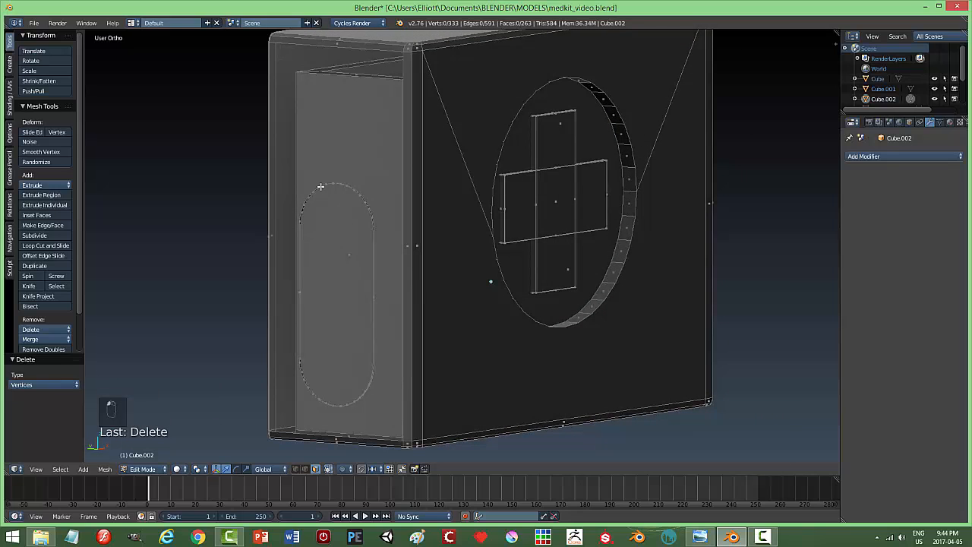
pyautogui.hotkey('ctrl', 'Tab')
pyautogui.click(350, 174)
pyautogui.keyDown('alt'); pyautogui.rightClick(344, 186); pyautogui.keyUp('alt')
pyautogui.press('x')
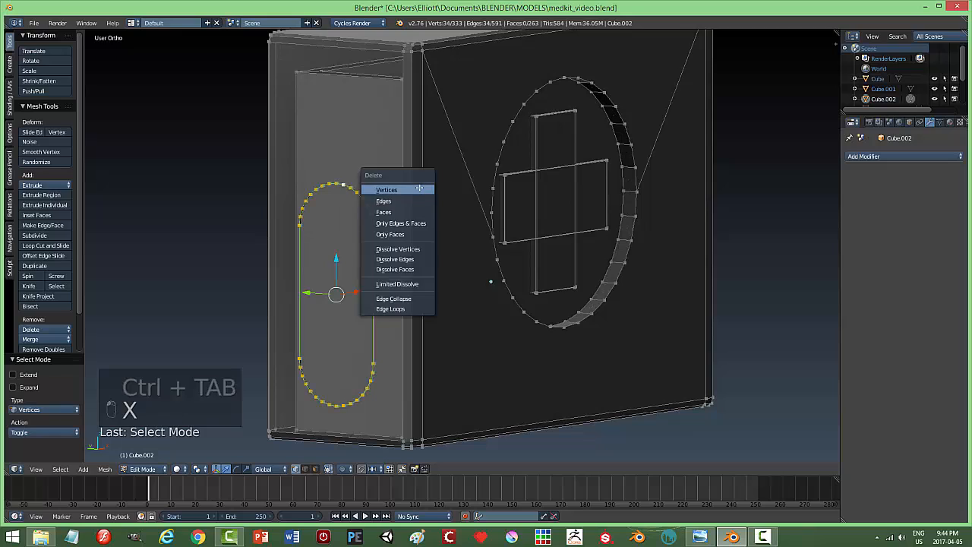
pyautogui.click(370, 201)
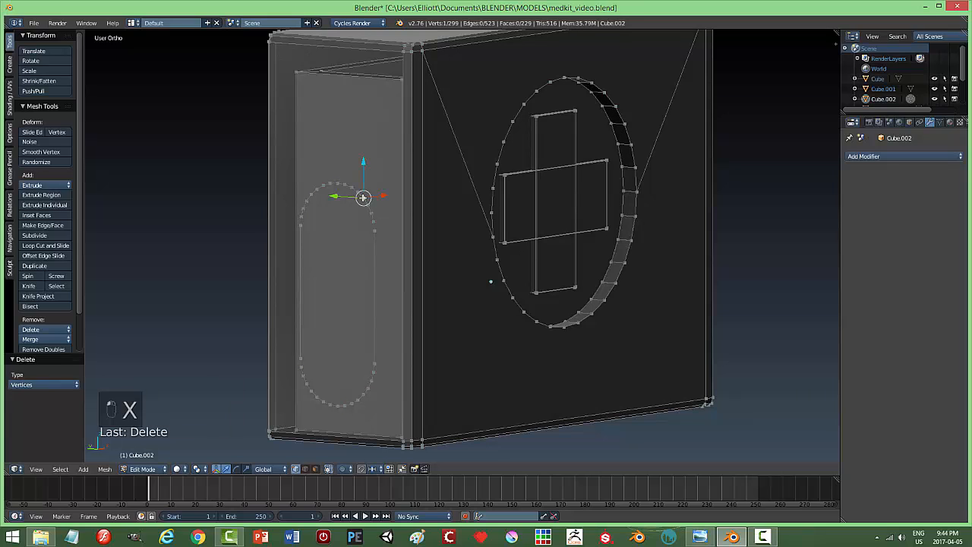
pyautogui.rightClick(362, 197)
pyautogui.hotkey('ctrl', 'l')
pyautogui.press('x')
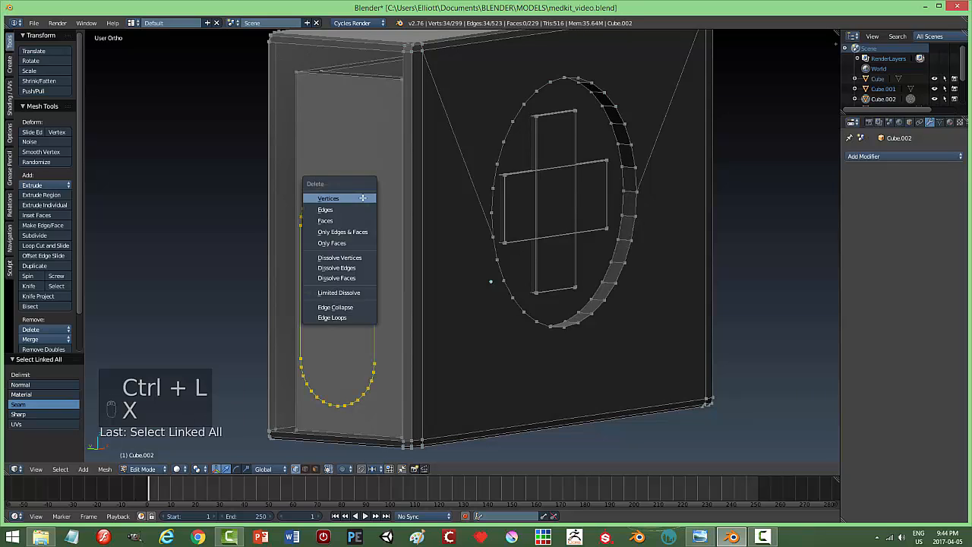
pyautogui.click(362, 198)
pyautogui.rightClick(269, 40)
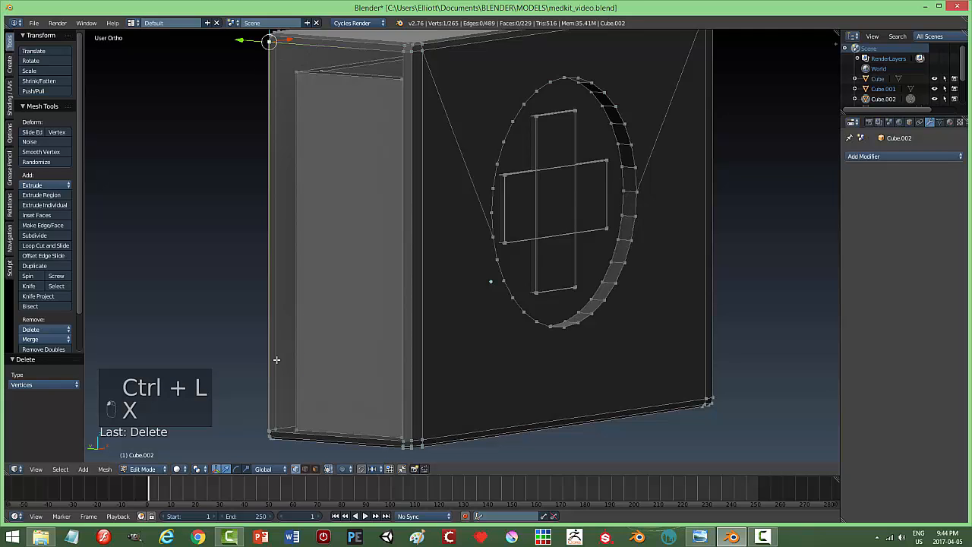
pyautogui.keyDown('shift'); pyautogui.rightClick(270, 431); pyautogui.keyUp('shift')
pyautogui.keyDown('shift'); pyautogui.rightClick(406, 439); pyautogui.keyUp('shift')
pyautogui.moveTo(405, 439); pyautogui.dragTo(355, 286, button='middle')
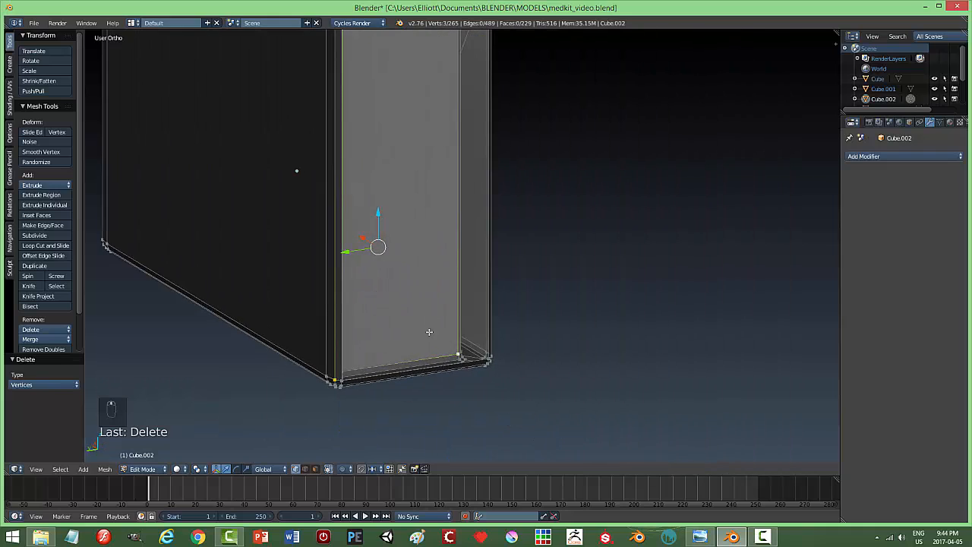
pyautogui.keyDown('shift'); pyautogui.rightClick(460, 356); pyautogui.keyUp('shift')
pyautogui.moveTo(427, 384); pyautogui.dragTo(393, 406, button='middle')
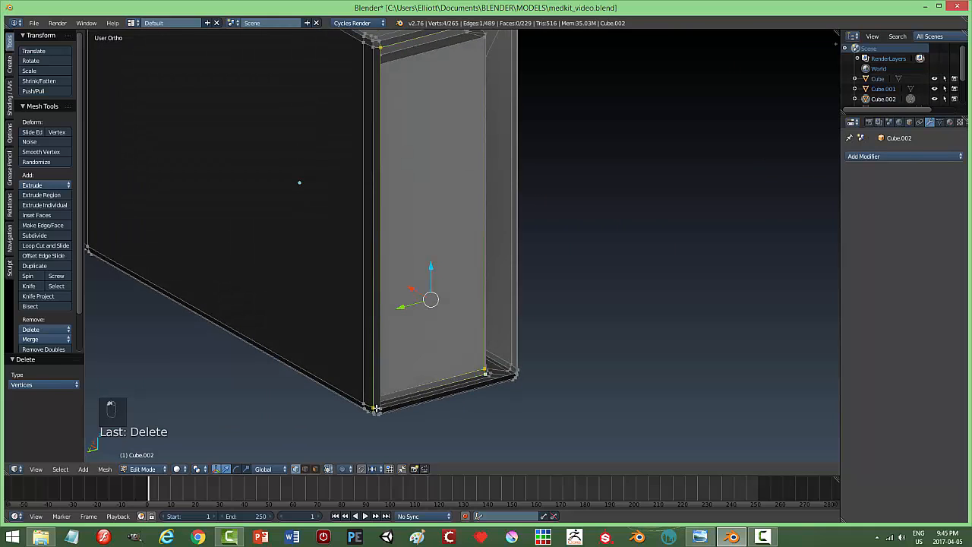
pyautogui.keyDown('shift'); pyautogui.rightClick(373, 408); pyautogui.keyUp('shift')
pyautogui.keyDown('shift'); pyautogui.rightClick(383, 406); pyautogui.keyUp('shift')
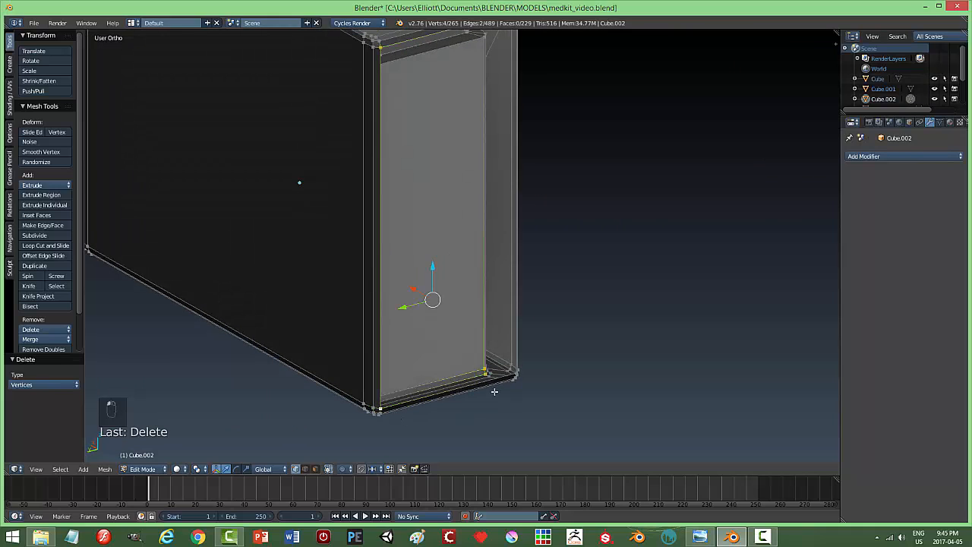
pyautogui.press('a')
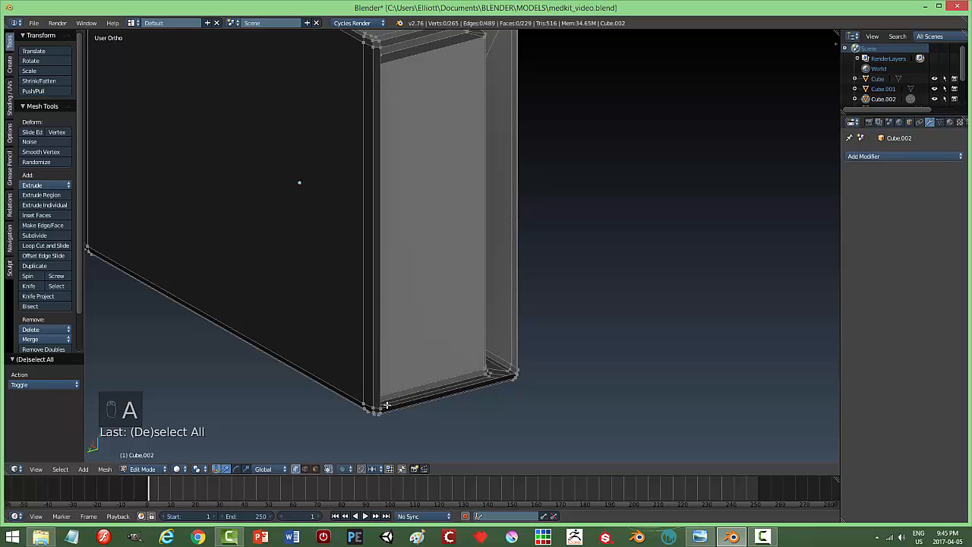
# Fill the latch's open side with one flat face between its four frame corner vertices, and leave Edit Mode
pyautogui.keyDown('shift'); pyautogui.rightClick(382, 47); pyautogui.keyUp('shift')
pyautogui.moveTo(534, 124); pyautogui.dragTo(454, 143, button='middle')
pyautogui.keyDown('shift'); pyautogui.rightClick(352, 79); pyautogui.keyUp('shift')
pyautogui.keyDown('shift'); pyautogui.rightClick(351, 395); pyautogui.keyUp('shift')
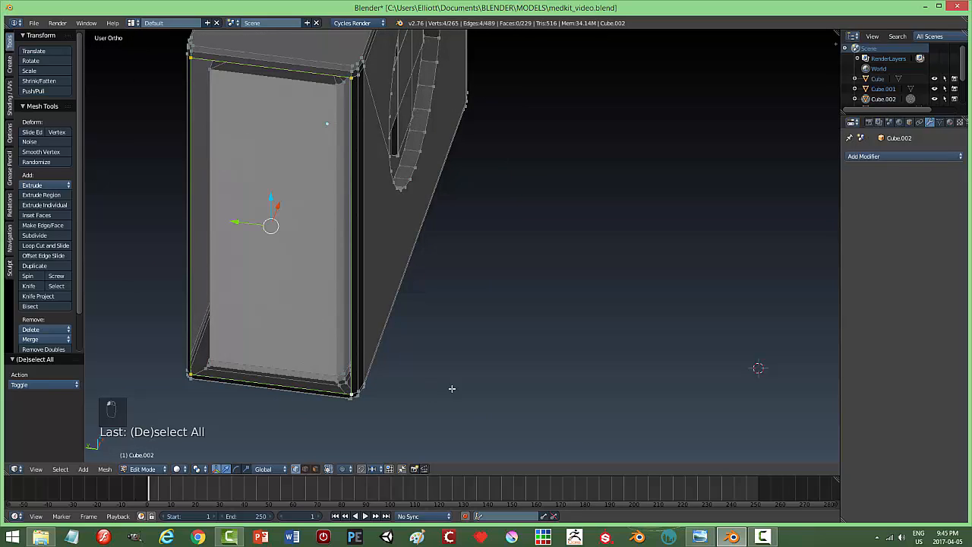
pyautogui.press('f')
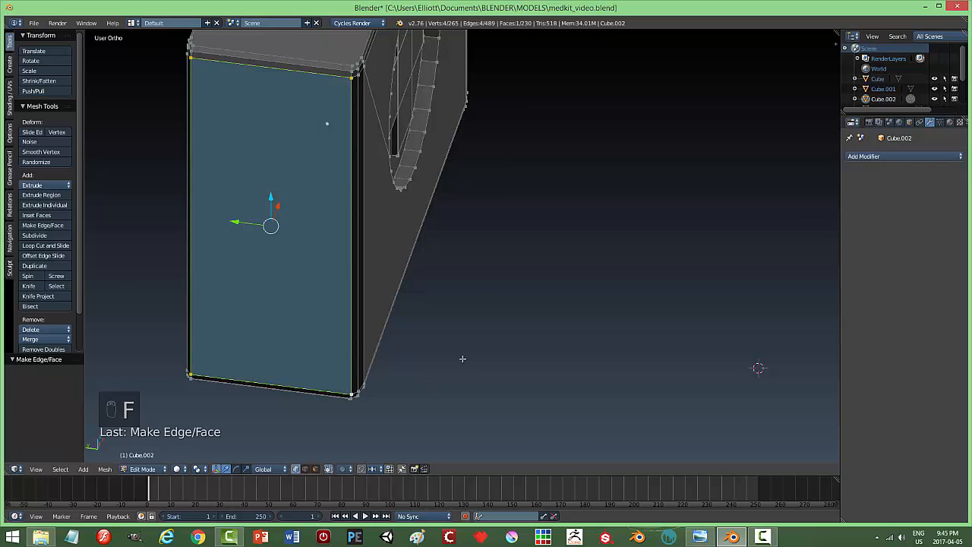
pyautogui.press('a')
pyautogui.press('Tab')
# Move the cleaned-up latch back to the first layer and display that layer with nothing selected
pyautogui.click(400, 357)
pyautogui.scroll(-2, 531, 296)
pyautogui.moveTo(530, 299); pyautogui.dragTo(620, 321, button='middle')
pyautogui.press('m')
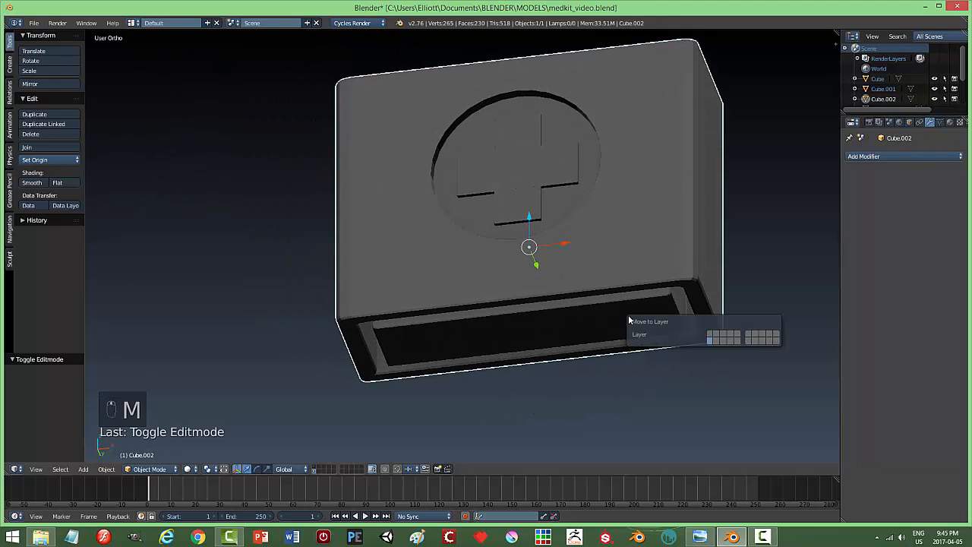
pyautogui.click(703, 333)
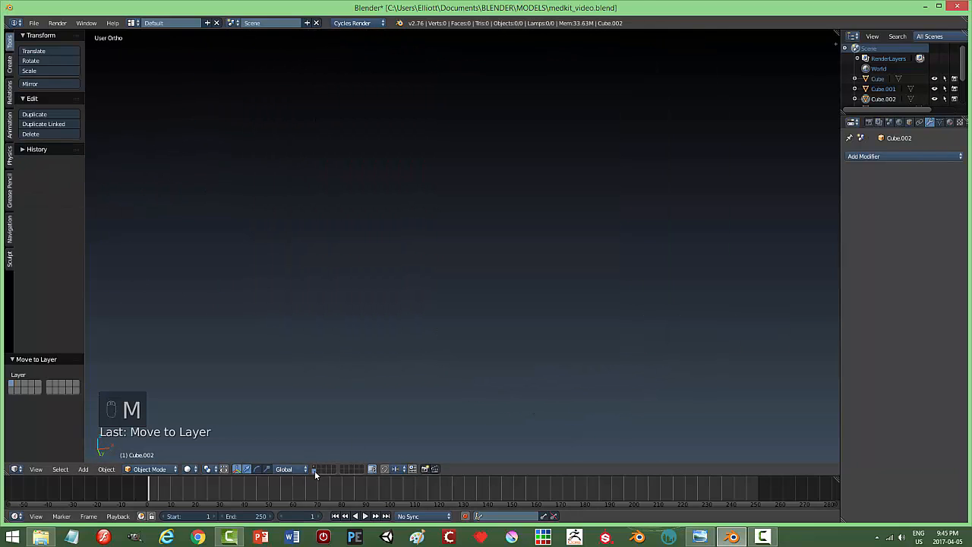
pyautogui.click(314, 468)
pyautogui.press('a')
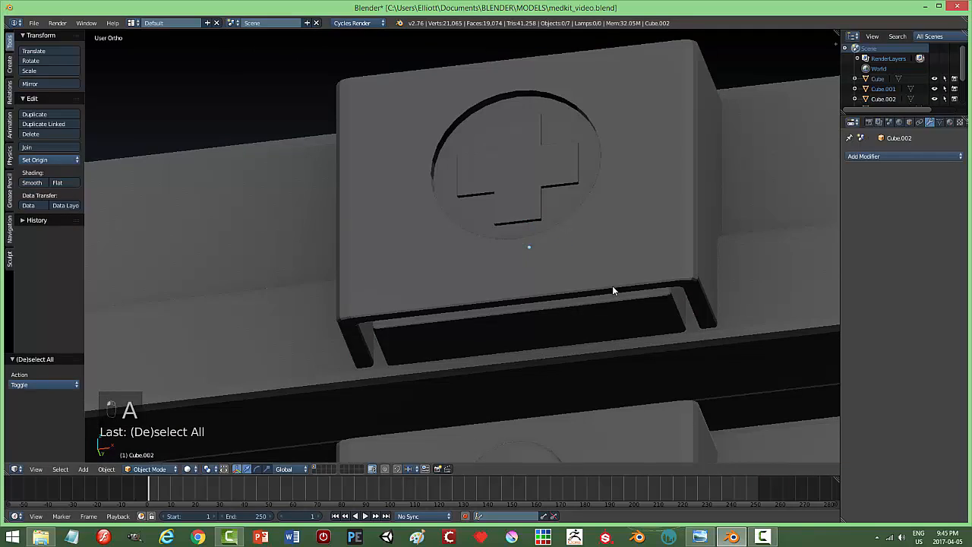
# Save medkit_video.blend over its existing version
pyautogui.scroll(-2, 615, 273)
pyautogui.moveTo(622, 242); pyautogui.dragTo(632, 294, button='middle')
pyautogui.scroll(-7, 629, 294)
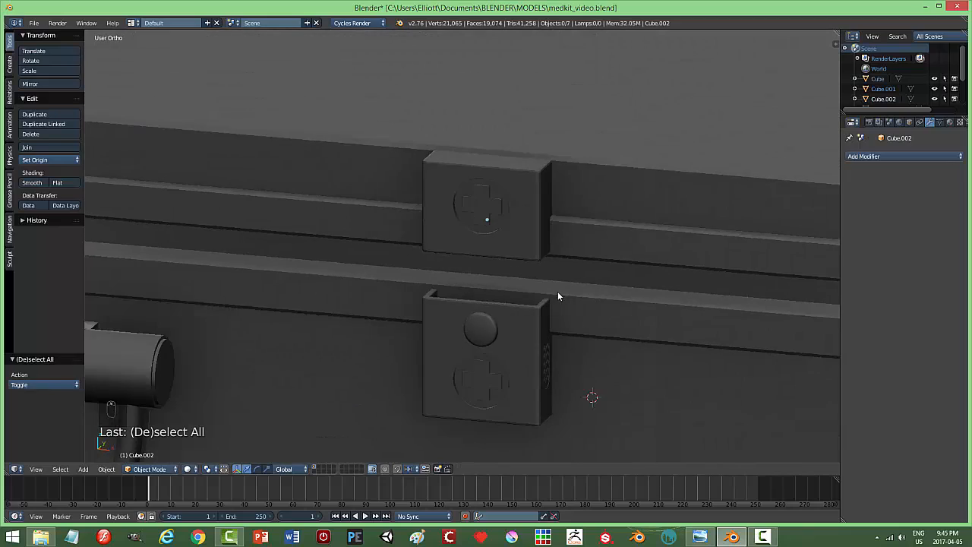
pyautogui.moveTo(491, 296); pyautogui.dragTo(467, 243, button='middle')
pyautogui.hotkey('ctrl', 's')
pyautogui.click(599, 283)
# Duplicate the lid latch in front view and move the copy -2.282 along X, above the case's other lower latch
pyautogui.rightClick(465, 234)
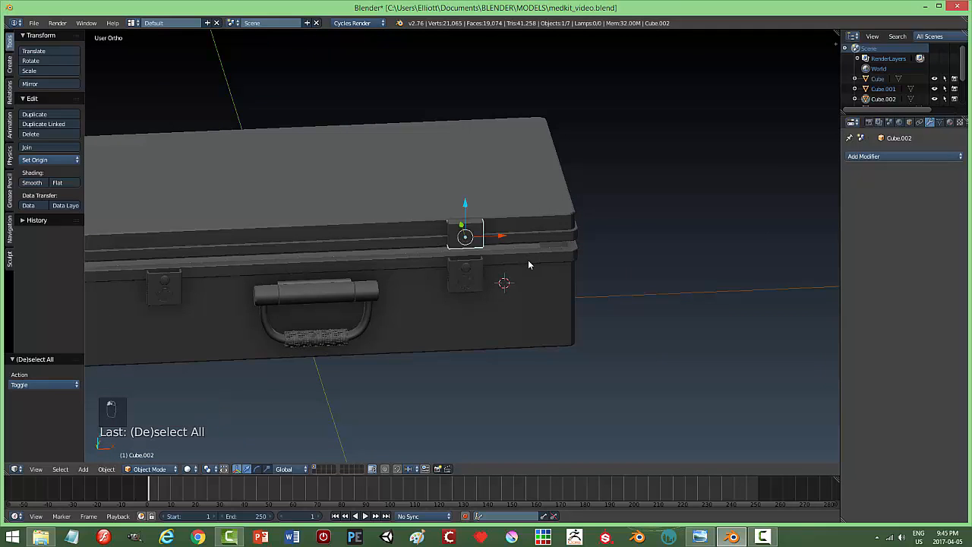
pyautogui.press('KP_1')
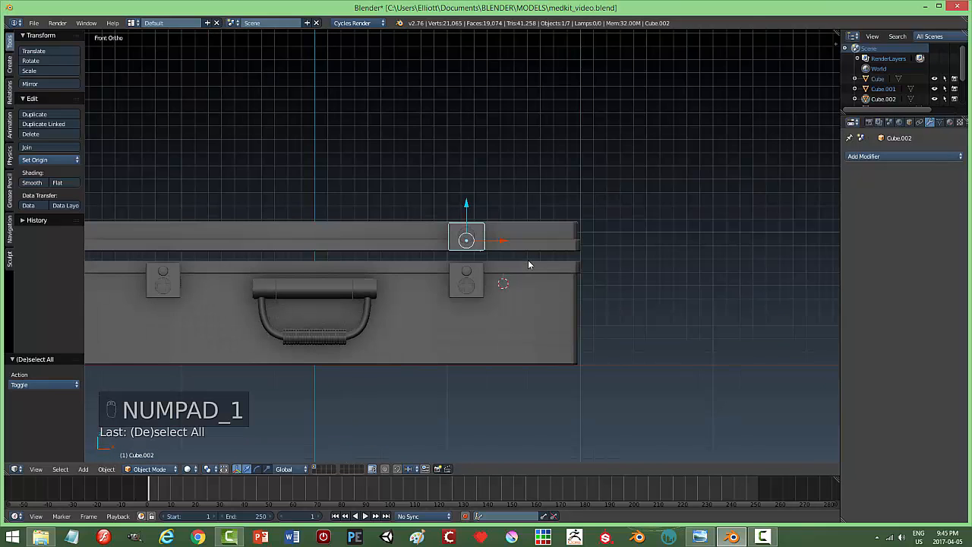
pyautogui.keyDown('shift'); pyautogui.moveTo(436, 296); pyautogui.dragTo(544, 295, button='middle'); pyautogui.keyUp('shift')
pyautogui.hotkey('shift', 'd')
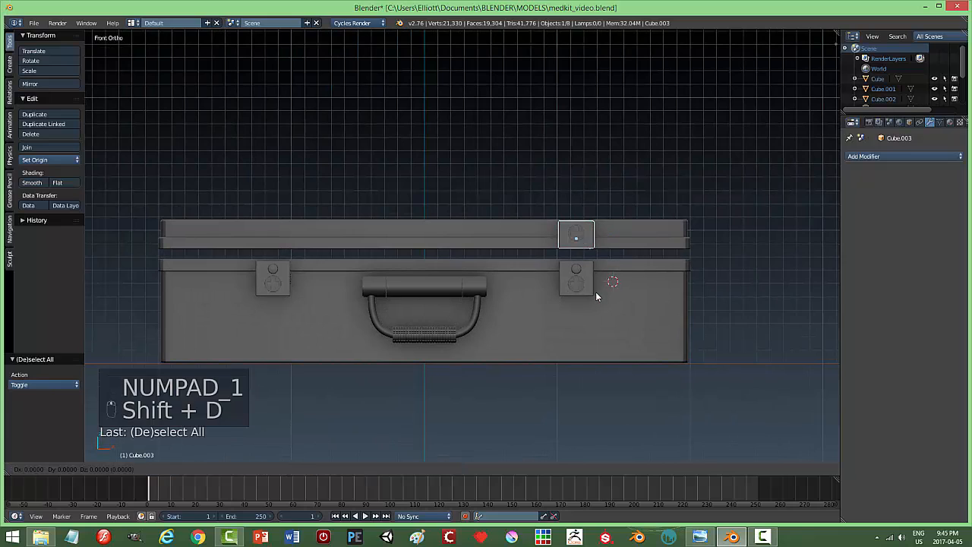
pyautogui.rightClick(595, 291)
pyautogui.moveTo(607, 239); pyautogui.dragTo(328, 241)
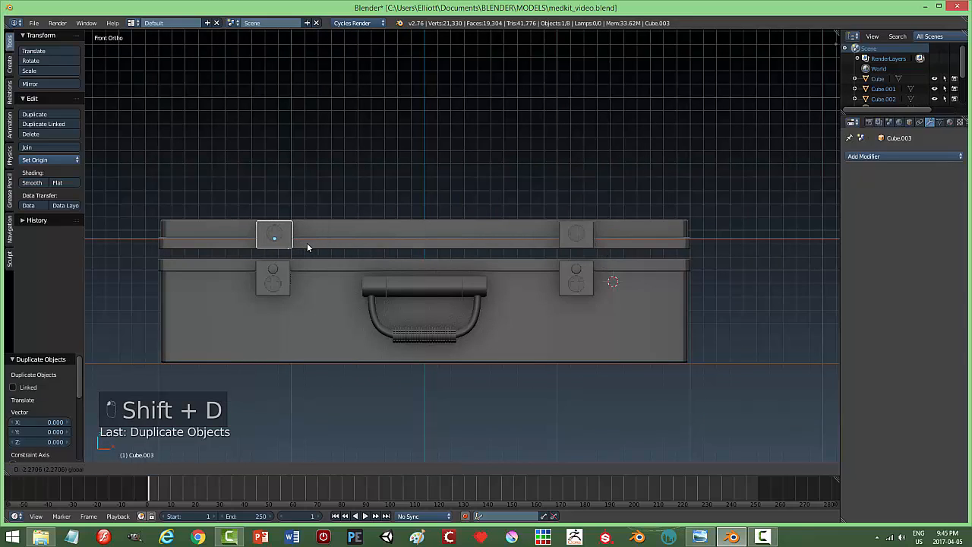
pyautogui.click(307, 243)
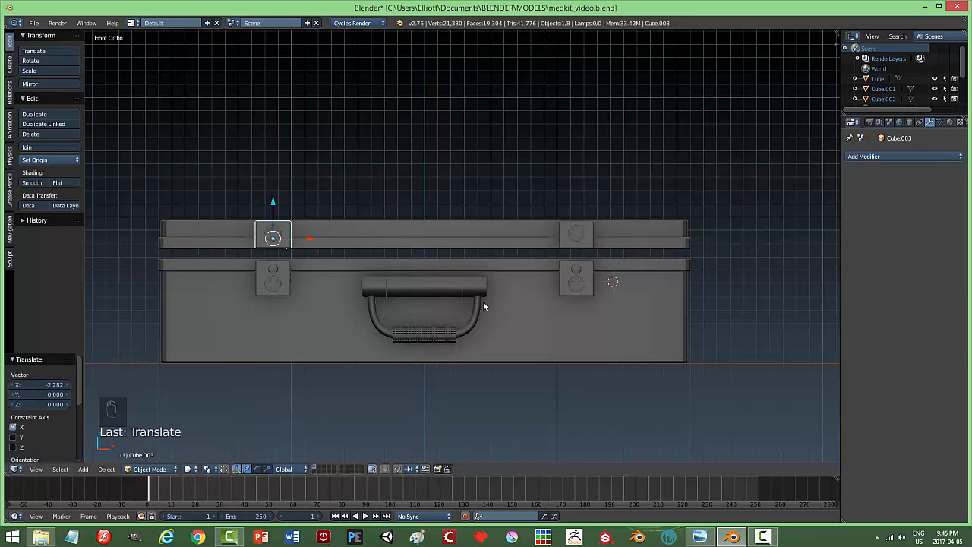
pyautogui.press('a')
# Select both lid latches and the lid, and join them into one object with the lid active
pyautogui.moveTo(614, 315); pyautogui.dragTo(500, 285, button='middle')
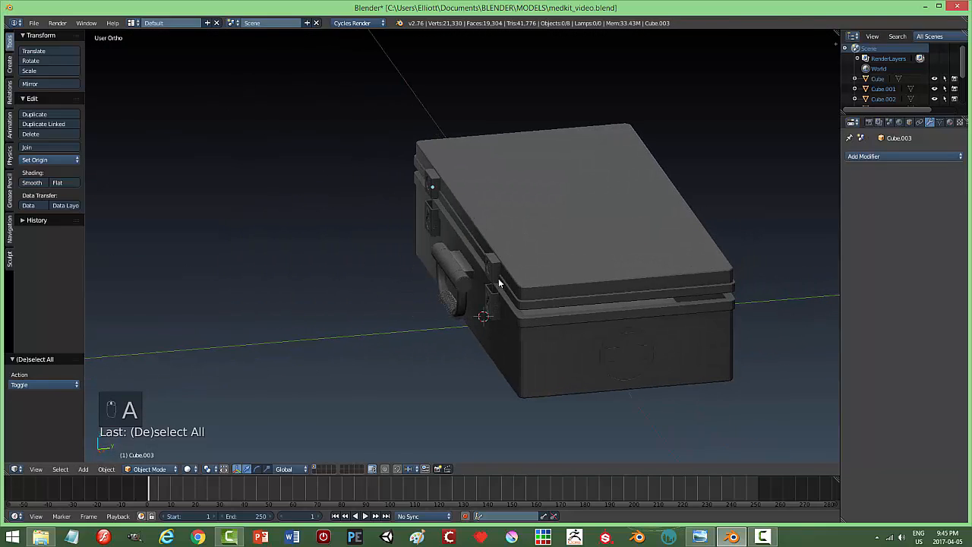
pyautogui.keyDown('shift'); pyautogui.rightClick(441, 177); pyautogui.keyUp('shift')
pyautogui.keyDown('shift'); pyautogui.rightClick(559, 163); pyautogui.keyUp('shift')
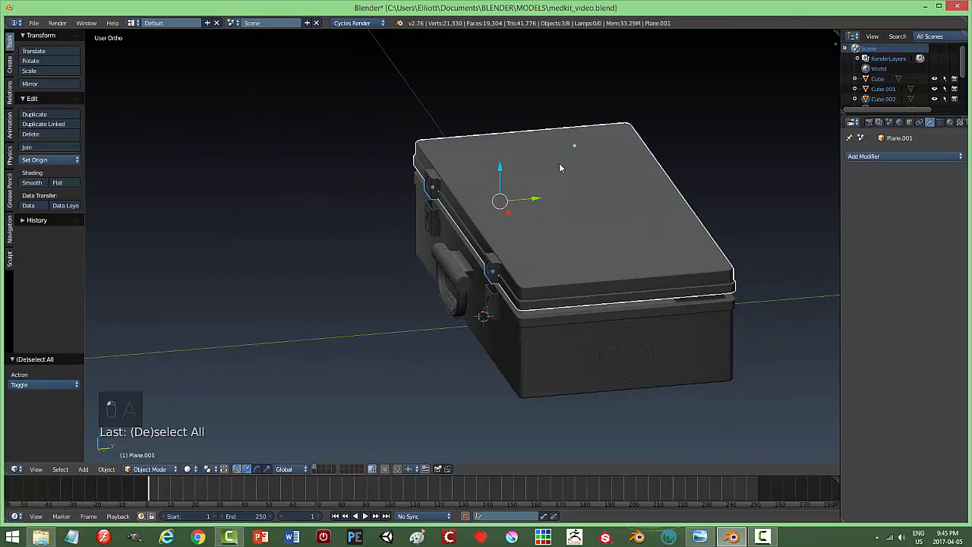
pyautogui.hotkey('ctrl', 'j')
pyautogui.press('a')
# Select the joined lid's entire mesh in Edit Mode and recalculate its normals to the outside
pyautogui.moveTo(389, 245); pyautogui.dragTo(548, 206, button='middle')
pyautogui.scroll(3, 464, 237)
pyautogui.moveTo(400, 236); pyautogui.dragTo(384, 176, button='middle')
pyautogui.moveTo(385, 195); pyautogui.dragTo(360, 214, button='middle')
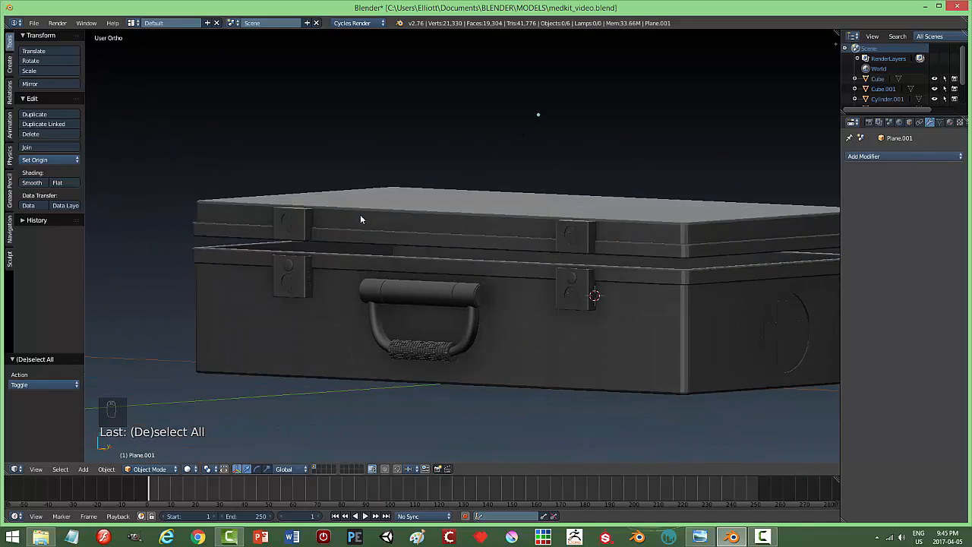
pyautogui.scroll(4, 556, 248)
pyautogui.moveTo(557, 248); pyautogui.dragTo(624, 180, button='middle')
pyautogui.press('Tab')
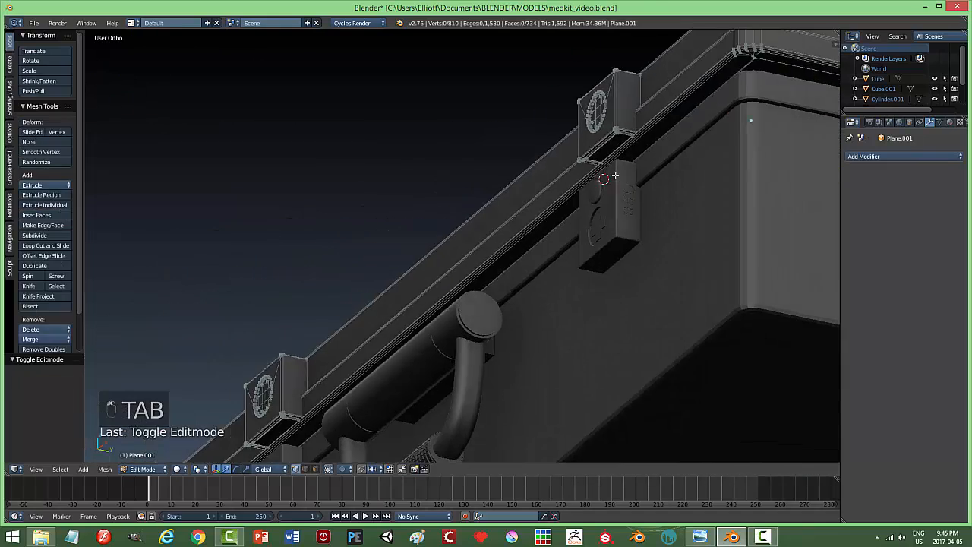
pyautogui.press('a')
pyautogui.press('a')
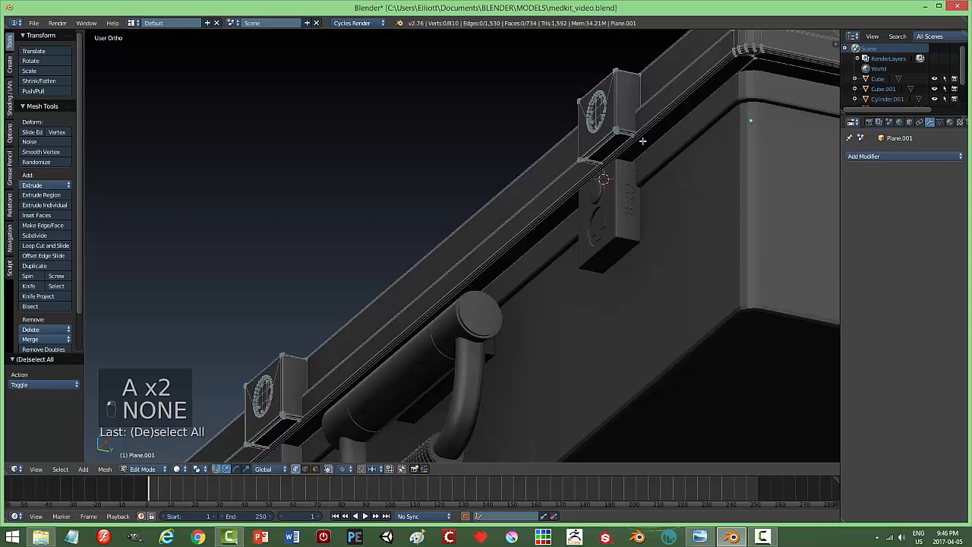
pyautogui.press('a')
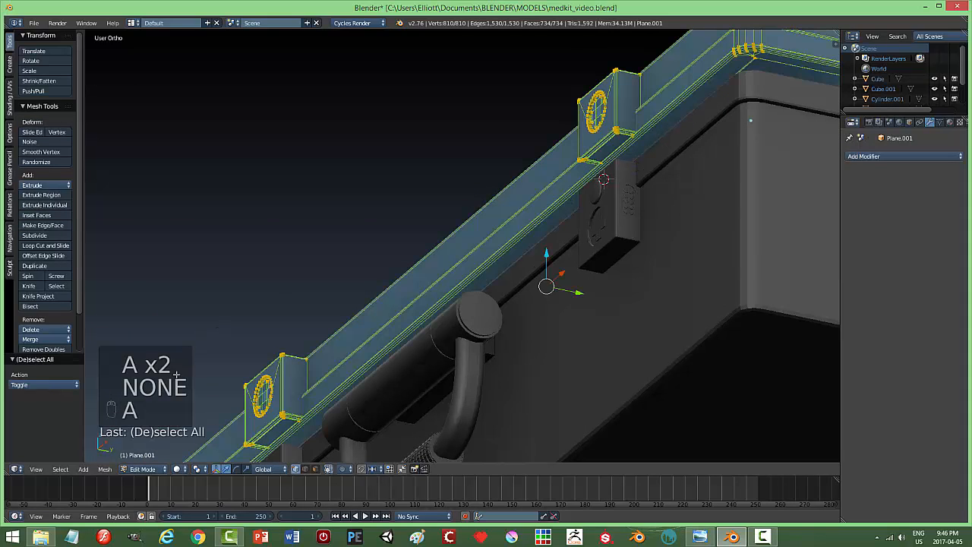
pyautogui.click(105, 468)
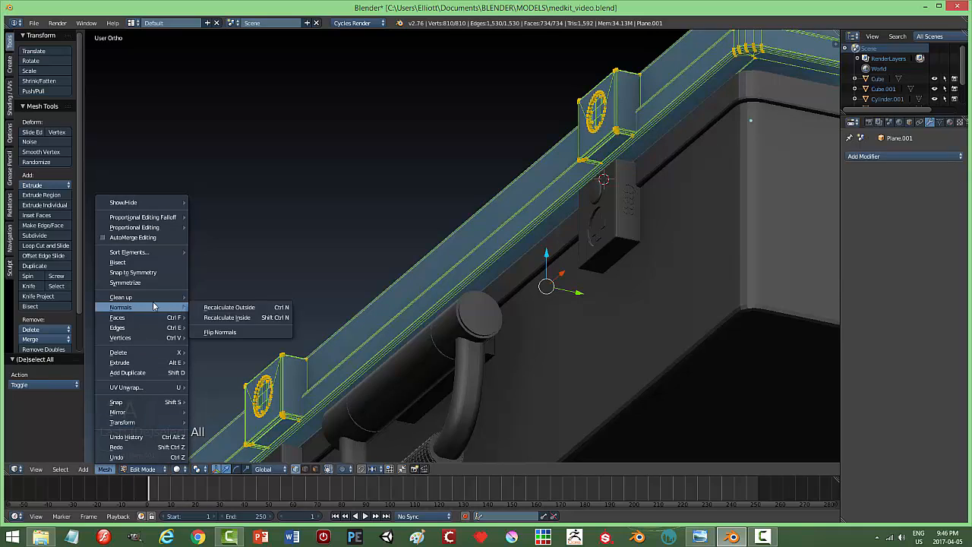
pyautogui.click(228, 307)
pyautogui.press('a')
# Switch to face selection, move the lid latch's bottom rim face about -0.0215 along Z, and leave Edit Mode
pyautogui.hotkey('ctrl', 'Tab')
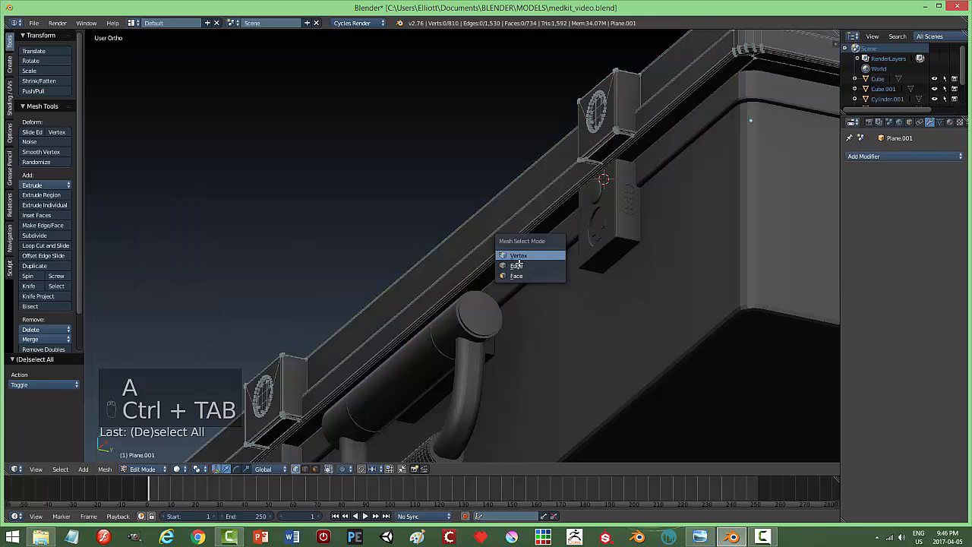
pyautogui.click(516, 276)
pyautogui.moveTo(603, 195); pyautogui.dragTo(672, 226, button='middle')
pyautogui.press('g')
pyautogui.press('z')
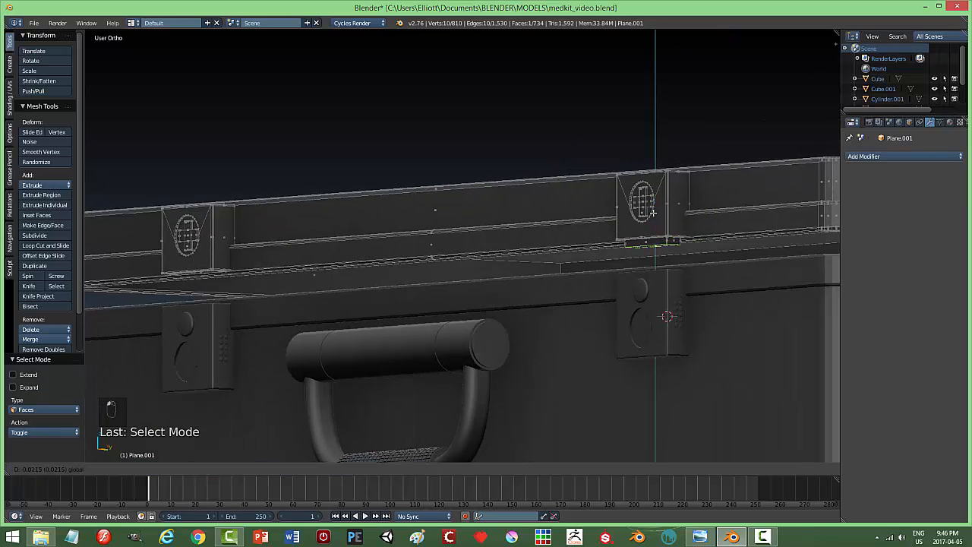
pyautogui.click(652, 212)
pyautogui.press('a')
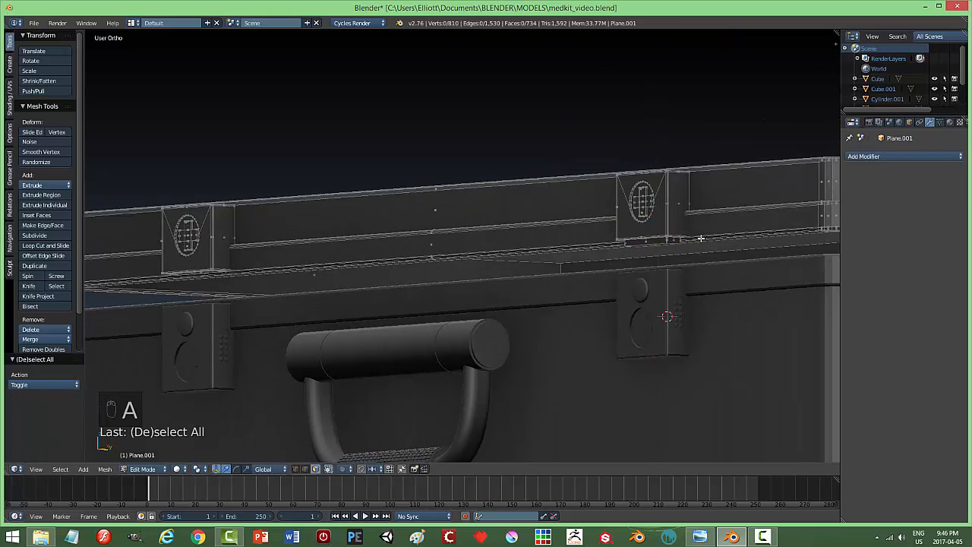
pyautogui.press('Tab')
# Undo the last change to the lid and save the file again
pyautogui.scroll(-5, 532, 258)
pyautogui.moveTo(527, 261); pyautogui.dragTo(554, 259, button='middle')
pyautogui.hotkey('ctrl', 'z')
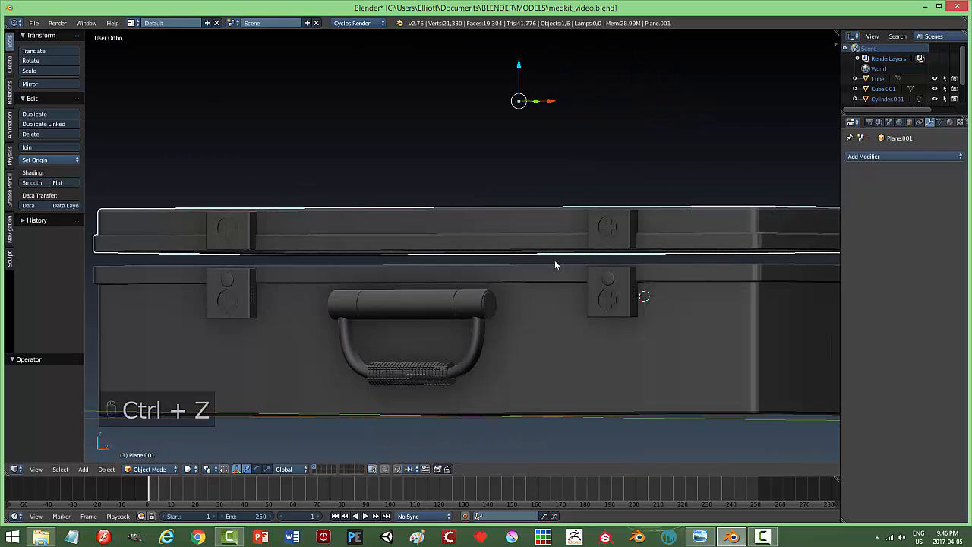
pyautogui.hotkey('ctrl', 's')
pyautogui.scroll(-3, 614, 275)
pyautogui.moveTo(505, 261); pyautogui.dragTo(551, 275, button='middle')
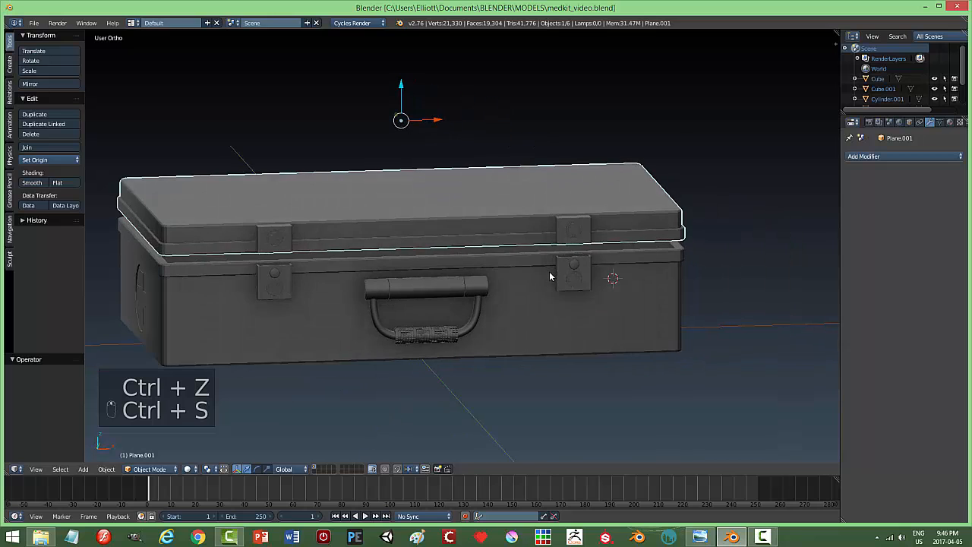
# Set the lid object's origin to its geometry
pyautogui.press('a')
pyautogui.scroll(-2, 612, 278)
pyautogui.moveTo(653, 278); pyautogui.dragTo(553, 241, button='middle')
pyautogui.moveTo(570, 311); pyautogui.dragTo(550, 308, button='middle')
pyautogui.click(55, 160)
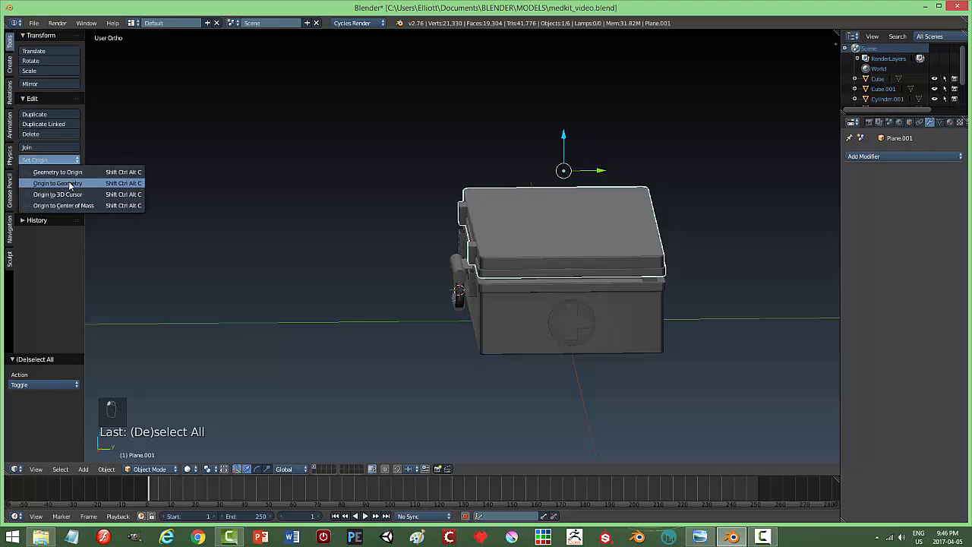
pyautogui.click(69, 183)
# Edit the lid's mesh in edge selection mode, select its long bottom rear edge, and snap the 3D cursor to it
pyautogui.moveTo(513, 271); pyautogui.dragTo(560, 281, button='middle')
pyautogui.moveTo(526, 355); pyautogui.dragTo(483, 353, button='middle')
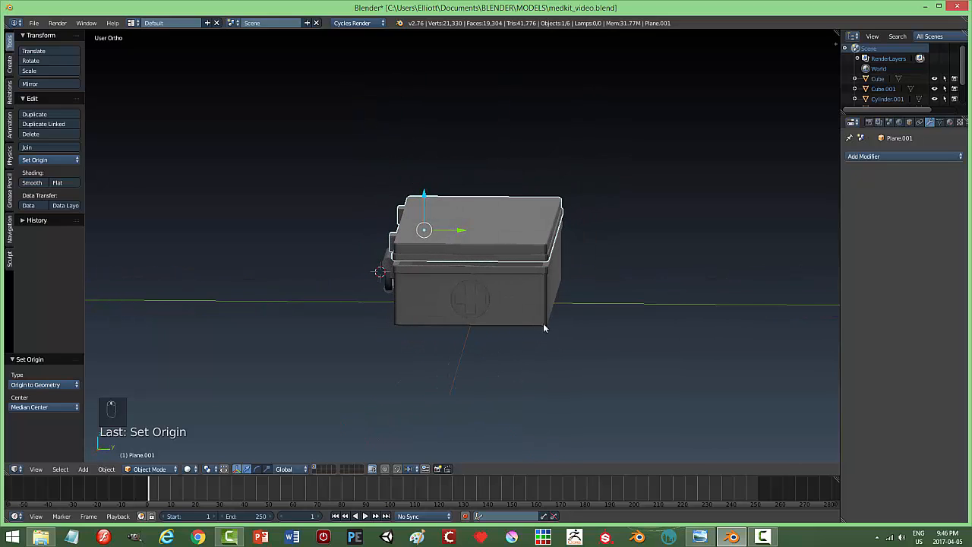
pyautogui.press('Tab')
pyautogui.click(636, 316)
pyautogui.moveTo(636, 316); pyautogui.dragTo(566, 258, button='middle')
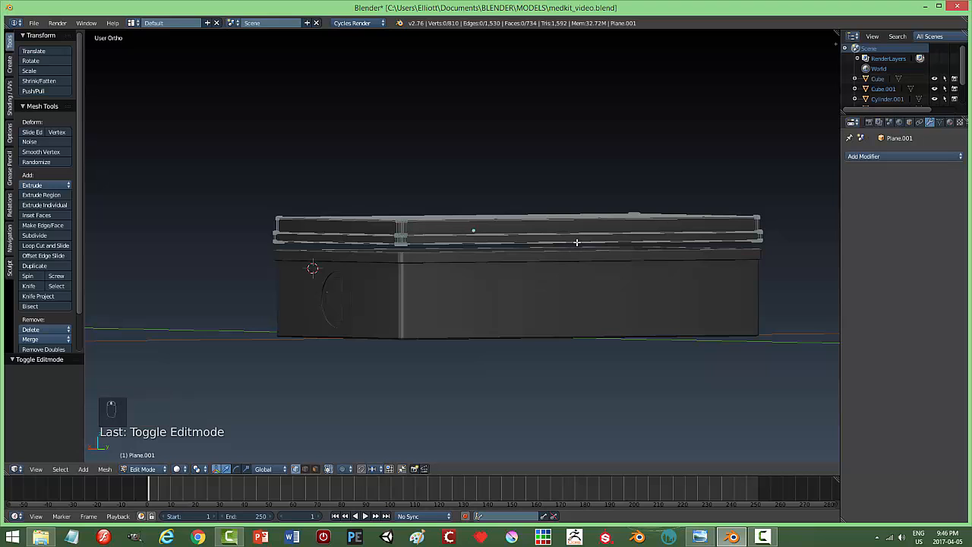
pyautogui.hotkey('ctrl', 'Tab')
pyautogui.click(581, 237)
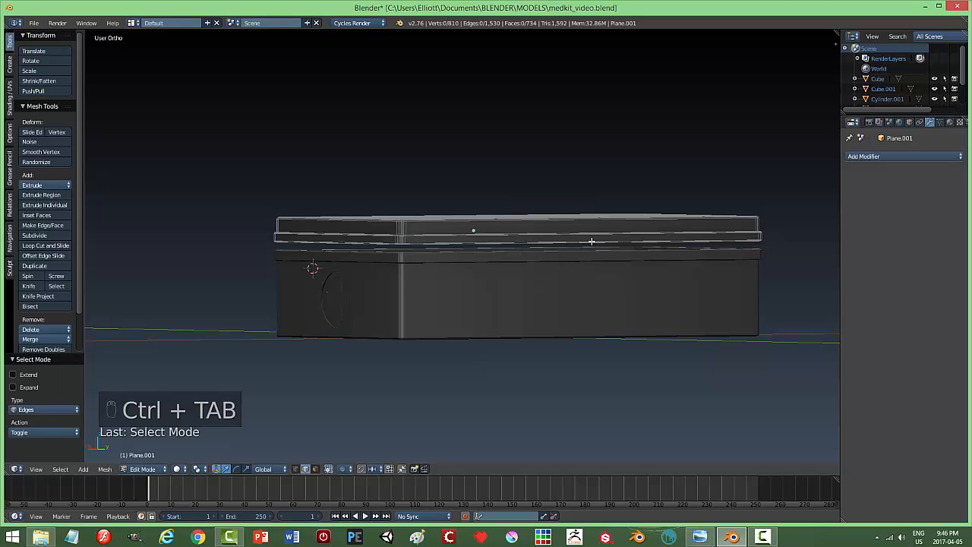
pyautogui.moveTo(594, 244)
pyautogui.mouseDown(button='middle')
pyautogui.moveTo(577, 308)
pyautogui.moveTo(648, 280)
pyautogui.moveTo(591, 298)
pyautogui.moveTo(604, 251)
pyautogui.mouseUp(button='middle')
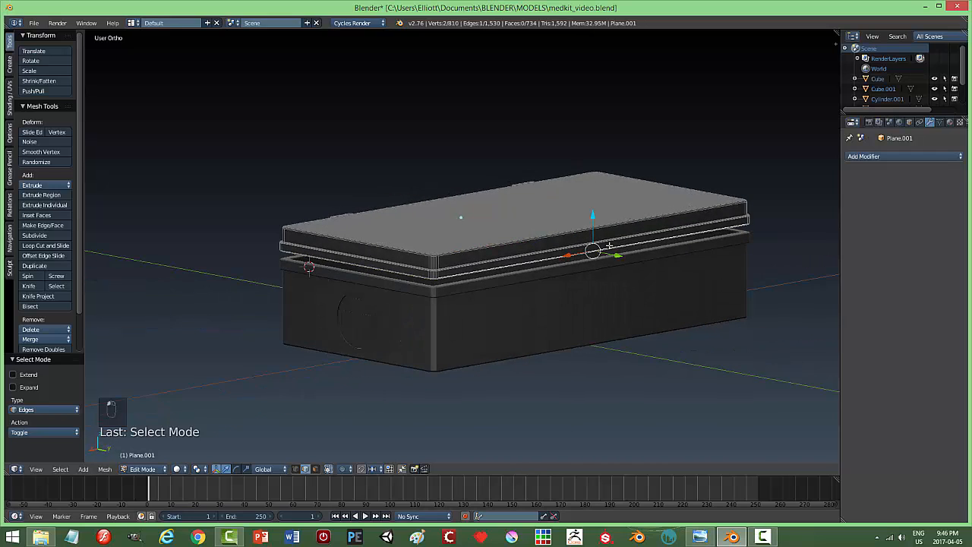
pyautogui.moveTo(603, 292); pyautogui.dragTo(636, 291, button='middle')
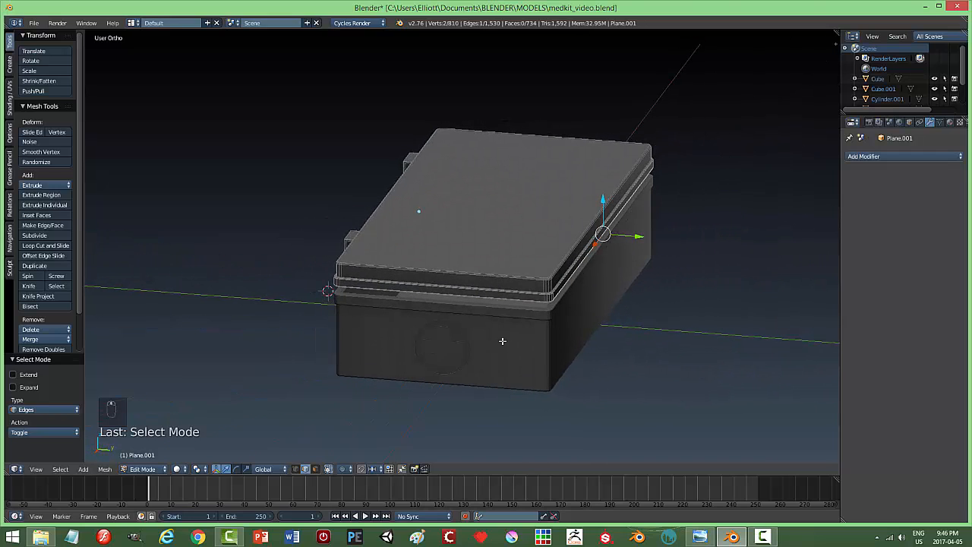
pyautogui.hotkey('shift', 's')
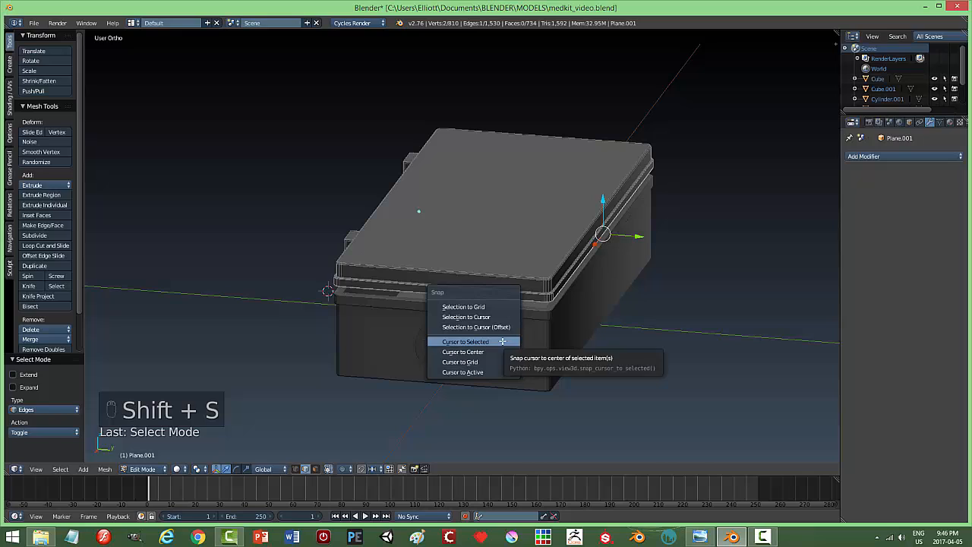
pyautogui.click(502, 341)
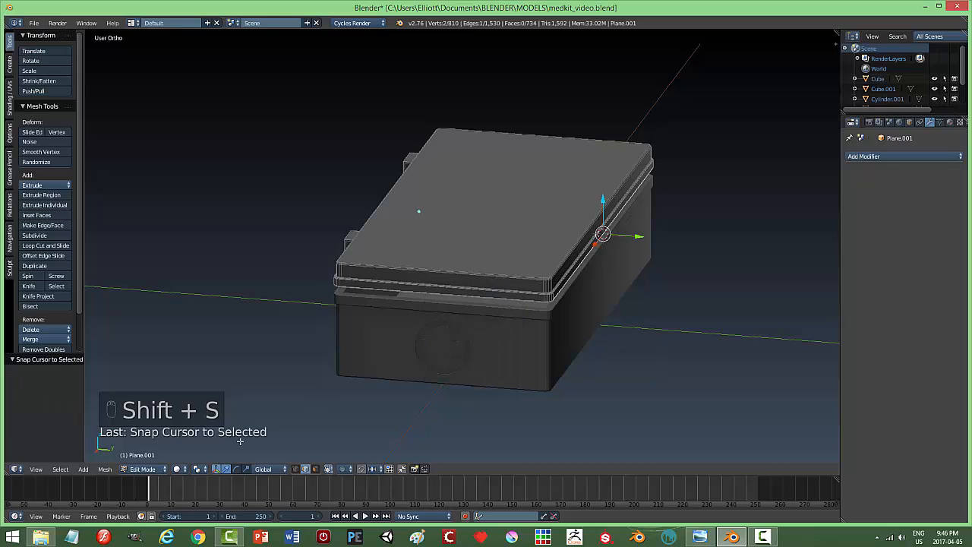
# Make the 3D cursor the pivot point, return to Object Mode, and move the lid about -0.059 along Z
pyautogui.click(203, 470)
pyautogui.click(217, 446)
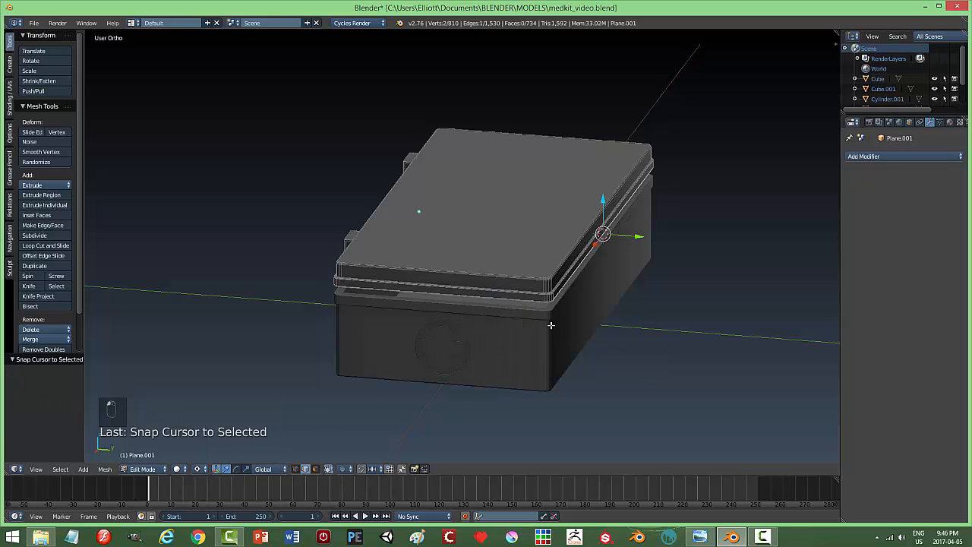
pyautogui.press('Tab')
pyautogui.moveTo(572, 329); pyautogui.dragTo(413, 312, button='middle')
pyautogui.moveTo(477, 316); pyautogui.dragTo(479, 310, button='middle')
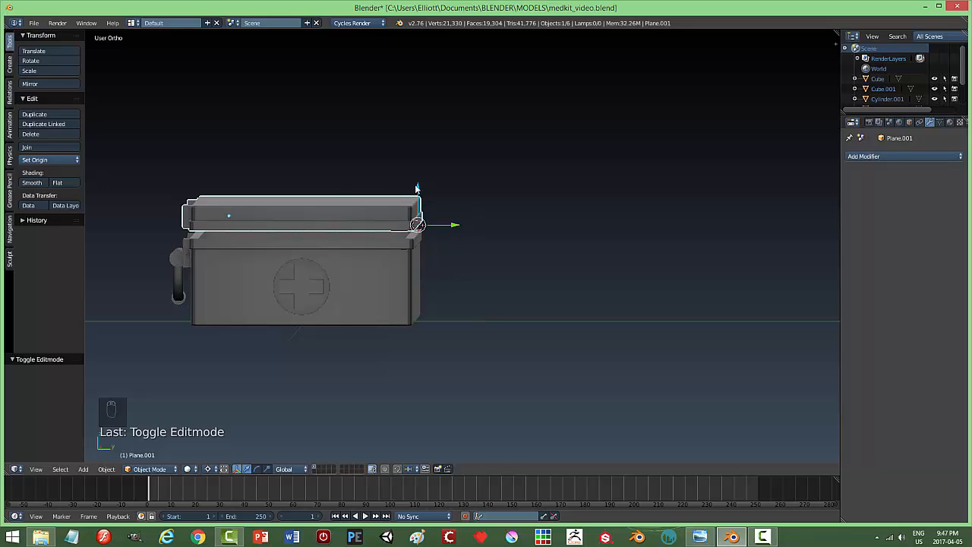
pyautogui.moveTo(416, 190); pyautogui.dragTo(415, 196)
pyautogui.moveTo(501, 259); pyautogui.dragTo(496, 292, button='middle')
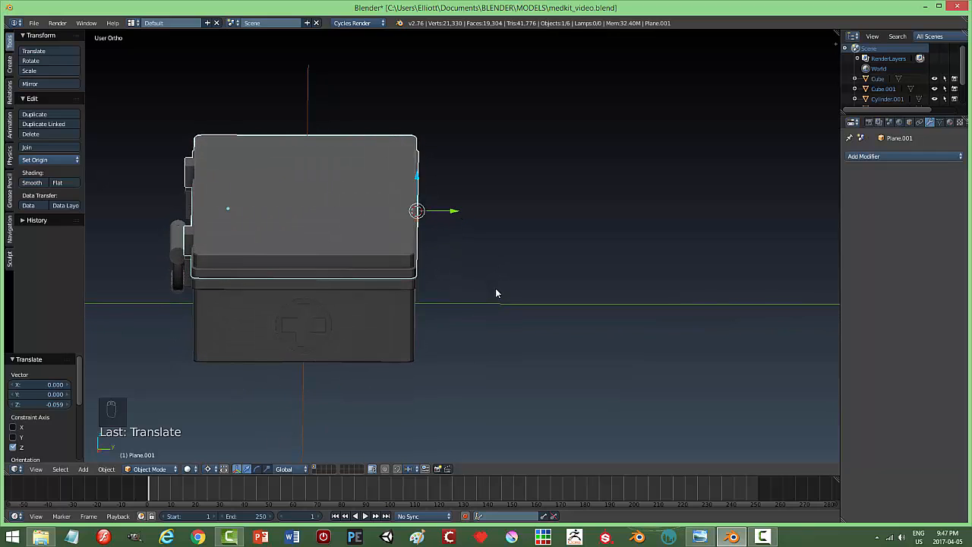
pyautogui.moveTo(485, 253)
pyautogui.mouseDown(button='middle')
pyautogui.moveTo(464, 252)
pyautogui.moveTo(491, 256)
pyautogui.mouseUp(button='middle')
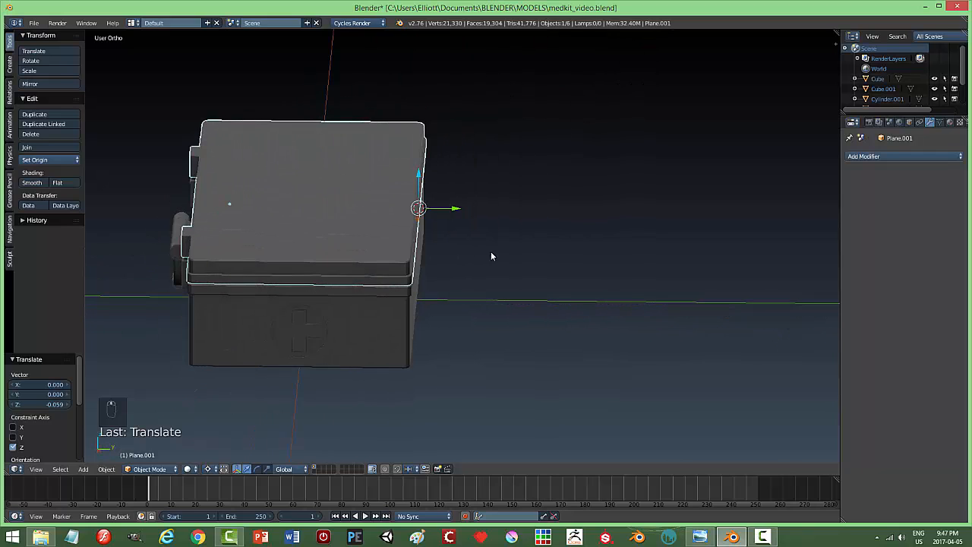
# Swing the lid open by rotating it about -118° around the X axis
pyautogui.press('r')
pyautogui.press('x')
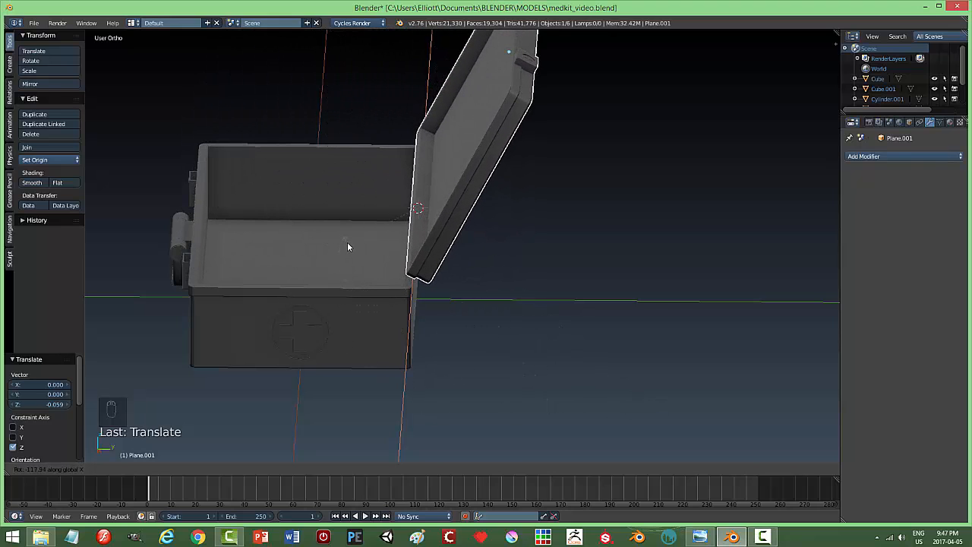
pyautogui.click(347, 243)
pyautogui.moveTo(348, 243); pyautogui.dragTo(404, 258, button='middle')
# Nudge the opened lid into line with the case's rear rim, deselect it, and save the file
pyautogui.moveTo(409, 184); pyautogui.dragTo(409, 187)
pyautogui.moveTo(408, 187); pyautogui.dragTo(513, 212, button='middle')
pyautogui.moveTo(475, 231); pyautogui.dragTo(493, 243)
pyautogui.moveTo(494, 242); pyautogui.dragTo(563, 253, button='middle')
pyautogui.moveTo(498, 205); pyautogui.dragTo(498, 208)
pyautogui.moveTo(460, 235); pyautogui.dragTo(457, 233)
pyautogui.moveTo(605, 278); pyautogui.dragTo(510, 309, button='middle')
pyautogui.press('a')
pyautogui.hotkey('ctrl', 's')
# Add a 32-vertex cylinder at the 3D cursor and rotate it 90° around the Y axis
pyautogui.hotkey('shift', 'a')
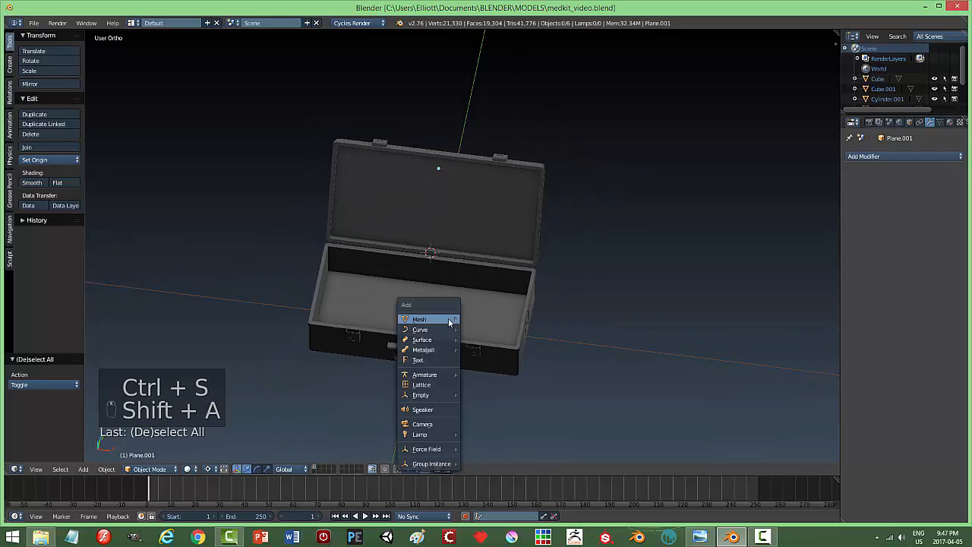
pyautogui.moveTo(449, 318)
pyautogui.click(478, 188)
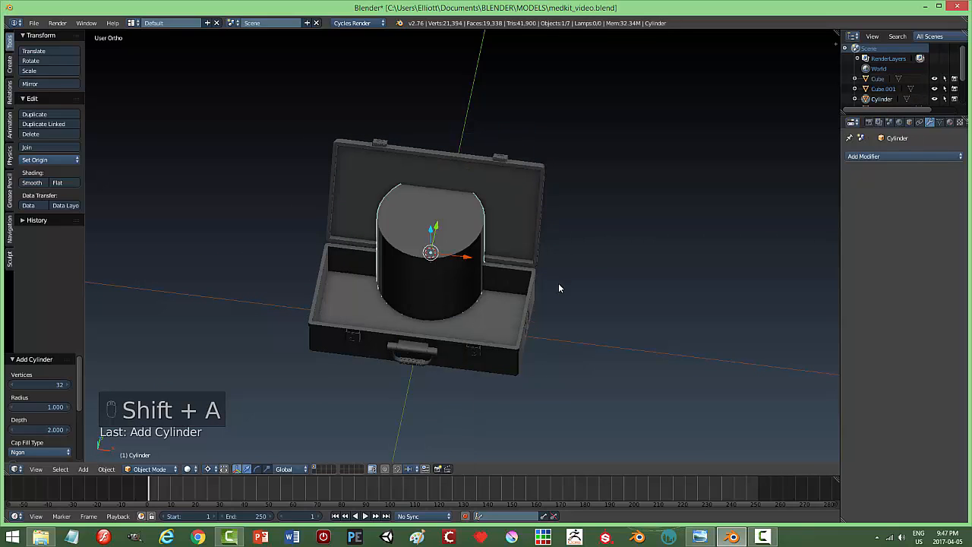
pyautogui.write('ry')
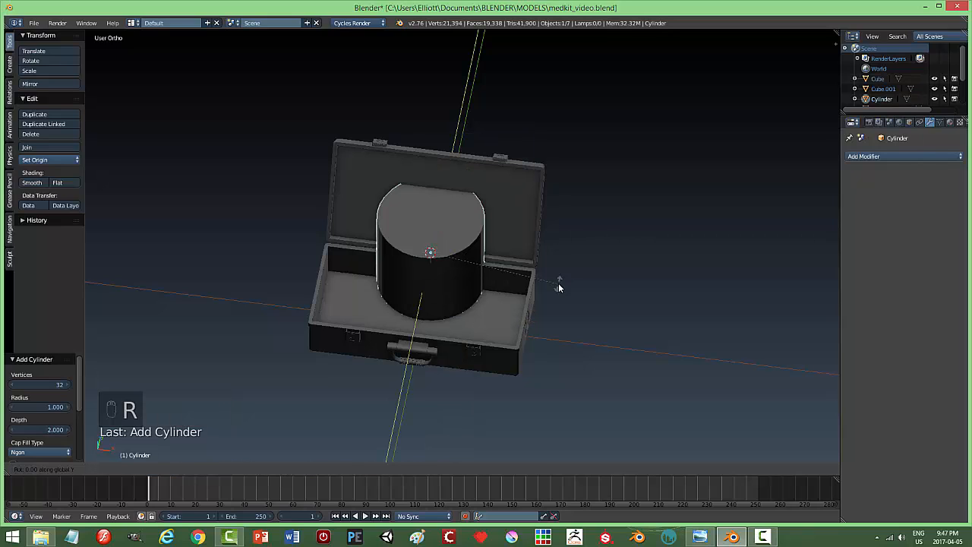
pyautogui.write('90')
pyautogui.press('Return')
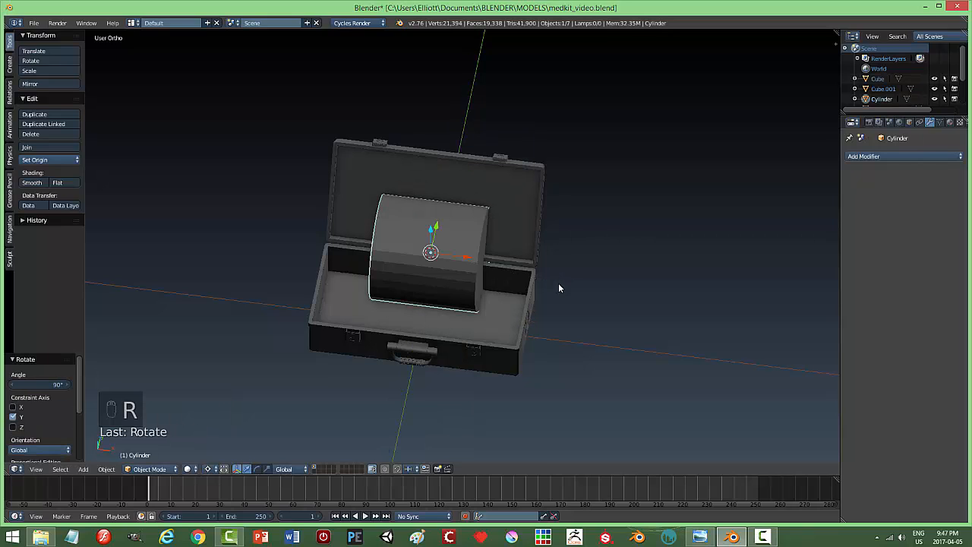
# Set the pivot to Median Point, scale the cylinder to 0.05, and stretch it about 35.2 along X into a hinge rod
pyautogui.click(211, 469)
pyautogui.click(226, 424)
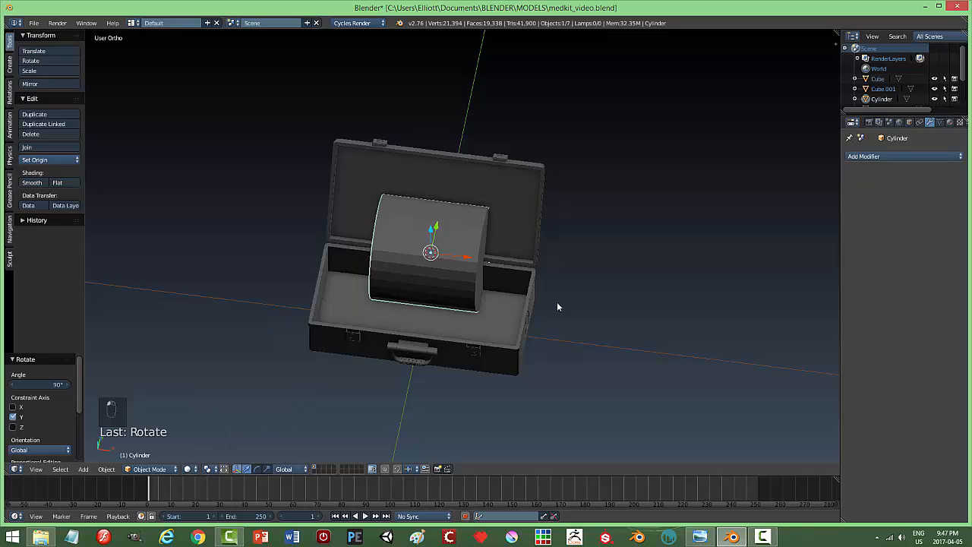
pyautogui.press('s')
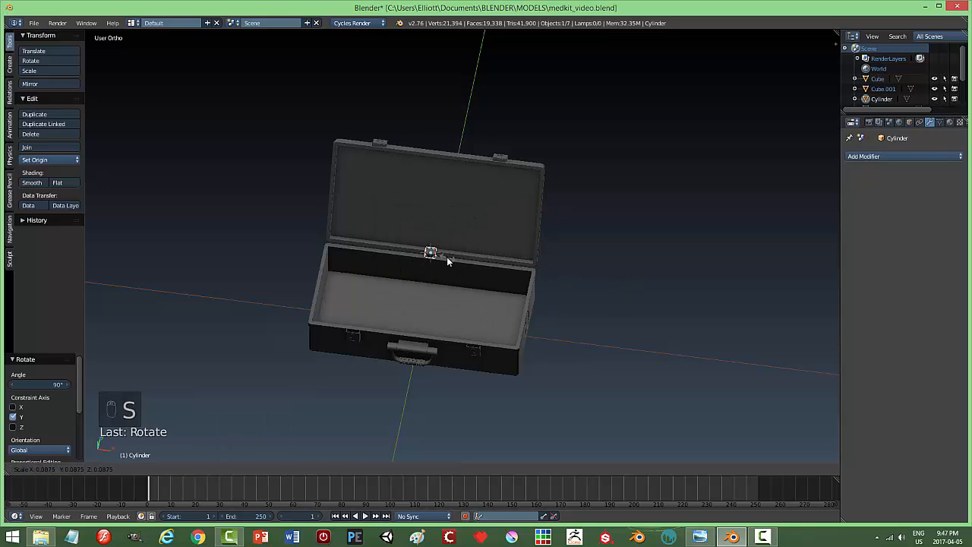
pyautogui.click(440, 255)
pyautogui.press('s')
pyautogui.press('x')
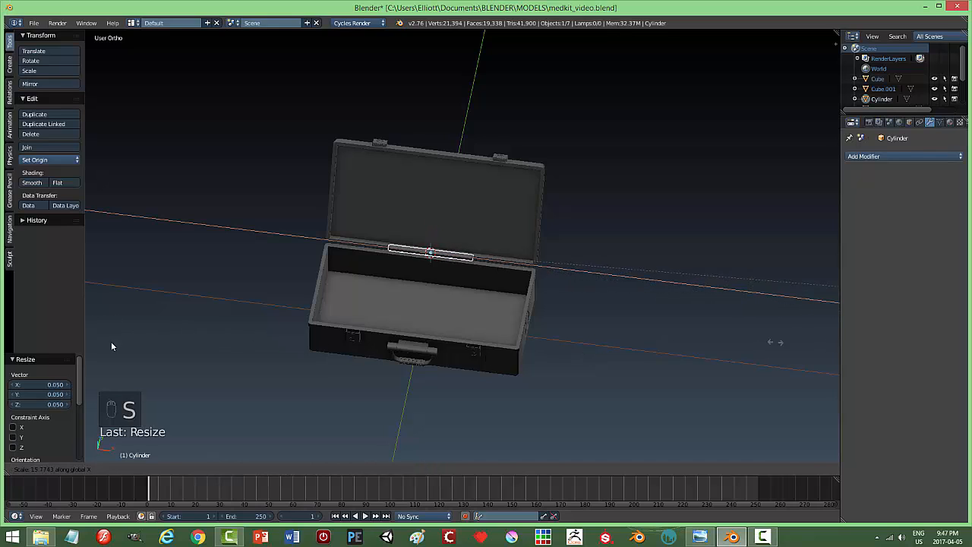
pyautogui.click(384, 268)
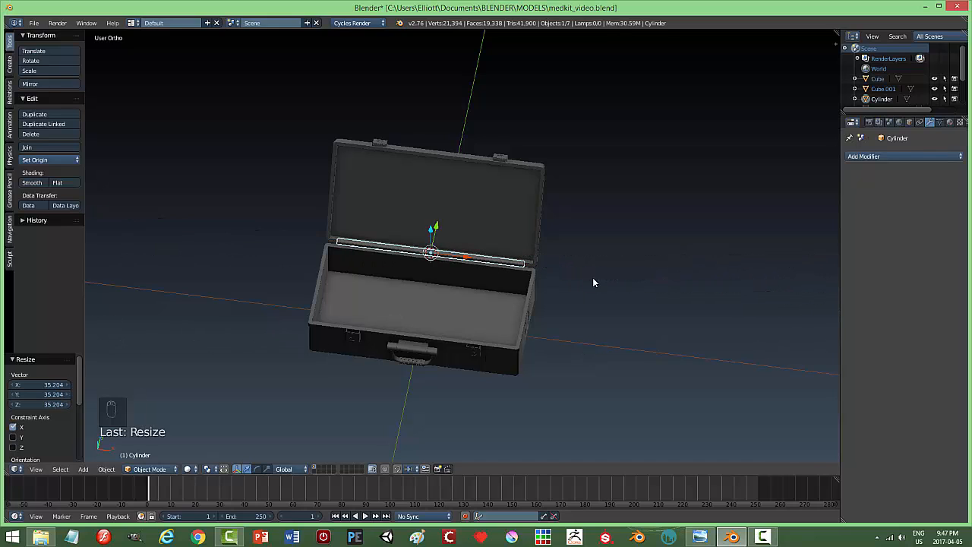
# Scale the hinge rod down uniformly by about 0.793, and again by about 0.29
pyautogui.press('s')
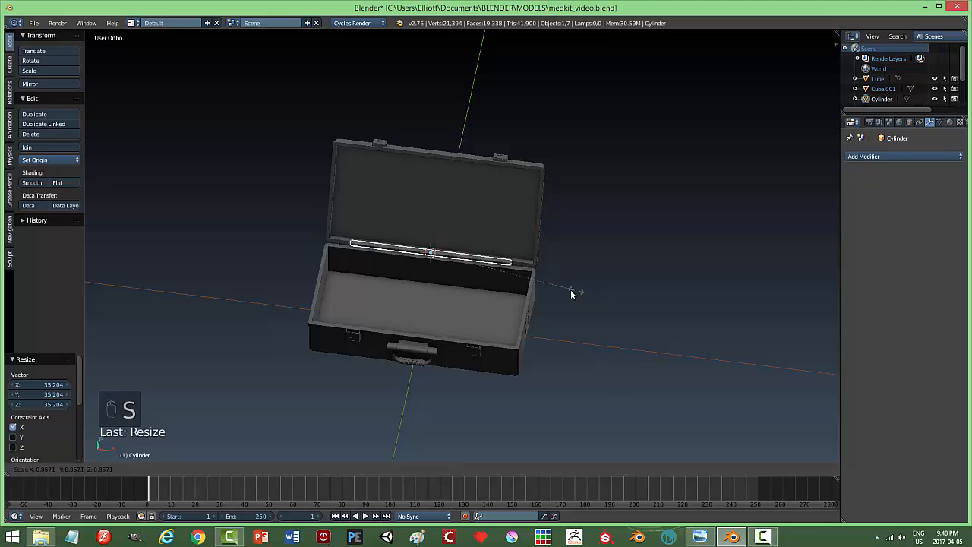
pyautogui.click(566, 289)
pyautogui.moveTo(566, 289); pyautogui.dragTo(569, 269, button='middle')
pyautogui.press('KP_Decimal')
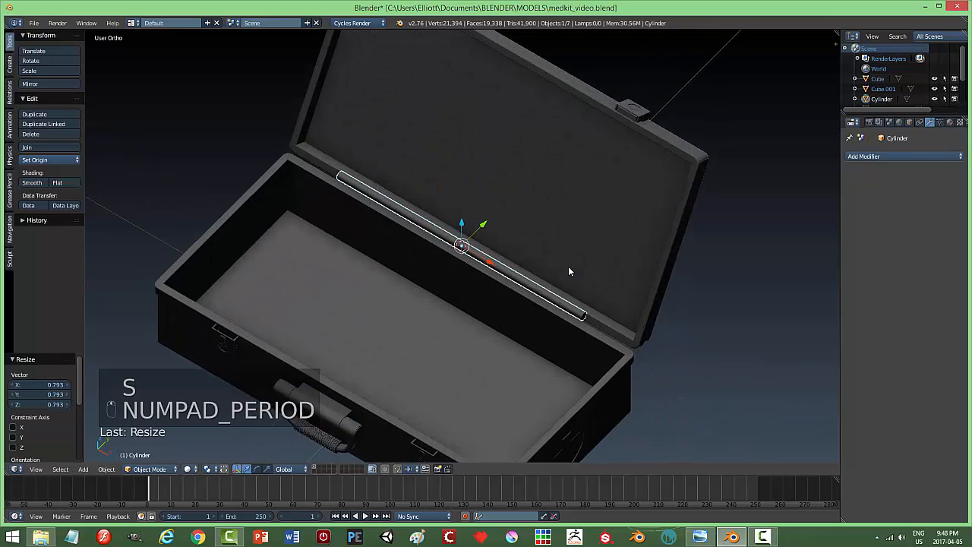
pyautogui.moveTo(554, 308); pyautogui.dragTo(504, 272, button='middle')
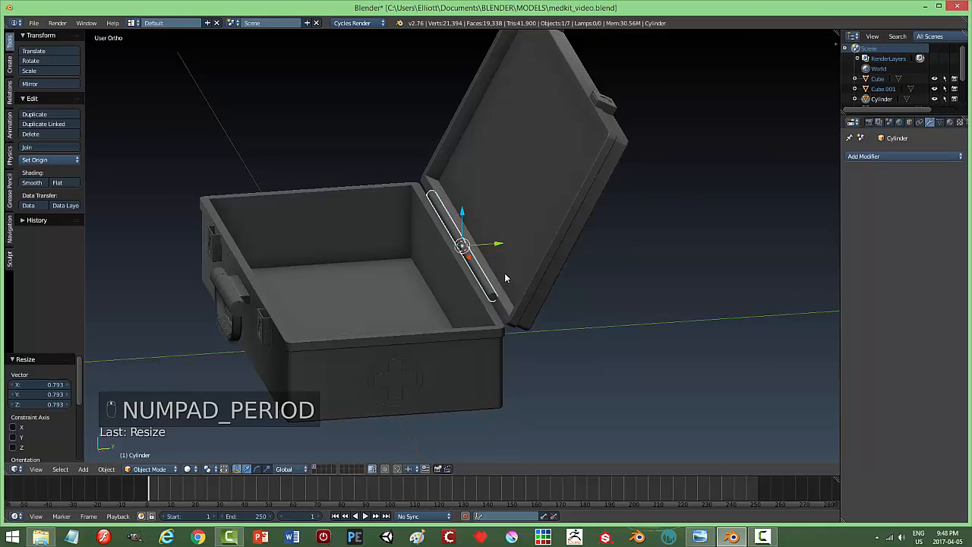
pyautogui.press('s')
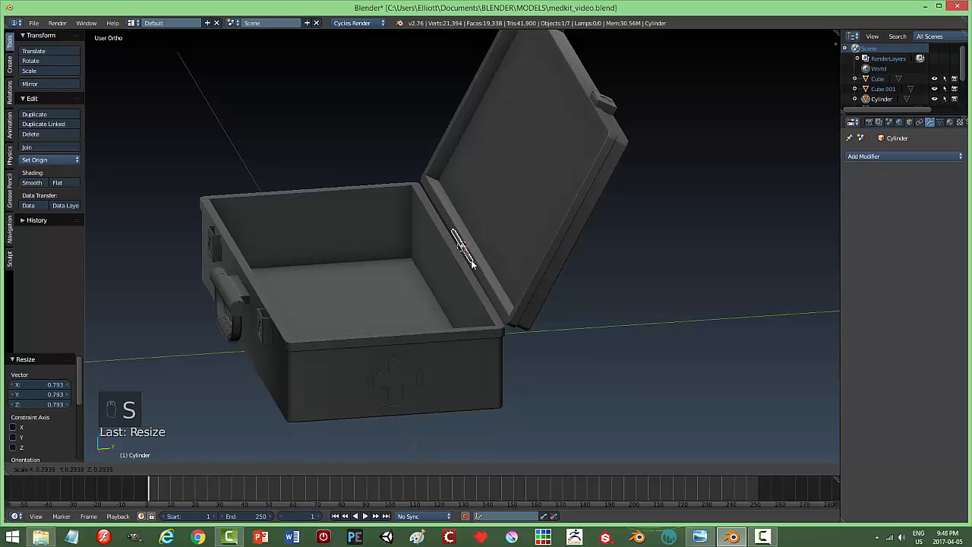
pyautogui.click(472, 262)
# Move the hinge rod about -0.029 along Z, lengthen it along X, and deselect it
pyautogui.moveTo(459, 212); pyautogui.dragTo(461, 315)
pyautogui.press('s')
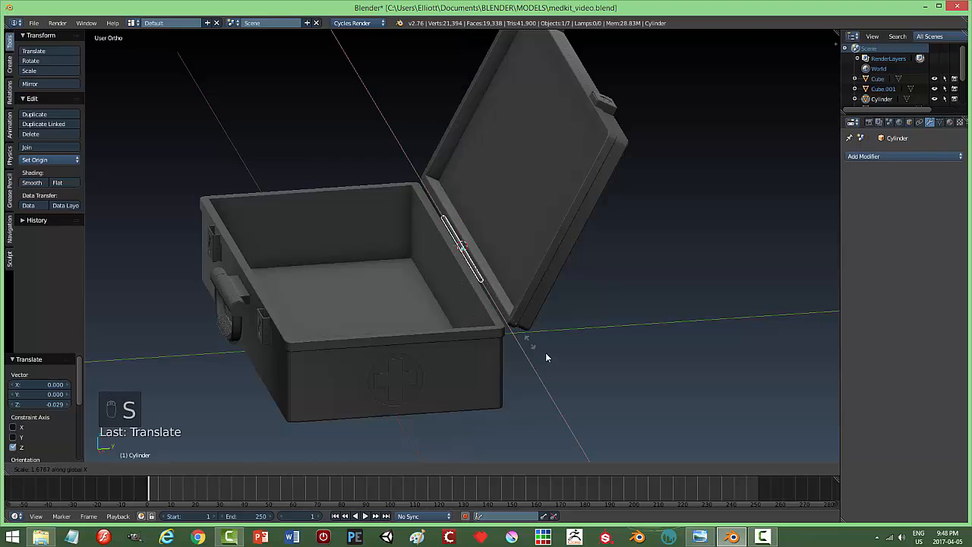
pyautogui.click(573, 369)
pyautogui.press('a')
# Move the hinge rod about -0.041 along Z and adjust its thickness by scaling on every axis except X
pyautogui.moveTo(524, 383); pyautogui.dragTo(726, 381, button='middle')
pyautogui.scroll(6, 574, 358)
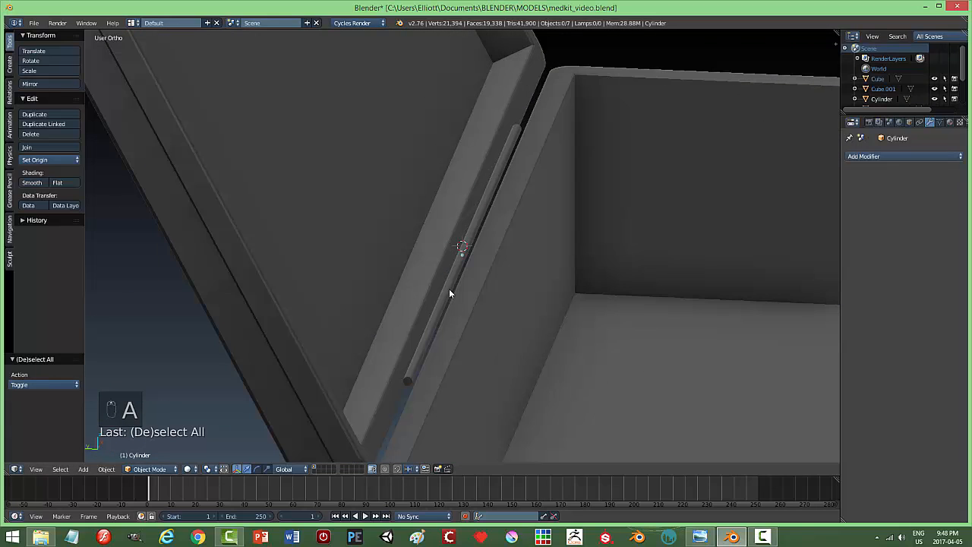
pyautogui.moveTo(492, 309); pyautogui.dragTo(499, 302, button='middle')
pyautogui.moveTo(463, 224); pyautogui.dragTo(461, 246)
pyautogui.moveTo(461, 247); pyautogui.dragTo(353, 261, button='middle')
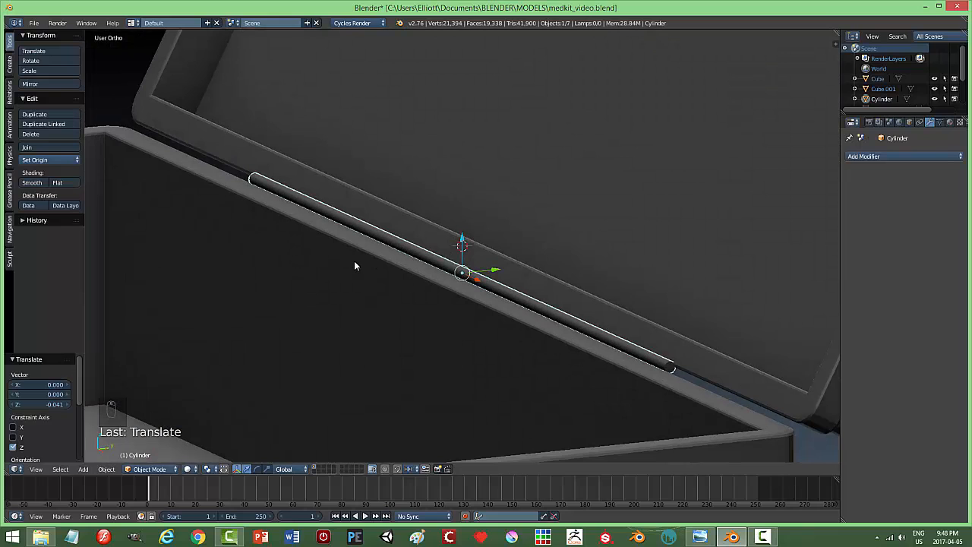
pyautogui.press('s')
pyautogui.hotkey('shift', 'x')
pyautogui.click(525, 275)
pyautogui.moveTo(661, 362); pyautogui.dragTo(603, 343, button='middle')
pyautogui.press('a')
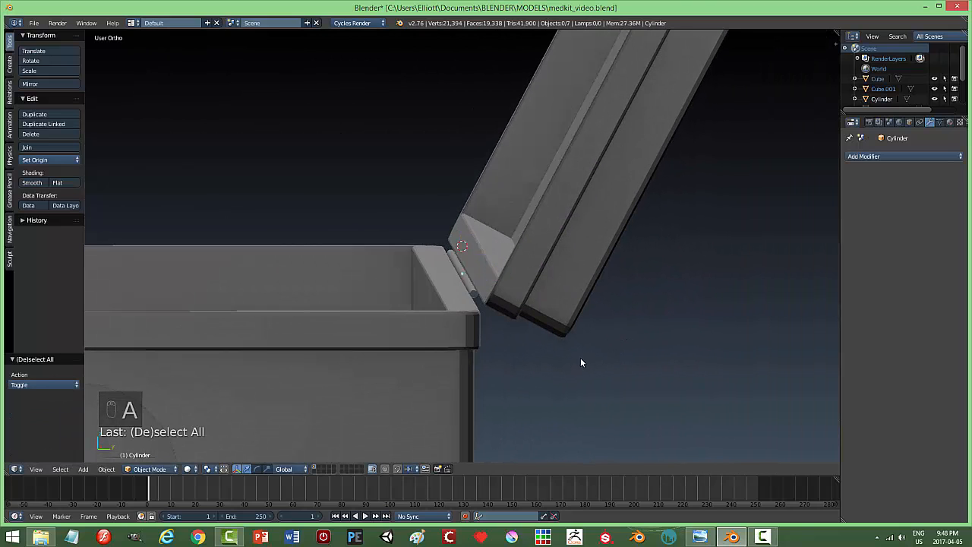
# Lengthen the hinge rod along X so it spans most of the gap between lid and case, and deselect it
pyautogui.moveTo(517, 360); pyautogui.dragTo(572, 381, button='middle')
pyautogui.scroll(-5, 571, 380)
pyautogui.moveTo(483, 332); pyautogui.dragTo(538, 351, button='middle')
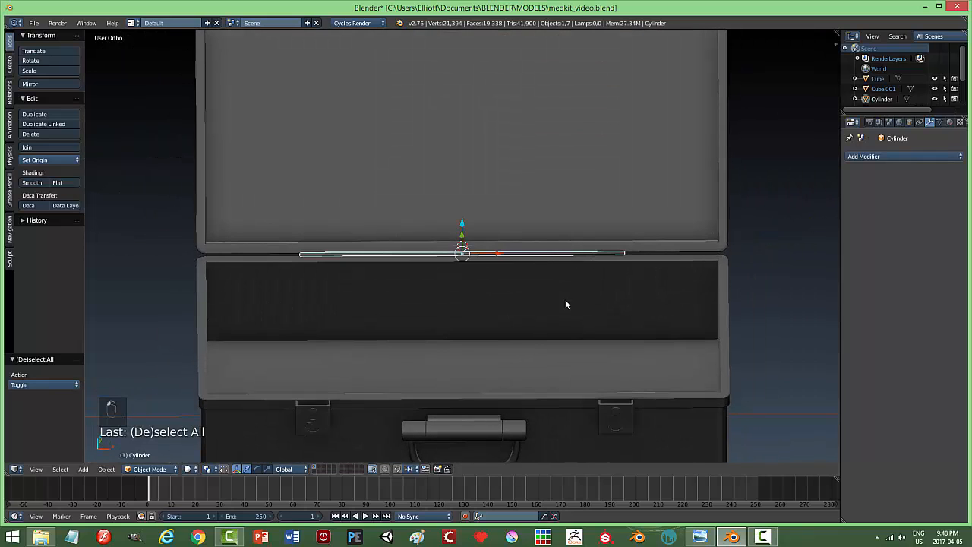
pyautogui.scroll(4, 556, 302)
pyautogui.press('s')
pyautogui.press('x')
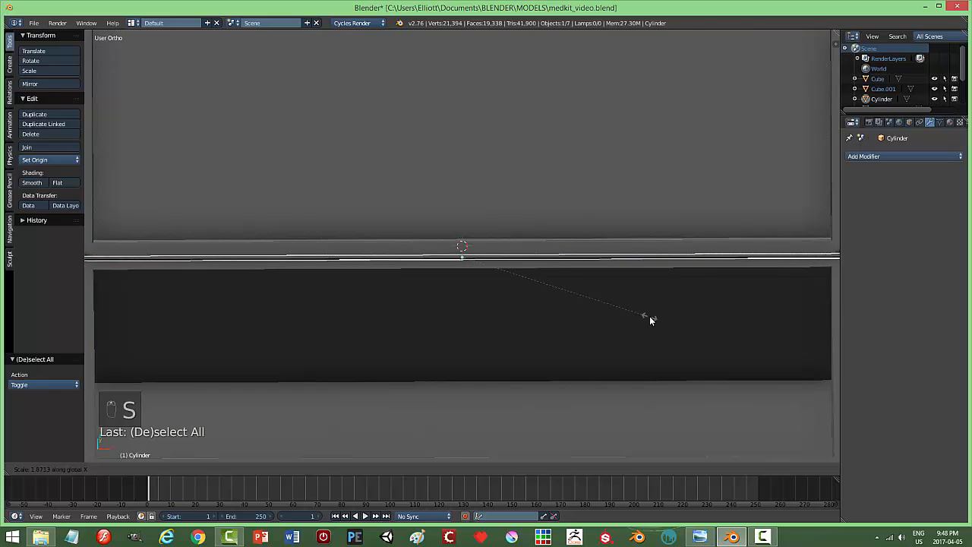
pyautogui.click(616, 315)
pyautogui.moveTo(670, 320); pyautogui.dragTo(483, 294, button='middle')
pyautogui.scroll(2, 602, 328)
pyautogui.press('a')
pyautogui.scroll(2, 605, 338)
pyautogui.scroll(2, 601, 343)
# Select the hinge rod and lower it slightly along Z onto the case's rear rim
pyautogui.rightClick(463, 280)
pyautogui.press('KP_3')
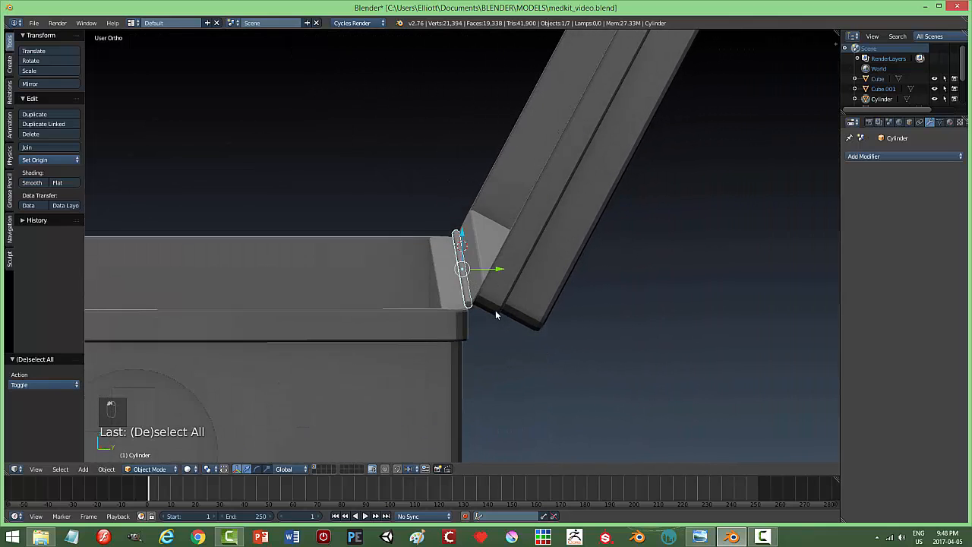
pyautogui.scroll(8, 495, 329)
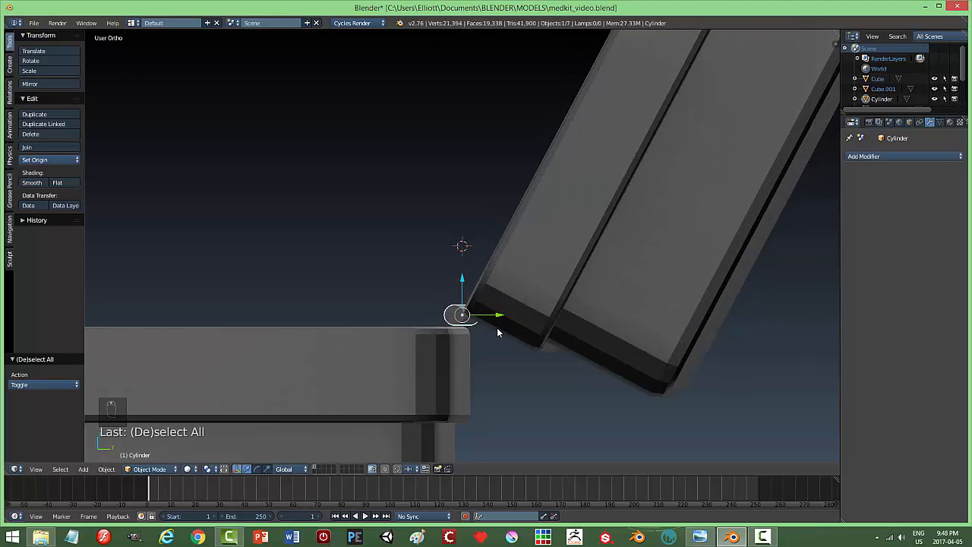
pyautogui.moveTo(513, 363); pyautogui.dragTo(475, 336, button='middle')
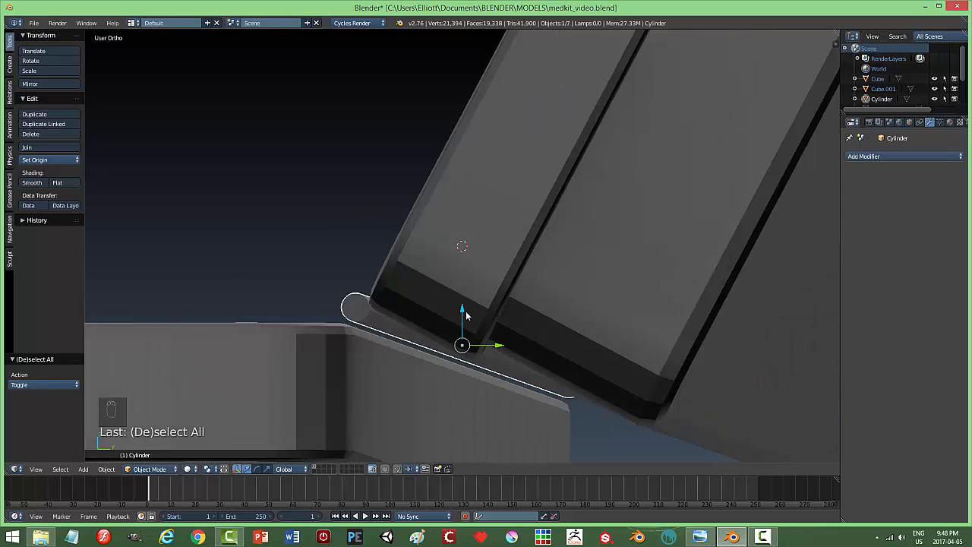
pyautogui.moveTo(463, 308); pyautogui.dragTo(461, 314)
pyautogui.moveTo(461, 313); pyautogui.dragTo(530, 352, button='middle')
# Deselect the hinge rod, save the file, and switch to the MedKit.png reference image in Windows Photo Viewer
pyautogui.press('a')
pyautogui.scroll(-7, 501, 343)
pyautogui.scroll(3, 528, 354)
pyautogui.scroll(-10, 527, 355)
pyautogui.hotkey('ctrl', 's')
pyautogui.moveTo(696, 338); pyautogui.dragTo(568, 338, button='middle')
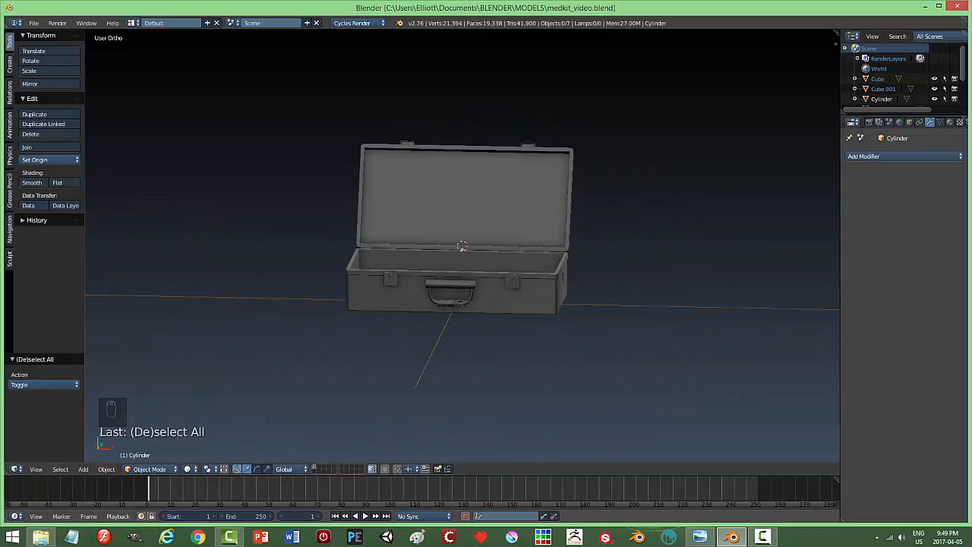
pyautogui.click(699, 537)
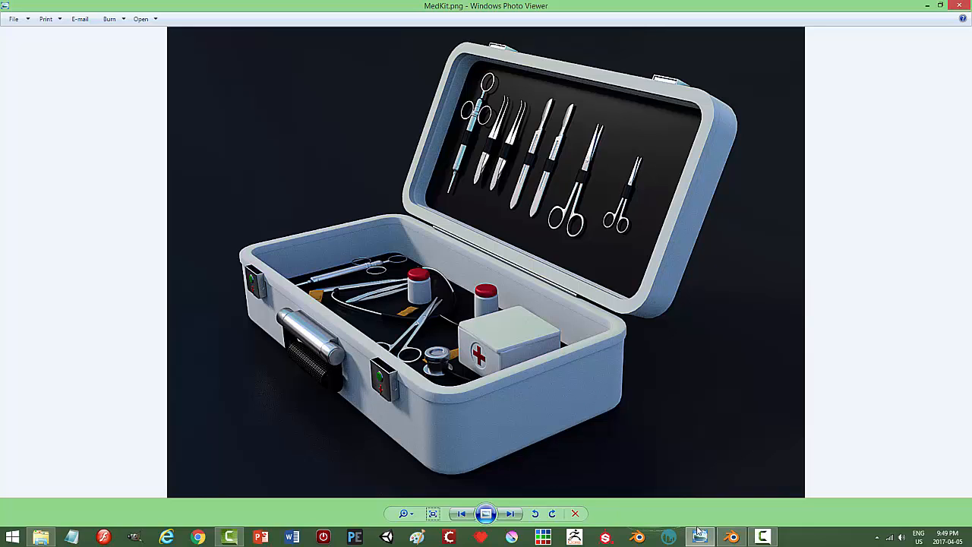
# Check the recorder's elapsed time, switch back to the medkit model in Blender and minimize the recorder window
pyautogui.click(762, 537)
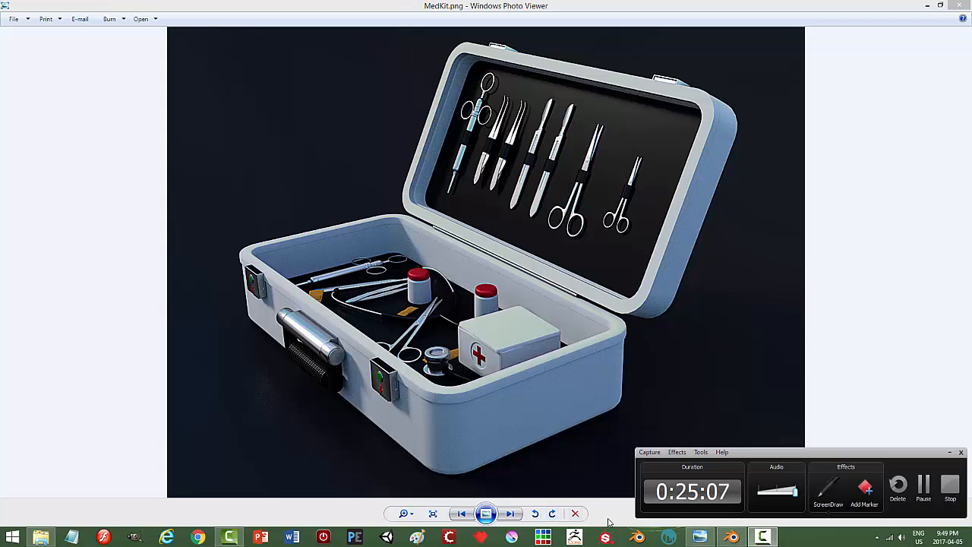
pyautogui.click(729, 537)
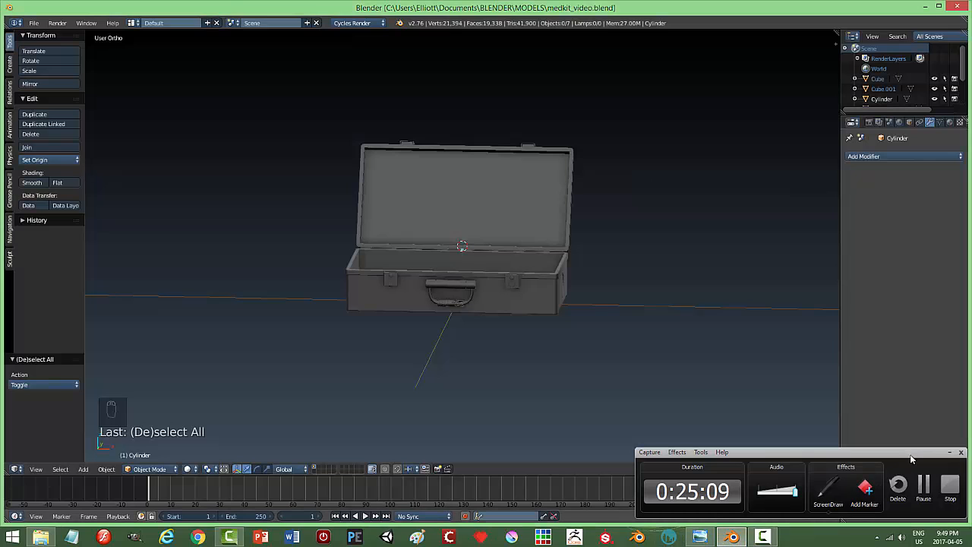
pyautogui.click(949, 452)
# Examine the opened medkit case, its handle, latches and hinge from the front and corner, and save the file
pyautogui.moveTo(576, 318); pyautogui.dragTo(520, 337, button='middle')
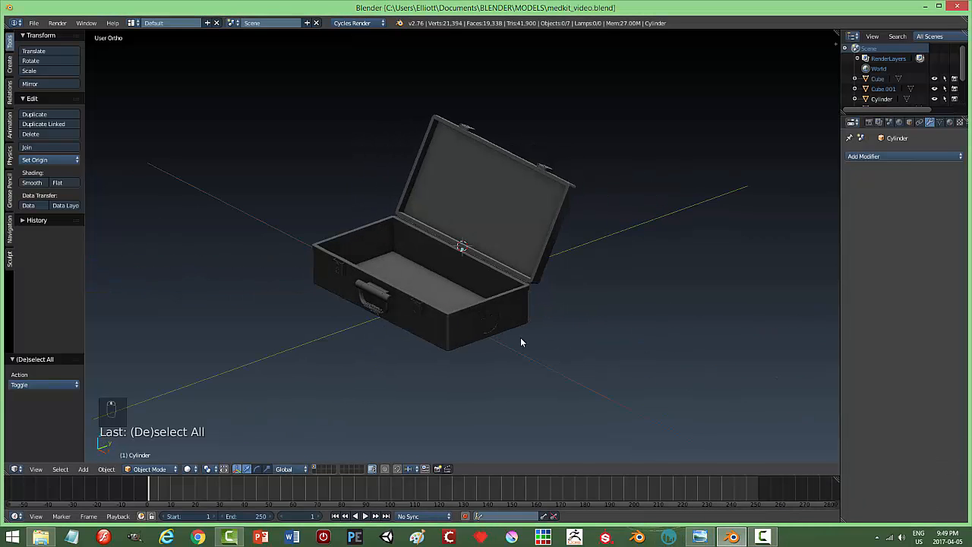
pyautogui.scroll(3, 486, 357)
pyautogui.moveTo(450, 382); pyautogui.dragTo(419, 337, button='middle')
pyautogui.scroll(4, 483, 371)
pyautogui.scroll(-1, 423, 271)
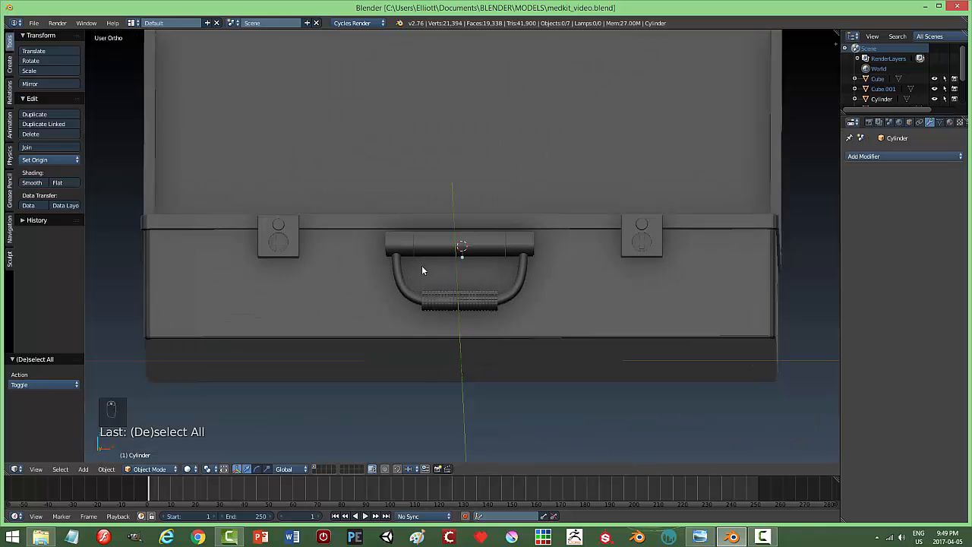
pyautogui.scroll(-1, 589, 319)
pyautogui.moveTo(625, 301); pyautogui.dragTo(582, 330, button='middle')
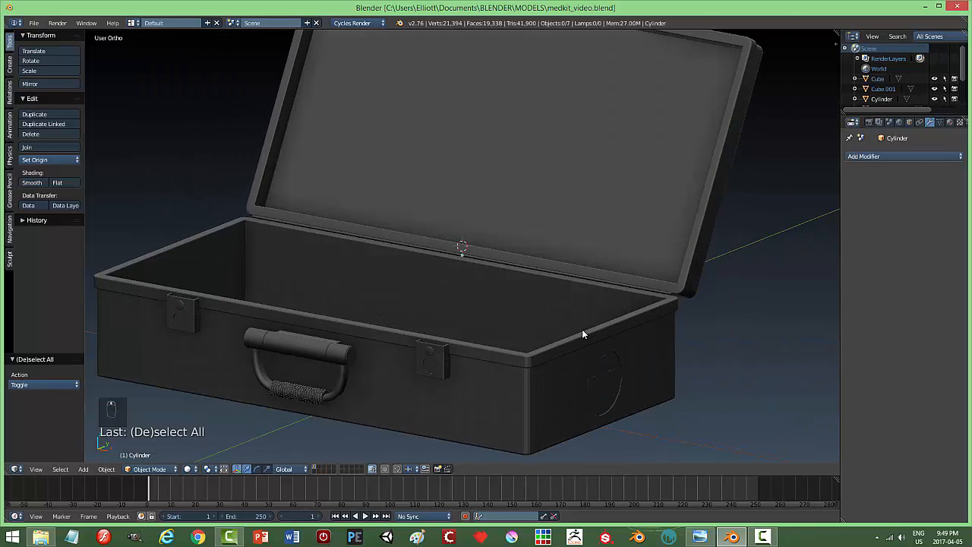
pyautogui.moveTo(498, 327); pyautogui.dragTo(548, 346, button='middle')
pyautogui.hotkey('ctrl', 's')
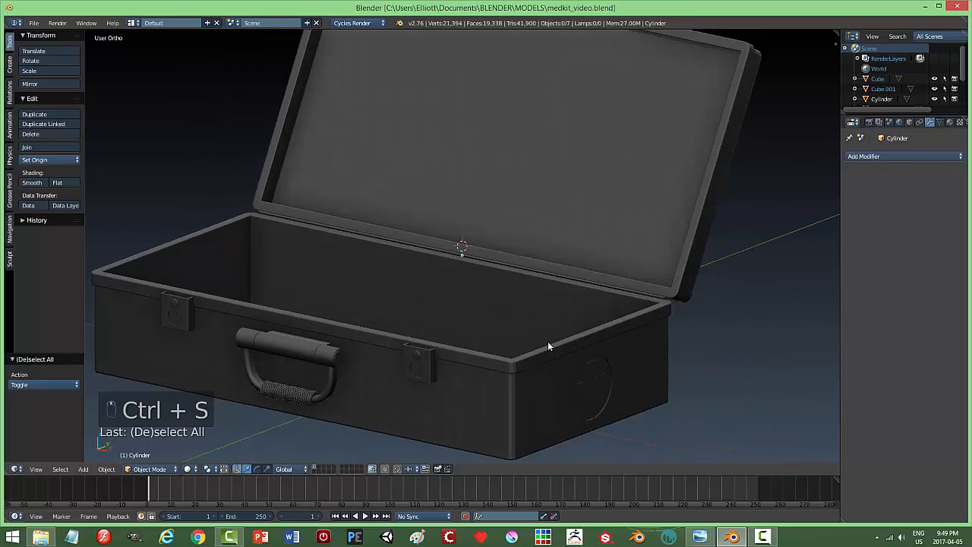